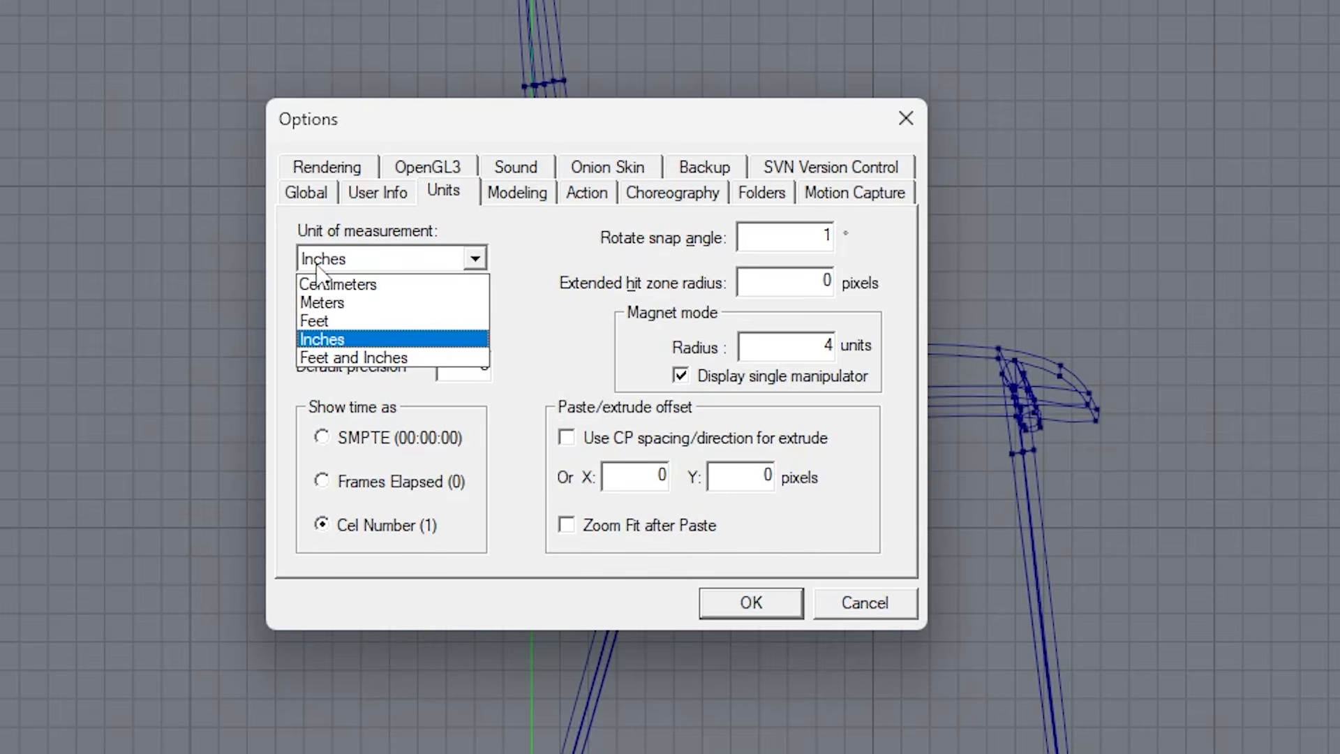
Choose inches as the unit of measurement in the program options and bring up the modeling options.
click(341, 340)
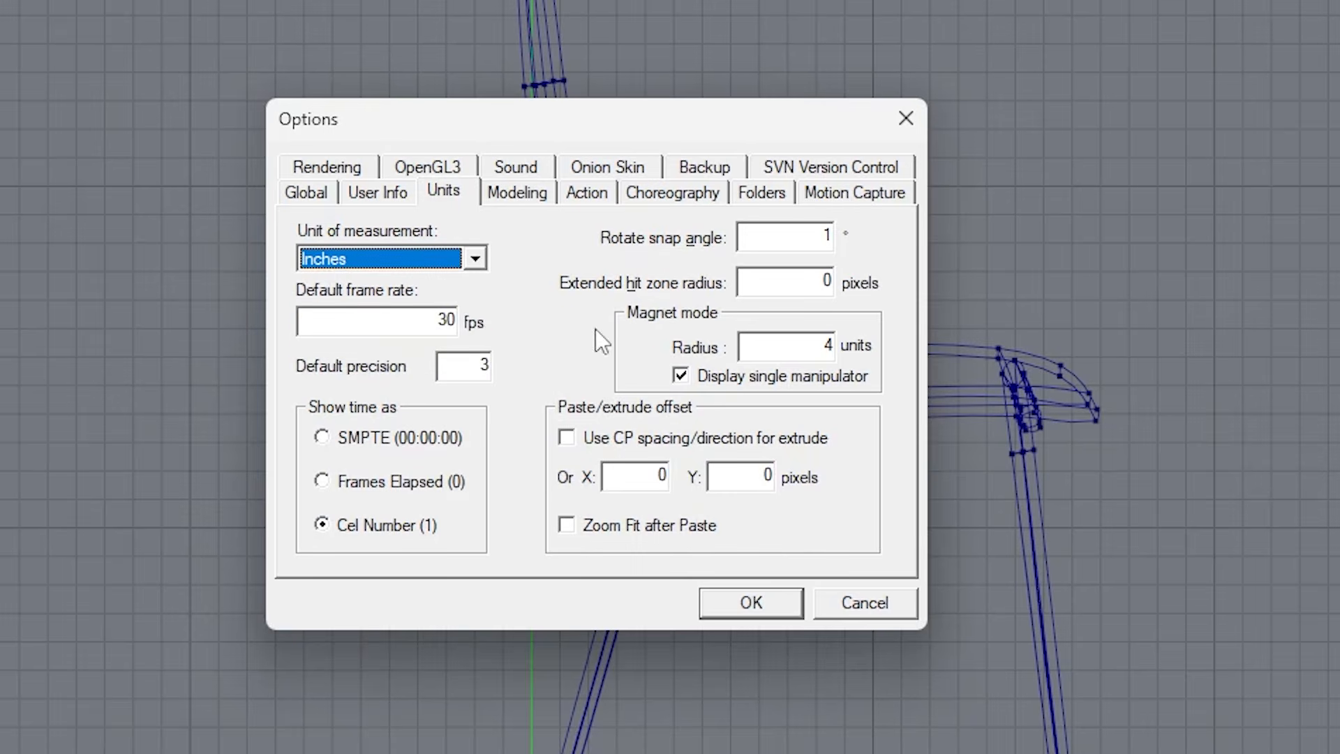
click(515, 194)
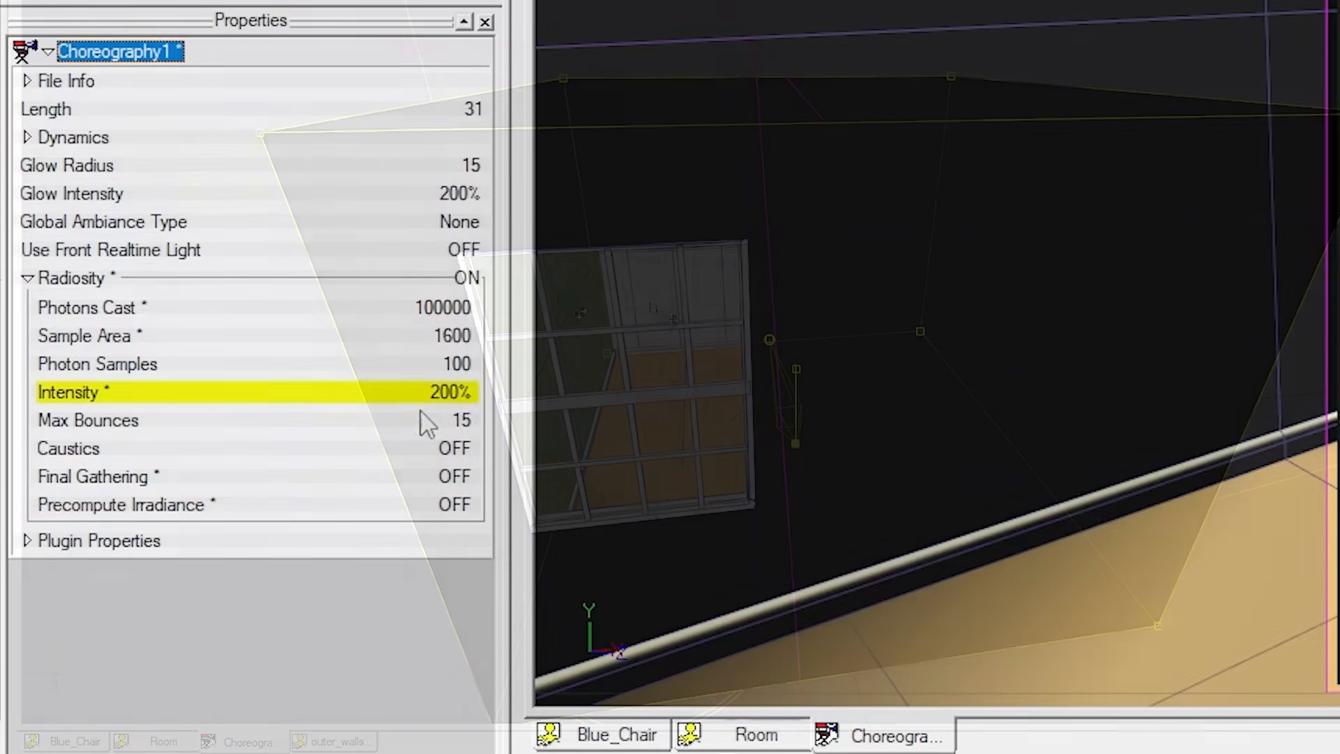
Set the radiosity intensity of the choreography to 300%.
click(435, 395)
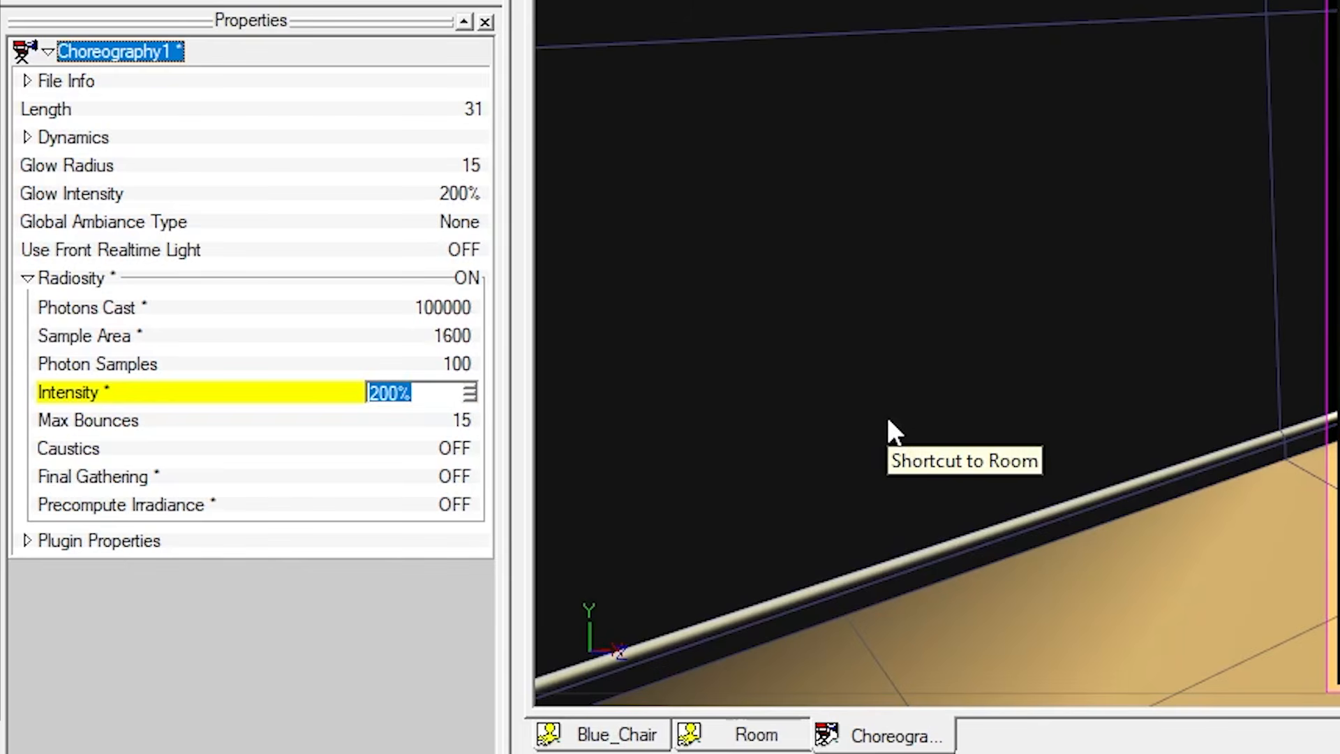
text(300)
key(Return)
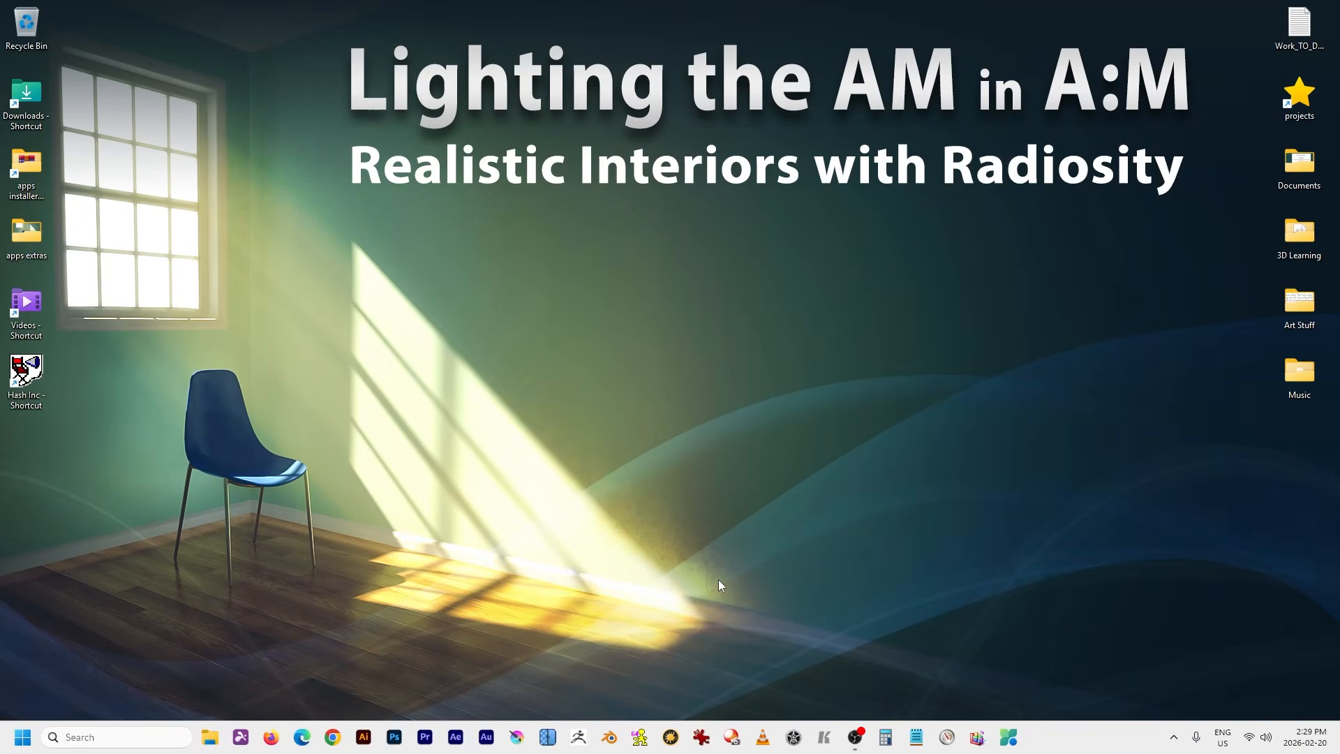
Start Animation Master and open the project file Room_and_Chair_Tutorial_01.prj.
click(640, 738)
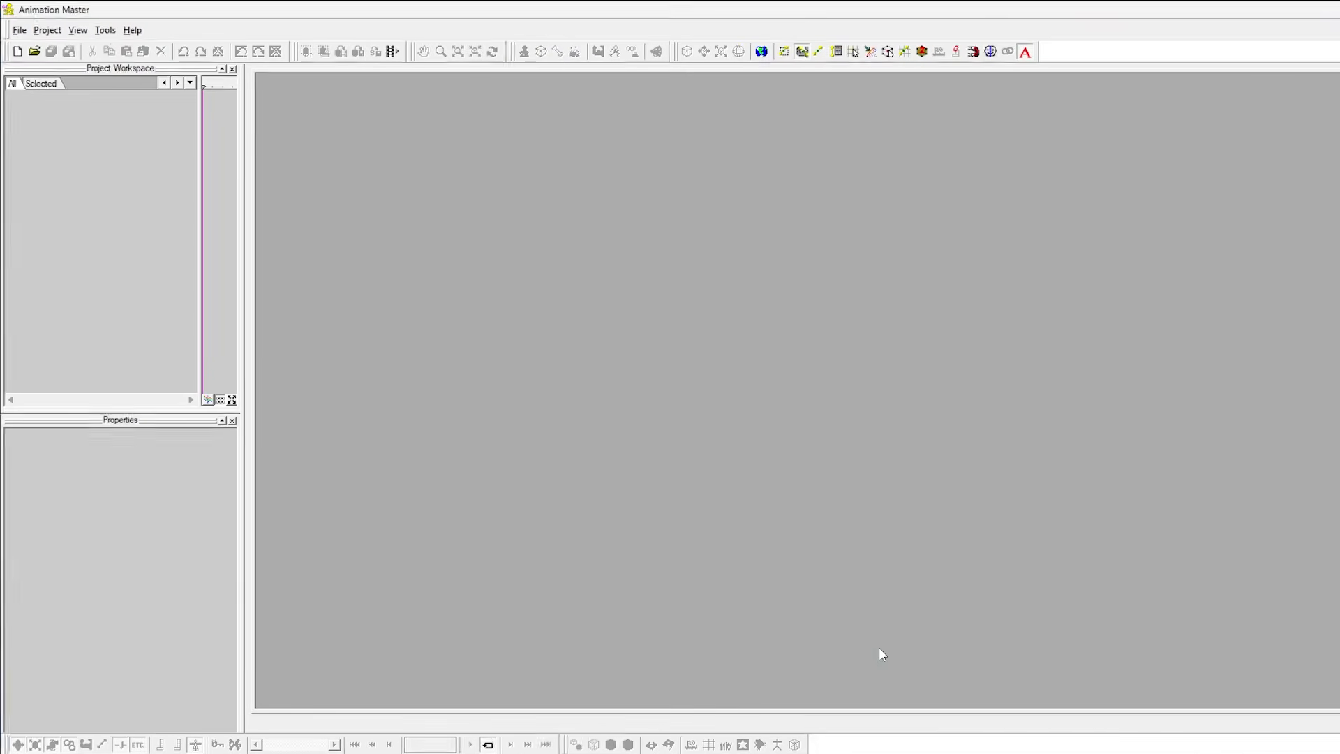
click(34, 52)
click(680, 284)
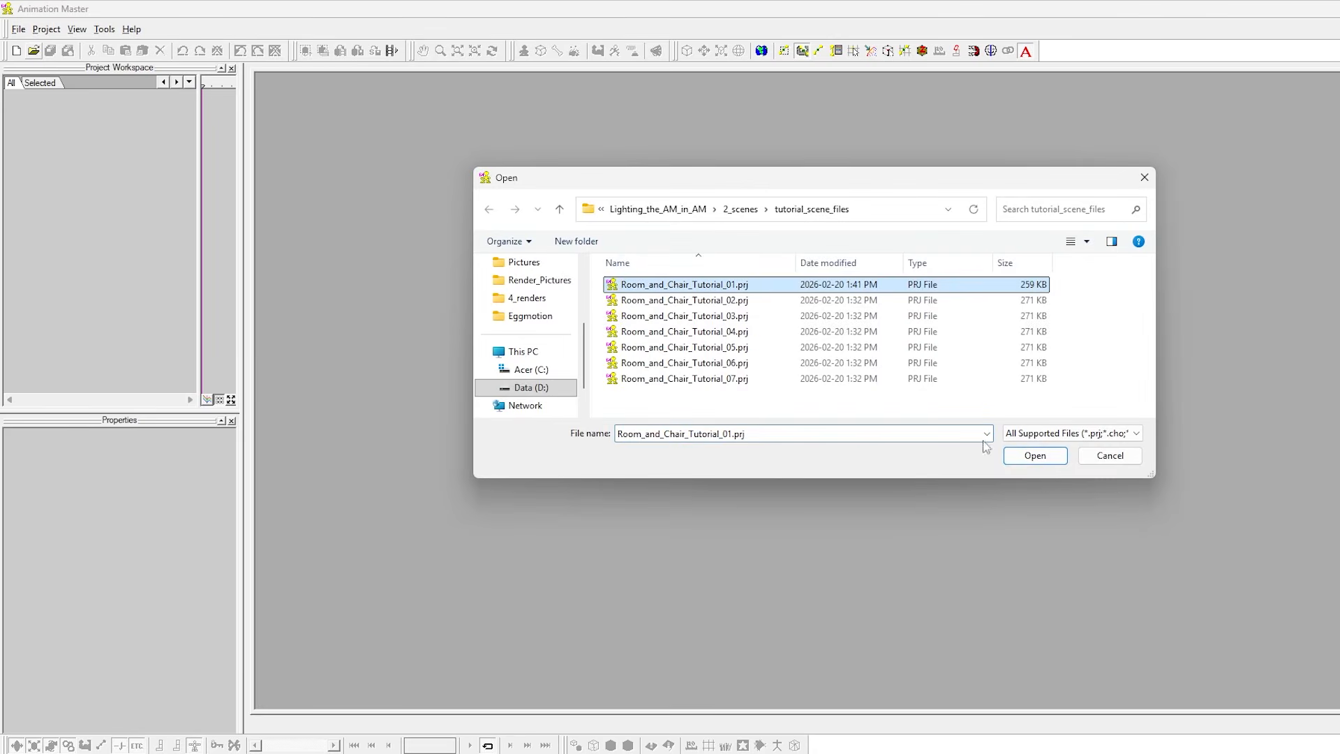
click(1036, 455)
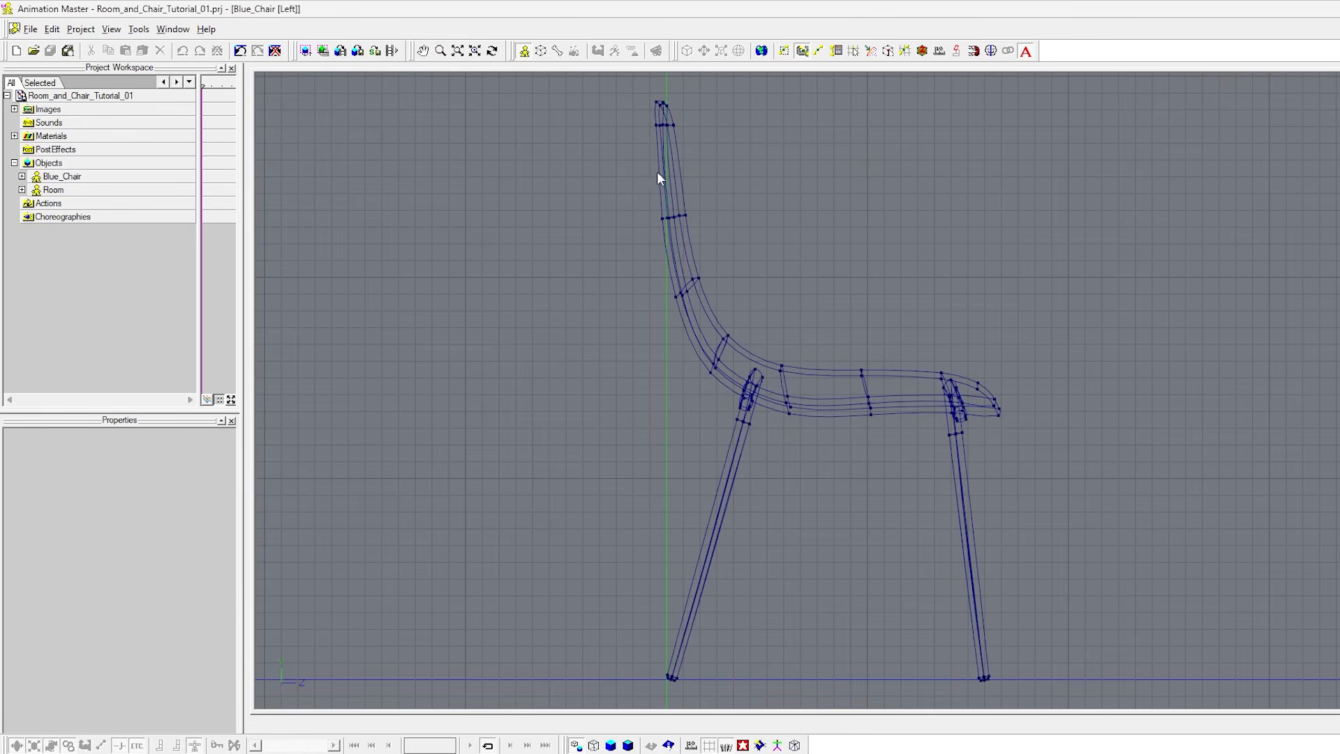
Choose inches as the unit of measurement in the program options, check the modeling grid settings and accept the options.
scroll(630, 175, down, 2)
scroll(630, 176, up, 1)
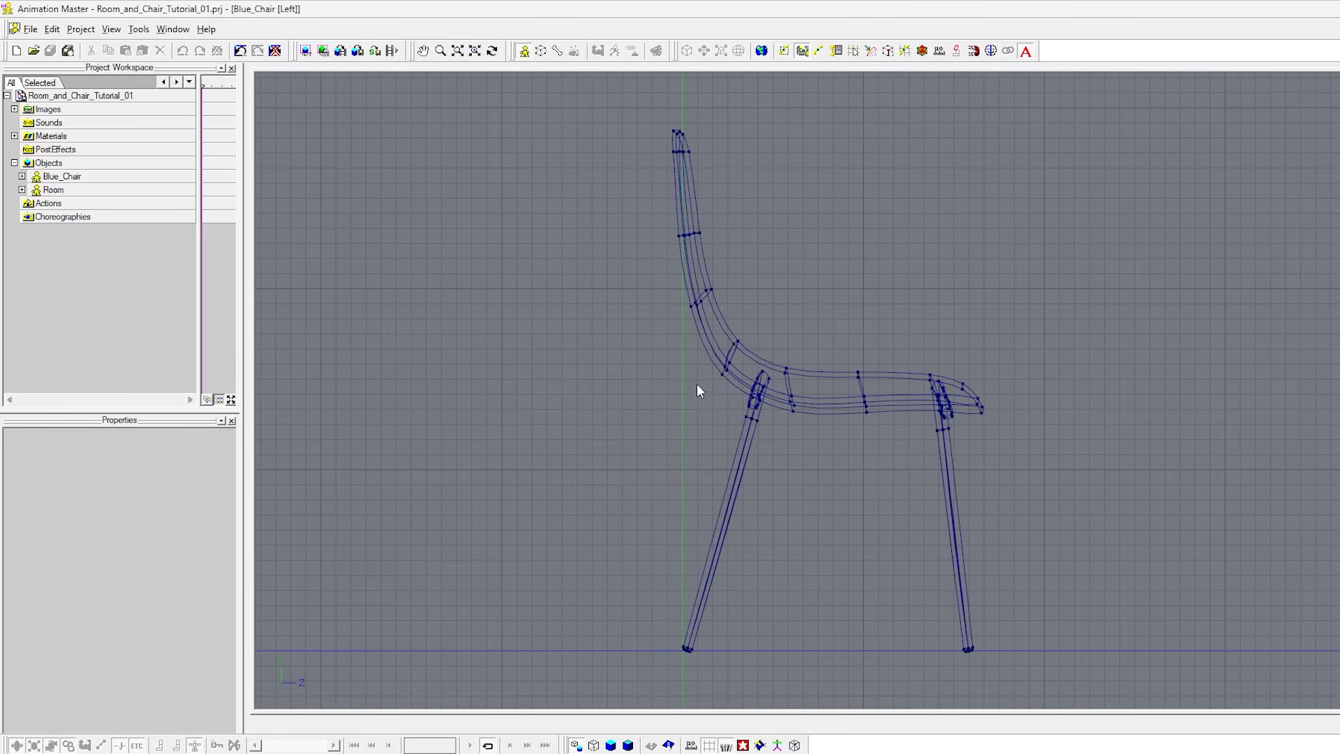
click(735, 339)
key(ctrl+p)
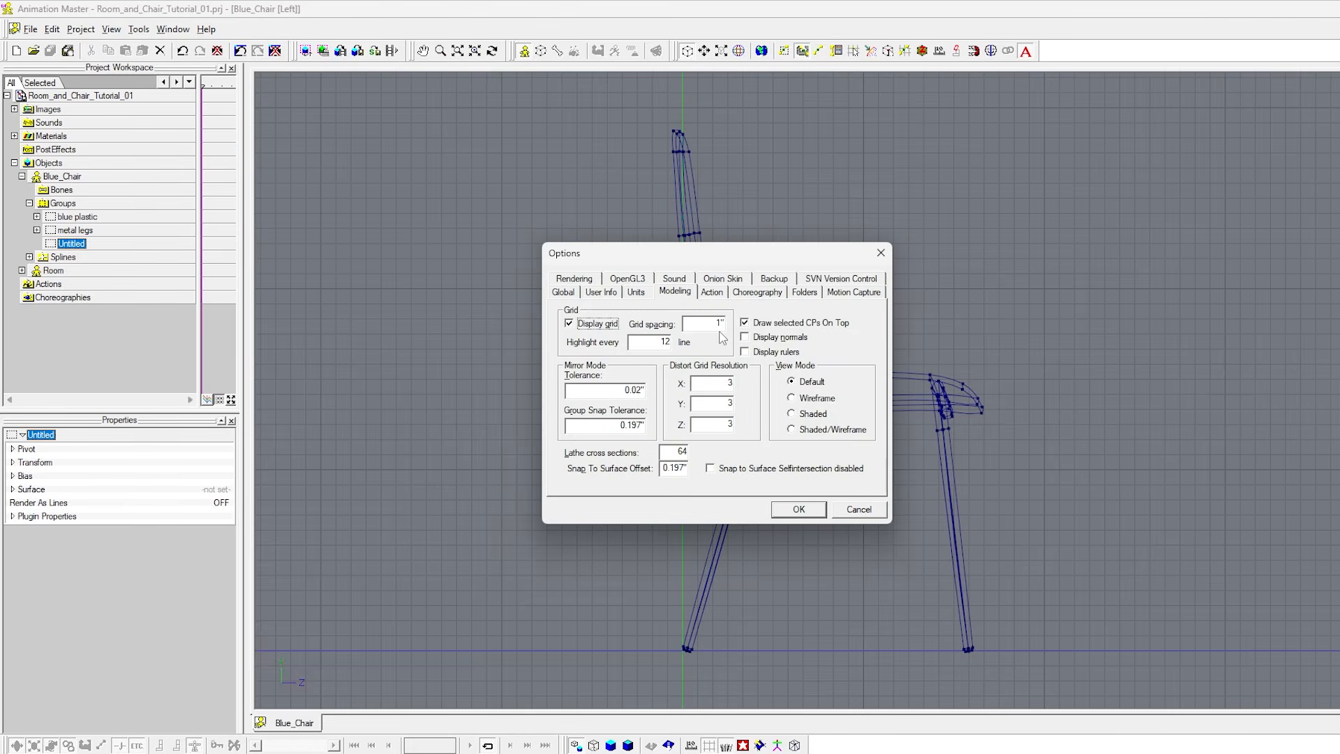
click(639, 294)
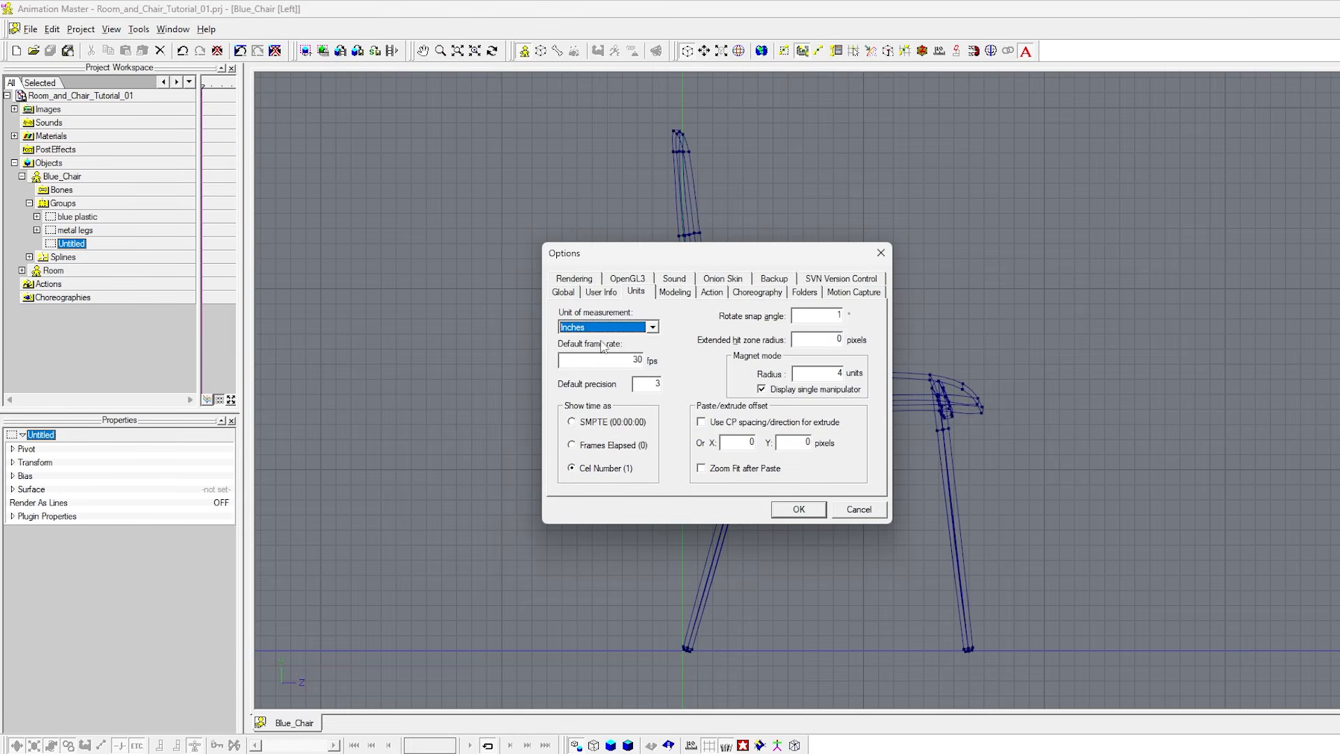
click(570, 331)
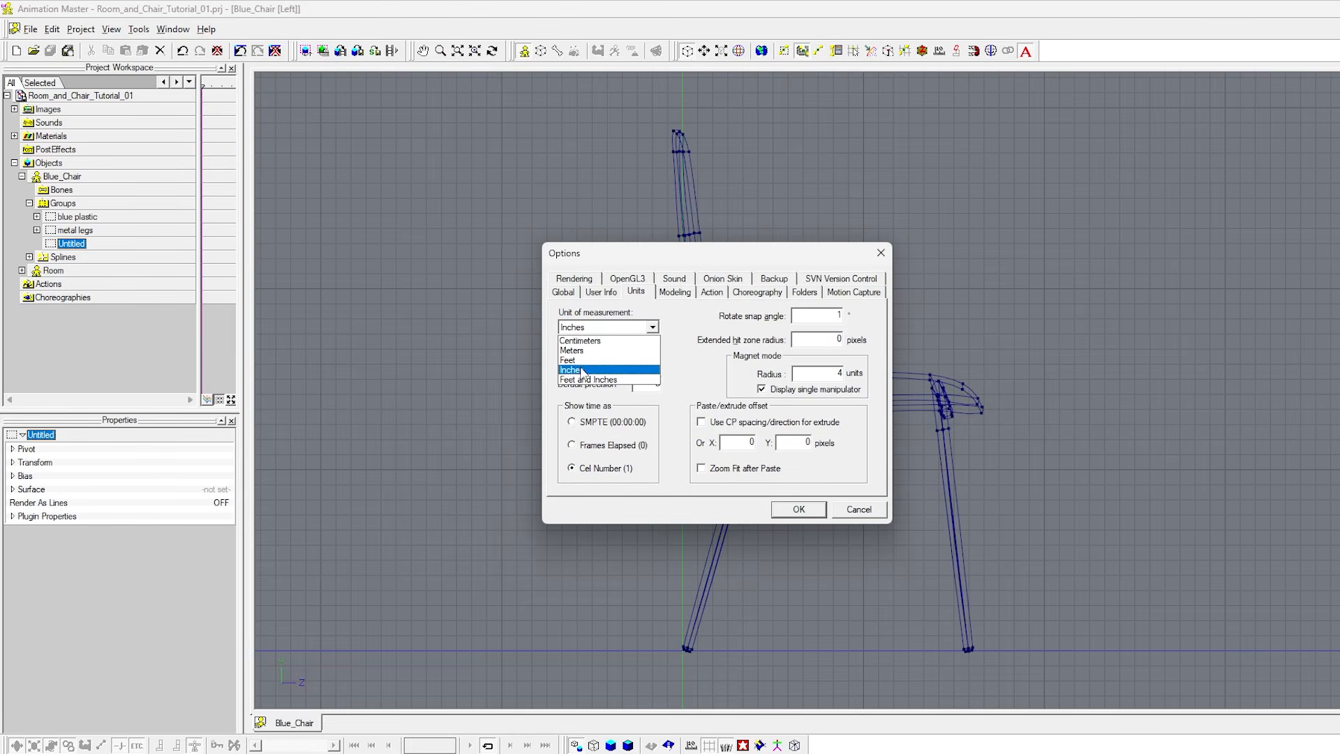
click(583, 371)
click(671, 295)
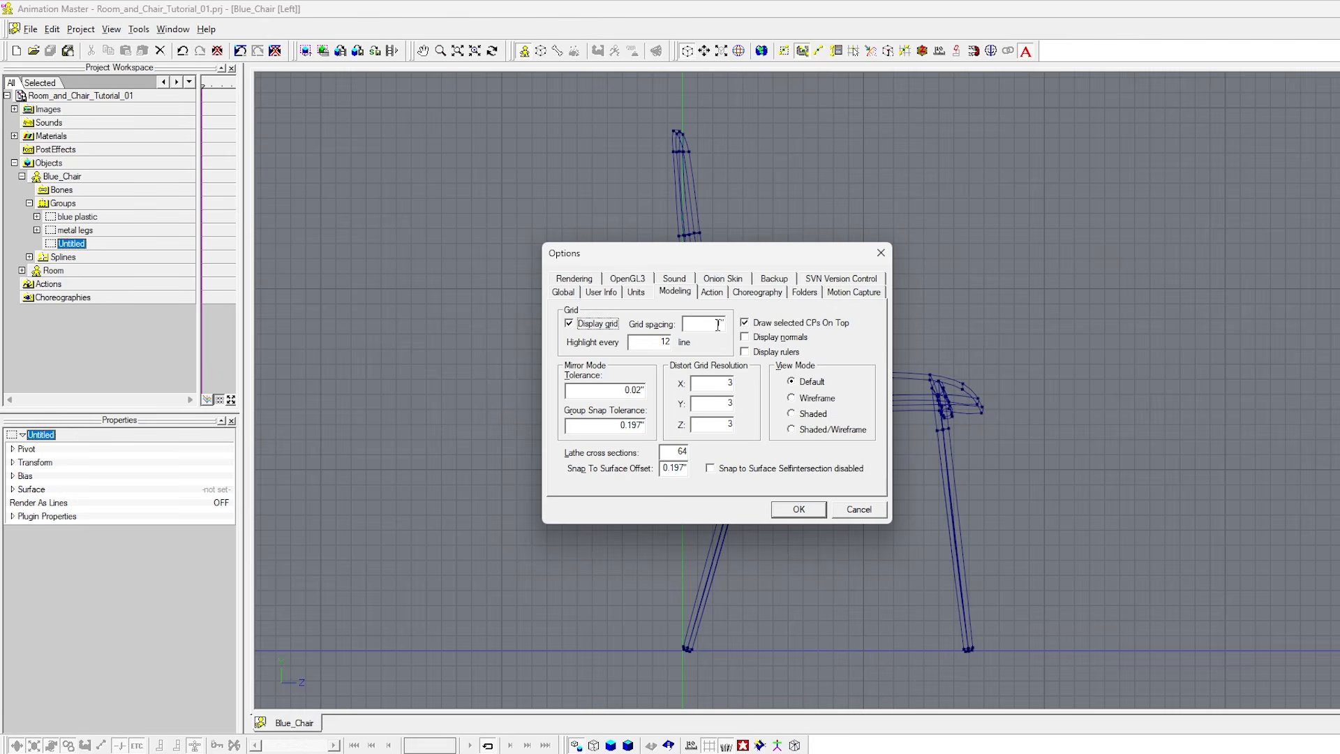
click(789, 511)
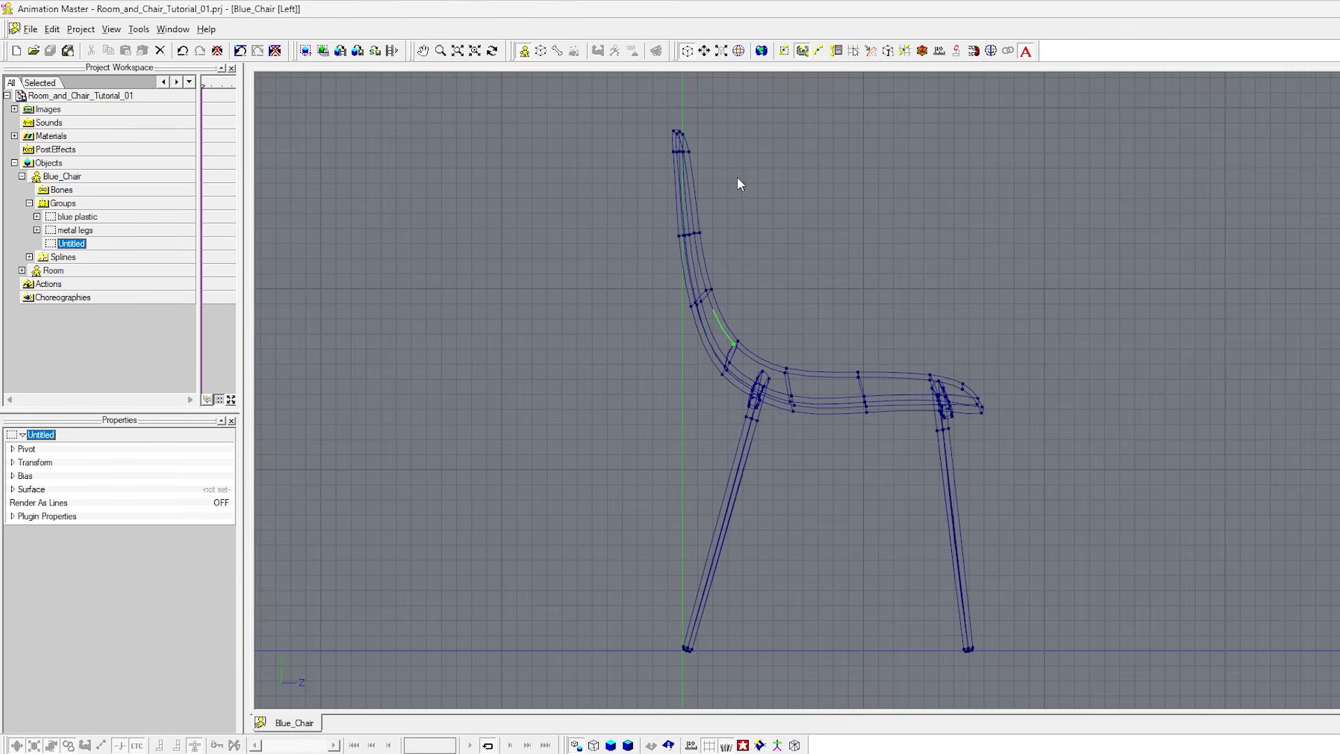
Examine the Blue_Chair model in a shaded bird's-eye view from several angles.
key(KP_2)
key(0)
key(t)
drag(766, 297, 677, 281)
key(m)
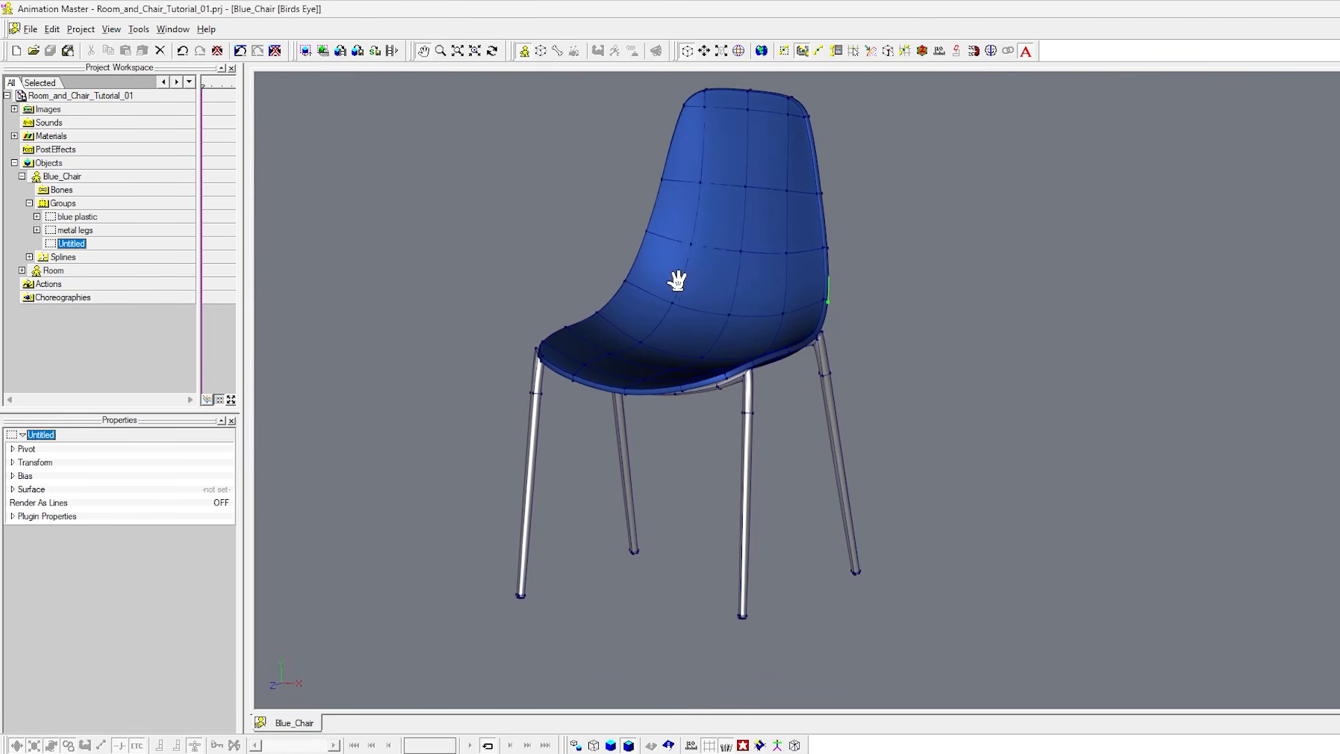
scroll(677, 279, down, 1)
key(t)
drag(733, 385, 762, 397)
key(Escape)
key(t)
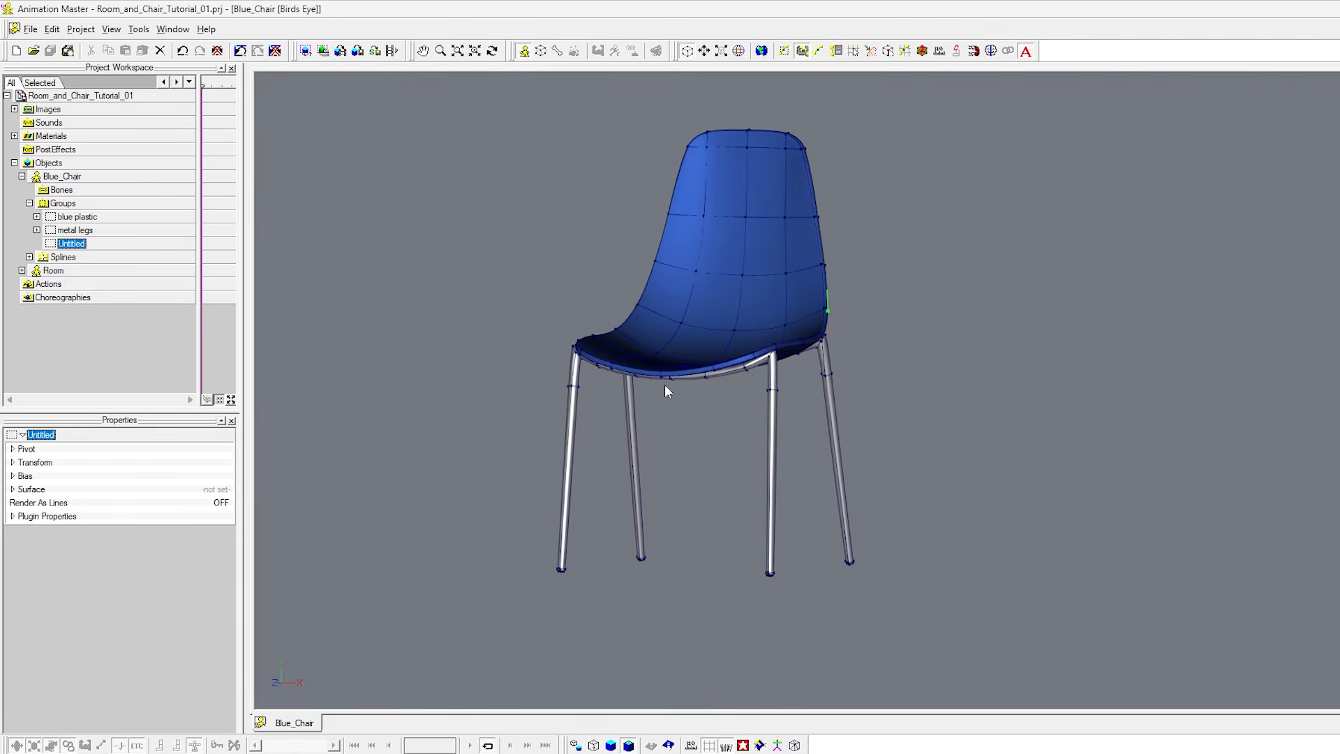
Open the Room model and inspect its wireframe from the top and from a bird's-eye angle.
click(22, 176)
double_click(53, 189)
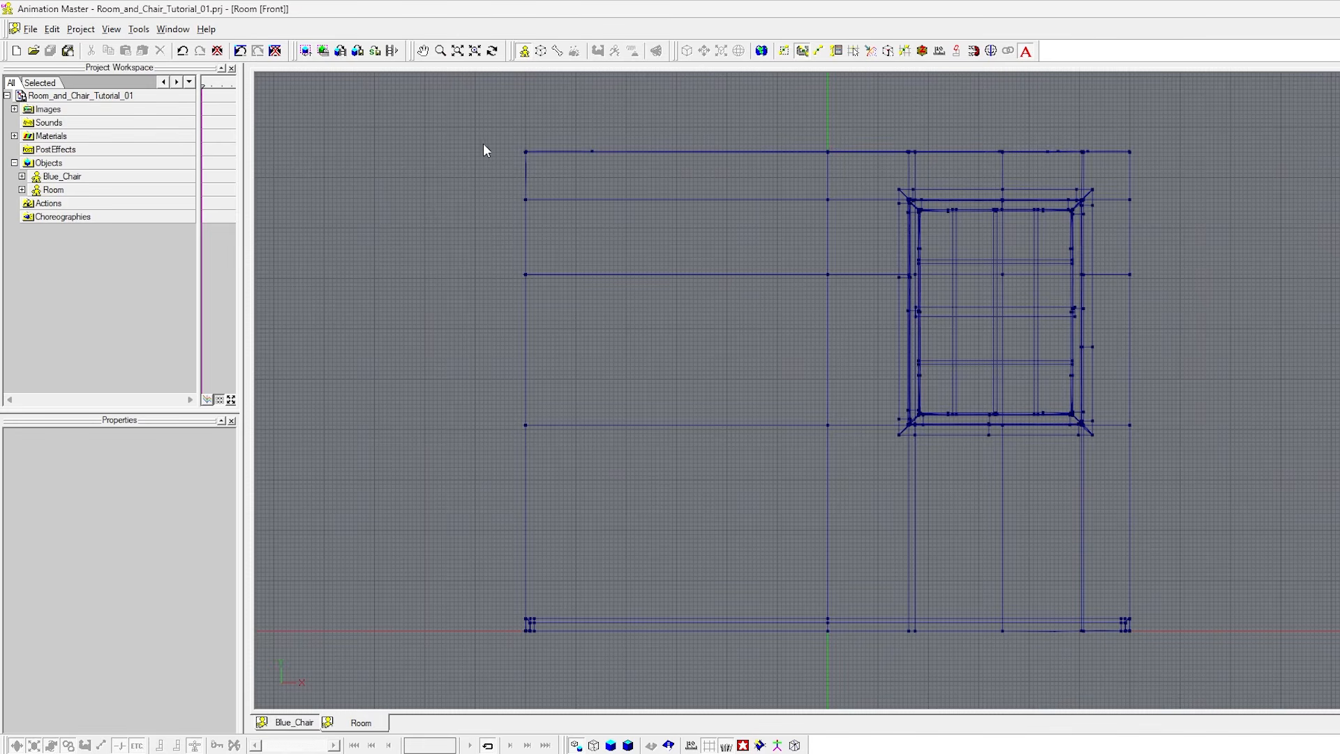
key(5)
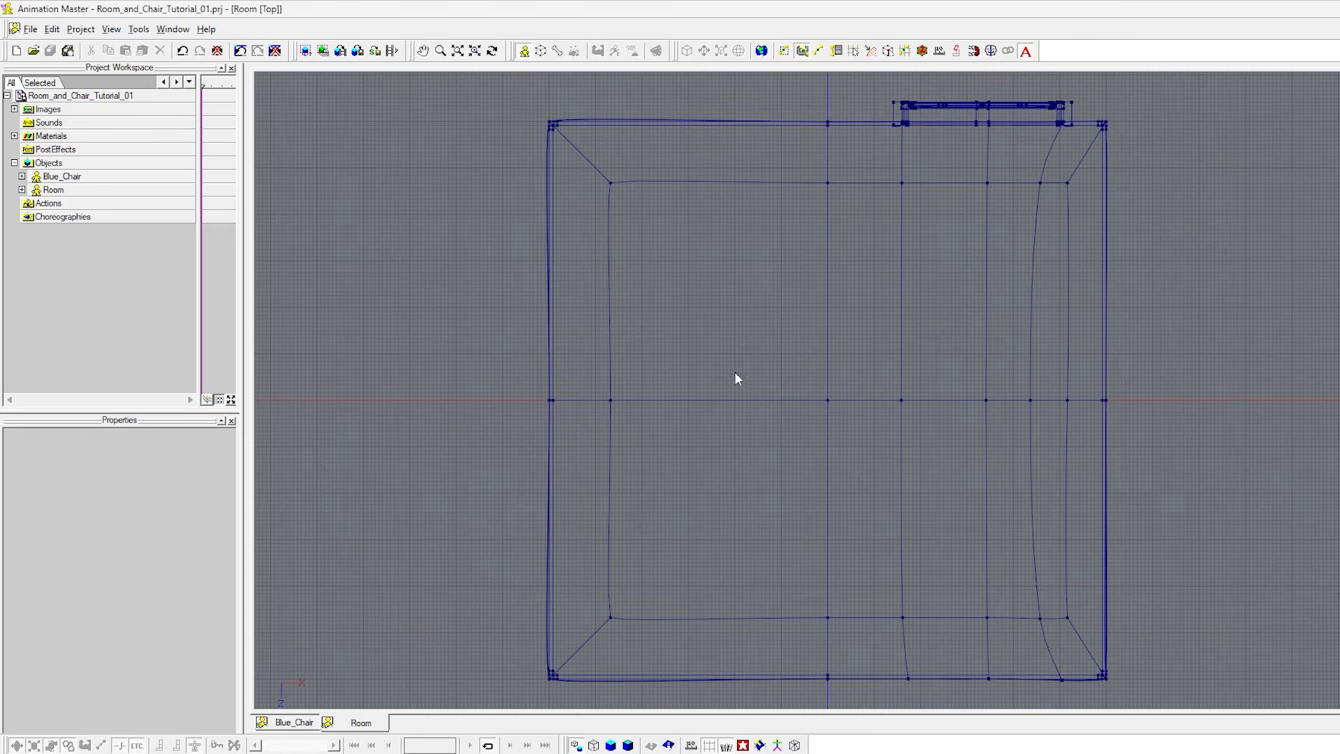
scroll(760, 342, down, 2)
key(t)
drag(890, 335, 801, 479)
key(m)
scroll(801, 479, down, 2)
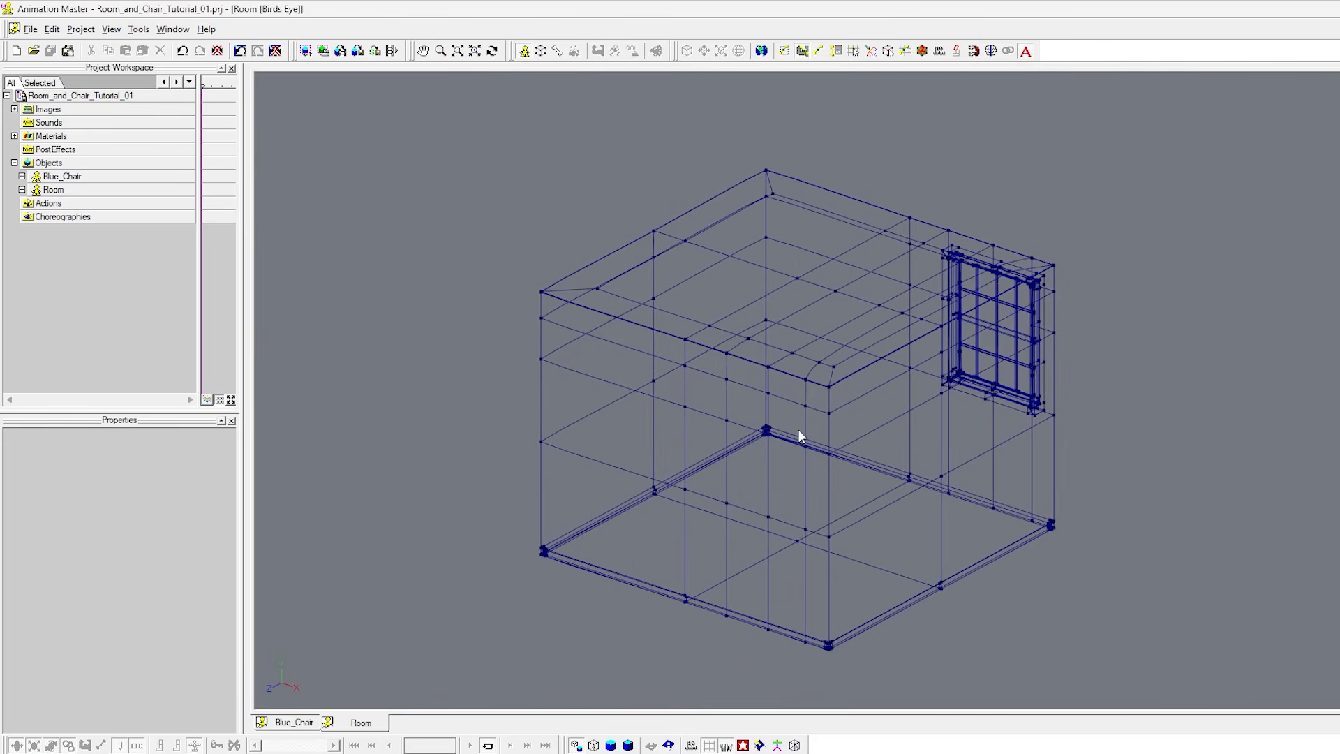
Display the Room model shaded and examine its outer walls, roof and window from outside.
key(0)
key(t)
mouse_move(829, 399)
mouse_down()
mouse_move(706, 392)
mouse_move(727, 403)
mouse_move(856, 389)
mouse_move(868, 407)
mouse_up()
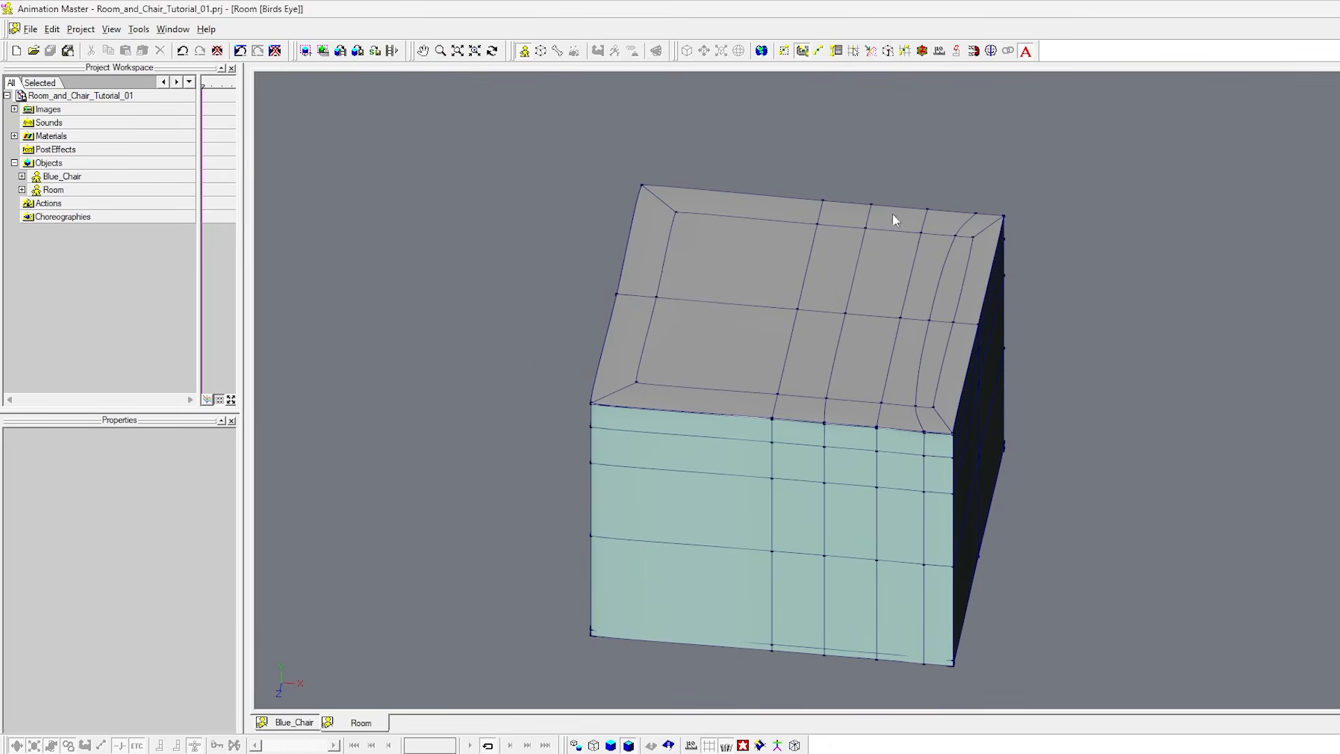
drag(757, 497, 655, 481)
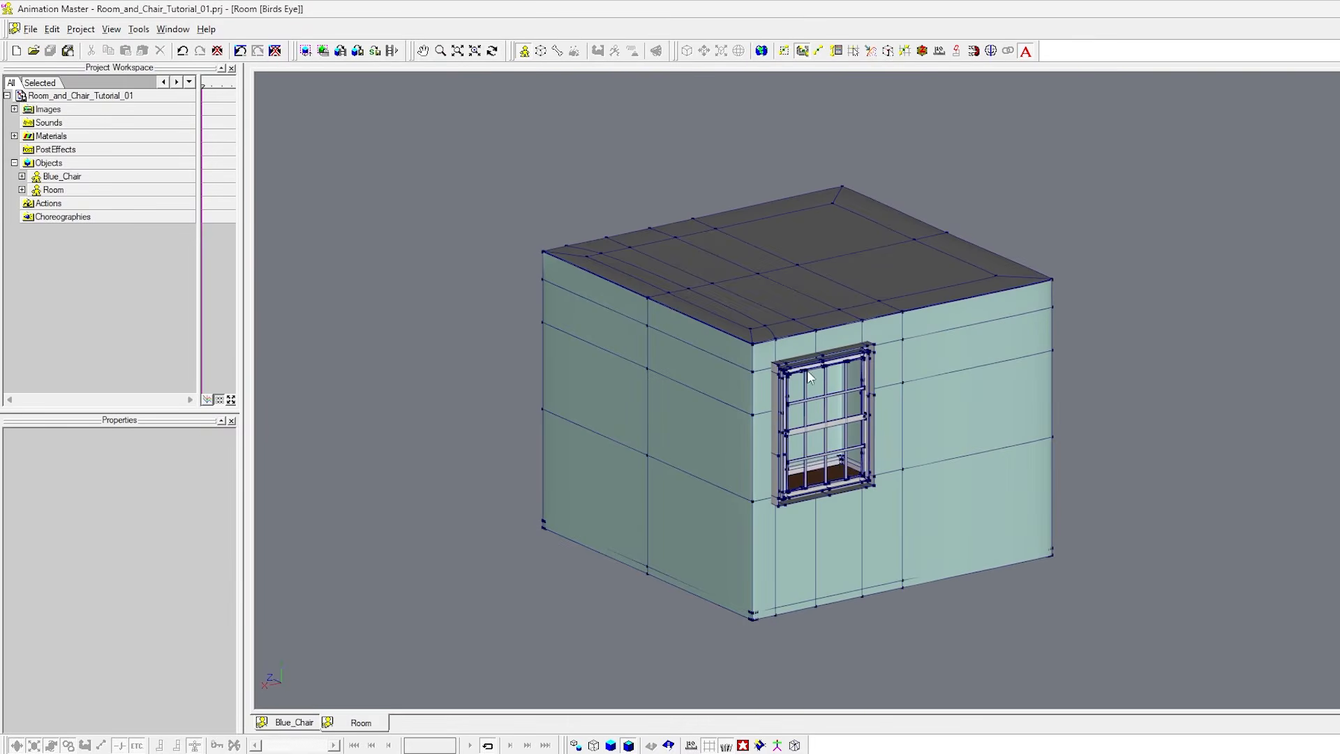
scroll(862, 411, up, 3)
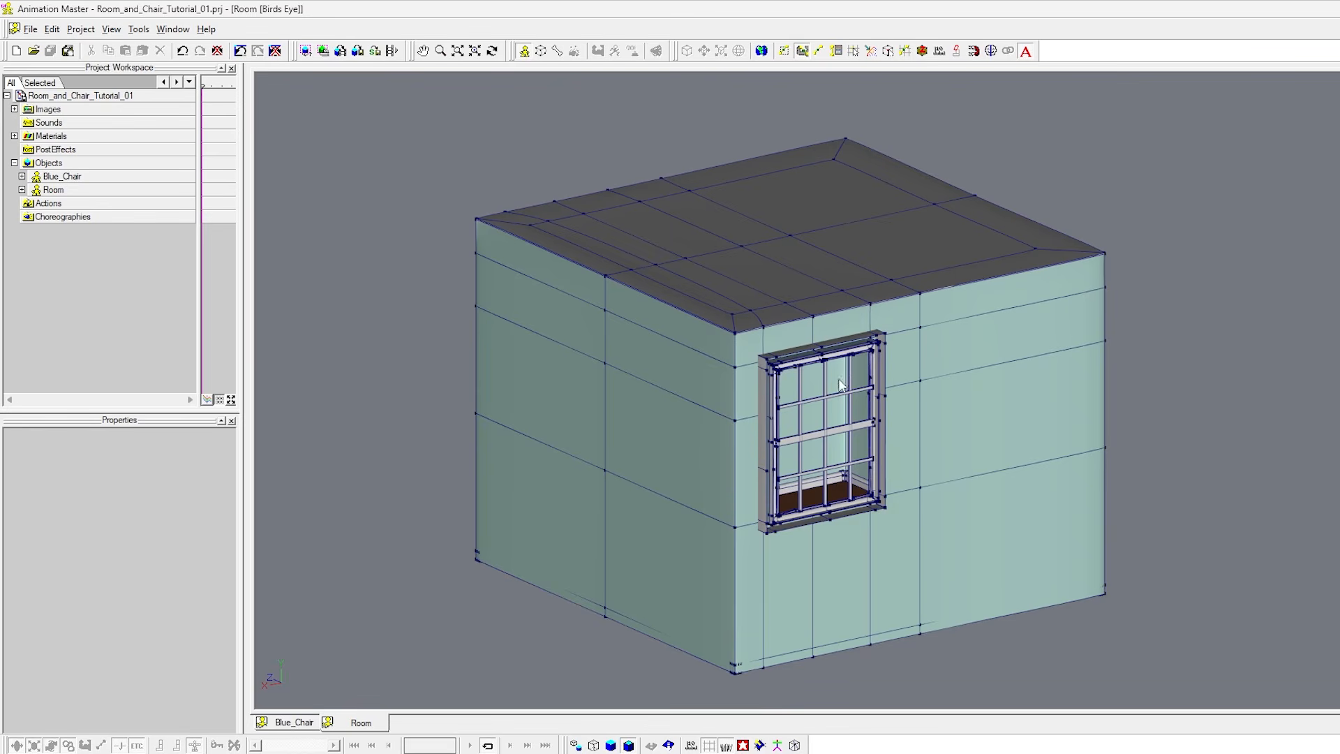
Create a new choreography in the project.
click(61, 218)
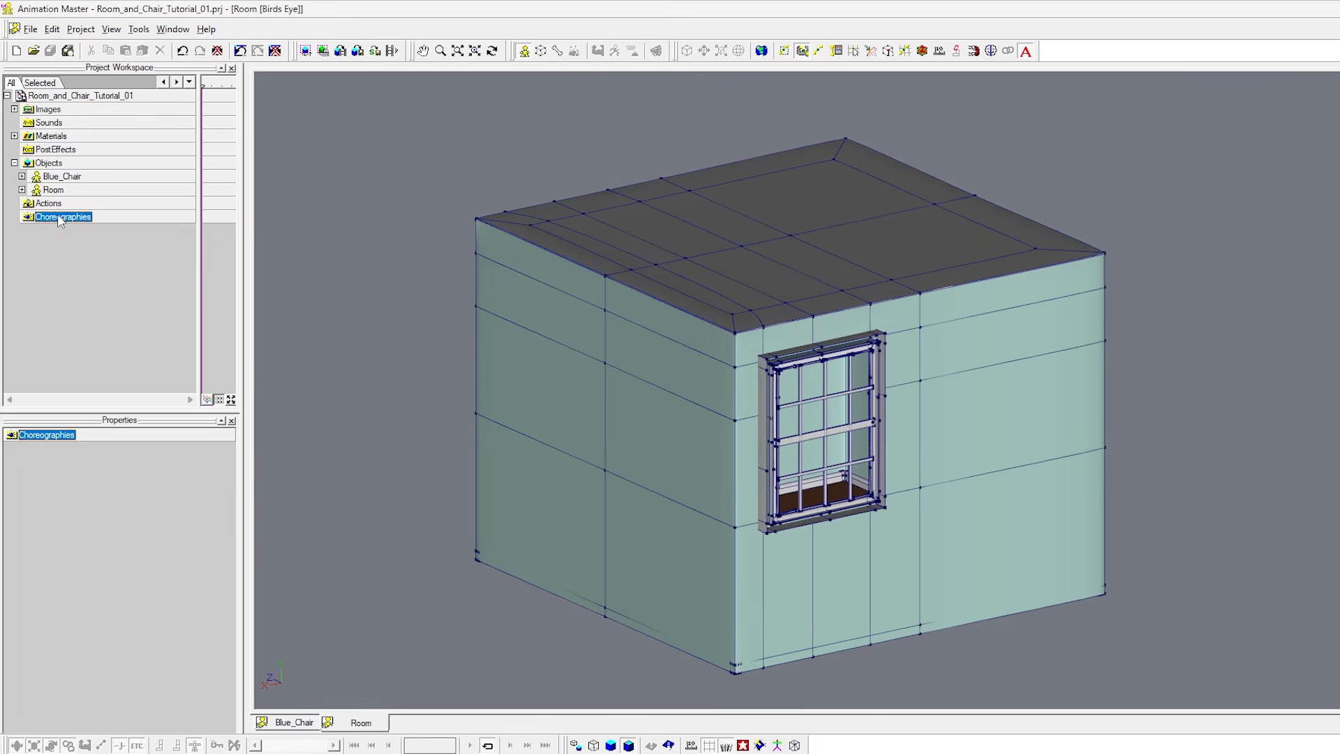
right_click(60, 219)
mouse_move(93, 226)
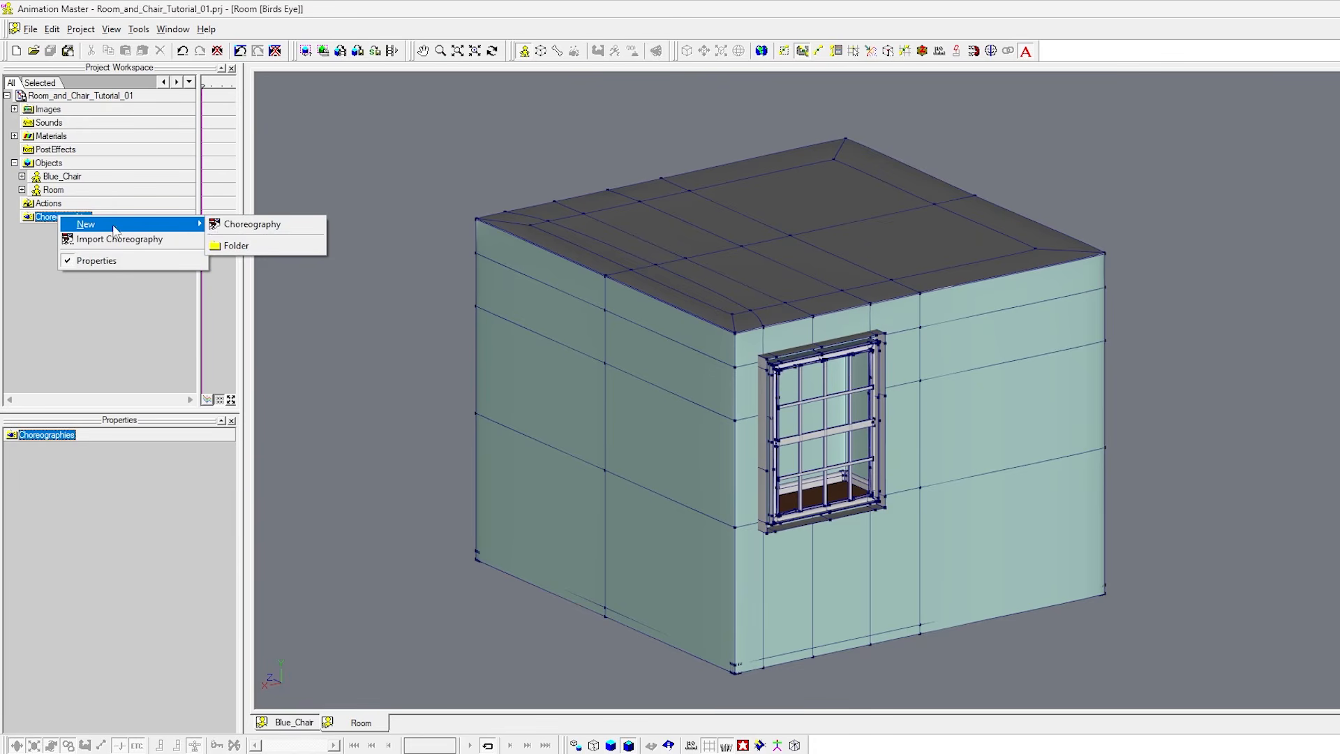
click(230, 224)
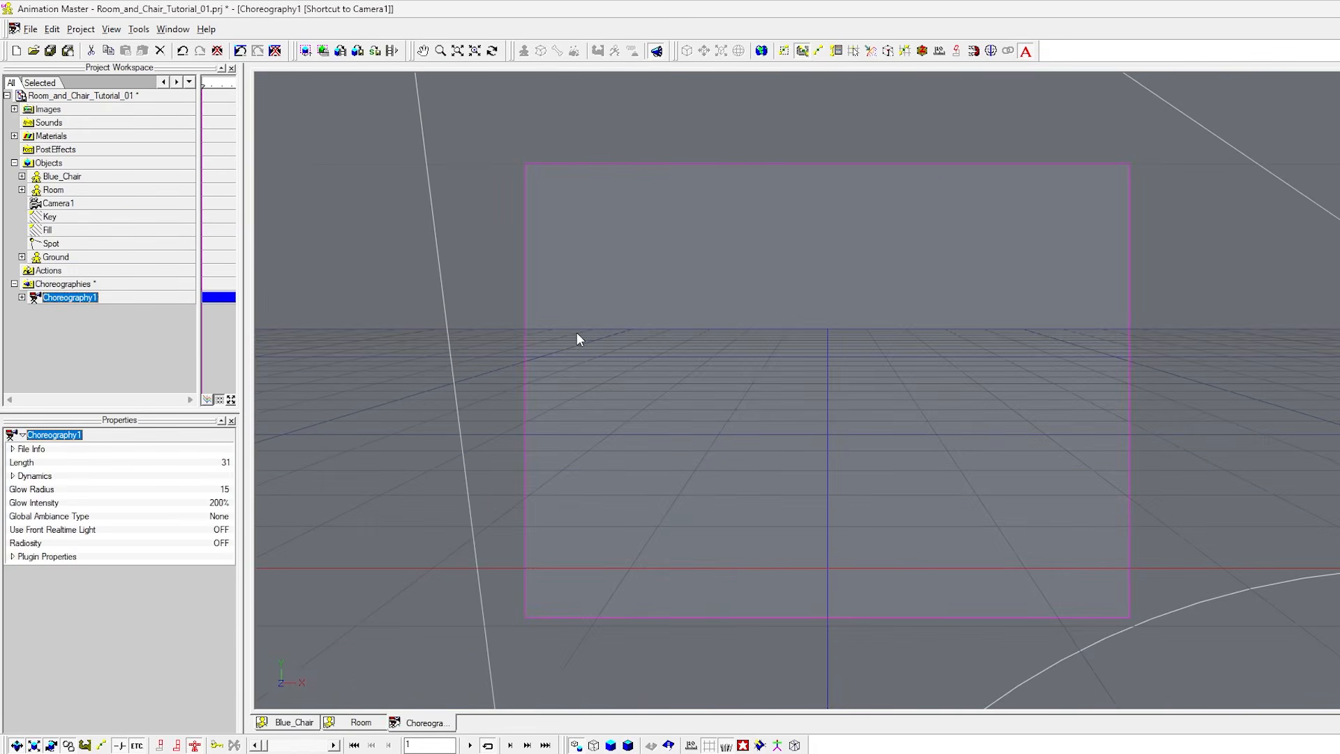
Examine the new choreography's default camera, lights and ground in a shaded bird's-eye view and inspect the default objects' properties.
key(t)
drag(655, 339, 673, 372)
scroll(666, 381, down, 2)
key(0)
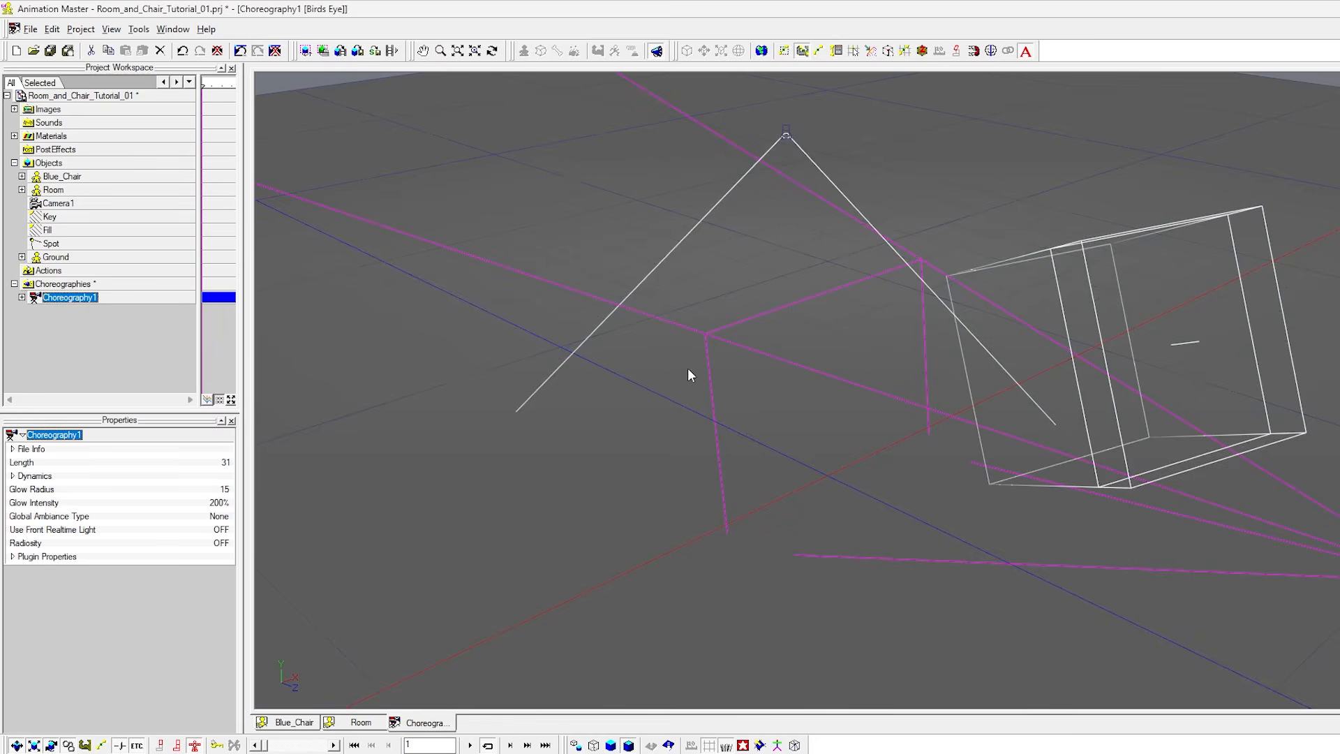
scroll(689, 370, down, 4)
key(t)
mouse_move(768, 433)
mouse_down()
mouse_move(774, 416)
mouse_move(759, 416)
mouse_up()
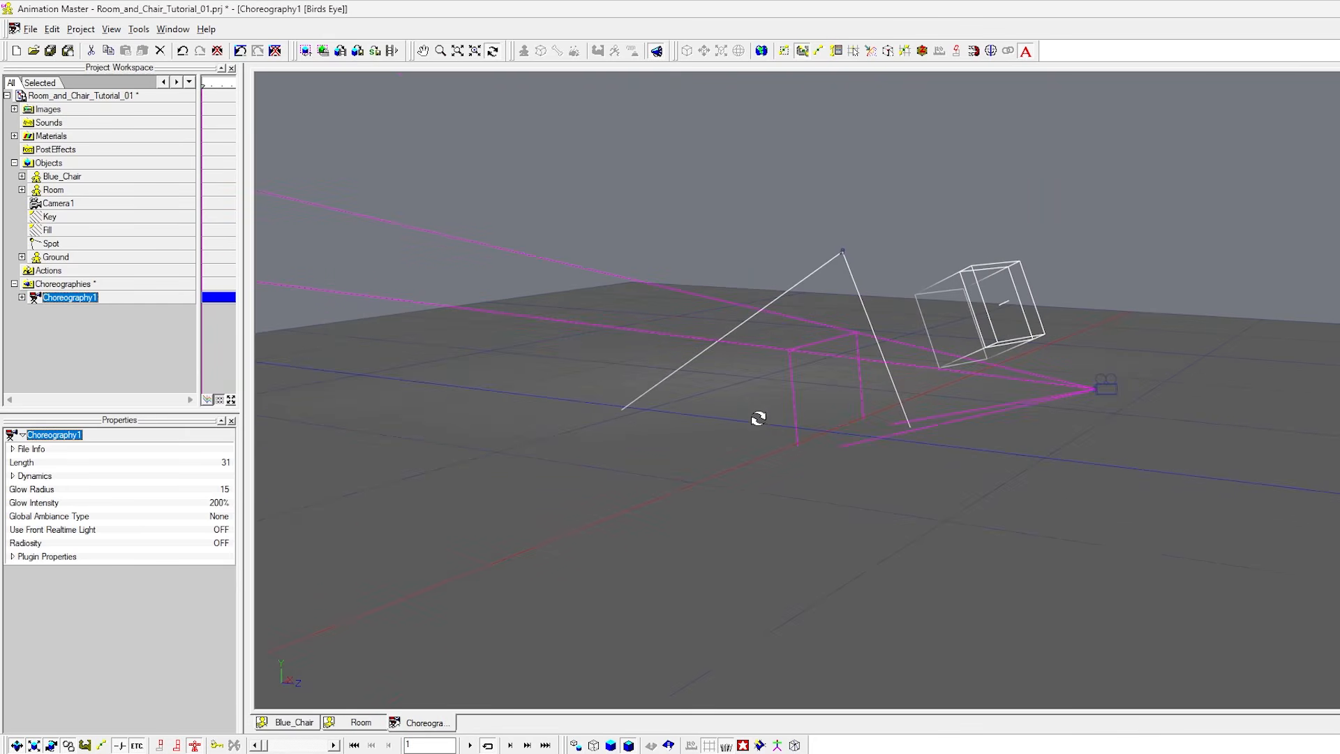
click(47, 228)
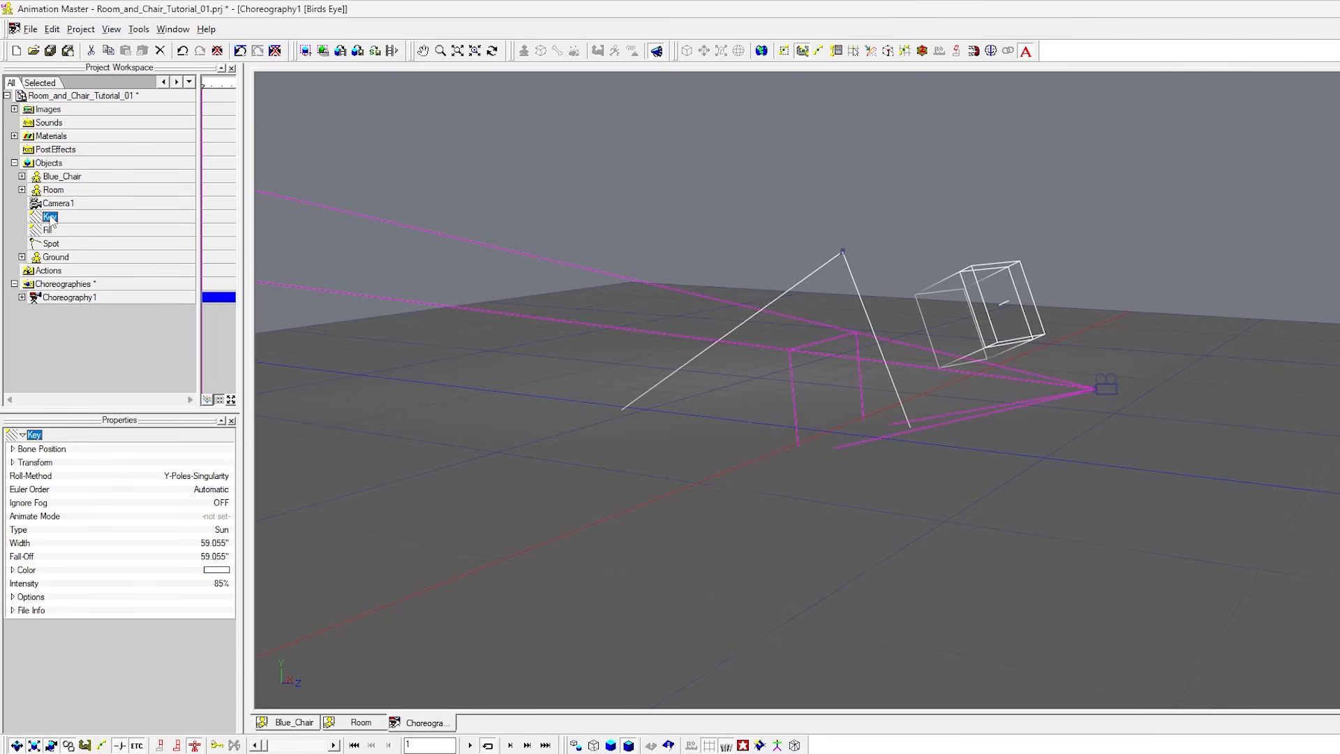
click(50, 243)
click(55, 257)
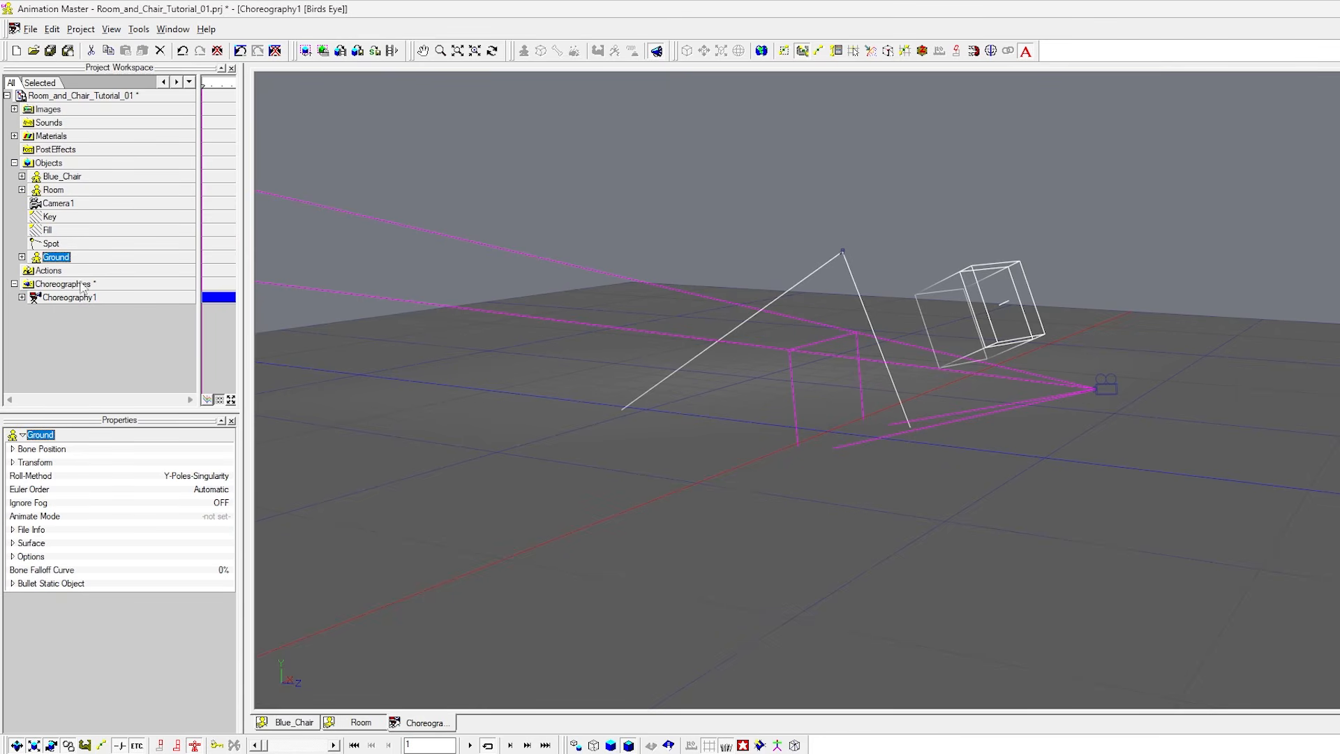
Delete the Ground shortcut from Choreography1 and remove the Ground object from the project.
click(22, 297)
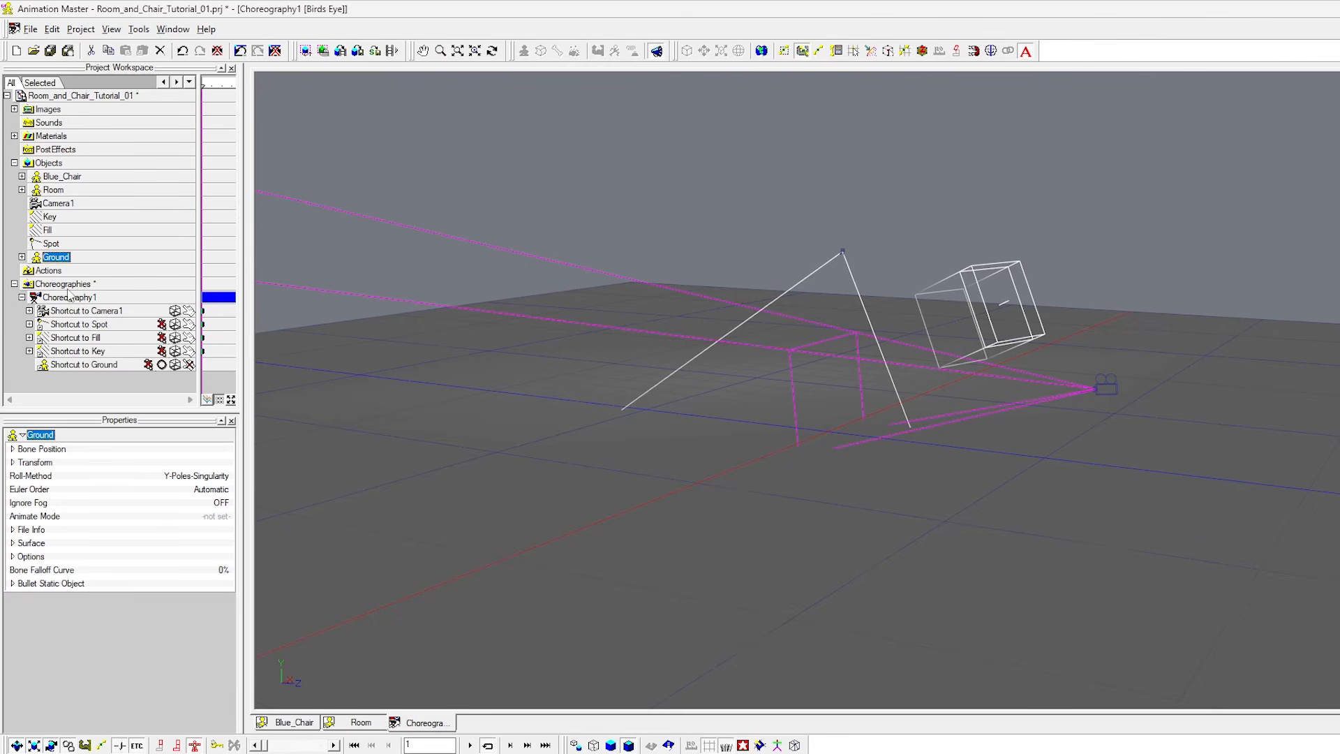
click(78, 365)
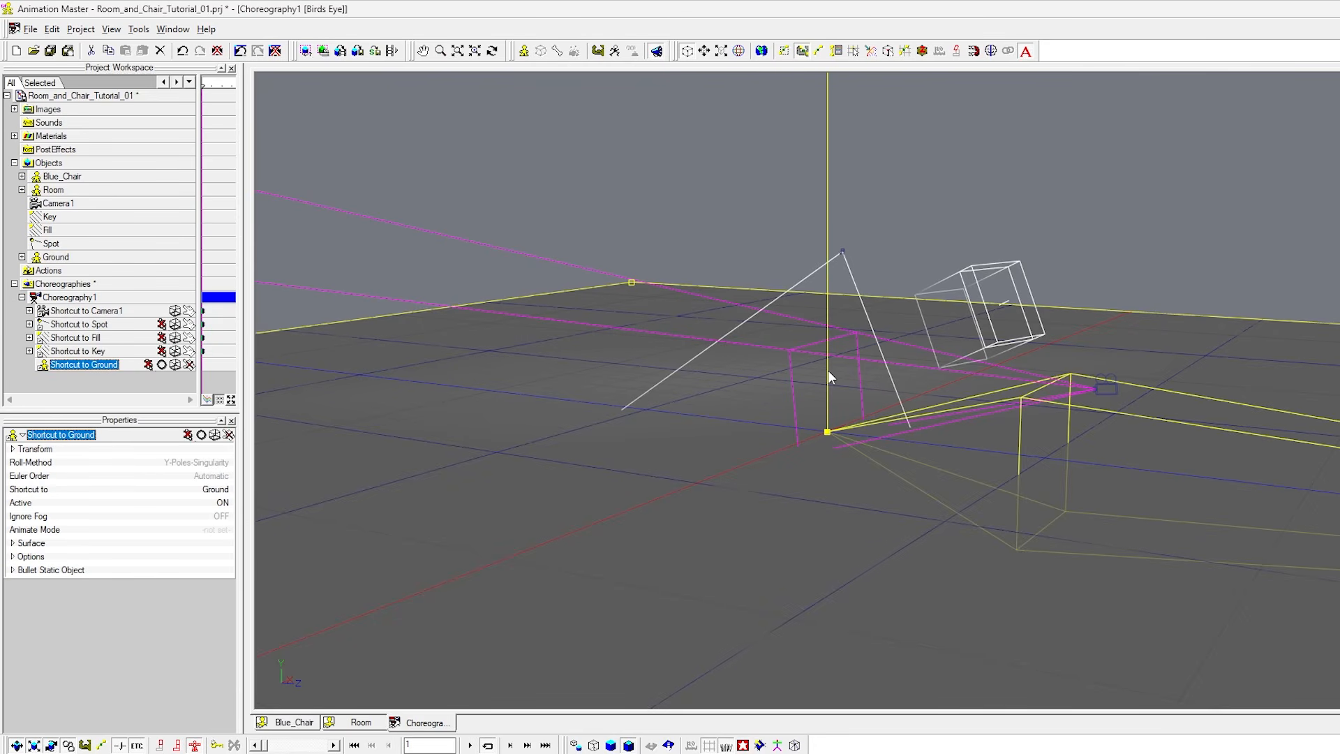
key(Delete)
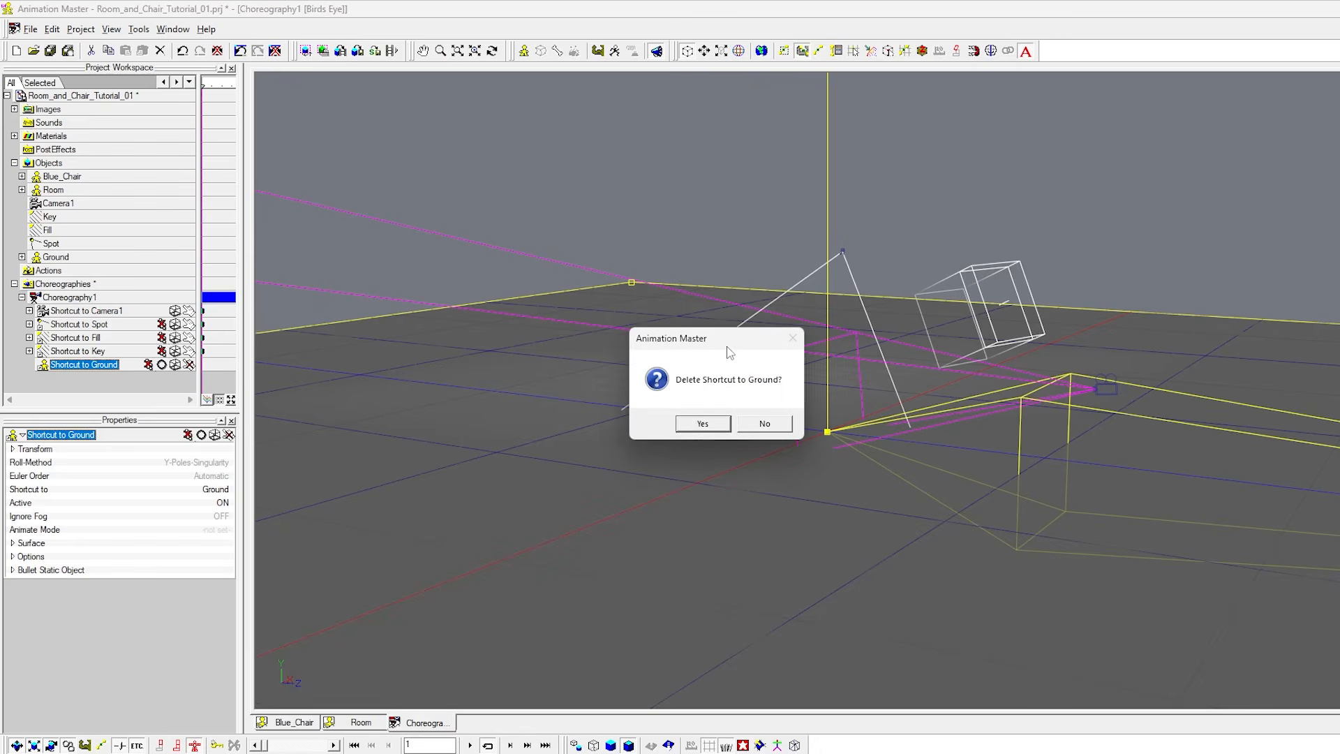
click(694, 425)
click(54, 257)
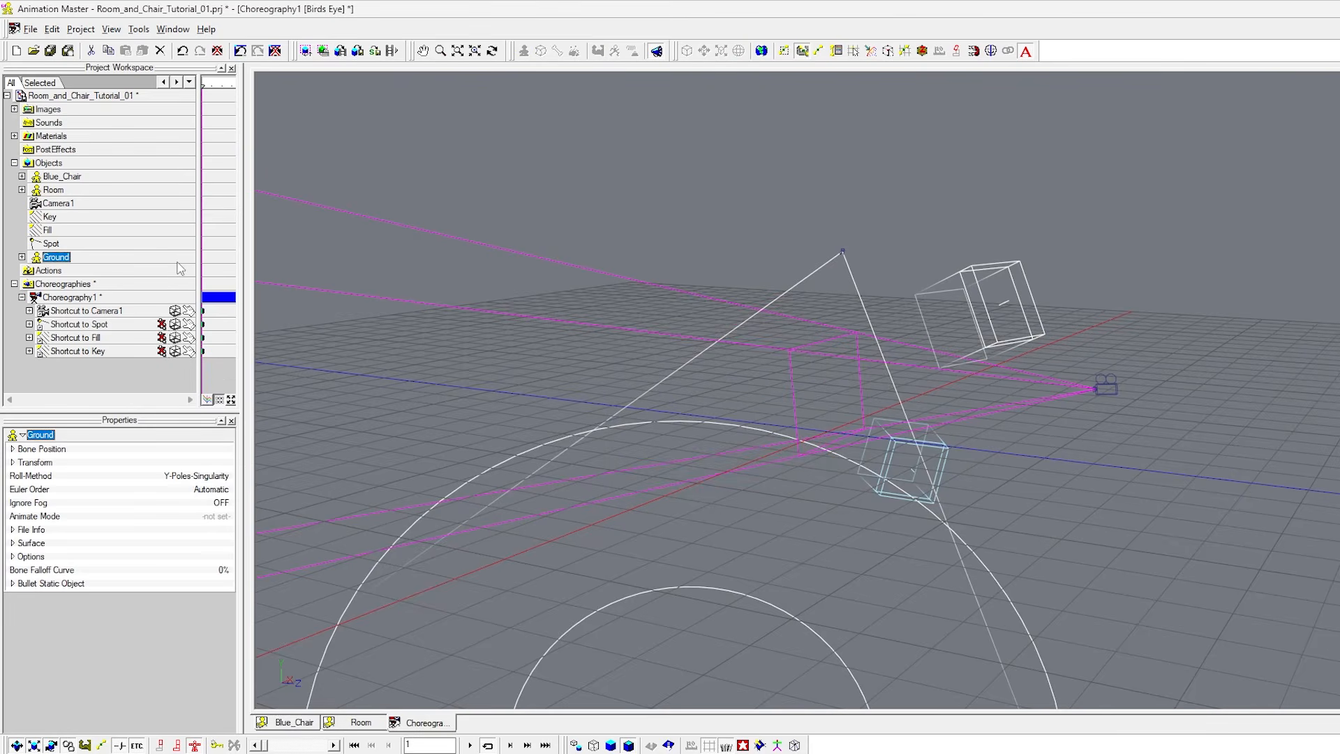
key(Delete)
click(700, 424)
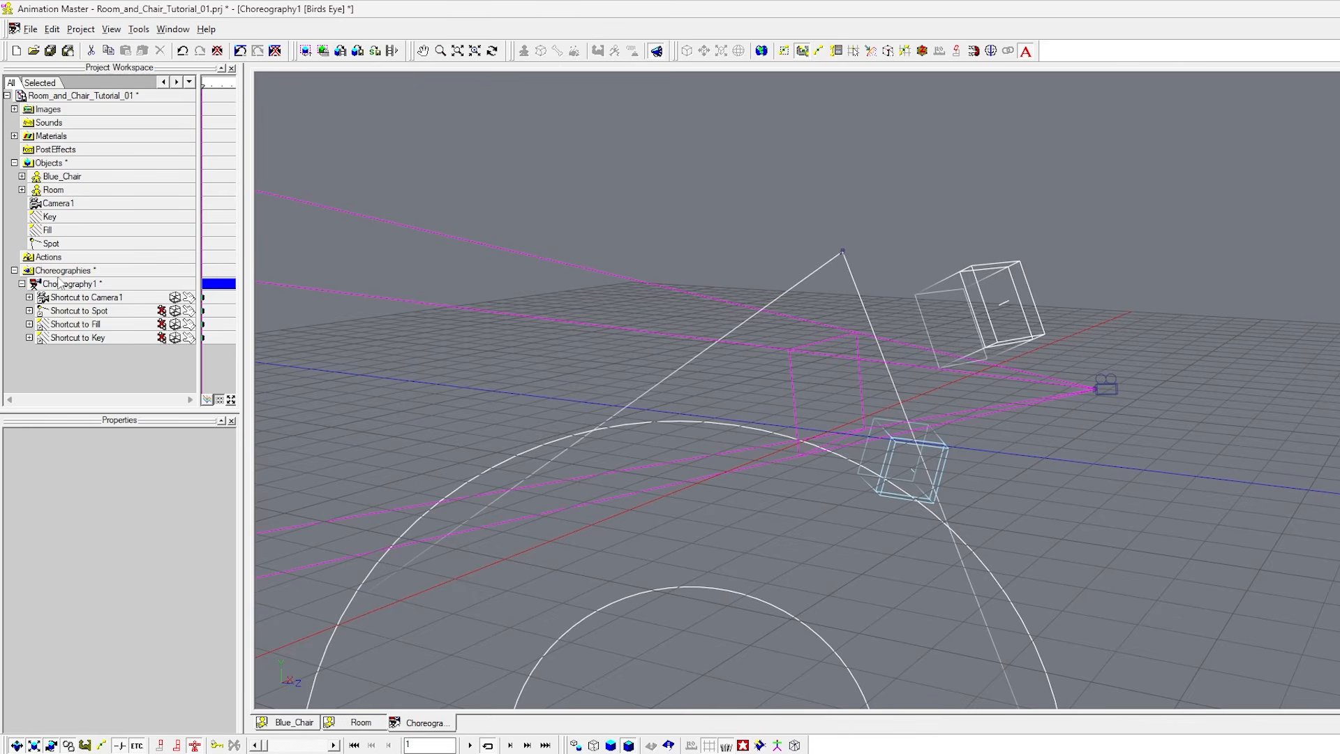
Delete the Fill light from the project's objects.
click(47, 231)
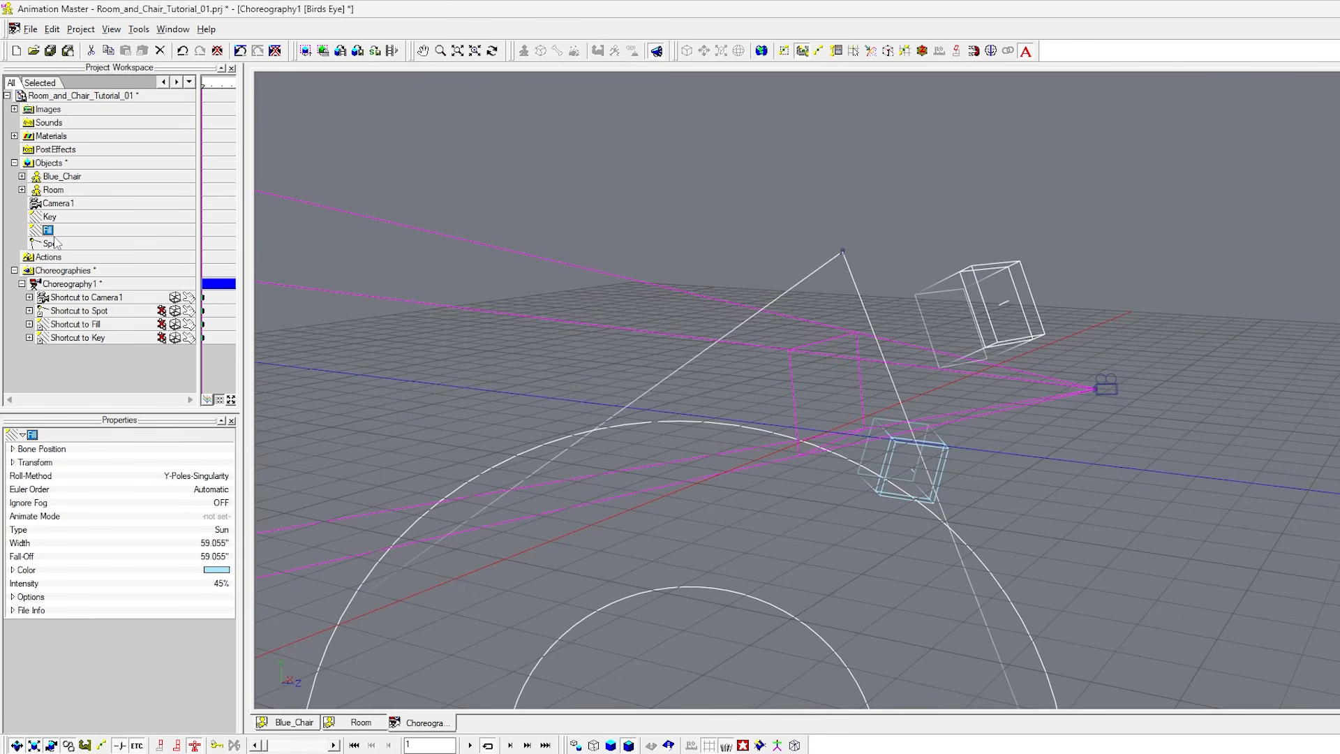
key(Delete)
click(684, 426)
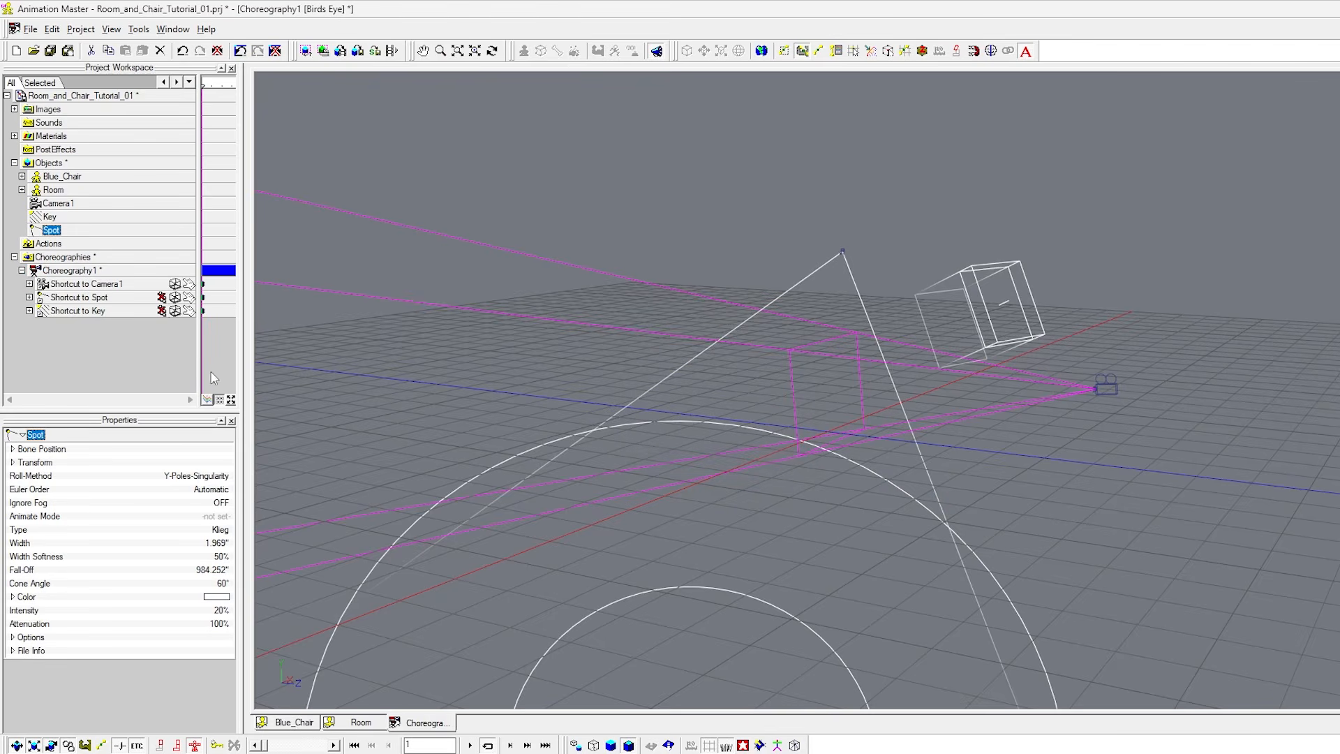
Turn off the Active property of the Spot light's shortcut in Choreography1 and inspect the Key light's properties.
click(72, 298)
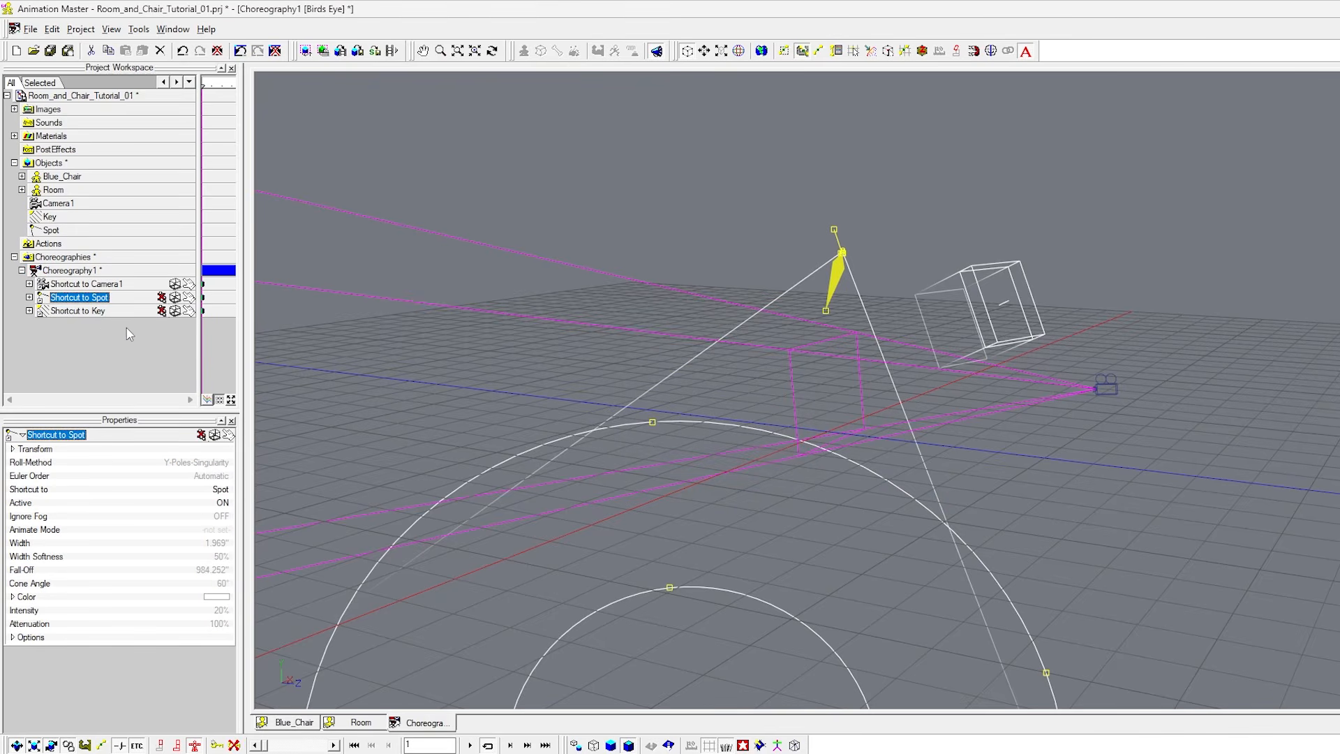
click(223, 503)
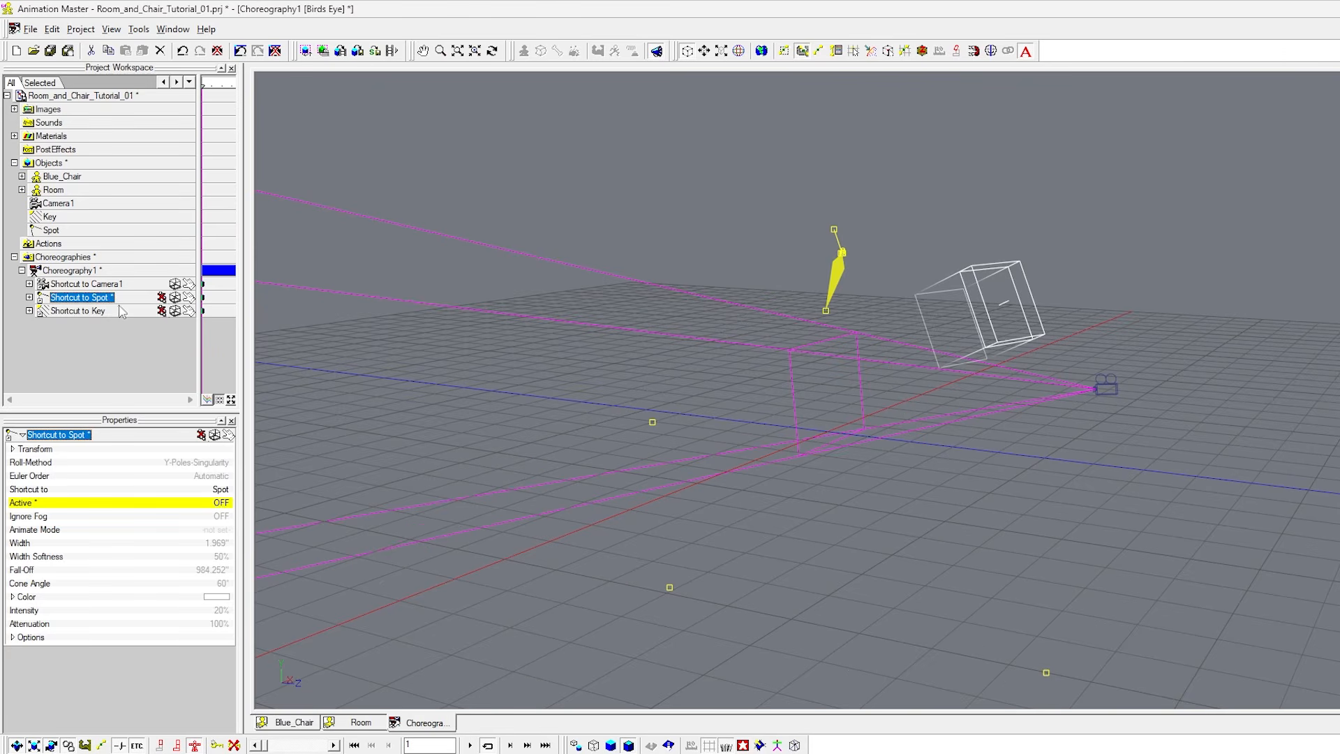
click(84, 311)
click(49, 217)
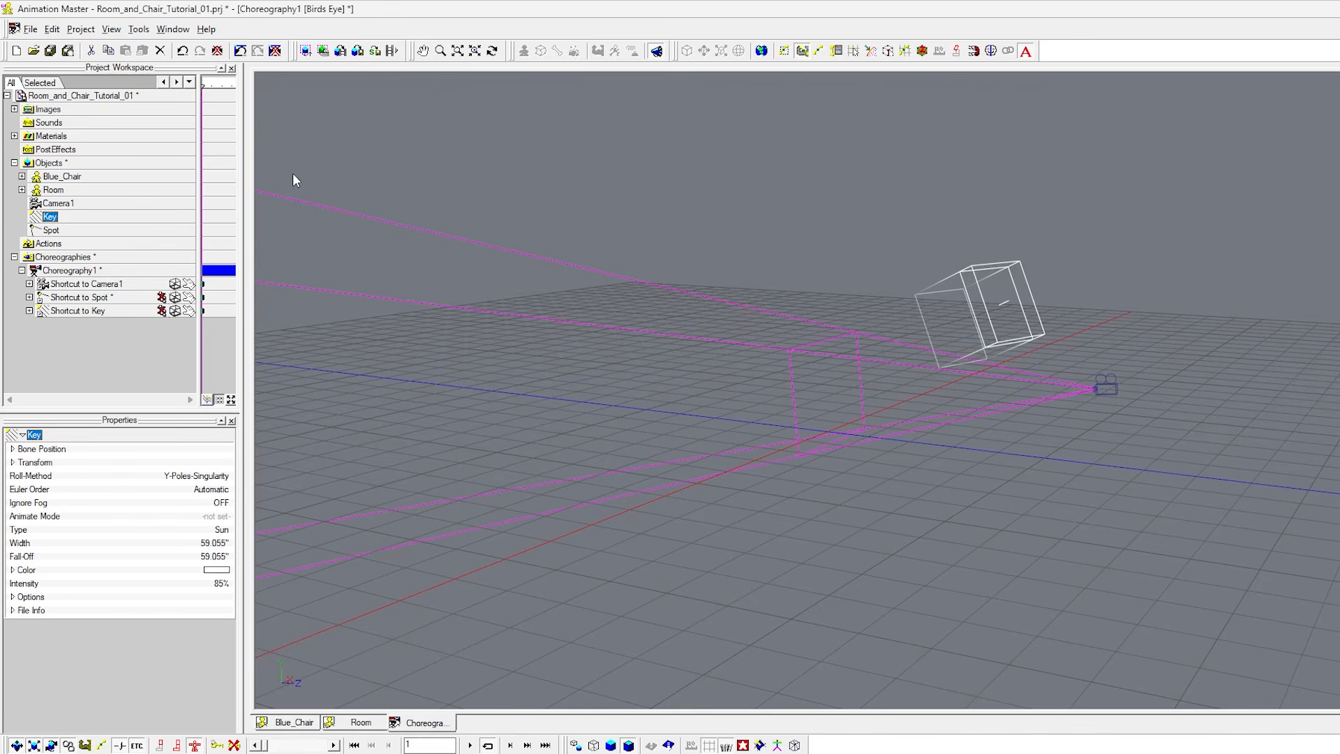
Add the Room and Blue_Chair models to Choreography1.
click(54, 189)
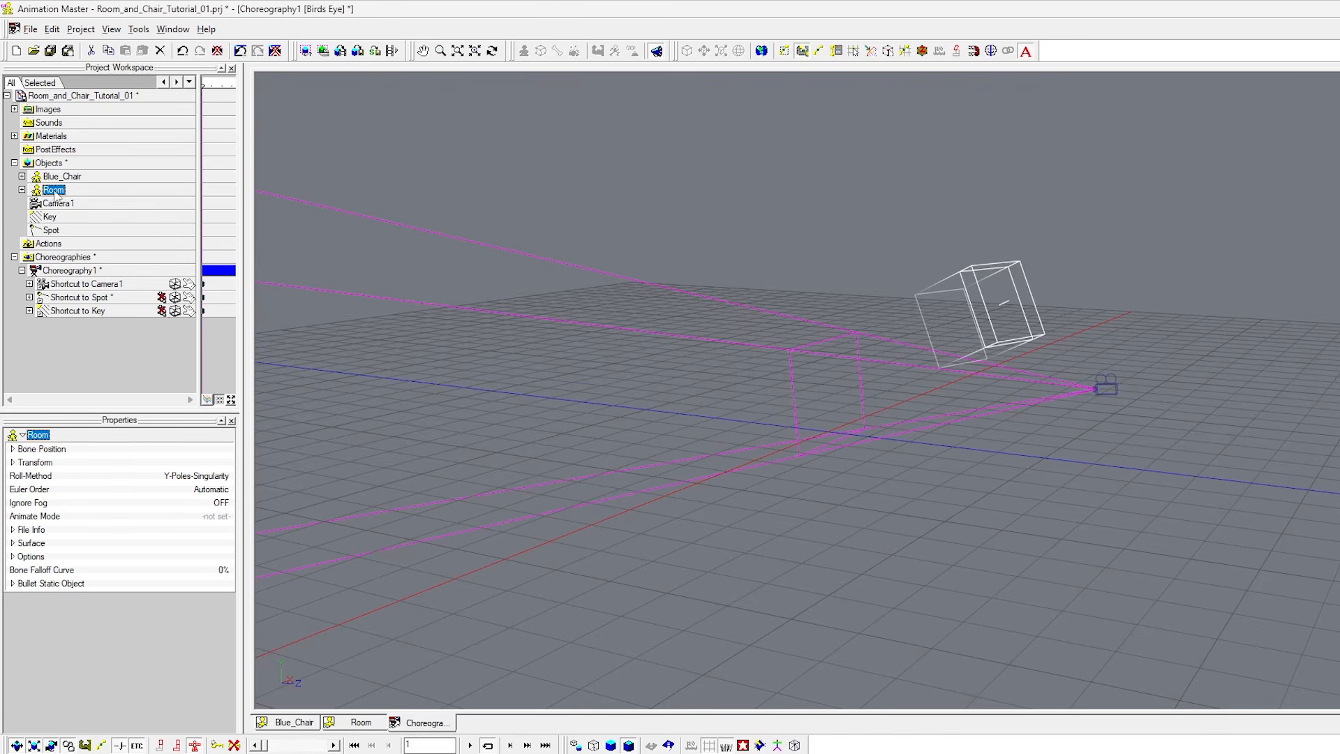
drag(51, 192, 54, 273)
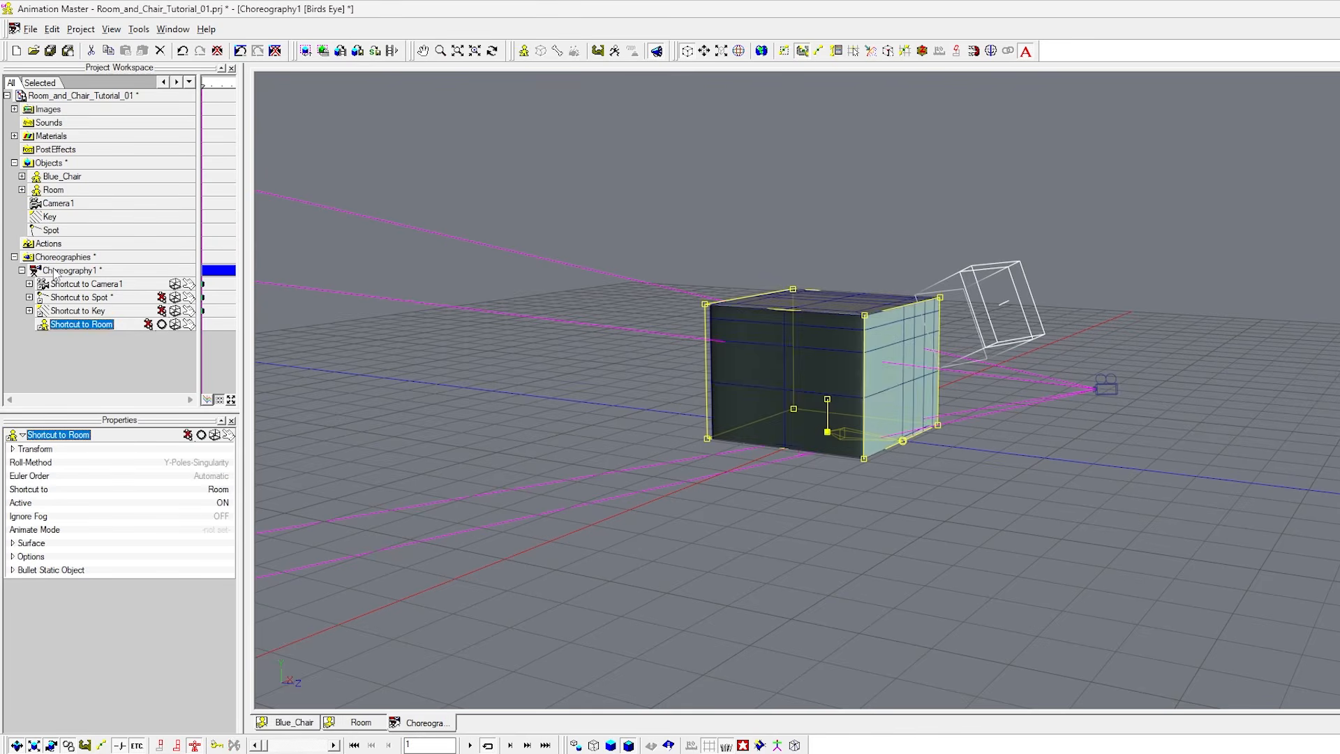
drag(62, 177, 74, 276)
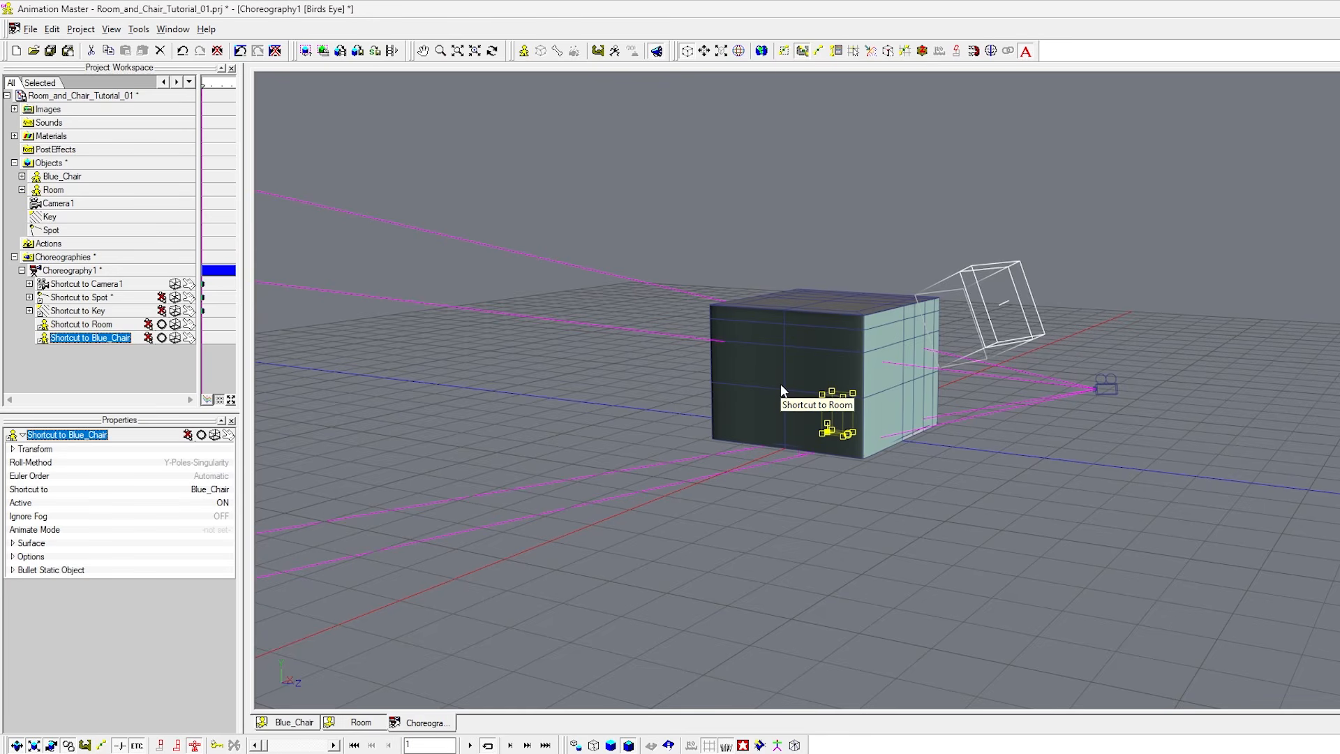
Position the Blue_Chair in the room's corner near the window at about X 45.6", Z -59", checking its floor contact from the side.
key(5)
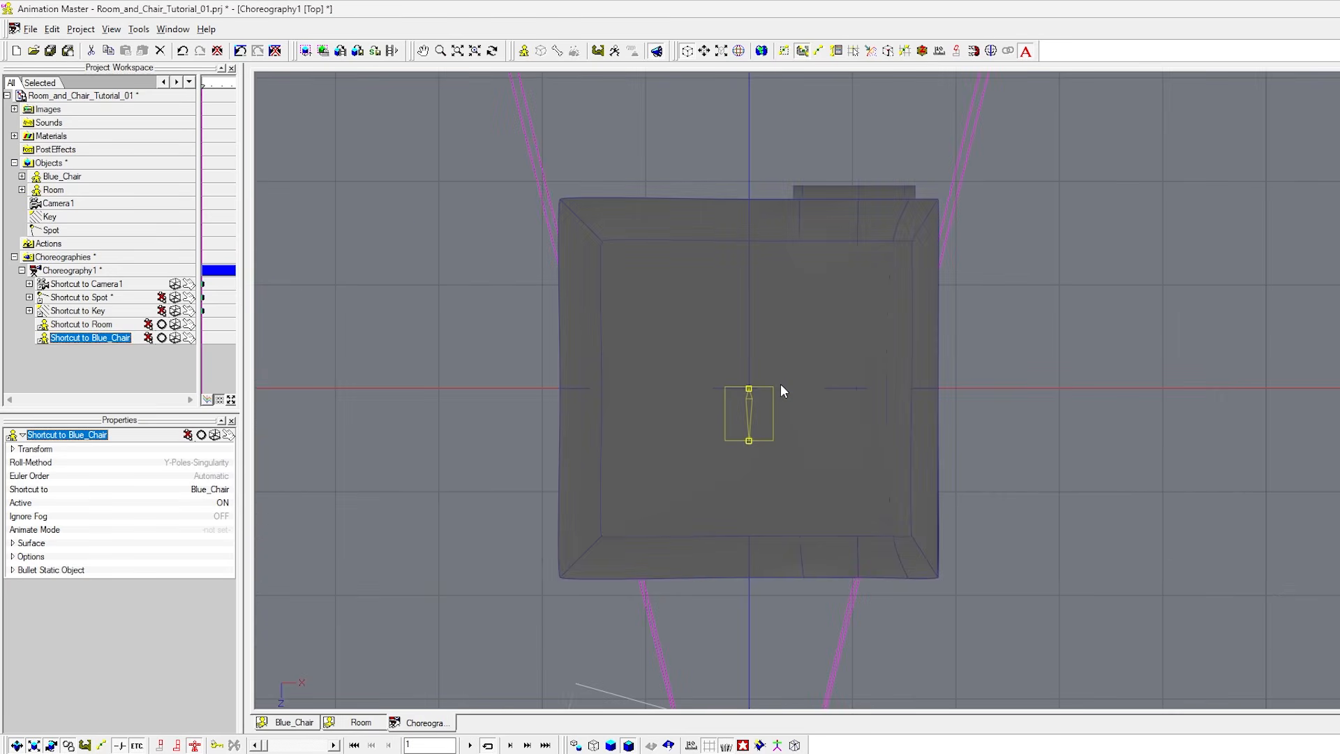
key(8)
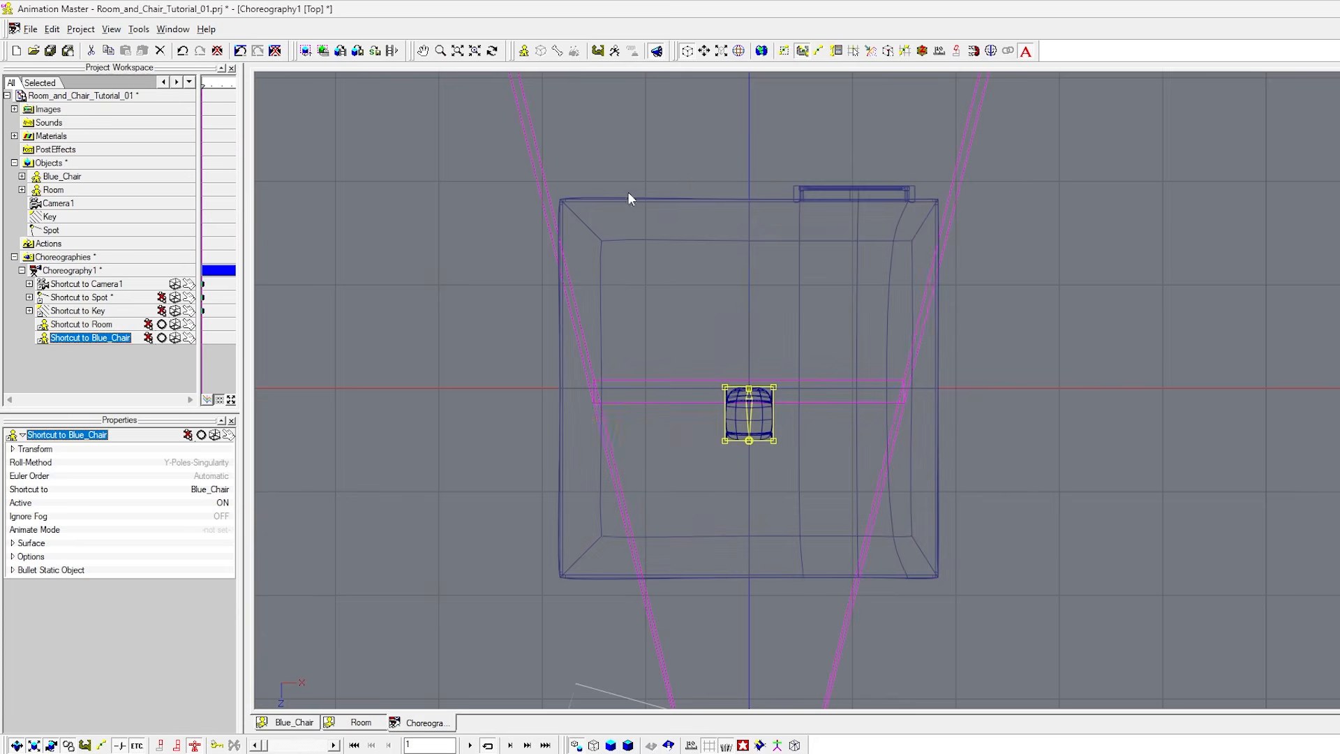
drag(750, 414, 870, 250)
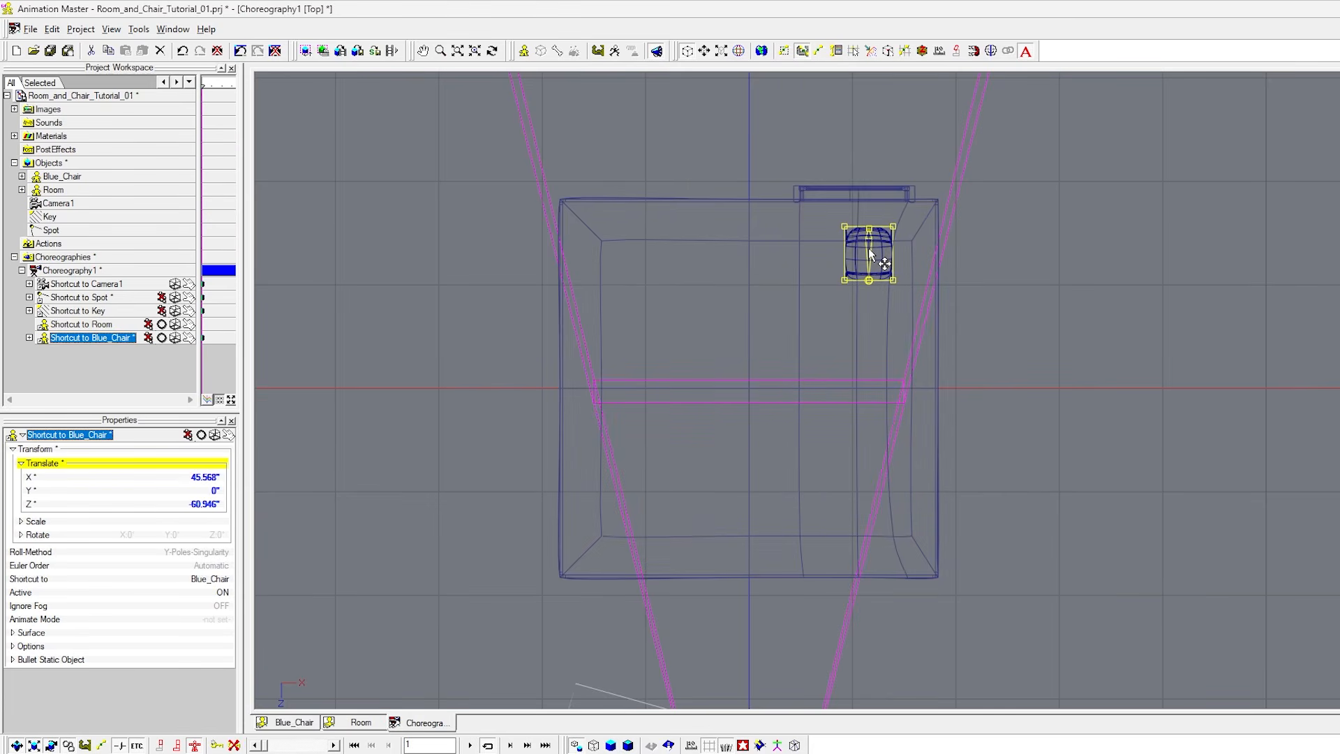
key(3)
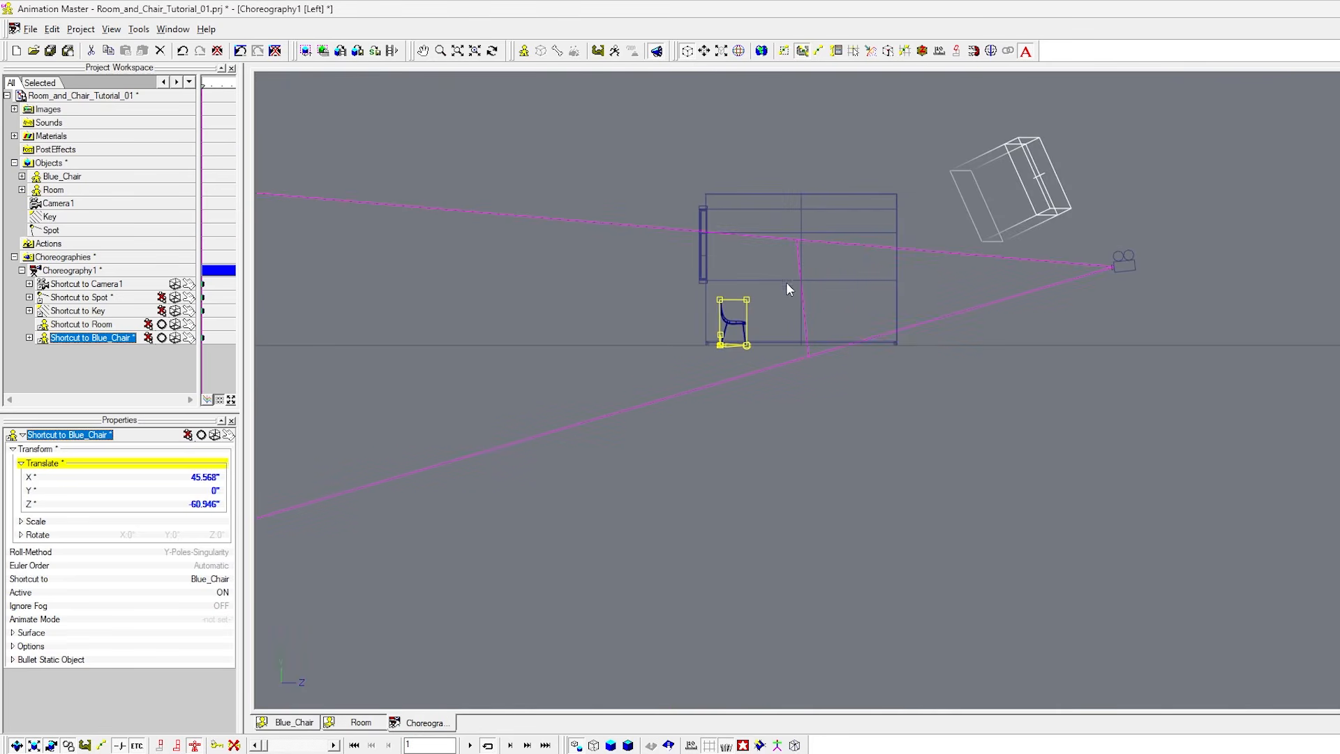
scroll(751, 270, up, 3)
middle_drag(697, 298, 715, 429)
scroll(715, 429, up, 6)
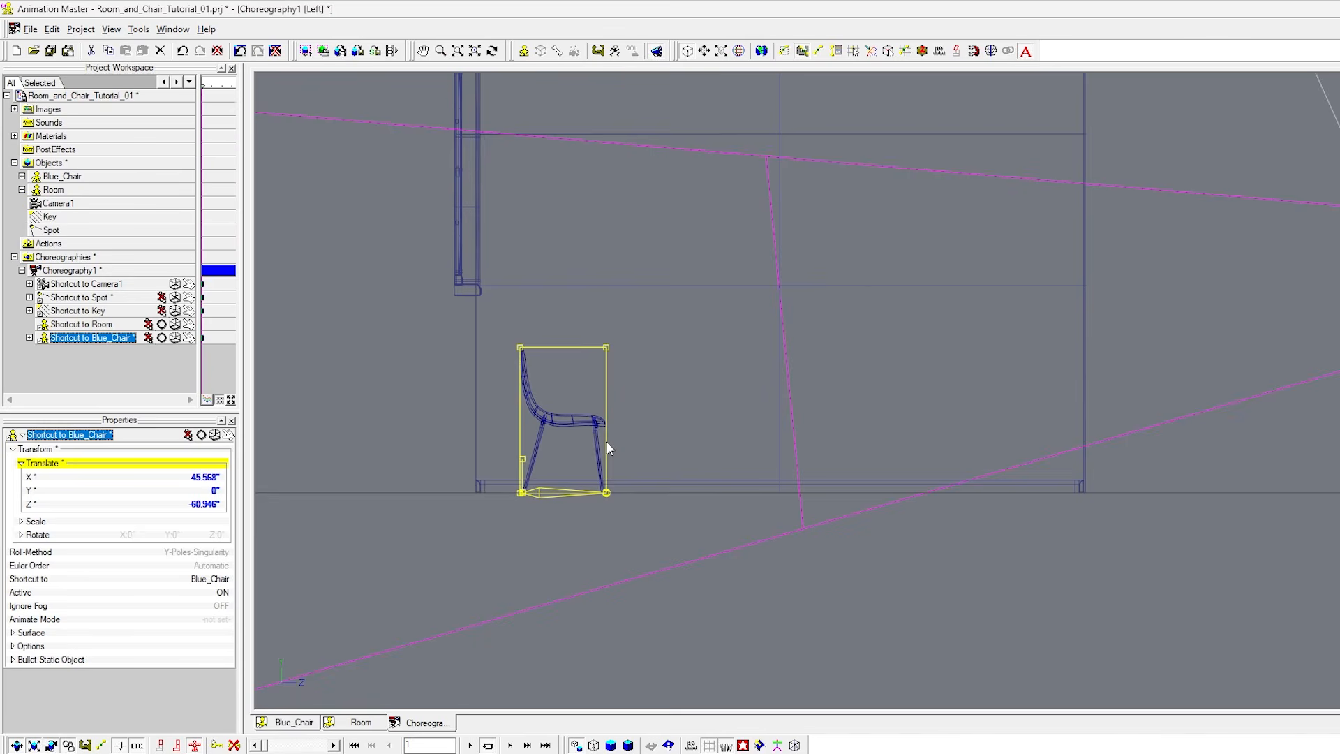
key(5)
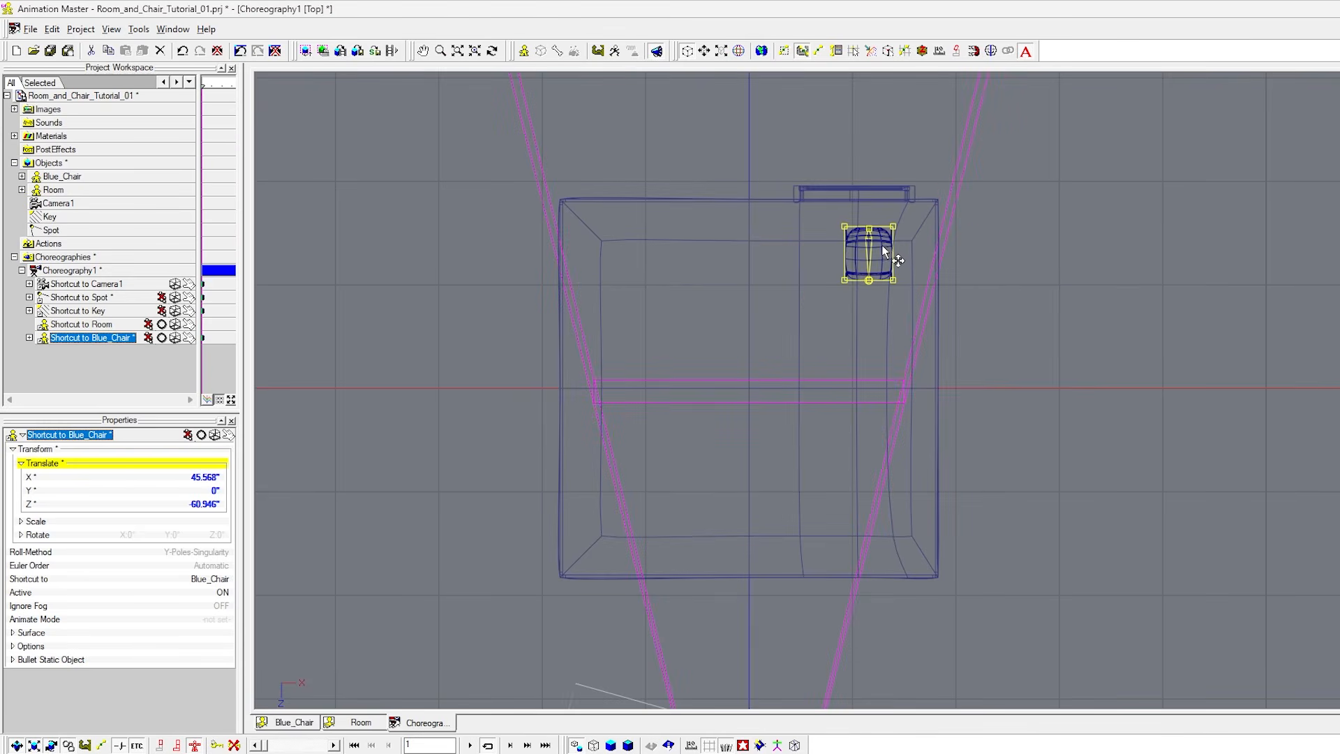
drag(884, 246, 884, 250)
Move Camera1 into the room corner diagonally opposite the chair, at about X -61.5", Z 45.9".
scroll(703, 349, down, 5)
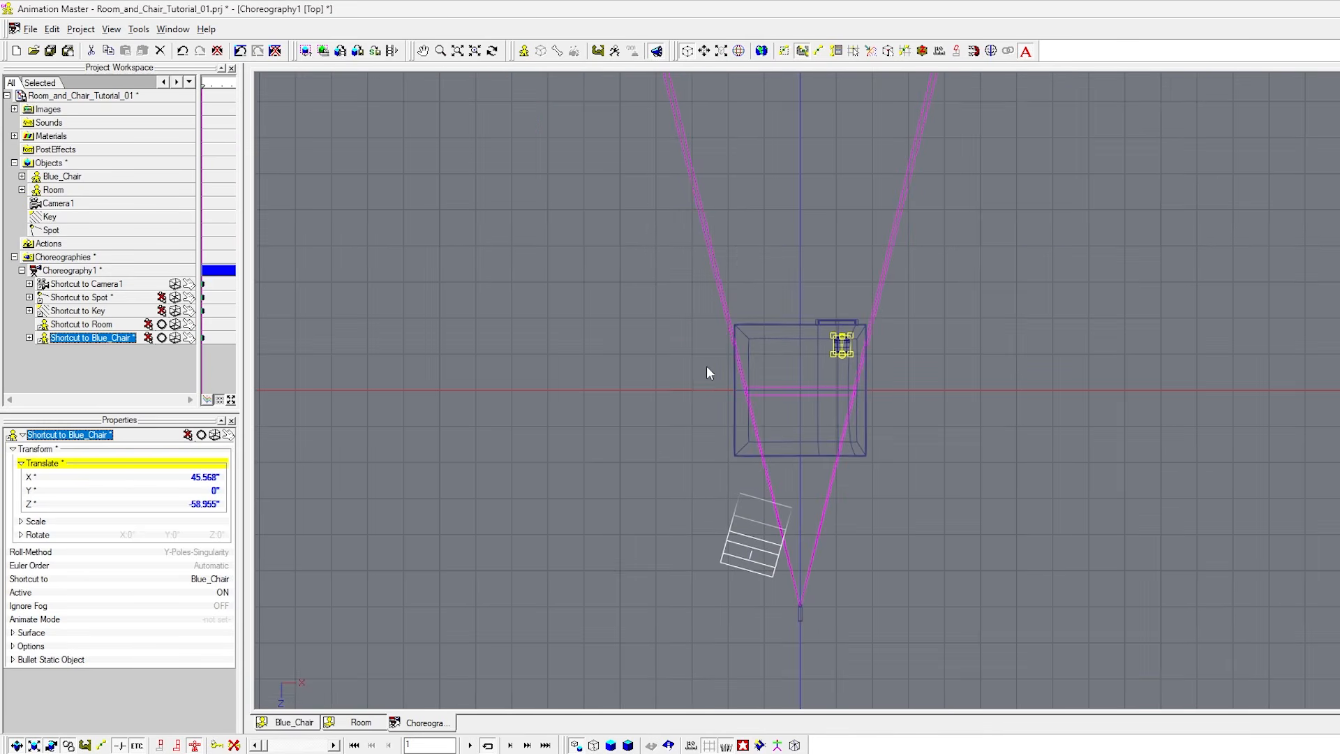
click(802, 612)
drag(806, 625, 744, 447)
scroll(769, 408, up, 5)
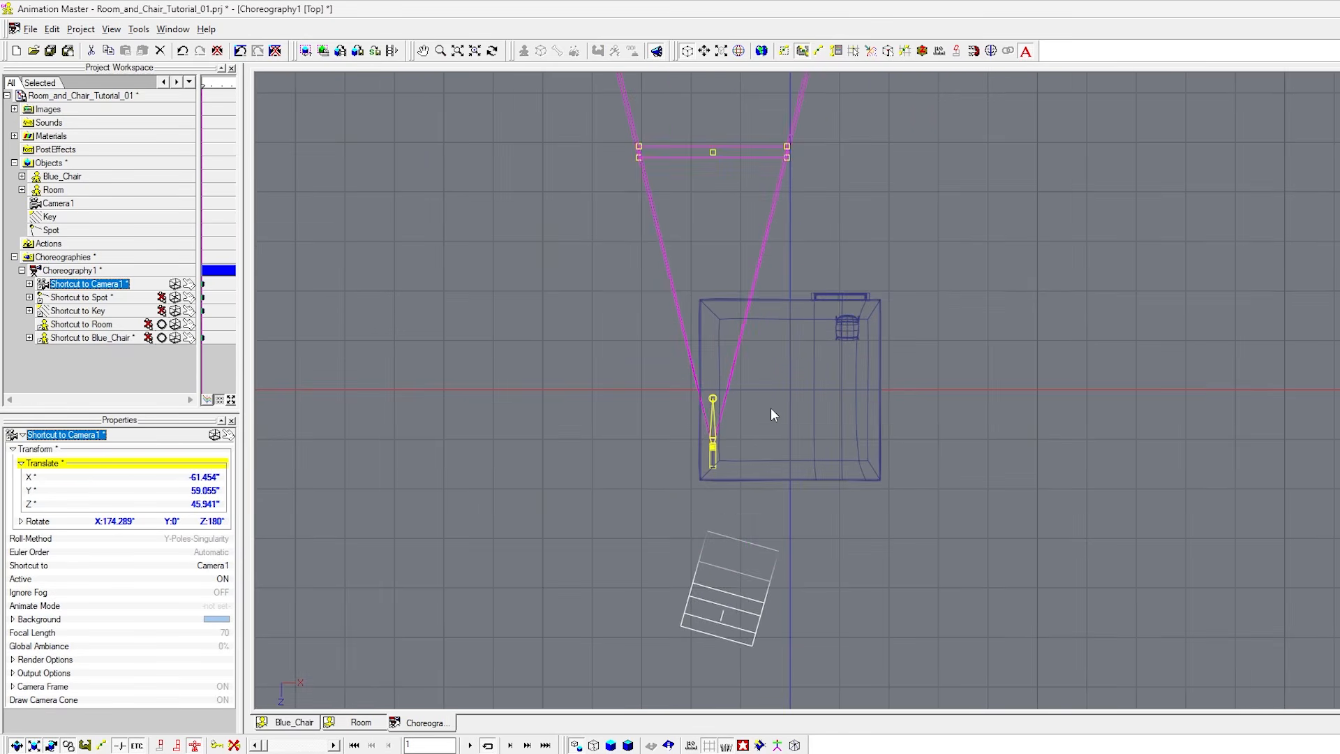
Rotate Camera1 in the top view to aim at the chair, with a Y rotation of about 131°.
drag(614, 406, 698, 427)
drag(1031, 130, 878, 257)
scroll(876, 251, up, 1)
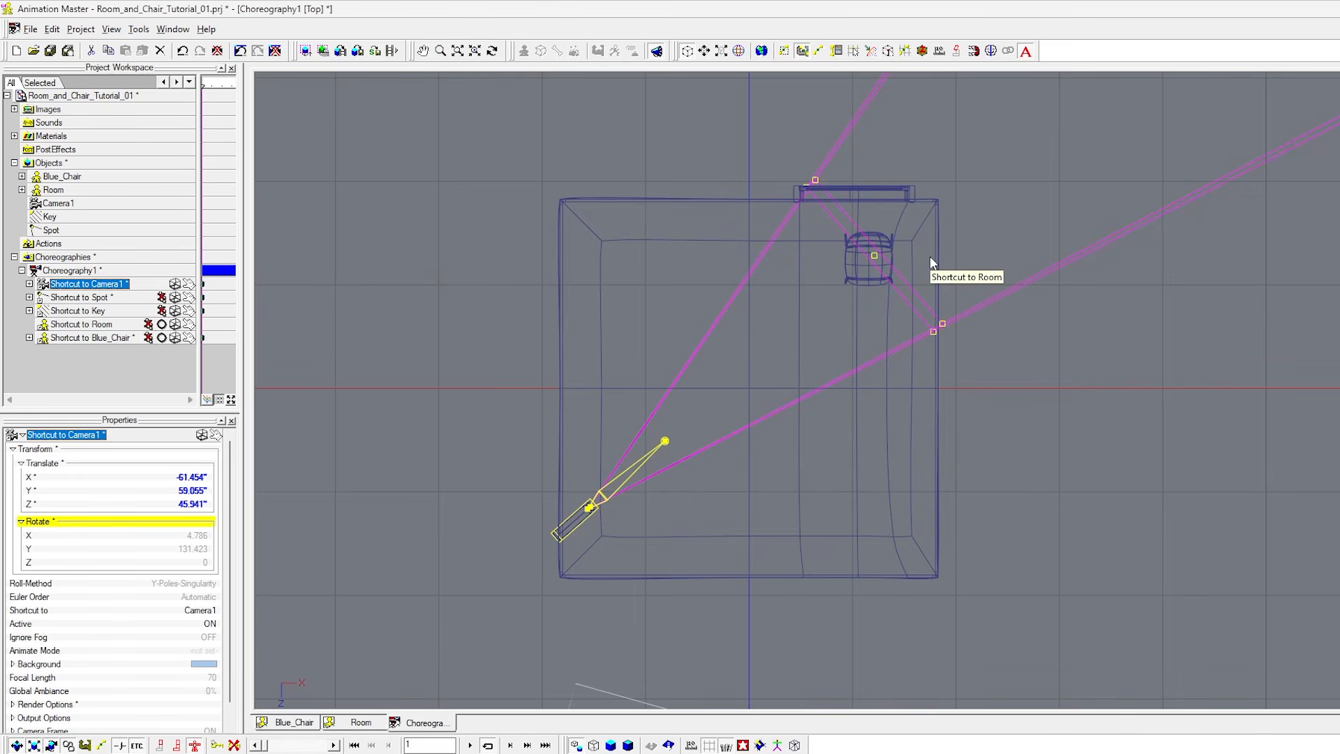
Look through Camera1 in shaded mode and set its focal length to 31.
key(0)
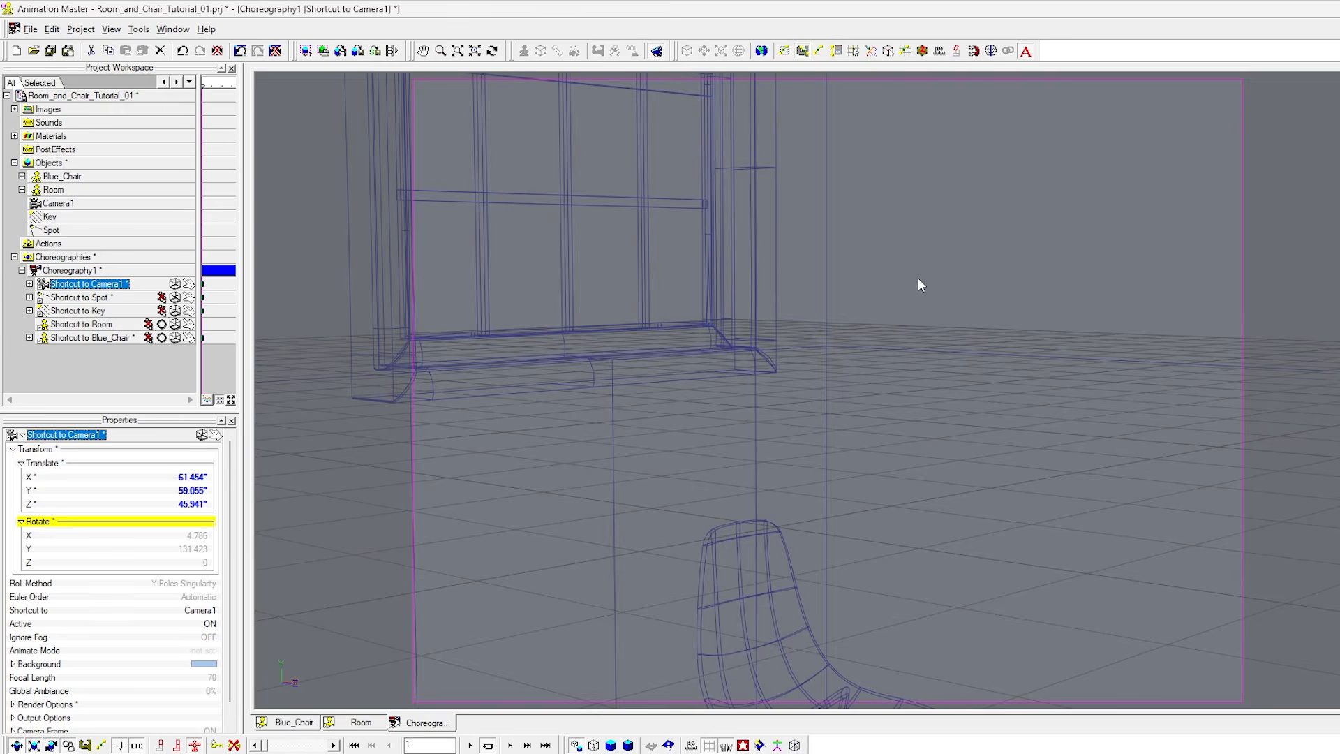
key(9)
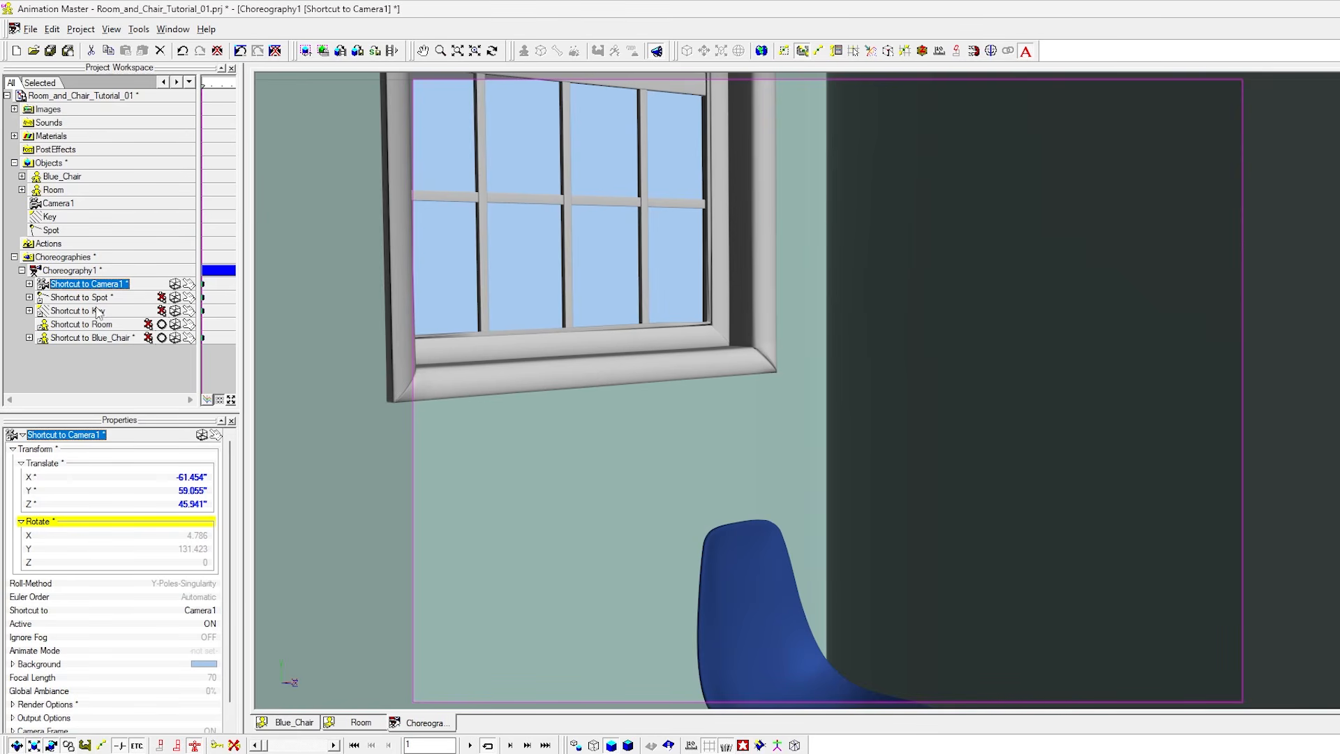
scroll(227, 590, down, 1)
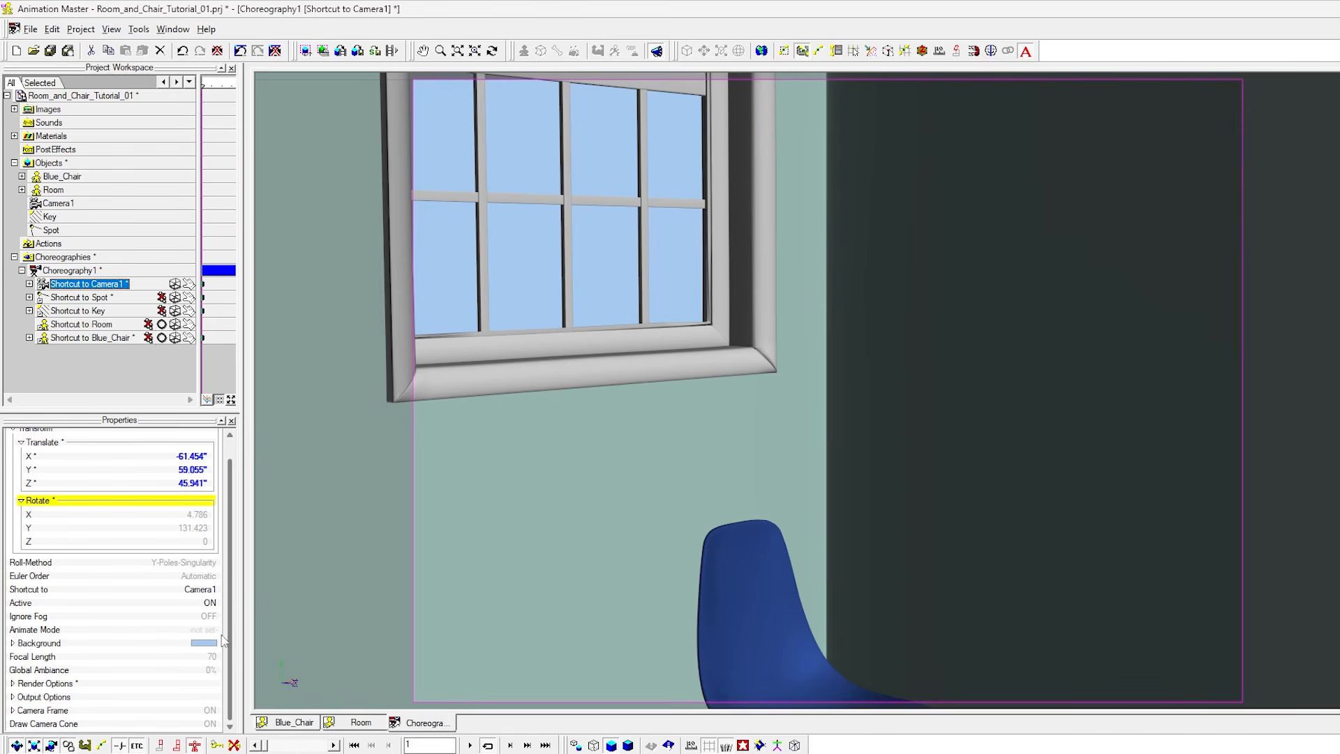
drag(210, 656, 182, 656)
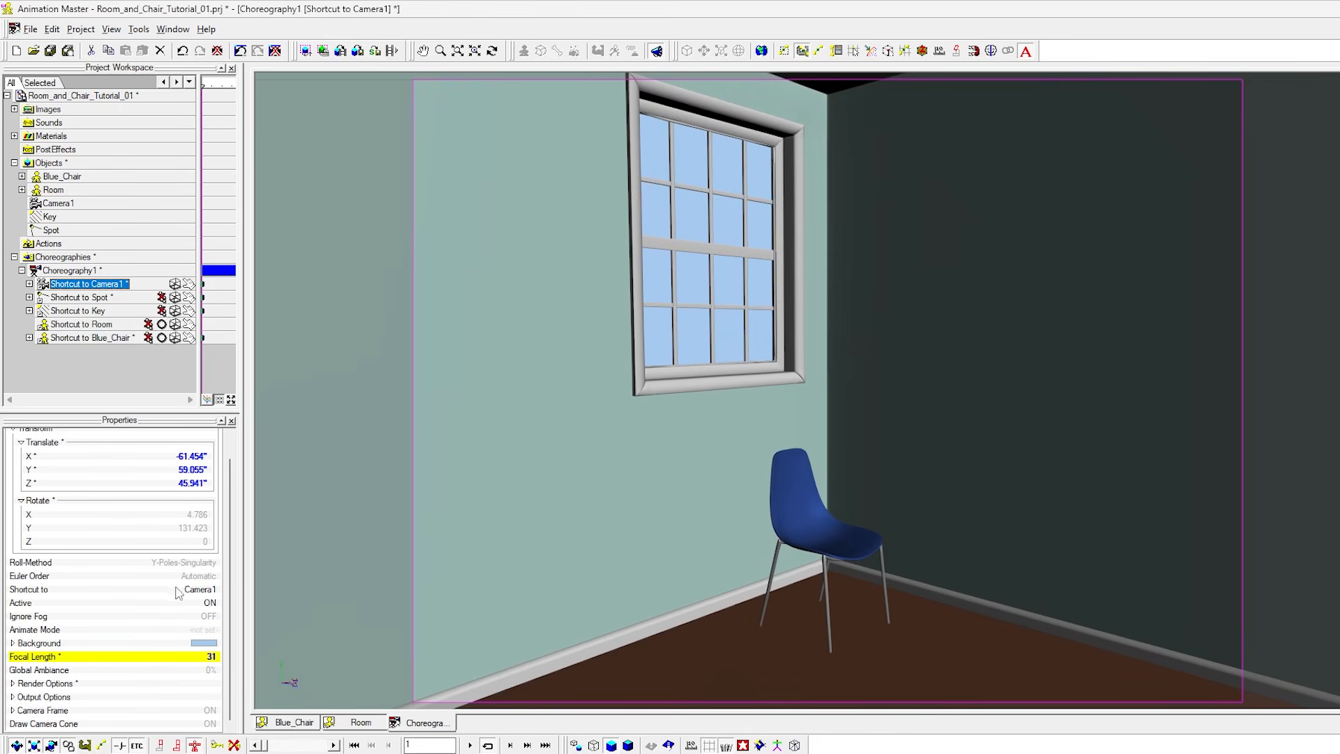
Set Camera1's output resolution to the HDTV - 720p preset.
mouse_move(229, 581)
mouse_down()
mouse_move(230, 560)
mouse_move(230, 599)
mouse_up()
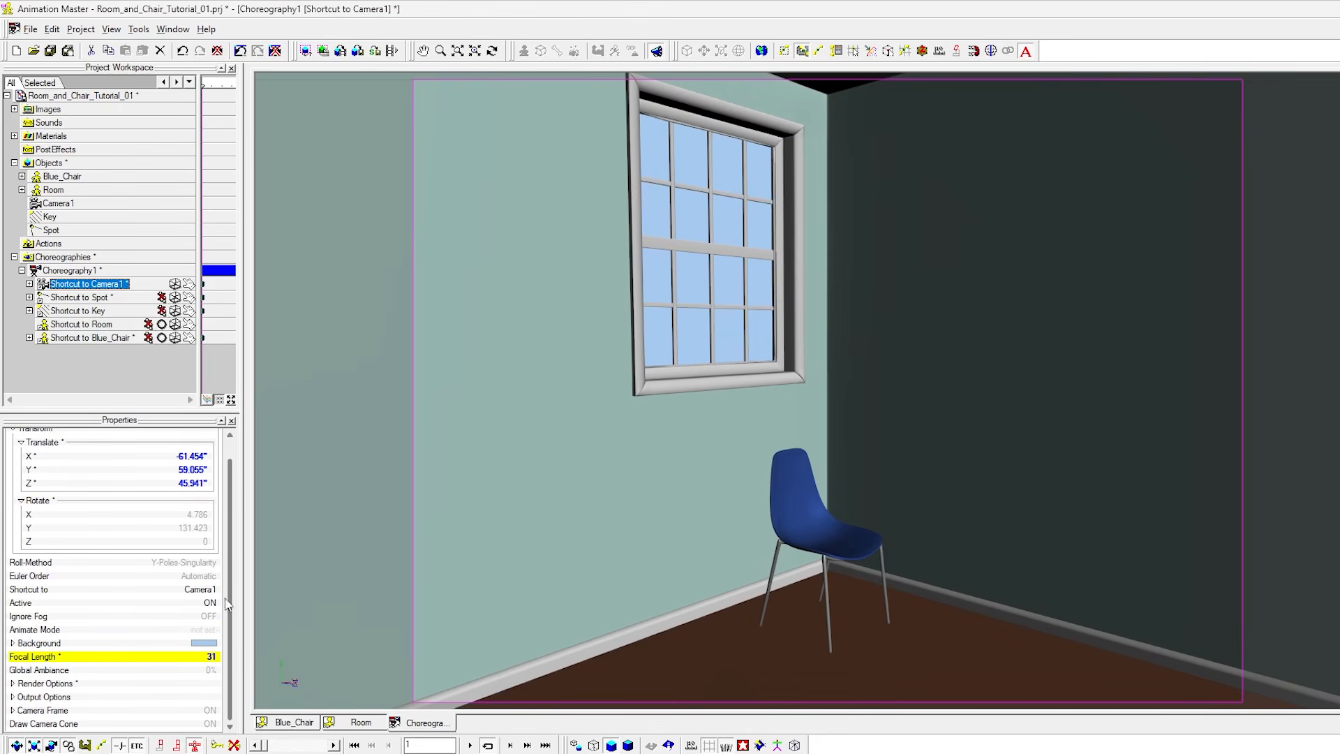
click(13, 696)
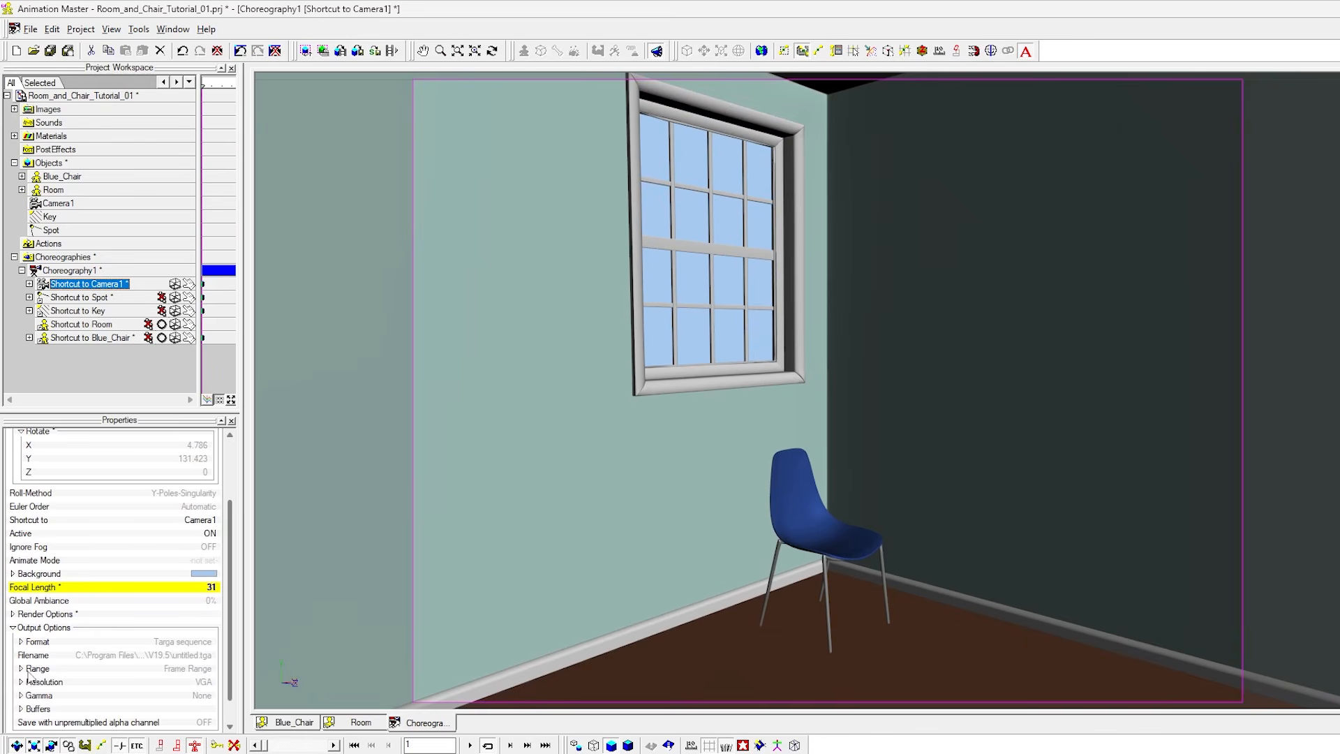
click(21, 682)
click(210, 684)
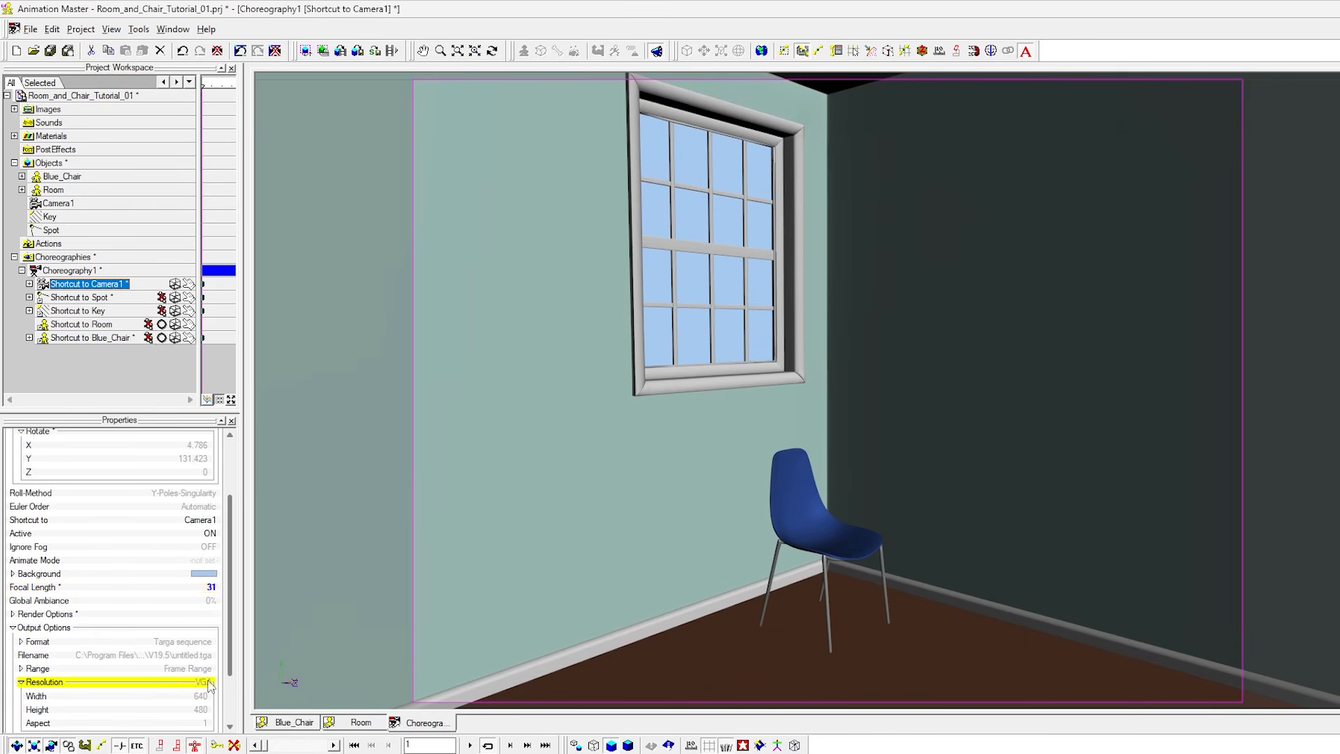
click(210, 684)
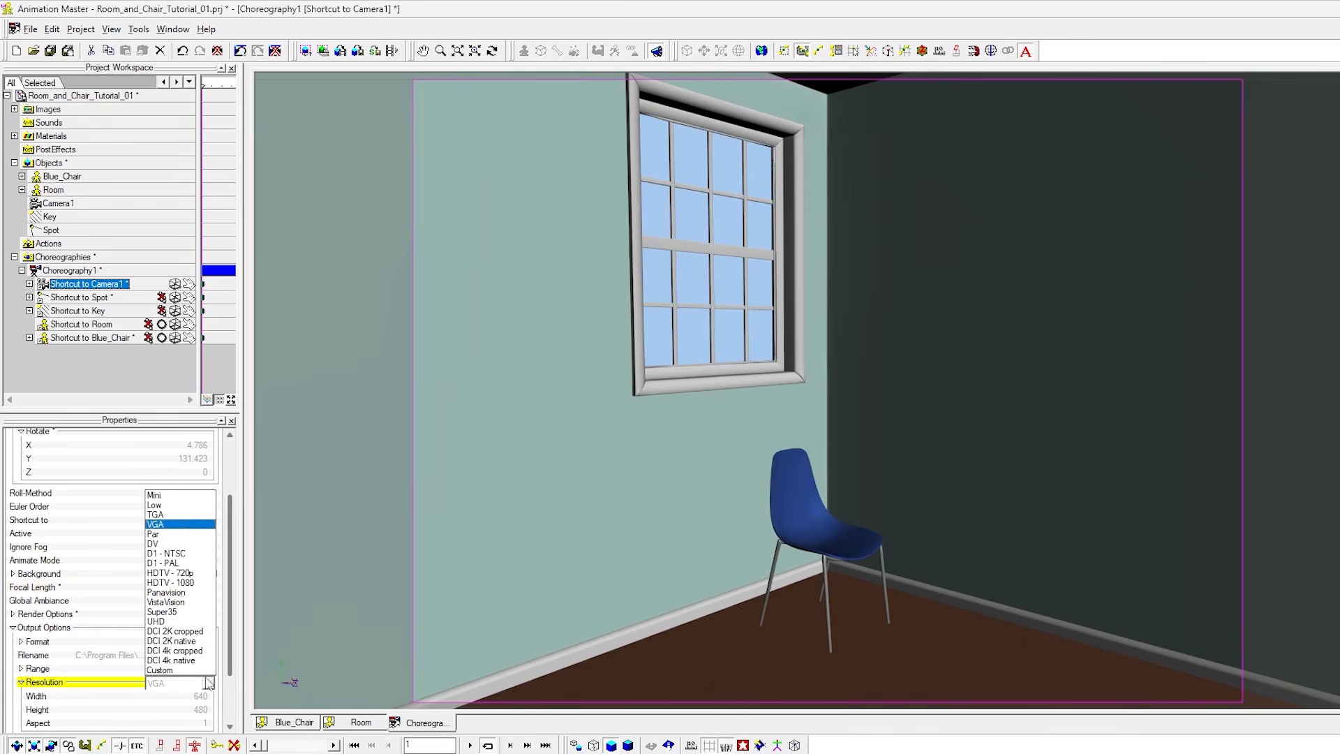
click(176, 573)
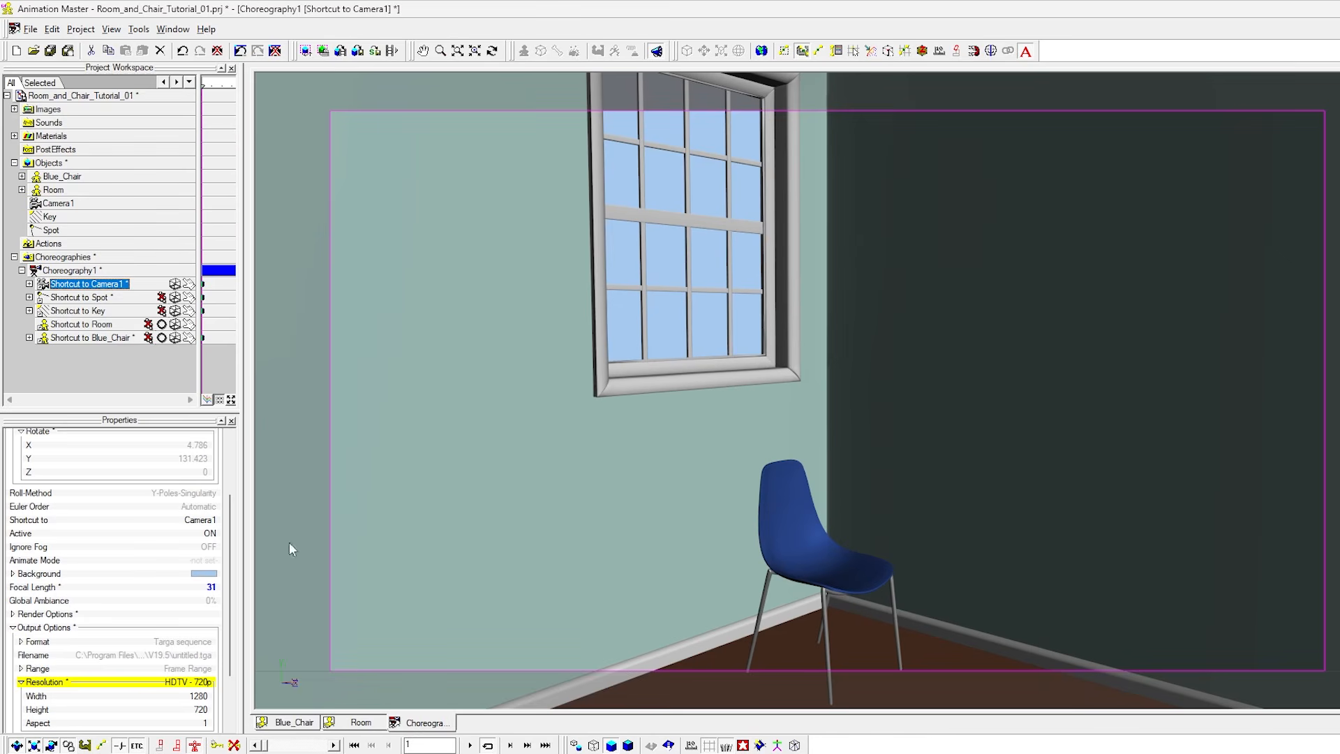
Set Camera1's output resolution to a custom portrait format with a height of 1280 and a width of 800.
click(199, 710)
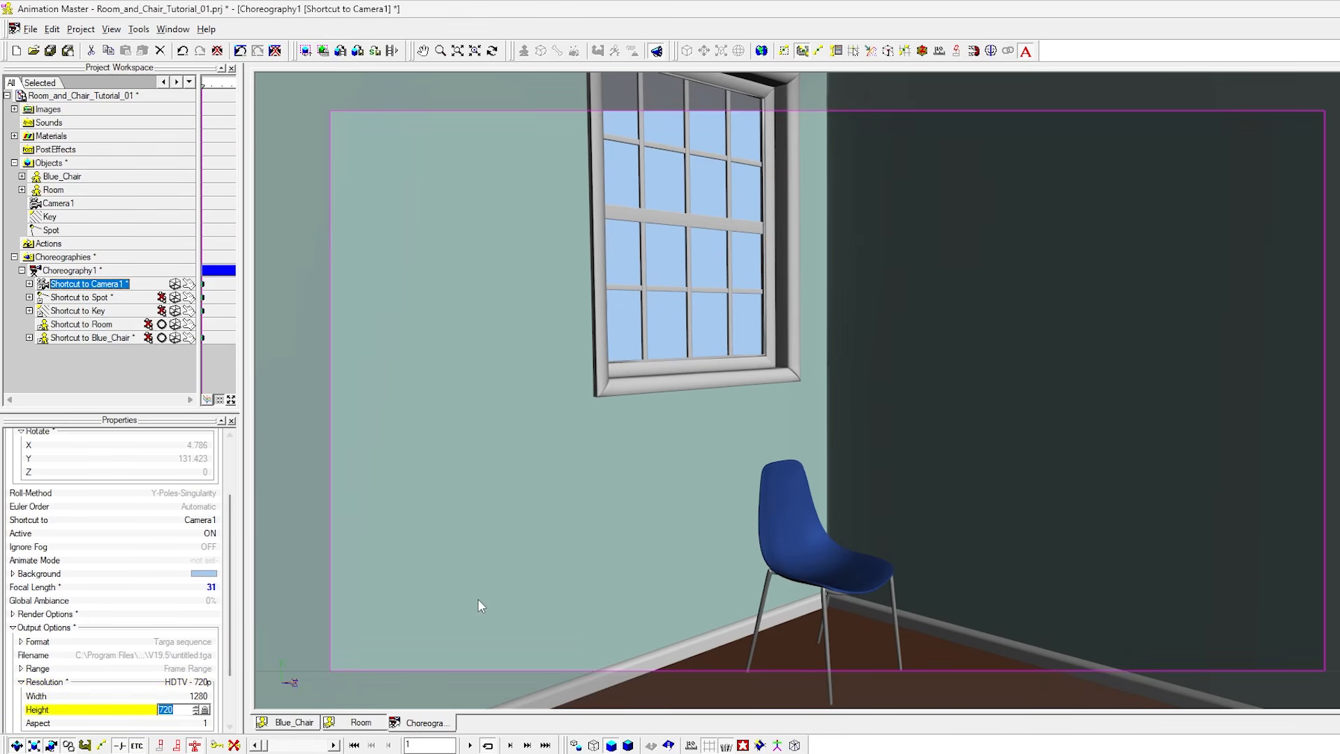
text(1280)
key(Return)
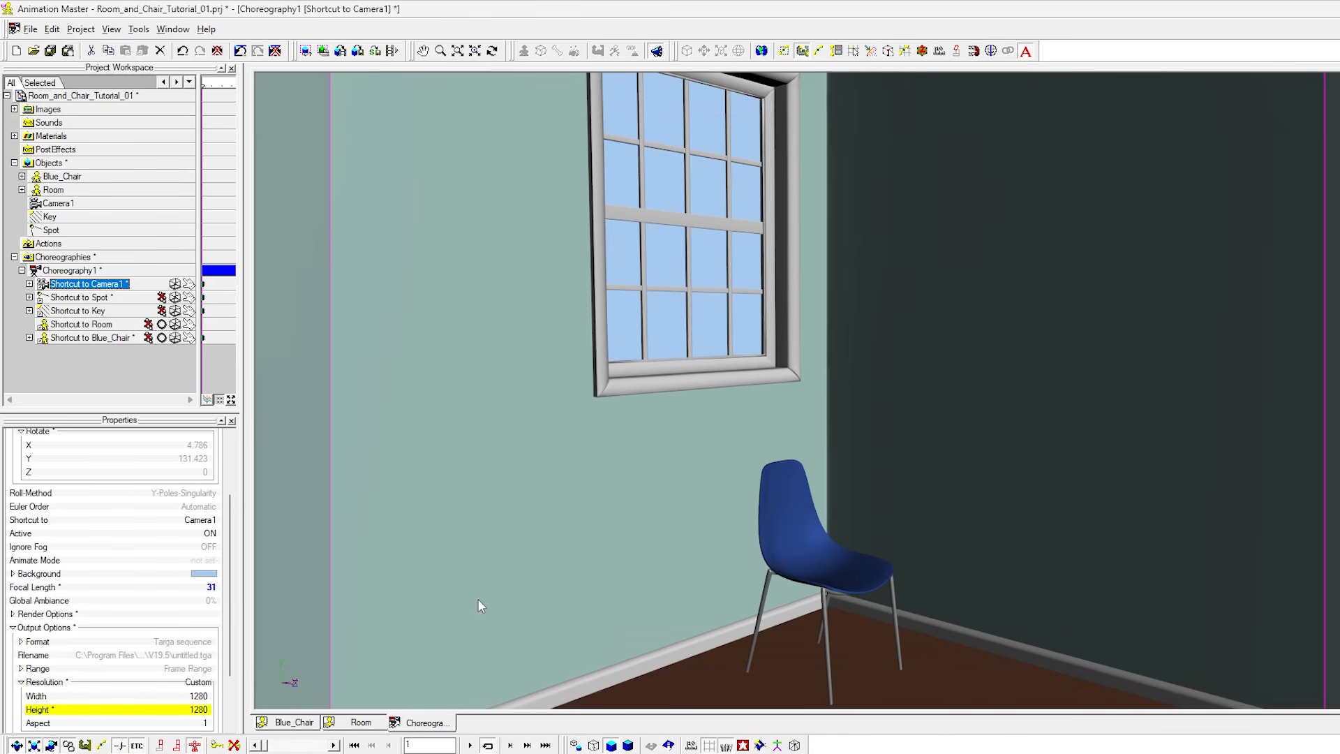
click(196, 696)
text(80)
key(Return)
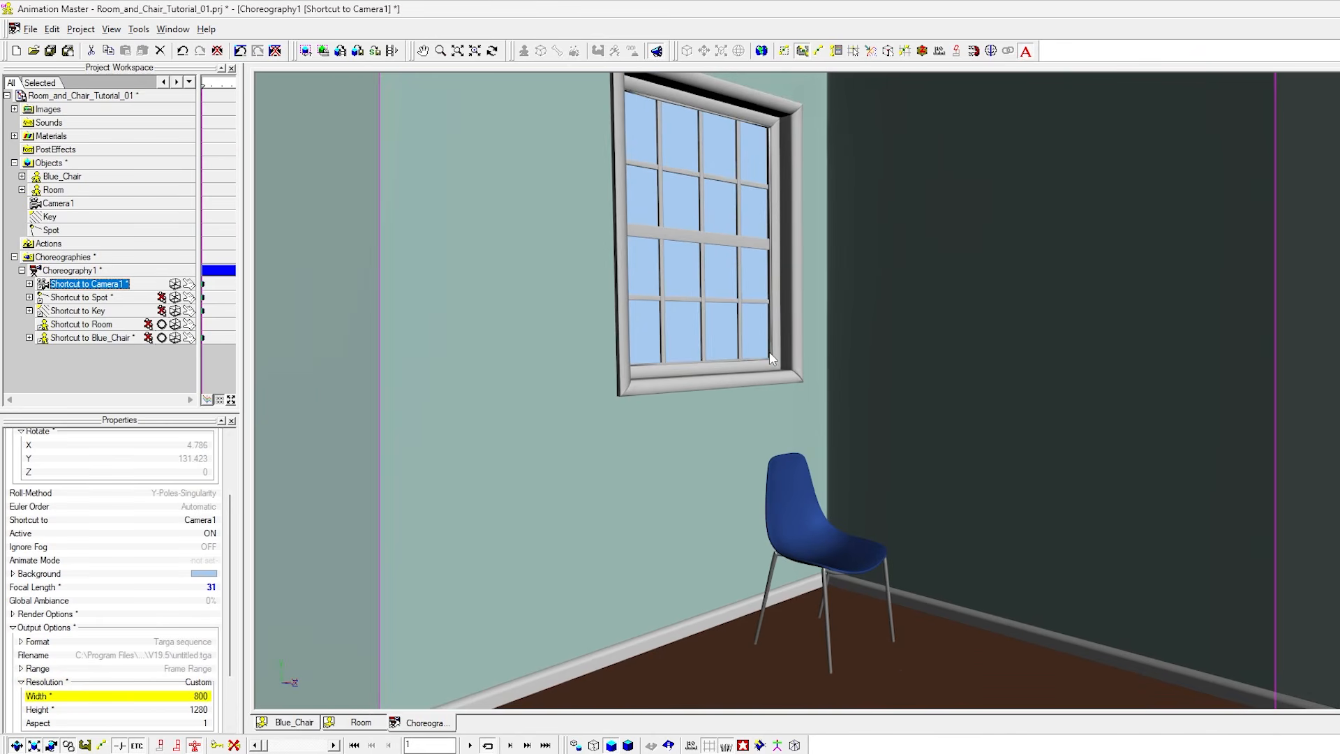
Fit the portrait camera frame in the view and set Camera1's focal length to 55.
scroll(768, 353, down, 3)
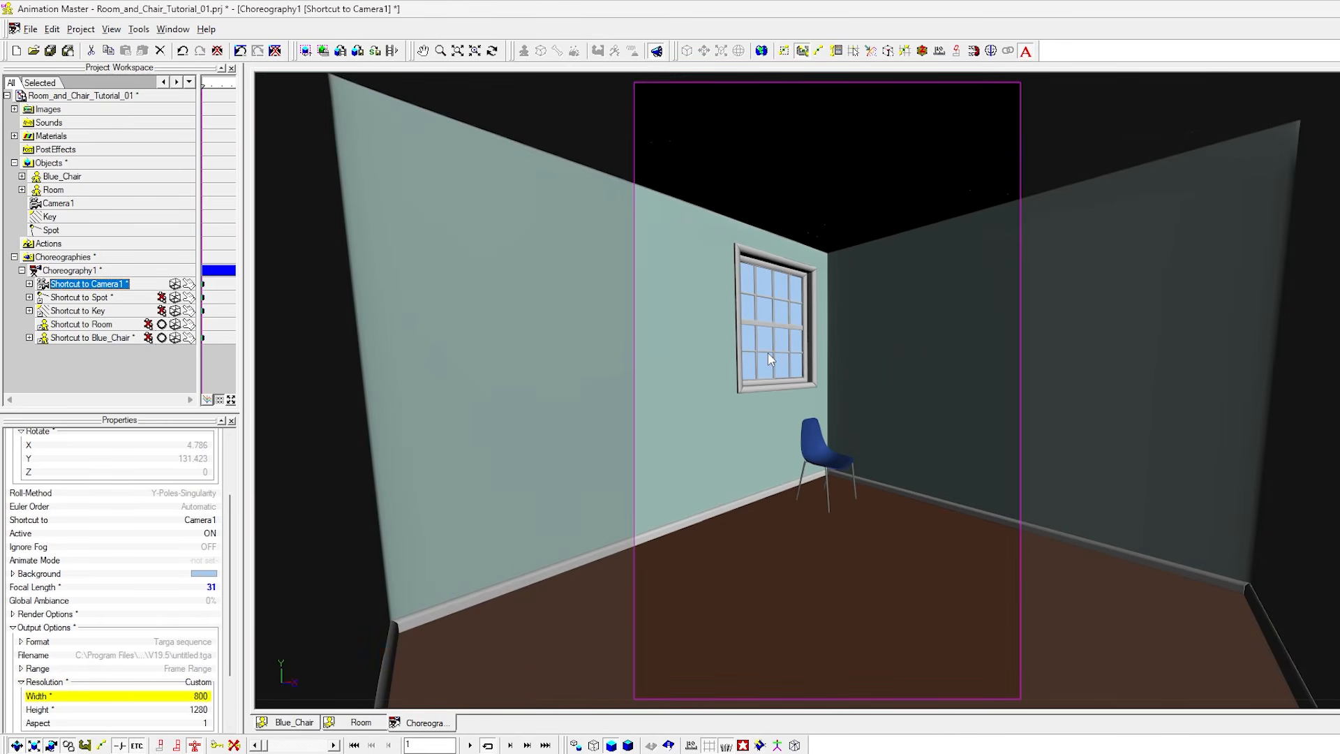
scroll(757, 357, up, 4)
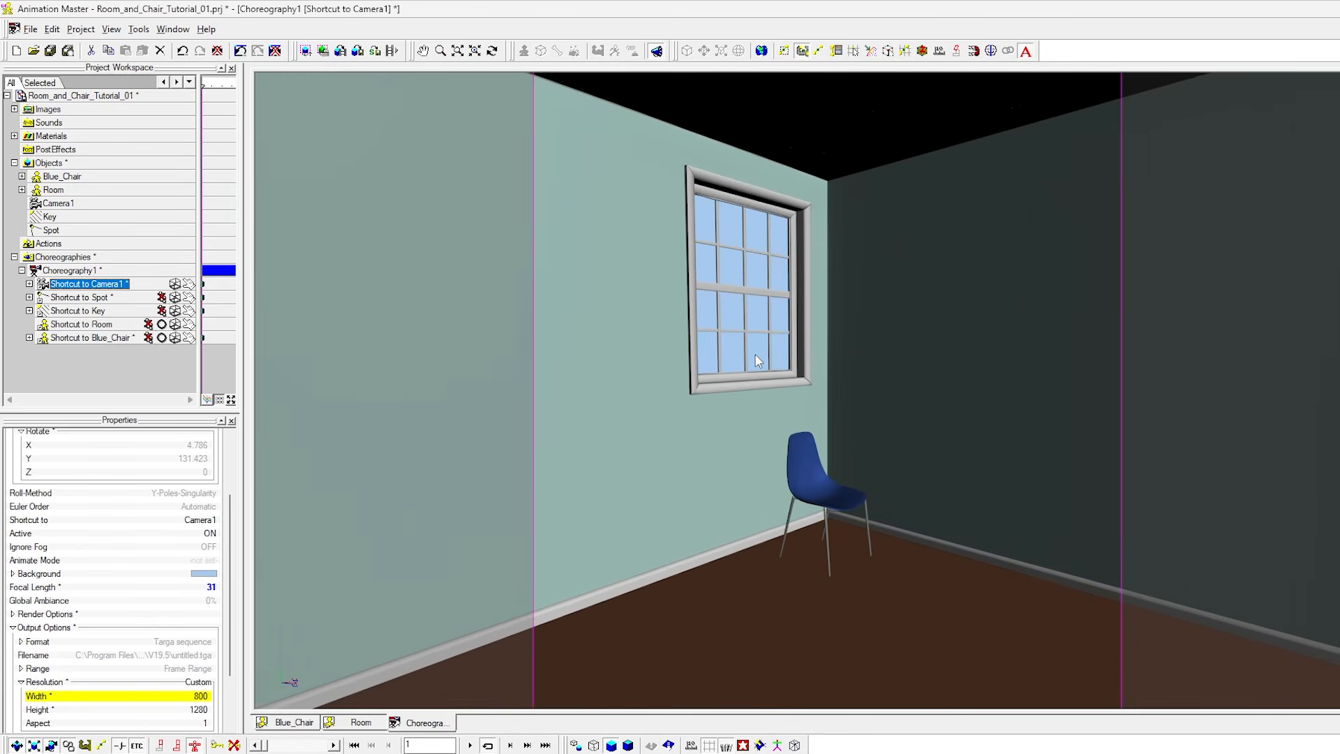
scroll(758, 358, down, 1)
scroll(758, 358, down, 2)
scroll(758, 358, up, 3)
scroll(758, 357, down, 2)
scroll(758, 358, down, 3)
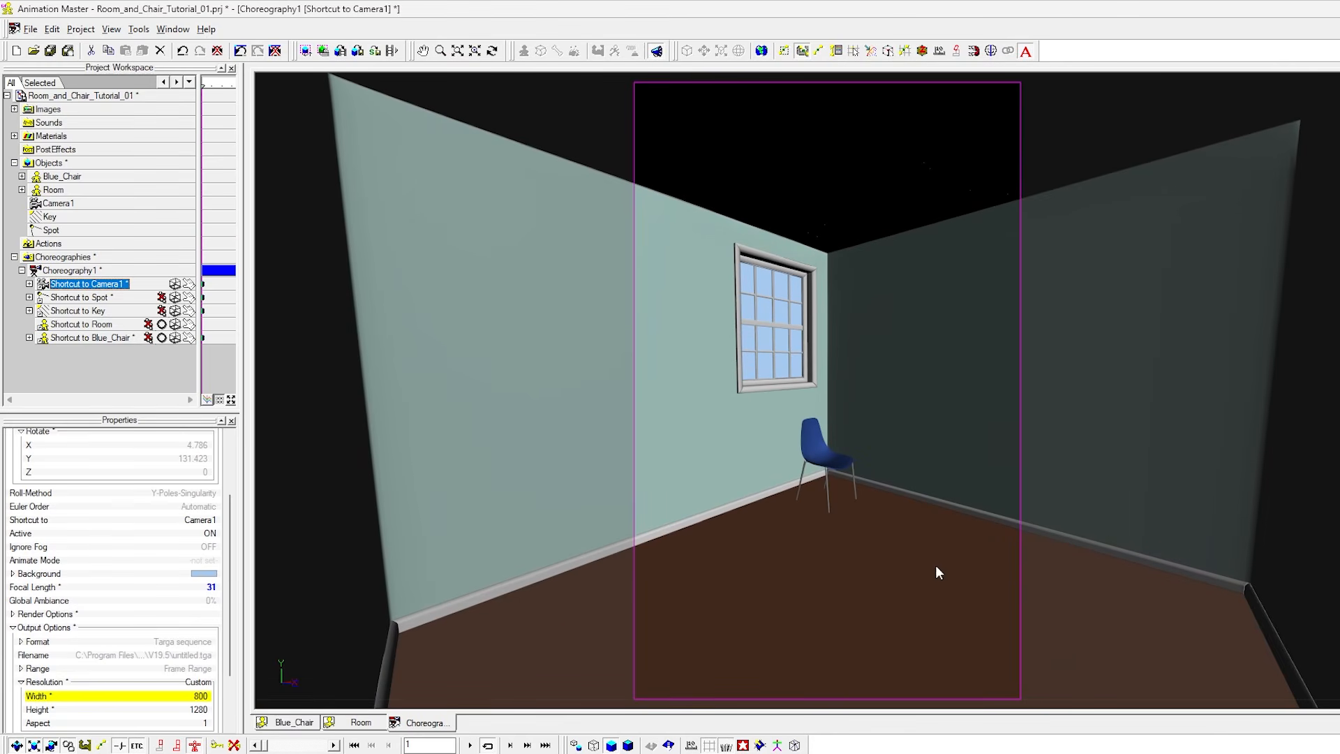
drag(206, 587, 224, 587)
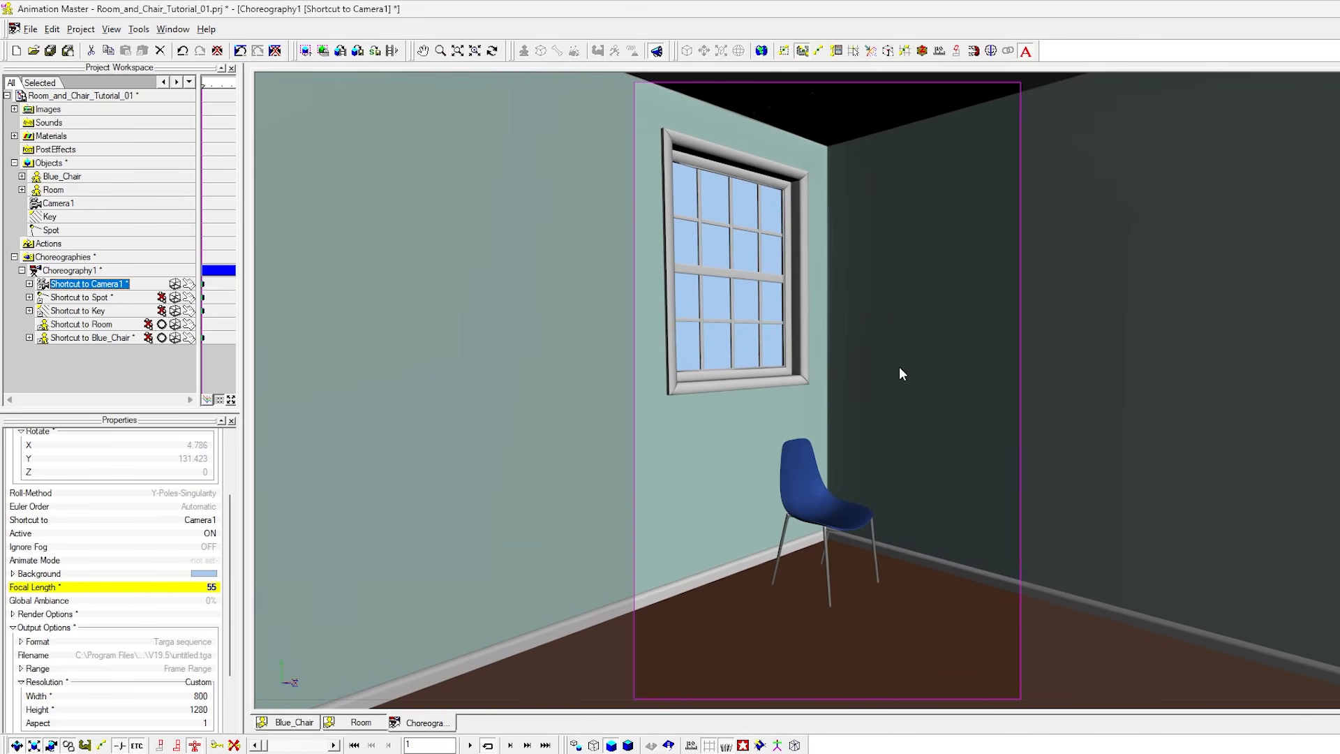
Turn Camera1 slightly to reframe the window and chair, and lower it in the left view to about Y 56.4", Z 47".
key(t)
drag(808, 359, 769, 330)
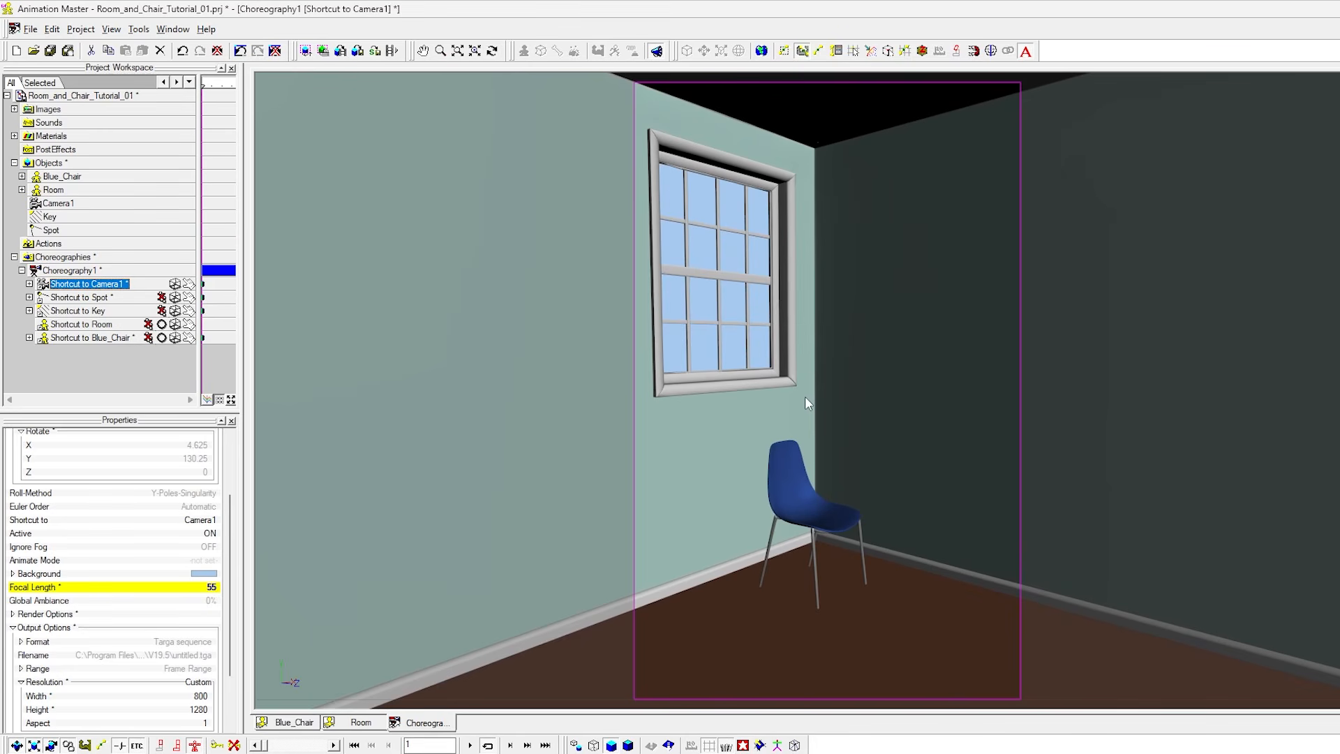
key(KP_4)
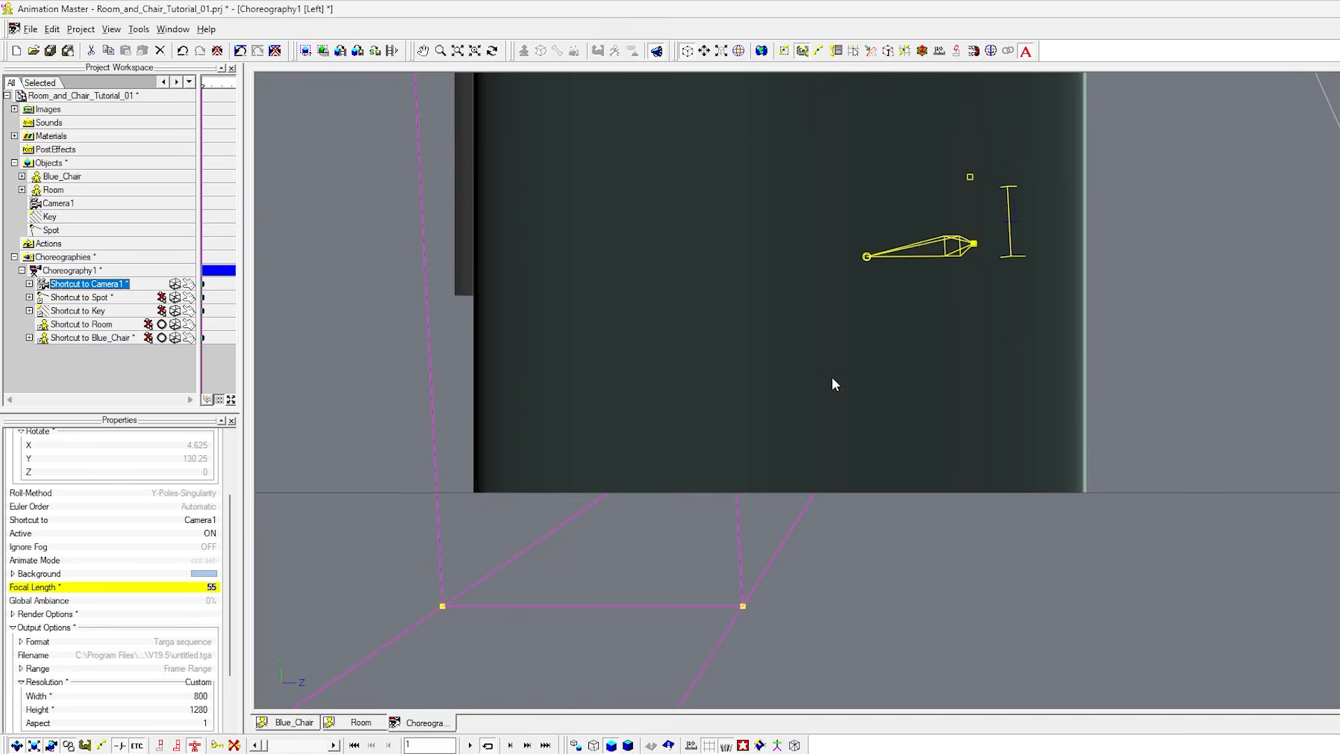
key(8)
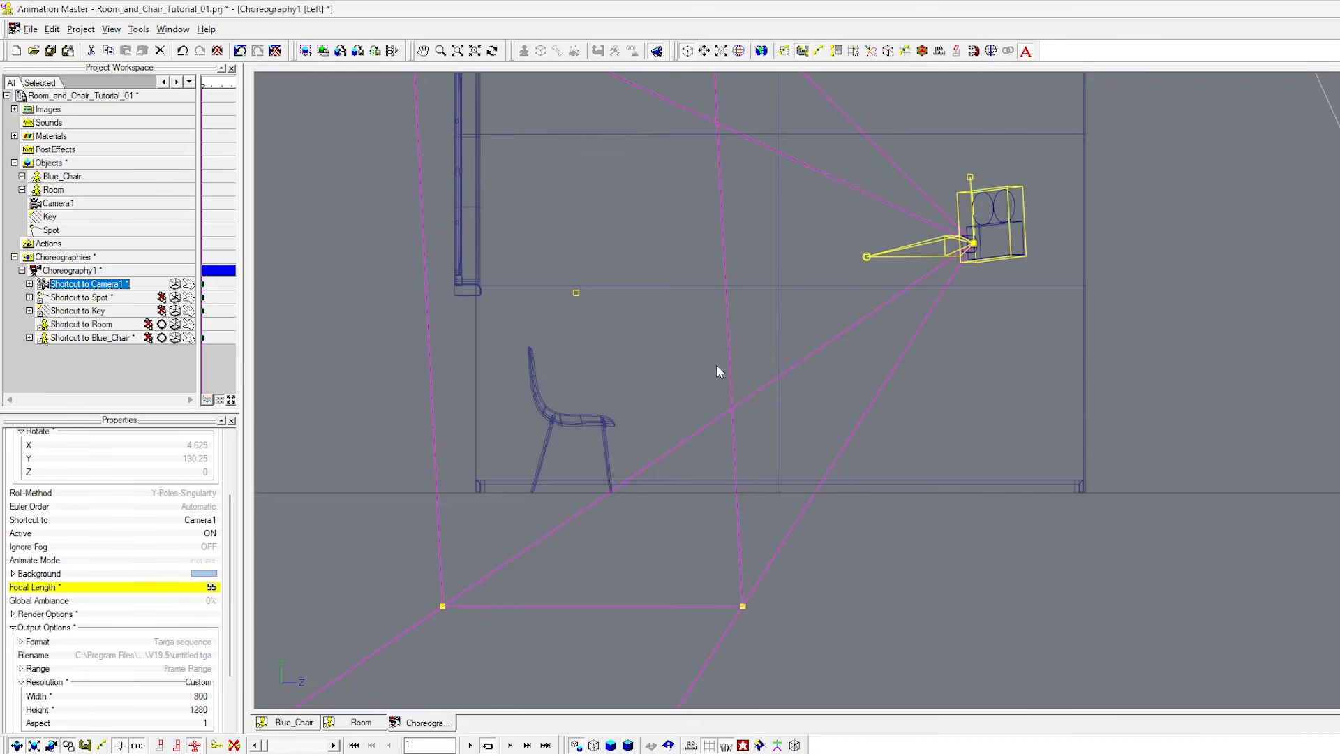
drag(1003, 222, 1005, 234)
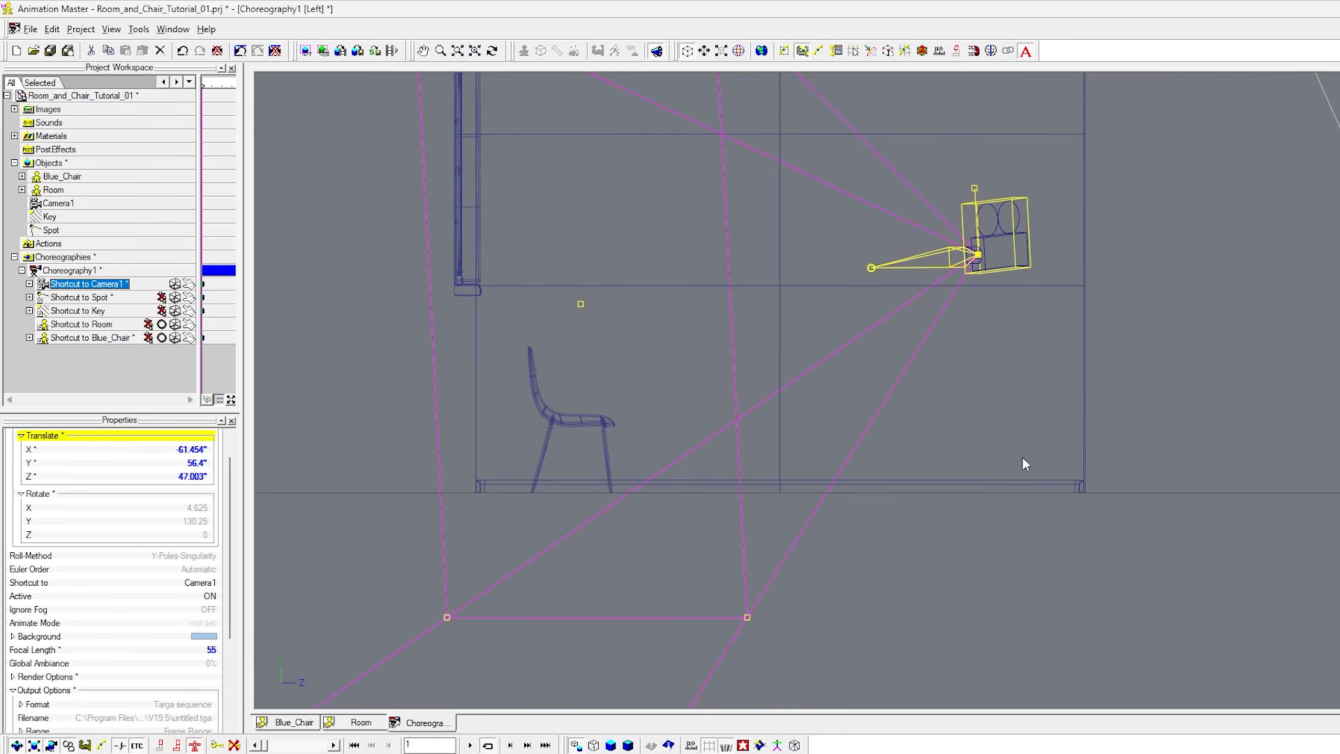
Turn Camera1 slightly in the camera view to reframe the window and chair, and set its focal length to 50.
key(KP_0)
key(0)
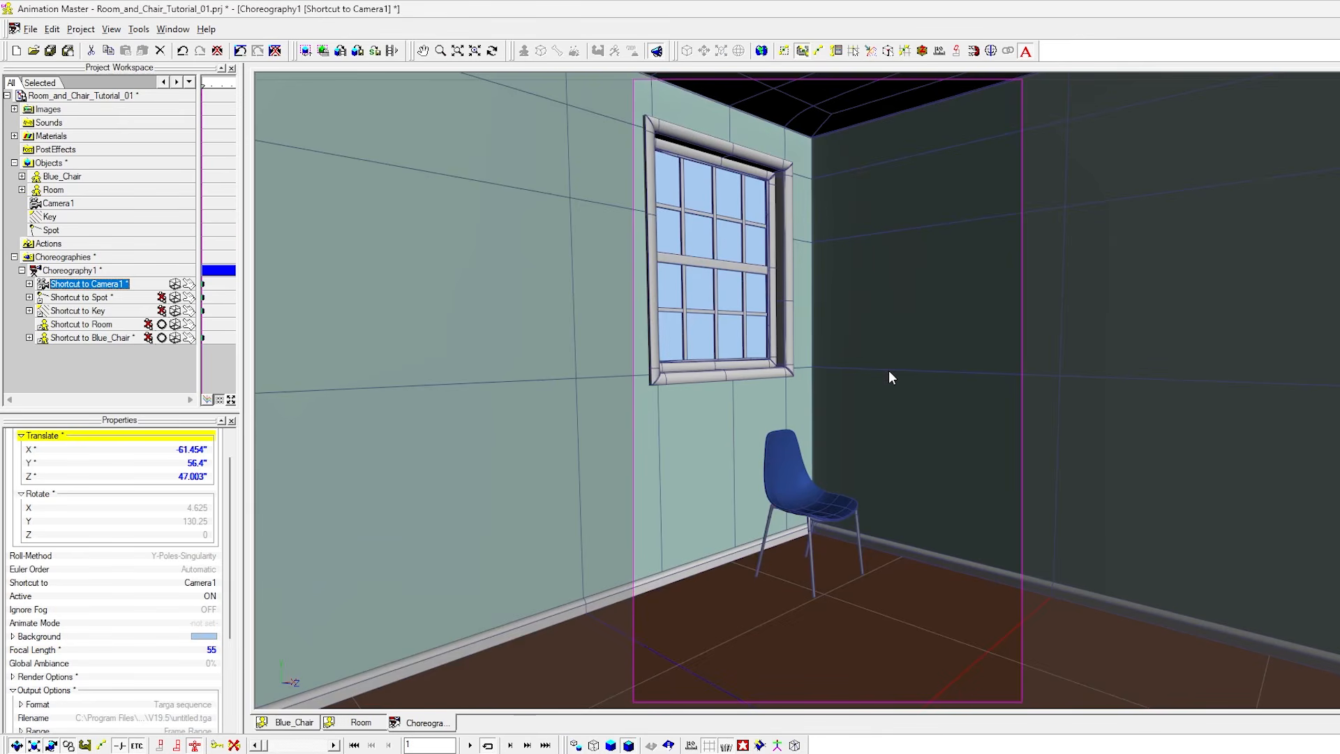
key(t)
drag(810, 352, 814, 354)
key(Escape)
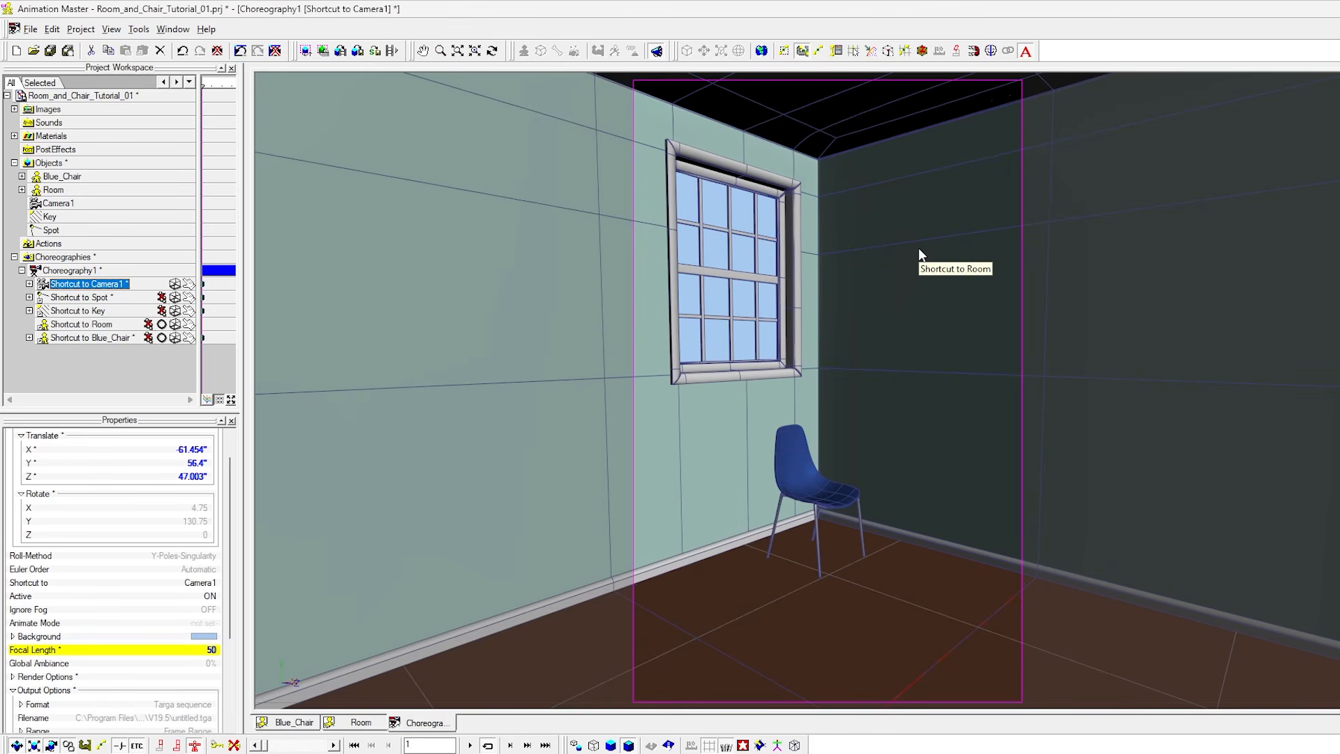
In the top view, move the Key light outside the window wall to about X -19.5", Z -166.3" and aim it into the room.
key(5)
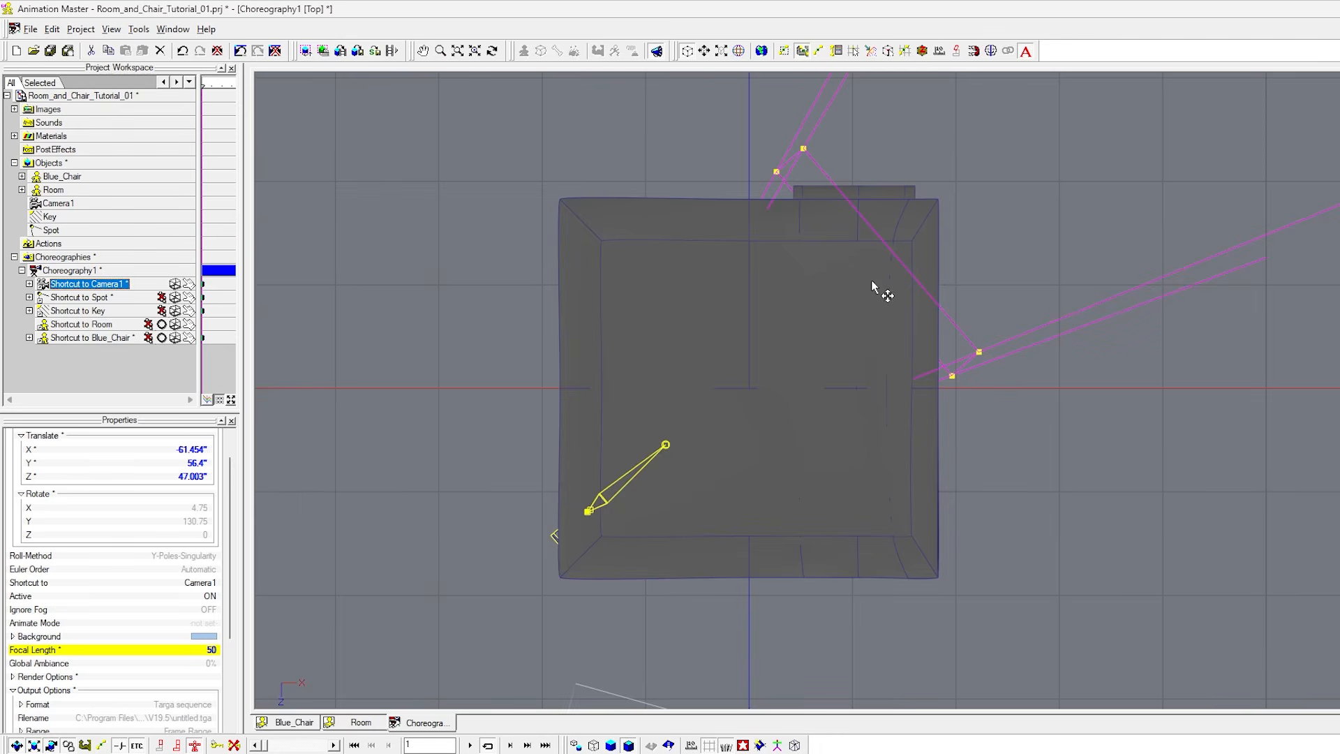
scroll(808, 358, down, 1)
click(740, 592)
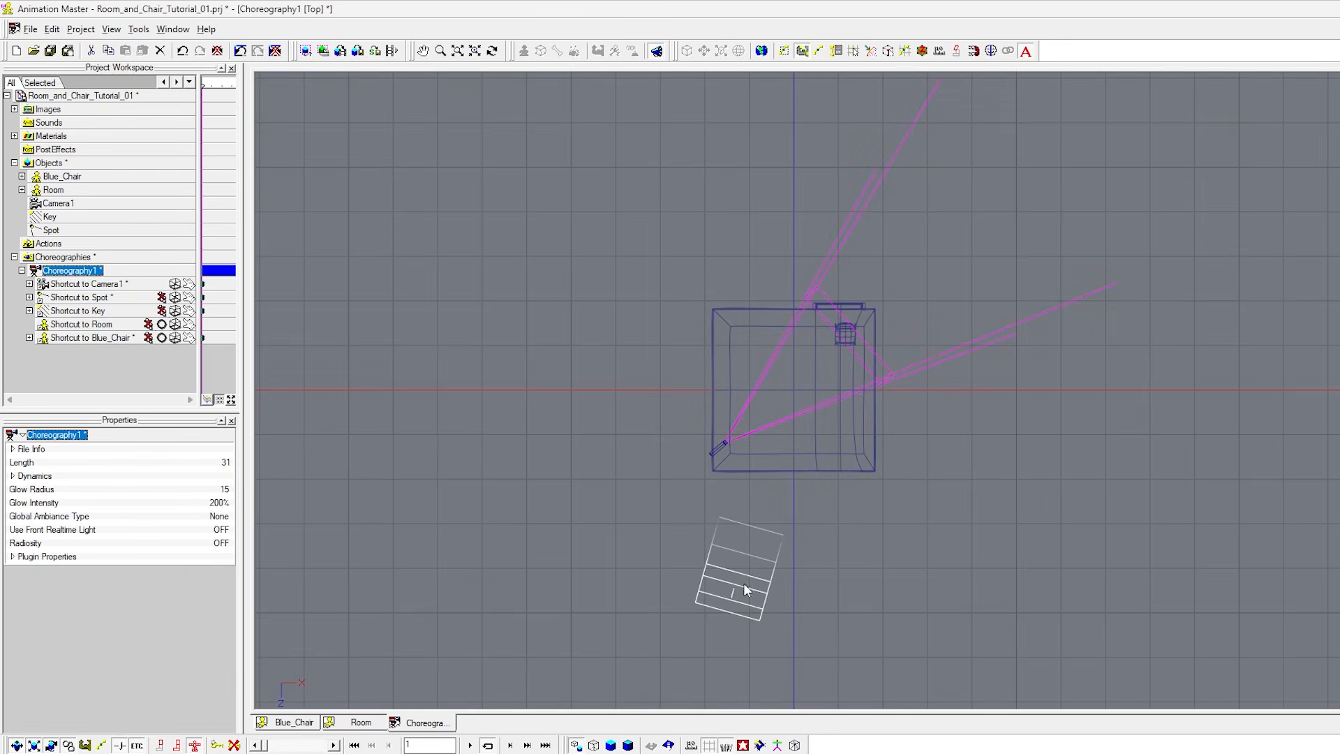
click(88, 312)
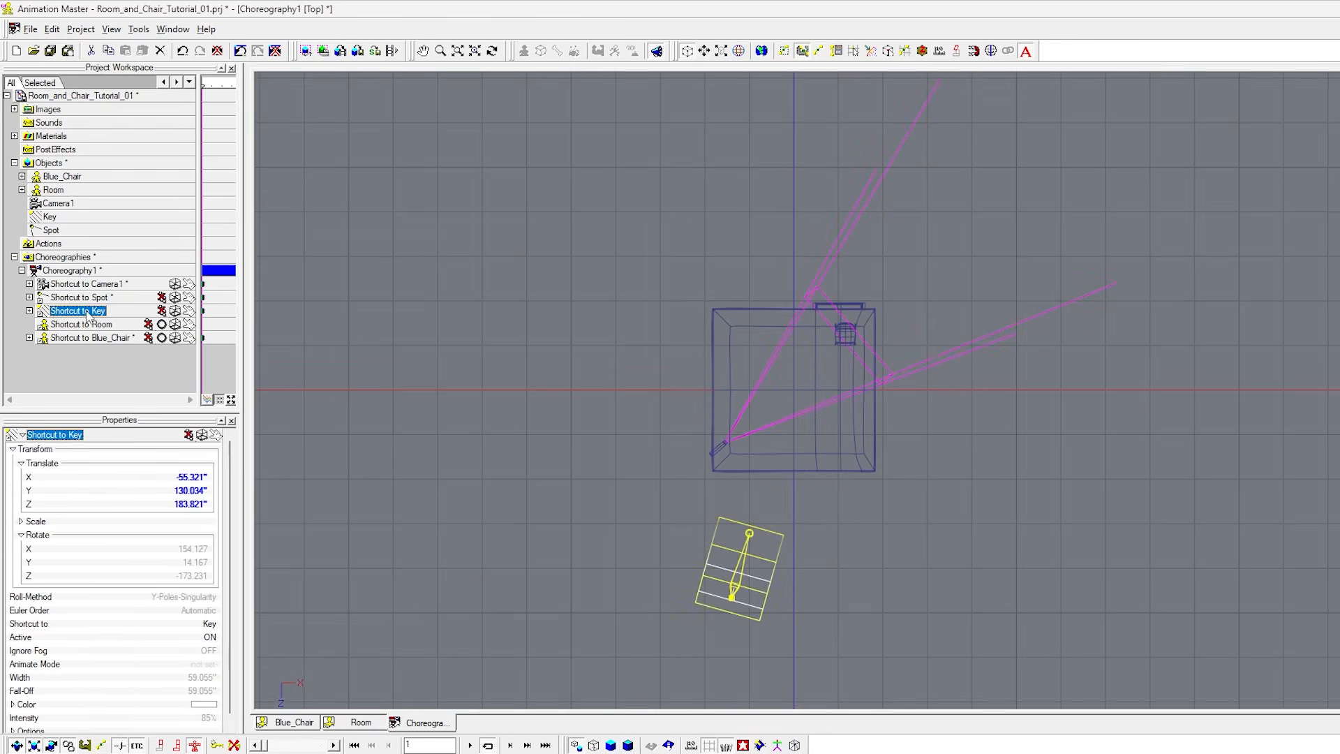
drag(751, 563, 742, 319)
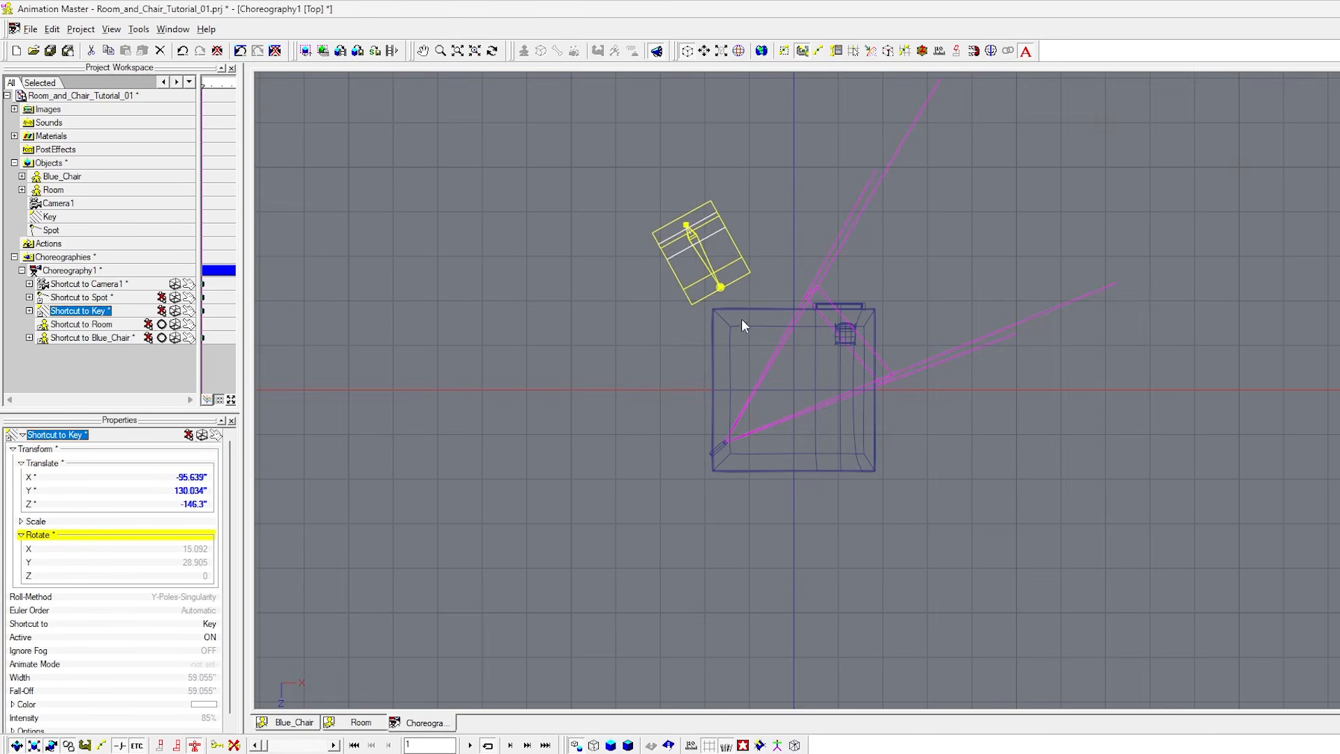
scroll(772, 228, up, 2)
drag(642, 198, 762, 126)
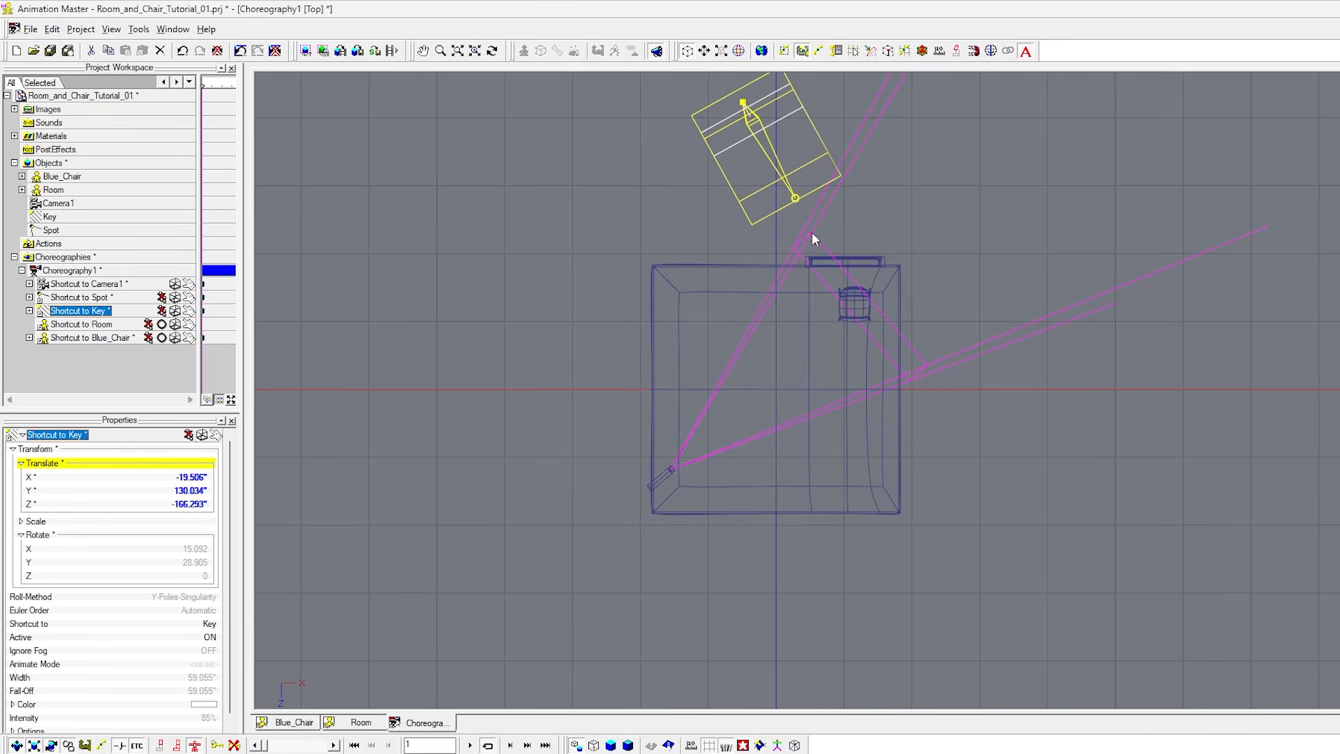
Increase the Key light's fall-off to about 409" so its beam extends through the whole room in the left view.
key(KP_4)
scroll(831, 243, down, 3)
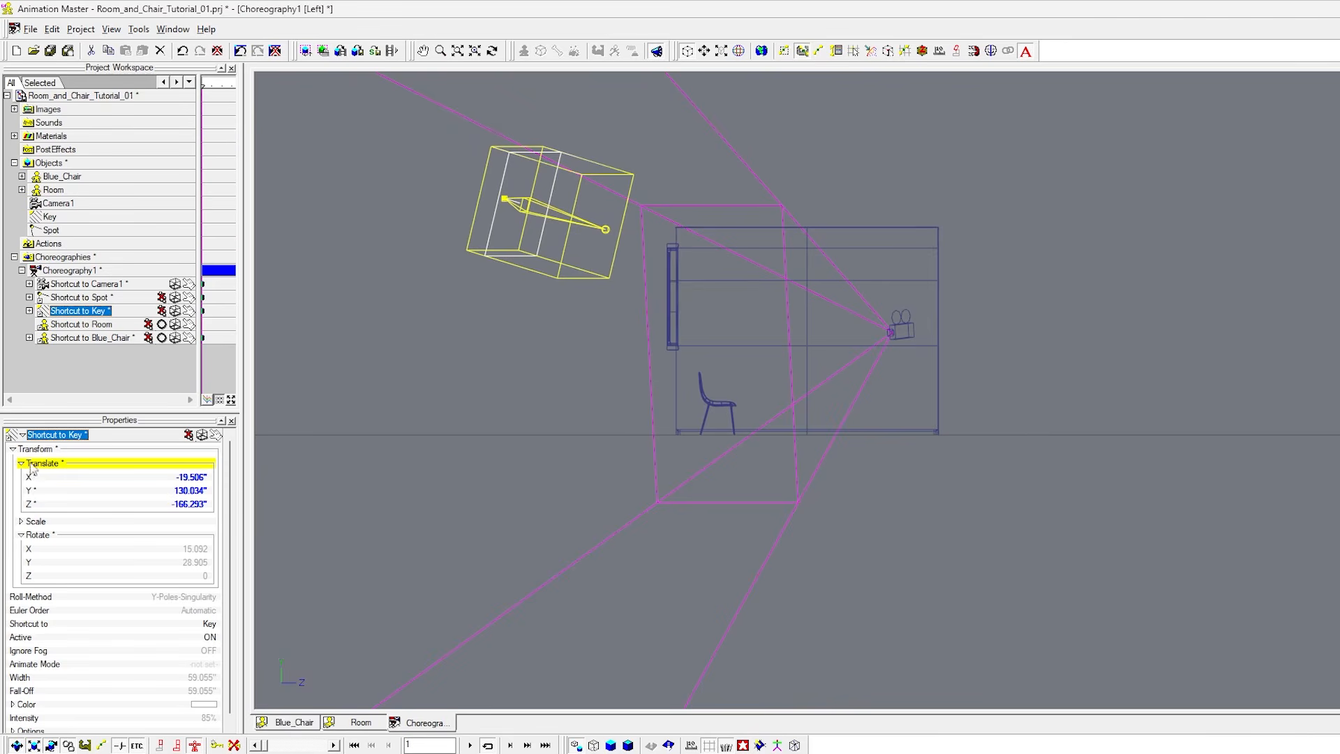
click(13, 449)
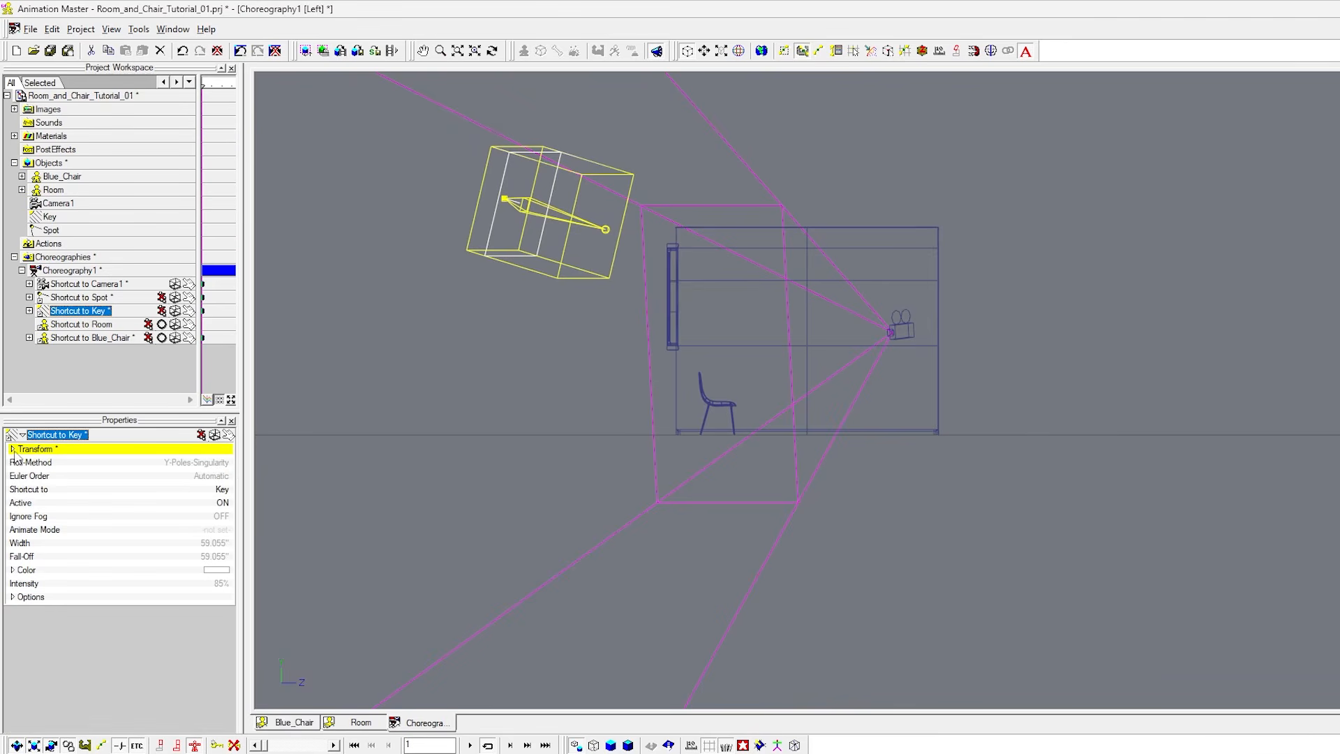
click(12, 598)
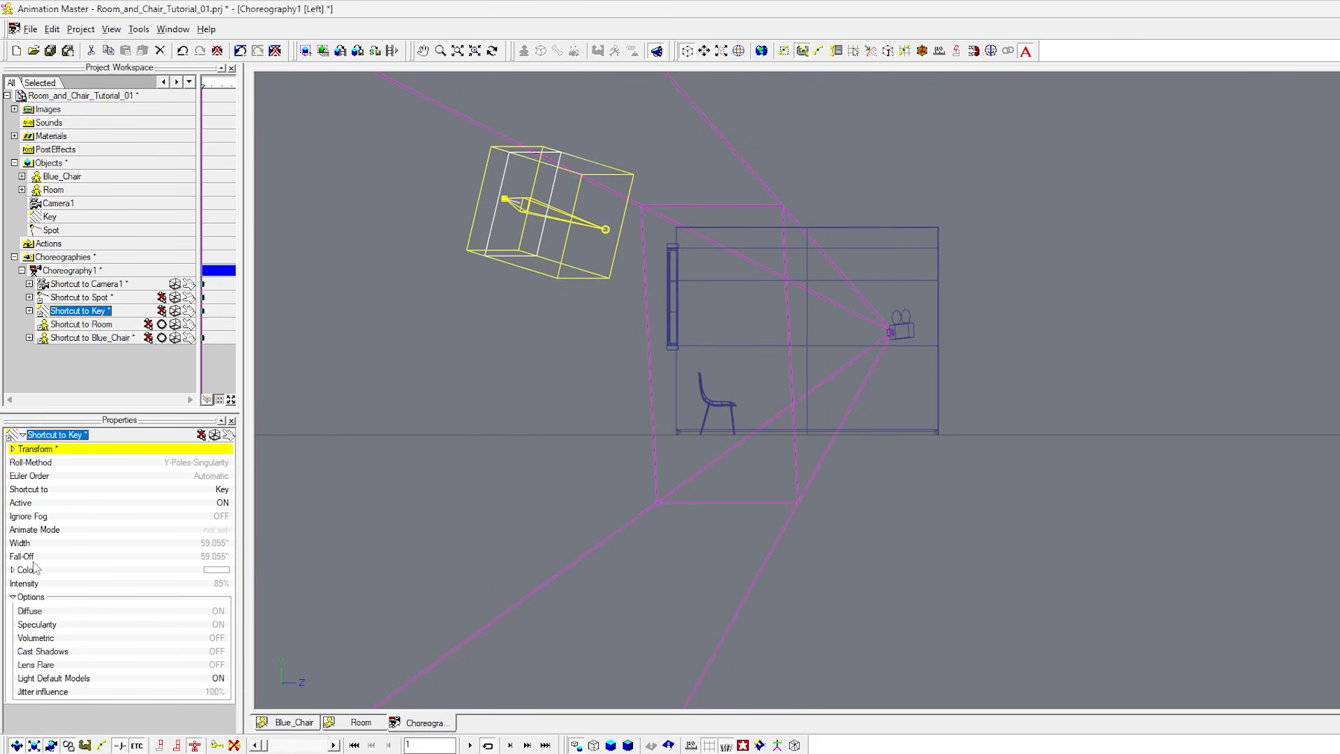
drag(209, 562, 261, 525)
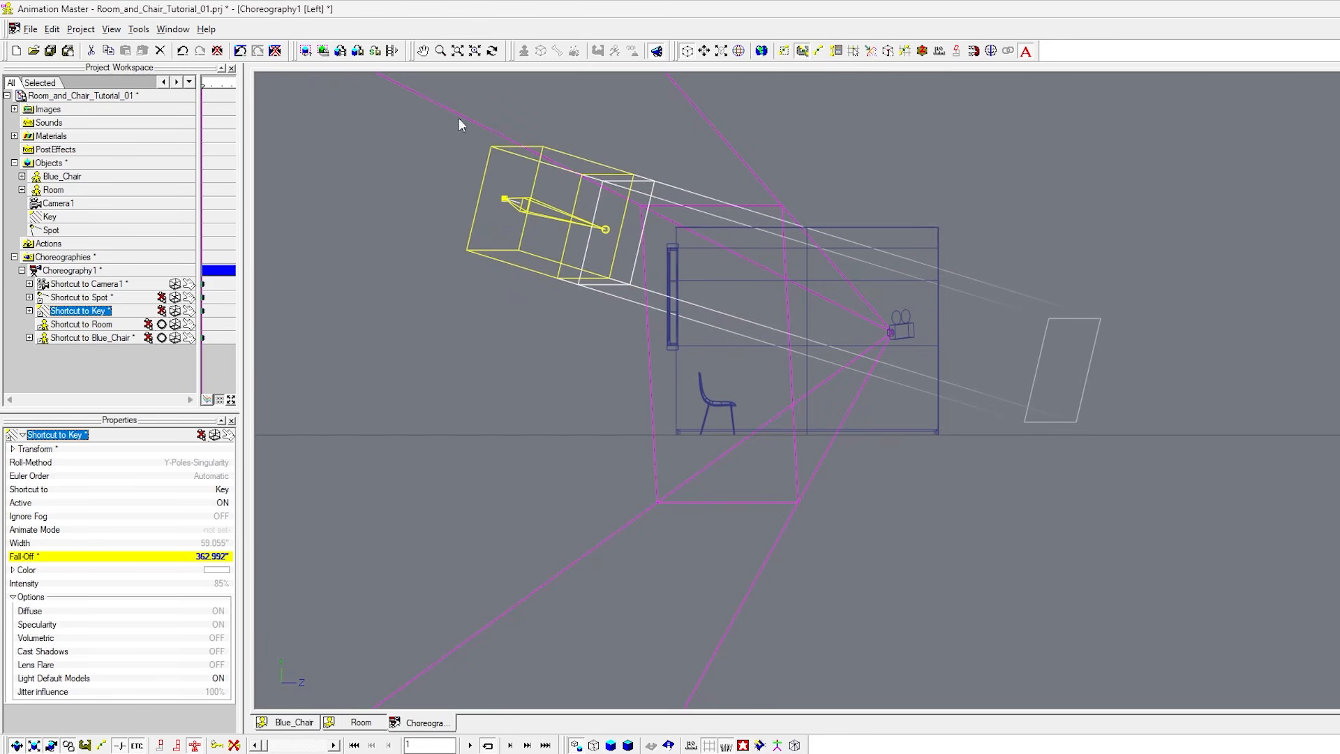
drag(208, 557, 290, 557)
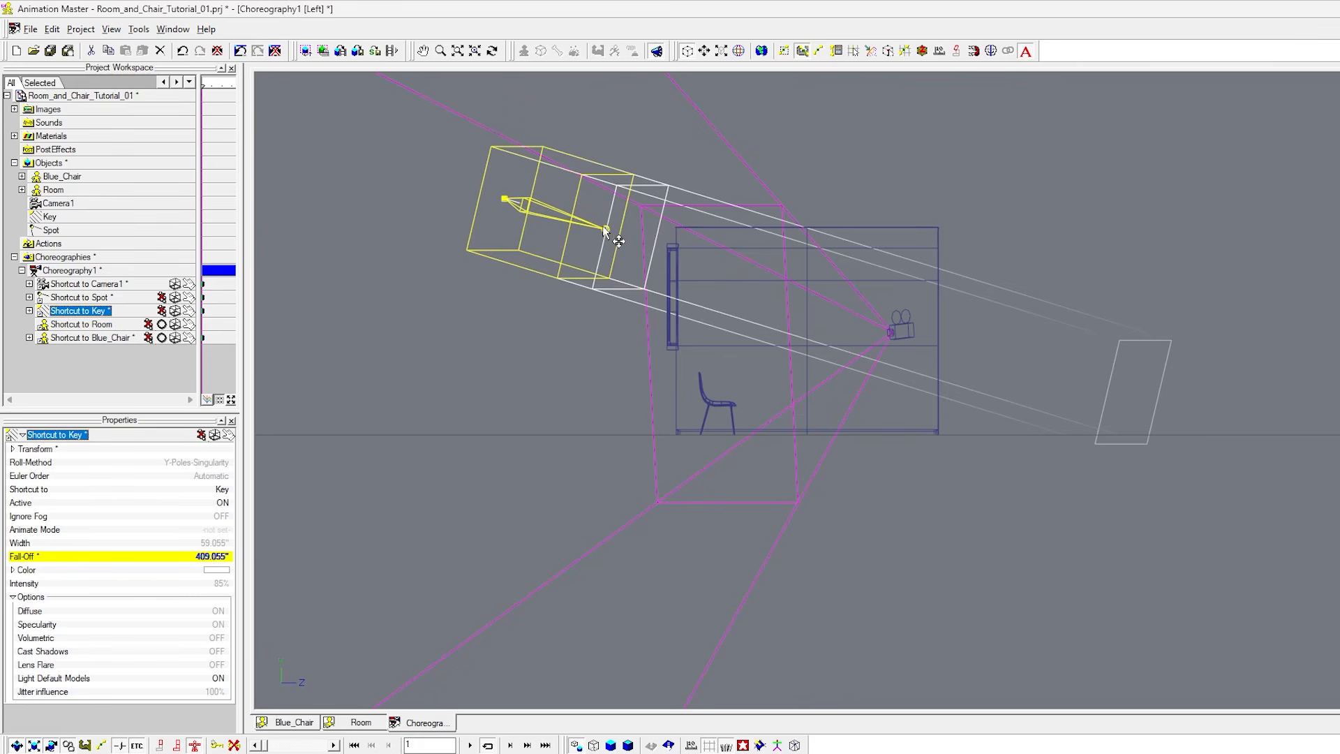
Tilt the Key light down through the window and reposition it in the top view to about X -35.5", Z -178", with Y rotation about 33.8.
drag(605, 230, 611, 254)
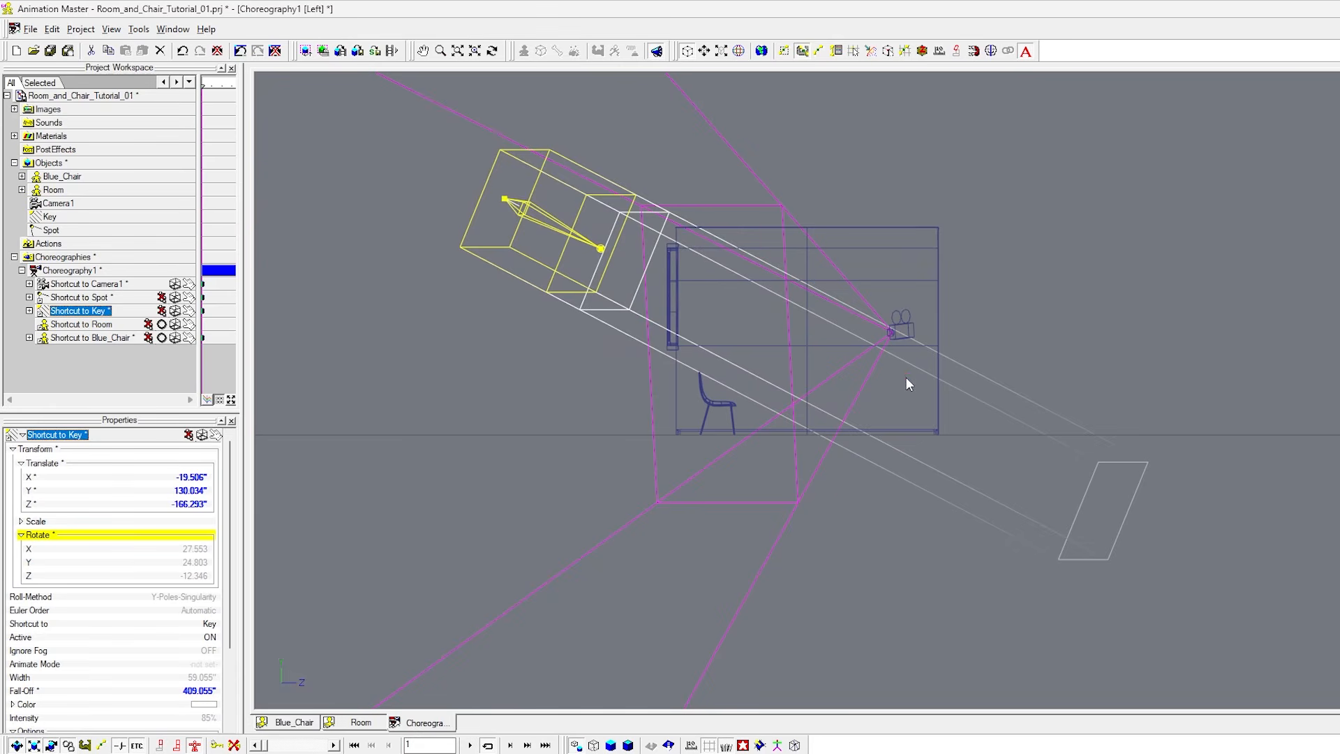
key(5)
drag(782, 140, 753, 111)
drag(763, 176, 777, 174)
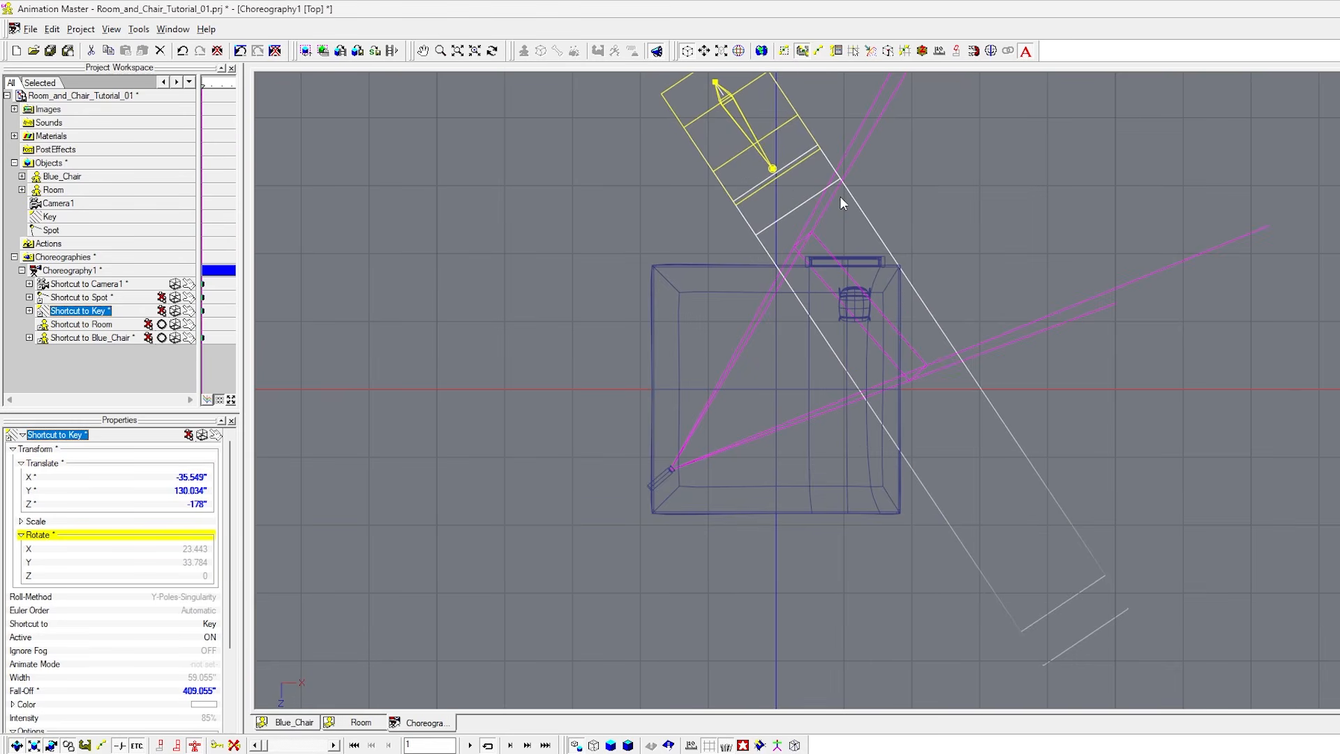
Start a progressive render of the portrait frame area in the Camera1 view.
key(0)
key(0)
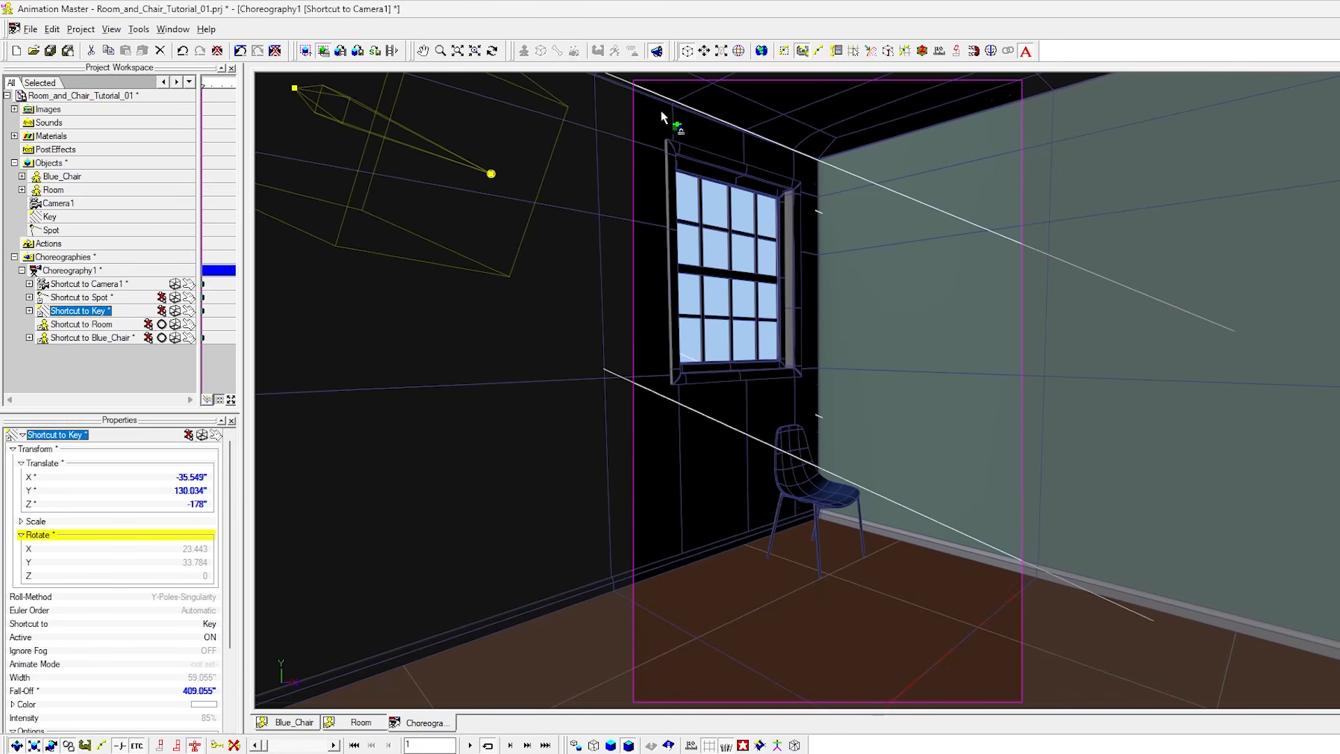
drag(636, 82, 1024, 699)
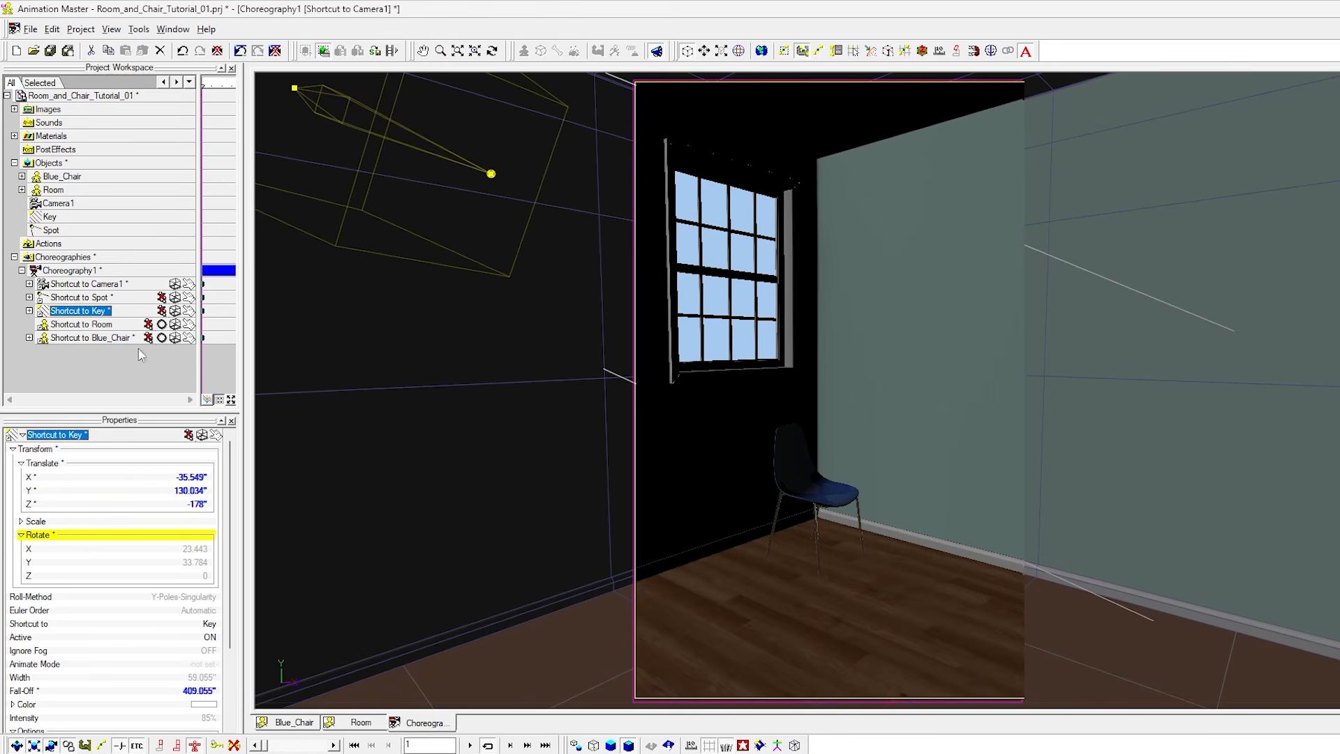
Turn on cast shadows for the Key light, with darkness at 100% and rays cast at 2.
scroll(155, 637, down, 3)
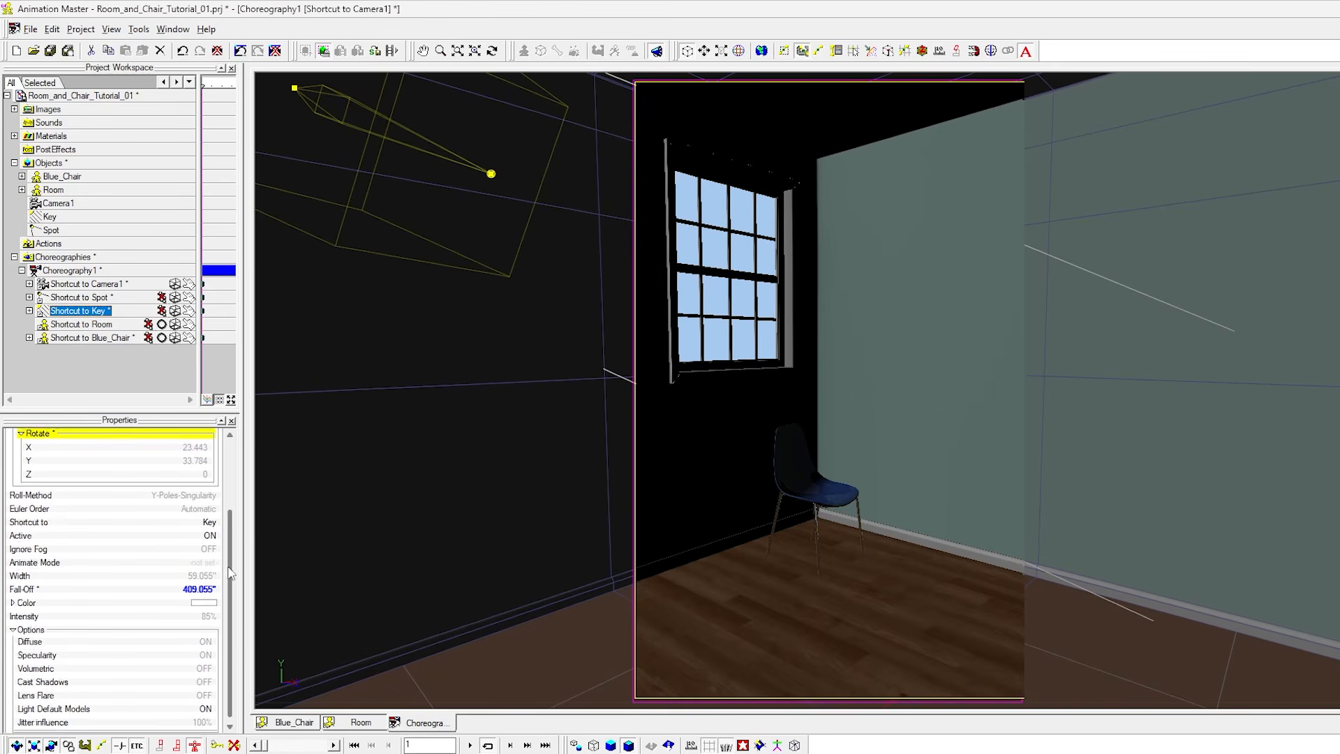
click(205, 681)
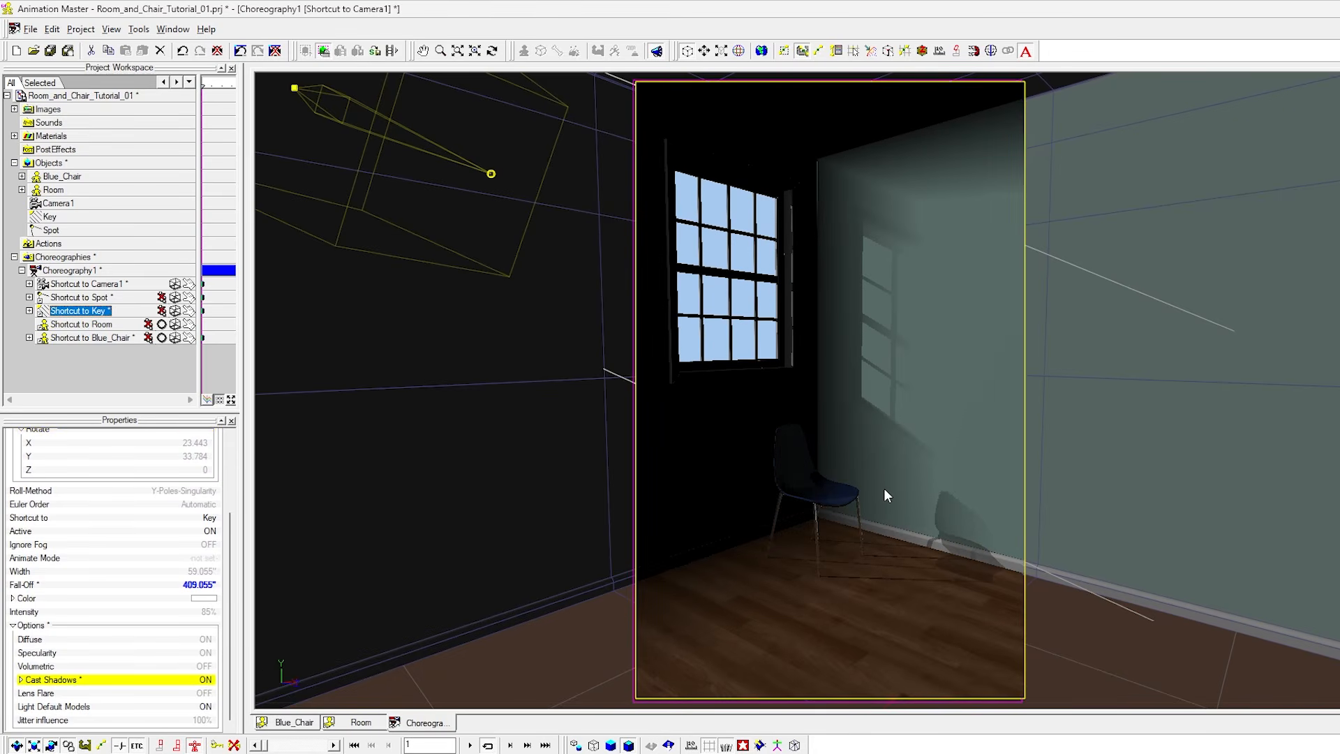
click(21, 681)
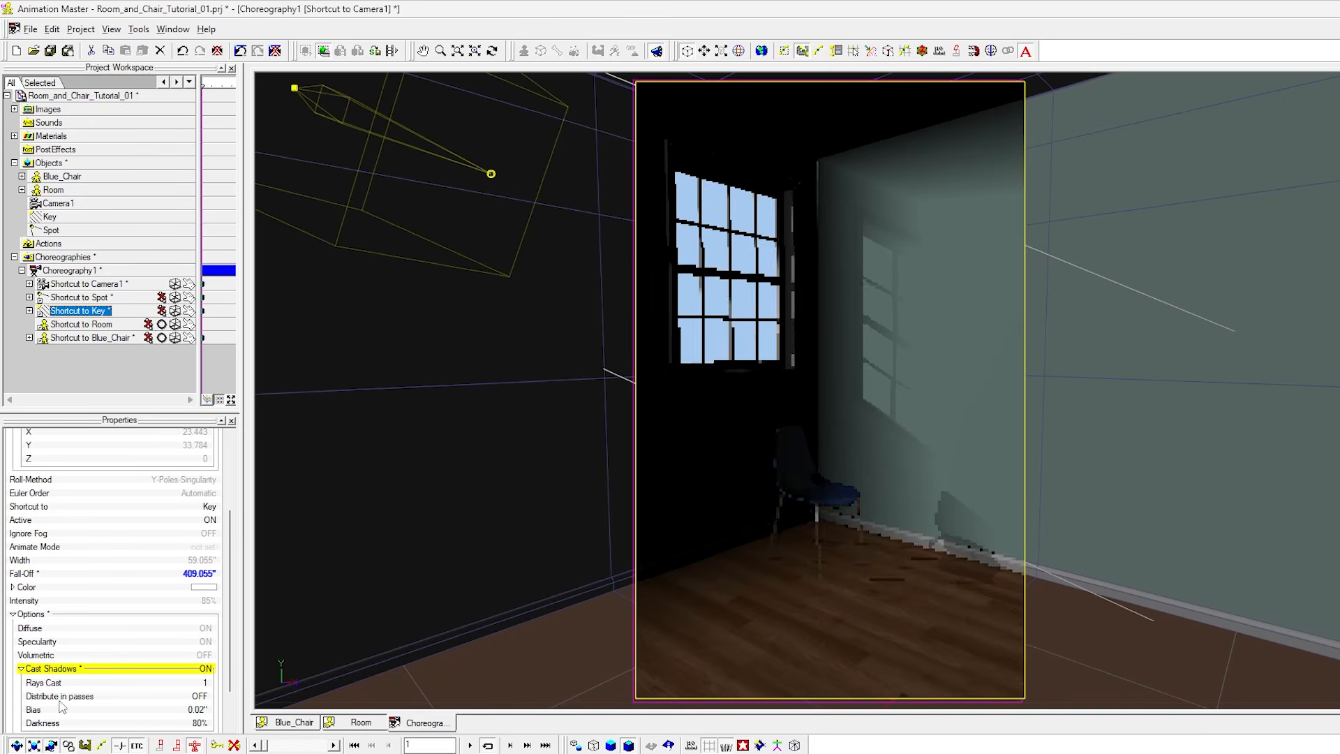
click(199, 723)
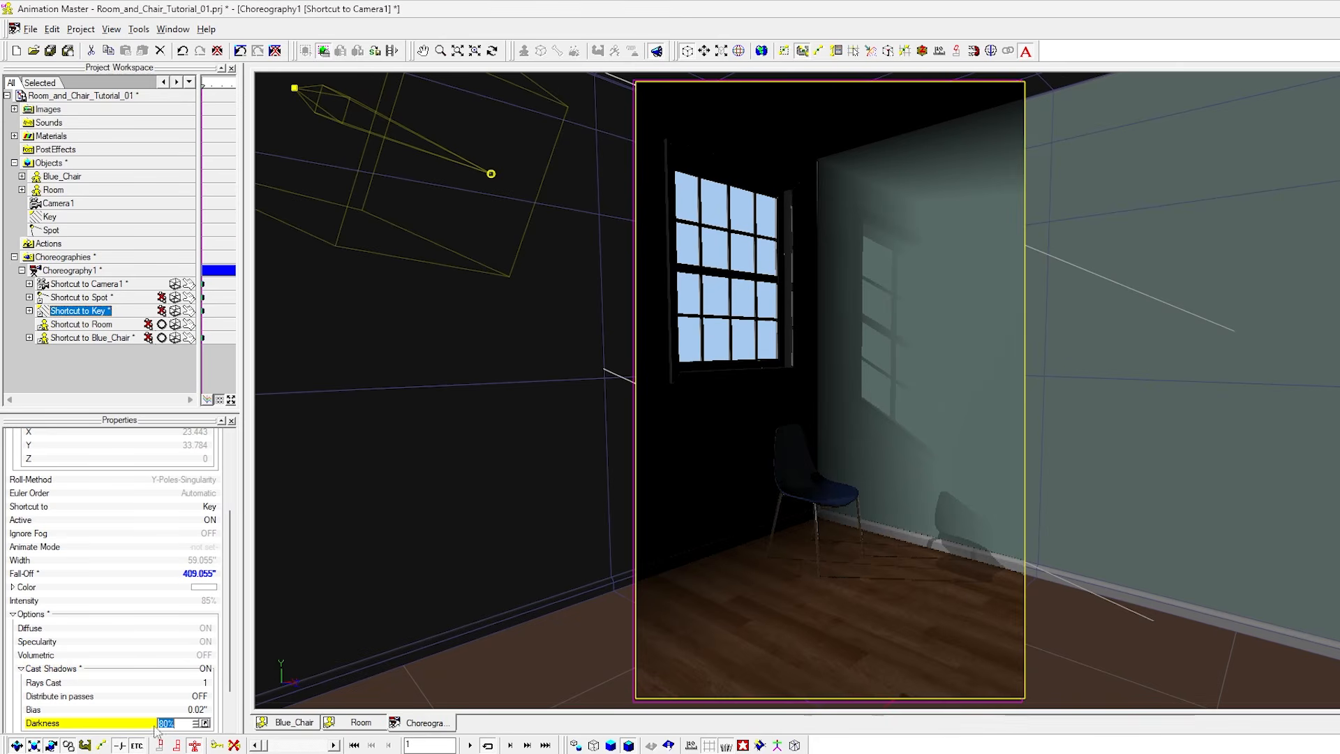
text(100)
key(Return)
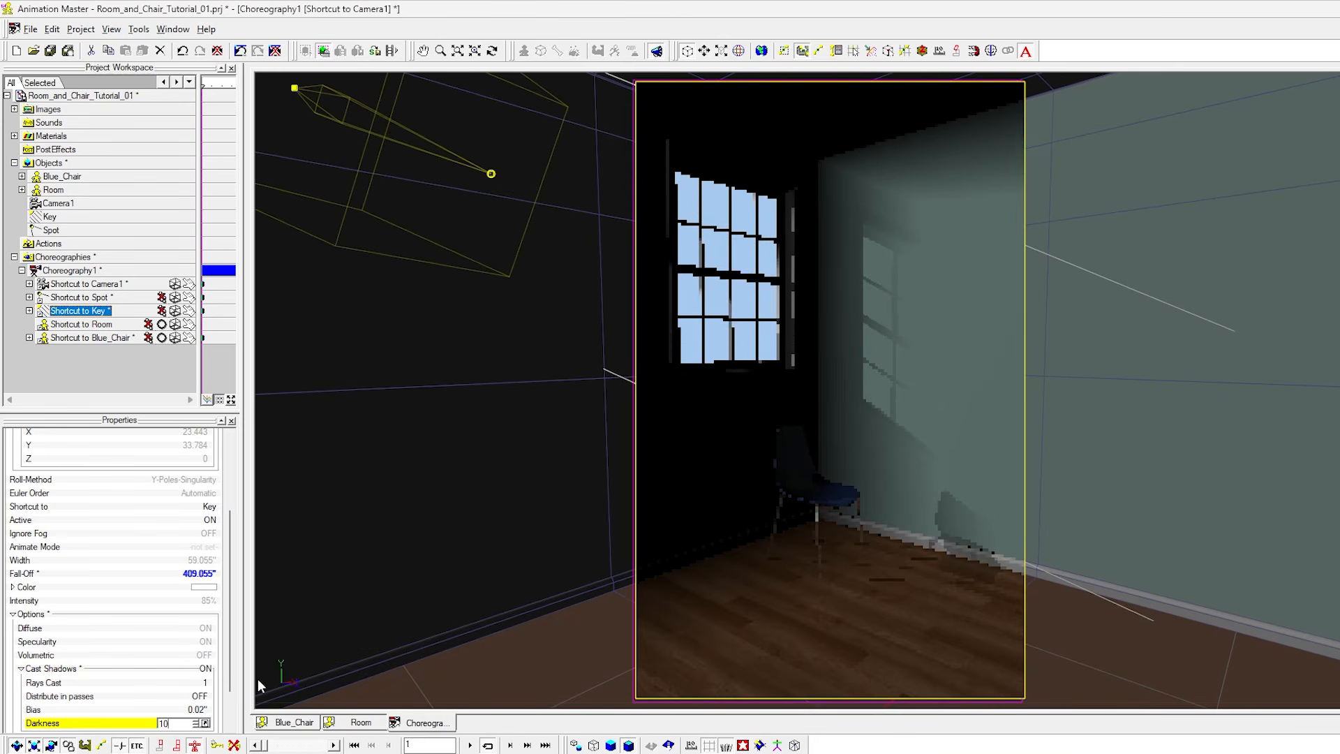
click(206, 684)
text(2)
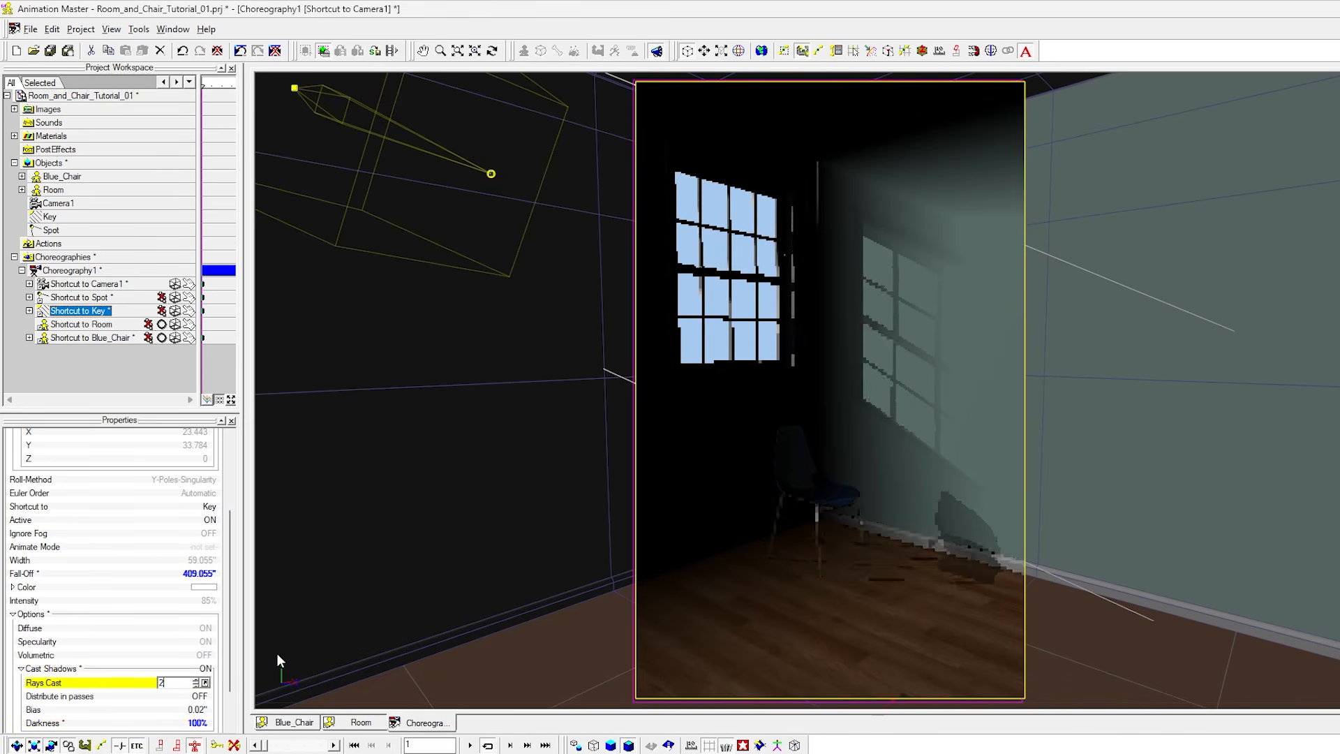
key(Return)
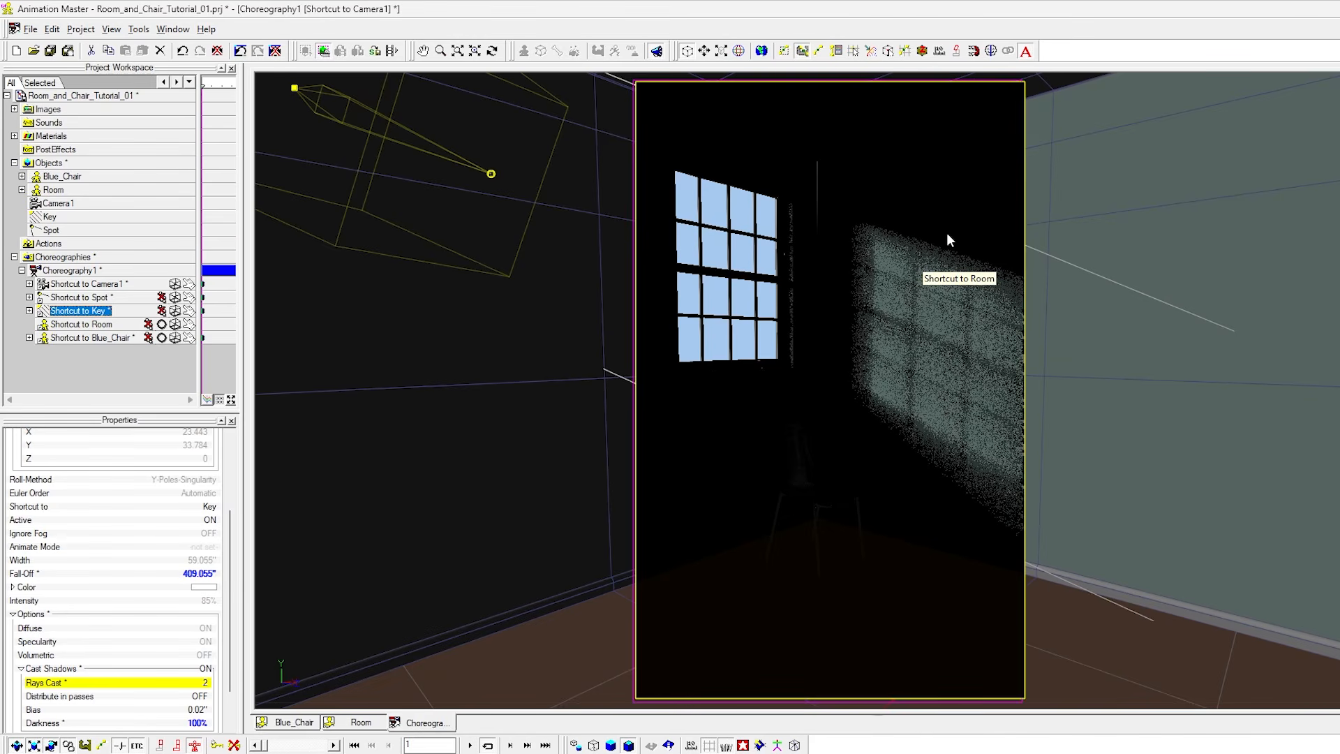
Change the Key light's color to a pale warm yellow.
click(204, 587)
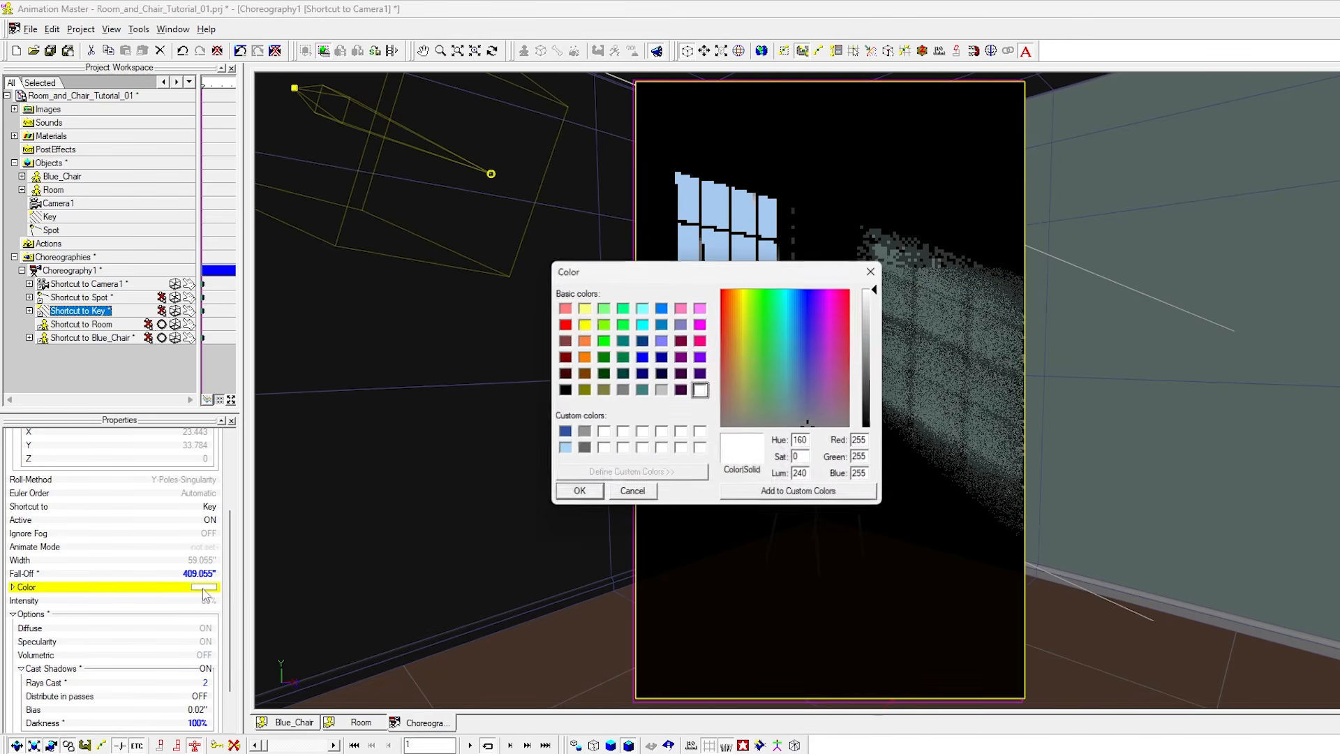
click(743, 299)
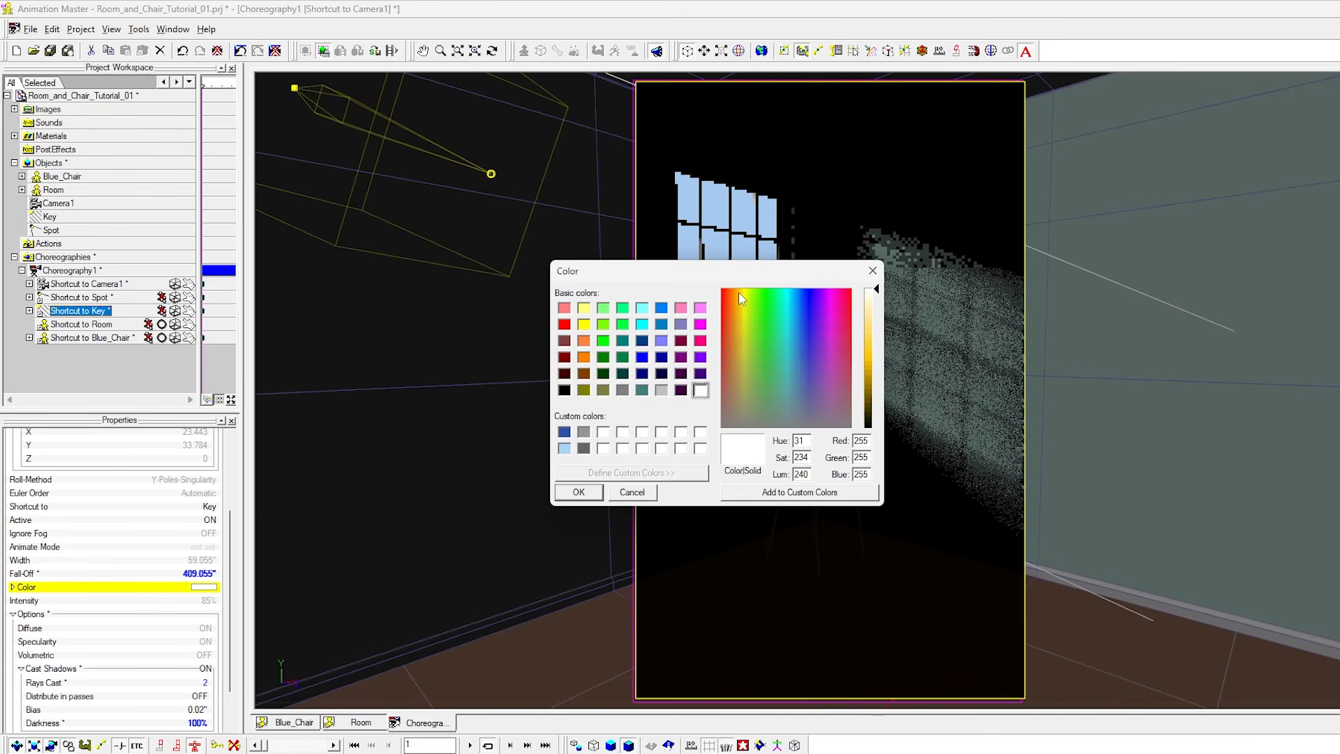
drag(874, 313, 876, 315)
click(589, 492)
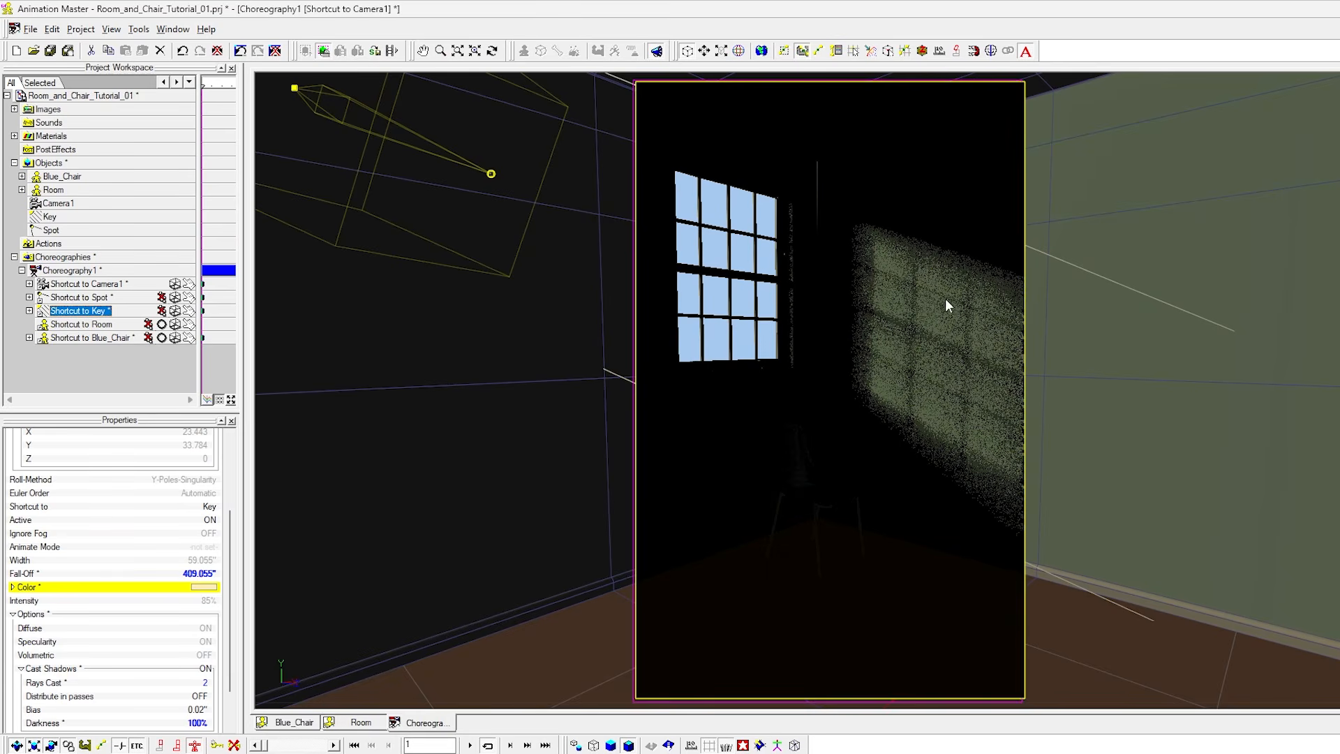
Set the Key light's intensity to 256% and its width to 24".
click(209, 599)
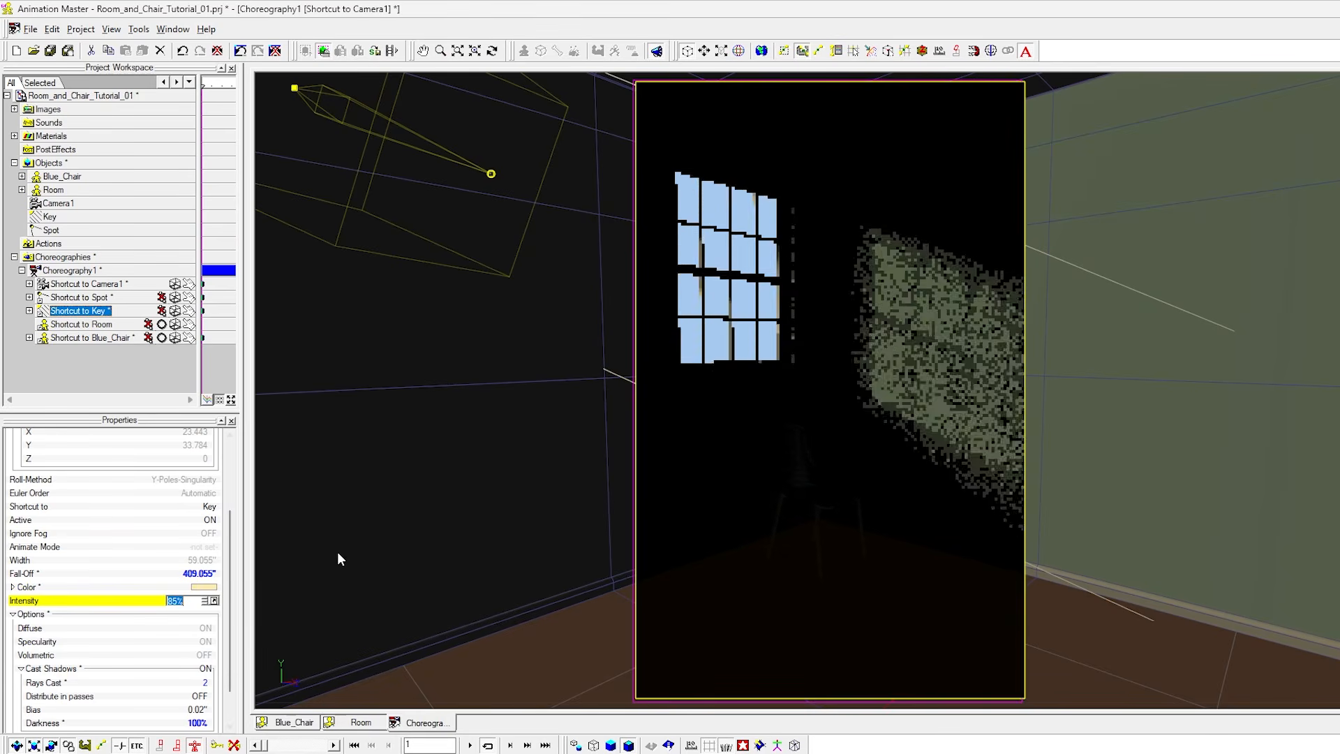
text(256)
key(Return)
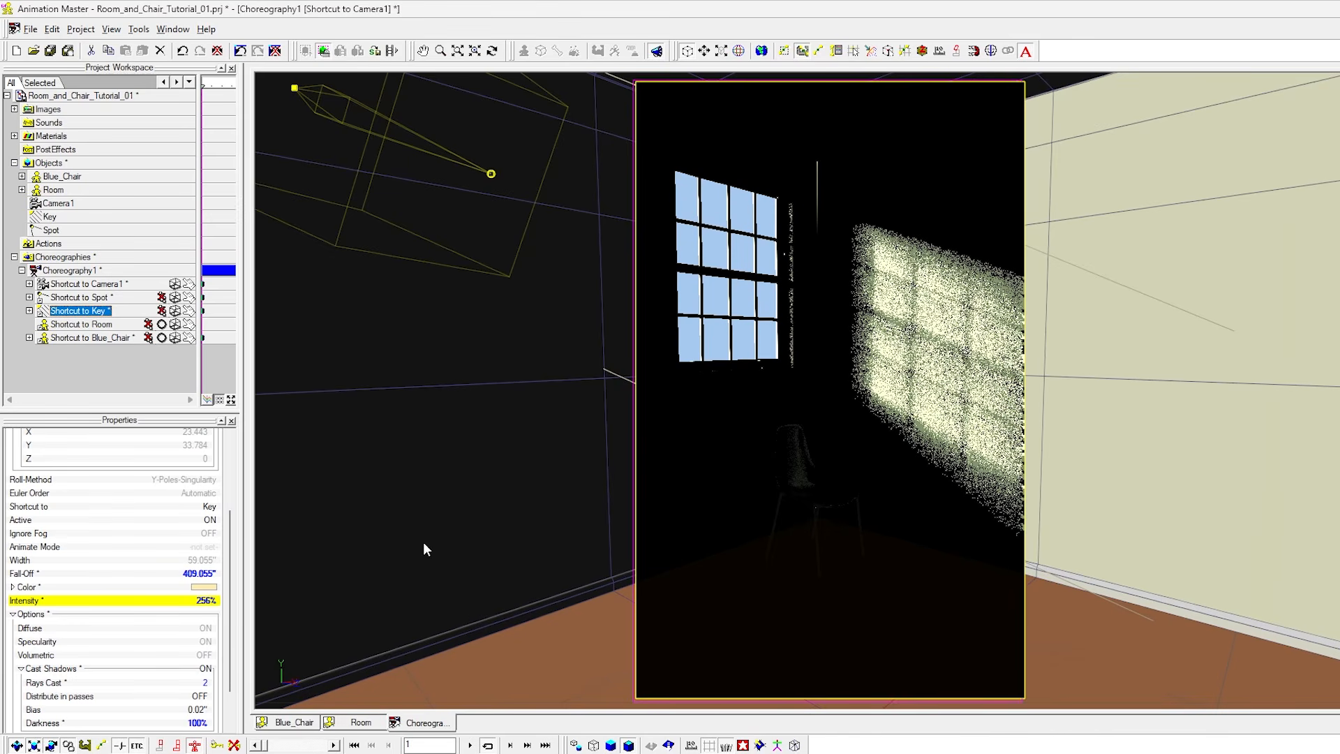
click(206, 562)
text(24)
key(Return)
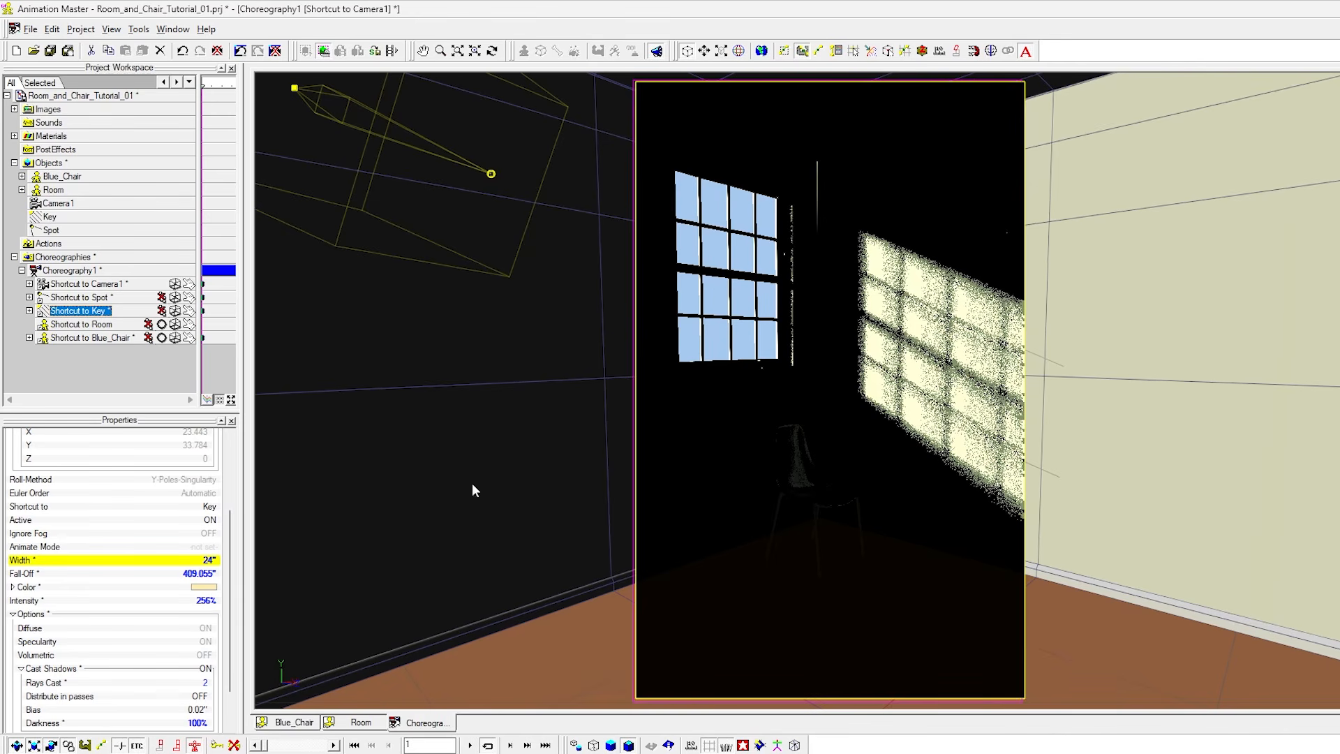
Set the Key light's shadow rays cast to 4.
click(205, 683)
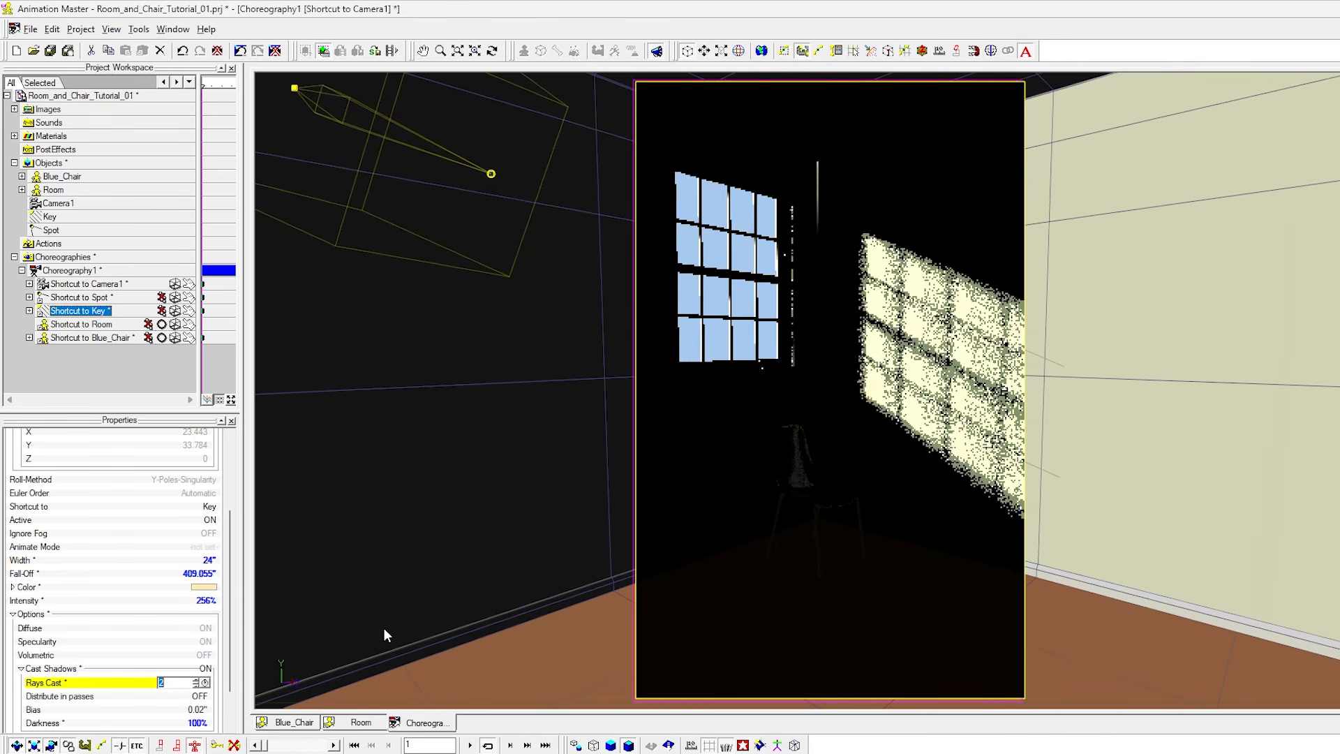
text(4)
key(Return)
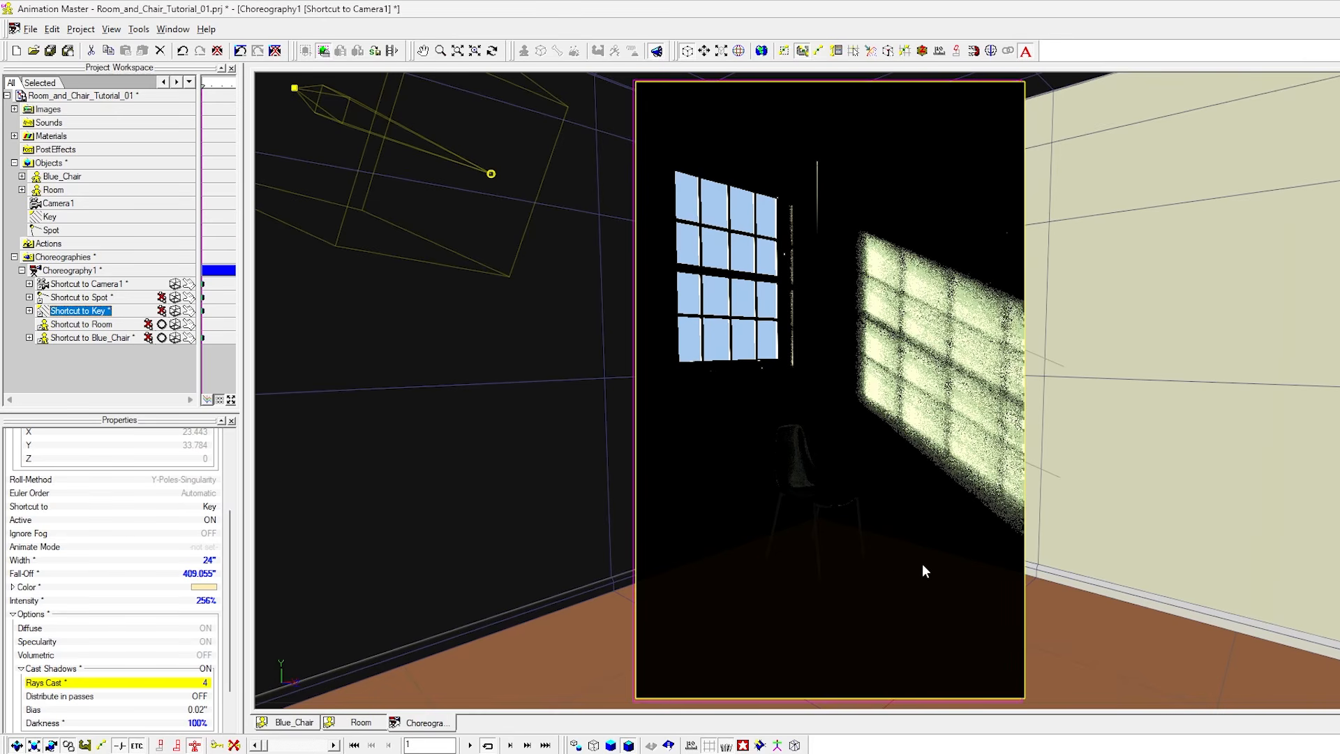
Rotate the Key light to about X 48, Y 22.6 so the window light falls lower across the wall and floor.
scroll(238, 494, up, 3)
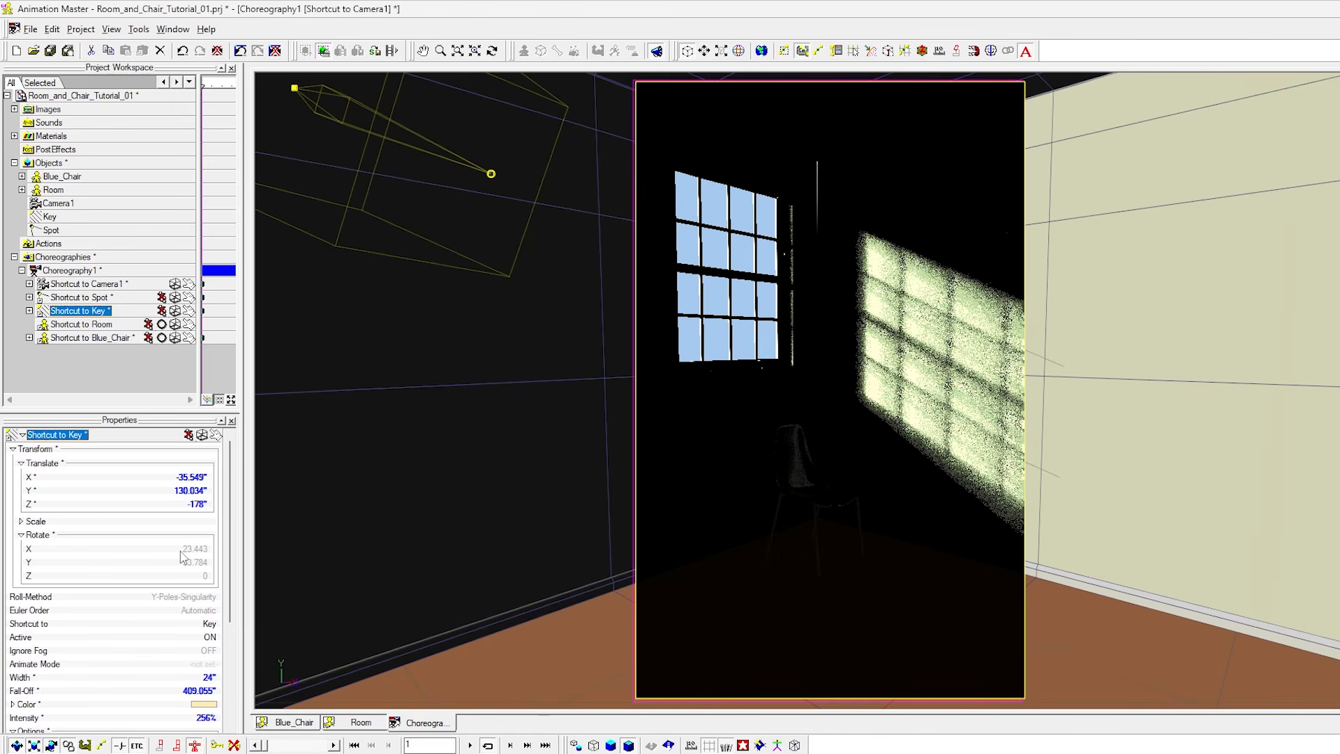
drag(189, 551, 227, 552)
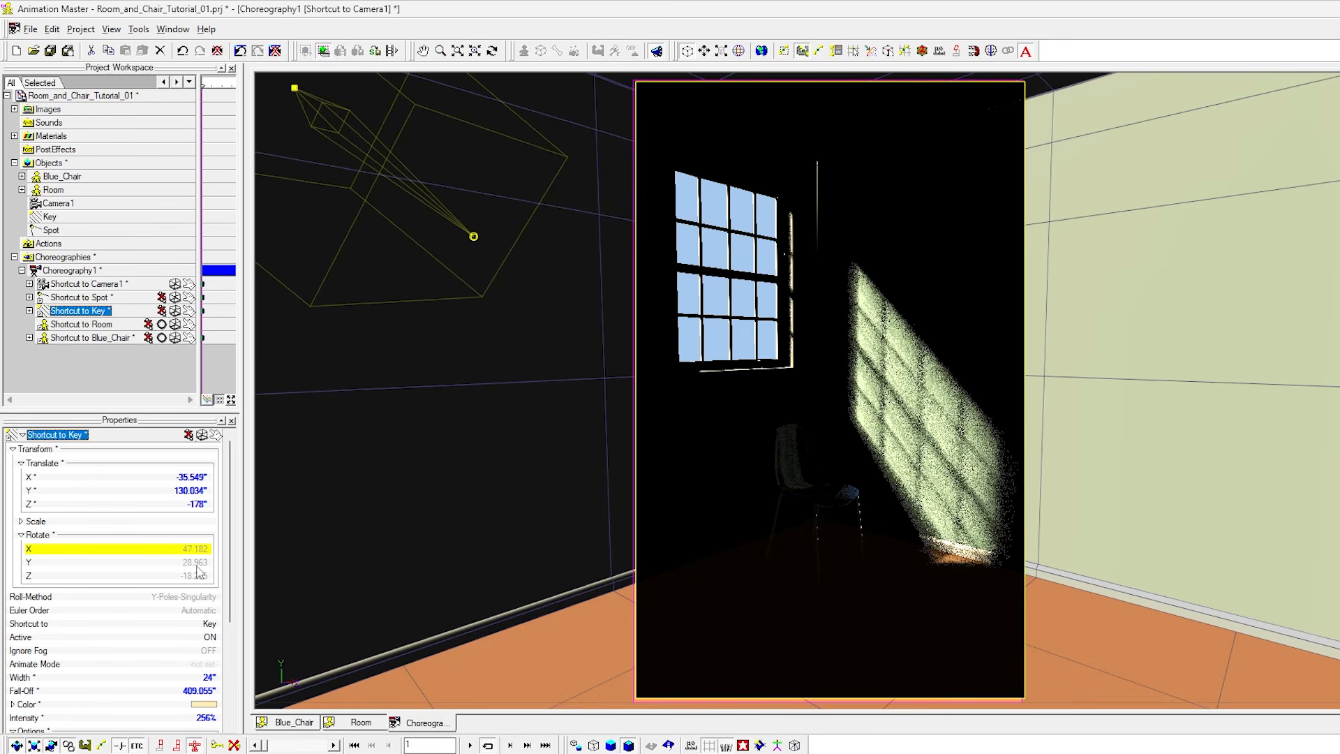
mouse_move(199, 567)
mouse_down()
mouse_move(220, 562)
mouse_move(196, 562)
mouse_up()
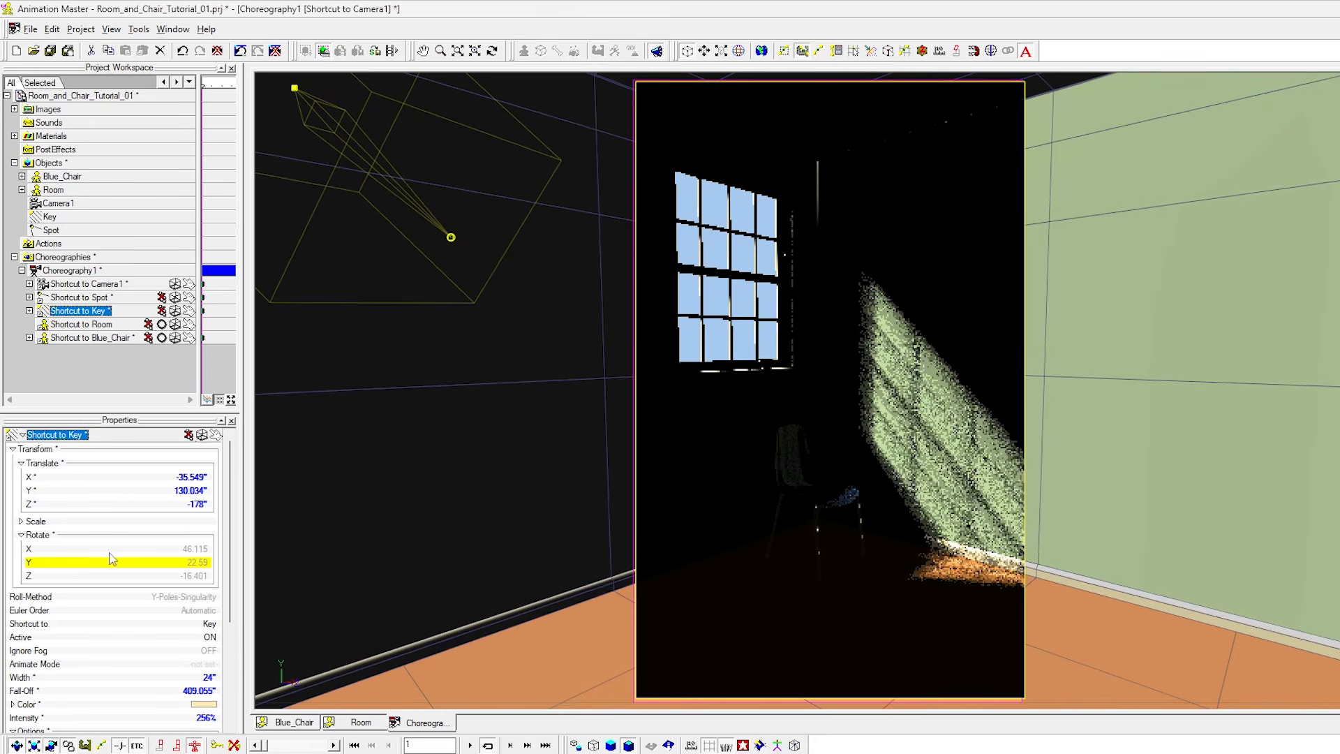
drag(196, 549, 196, 548)
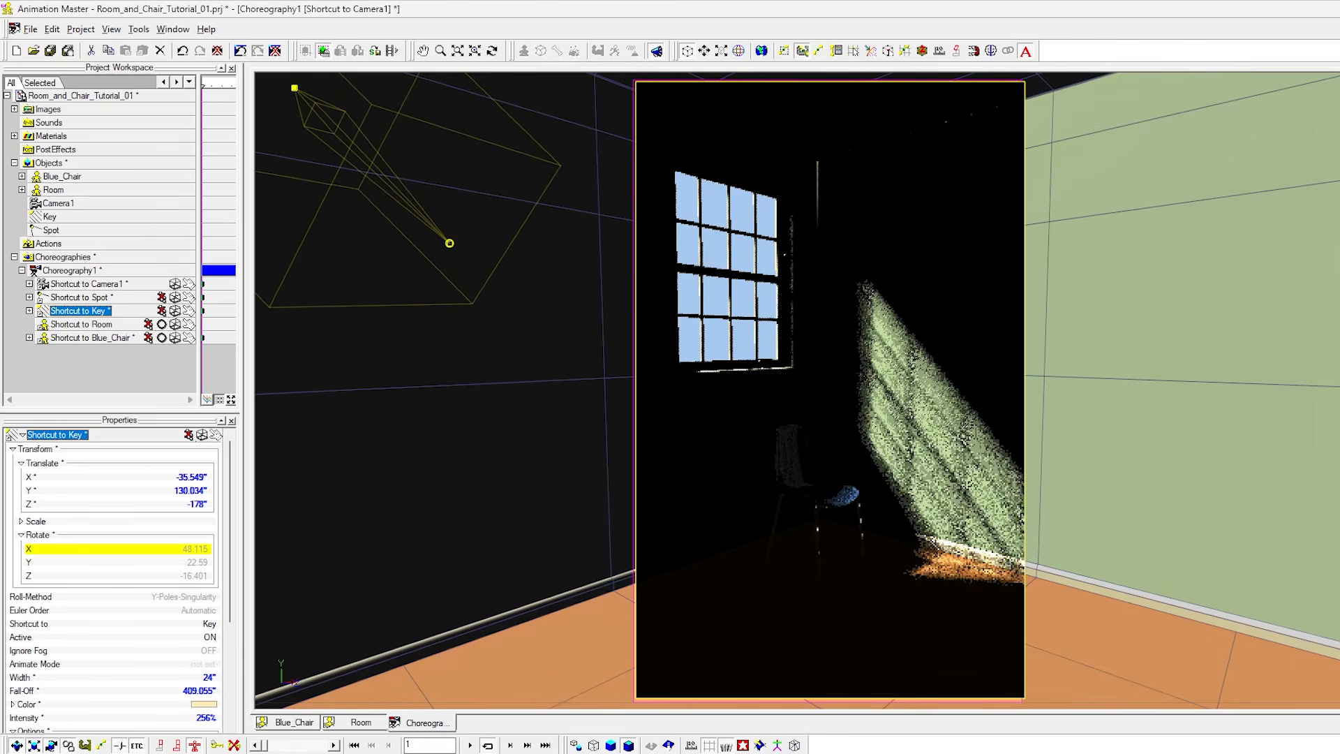
Rotate the Key light to Y 17.59 and clear the test render from the camera view.
drag(195, 562, 193, 562)
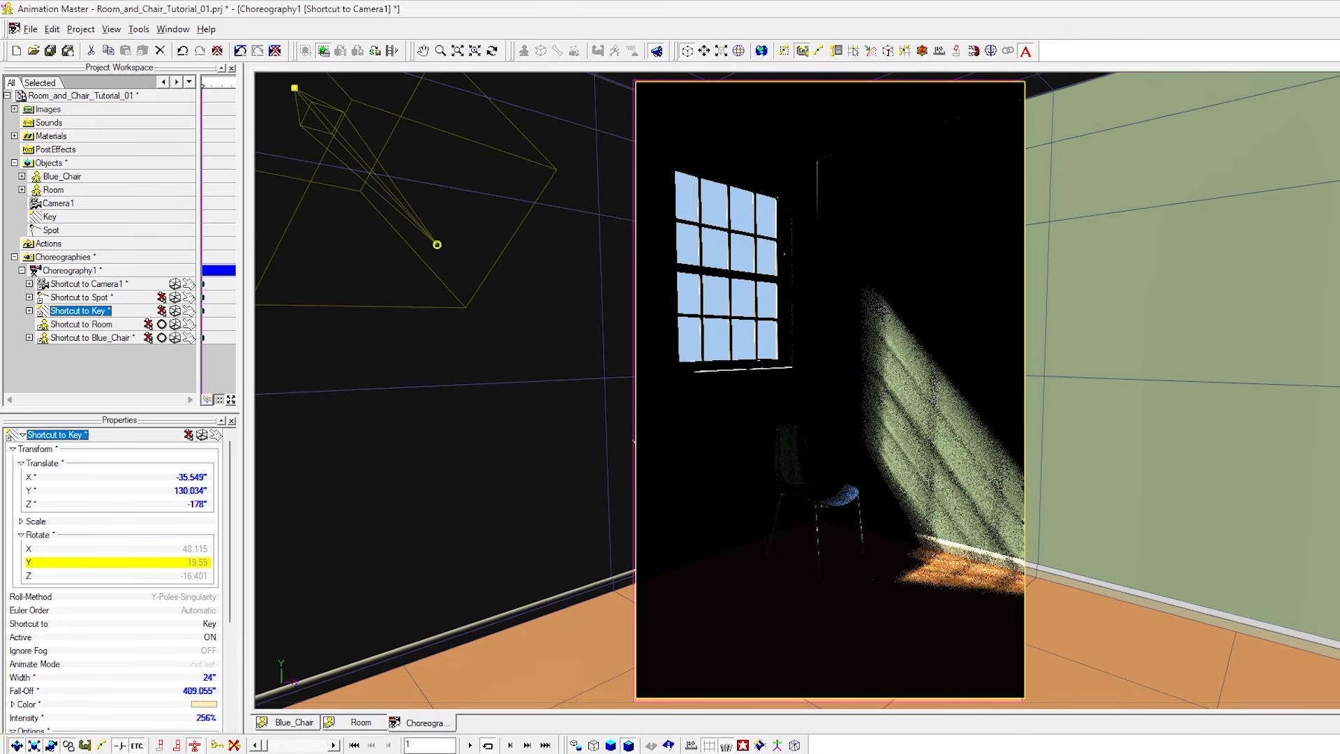
drag(195, 562, 198, 565)
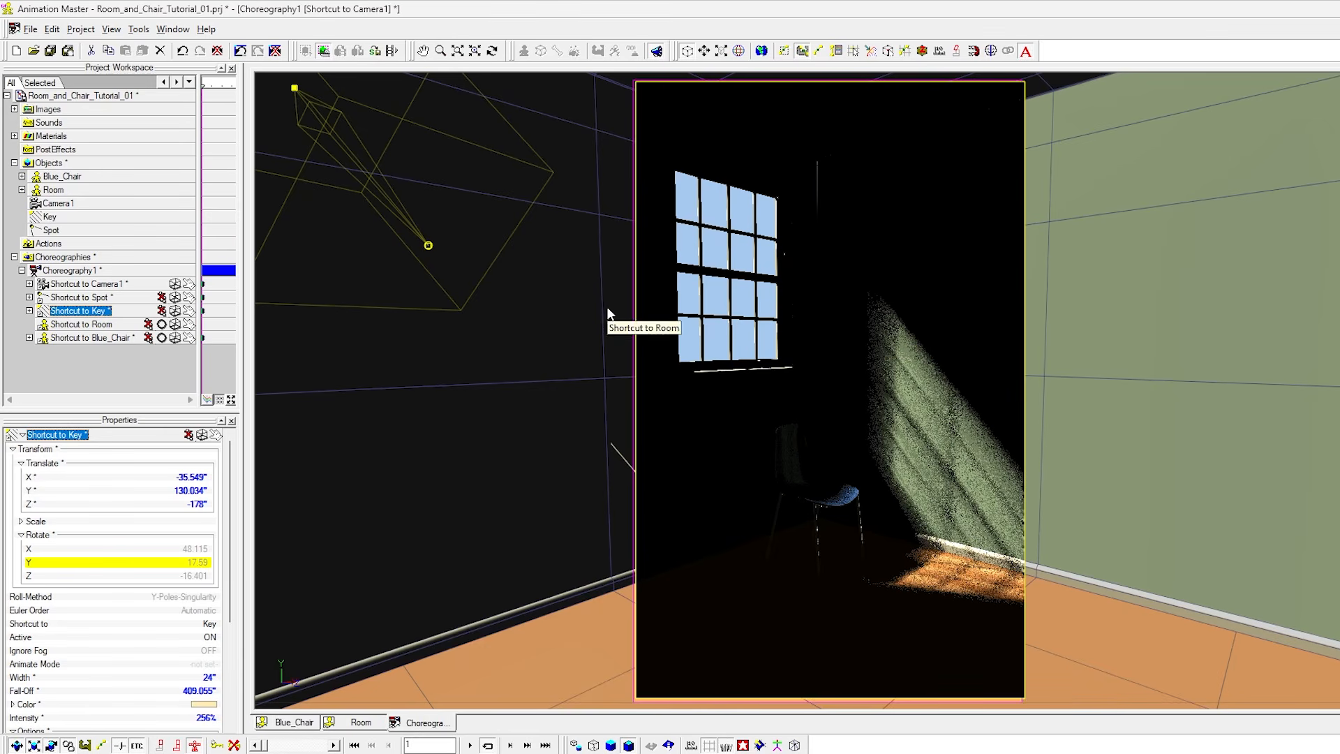
click(853, 363)
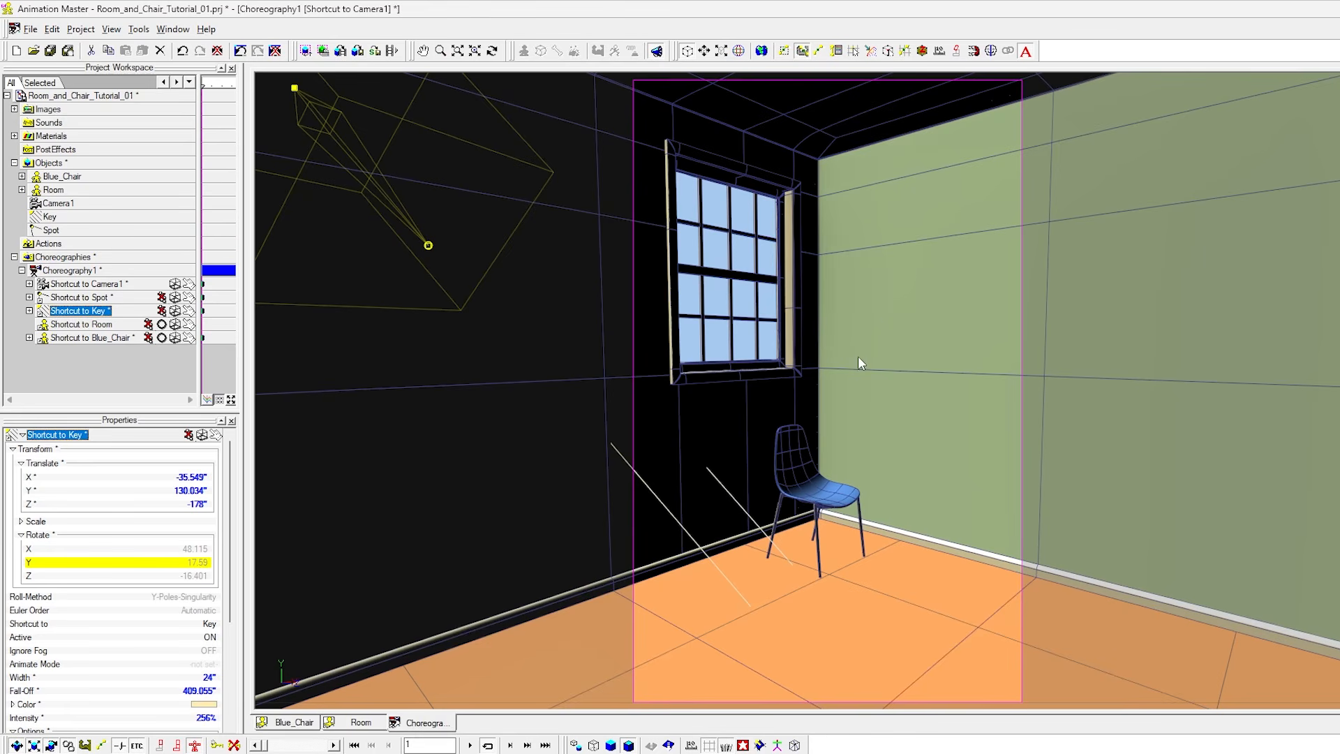
Turn on Multi-Pass in Camera1's render options and pick Final as the render quality.
click(65, 284)
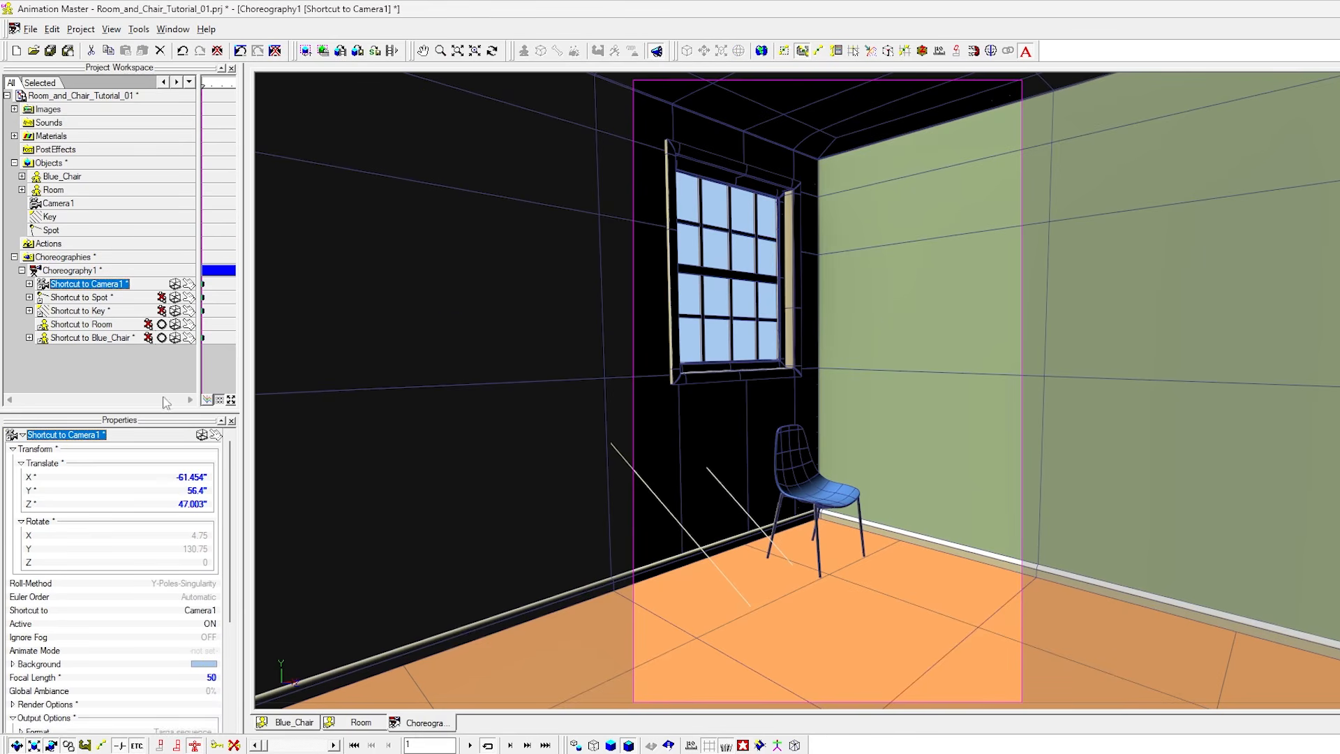
drag(133, 415, 143, 376)
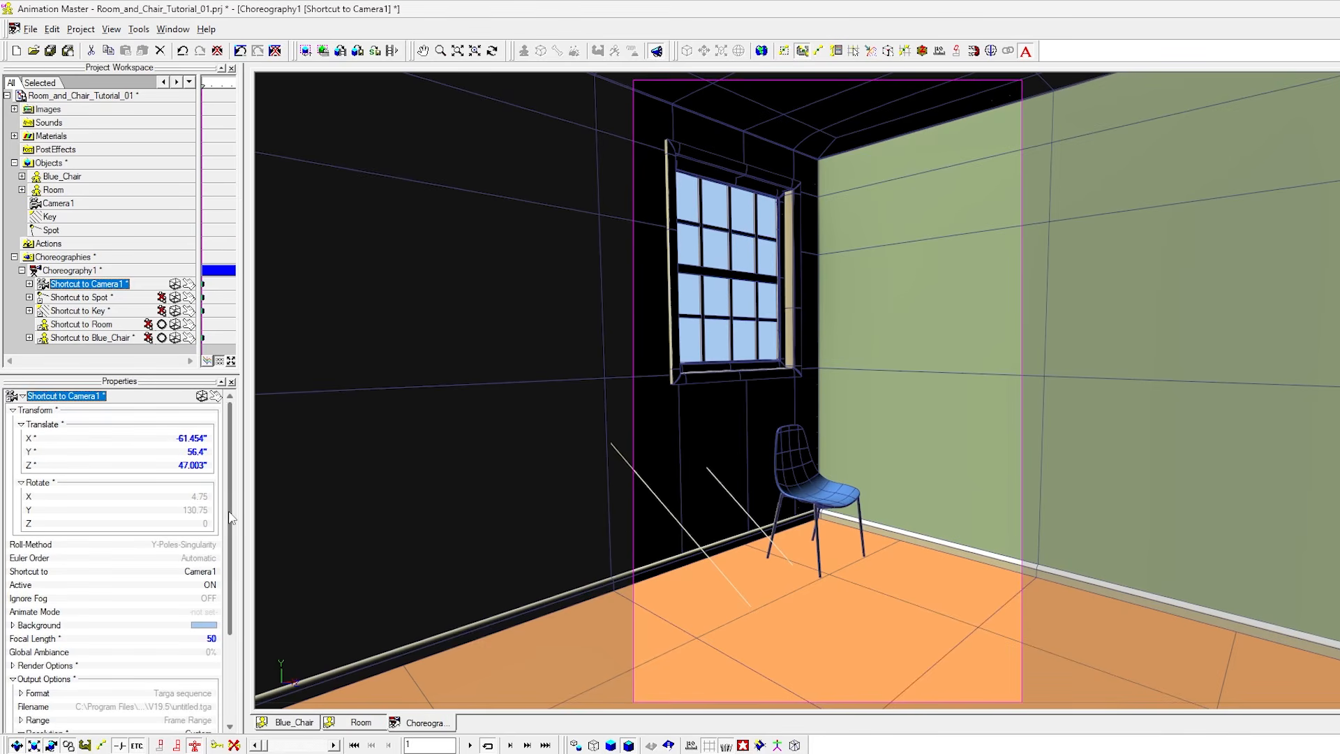
scroll(233, 491, down, 3)
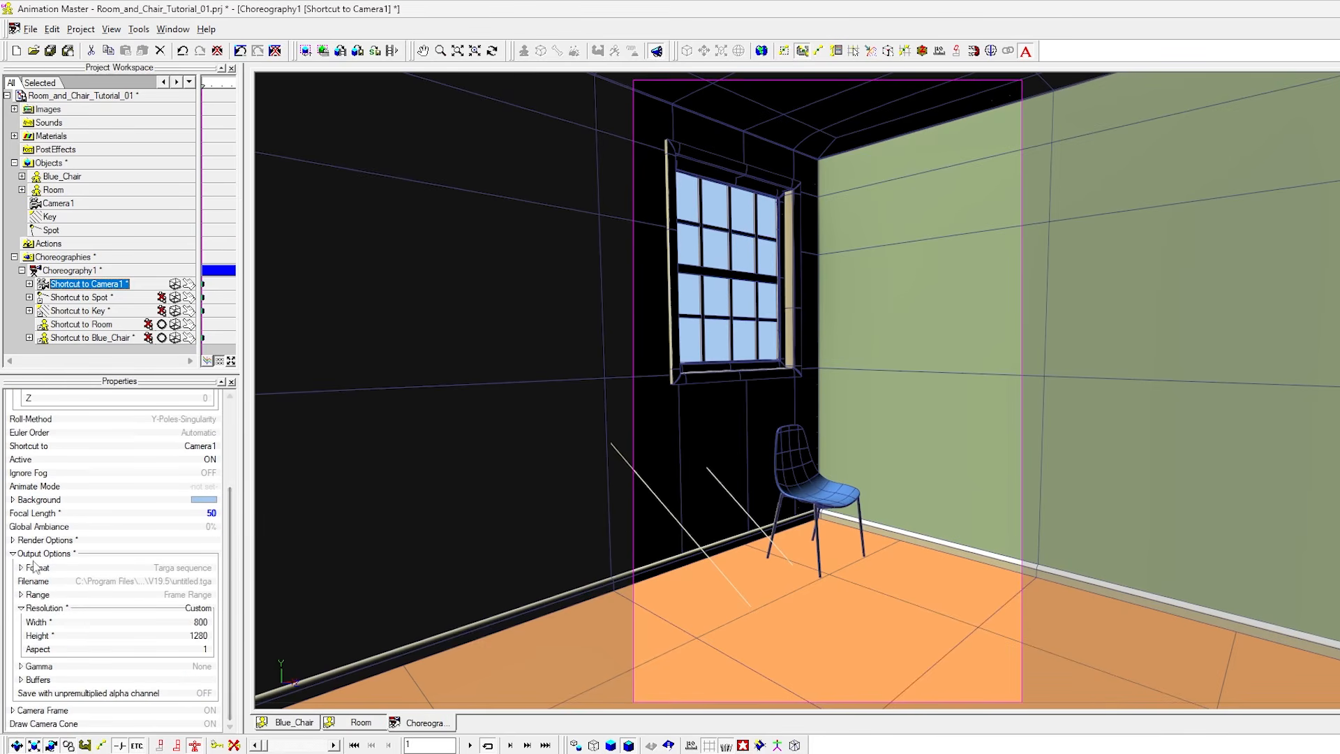
click(12, 553)
click(11, 671)
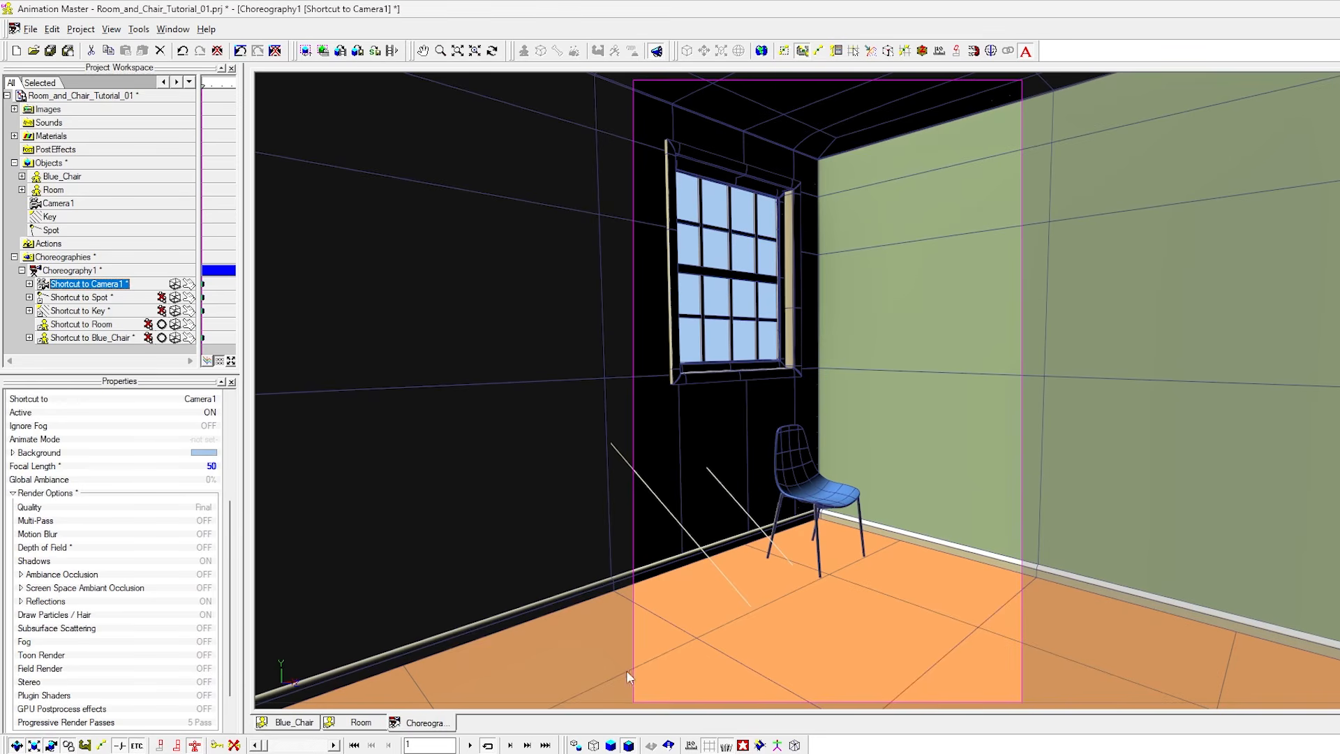
click(208, 520)
click(21, 521)
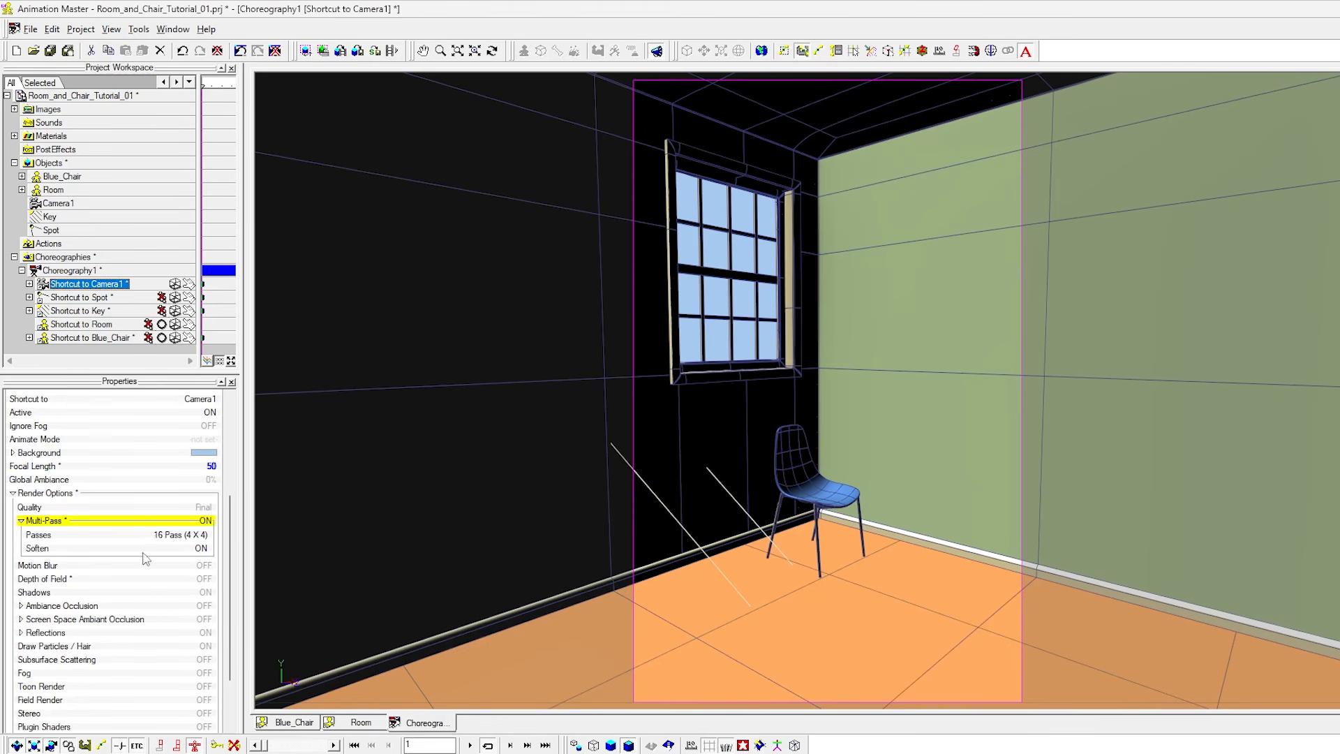
click(207, 509)
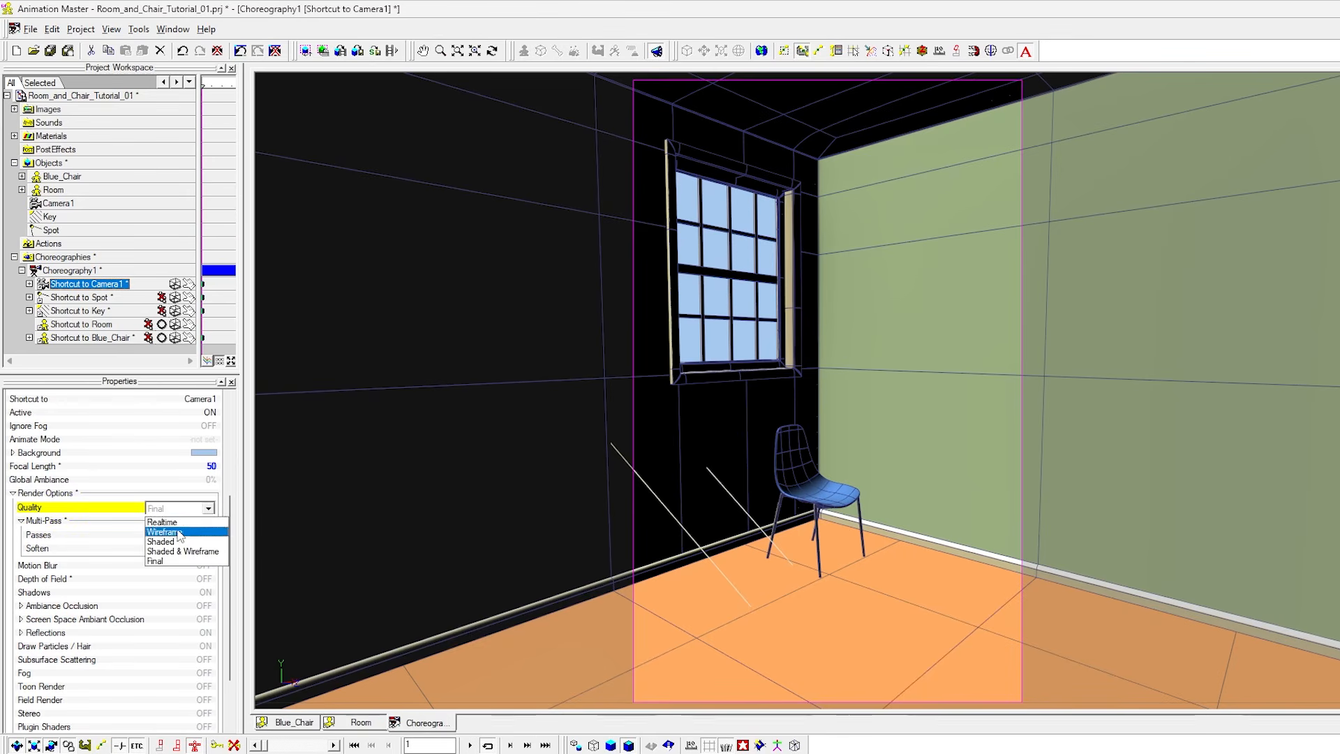
click(164, 560)
Set the reflection levels in Camera1's render options to 1.
scroll(236, 552, down, 2)
scroll(236, 552, down, 1)
scroll(210, 541, down, 1)
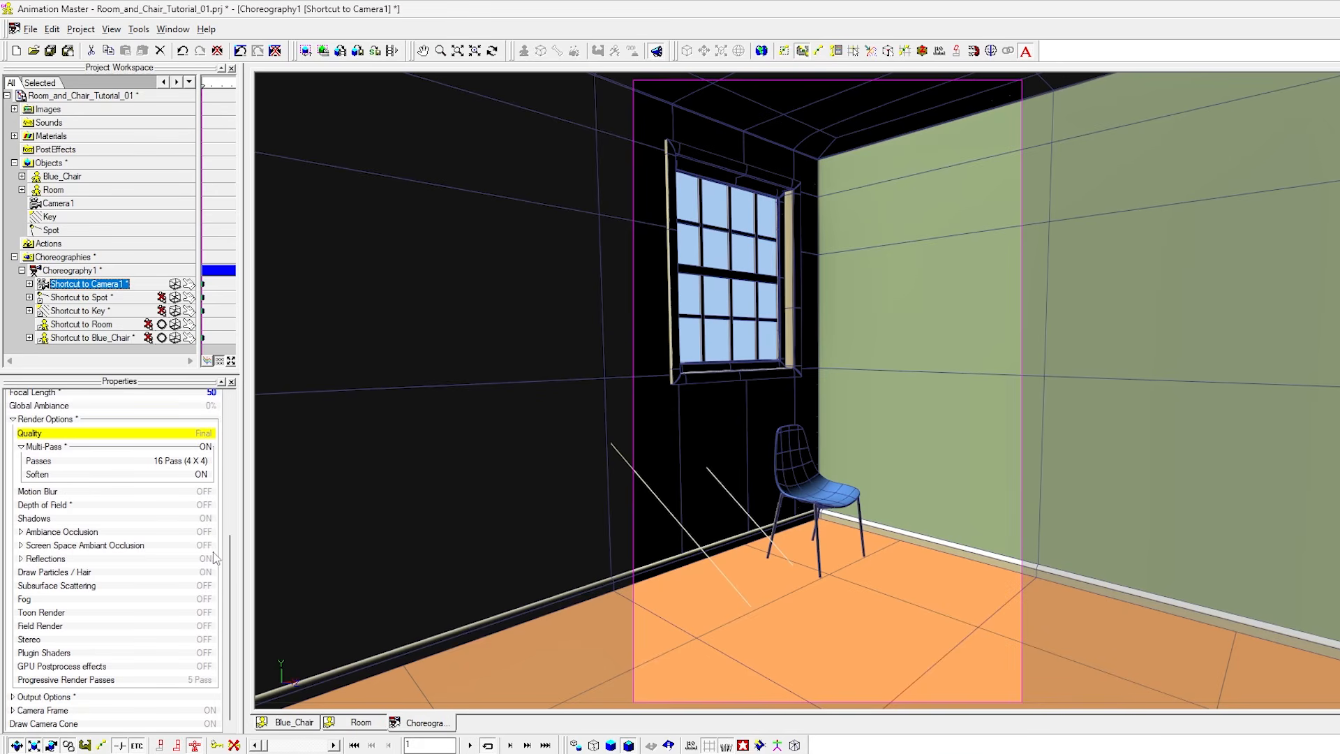
click(21, 558)
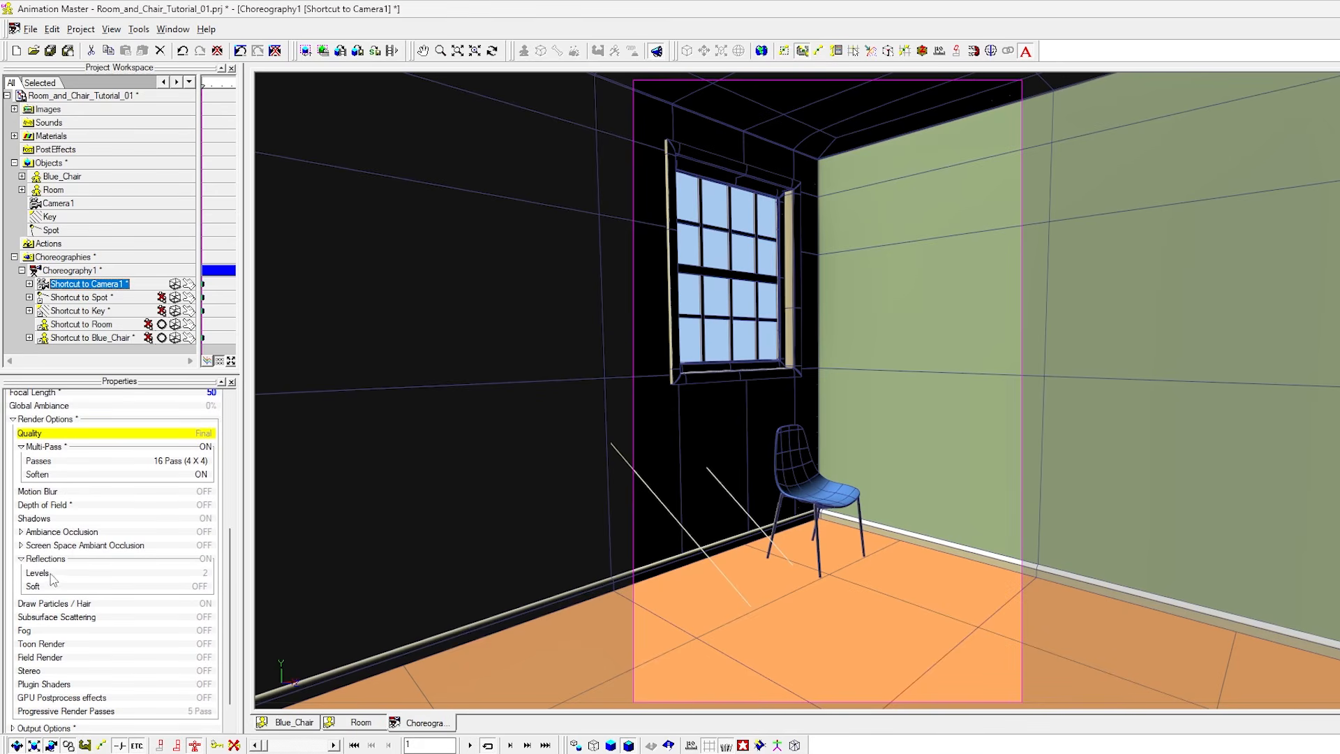
click(207, 575)
text(1)
key(Return)
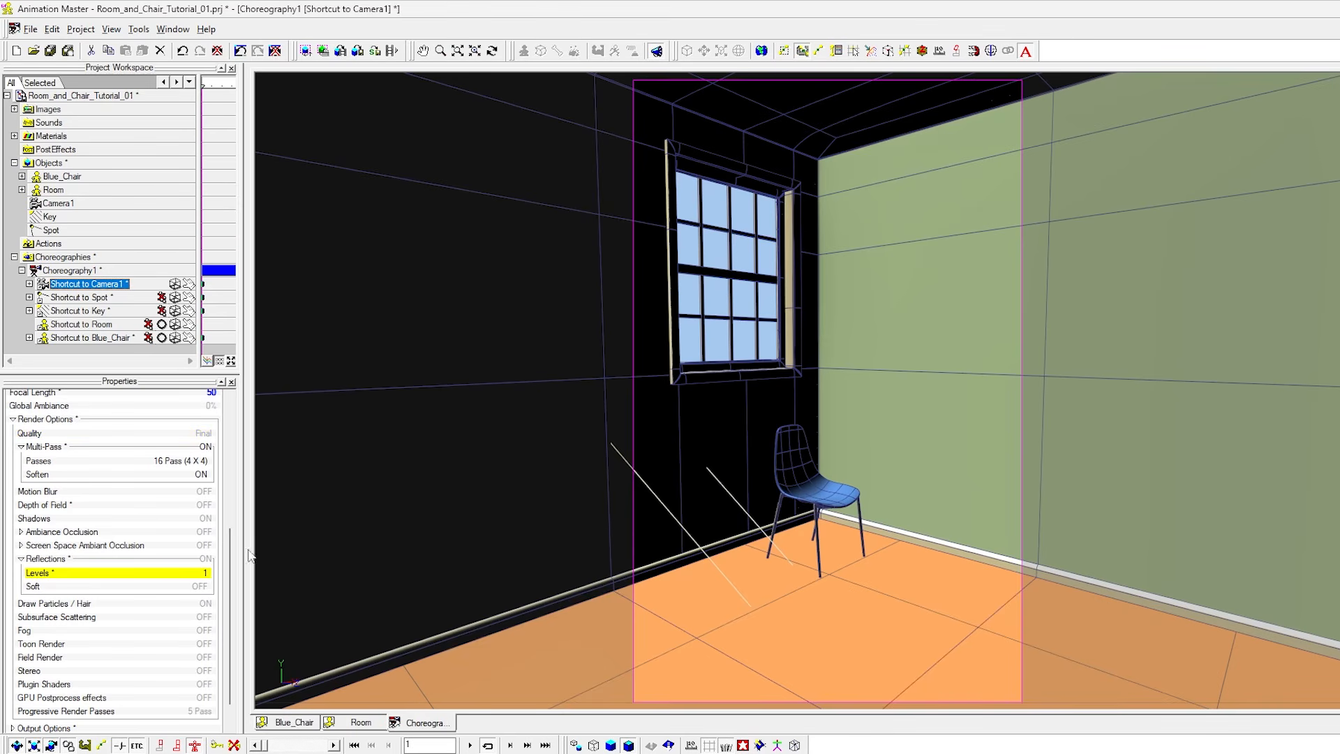
Turn on soft reflections for Camera1 and set their quality to 20%.
drag(229, 550, 233, 574)
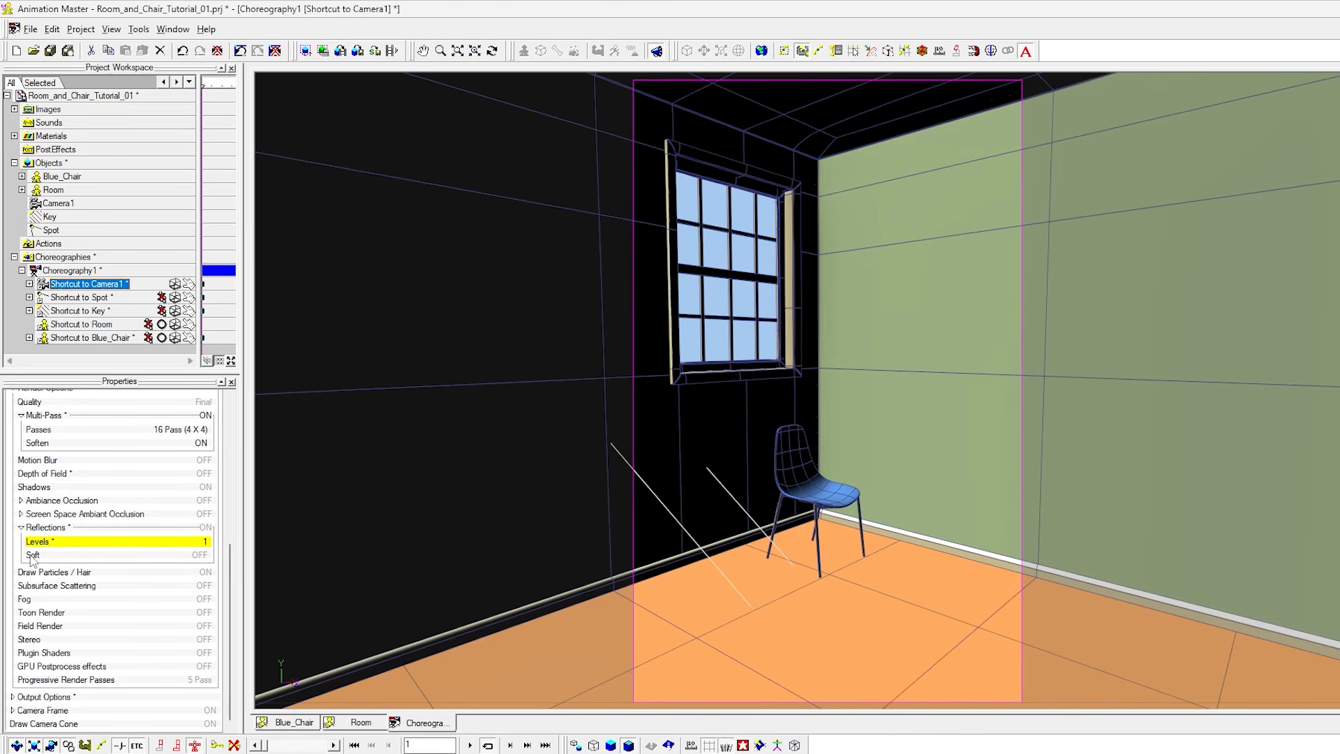
click(201, 555)
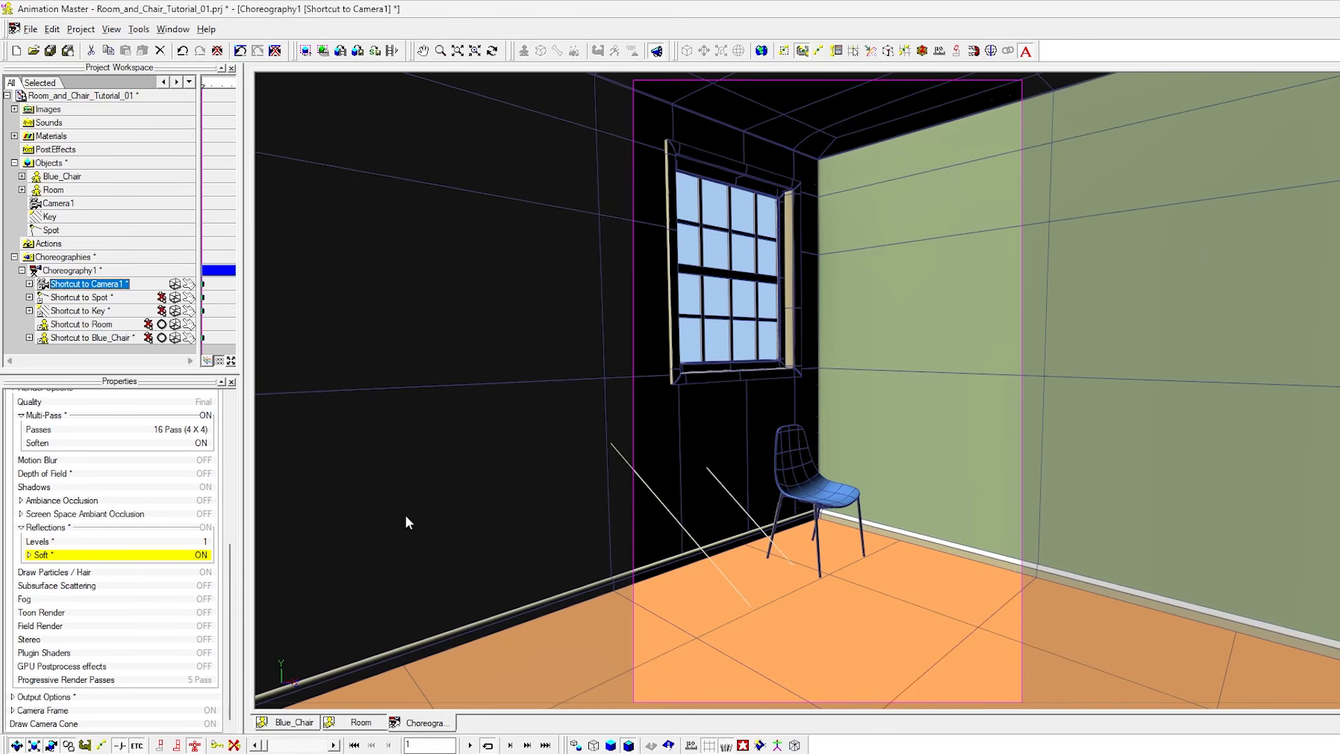
click(28, 555)
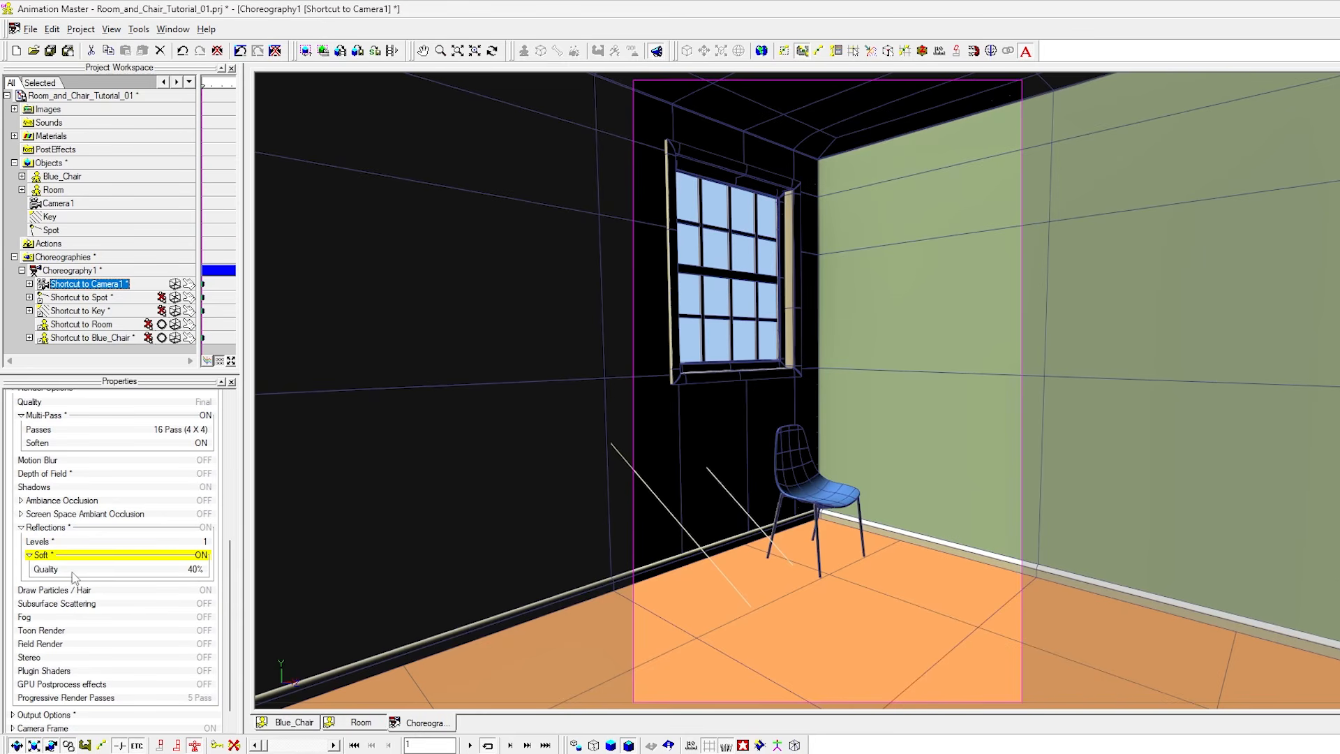
click(194, 570)
text(20)
key(Return)
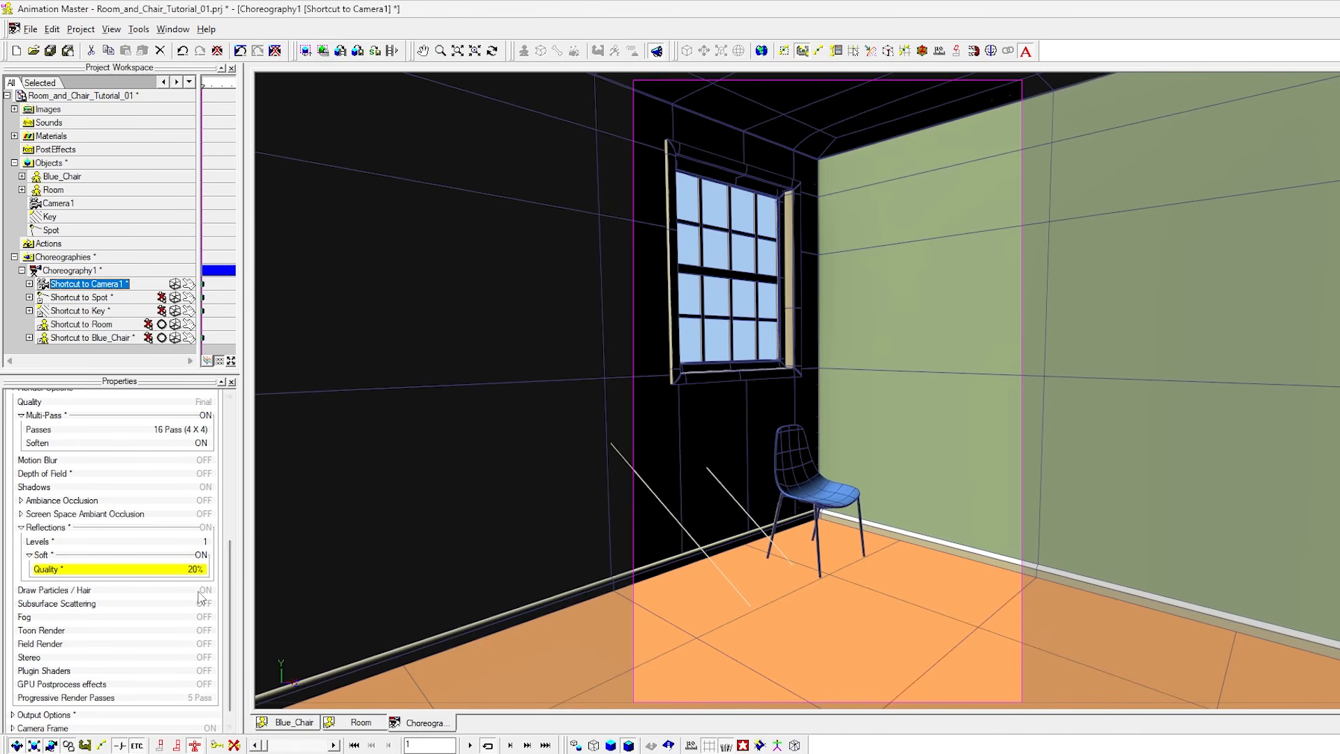
Test-render the area inside the portrait camera frame with the new render options.
click(664, 229)
key(q)
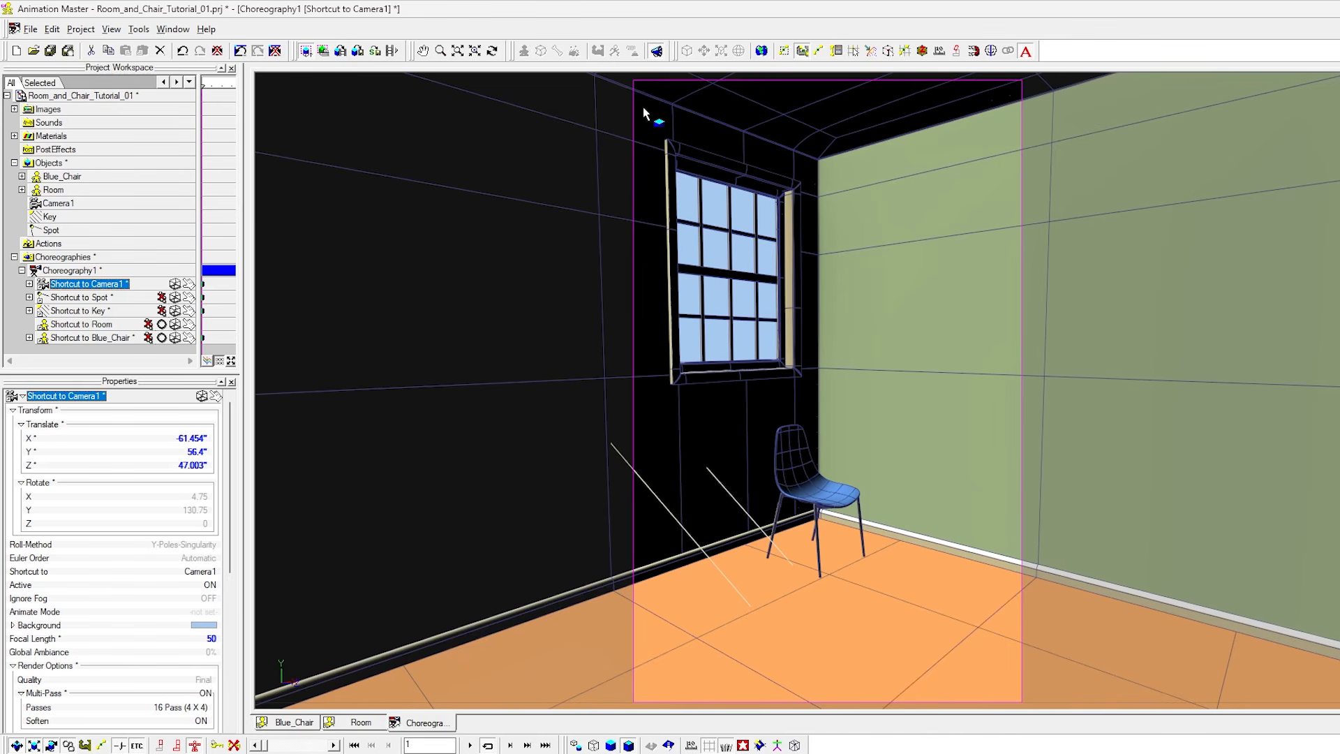
drag(643, 98, 1015, 690)
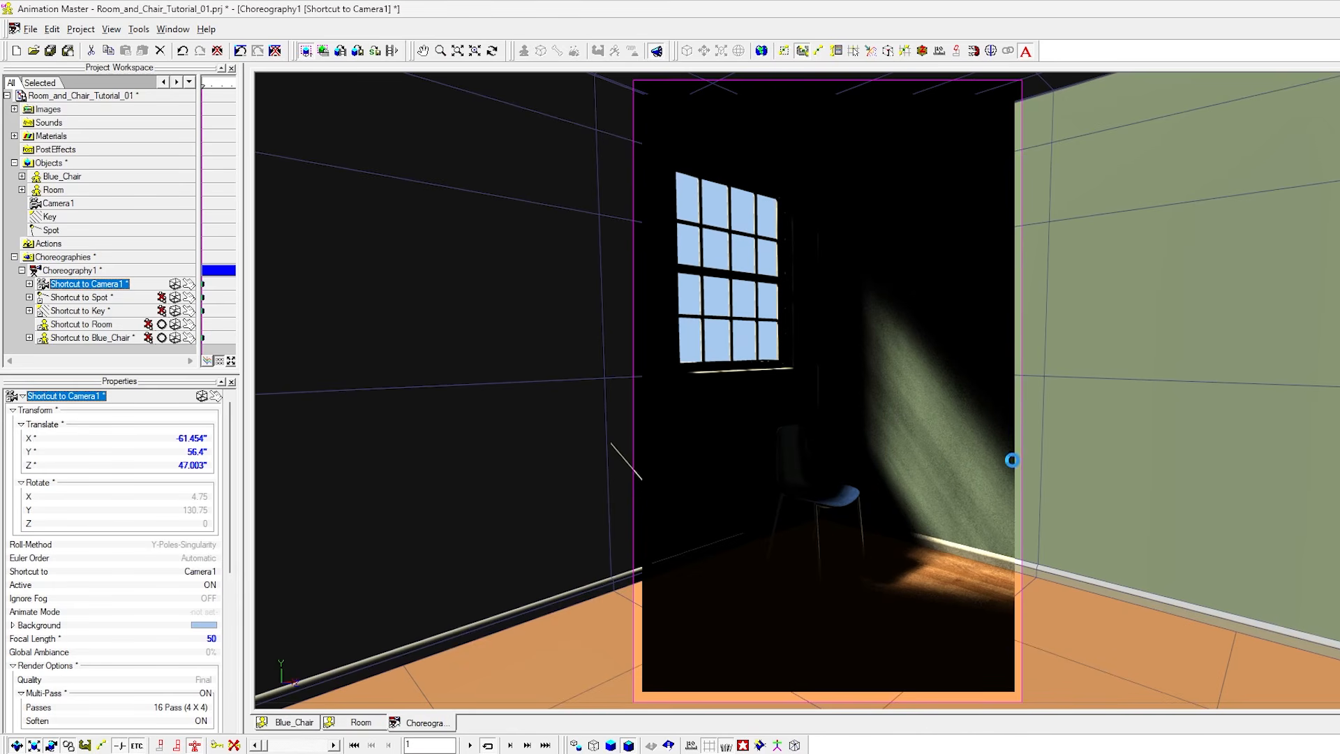
click(935, 409)
Narrow the Key light to sharpen the window shadows, trying a width of 12" before settling on 6".
click(78, 310)
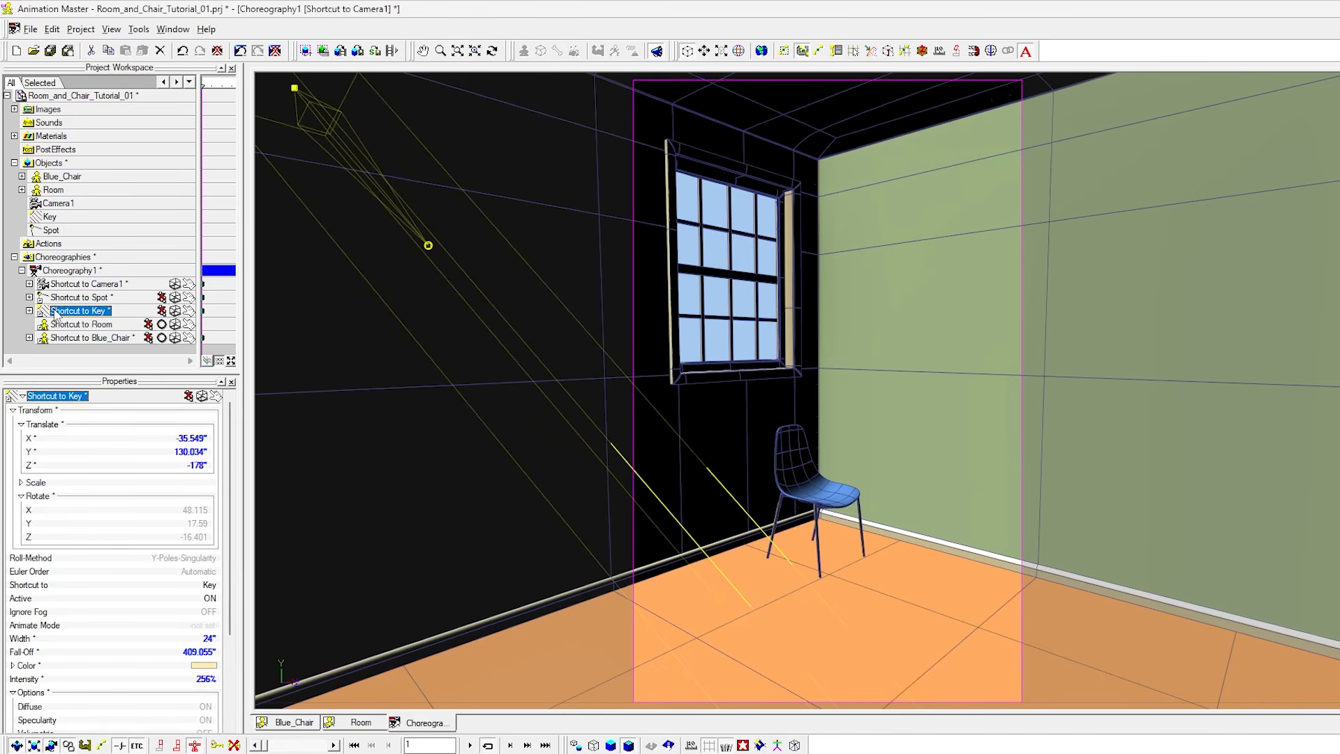
click(185, 640)
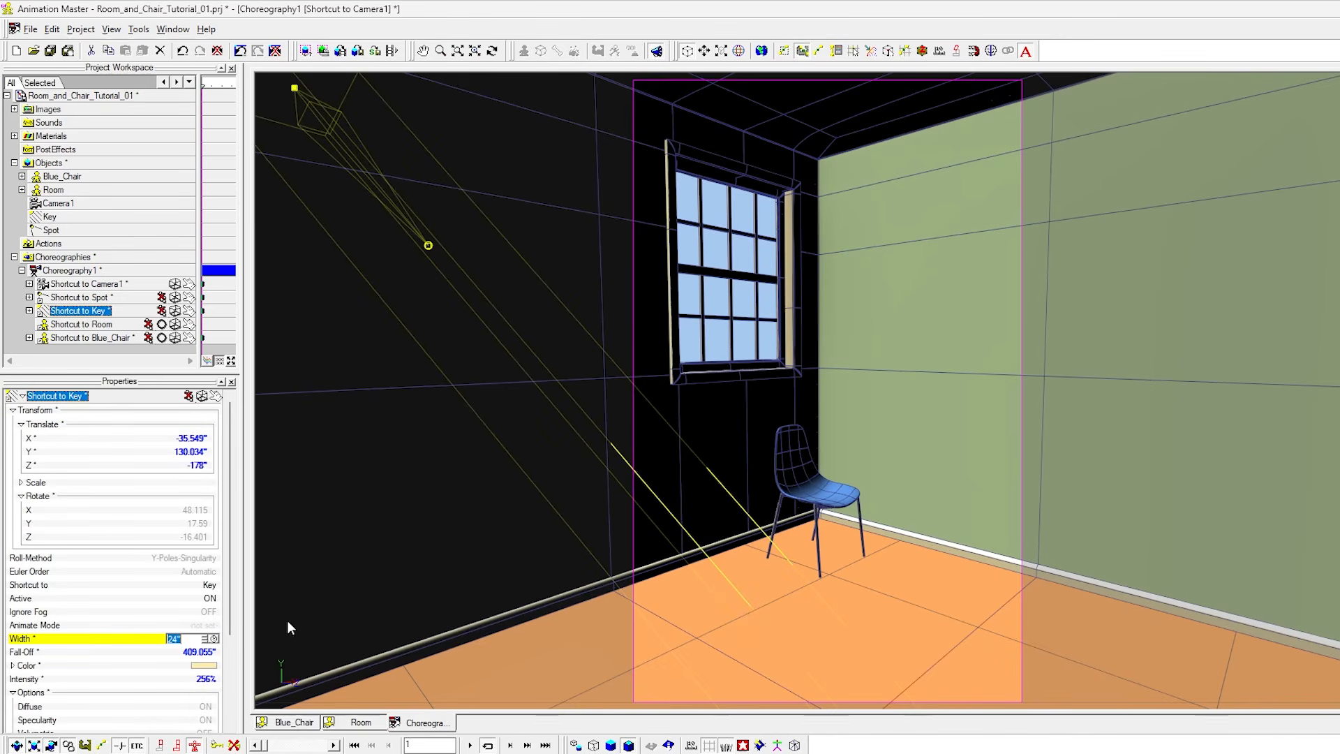
text(12)
key(Return)
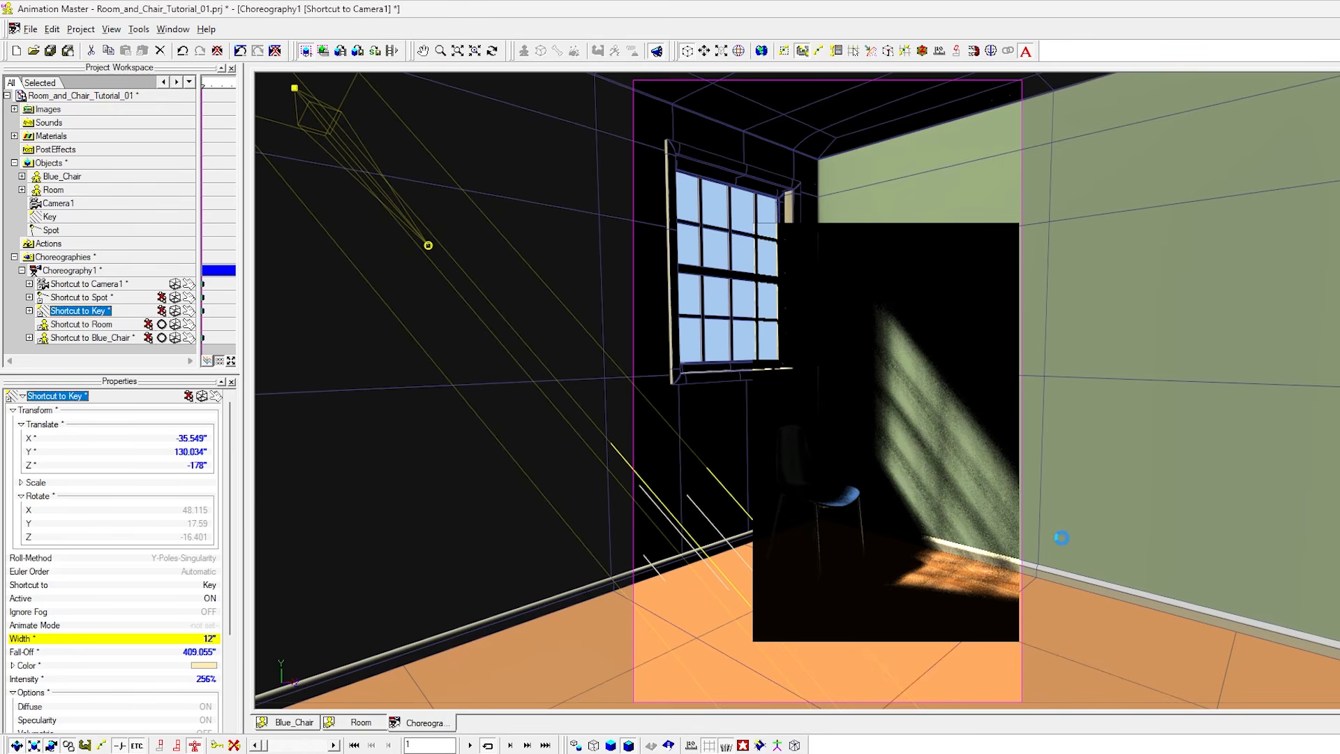
click(209, 639)
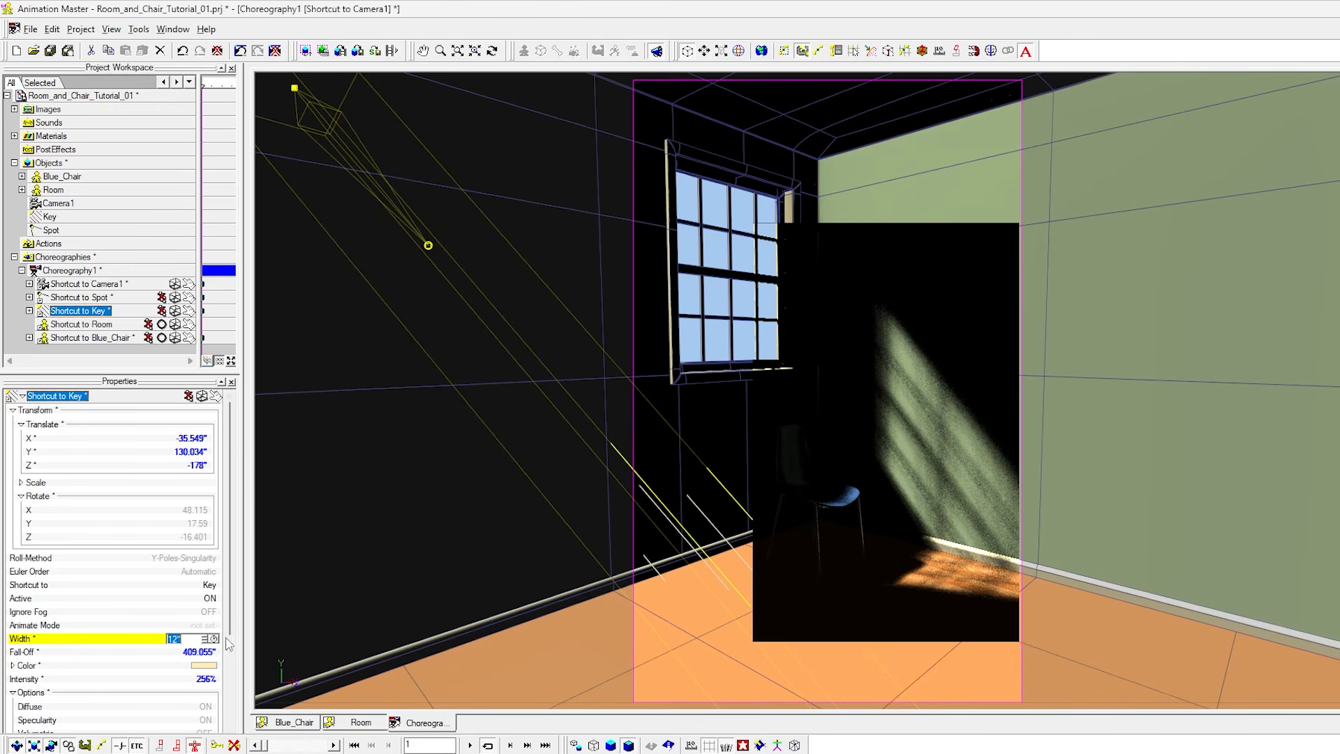
text(6)
key(Return)
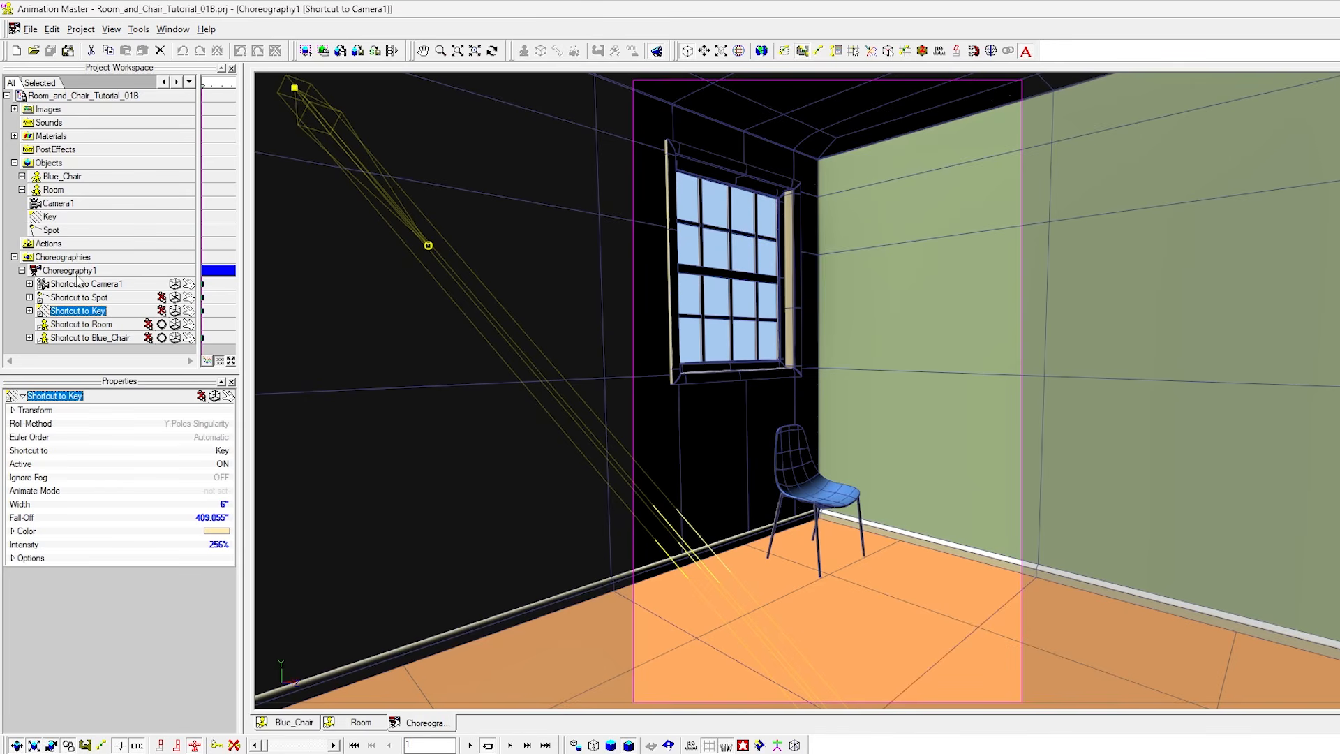
Turn on radiosity for Choreography1 with Final Gathering and Precompute Irradiance off.
click(45, 272)
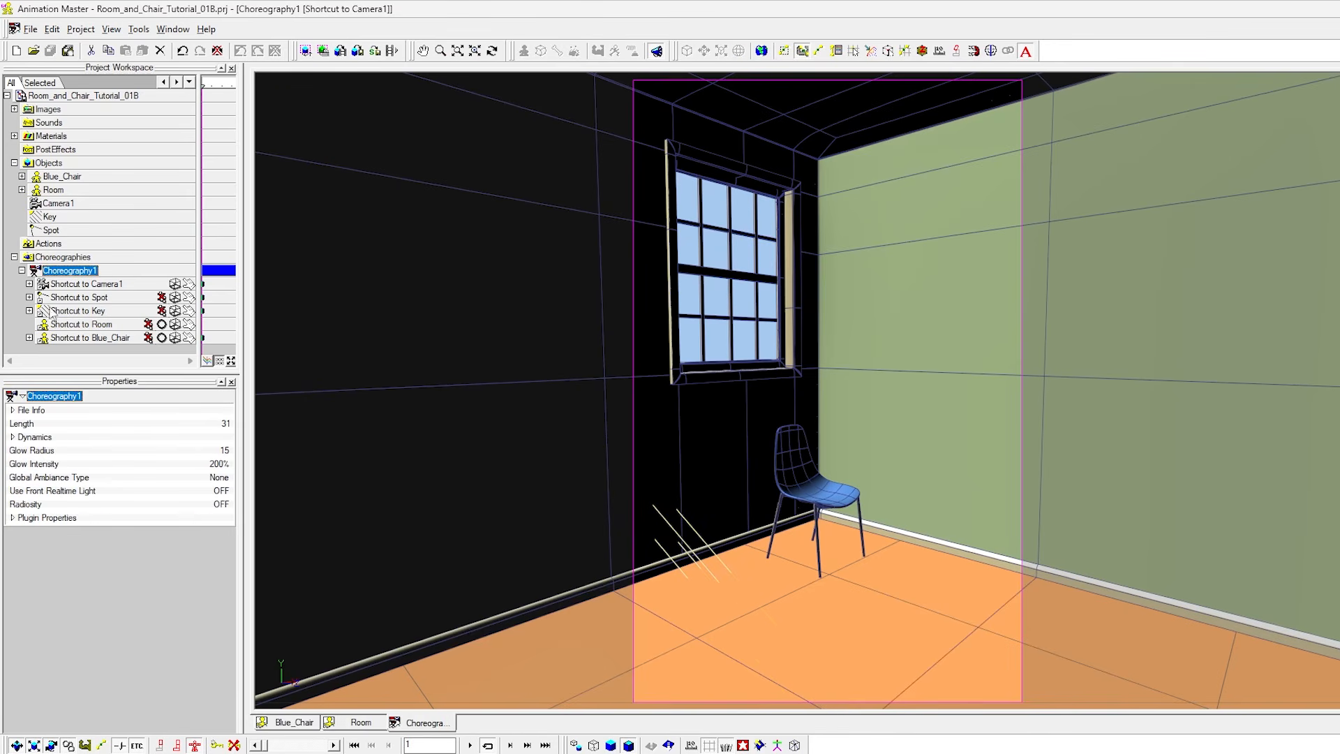
click(222, 504)
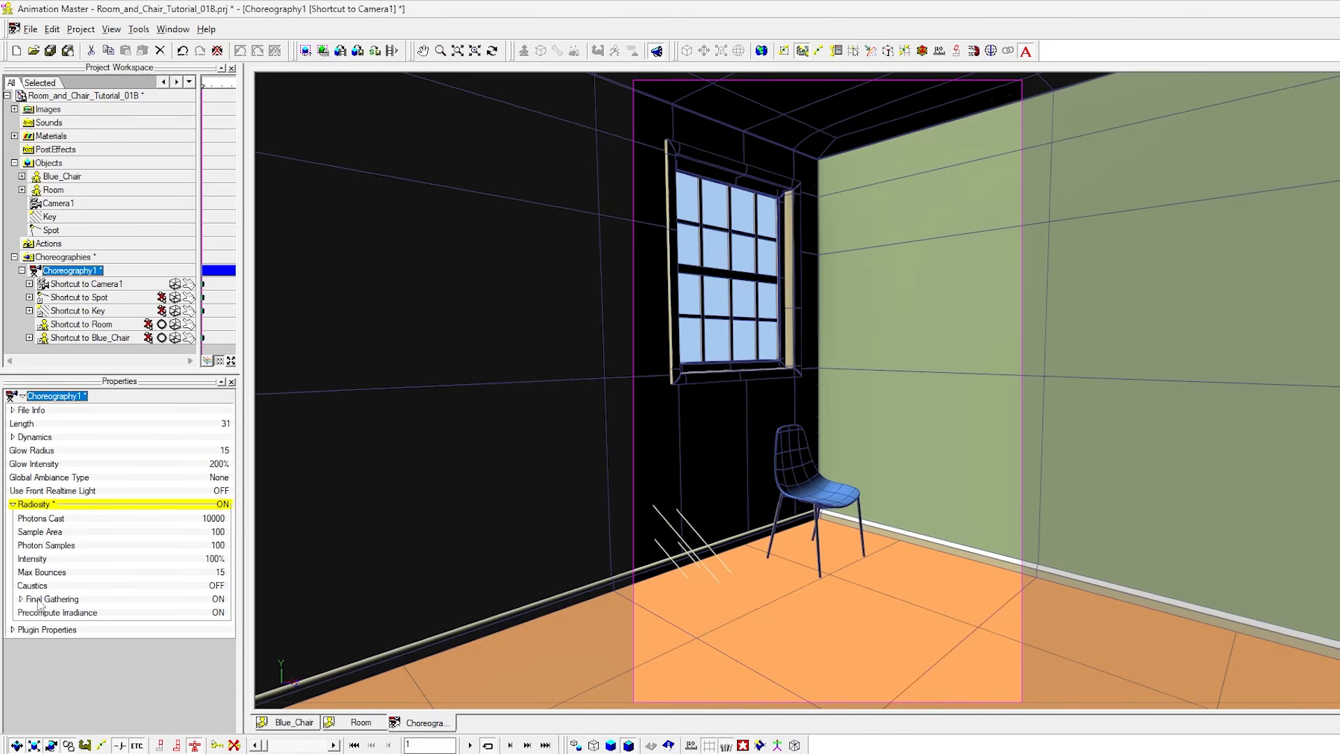
click(219, 600)
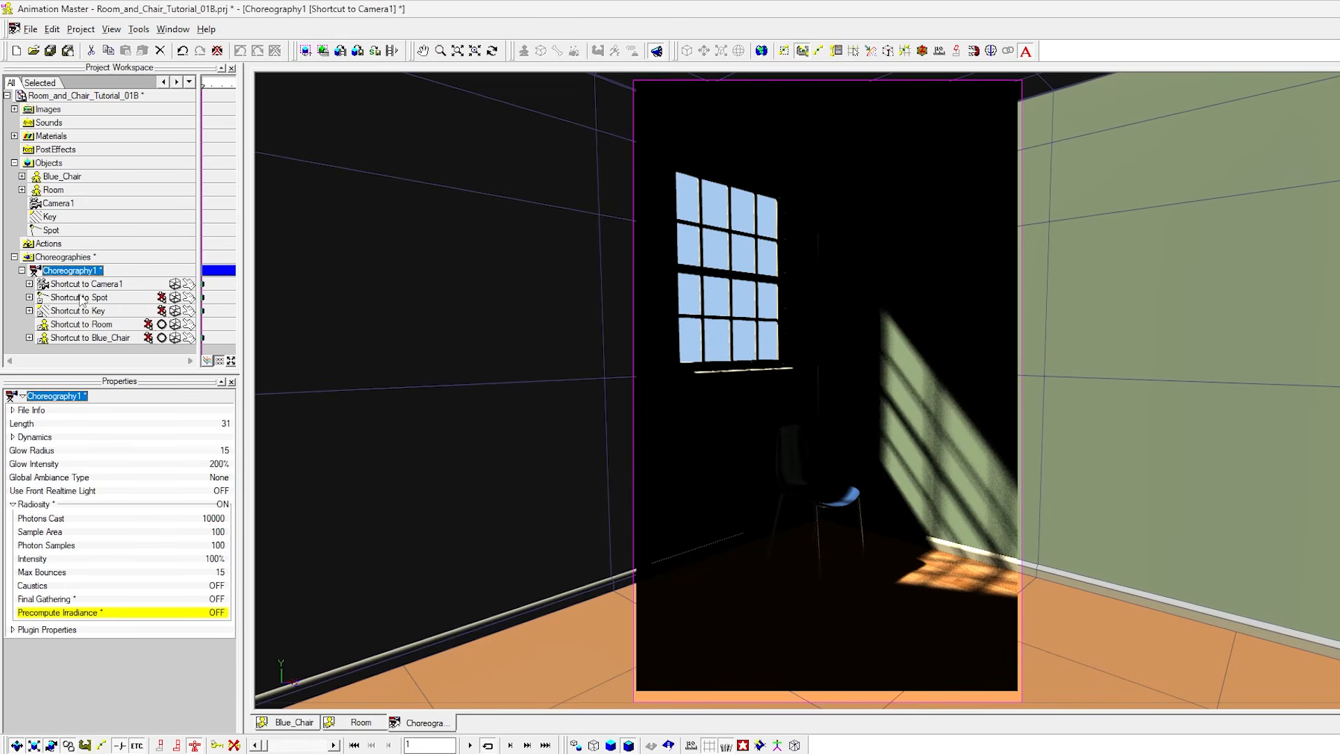
Change the Key light shortcut in the choreography to reference the Spot light.
click(68, 312)
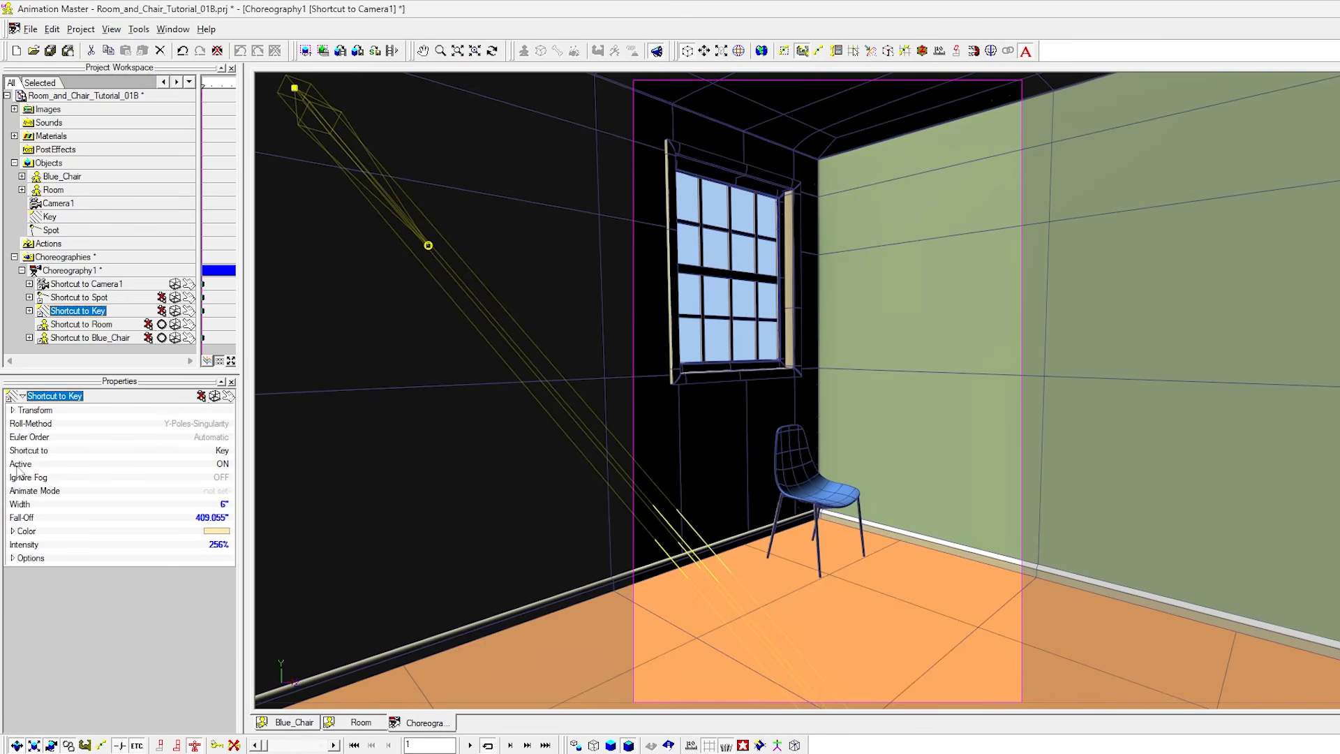
click(221, 451)
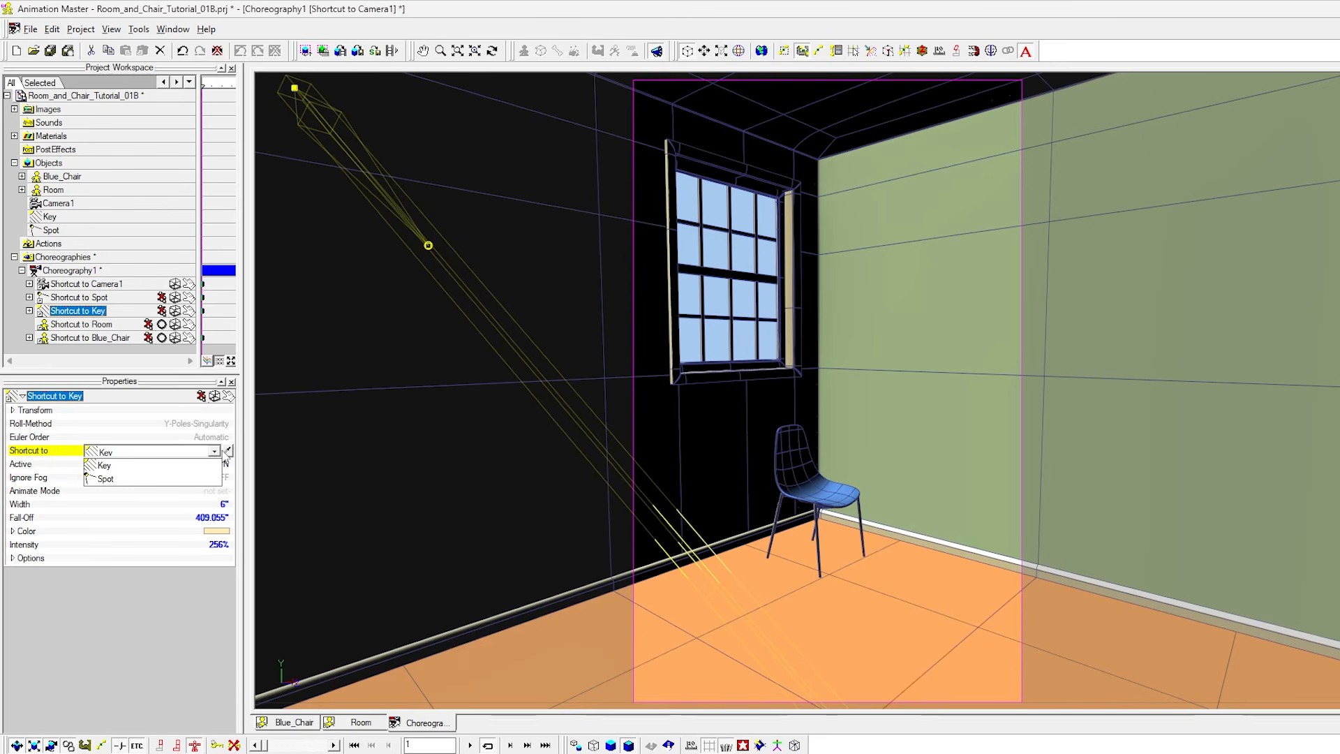
click(103, 481)
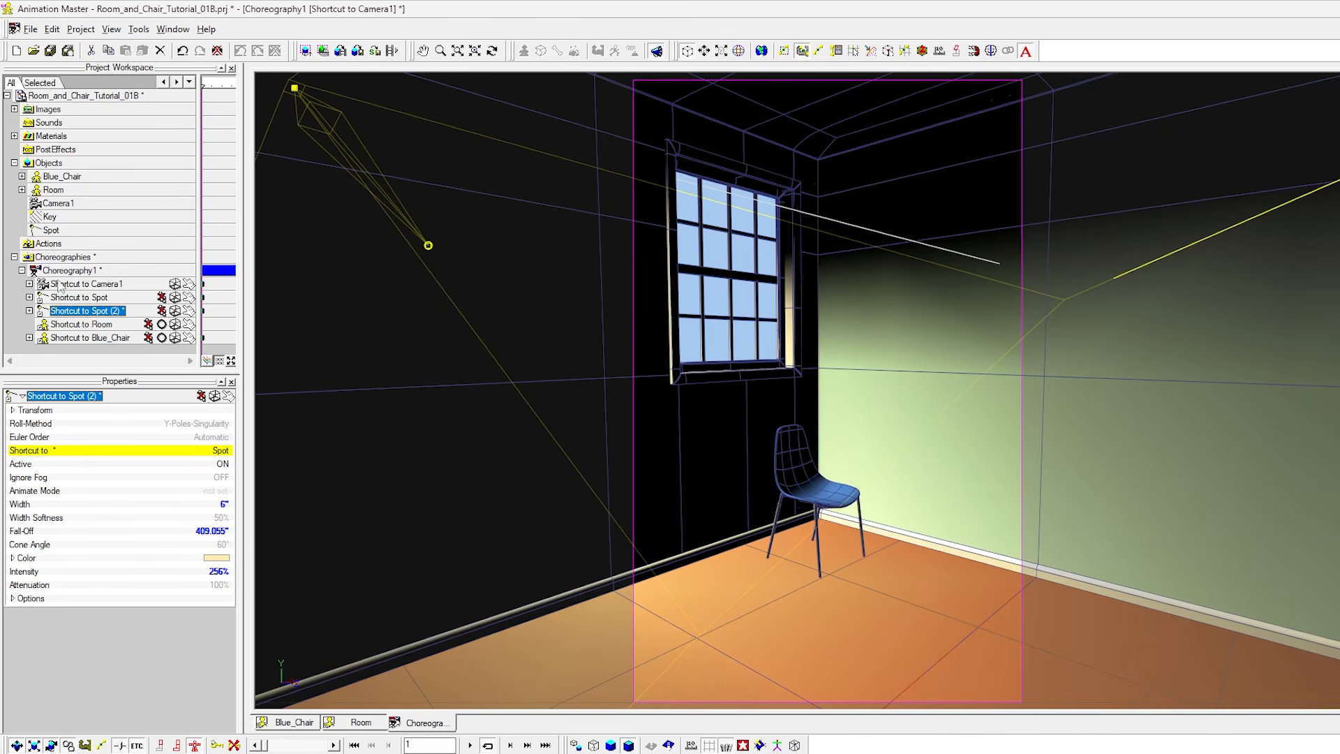
Delete the original inactive Spot light shortcut from the choreography, keeping the one that replaced the Key light.
click(51, 230)
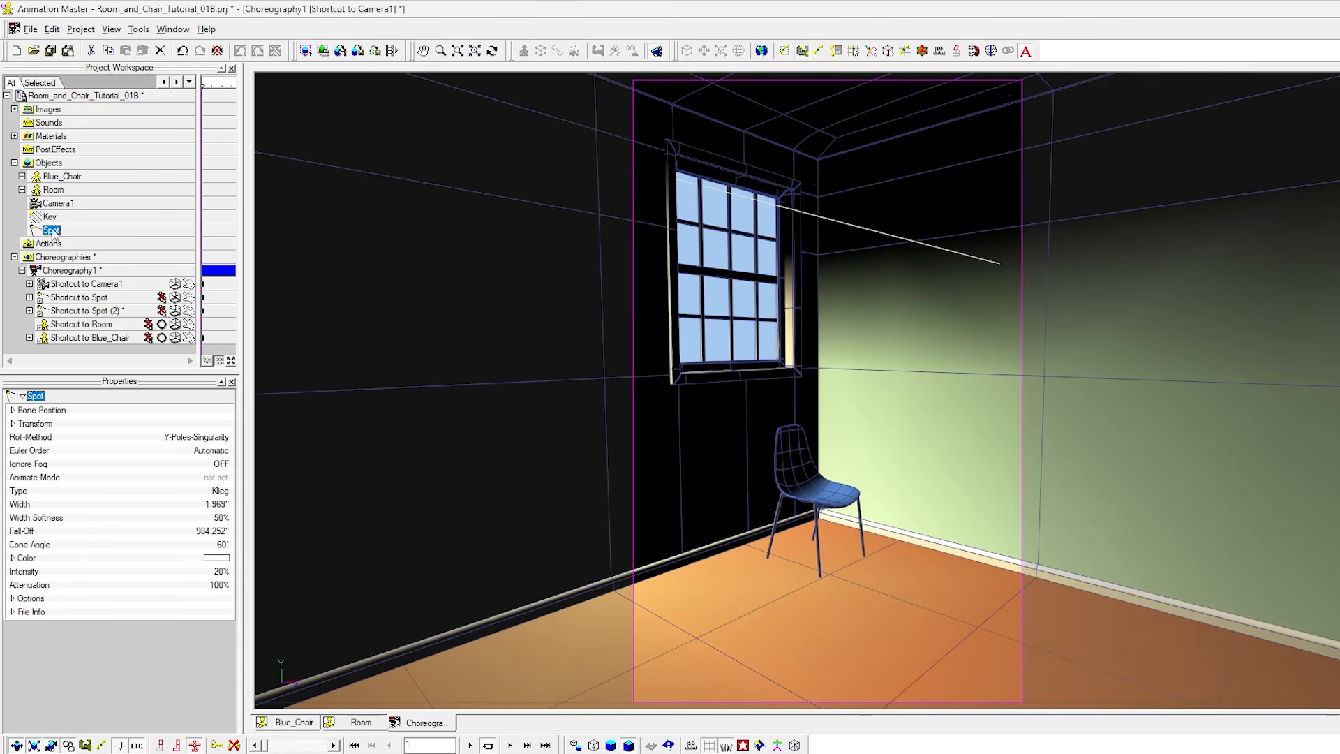
click(83, 311)
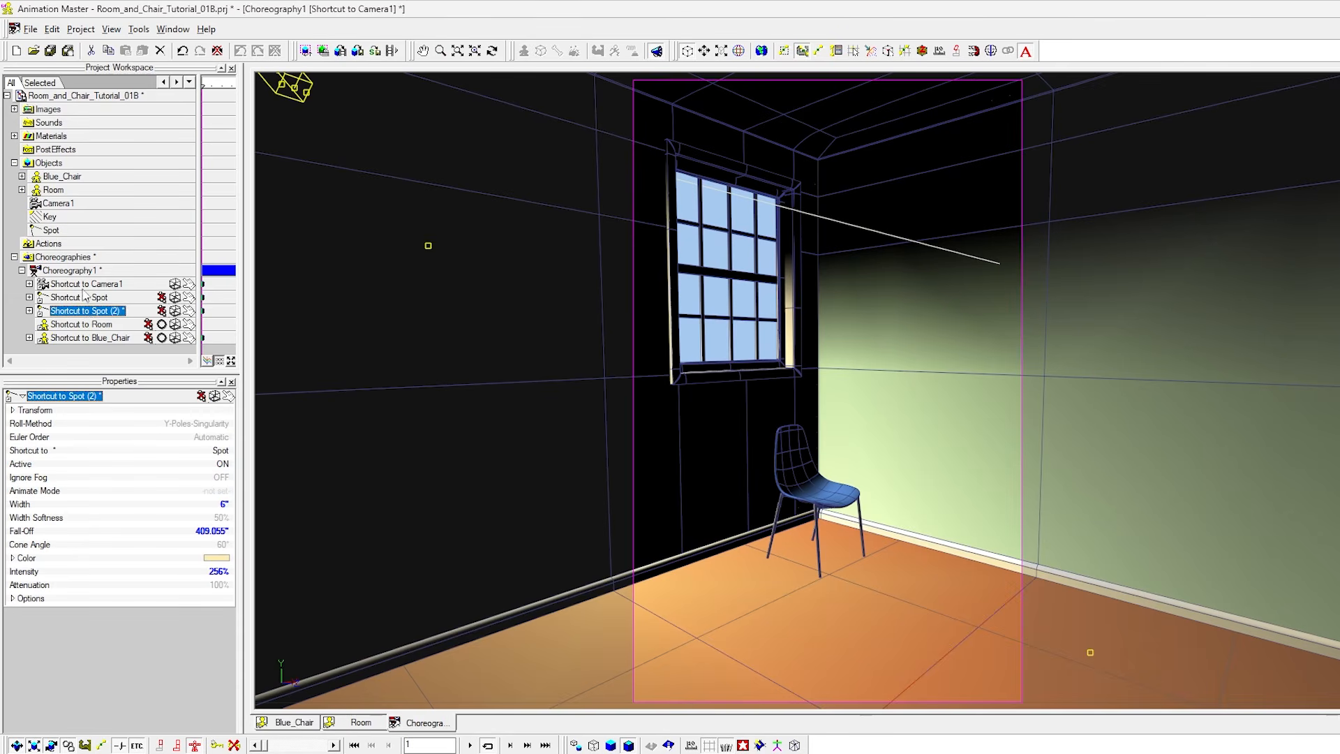
click(80, 297)
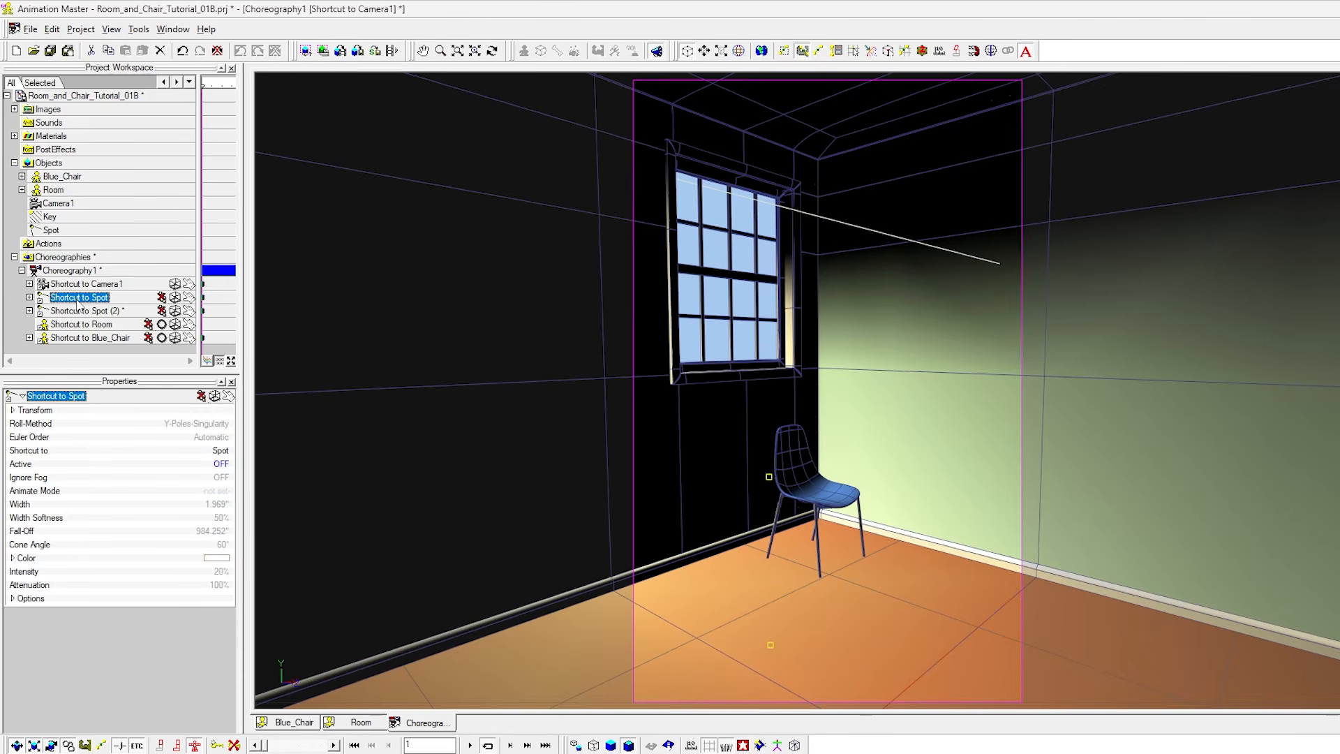
key(Delete)
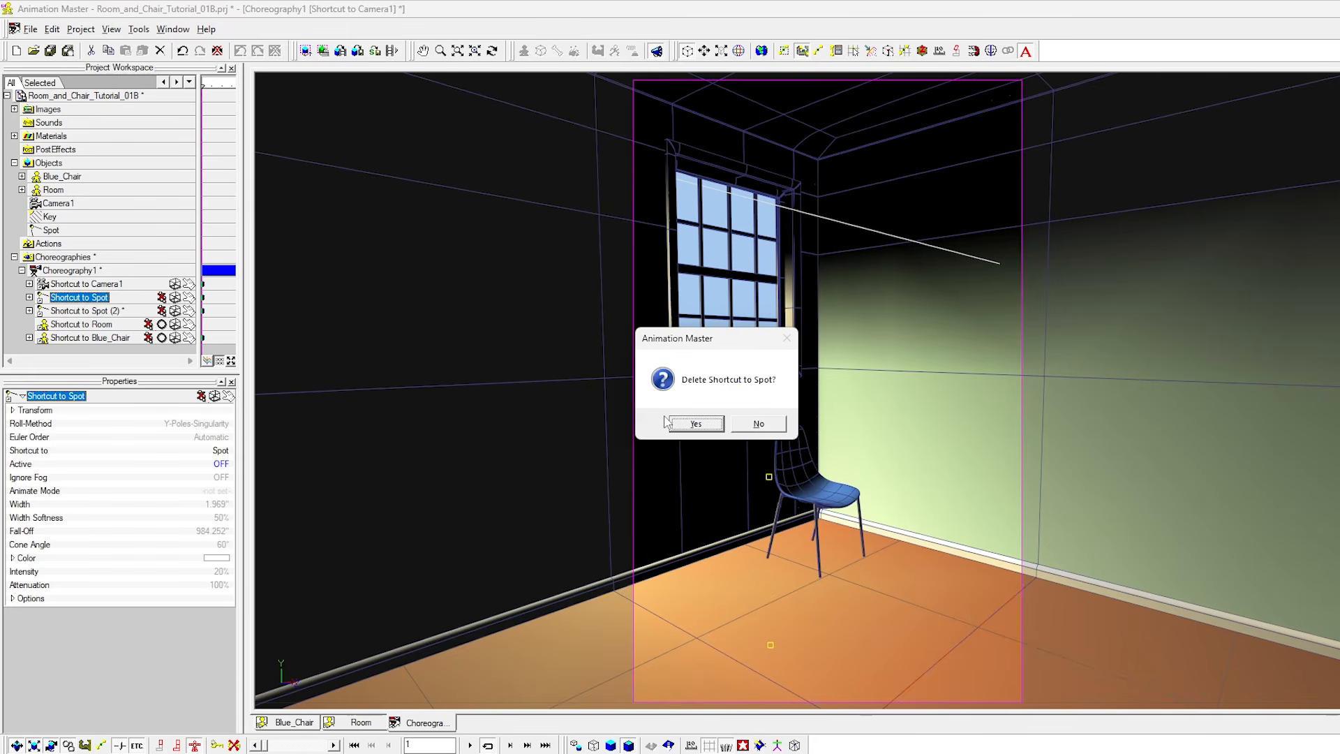
click(696, 424)
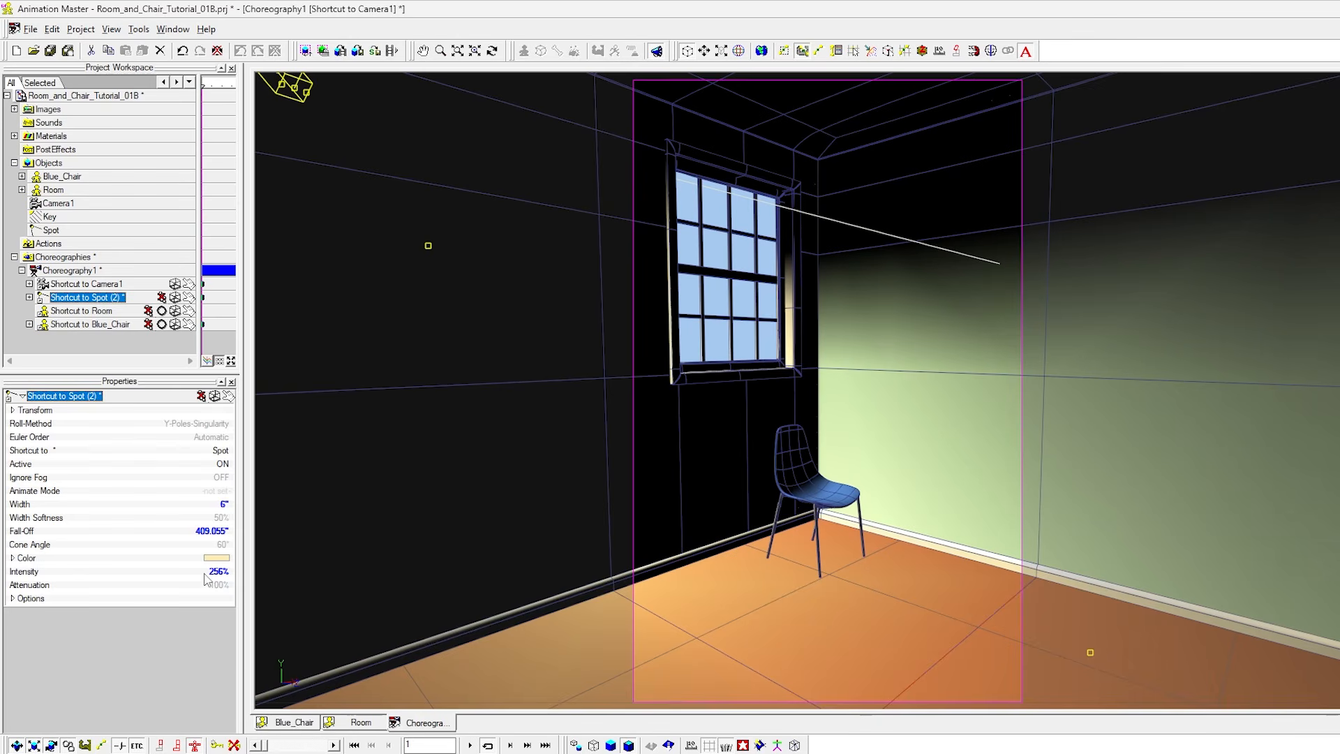
Switch the Spot light shortcut's cast shadows to Raytraced and turn its Specularity on.
click(13, 599)
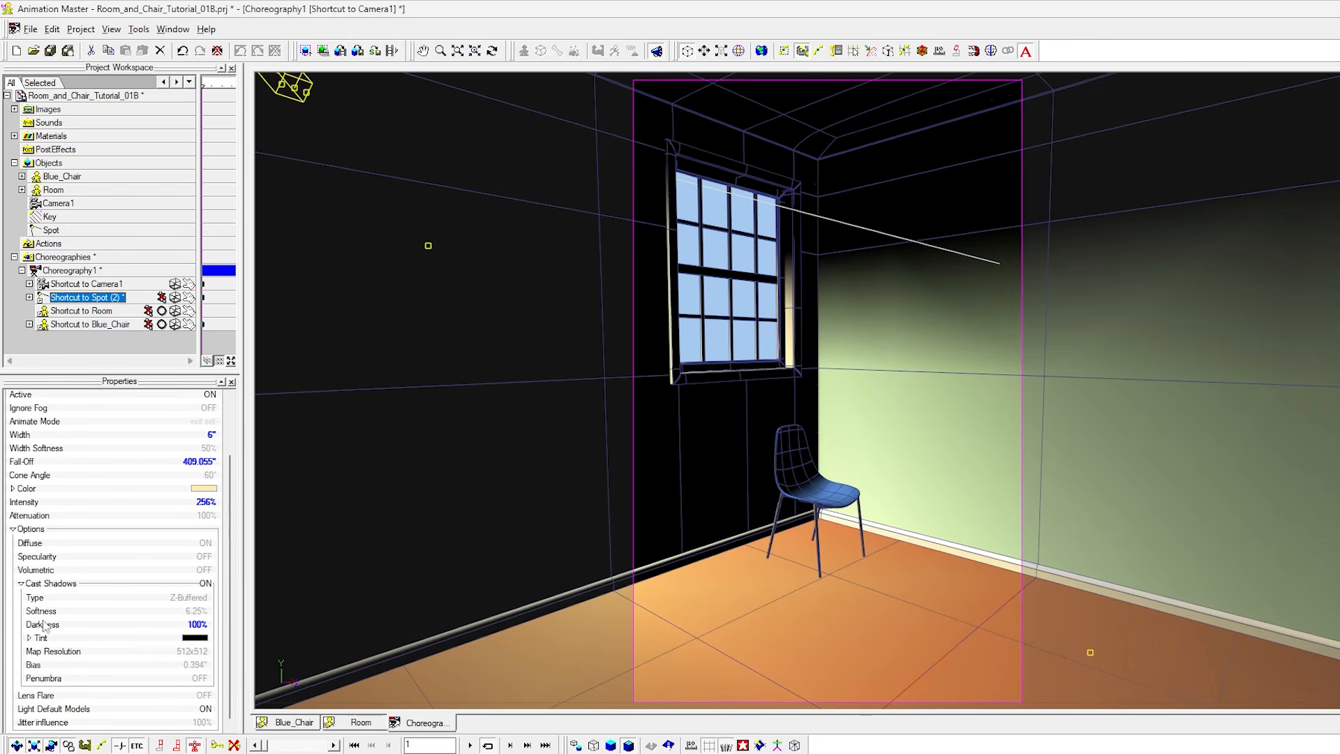
click(203, 598)
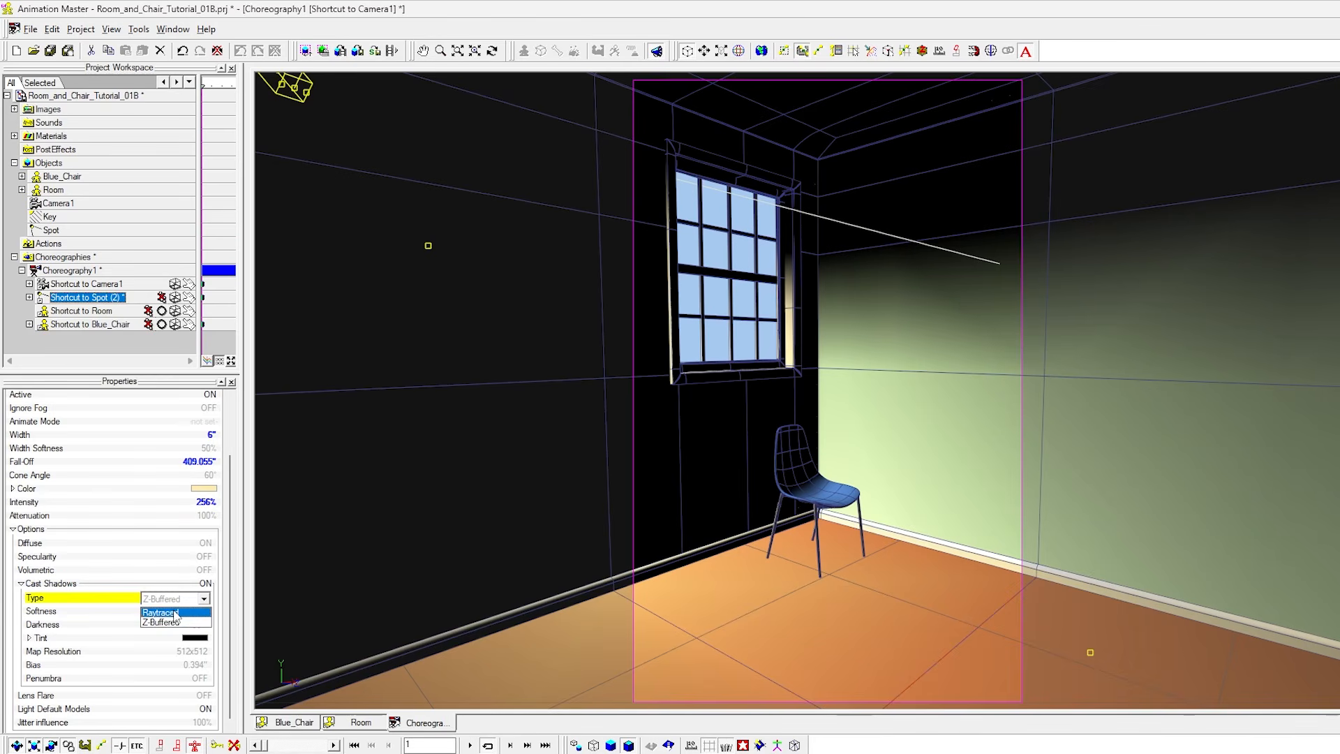
click(180, 622)
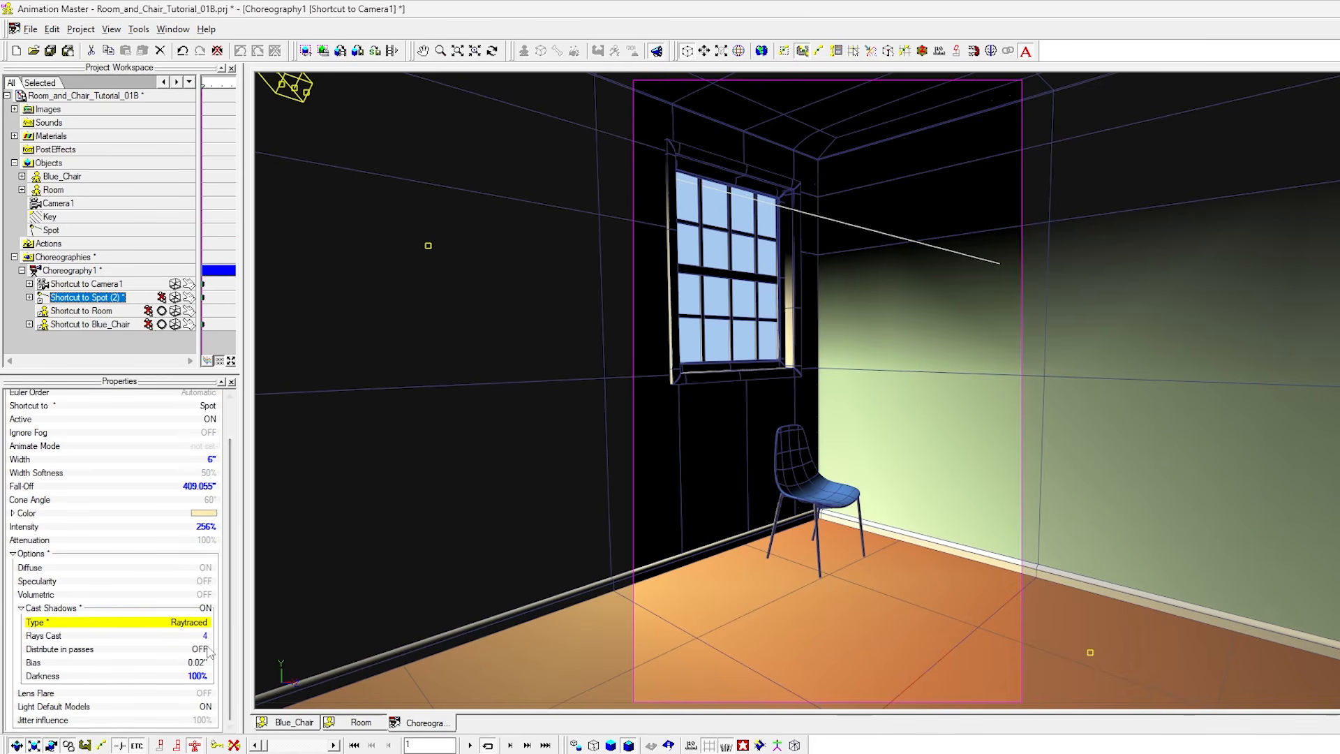
click(208, 583)
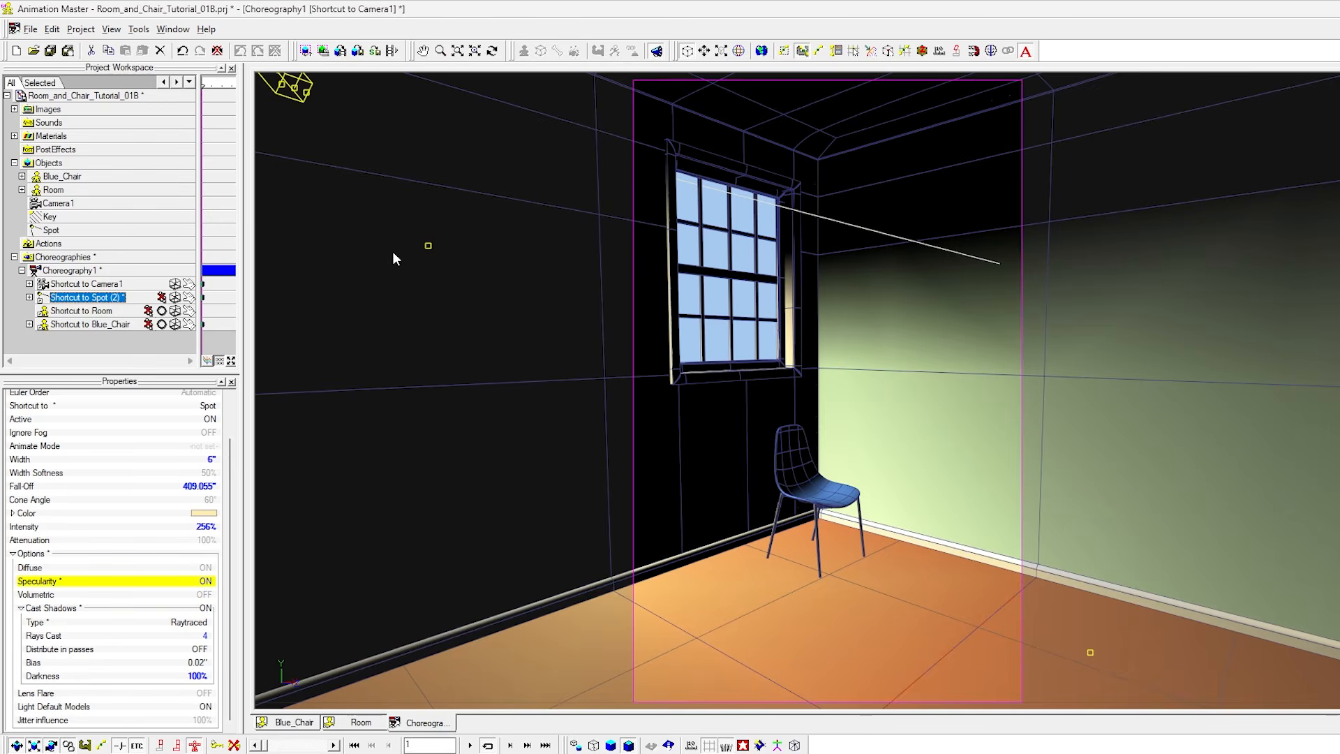
Select Choreography1 and test-render the area inside the camera frame with radiosity on.
click(67, 270)
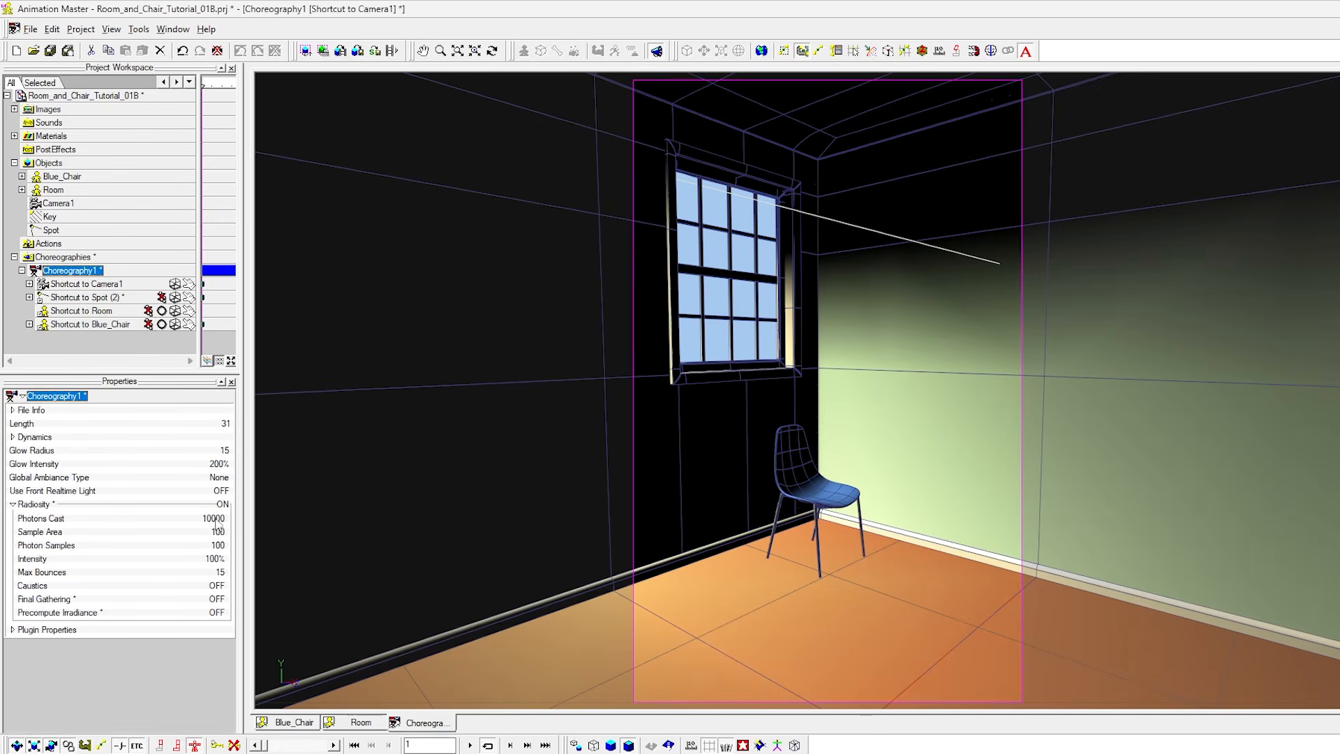
key(ctrl+q)
mouse_move(641, 83)
mouse_down()
mouse_move(831, 384)
mouse_move(989, 684)
mouse_move(1020, 697)
mouse_up()
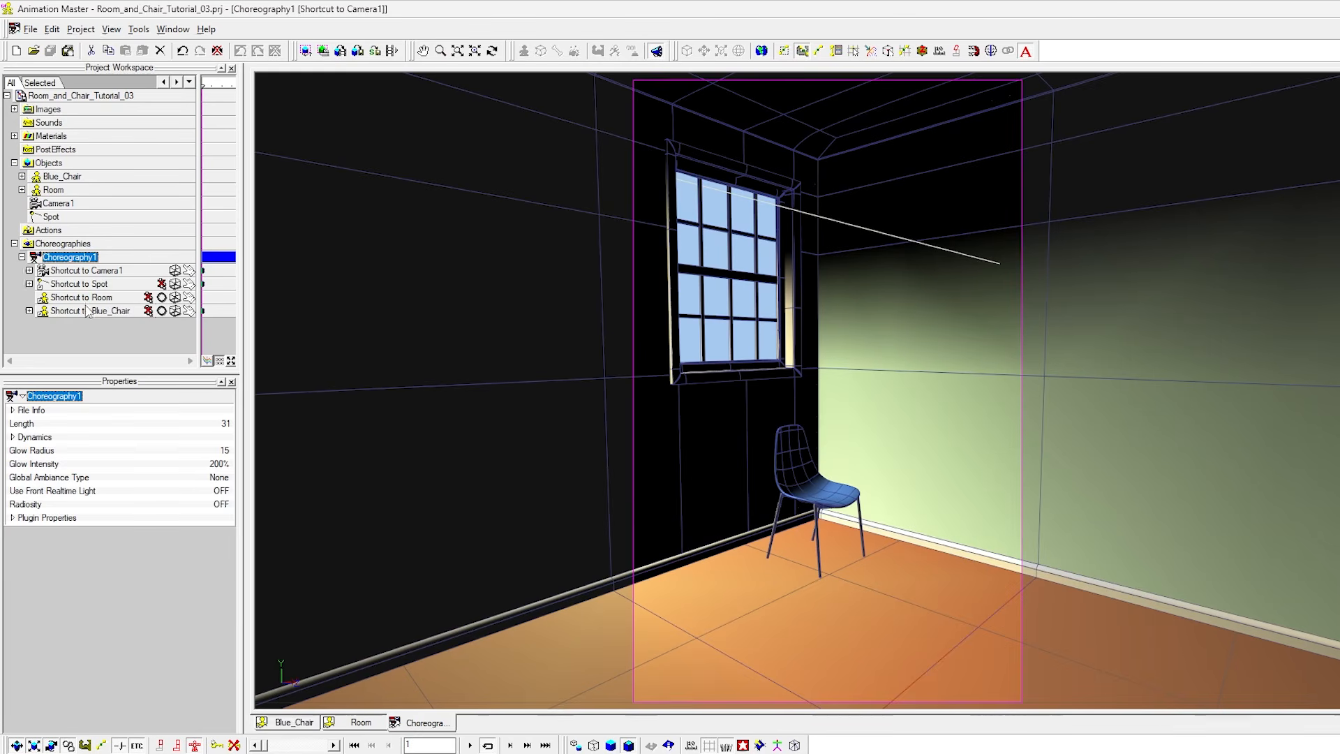
Test-render the camera frame with the Spot light shortcut selected and tilt the light to an X rotation of 65.115.
click(76, 285)
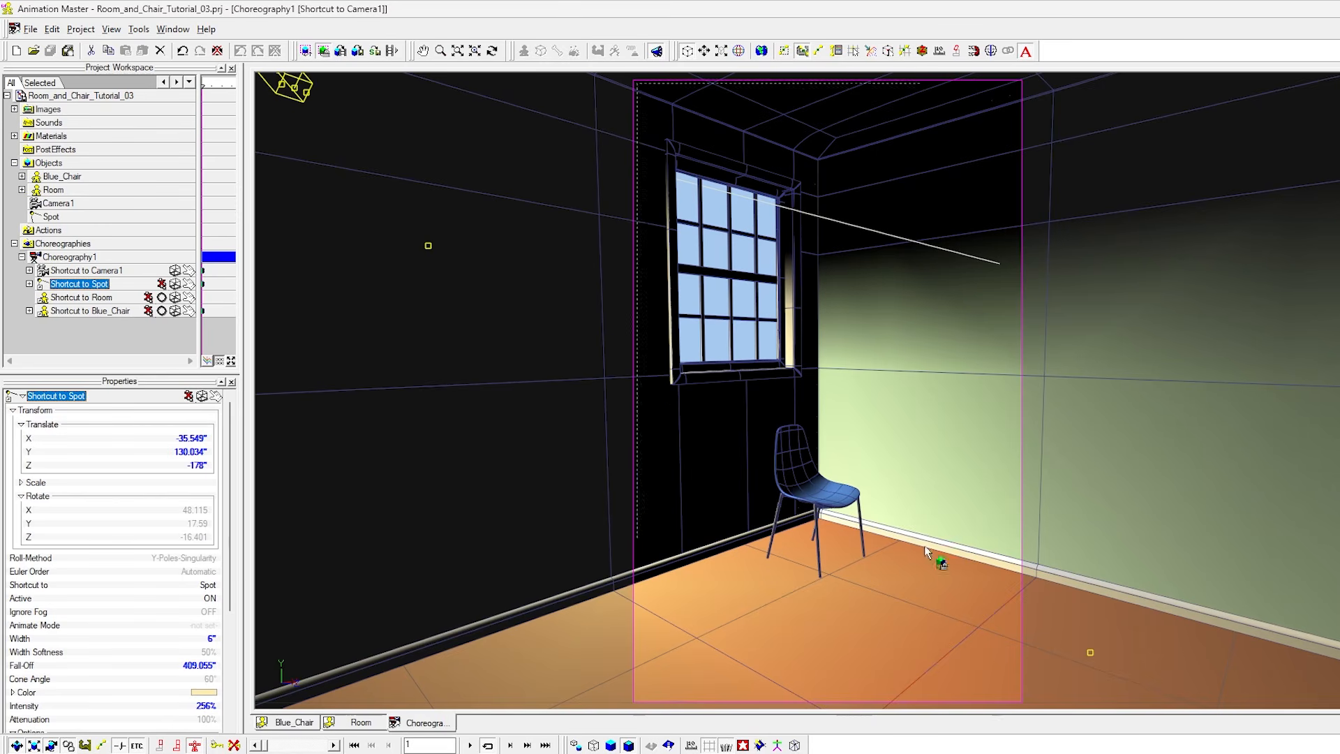
drag(1022, 686, 1025, 698)
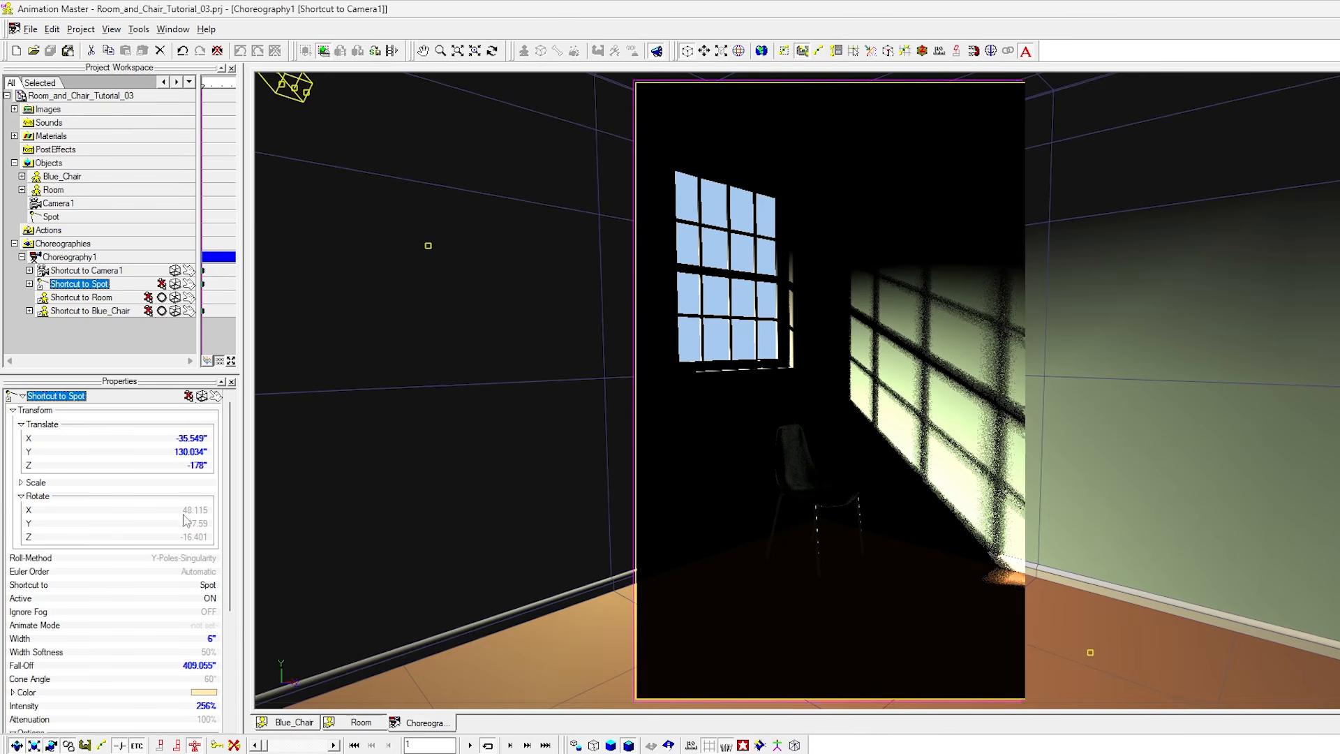
drag(191, 511, 203, 512)
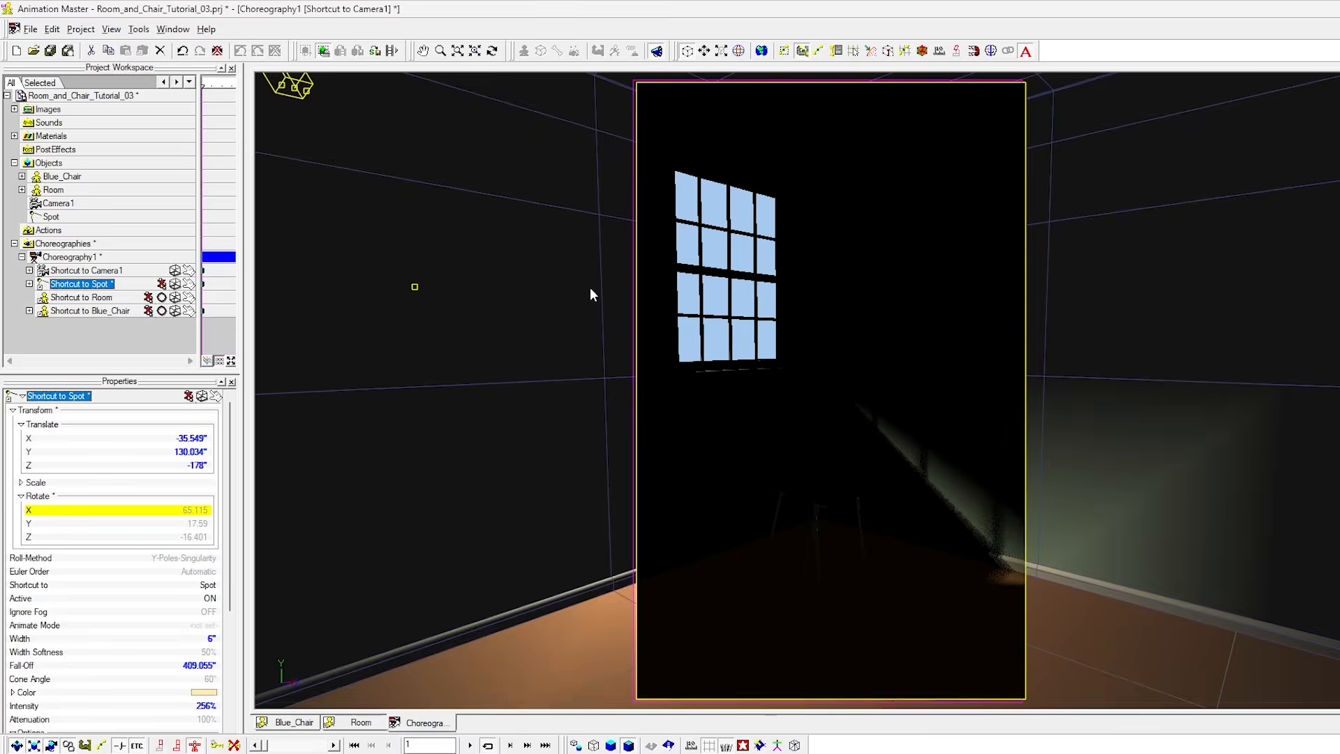
key(Escape)
Reduce the Spot light's Width Softness to 3%.
key(5)
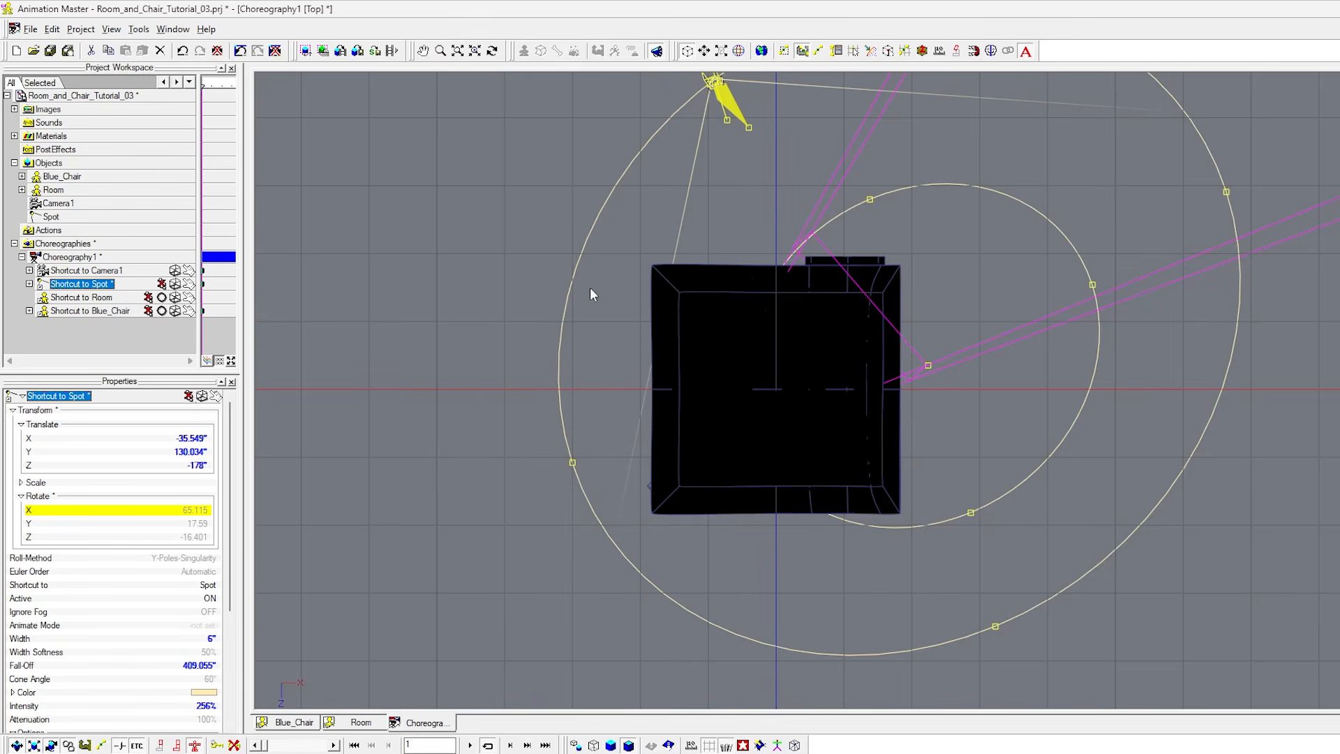
scroll(766, 235, down, 3)
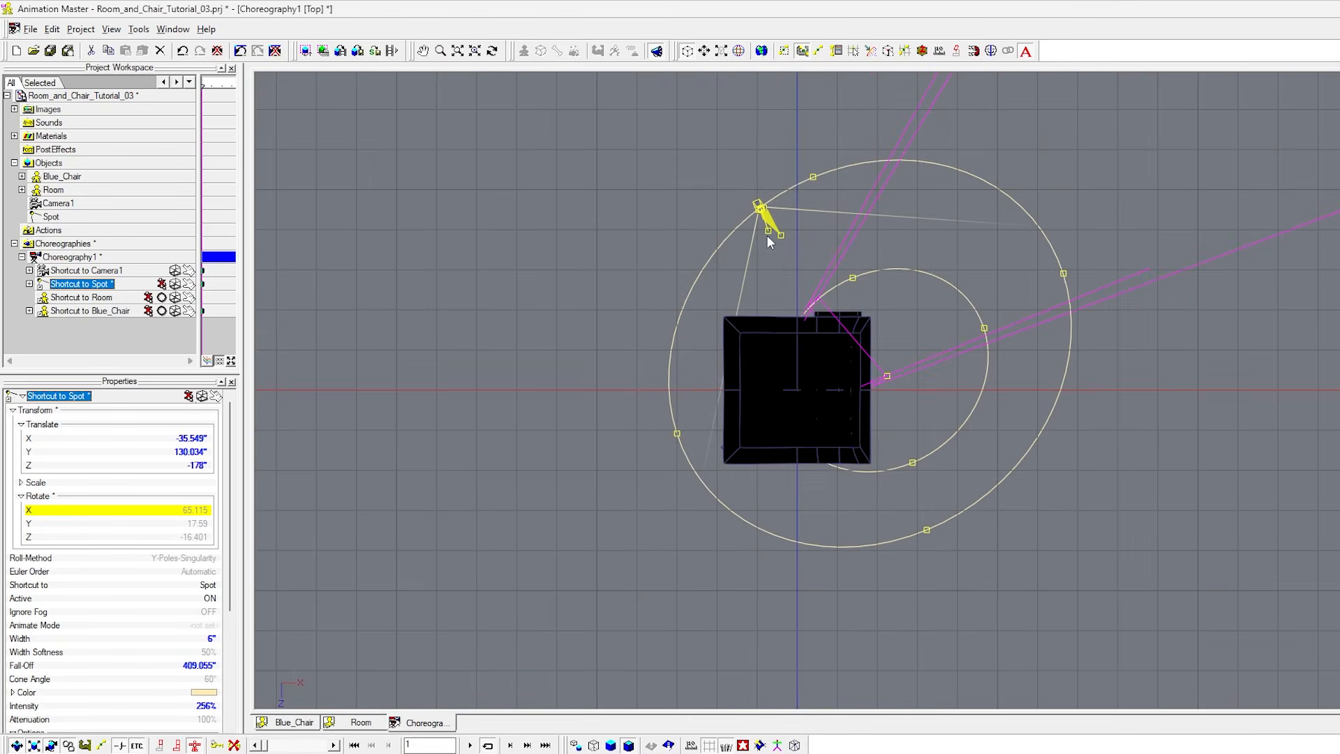
key(3)
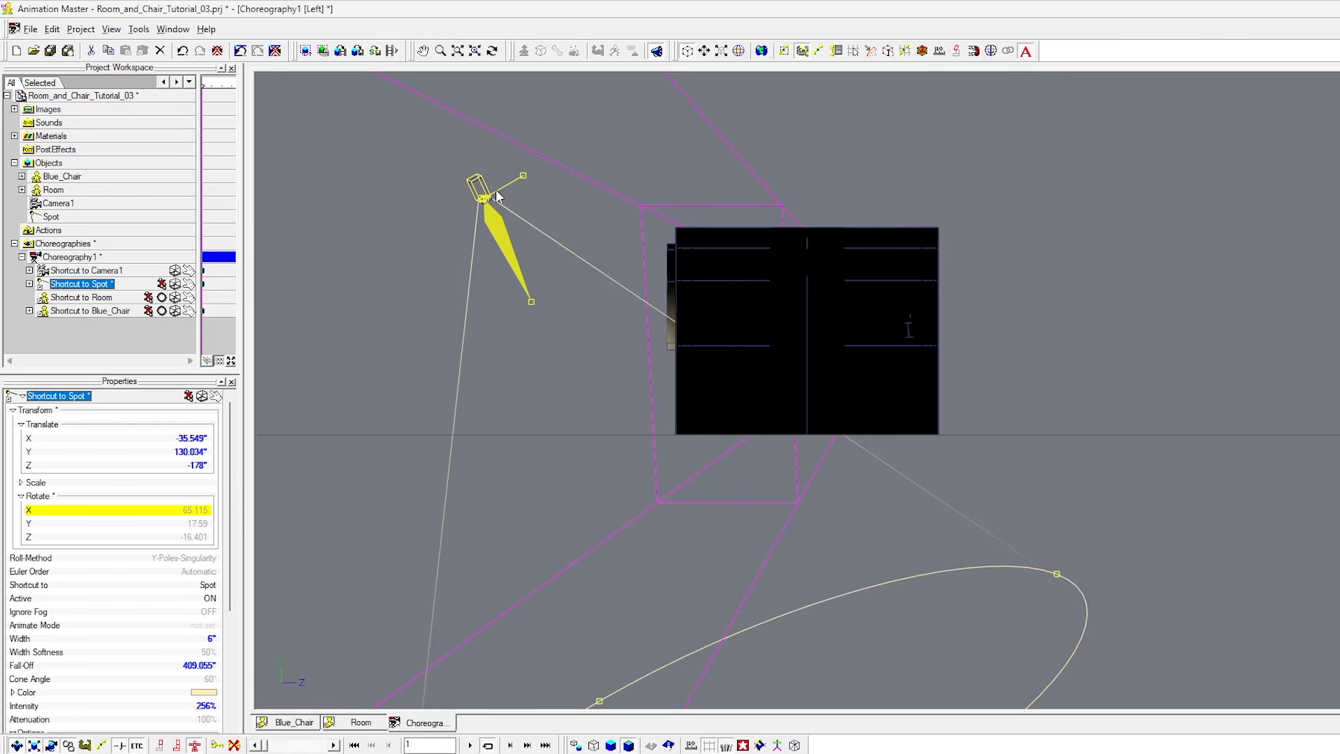
scroll(706, 372, down, 3)
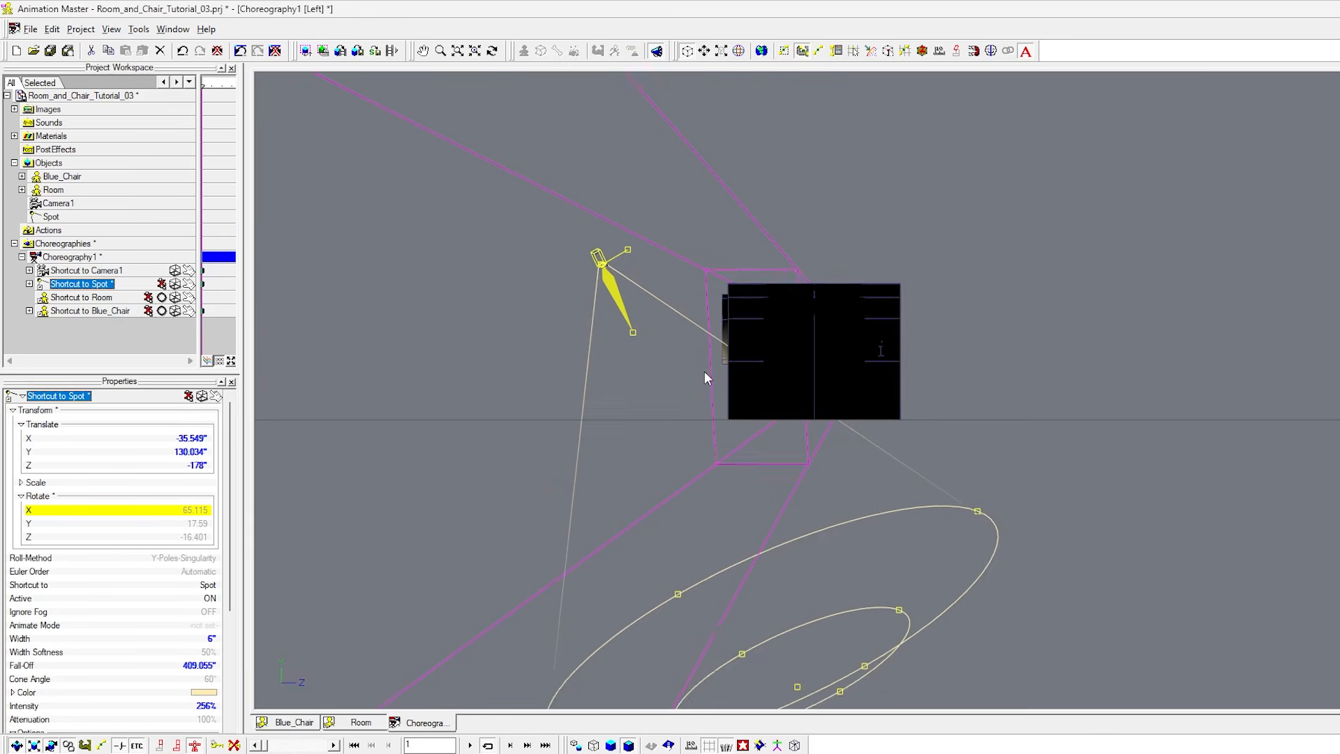
drag(886, 574, 953, 505)
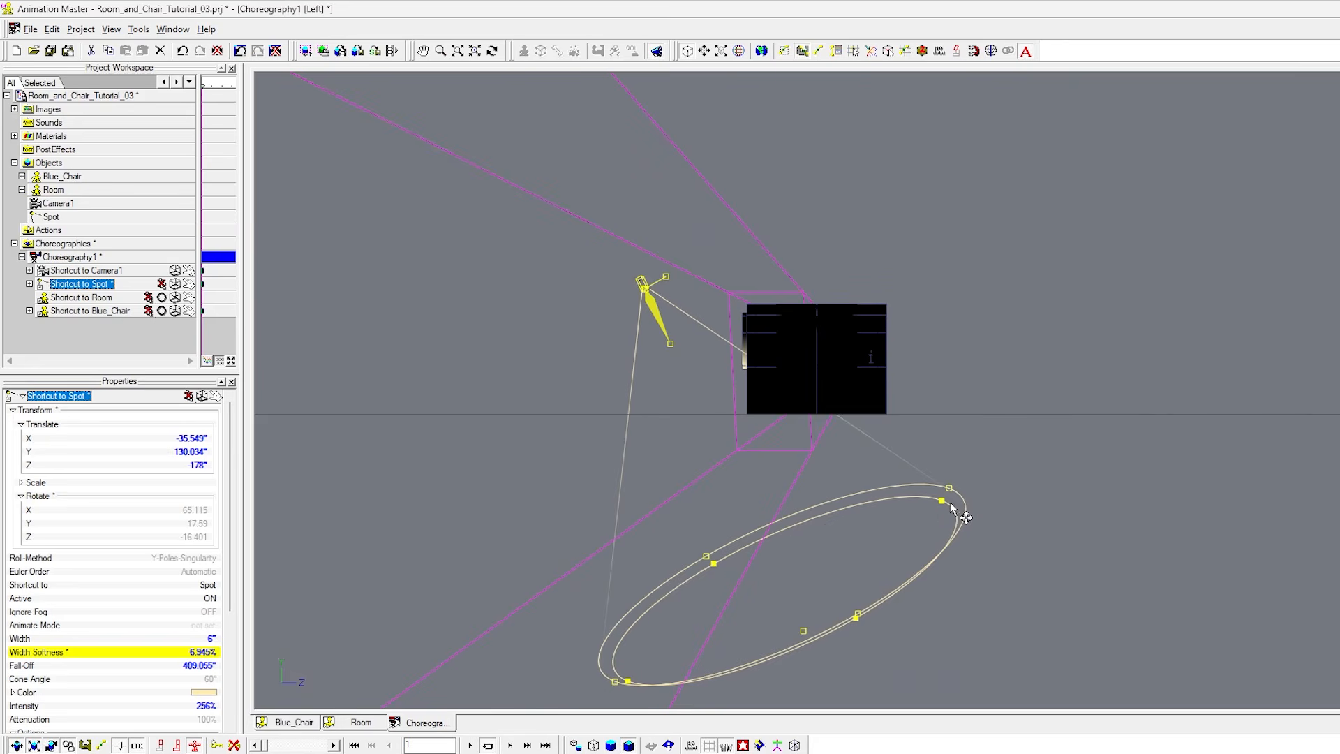
click(207, 655)
text(3)
key(Return)
Raise the Spot light above the room to about X -52", Y 225" and Z -127".
drag(637, 292, 721, 210)
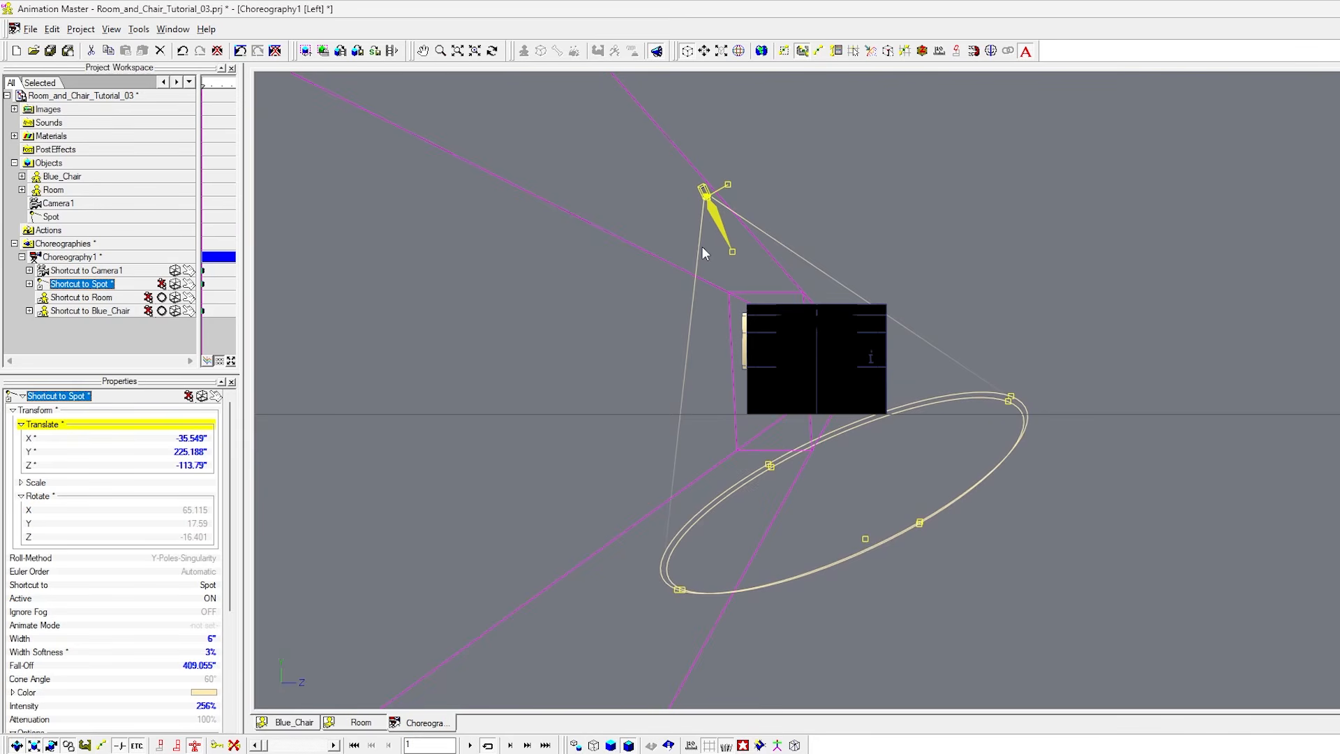
key(5)
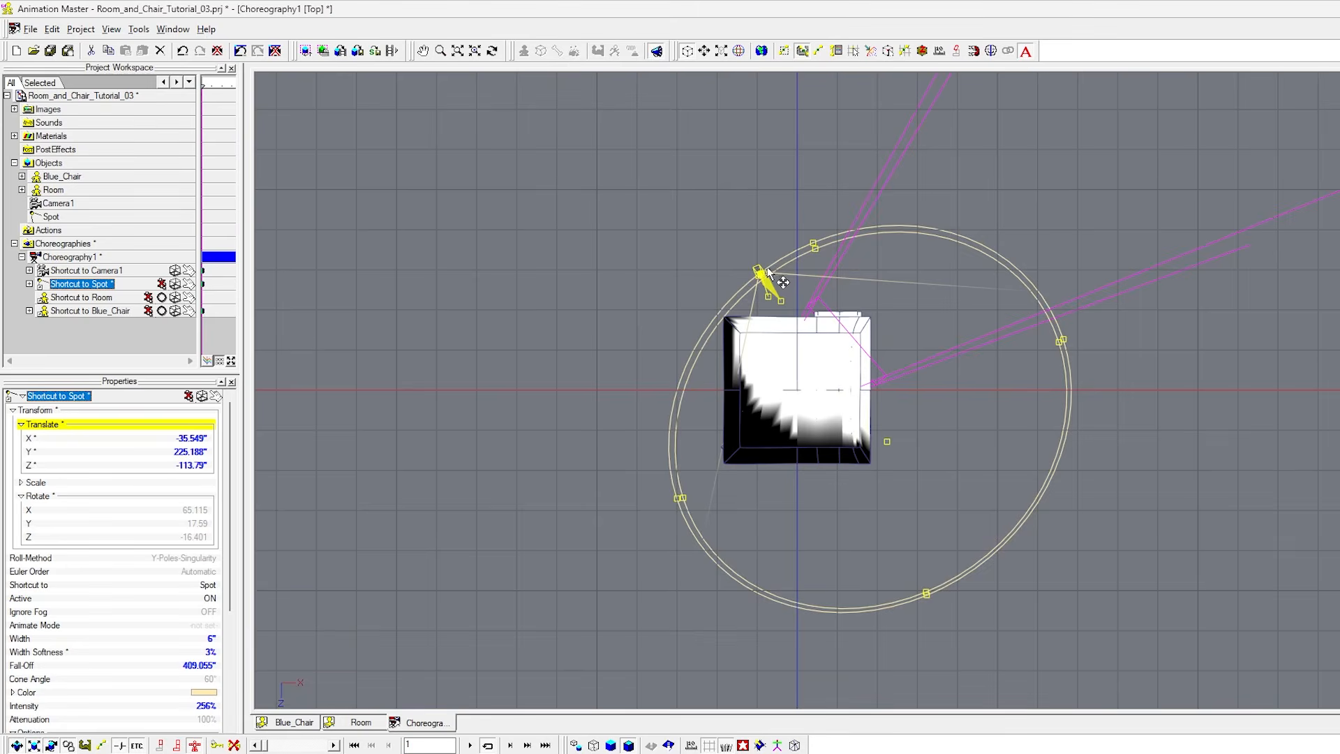
drag(777, 282, 759, 270)
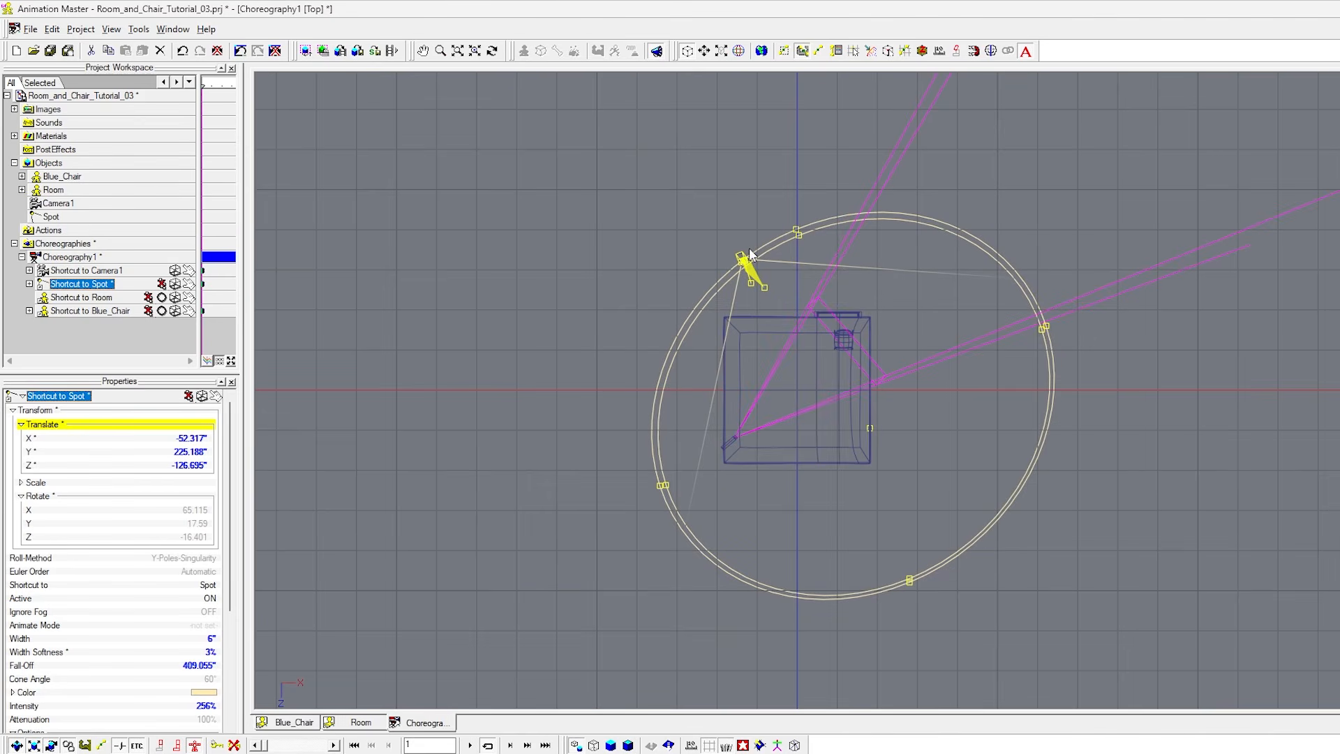
Move the Spot light far away from the room, to about X -218", Y 772" and Z -689".
key(3)
middle_drag(745, 252, 700, 365)
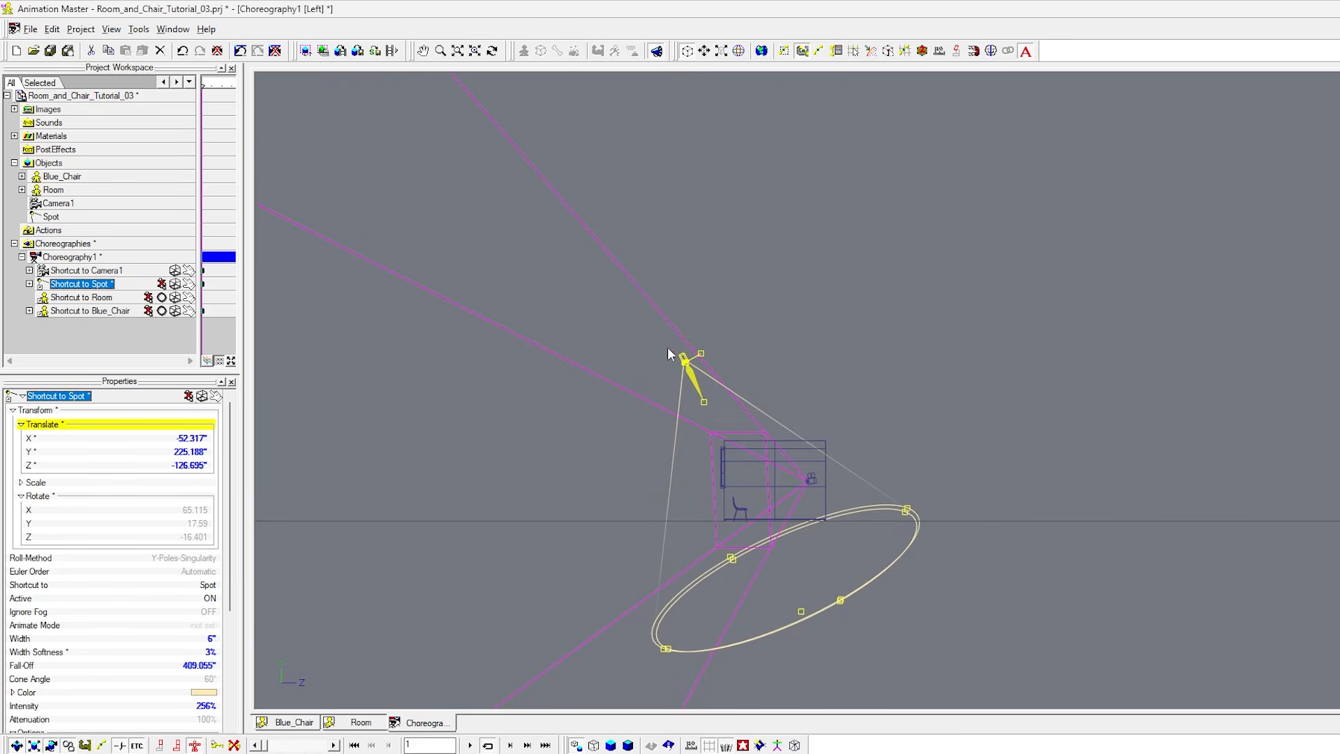
scroll(695, 375, up, 1)
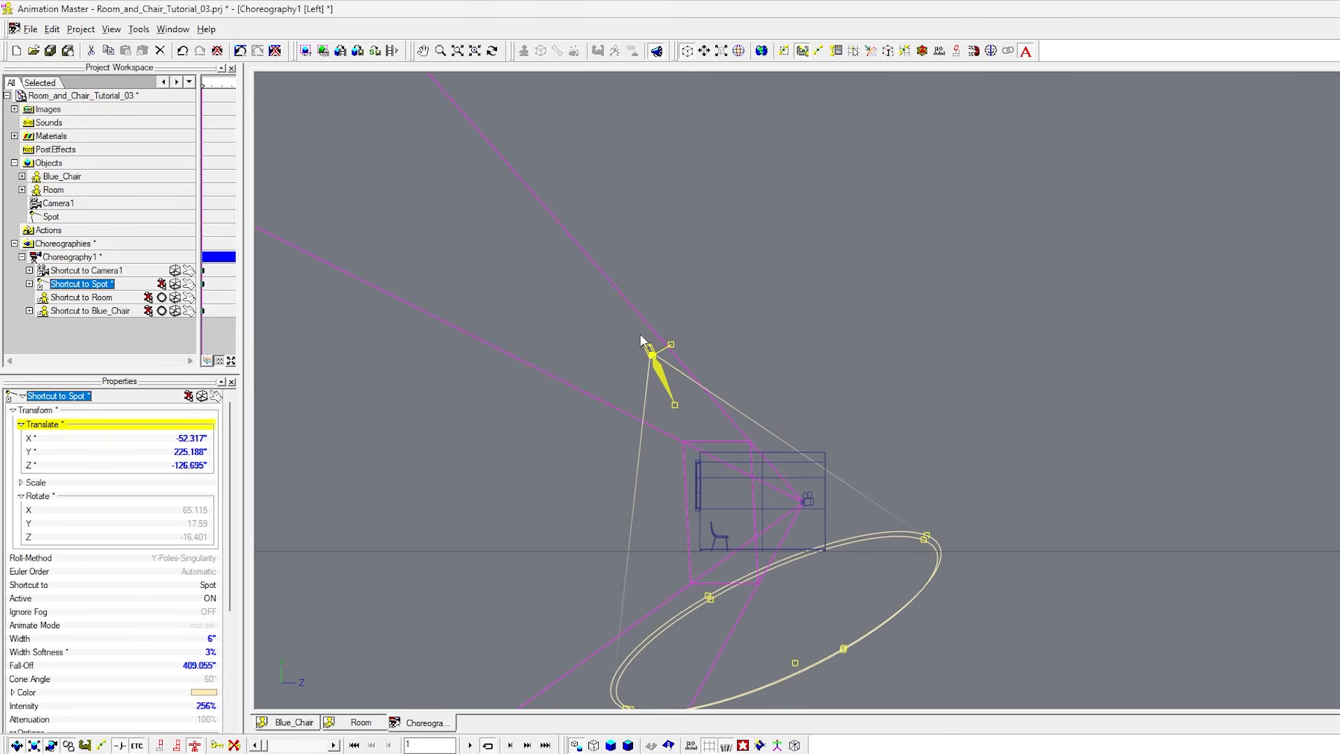
scroll(624, 303, down, 1)
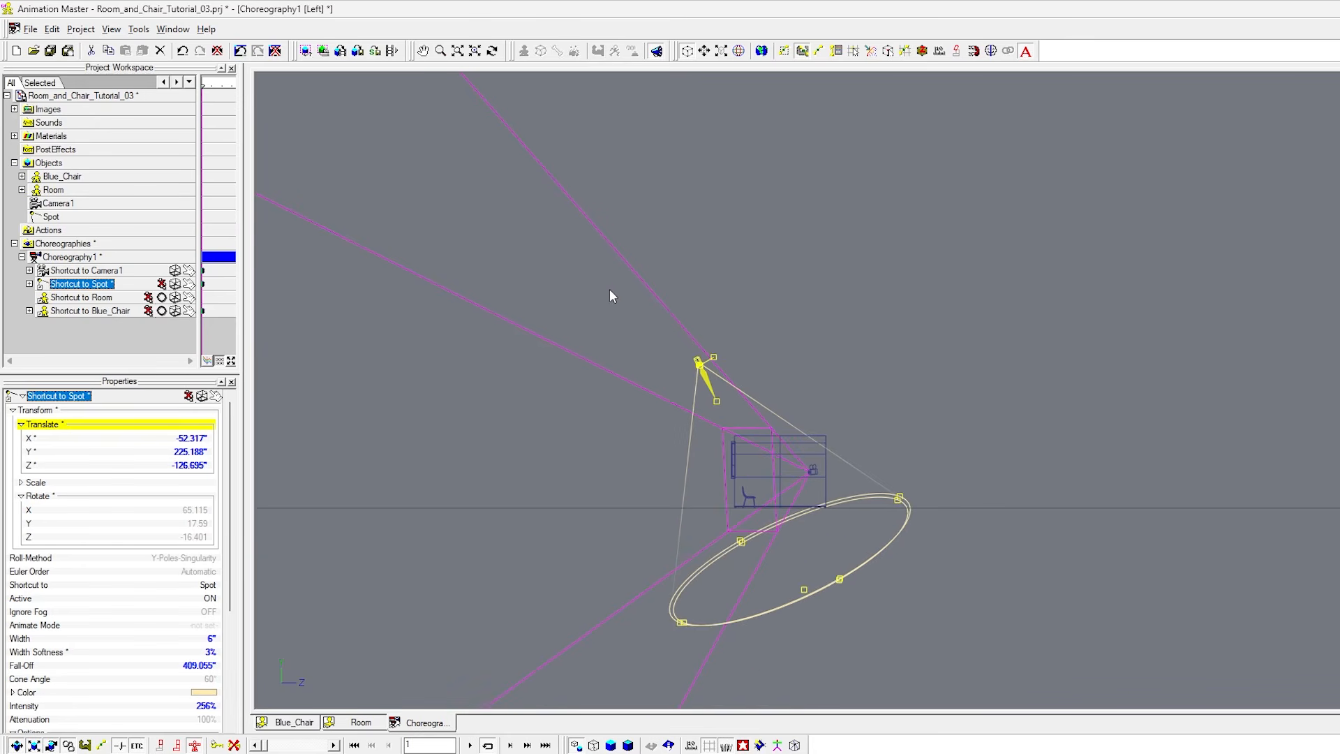
scroll(611, 289, down, 2)
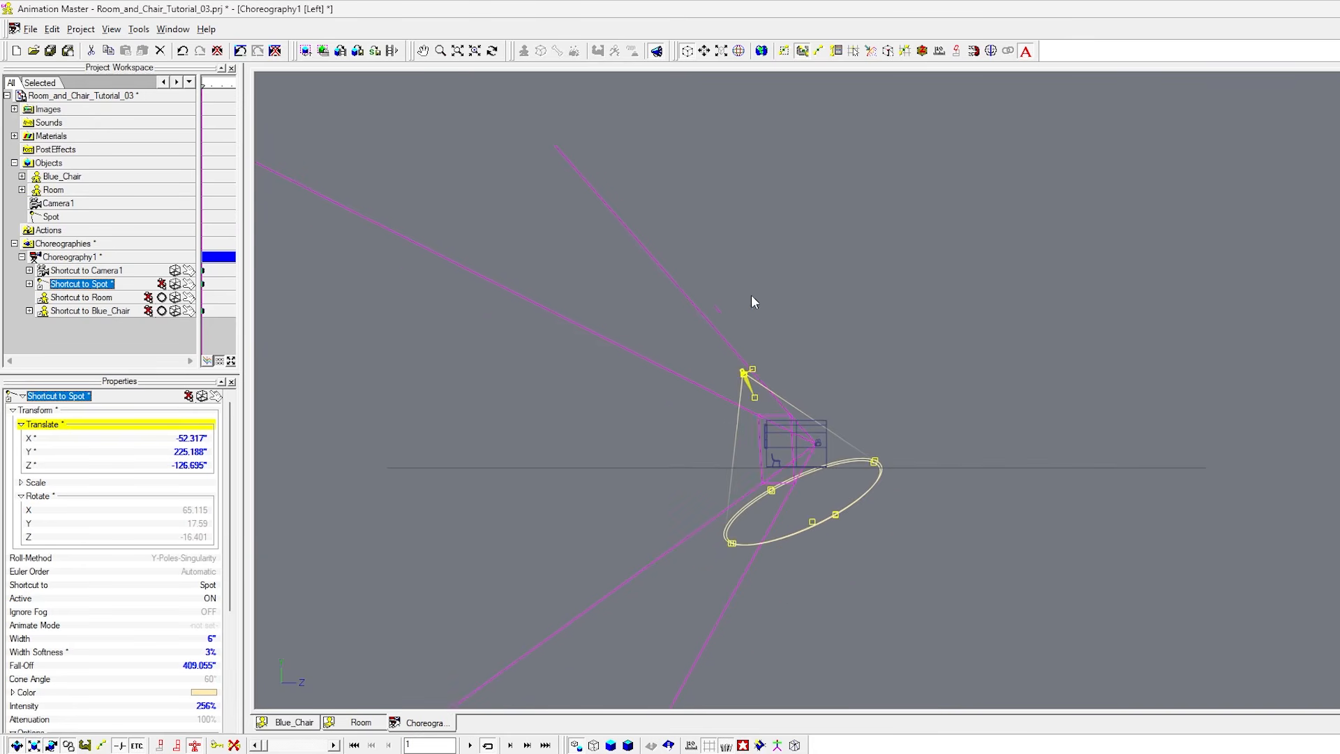
drag(744, 375, 516, 146)
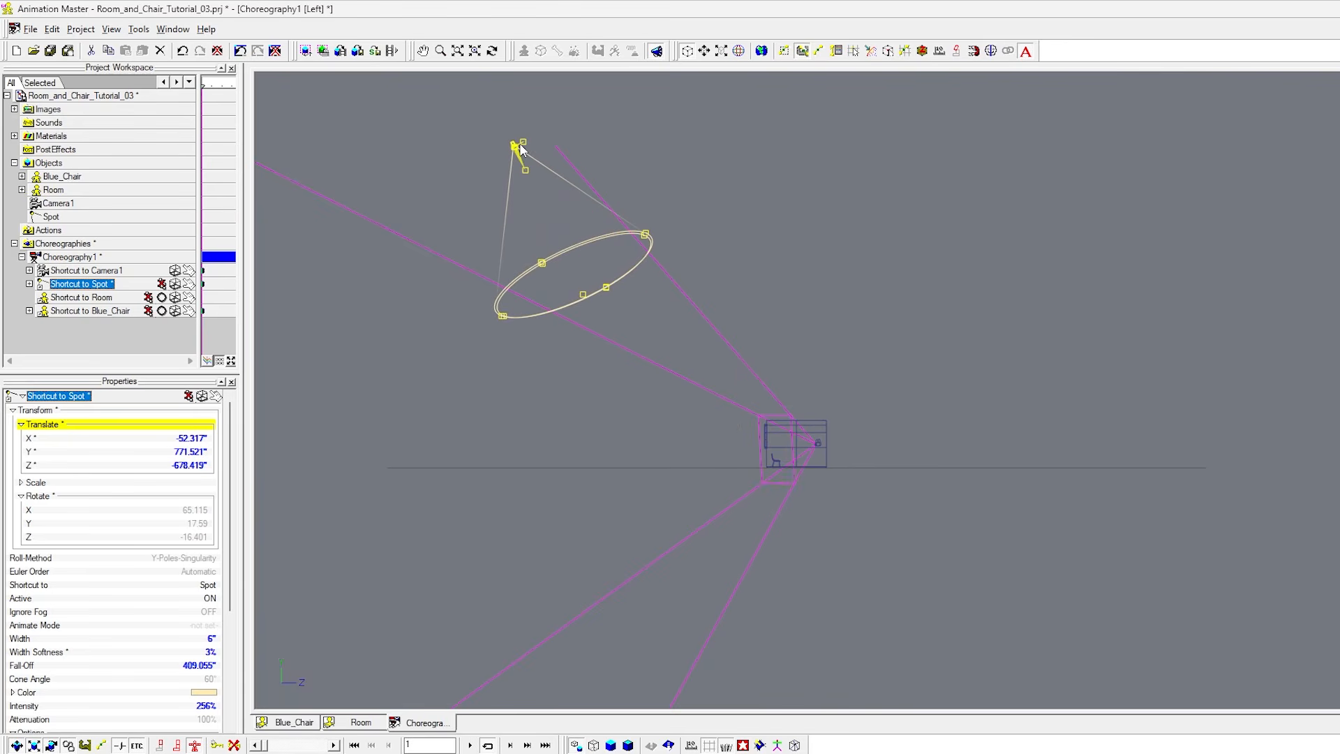
key(5)
scroll(530, 170, down, 4)
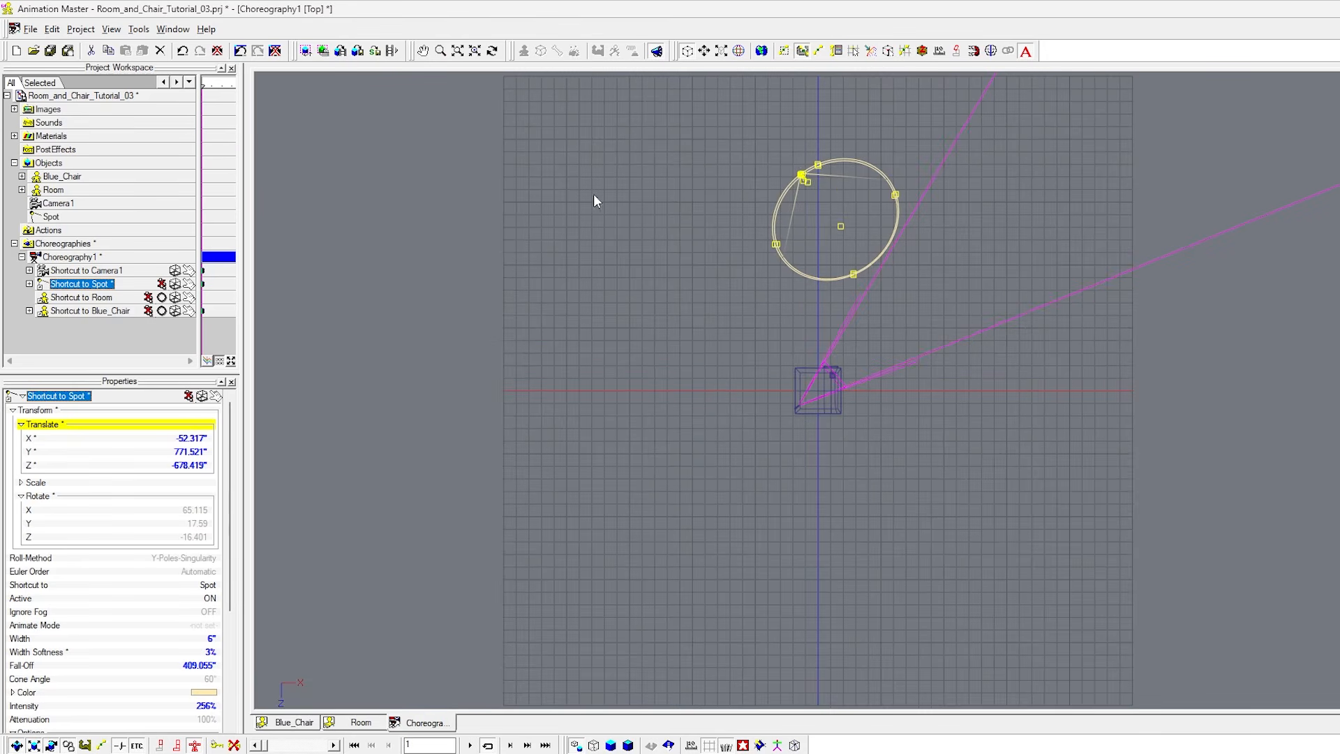
drag(763, 171, 745, 172)
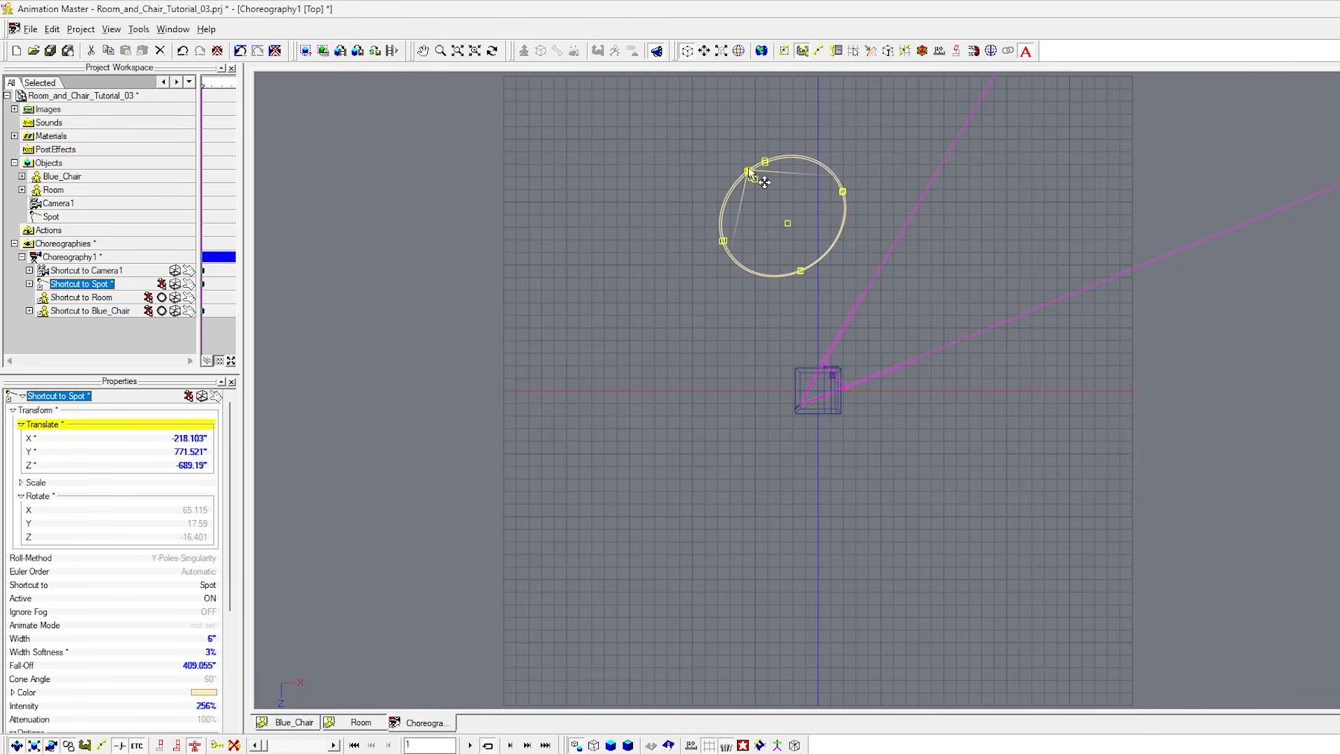
Extend the Spot light's Fall-Off to about 1323" and narrow its Cone Angle to about 16.8°.
key(3)
drag(589, 300, 889, 561)
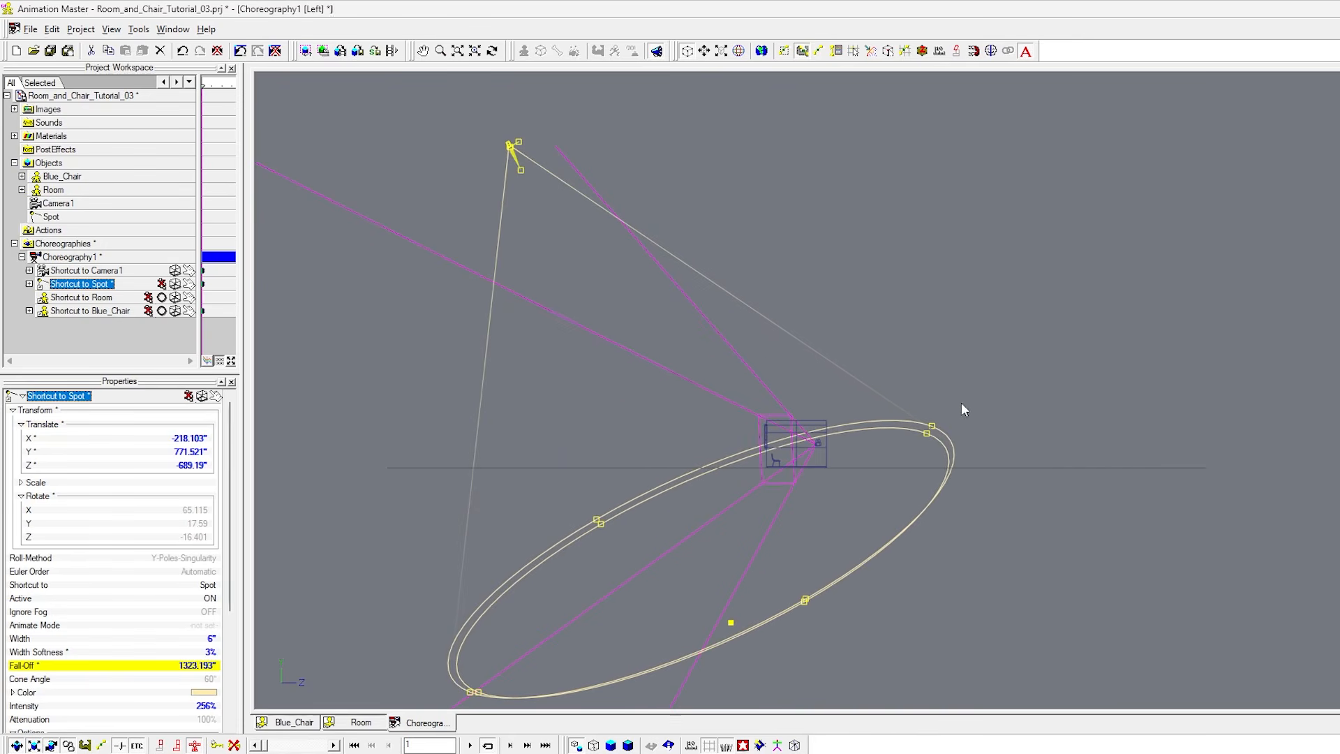
drag(933, 428, 788, 564)
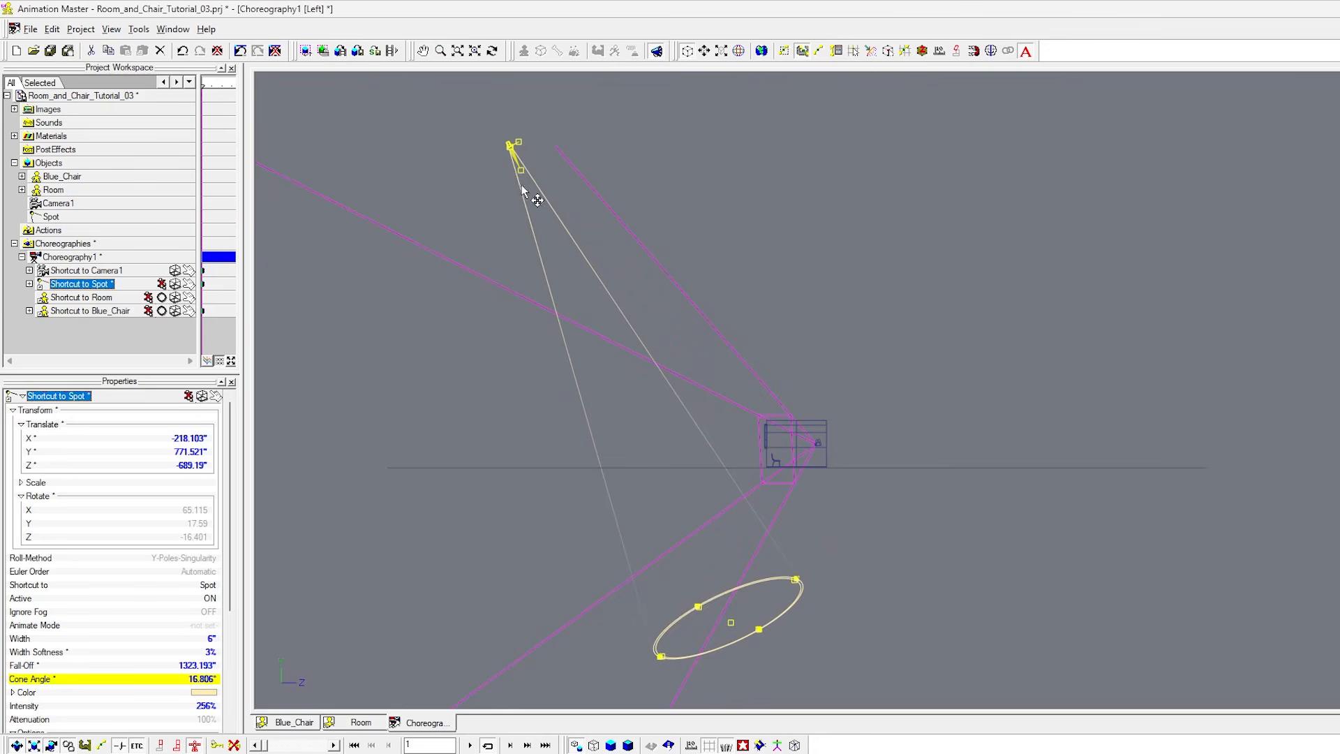
Aim the Spot light at the room from about Y 897", Z -829", with a Cone Angle of about 10.8° and Fall-Off of about 1793".
drag(531, 176, 454, 97)
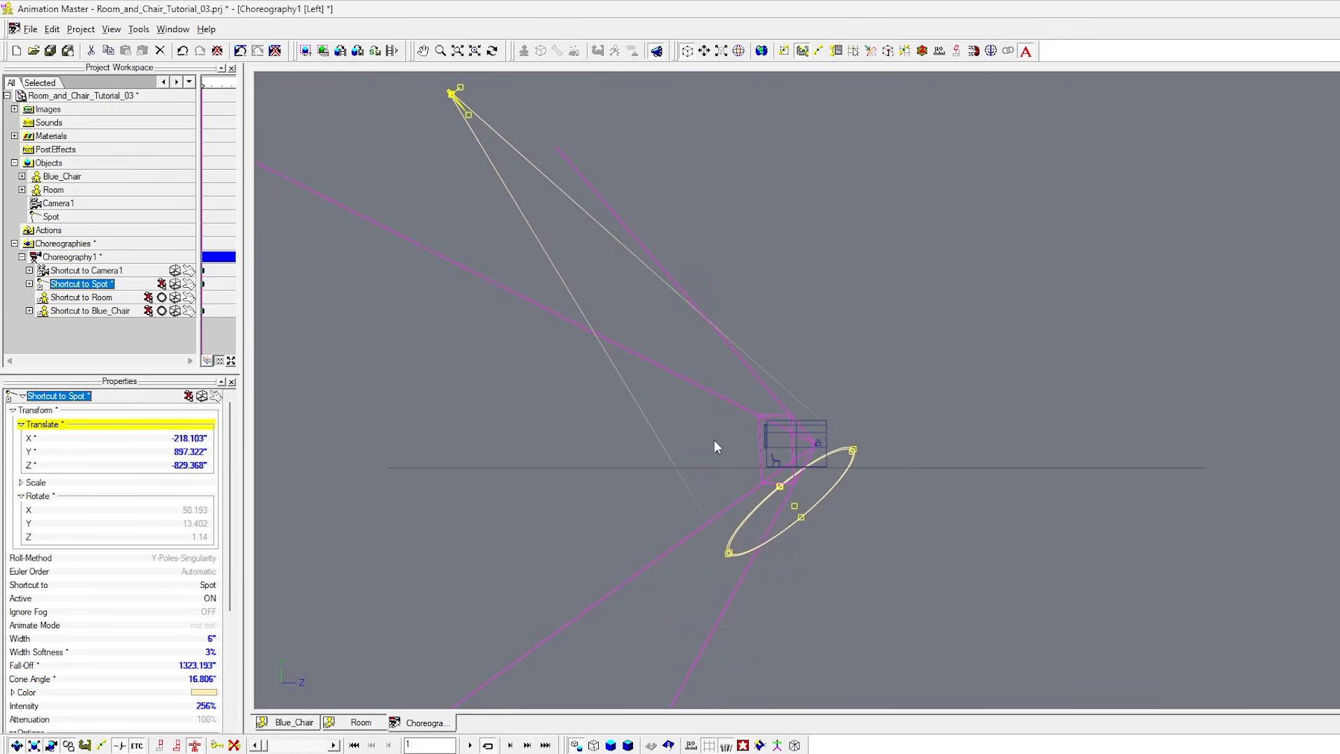
drag(854, 452, 847, 468)
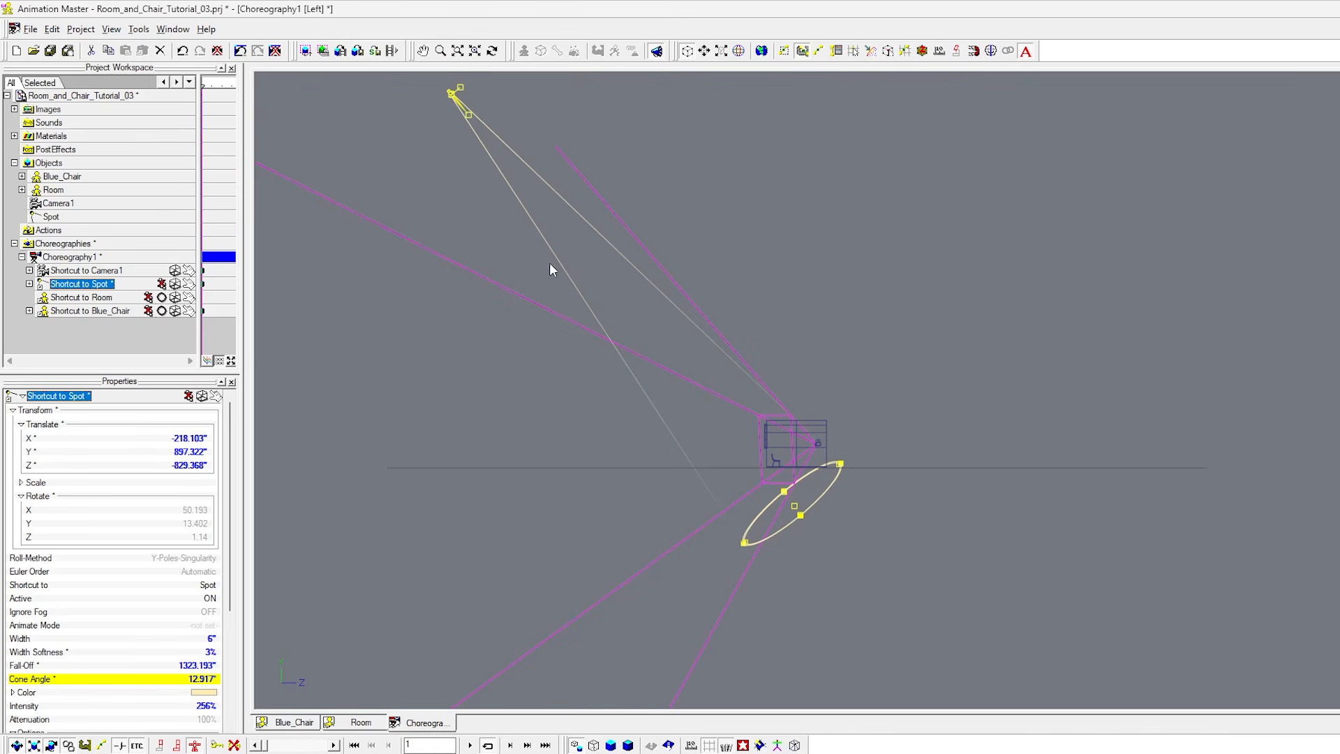
drag(843, 466, 971, 617)
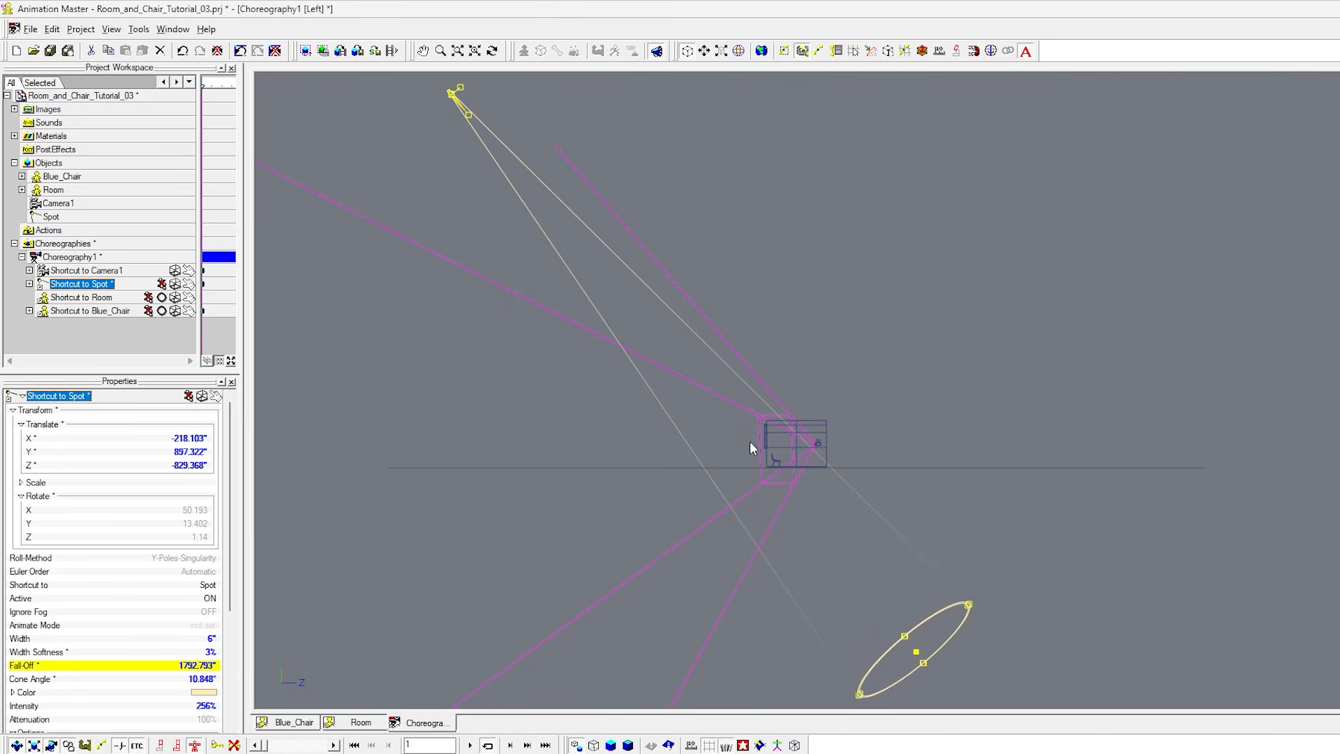
Shift the Spot light sideways to about X -295" and test-render the camera frame in the shaded camera view.
key(5)
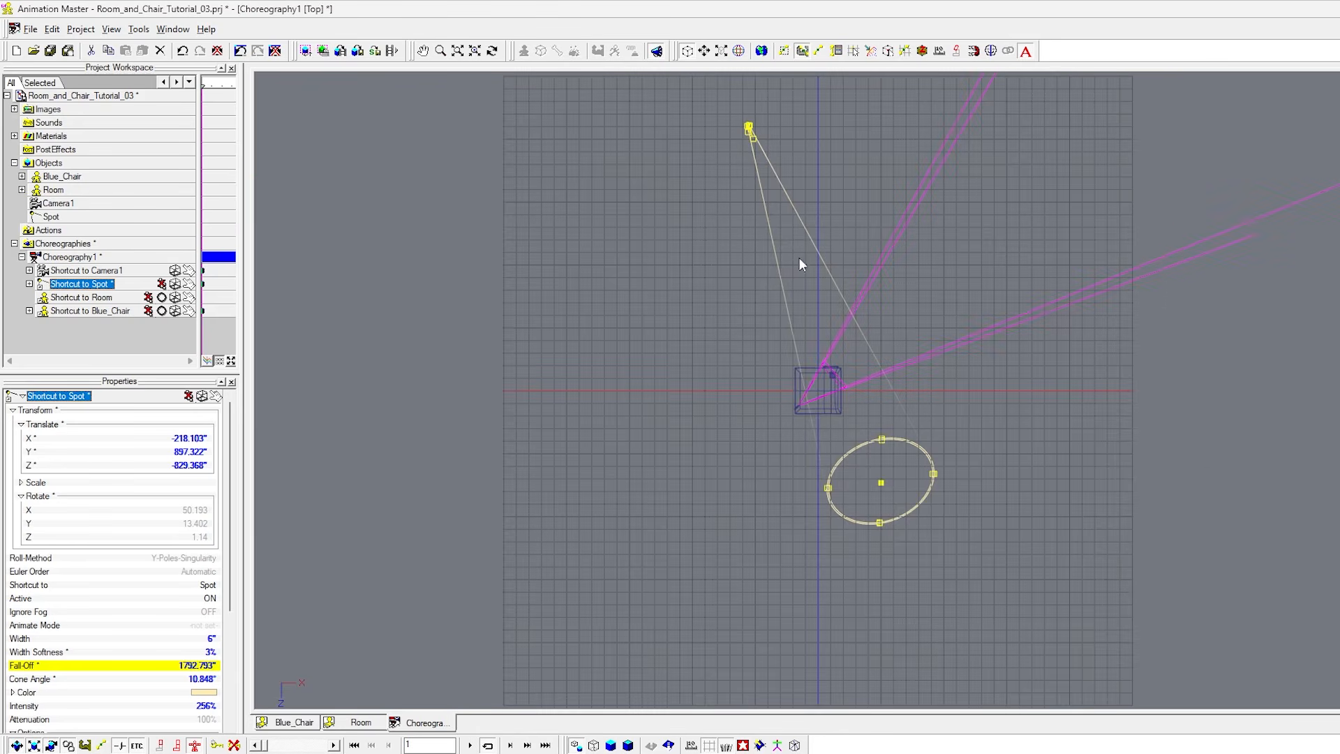
drag(749, 128, 723, 129)
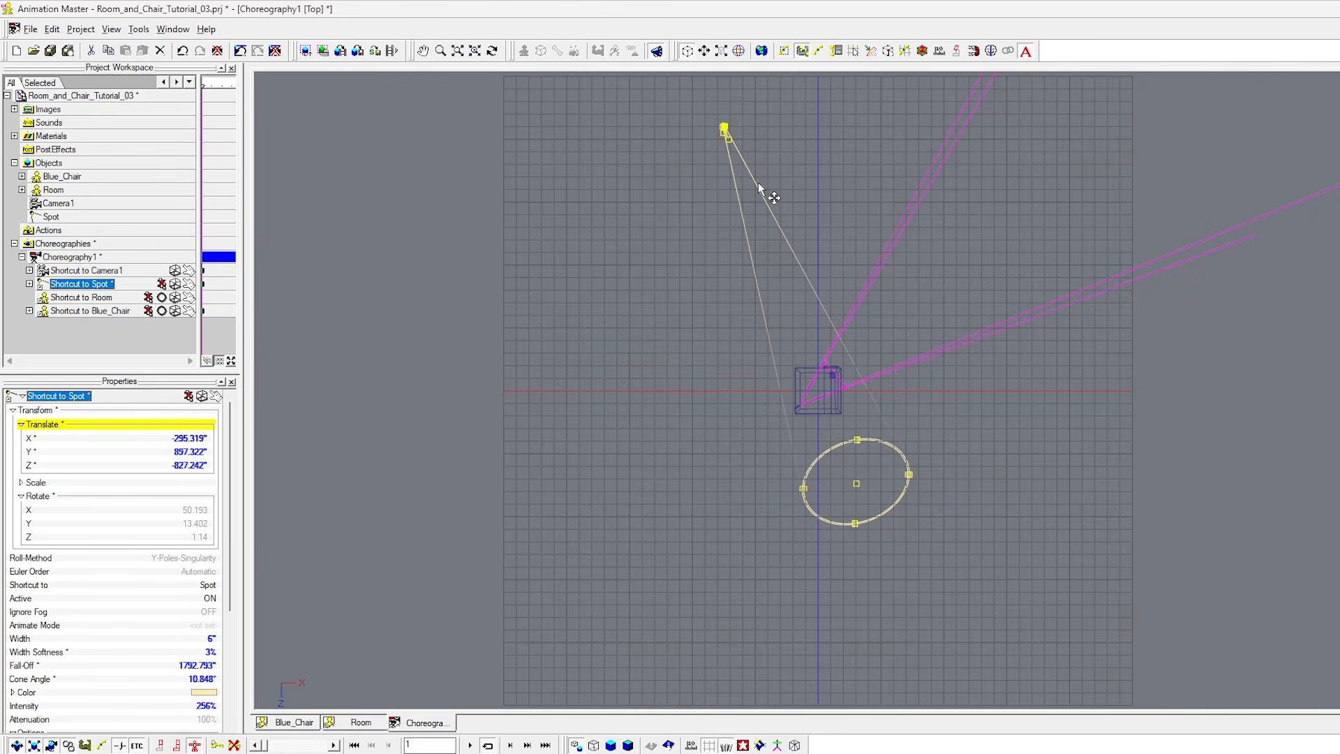
key(0)
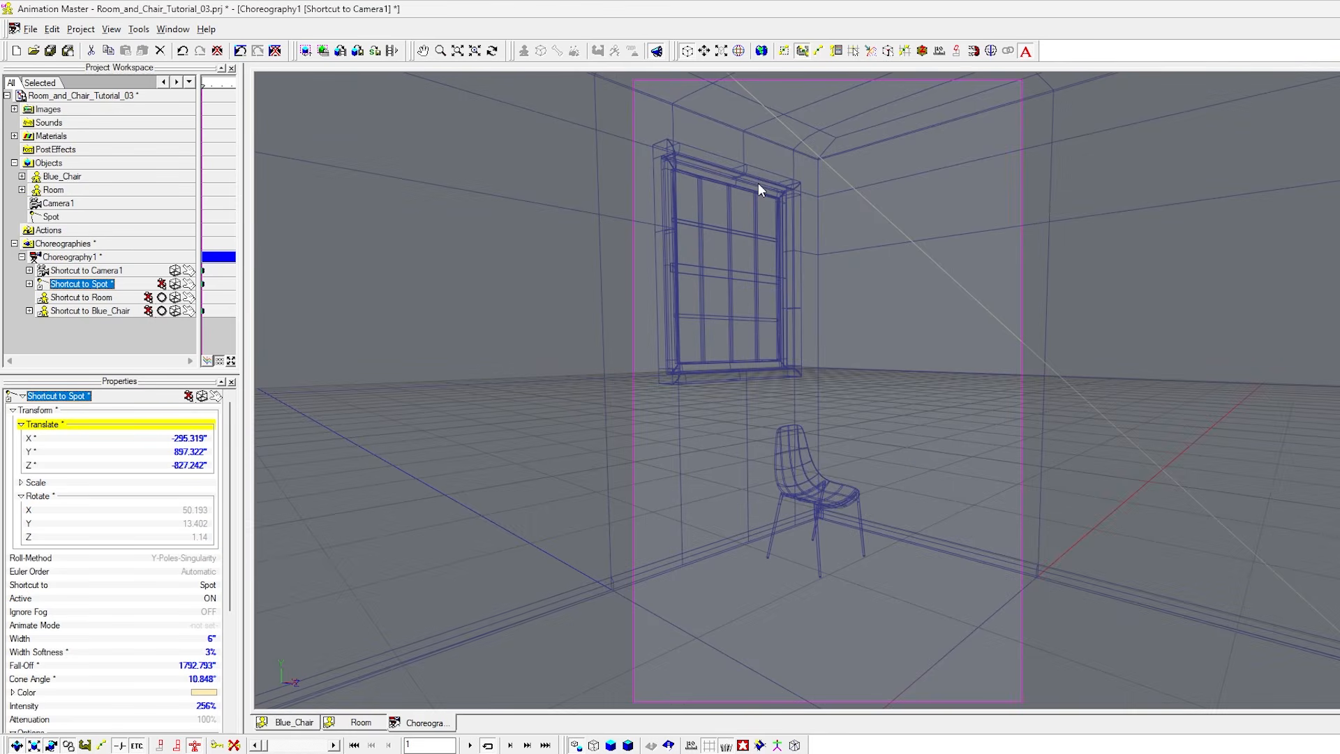
key(9)
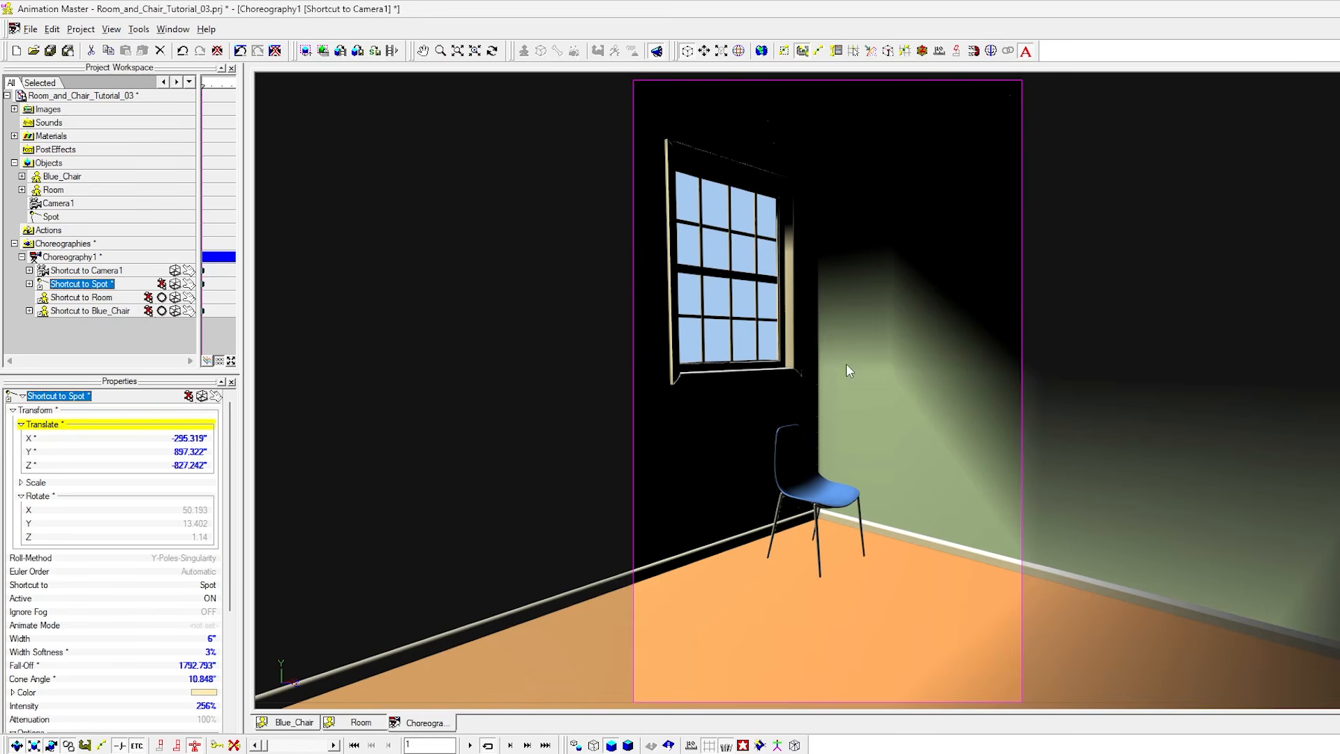
key(shift+q)
drag(638, 83, 1017, 691)
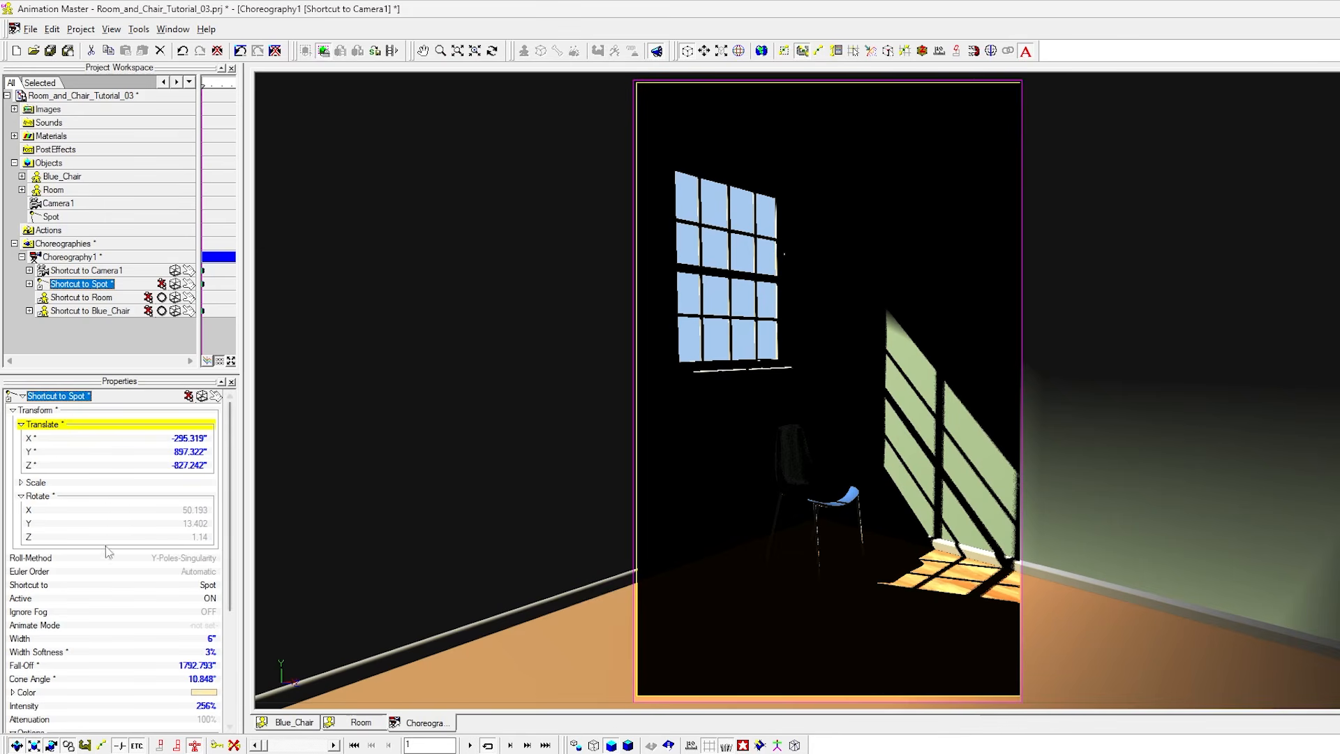
Adjust the Spot light's rotation to X 47 and Y 12.402.
click(193, 524)
drag(194, 523, 192, 523)
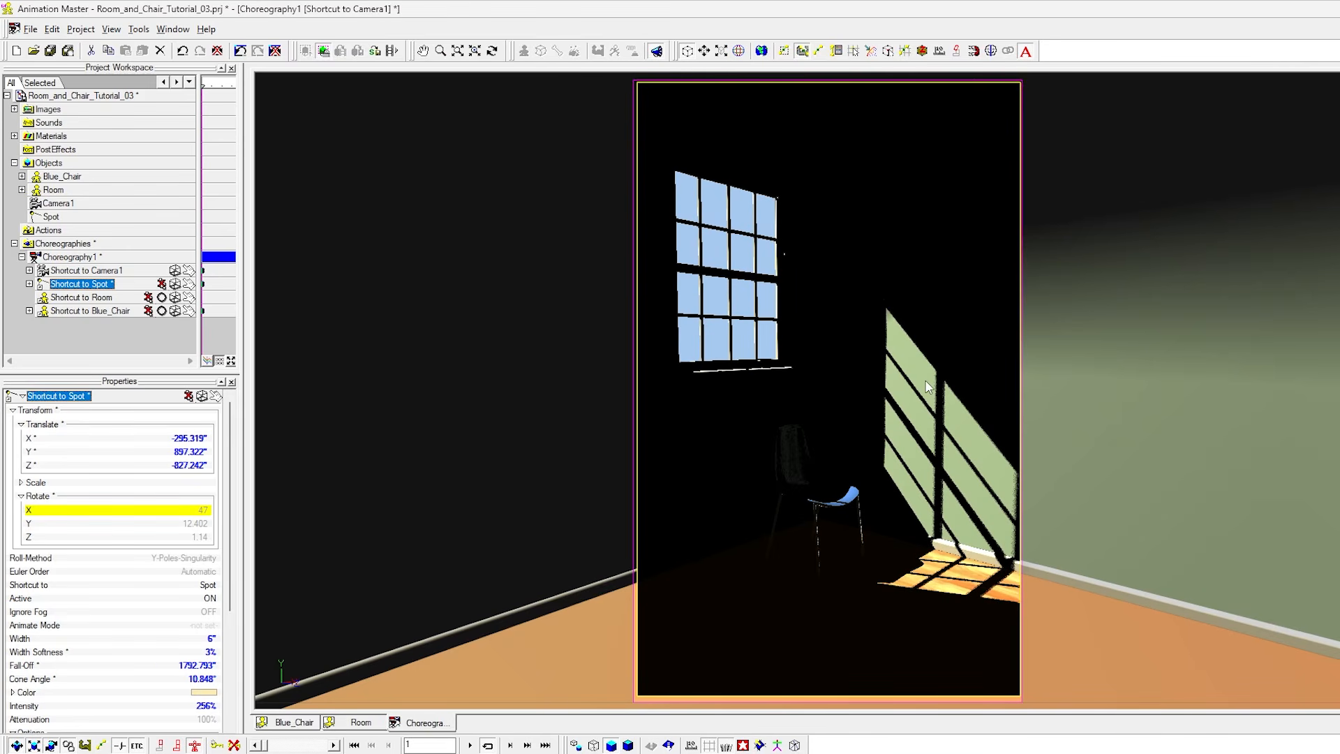
Switch the Spot light's Cast Shadows type to Z-Buffered.
scroll(236, 589, down, 1)
scroll(236, 589, down, 3)
click(898, 433)
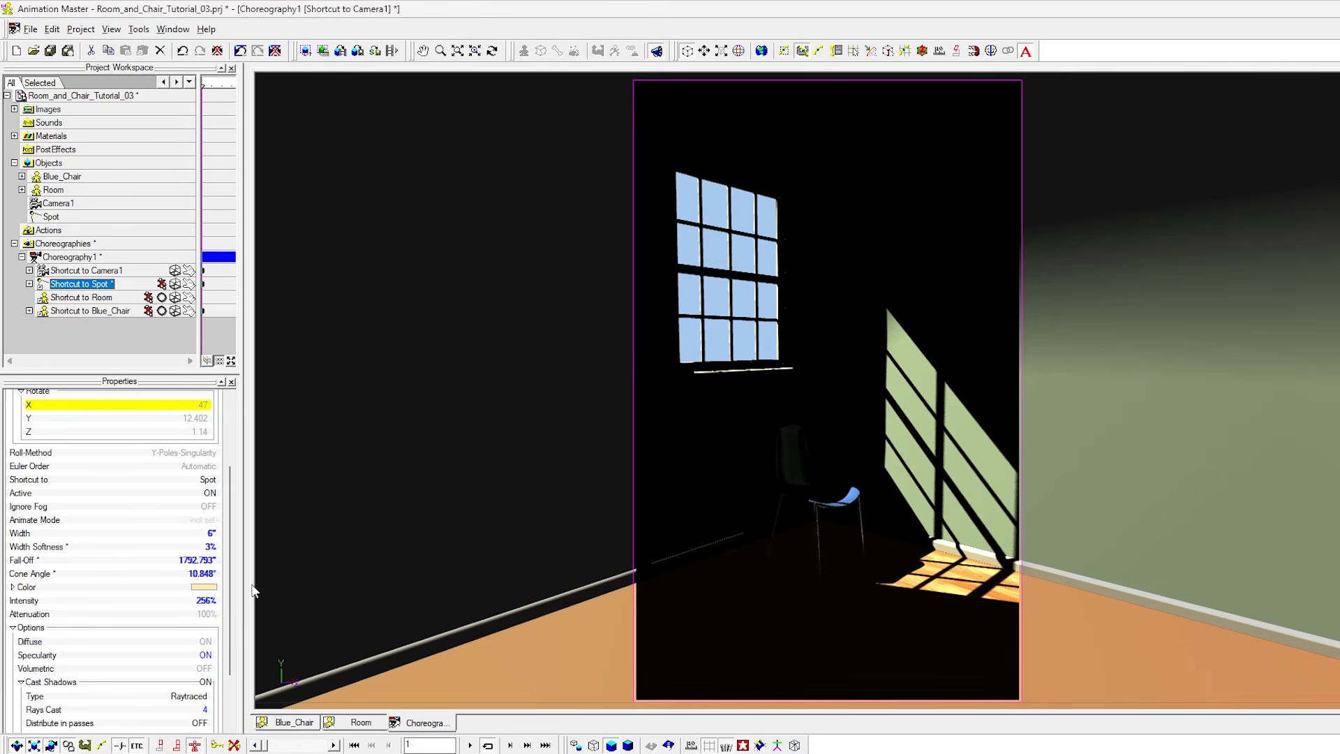
scroll(233, 569, down, 2)
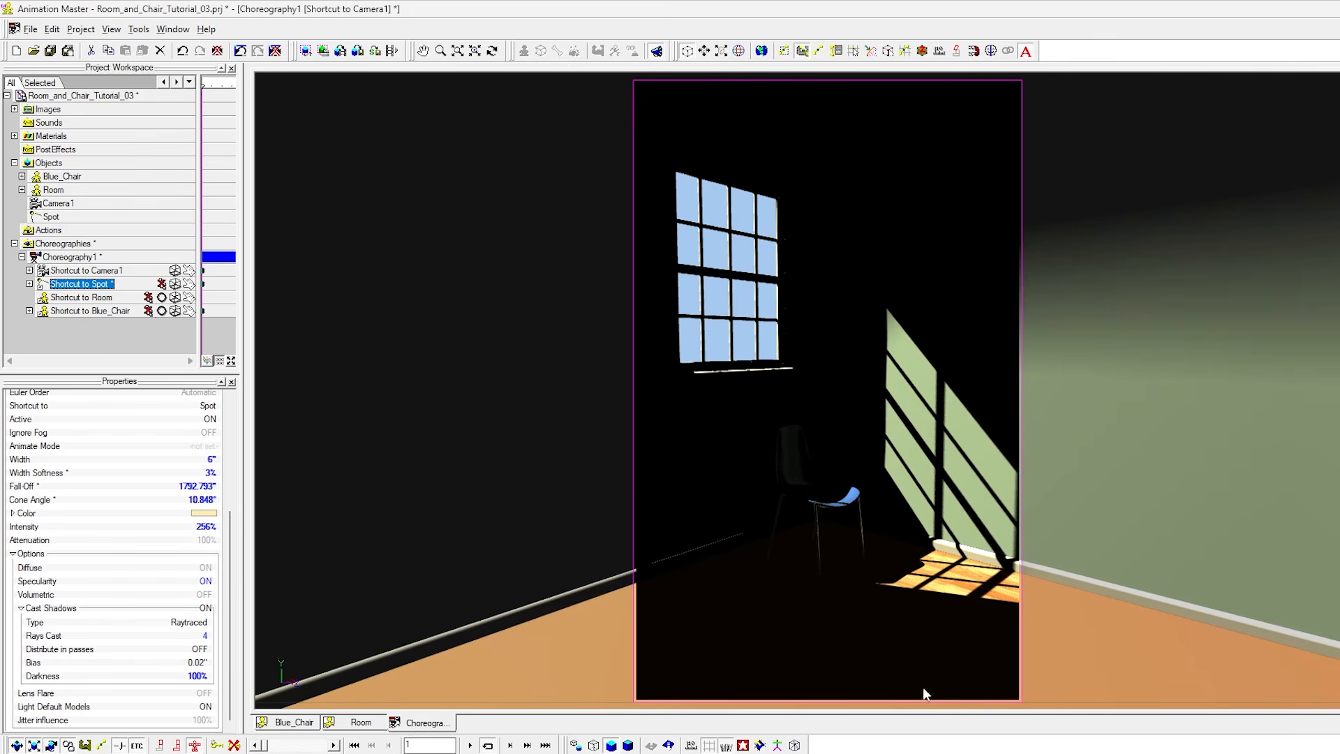
click(198, 624)
click(202, 623)
click(174, 647)
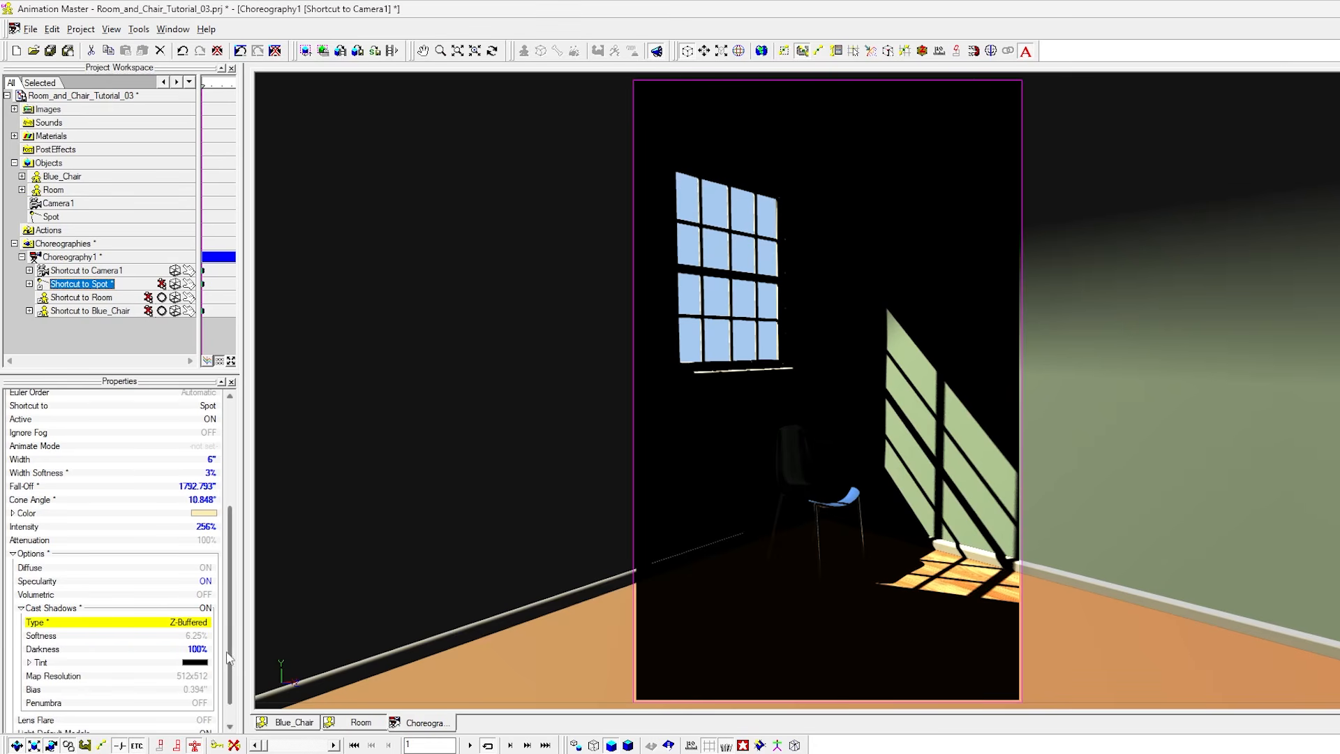
Set the Spot light's shadow Map Resolution to 1024x1024 and test-render the camera frame.
click(199, 677)
click(196, 678)
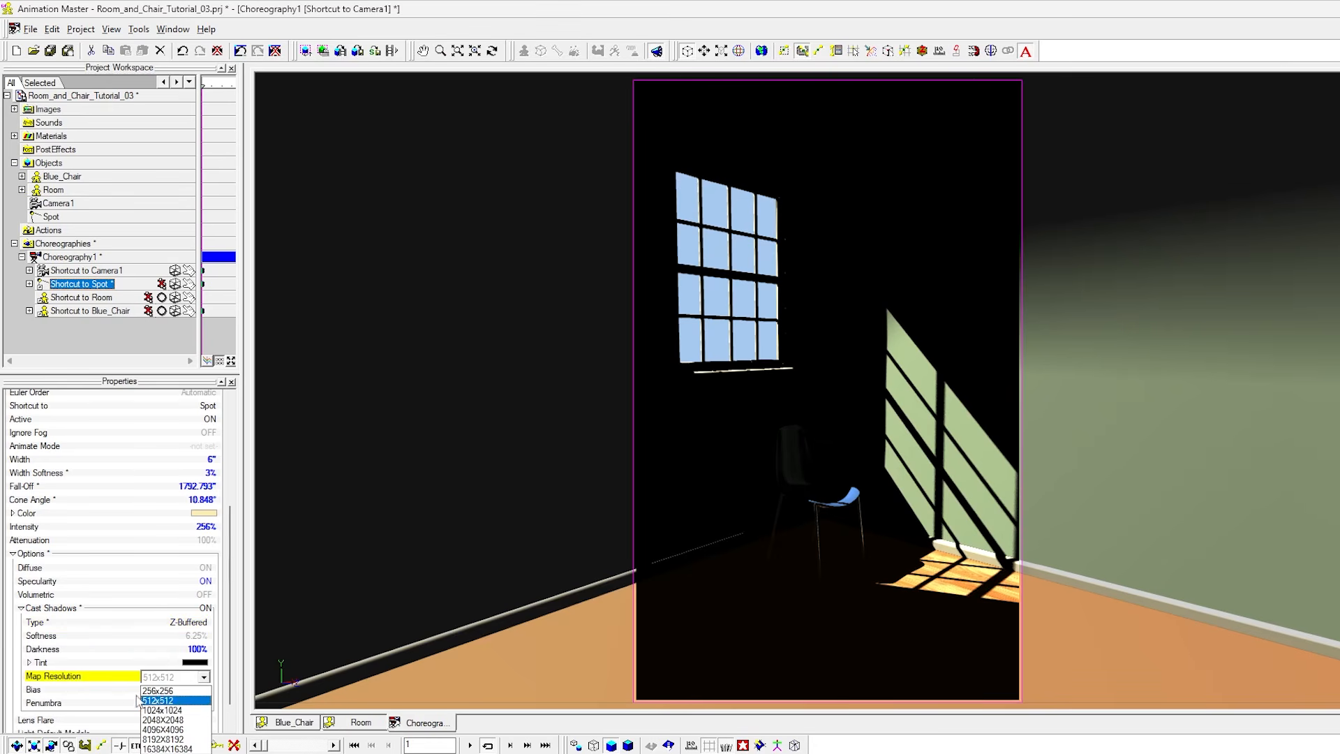
click(160, 711)
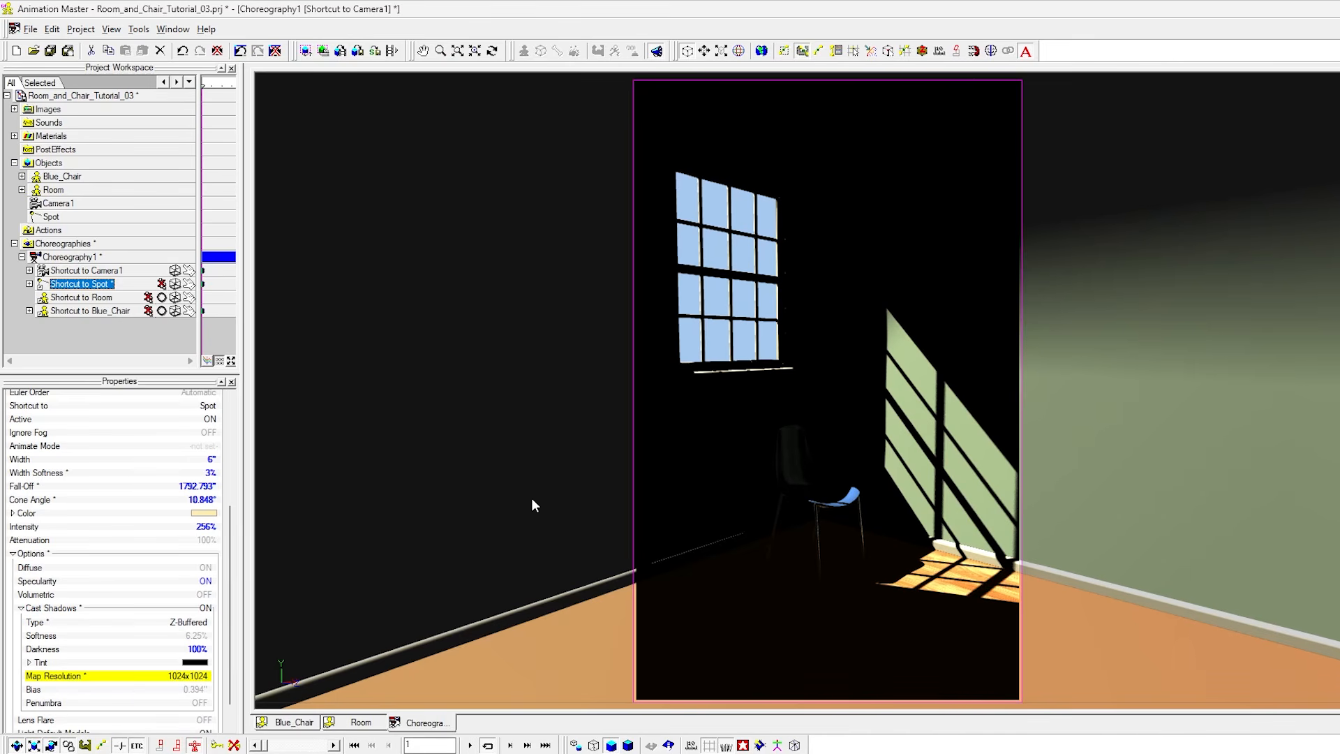
drag(640, 89, 991, 639)
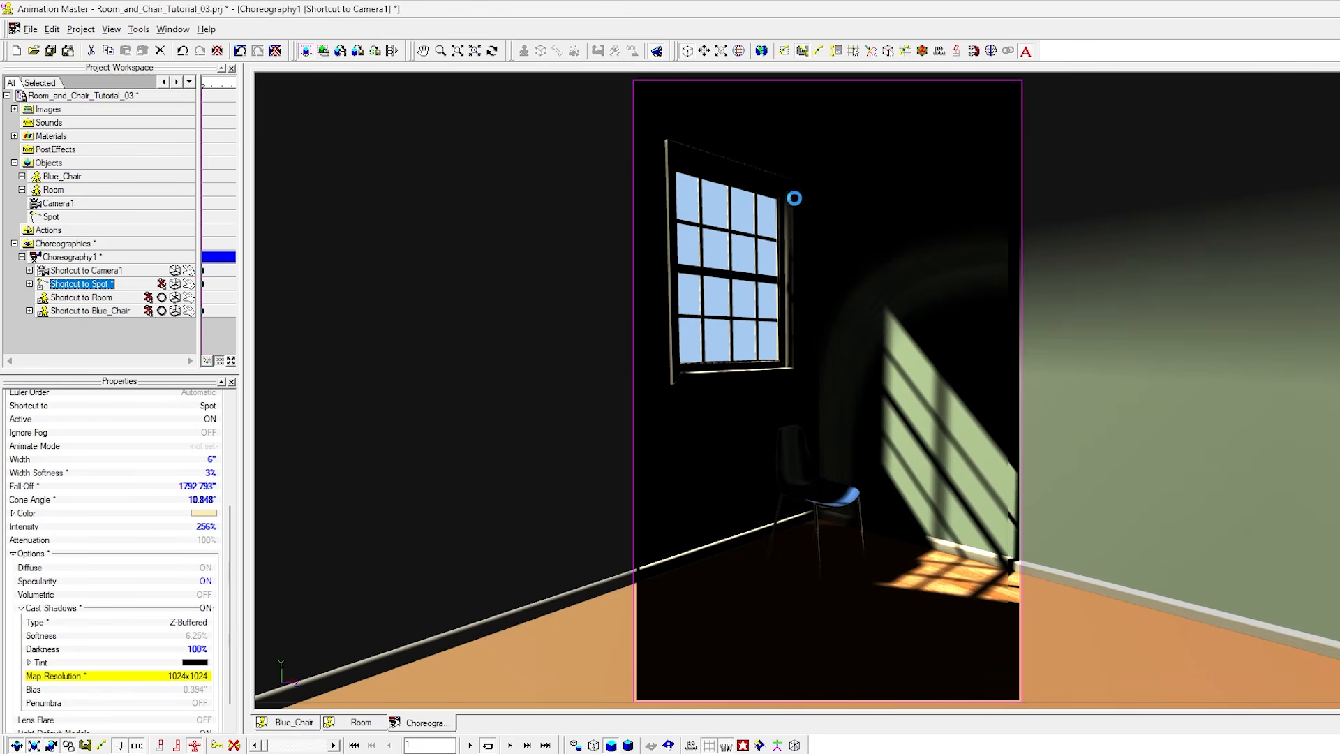
click(791, 411)
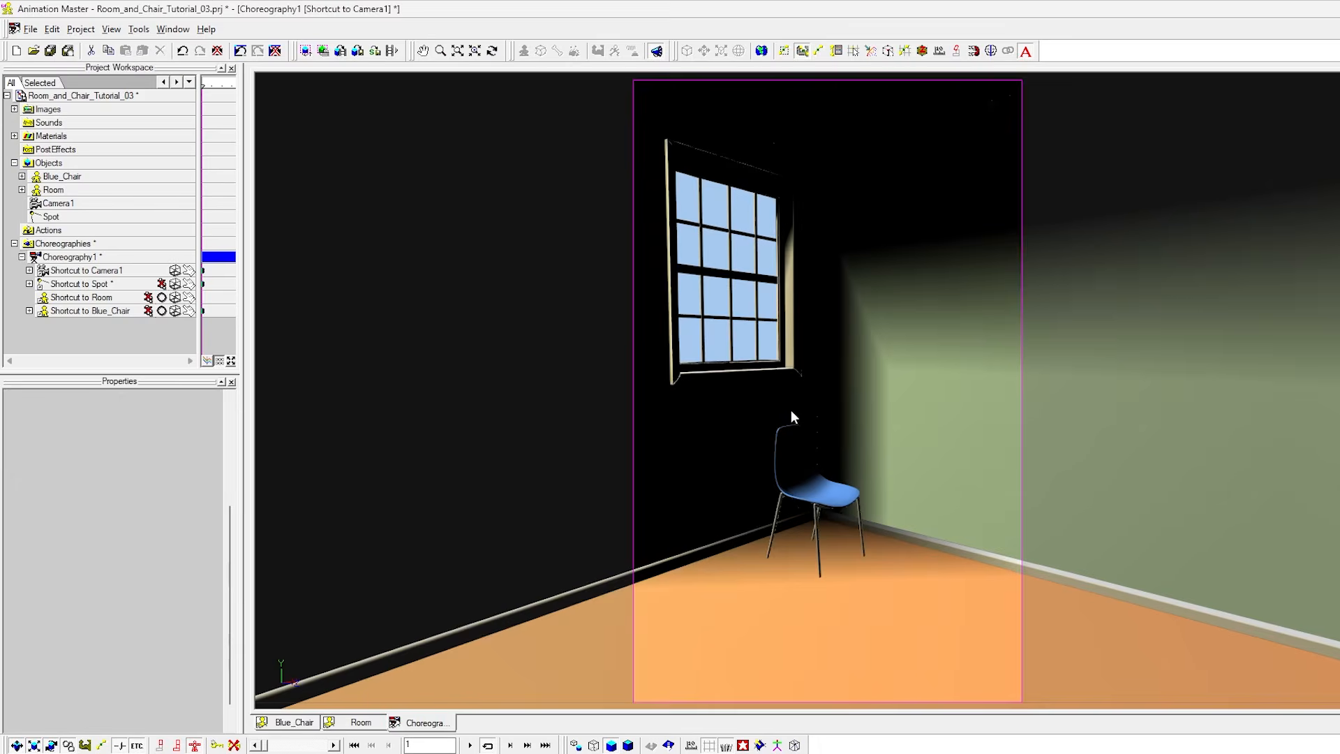
Set the Spot light's Z-Buffered shadow Bias to 0" and test-render the camera frame again.
click(76, 283)
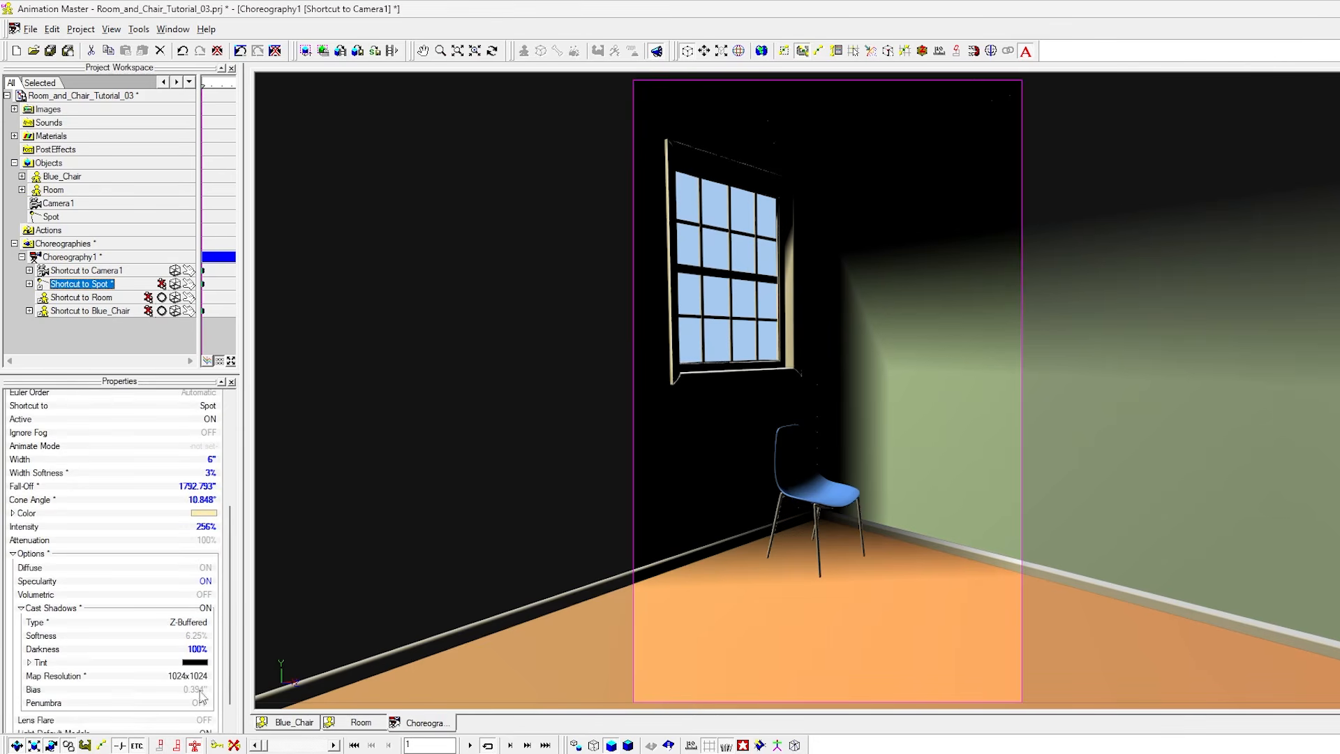
click(192, 691)
text(0)
key(Return)
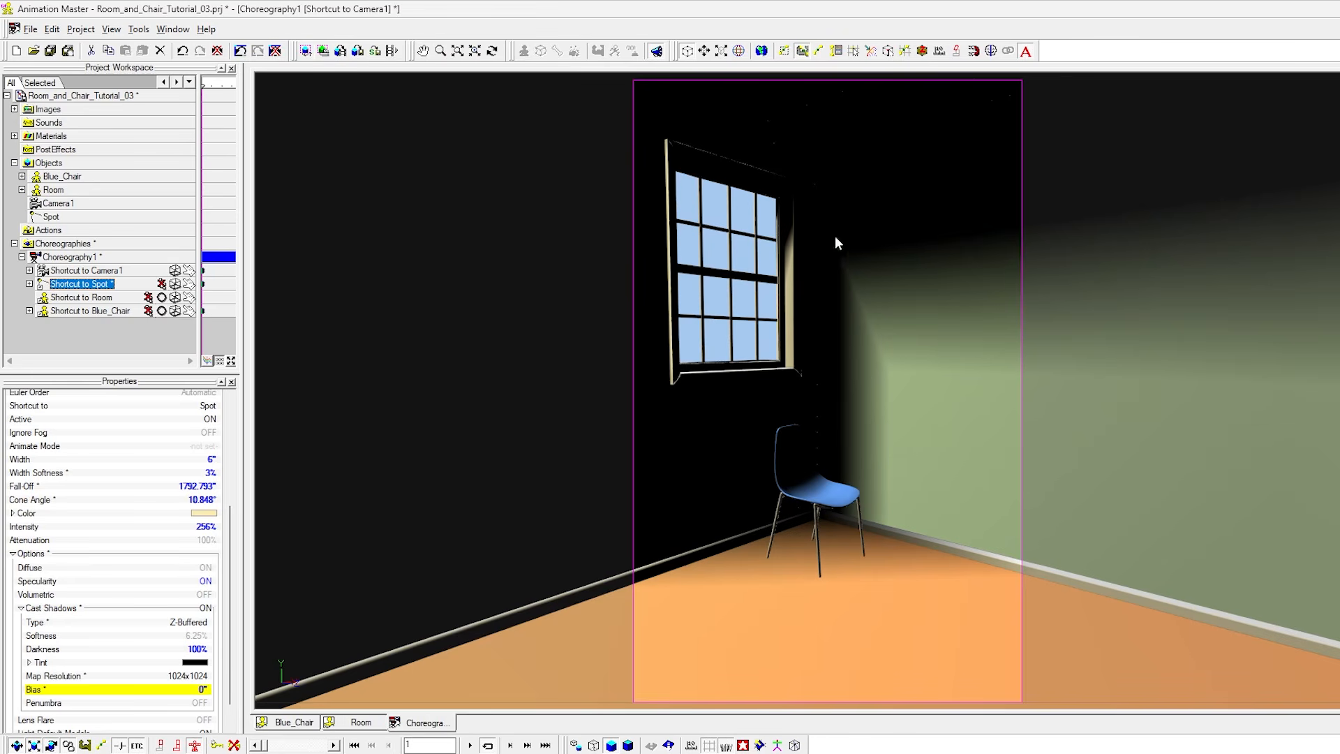
drag(640, 81, 1021, 698)
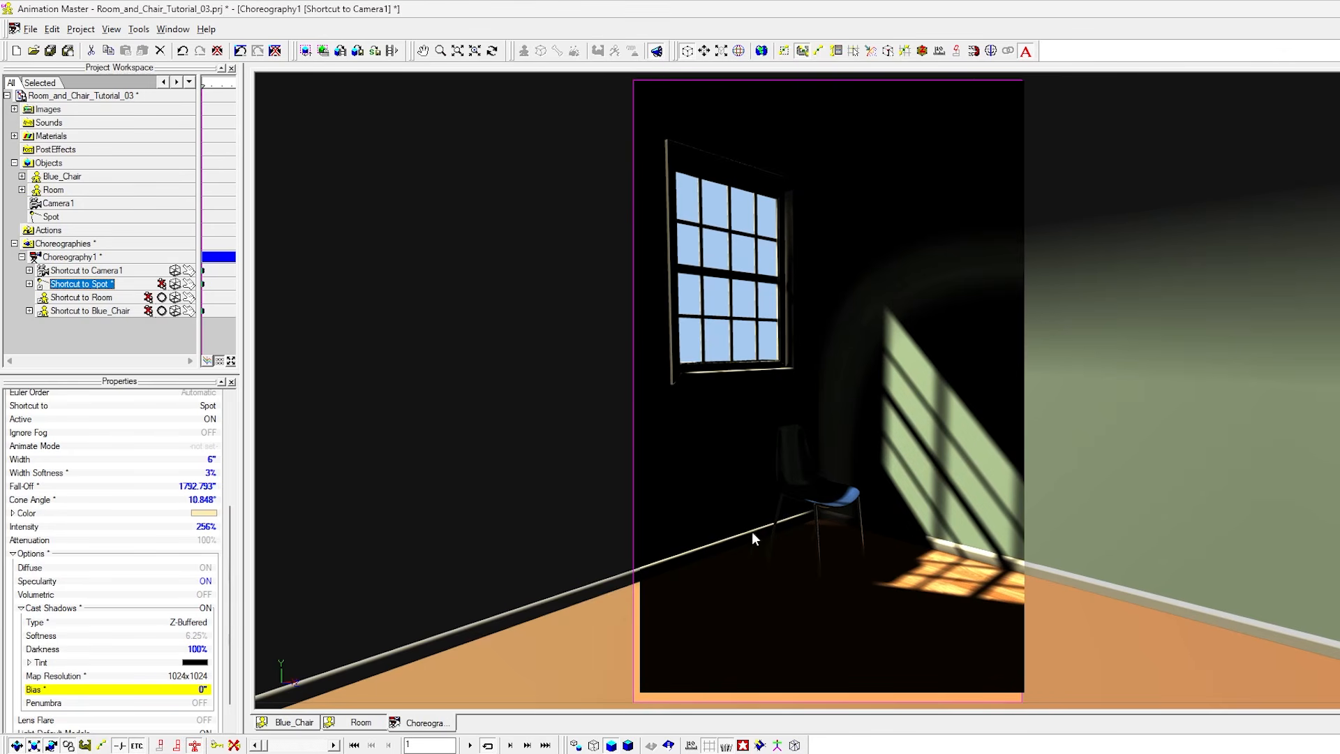
click(728, 504)
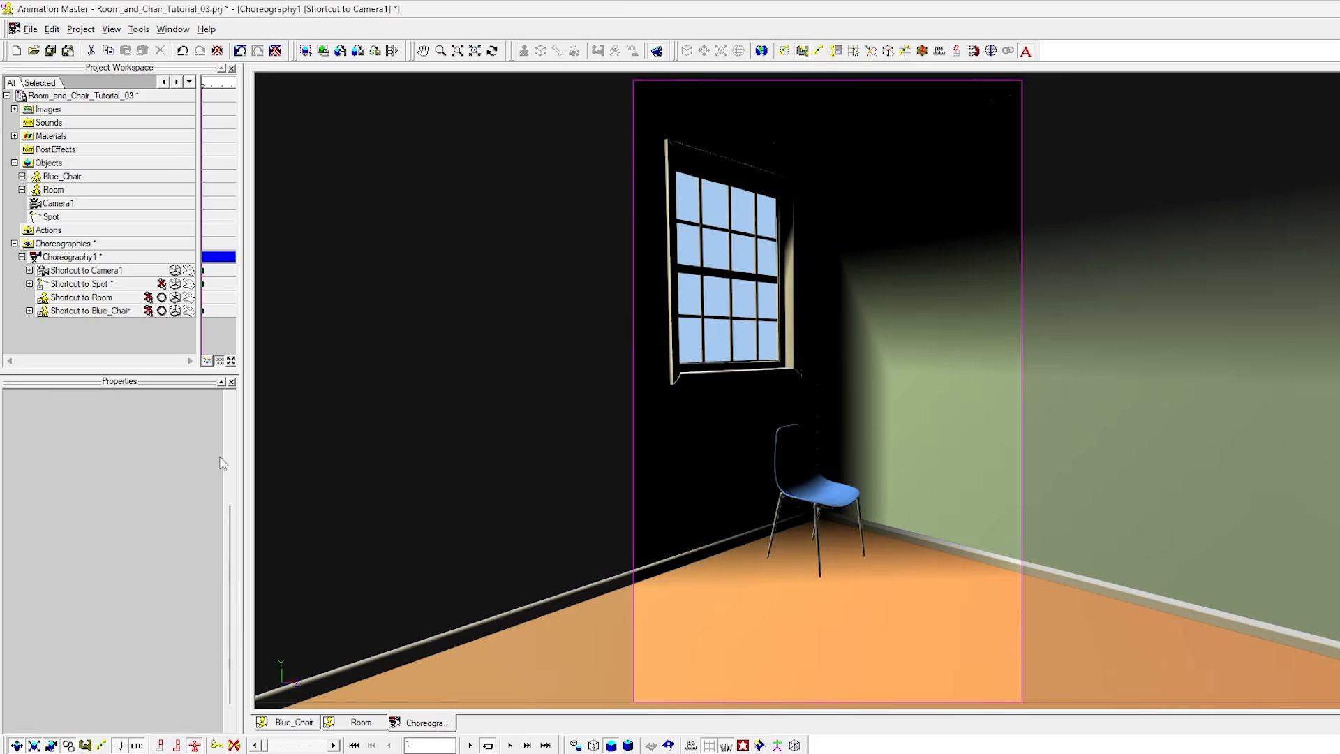
Return the Spot light's Cast Shadows type to Raytraced and test-render the camera frame.
click(67, 285)
click(189, 622)
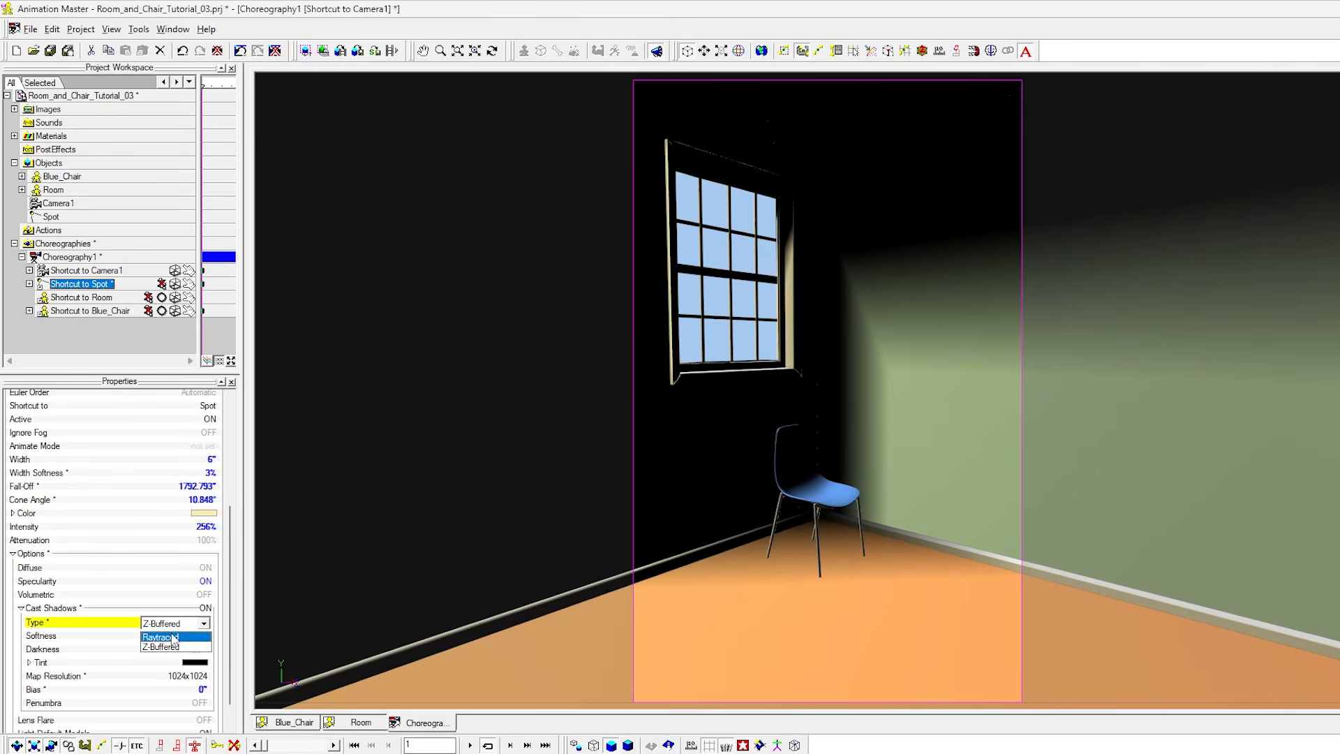
click(175, 644)
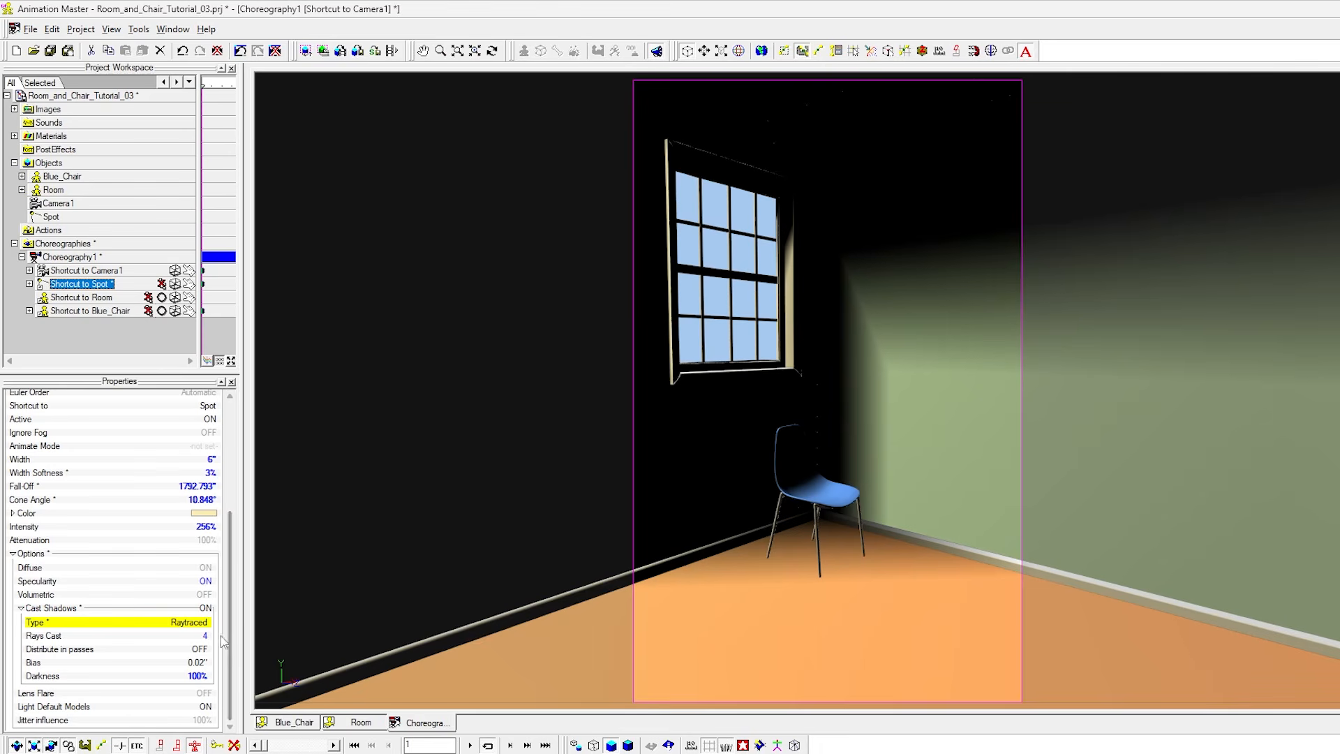
key(q)
drag(637, 86, 1015, 695)
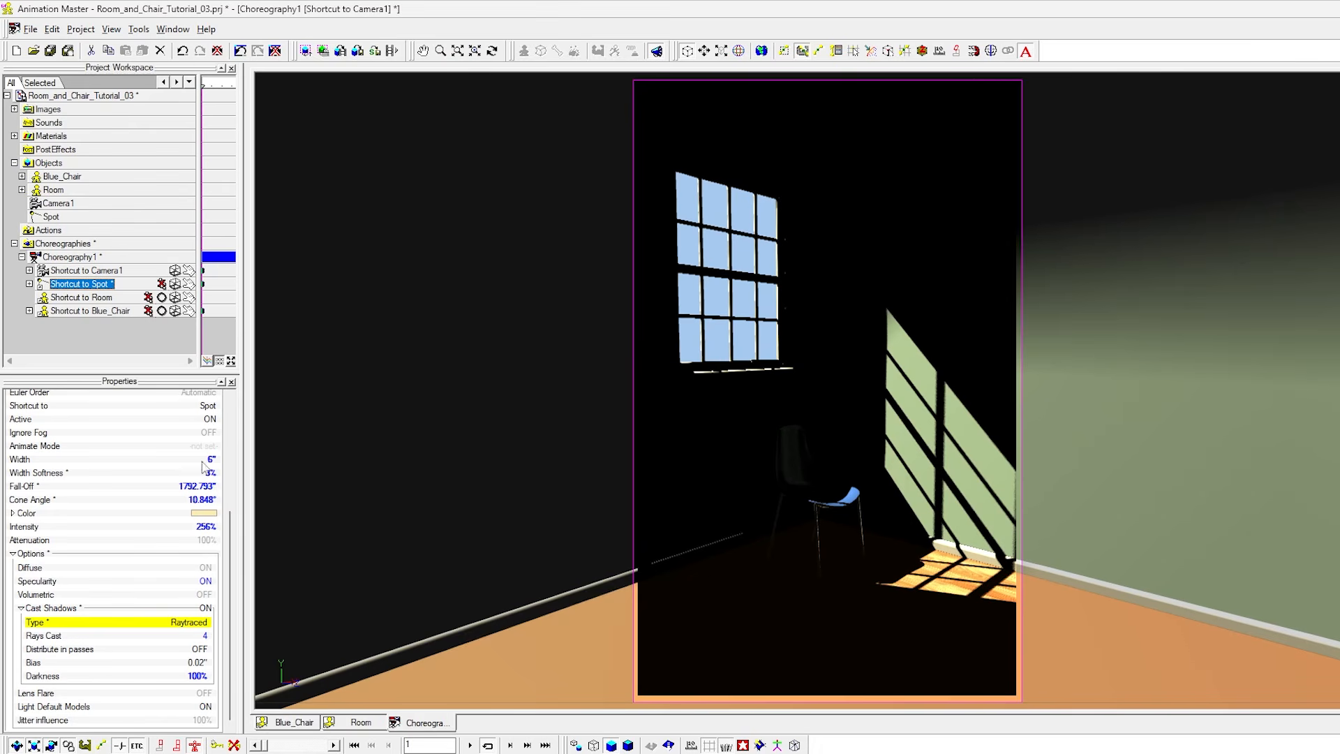
Widen the Spot light in the top view, setting its Width to 16", and test-render the frame in the camera view.
key(5)
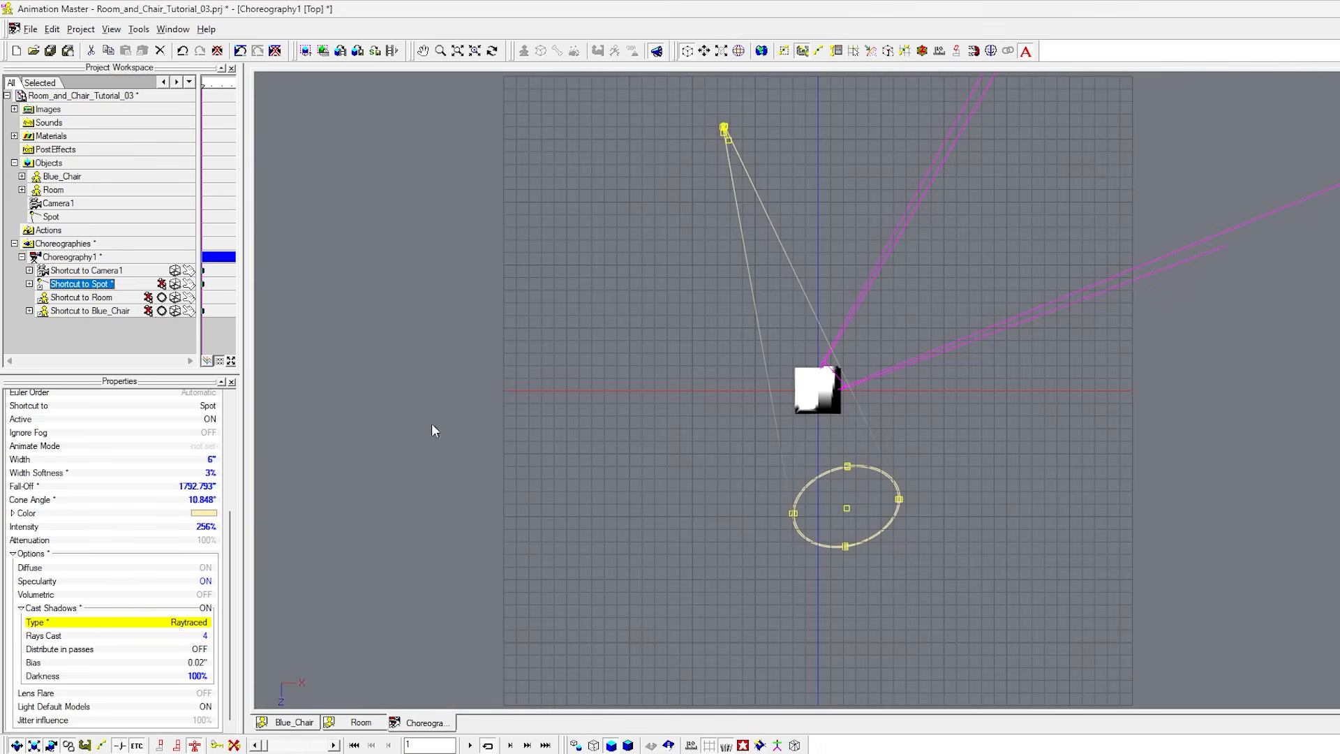
key(b)
drag(693, 120, 744, 161)
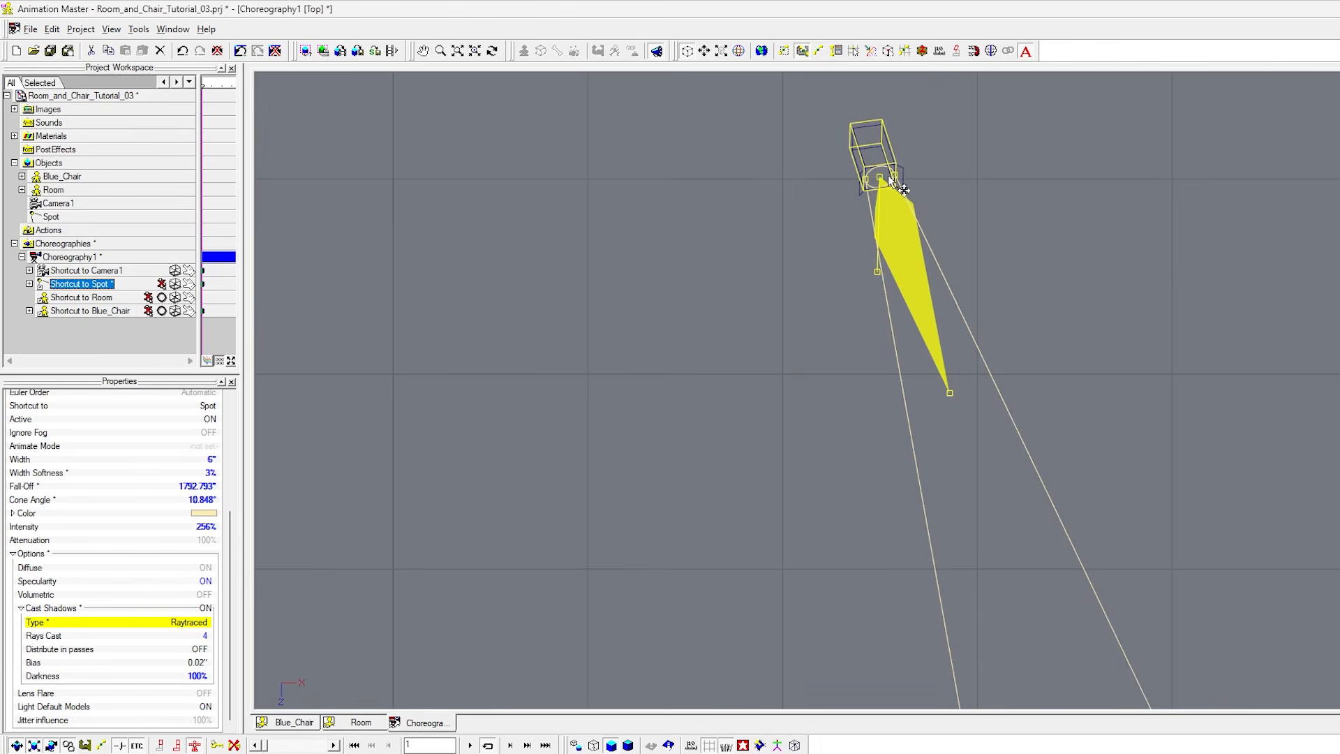
drag(897, 176, 934, 176)
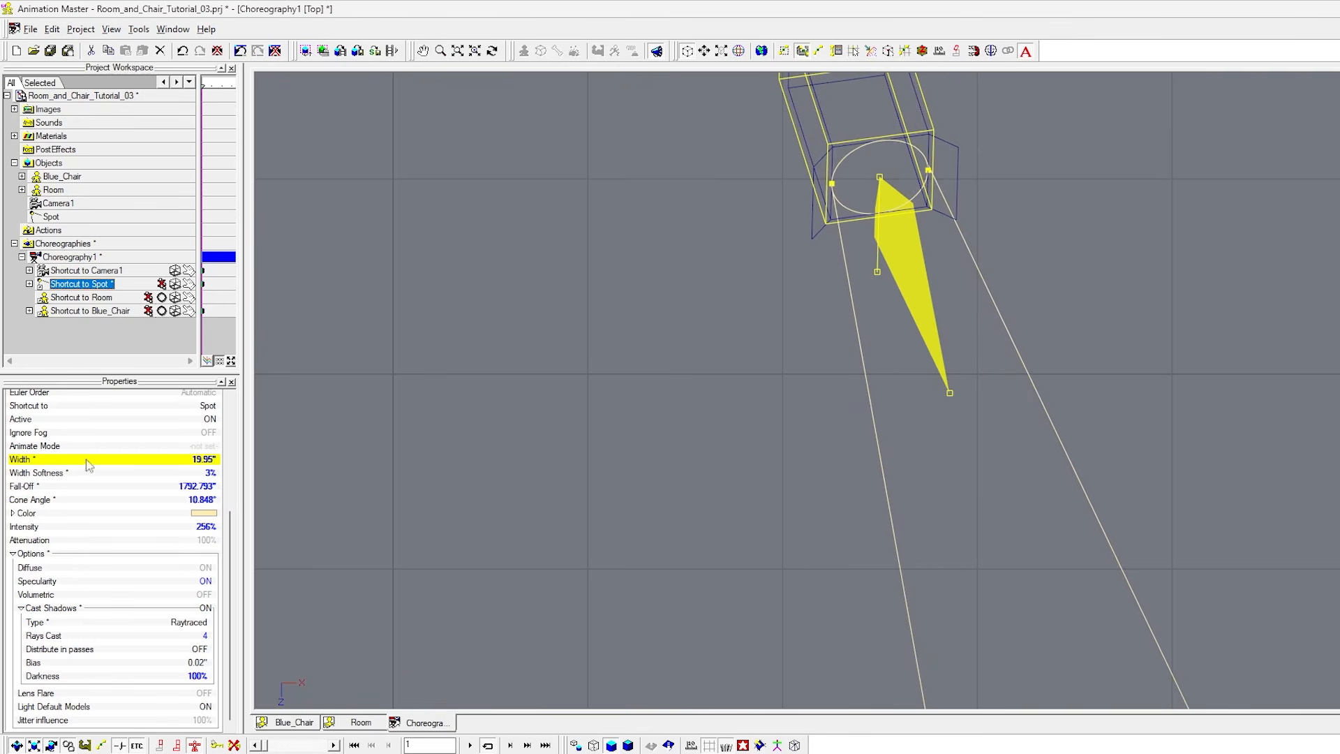
click(199, 461)
text(16)
key(Return)
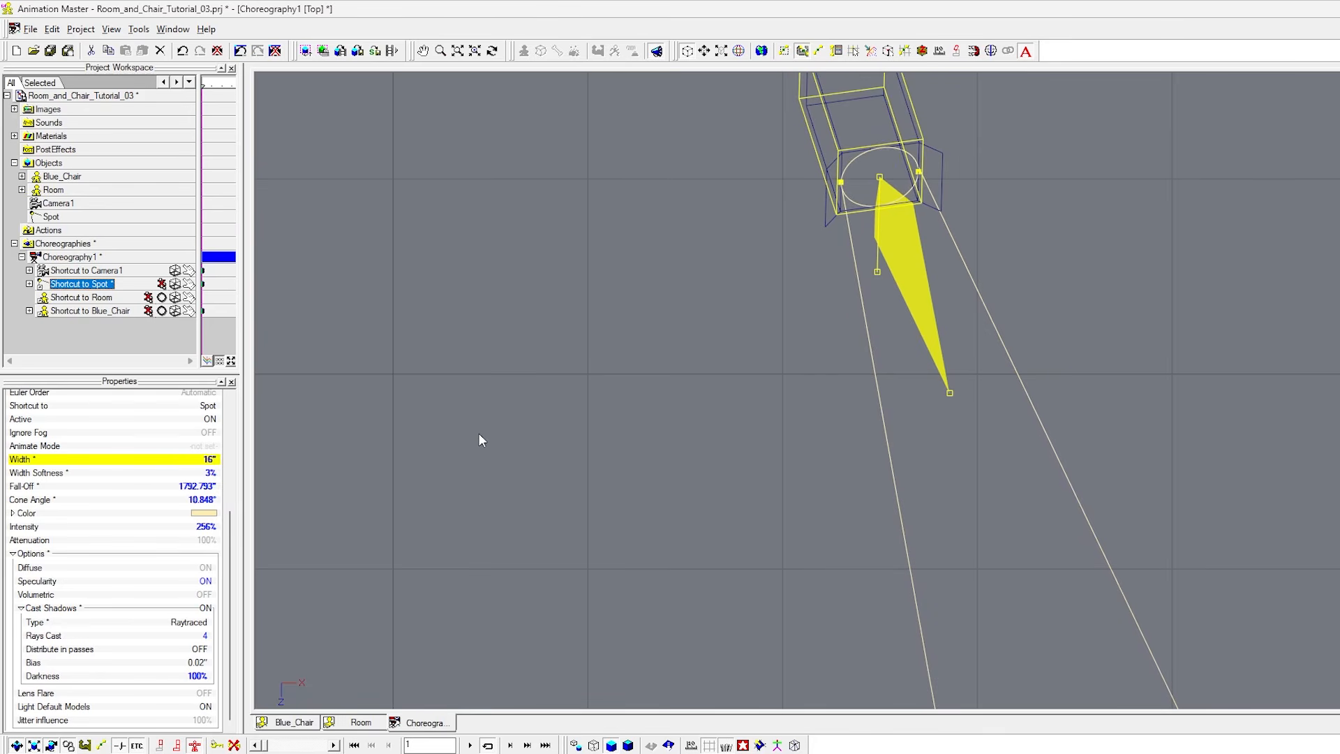
key(0)
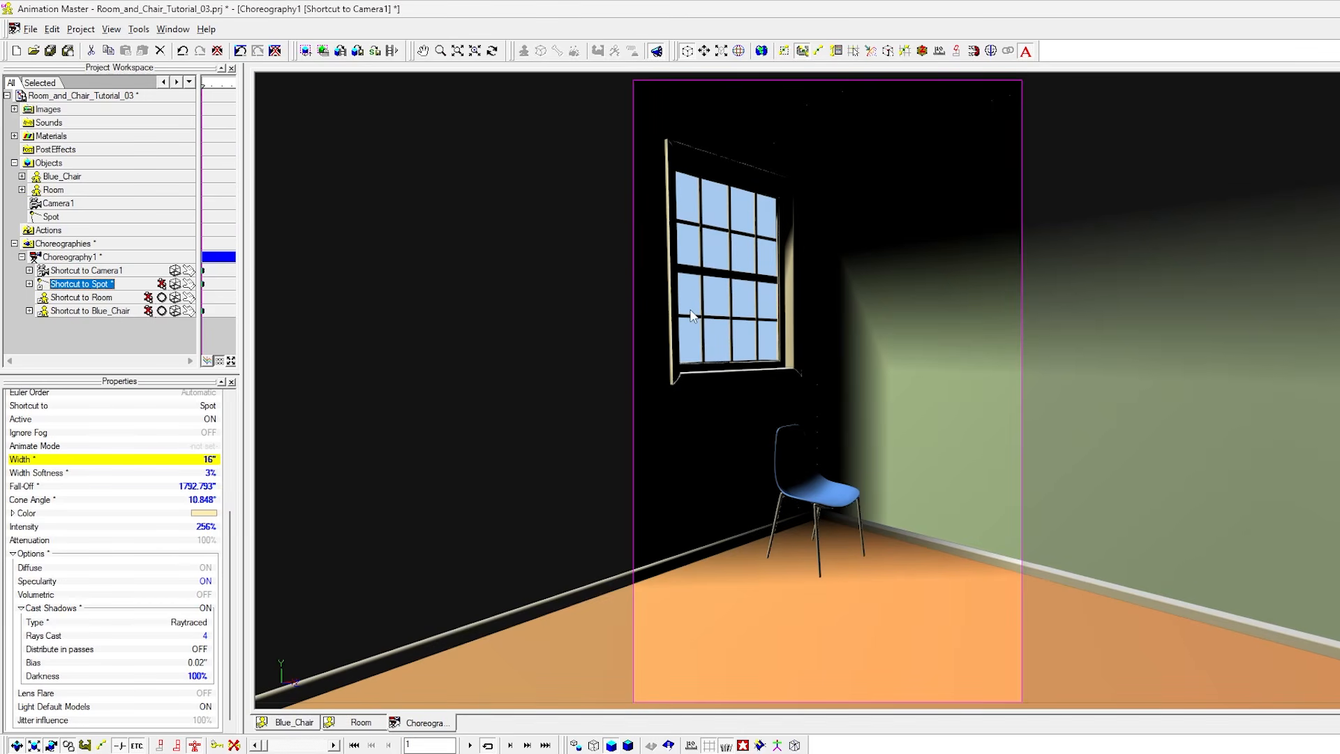
drag(636, 82, 1010, 690)
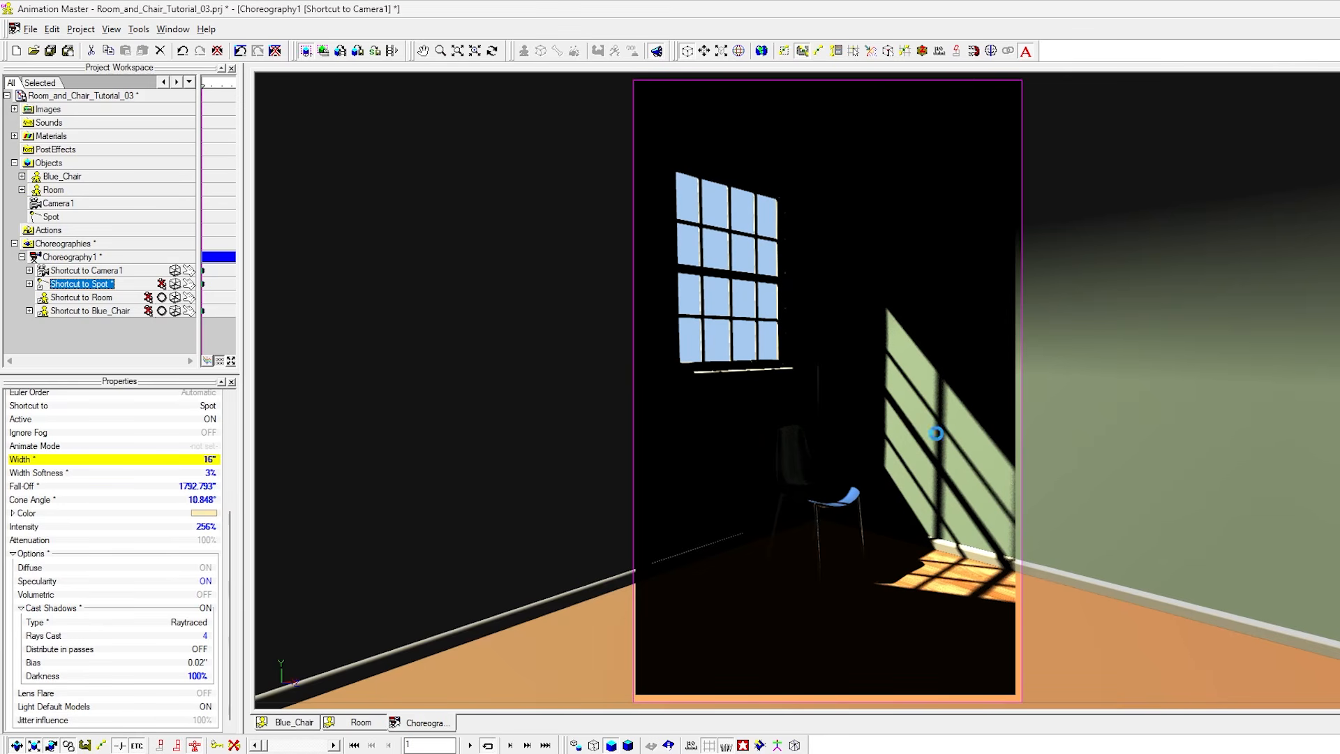
Set the Spot light's Width to 64" and test-render the camera frame.
click(208, 461)
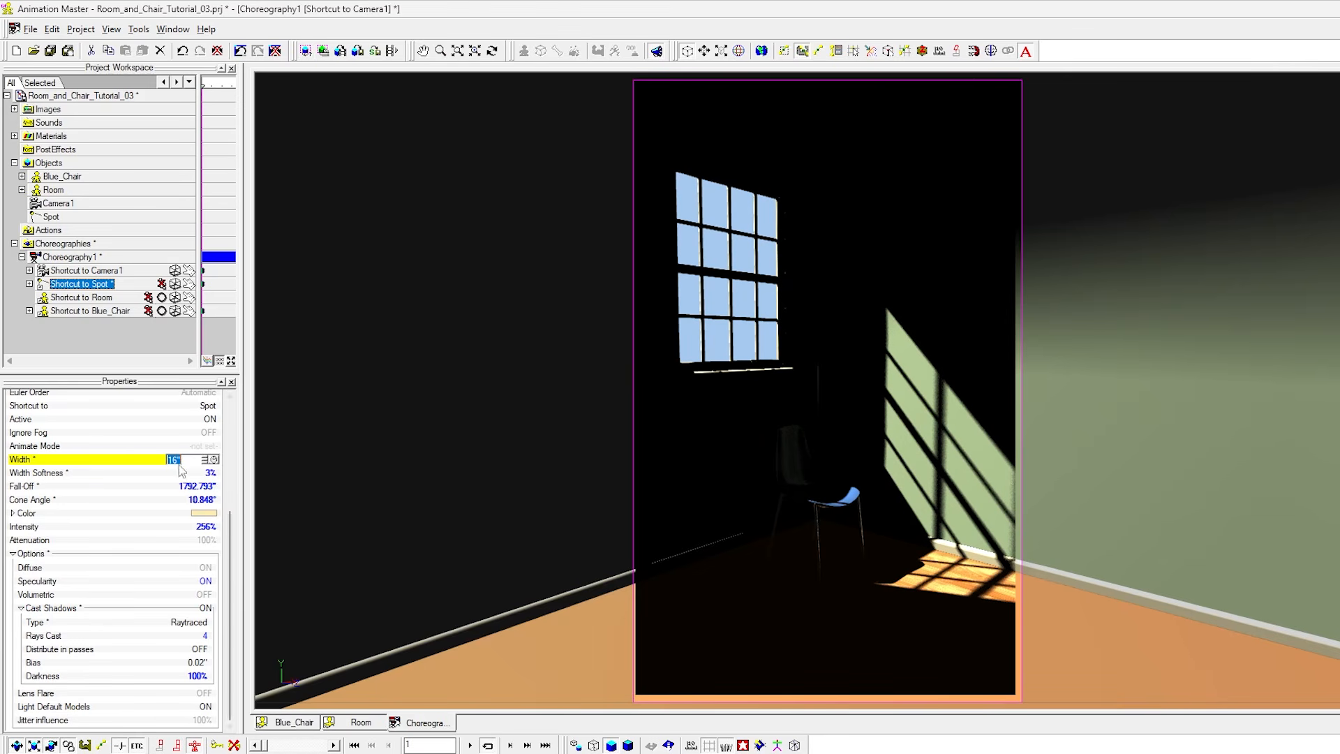
text(64)
key(Return)
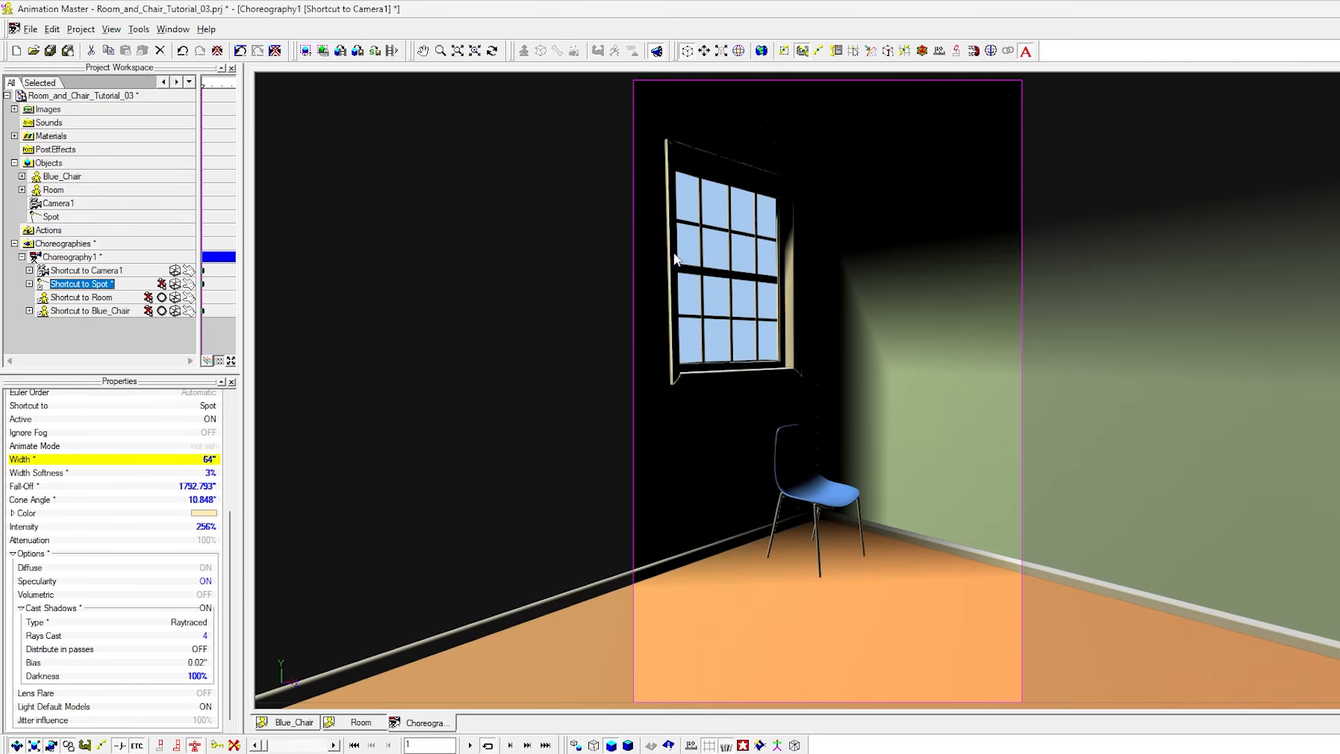
drag(650, 89, 1010, 673)
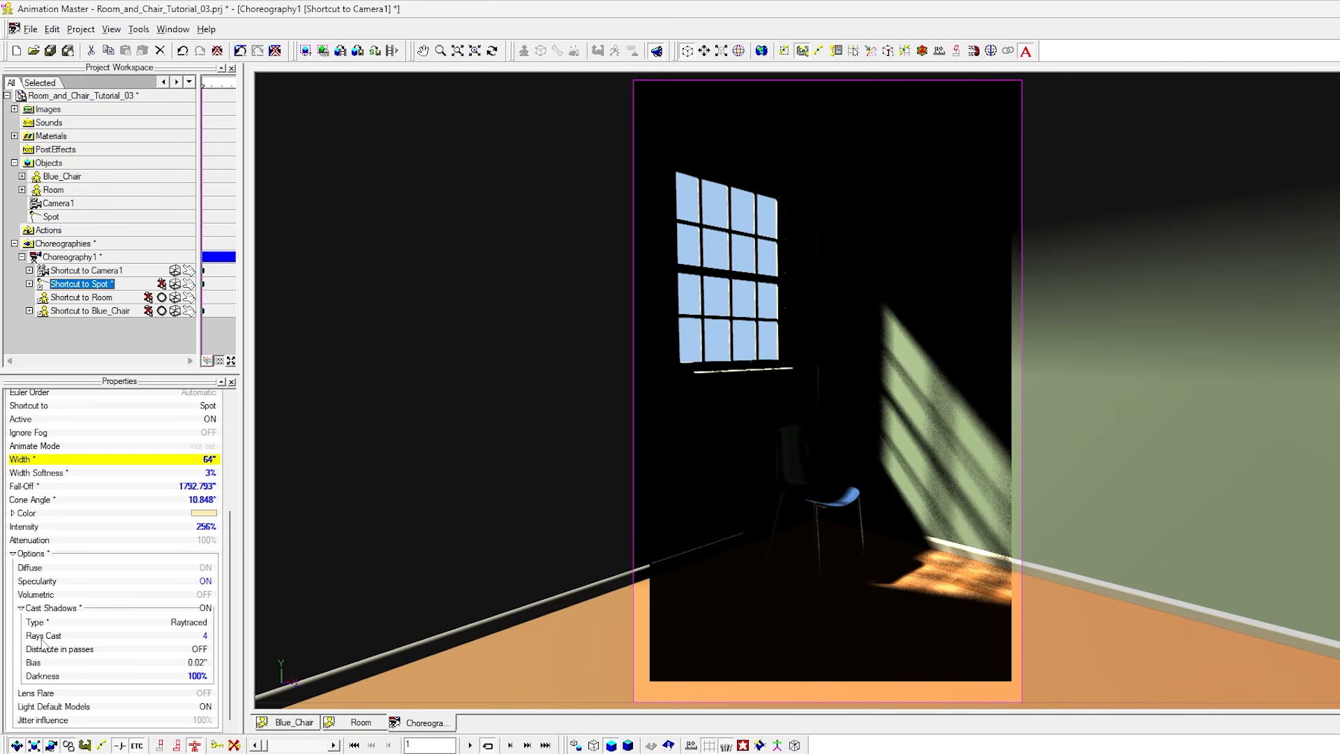
Set the Rays Cast for the Spot light's raytraced shadows to 8.
click(204, 636)
text(8)
key(Return)
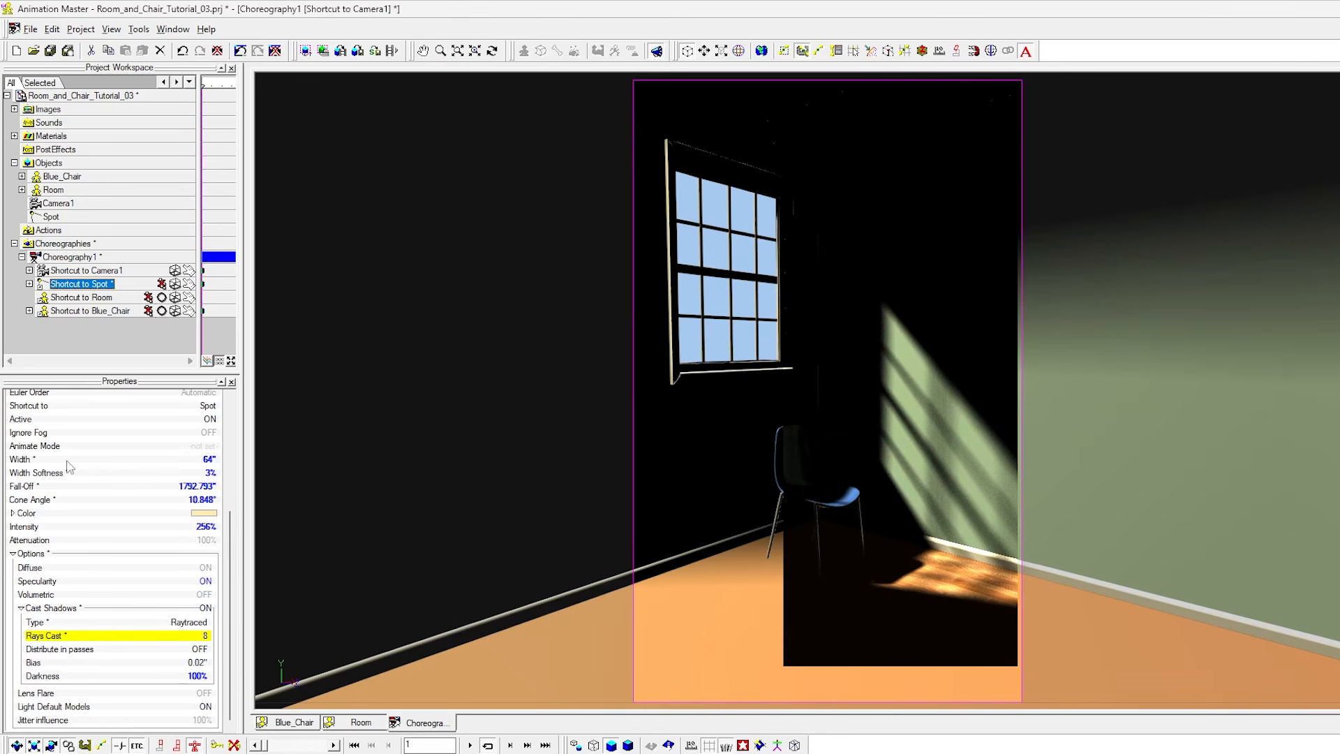
Set the Spot light's Width to 32" and test-render the camera frame.
click(205, 460)
text(32)
key(Return)
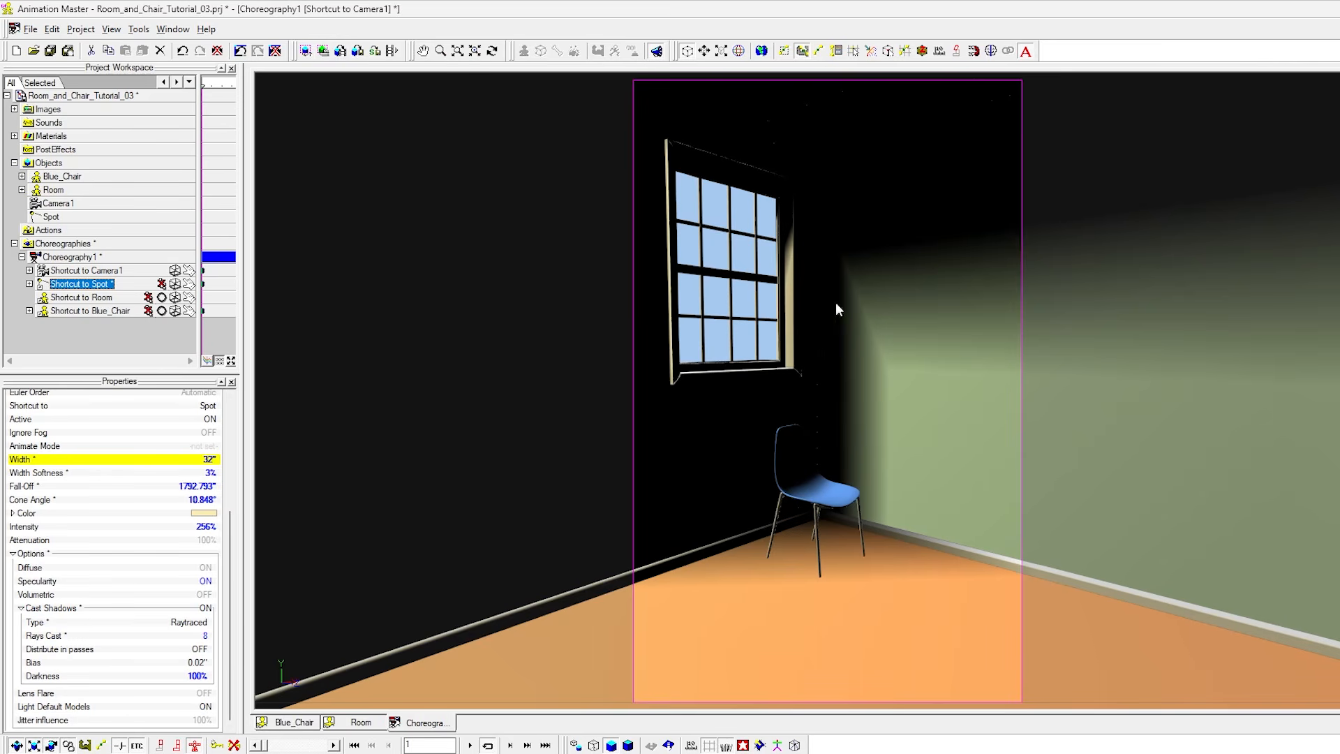
drag(638, 86, 1021, 699)
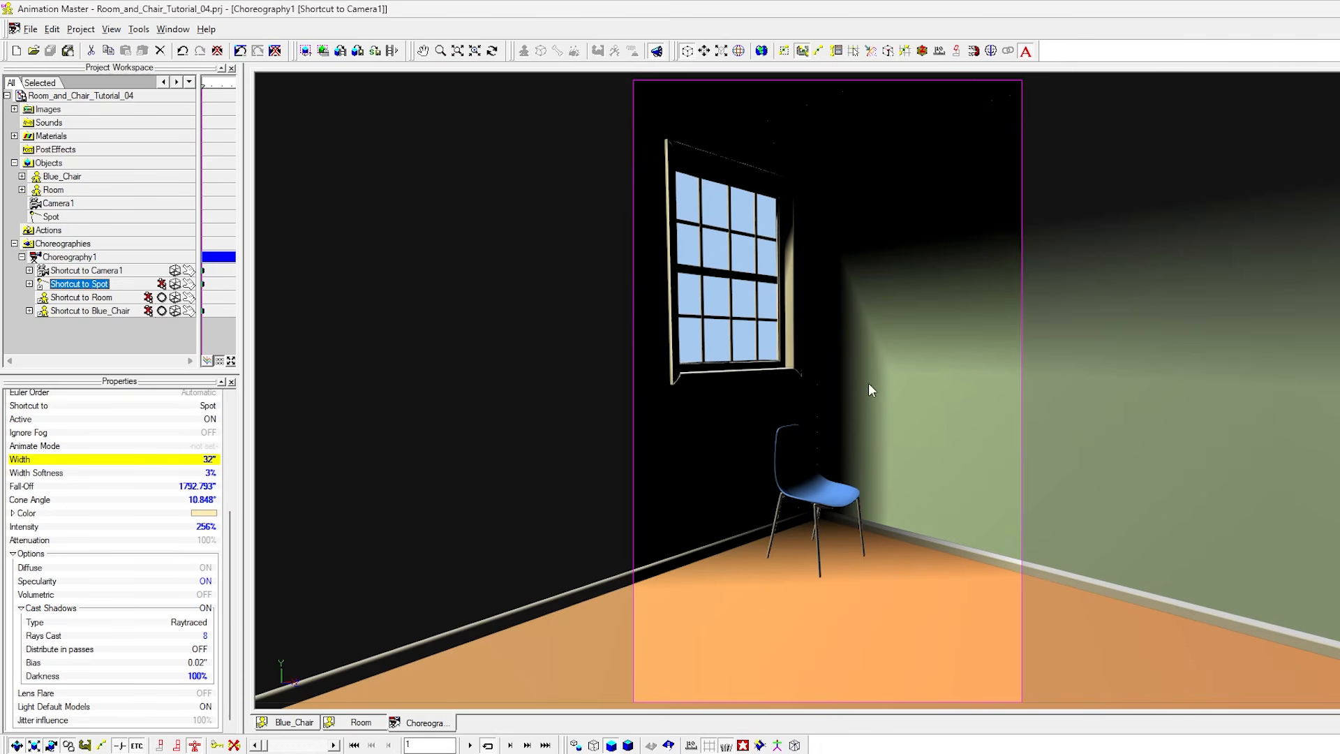
Turn on the Spot light's Volumetric option and expand its volumetric settings.
click(29, 284)
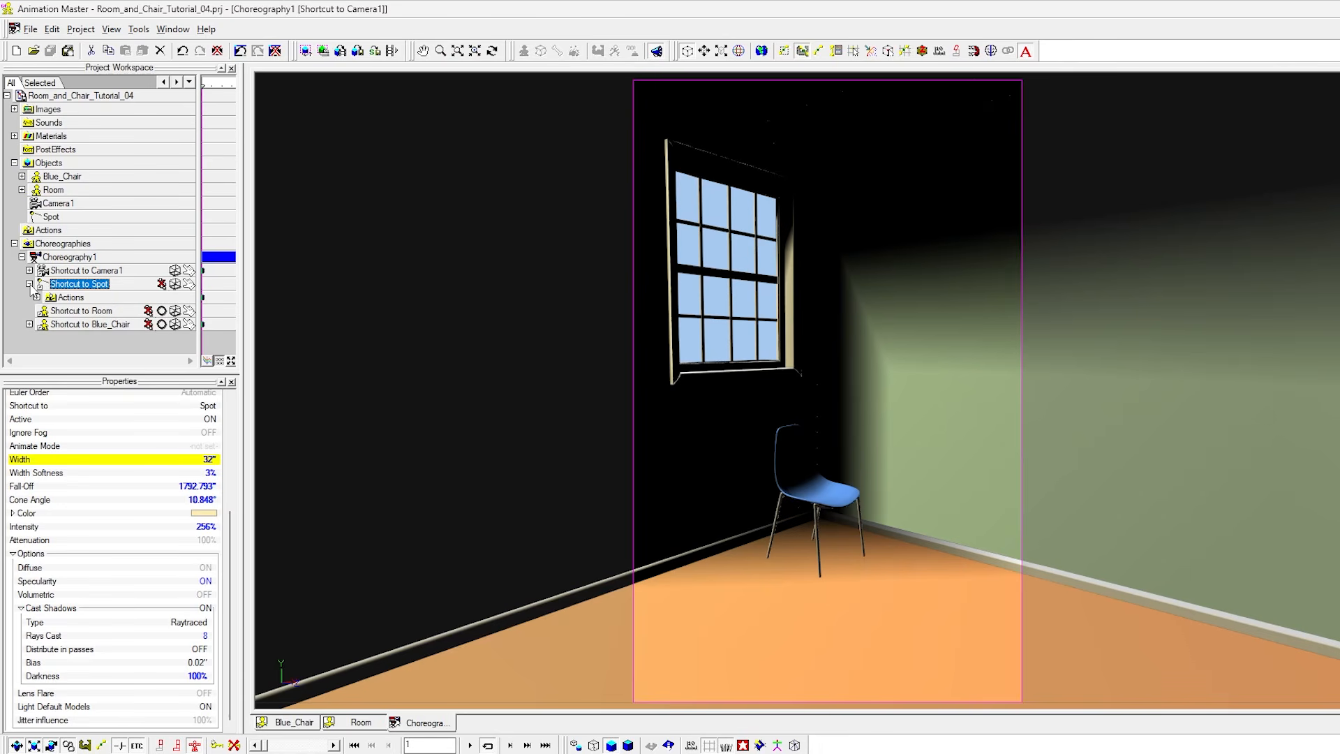
click(29, 284)
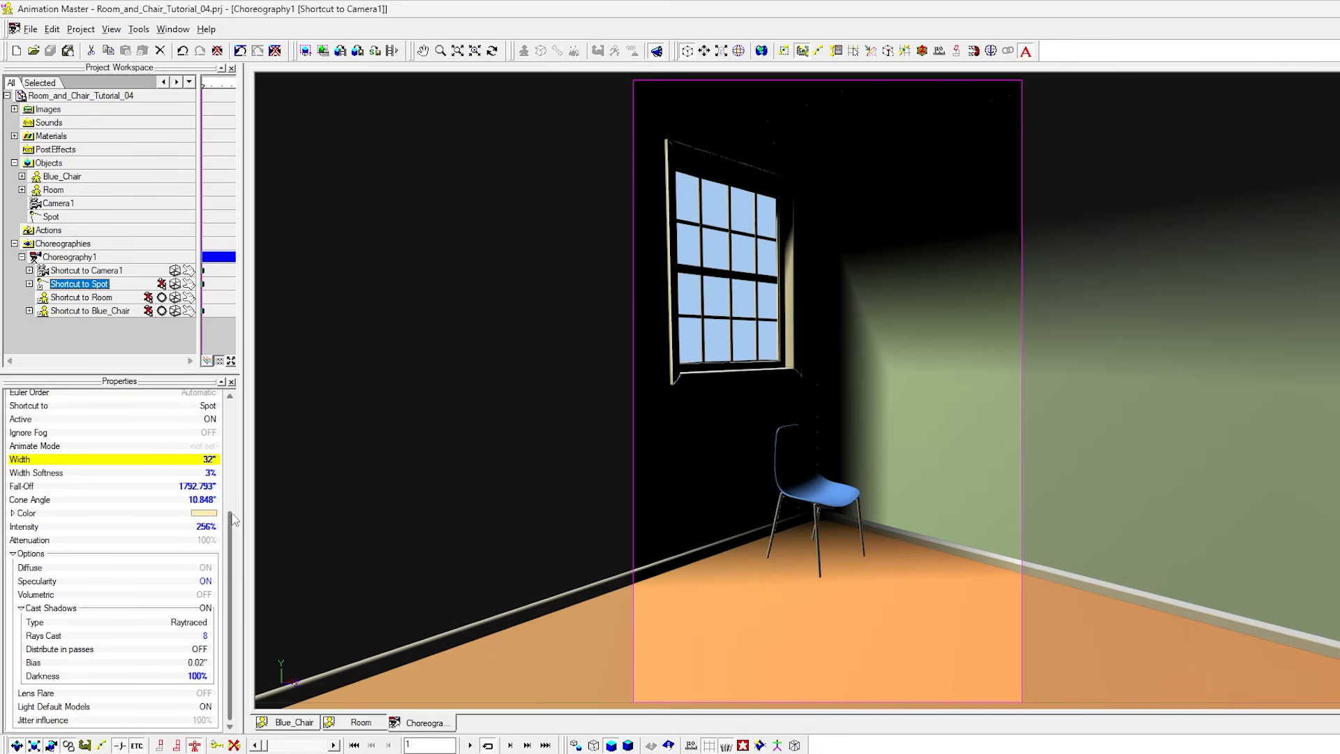
click(206, 595)
click(21, 608)
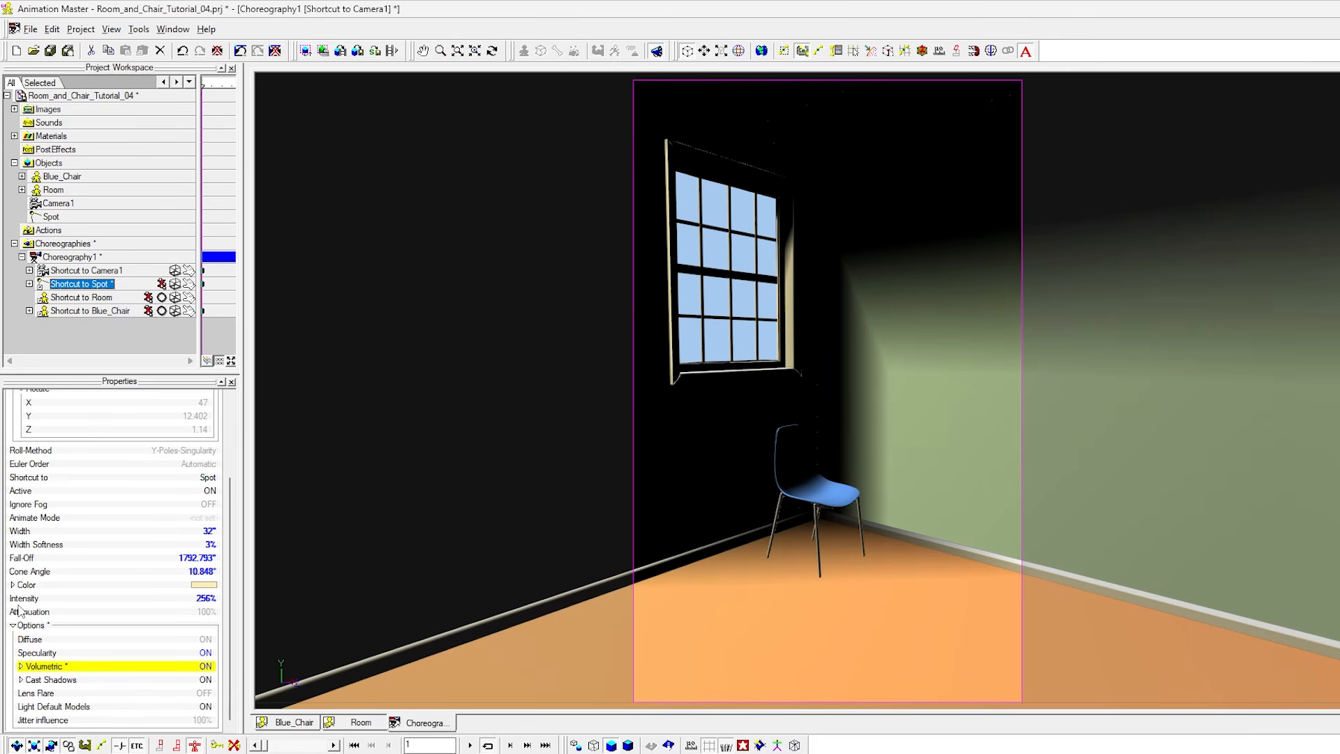
click(20, 667)
scroll(73, 655, down, 3)
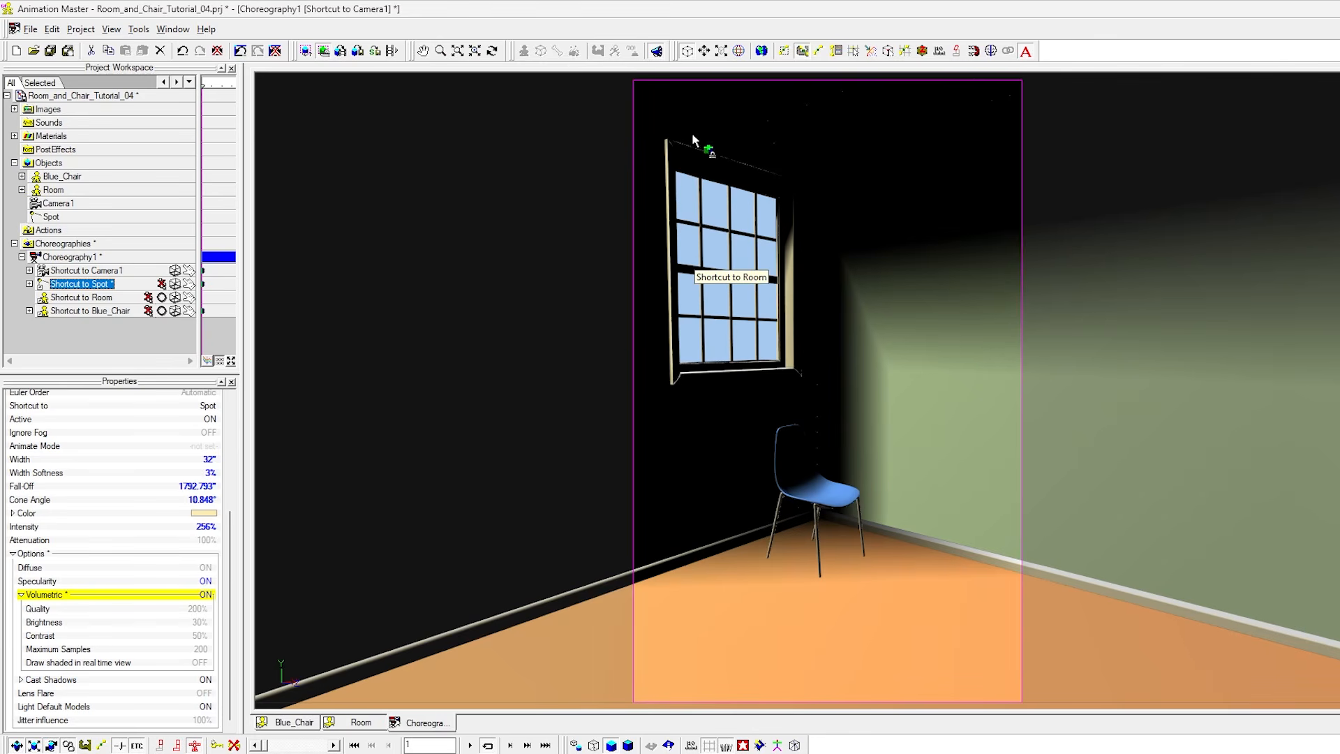
Test-render the camera frame with the volumetric light, restarting the render once.
drag(639, 86, 1013, 699)
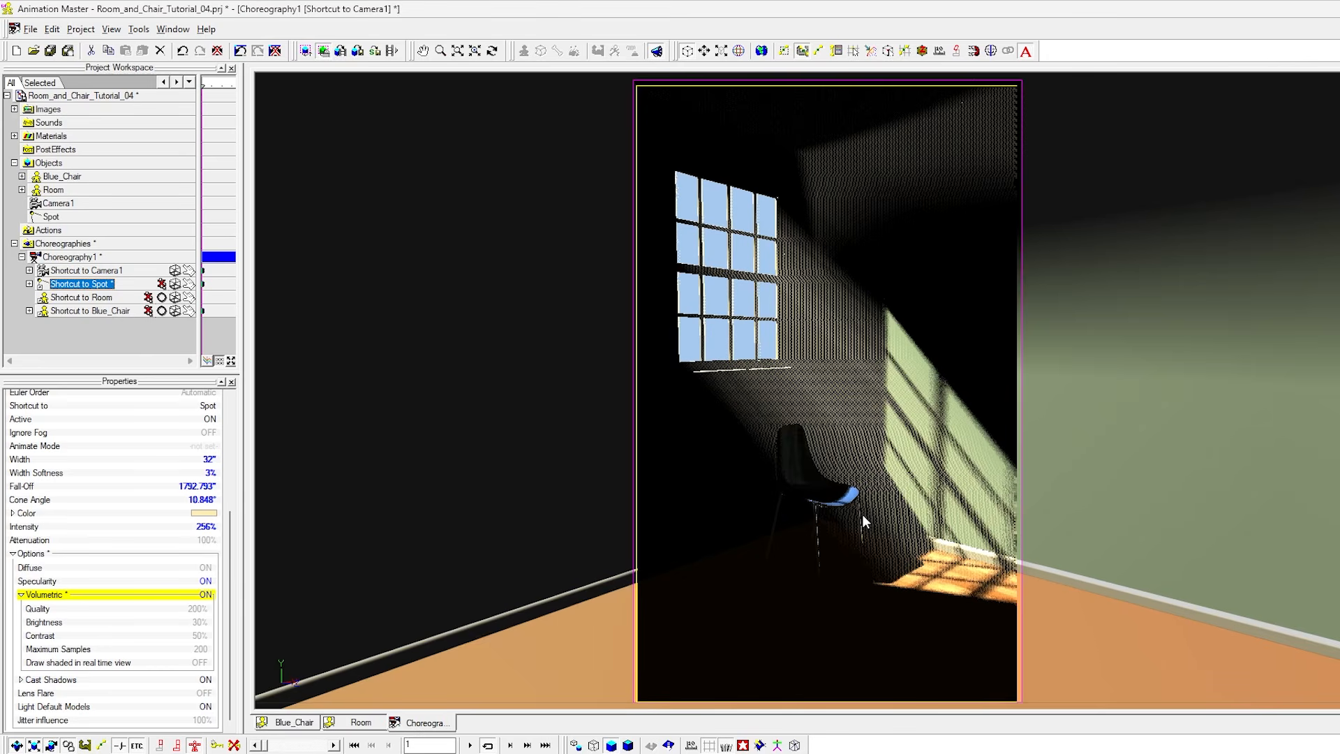
key(Escape)
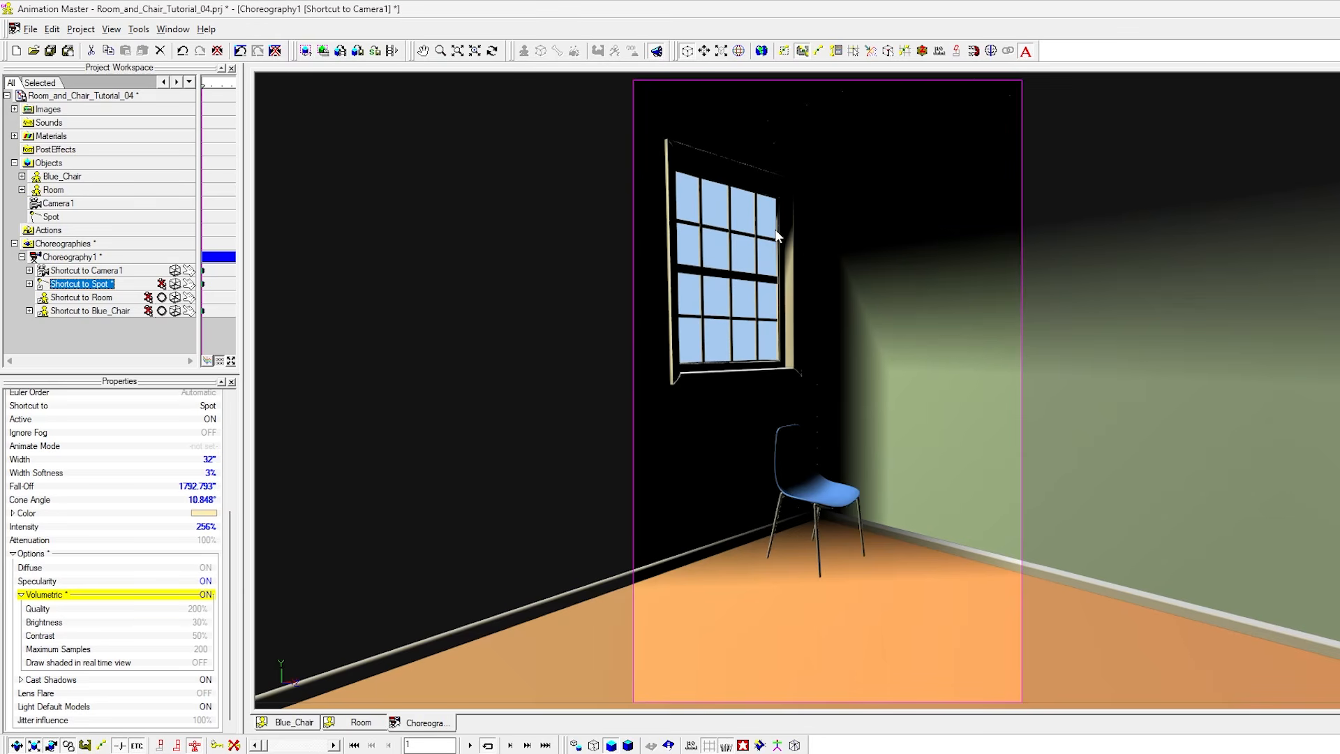
drag(636, 87, 1019, 697)
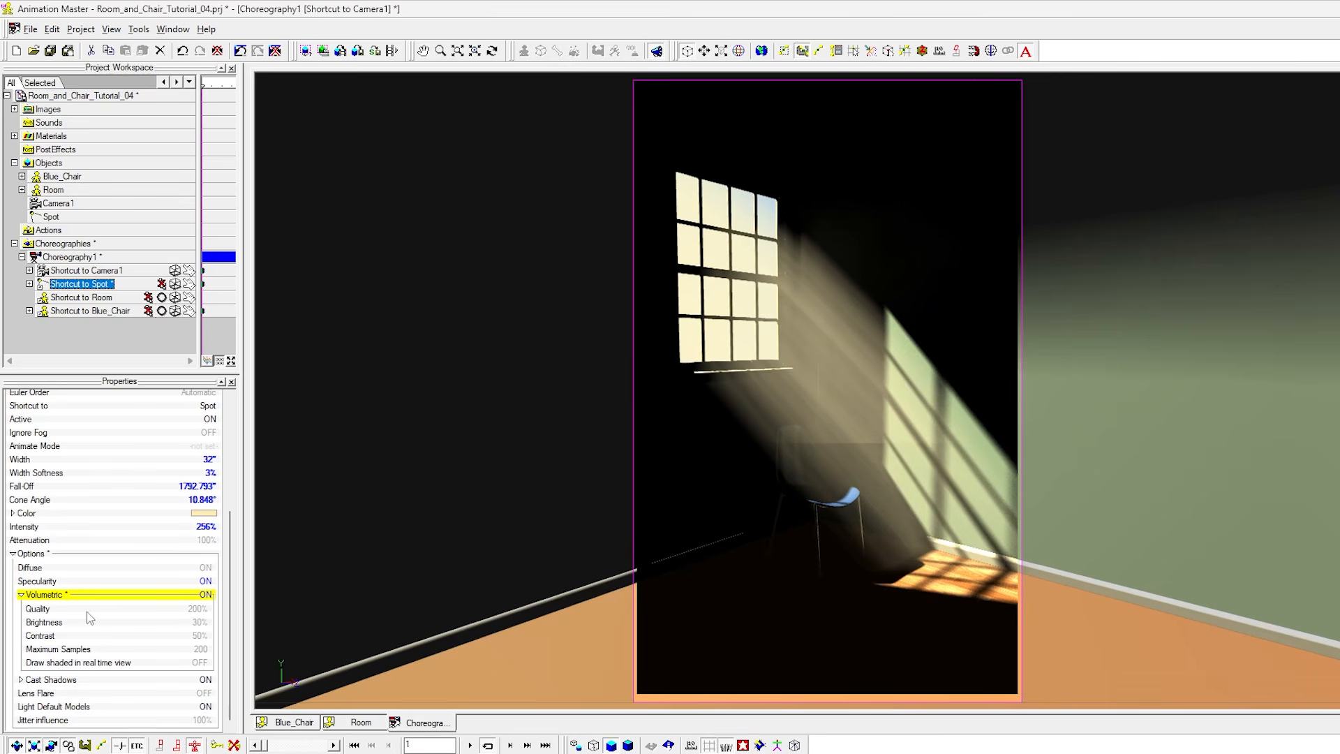
Set the Spot light's volumetric Brightness to 16%.
click(196, 624)
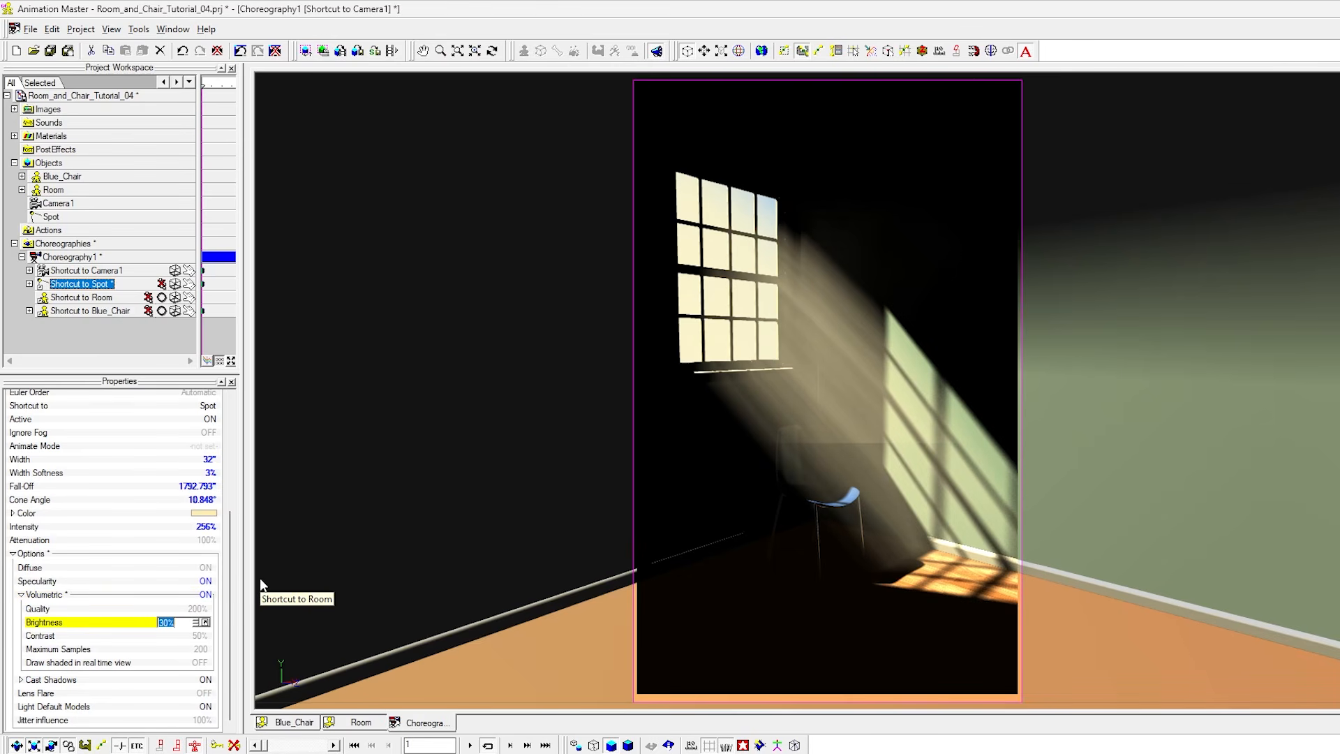
text(16)
key(Return)
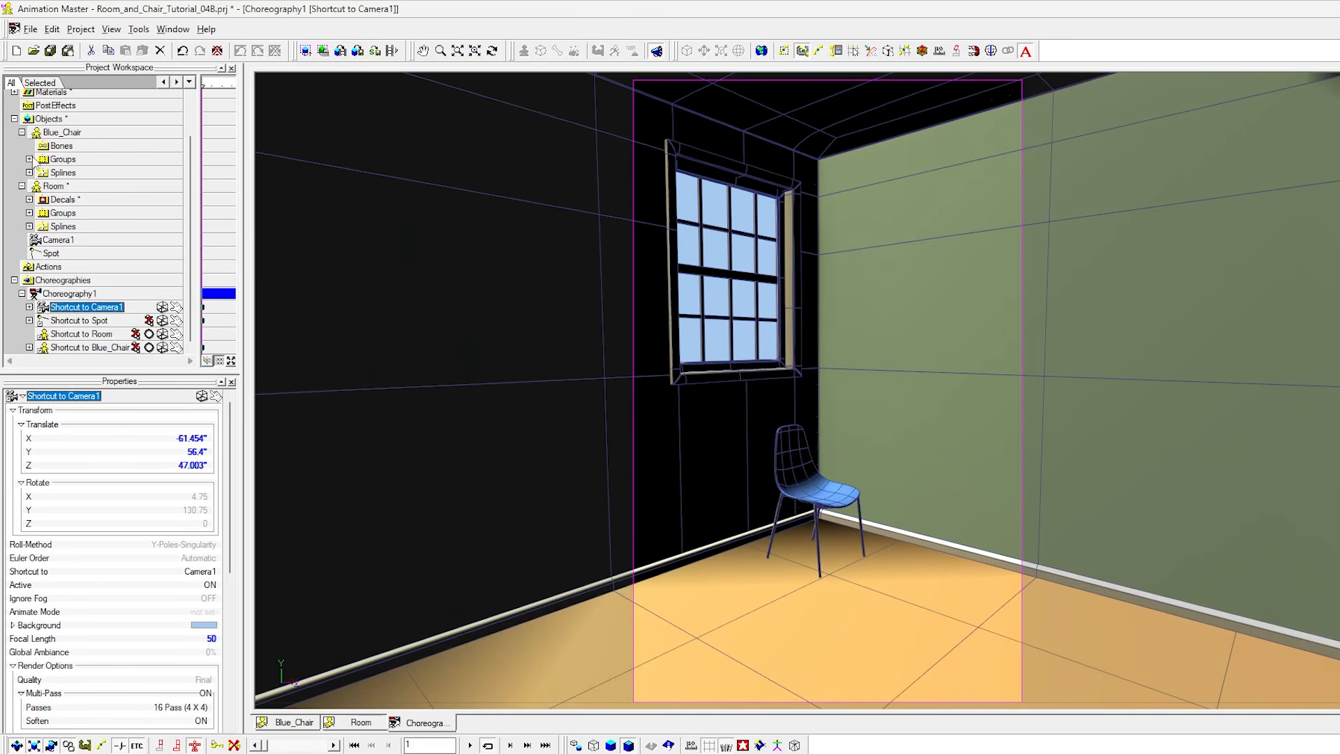
Select the wood floor material's surface attribute and test-render the region around the chair and sunlit floor.
scroll(21, 140, up, 3)
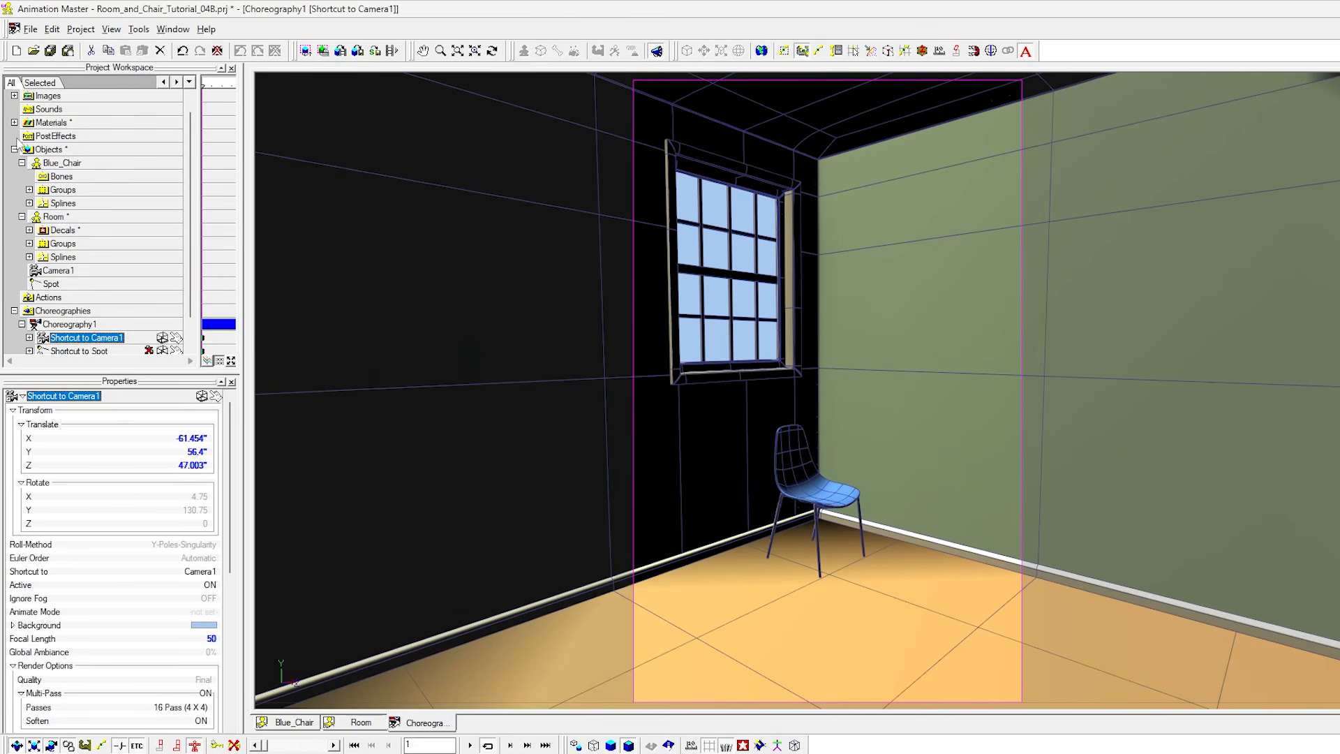
click(14, 123)
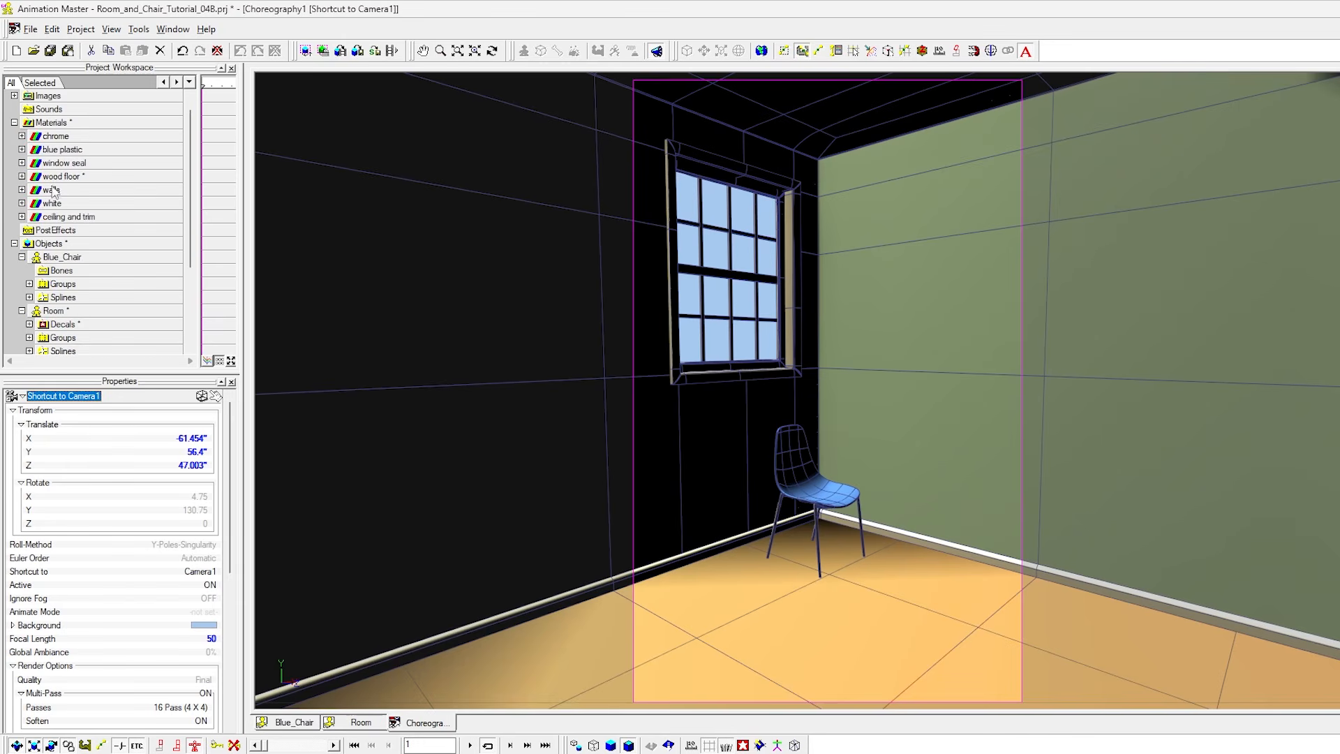
click(22, 175)
click(68, 190)
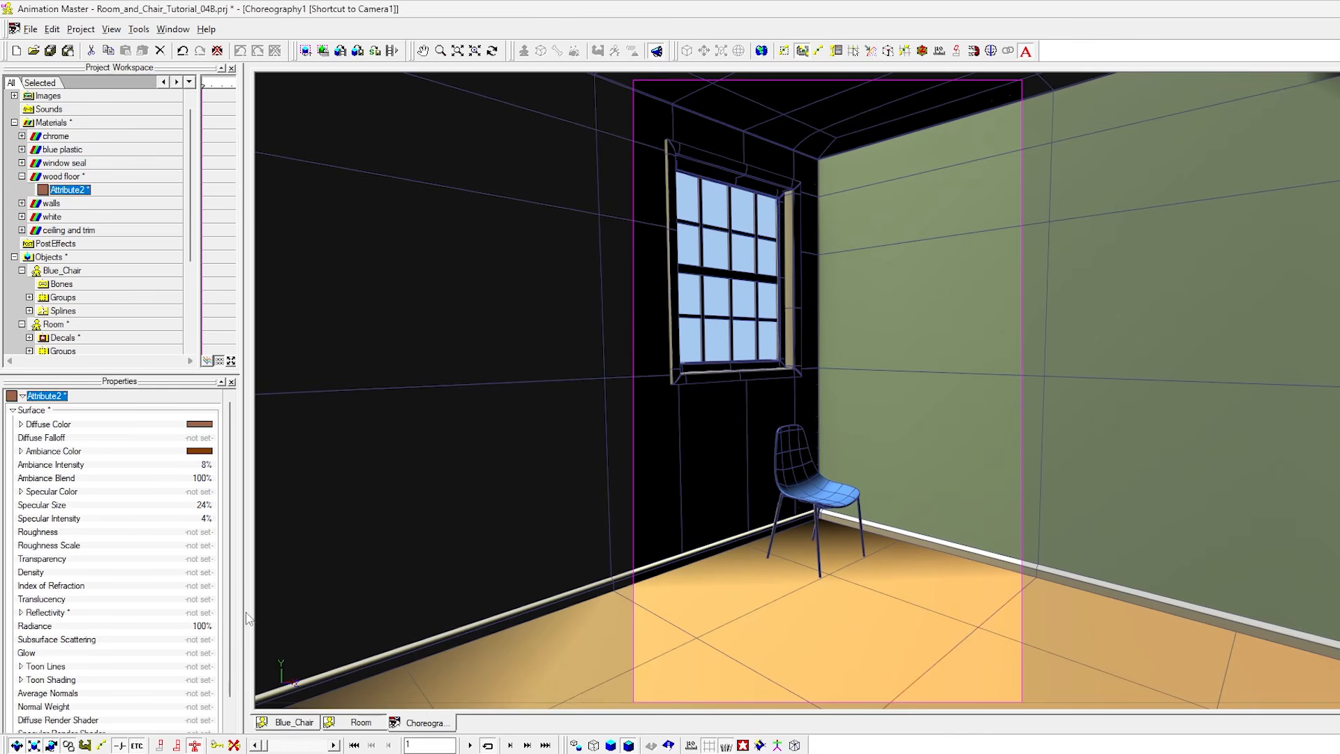
key(q)
drag(662, 450, 1017, 691)
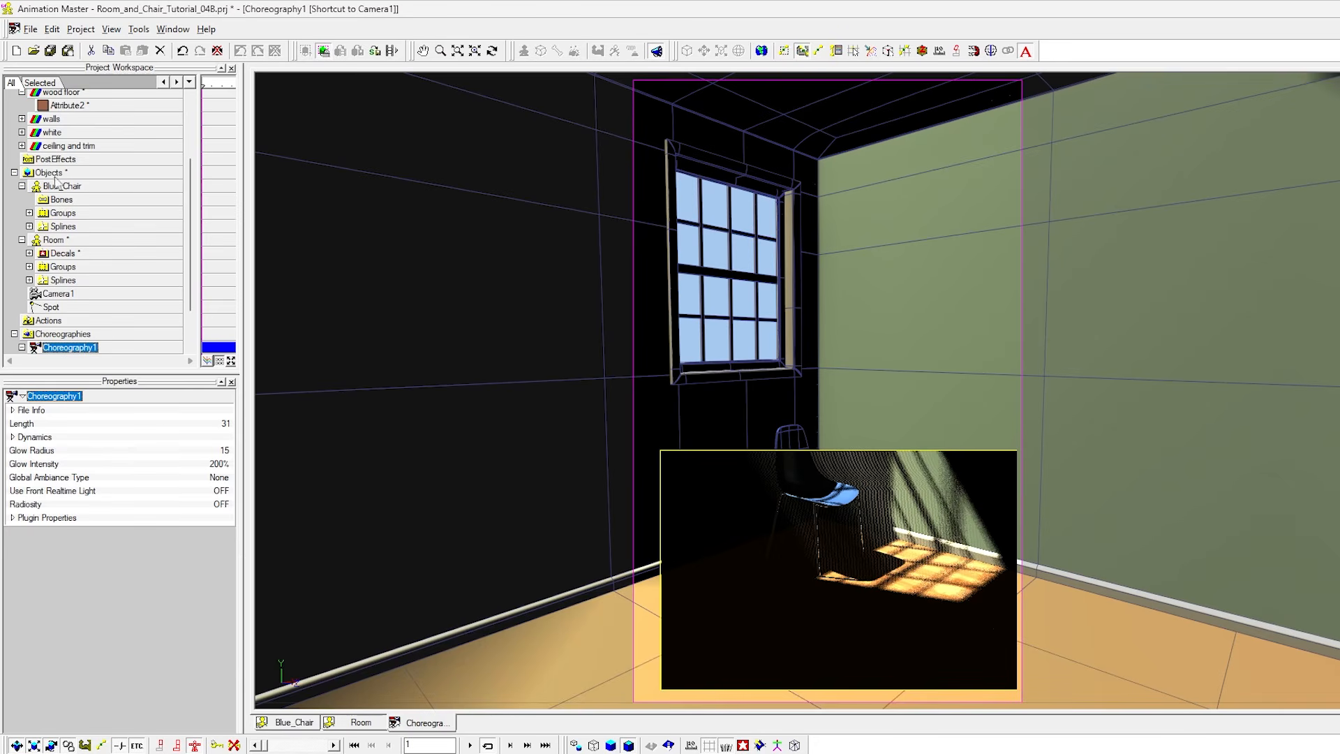
Try the wood floor material's Reflectivity at 4%, raise it to 6%, and test-render the camera view.
click(56, 105)
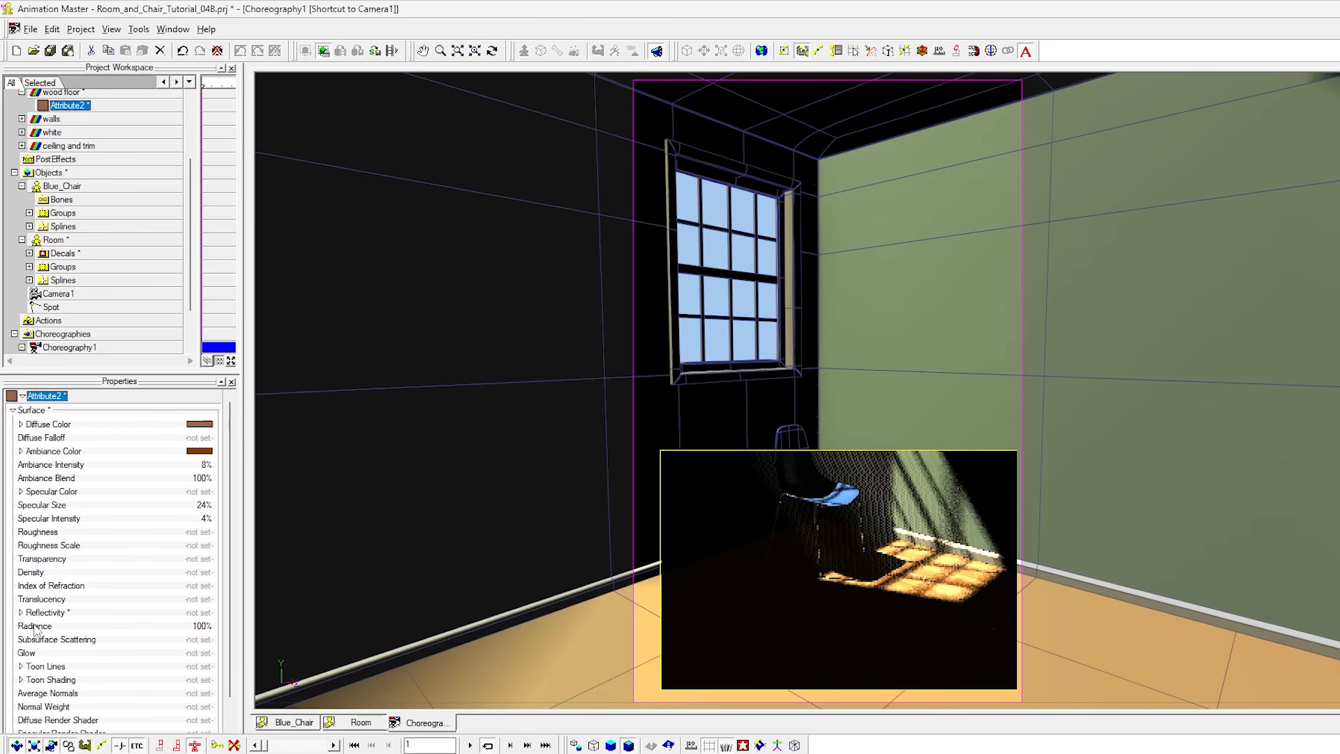
click(196, 614)
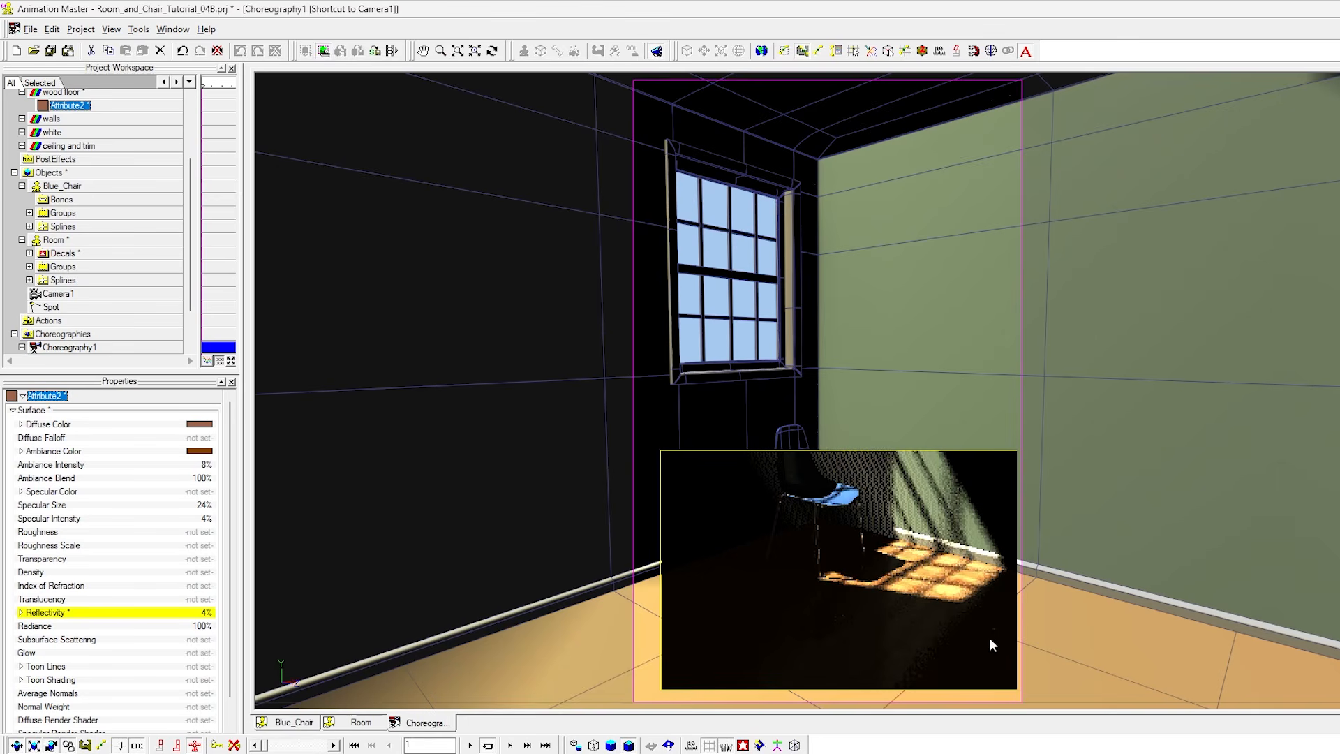
click(207, 613)
text(6)
key(Return)
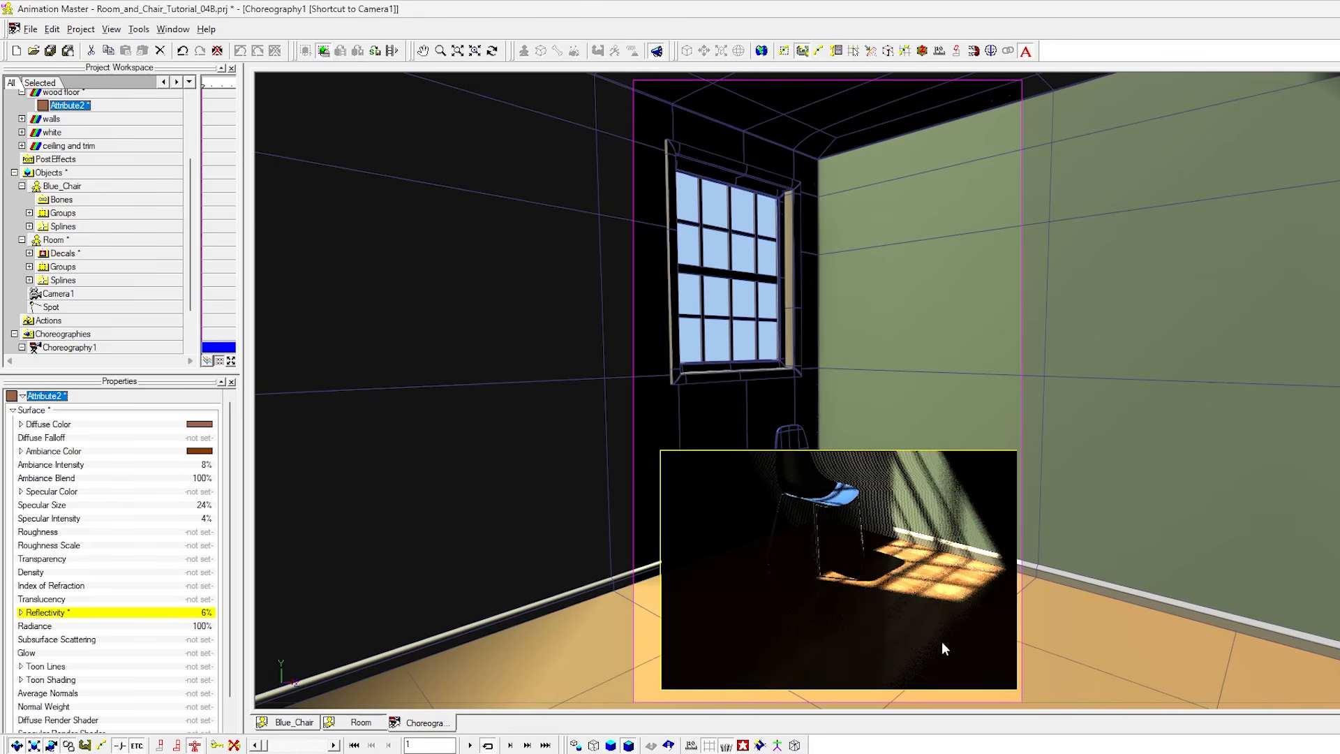
click(941, 600)
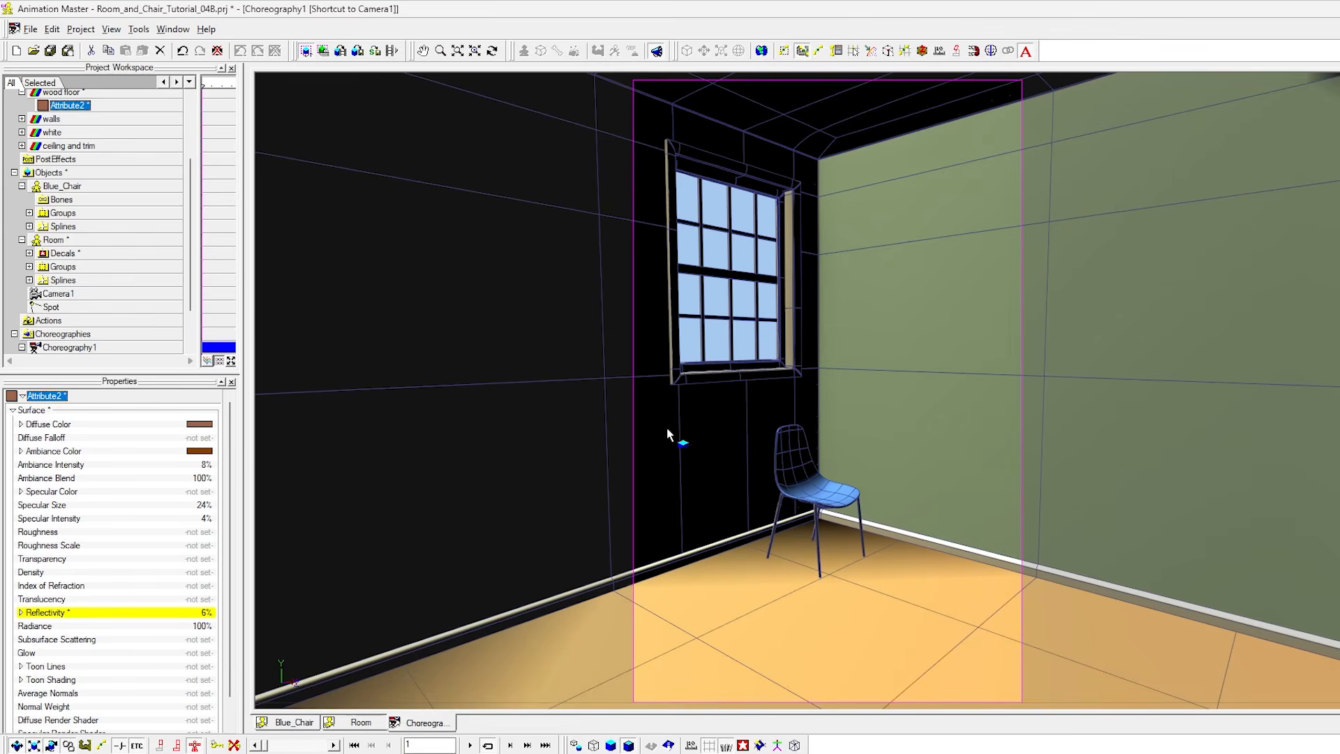
click(637, 377)
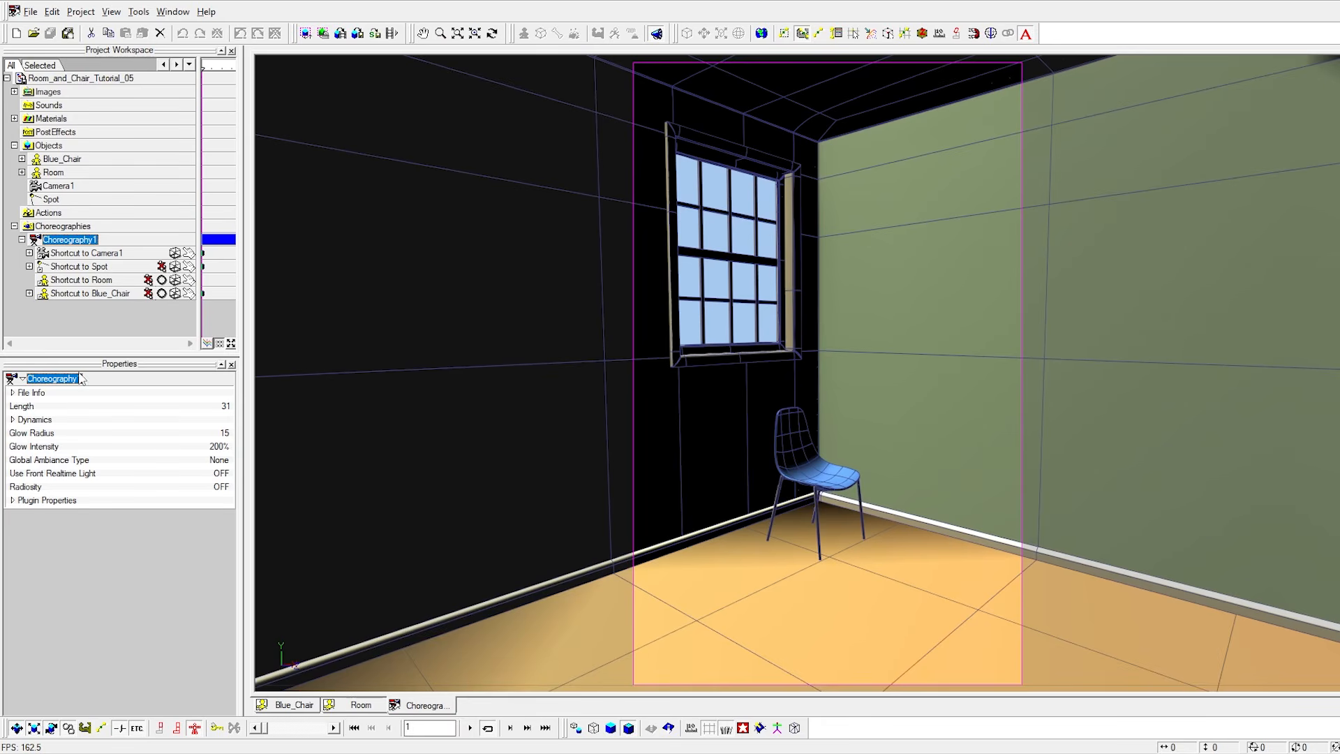
Turn on Radiosity for Choreography1, with its Final Gathering and Precompute Irradiance options set to OFF.
click(221, 487)
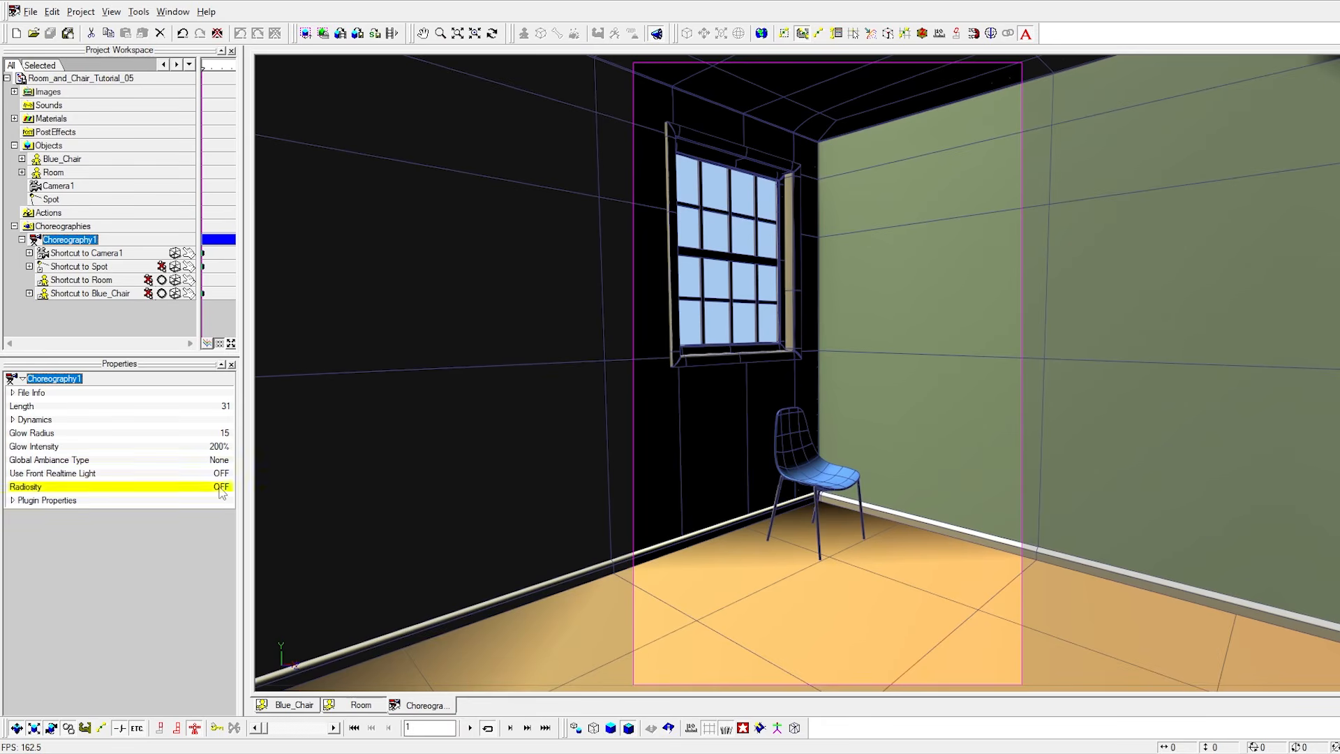
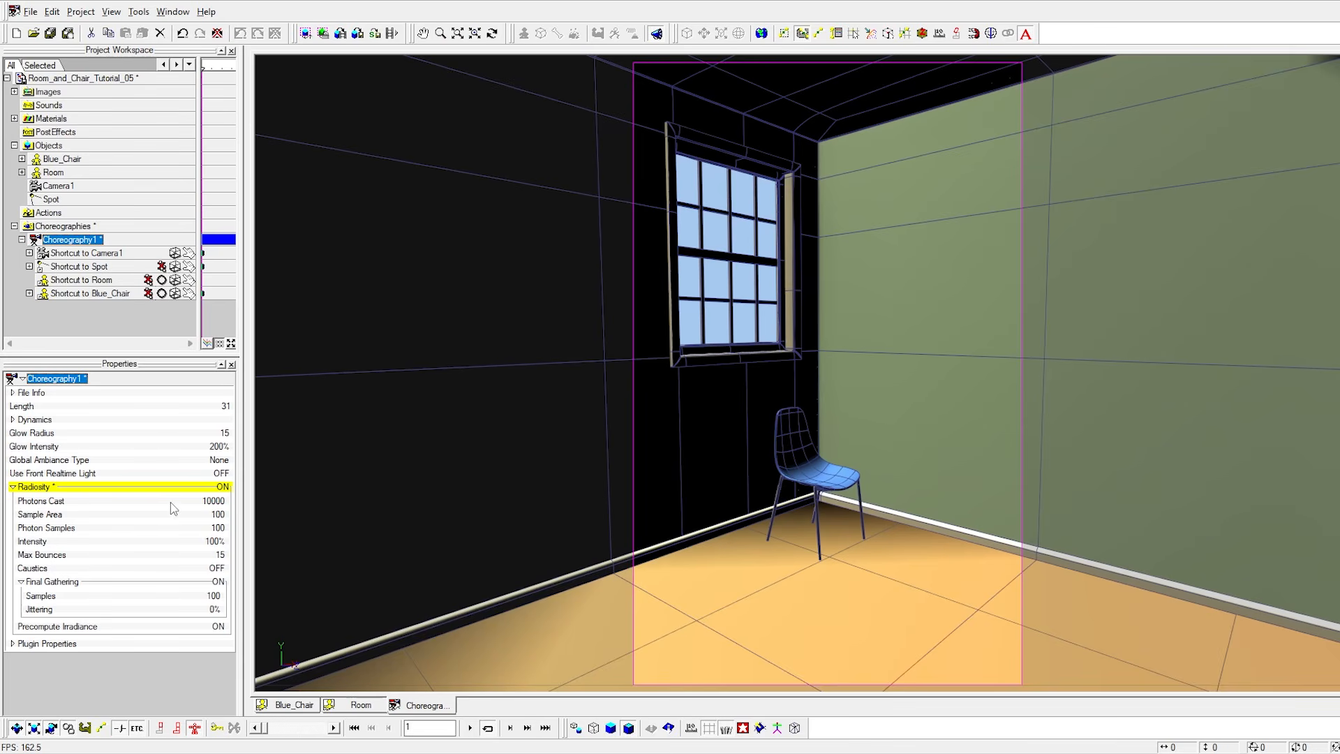
click(13, 487)
click(13, 487)
click(216, 582)
click(216, 582)
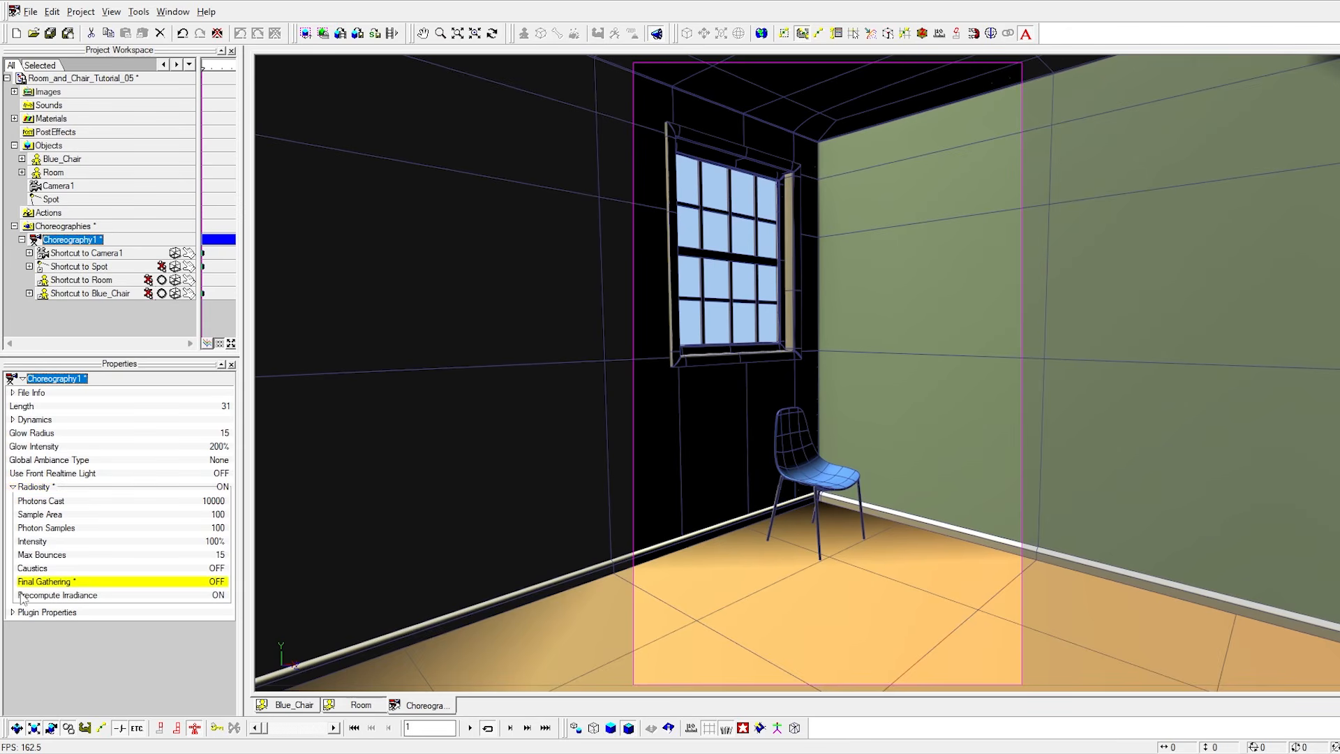
click(218, 596)
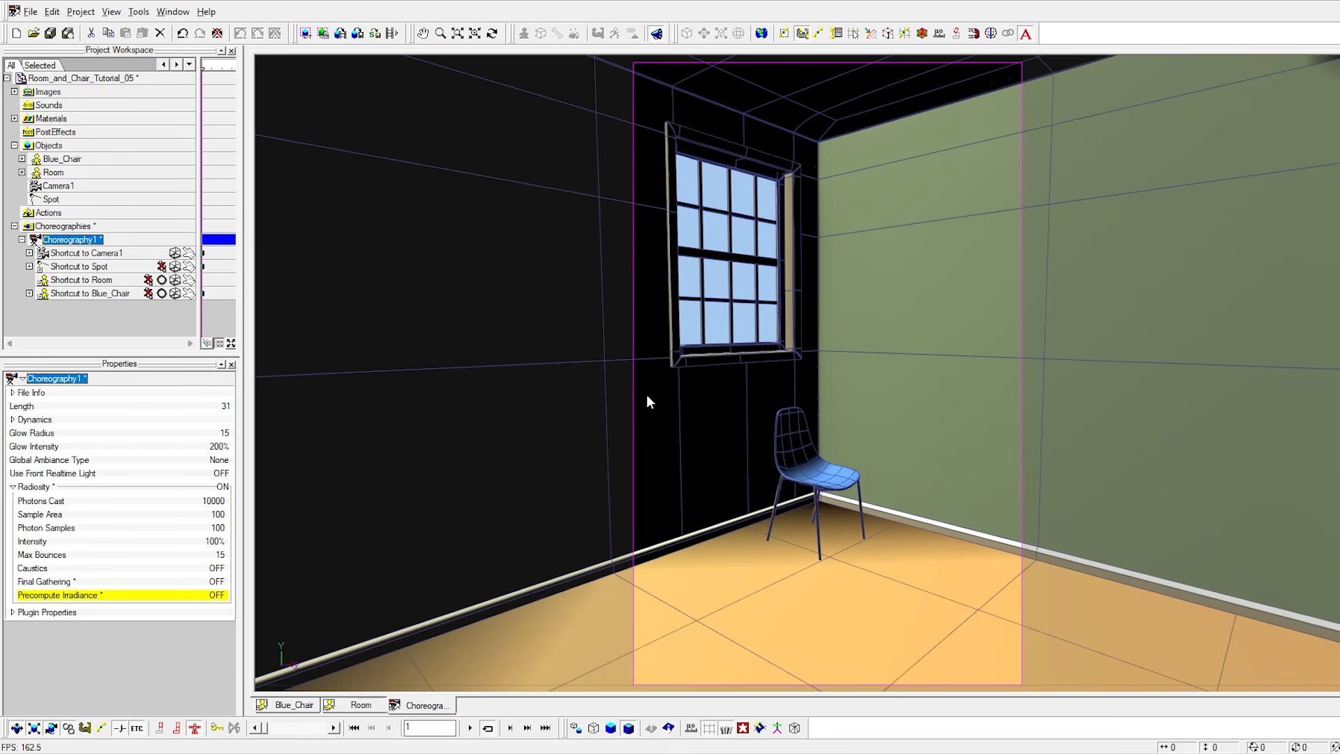
Test-render the camera frame with radiosity, and check the light and room from the top view before returning to the camera view.
key(q)
right_drag(639, 69, 1026, 671)
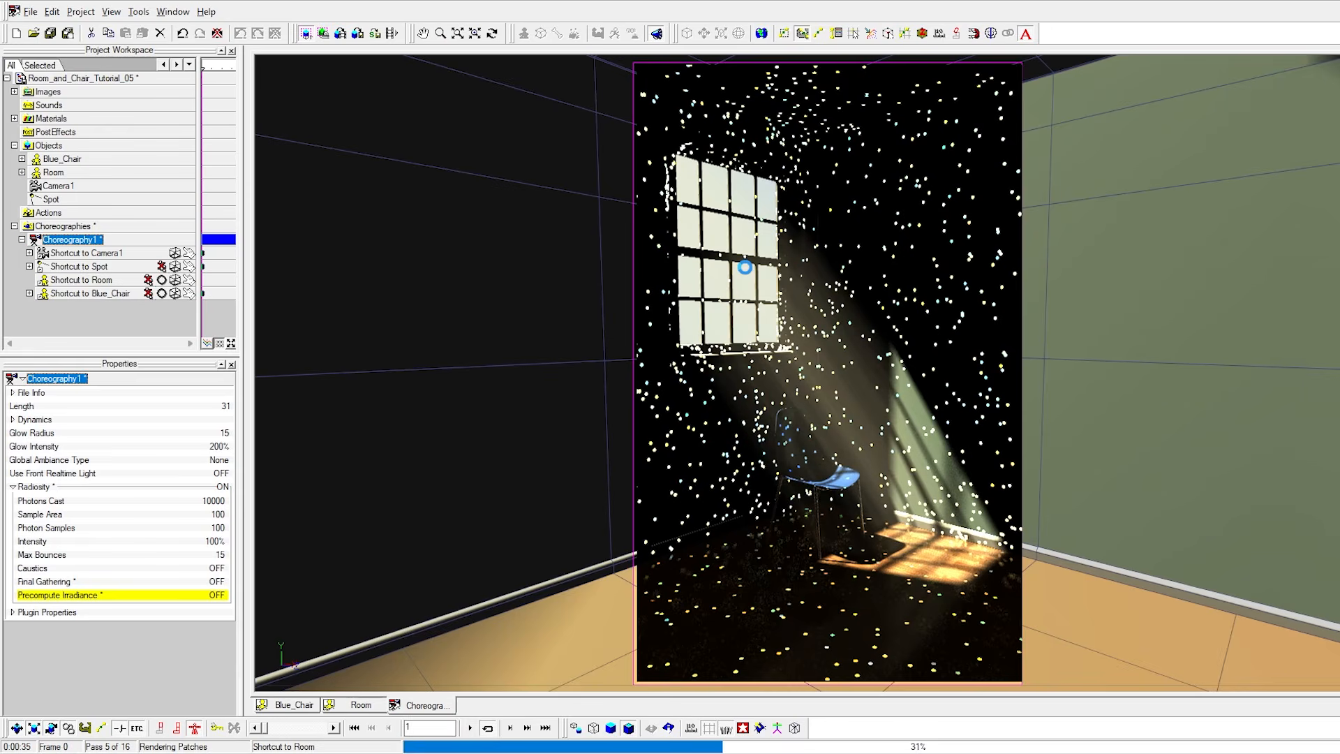
key(Escape)
key(5)
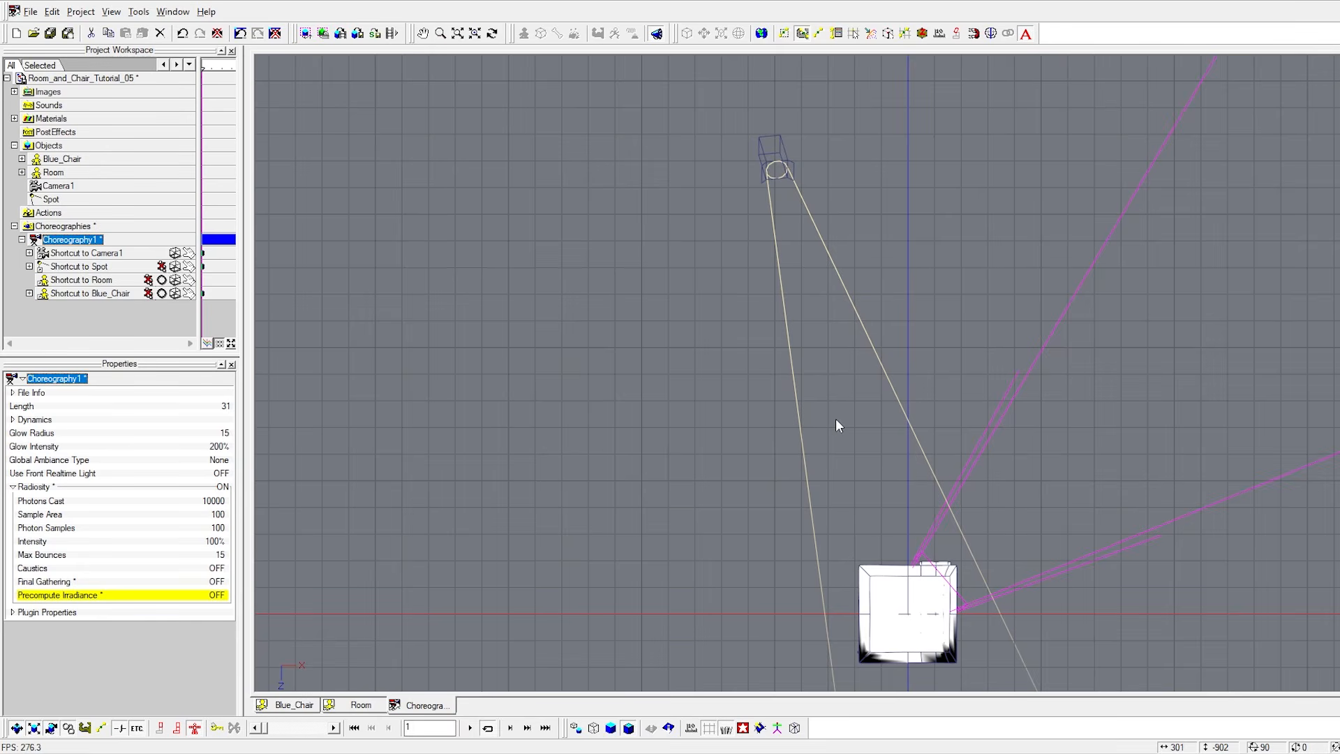
key(0)
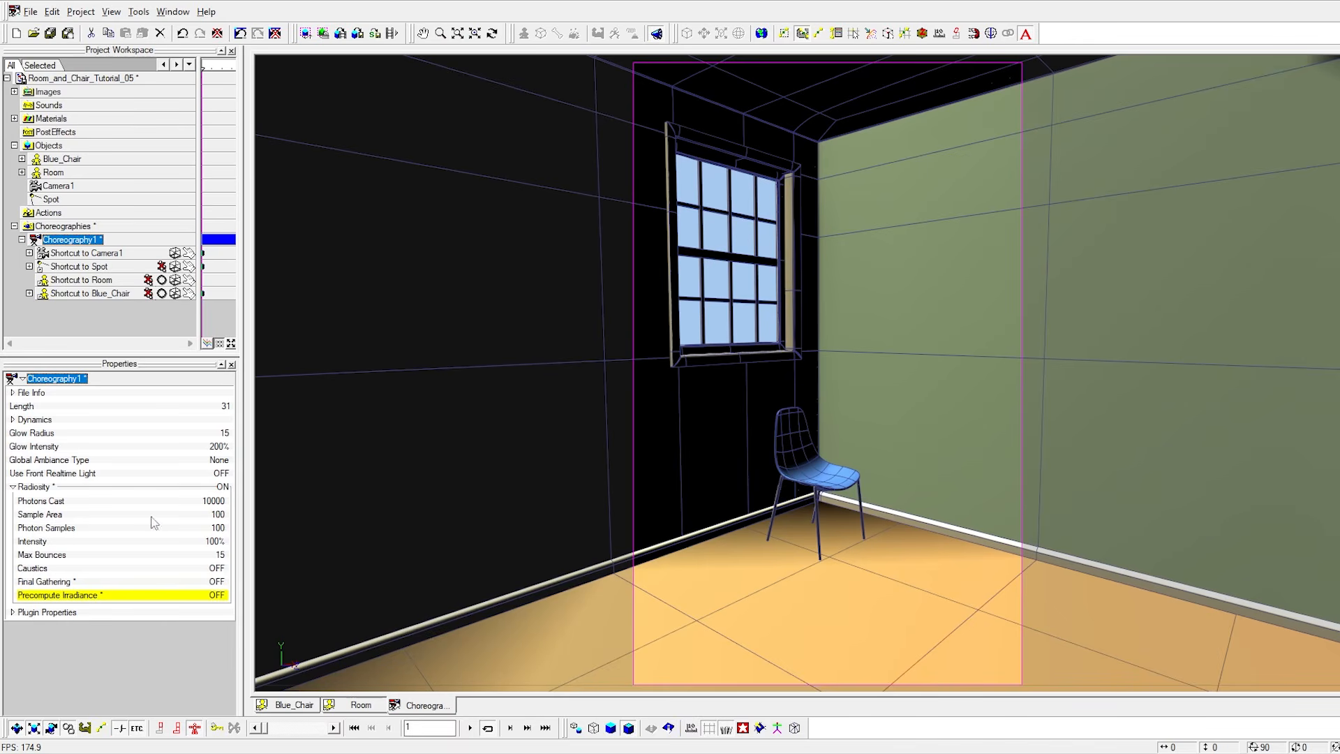
Set the radiosity Sample Area to 200 and test-render most of the camera frame.
click(219, 516)
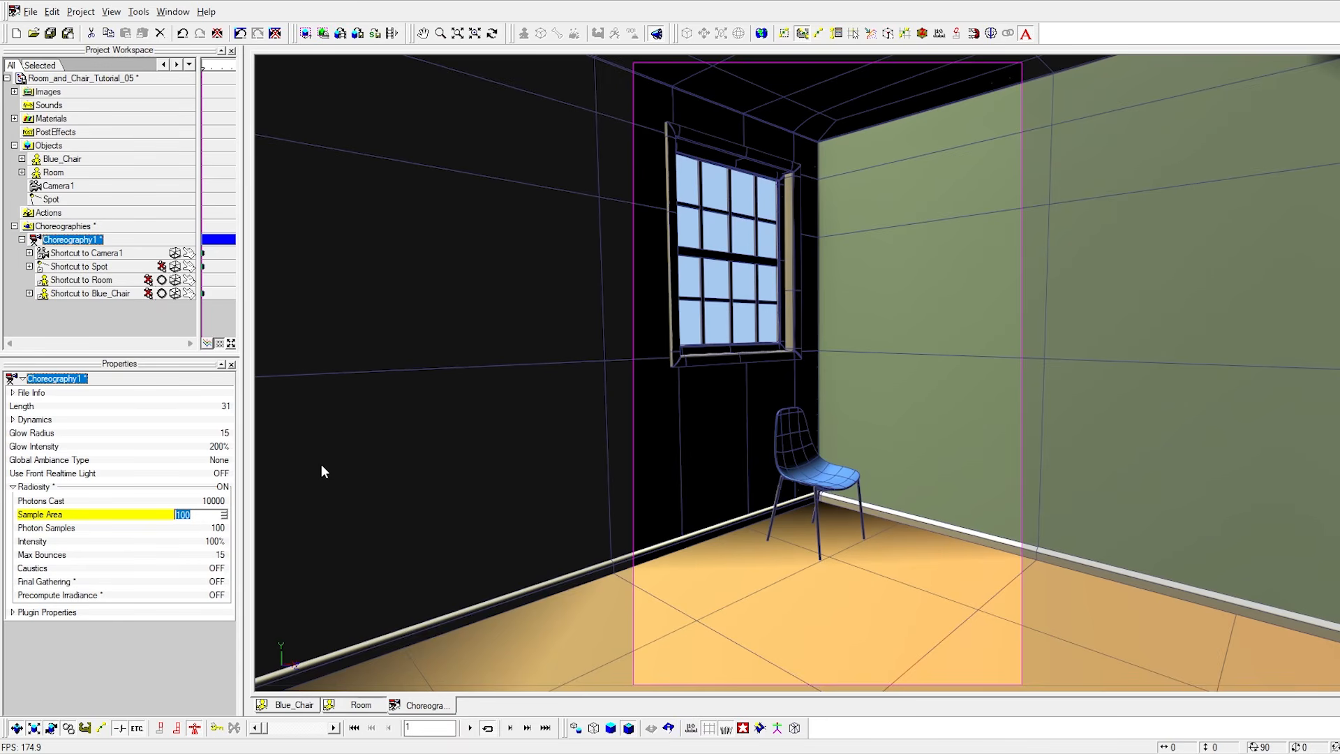
text(200)
key(Return)
key(q)
right_drag(656, 87, 1013, 649)
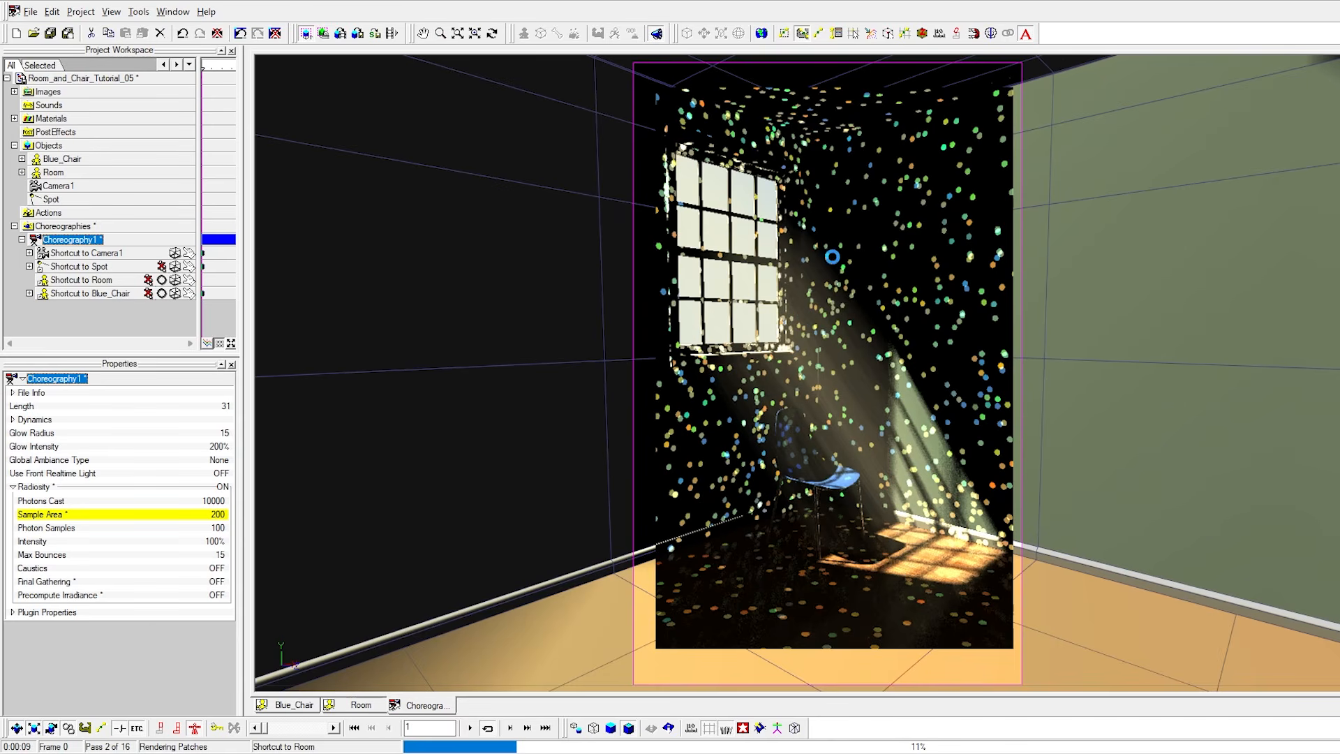
key(Escape)
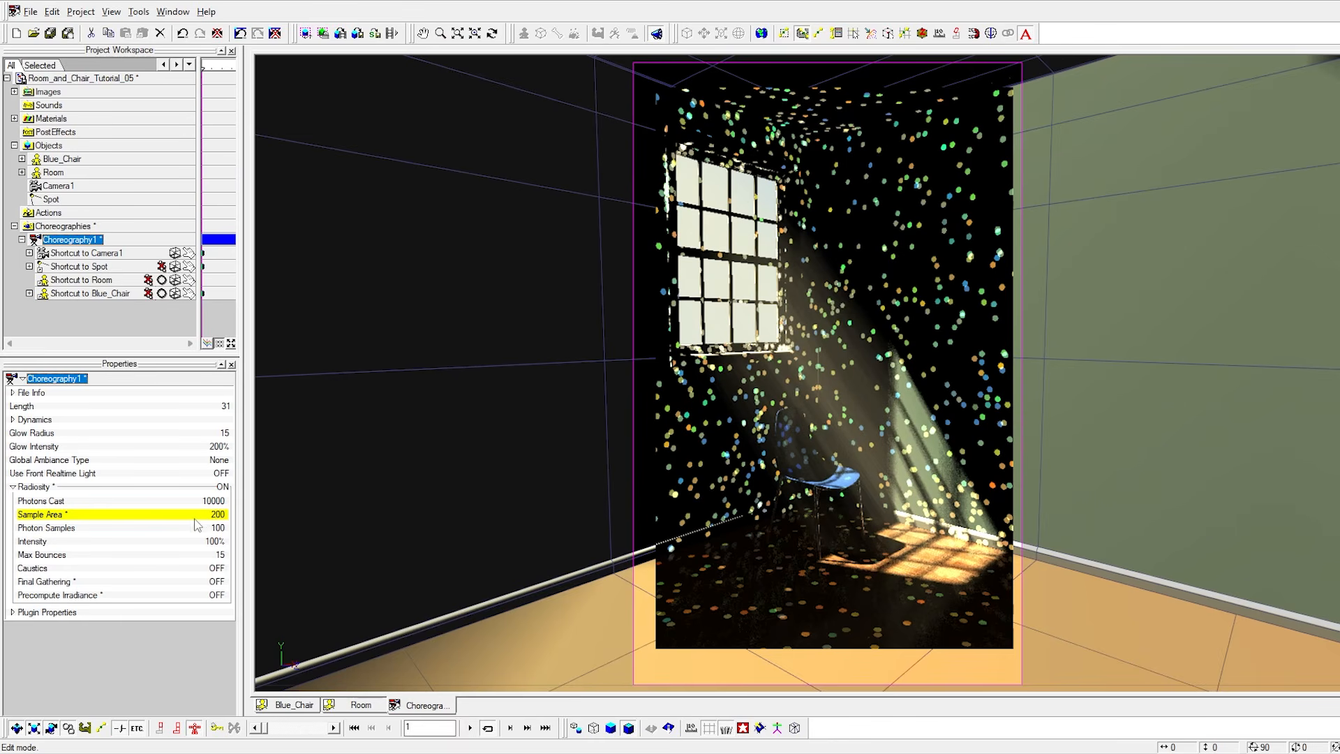
Set the radiosity Sample Area to 800 and test-render a region around the chair.
click(218, 514)
text(800)
key(Return)
key(shift+q)
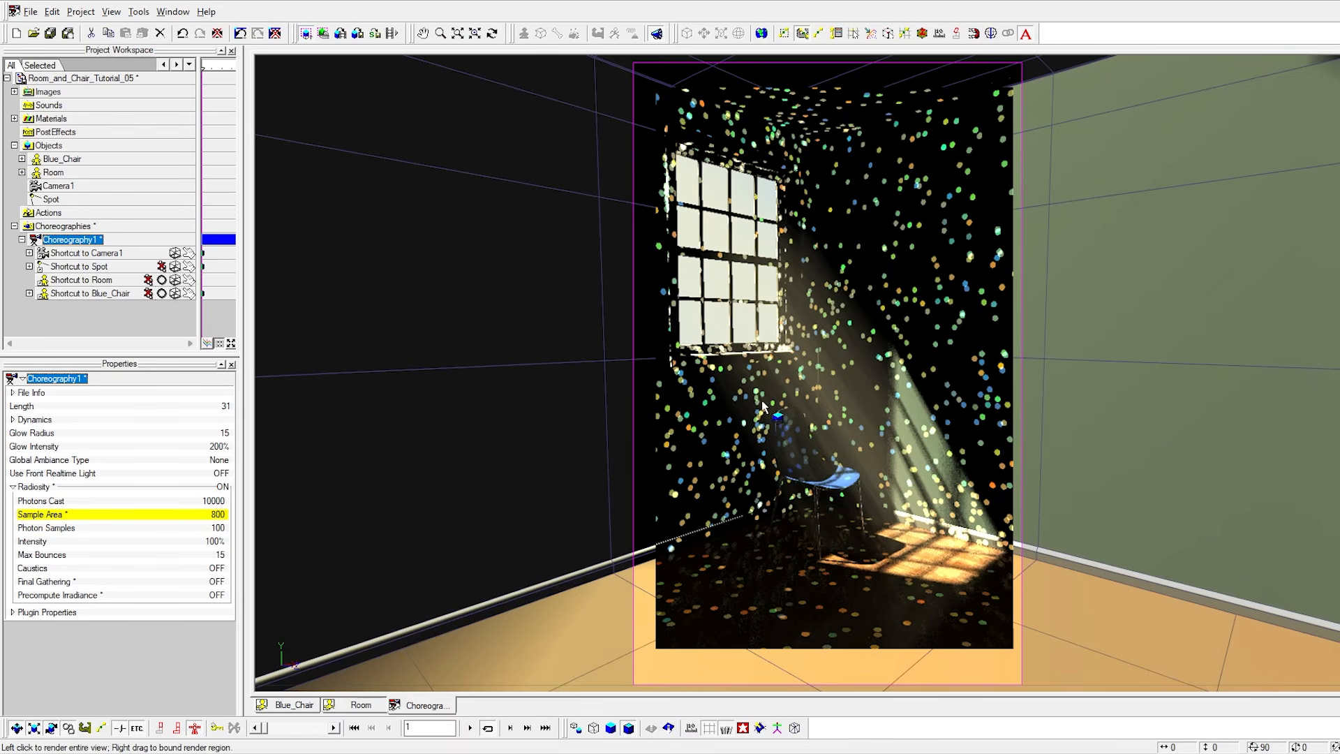
right_drag(738, 325, 948, 591)
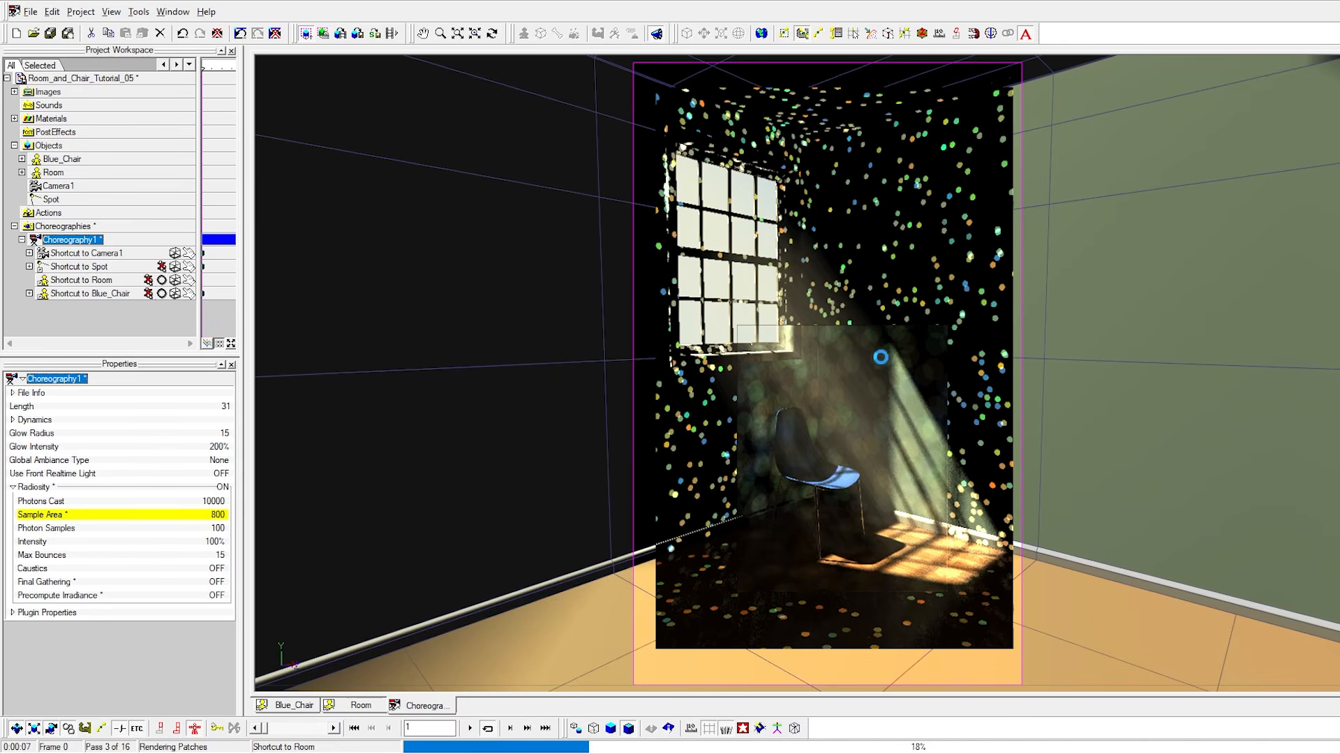
key(Escape)
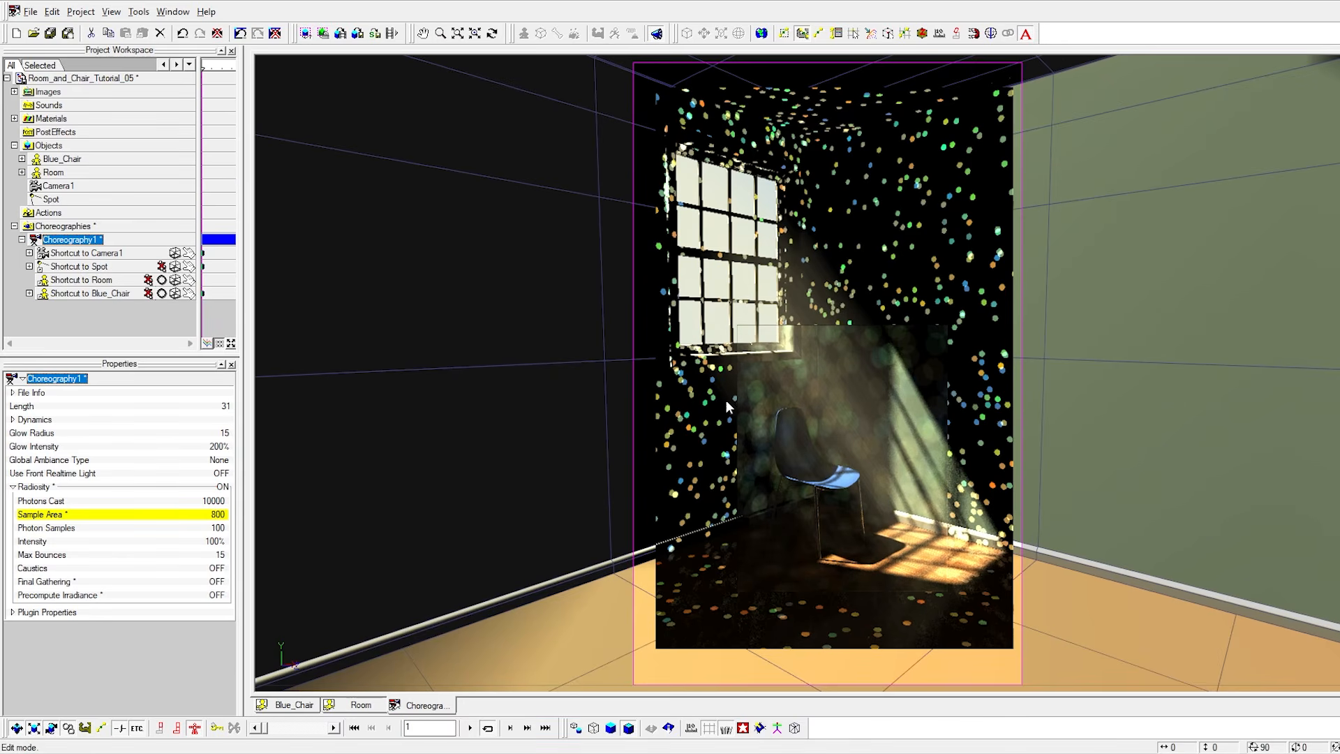
Set the radiosity Sample Area to 1600 and test-render a larger region around the chair and sunlit floor.
click(218, 514)
text(1600)
key(Return)
key(q)
drag(712, 295, 1002, 626)
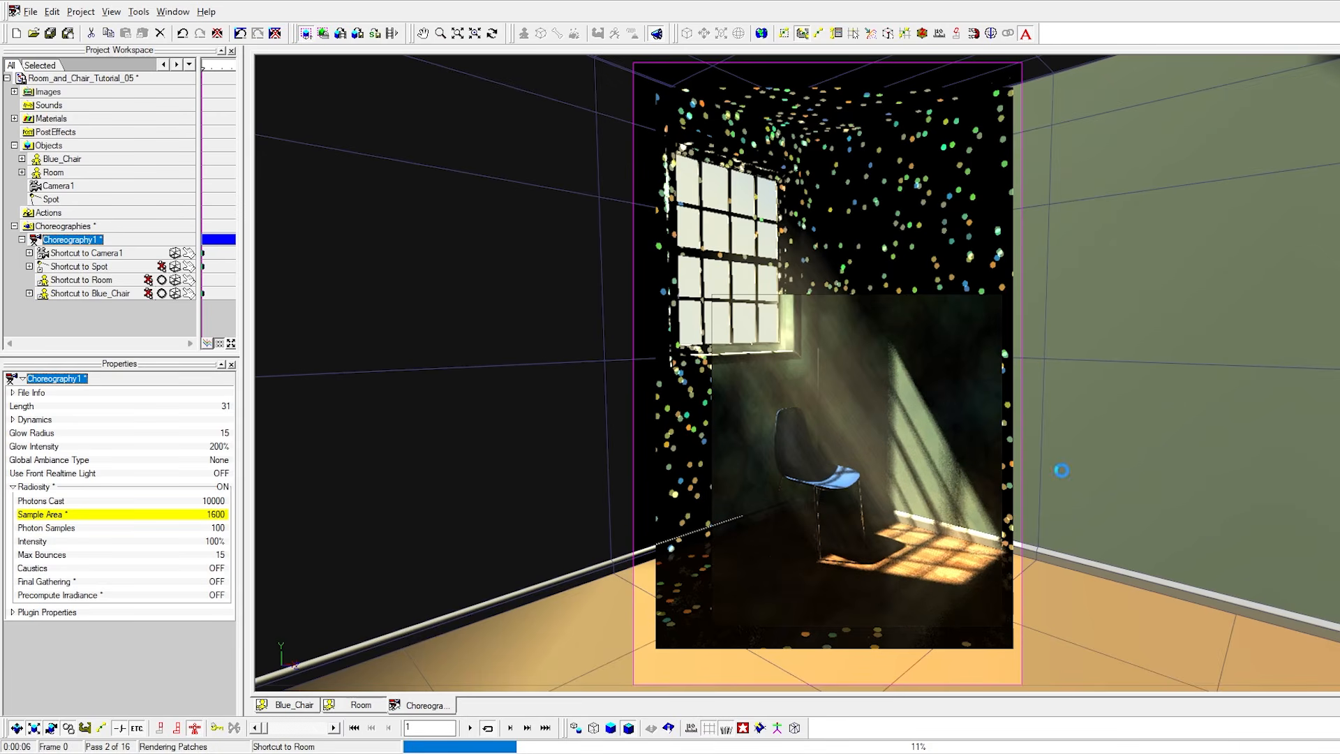
key(Escape)
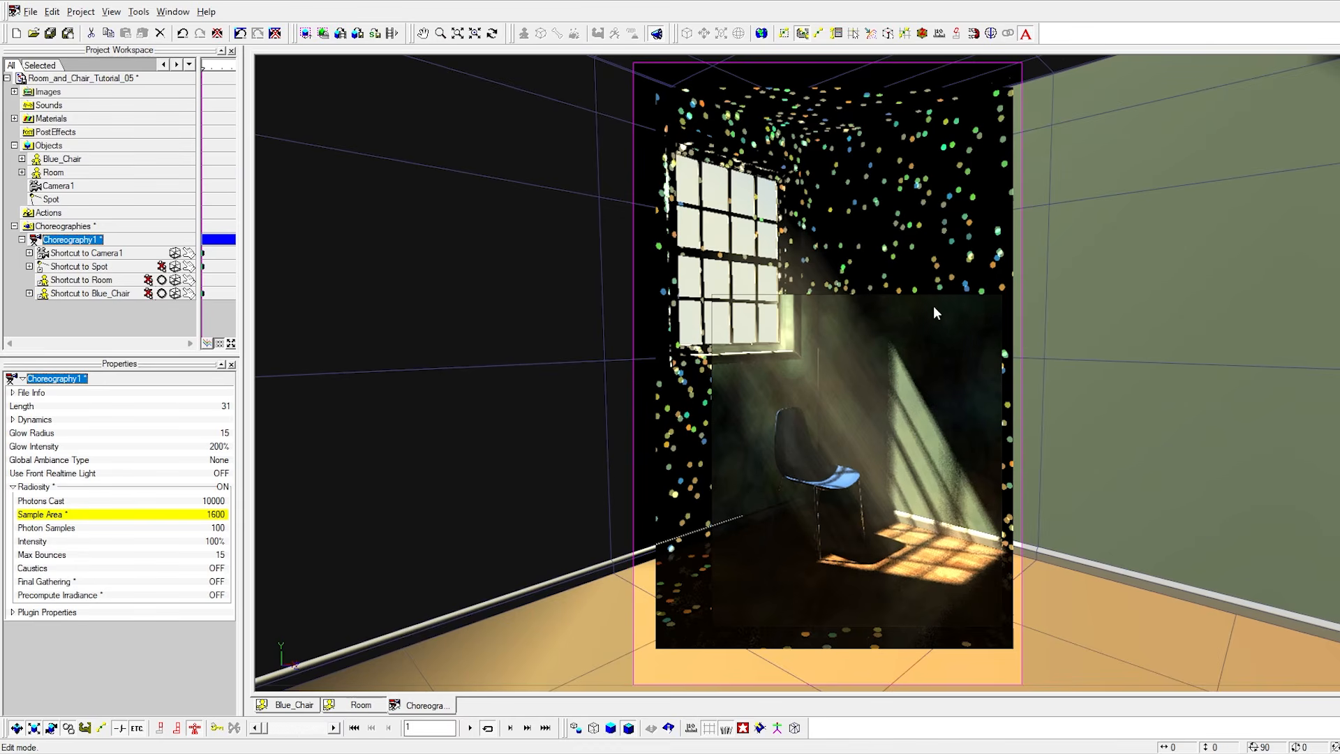
Set the radiosity Photons Cast to 100000 and test-render the whole camera frame.
click(205, 502)
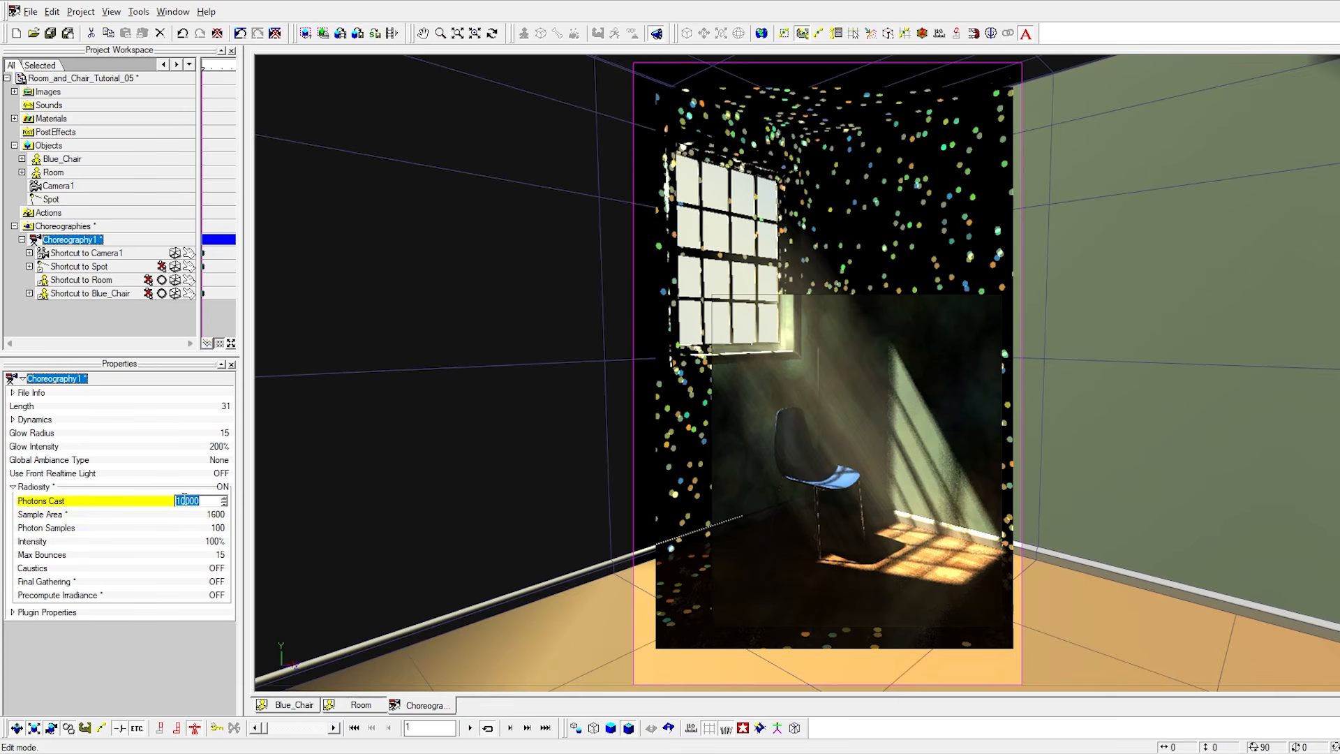
text(100000)
key(Return)
key(q)
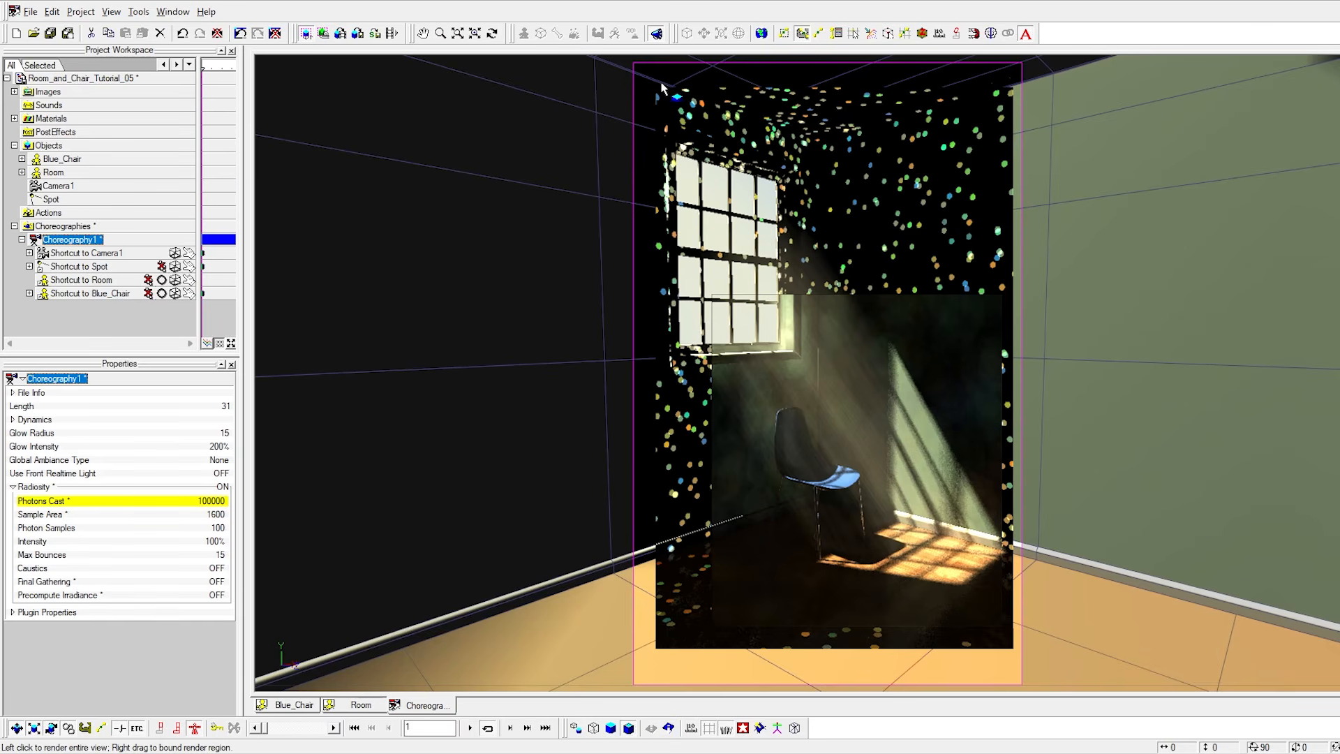
right_drag(638, 67, 1020, 680)
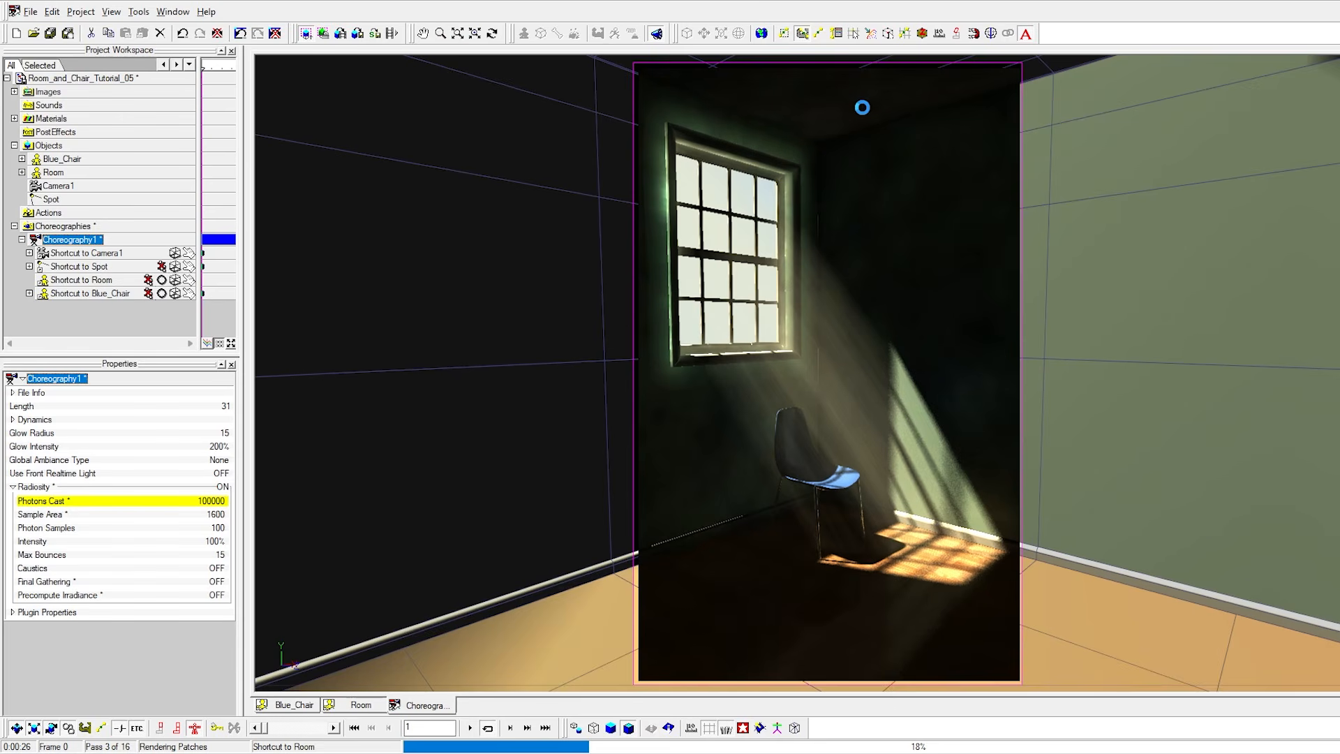
key(Escape)
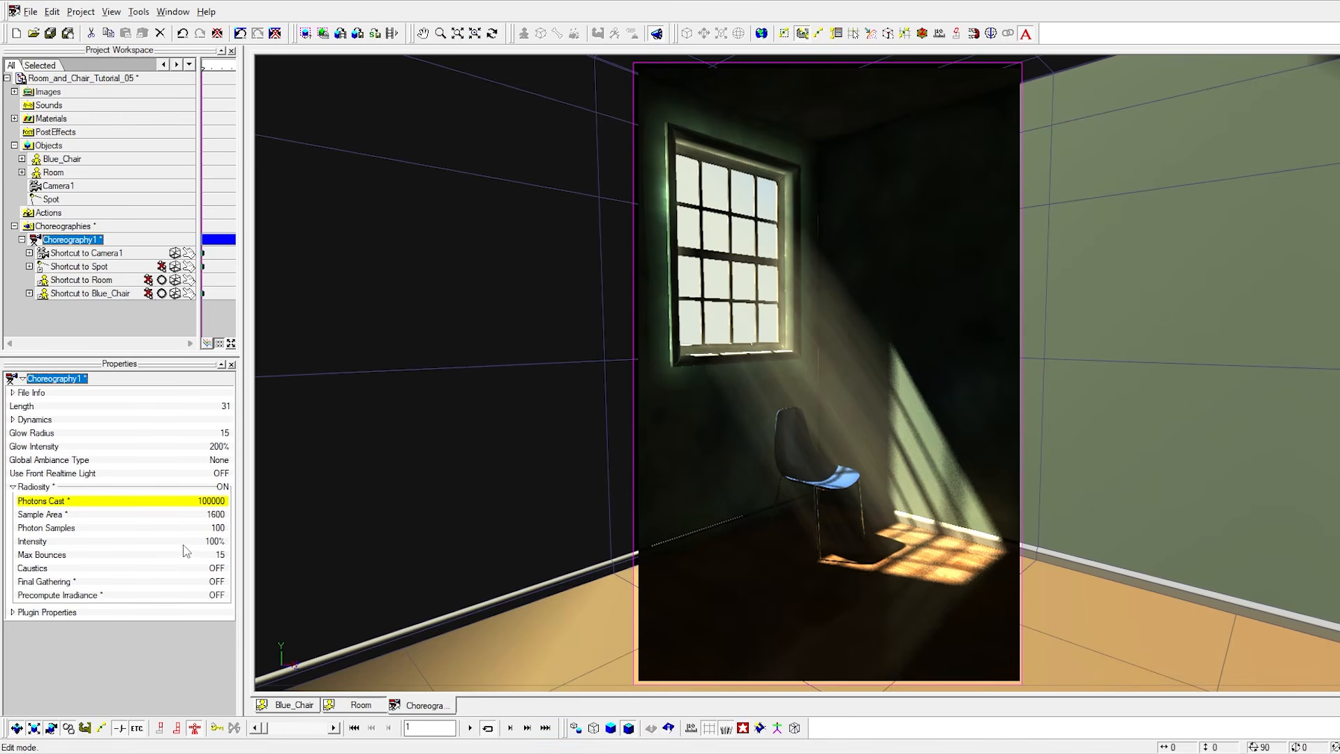
Set the radiosity Intensity to 200% and test-render the upper part of the frame around the window.
click(213, 543)
text(2)
key(Return)
key(q)
right_drag(686, 70, 999, 287)
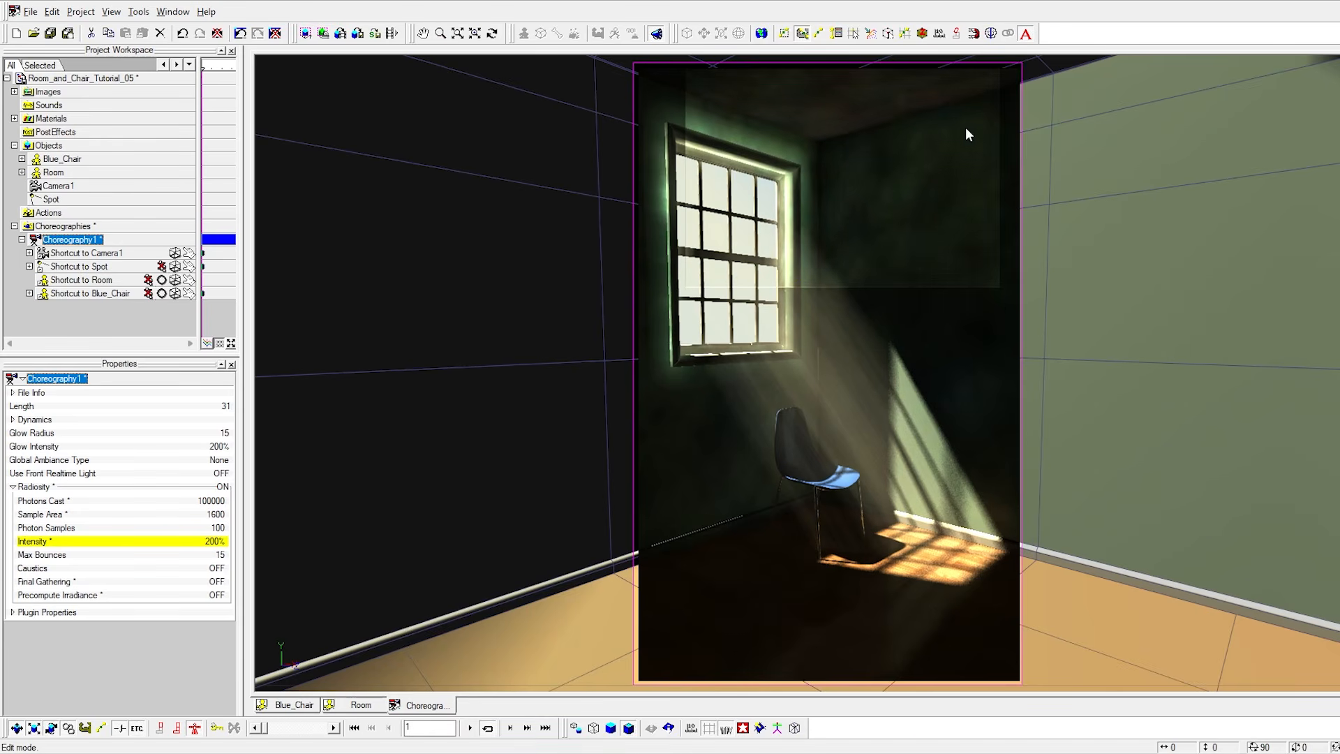
Set the radiosity Intensity to 300% and test-render the camera frame.
click(207, 543)
text(300)
key(Return)
key(q)
right_drag(634, 65, 865, 618)
click(1064, 599)
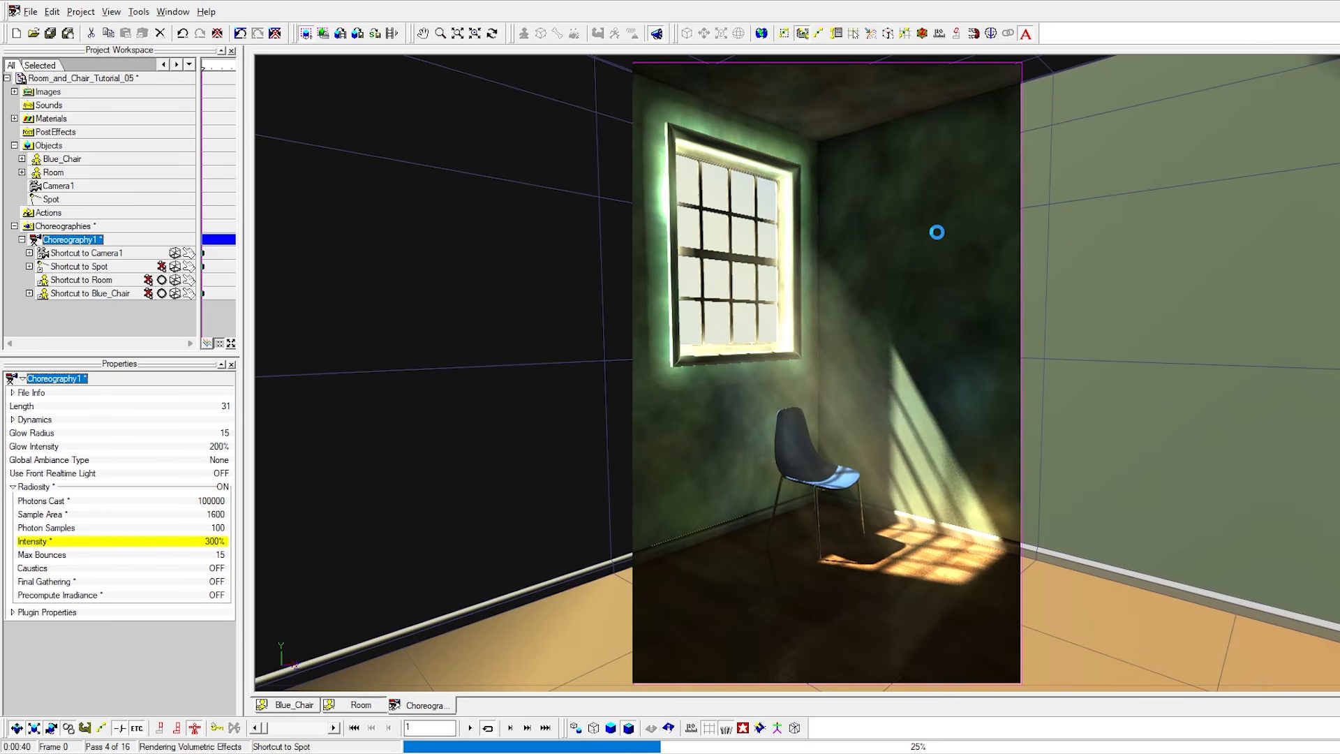
key(Escape)
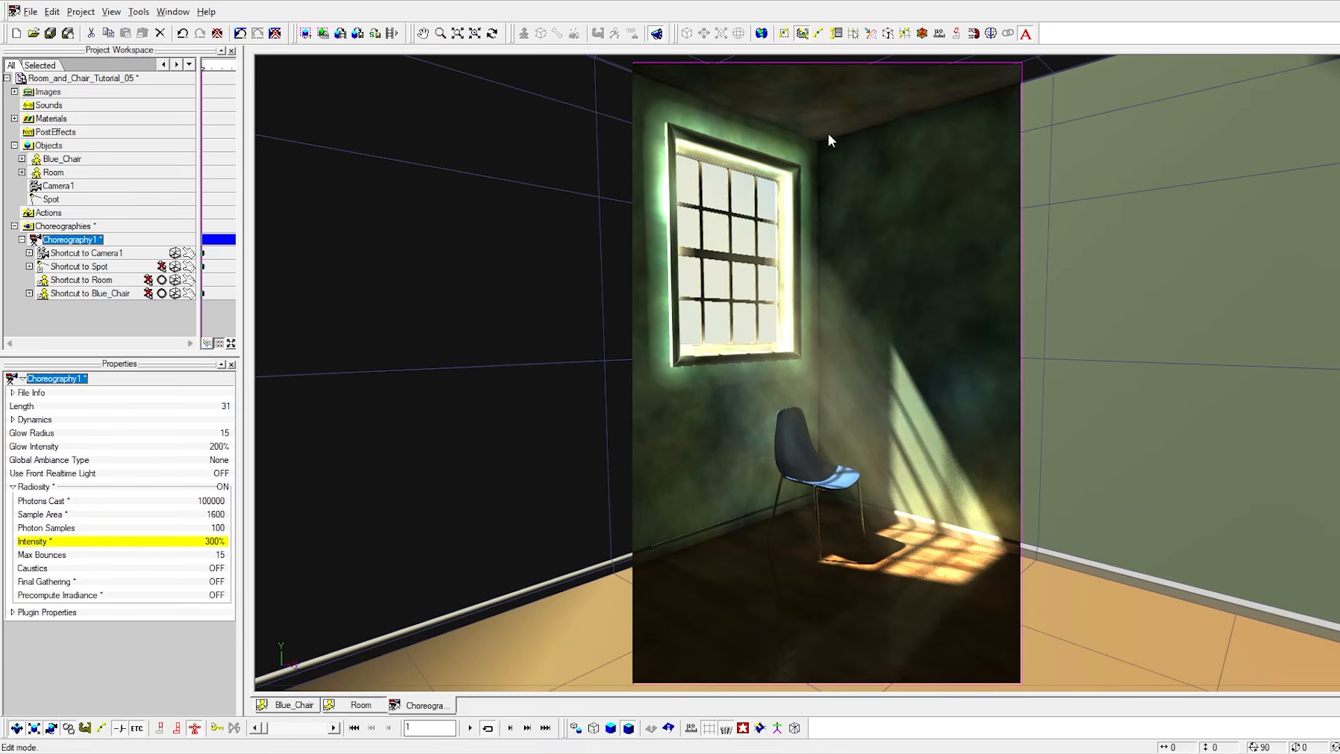
Set the radiosity Photons Cast to 200000 and test-render the upper part of the frame around the window and ceiling.
click(201, 501)
click(202, 501)
click(182, 501)
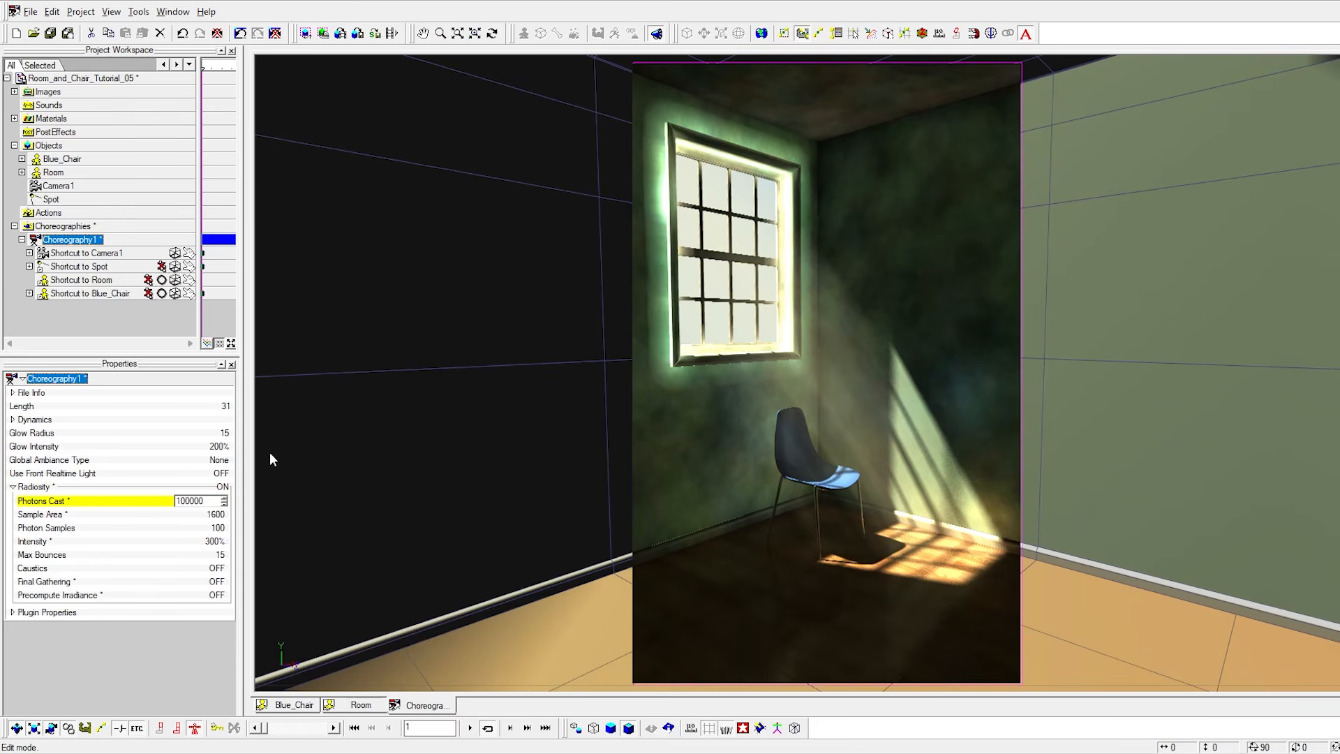
key(Return)
key(q)
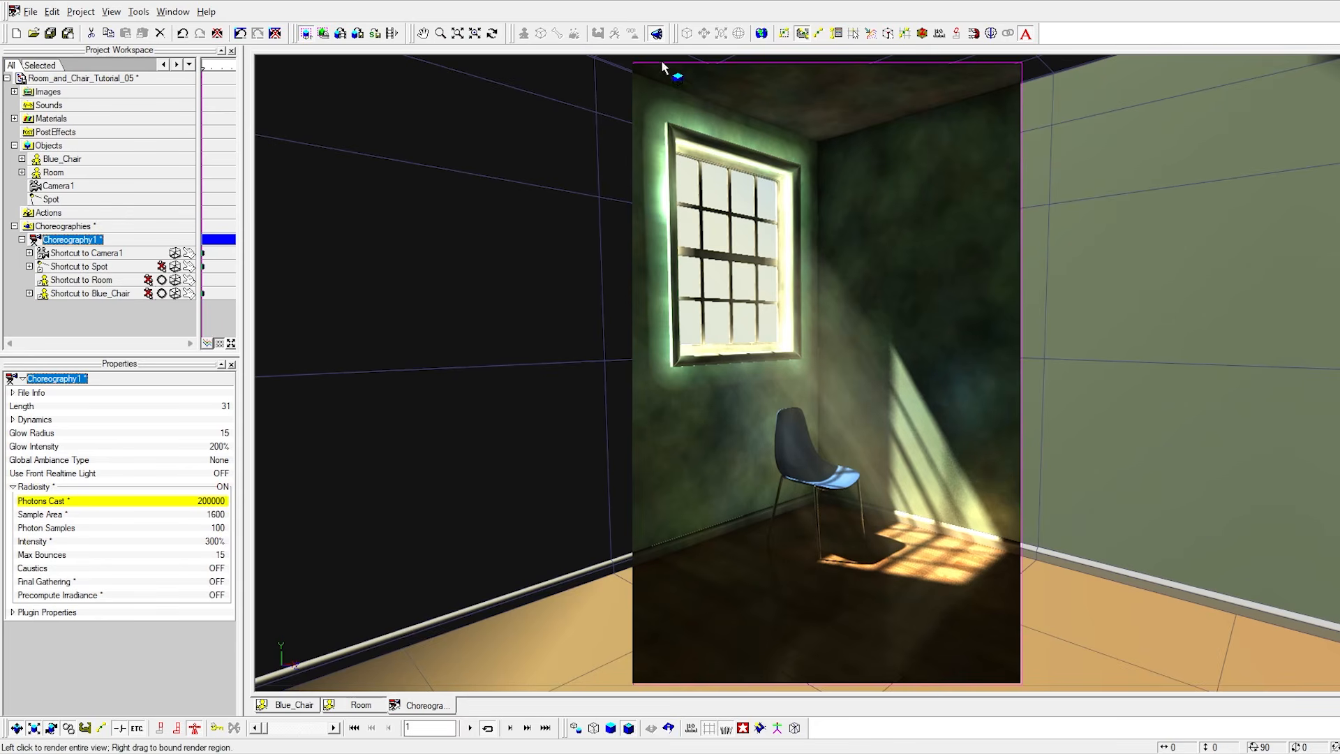
right_drag(661, 71, 1012, 239)
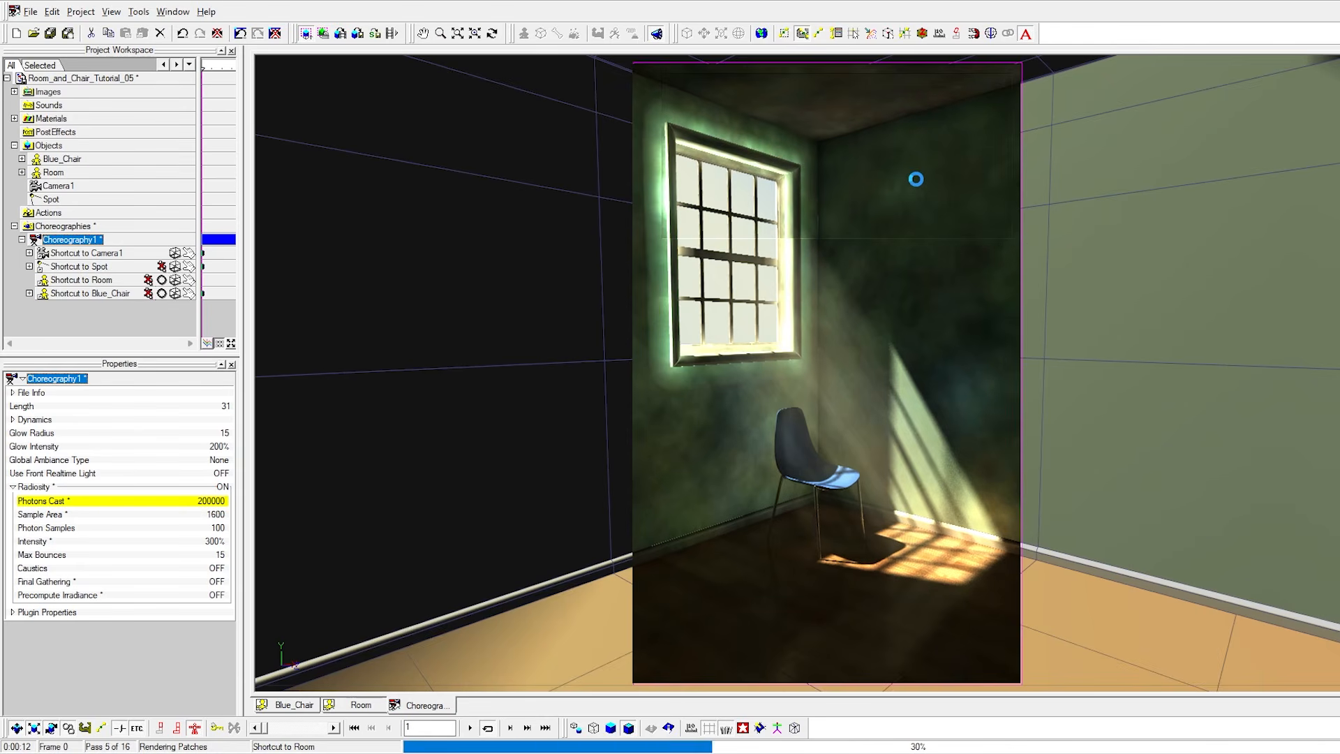
key(Escape)
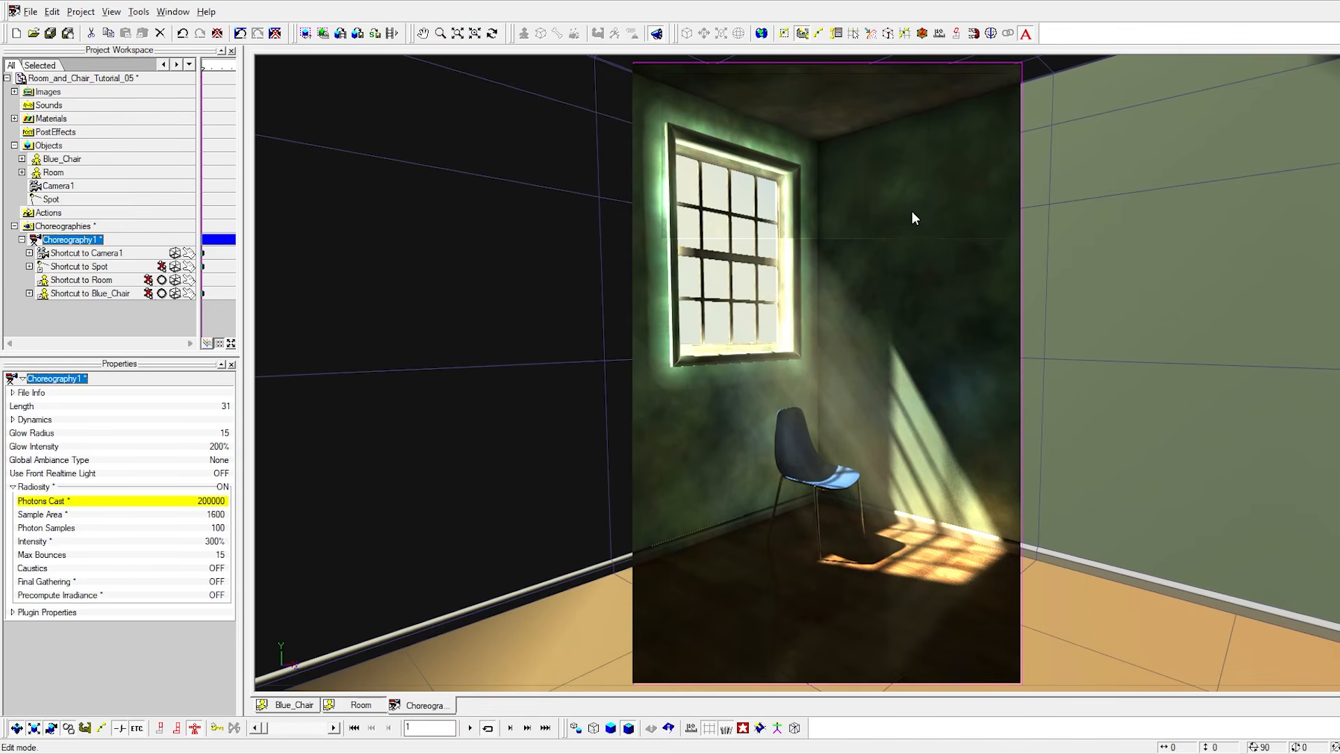
Set the radiosity Photon Samples to 300 and test-render the back wall area near the ceiling corner.
click(217, 529)
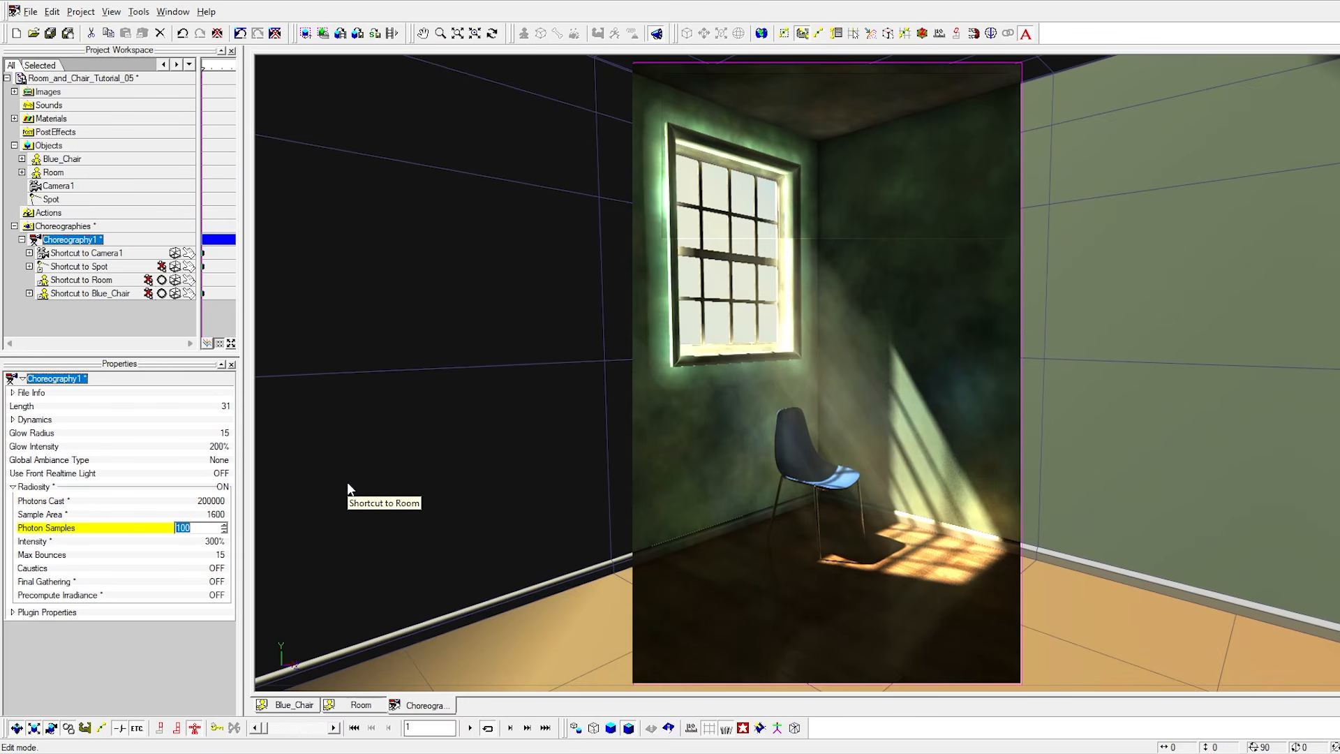
text(300)
key(Return)
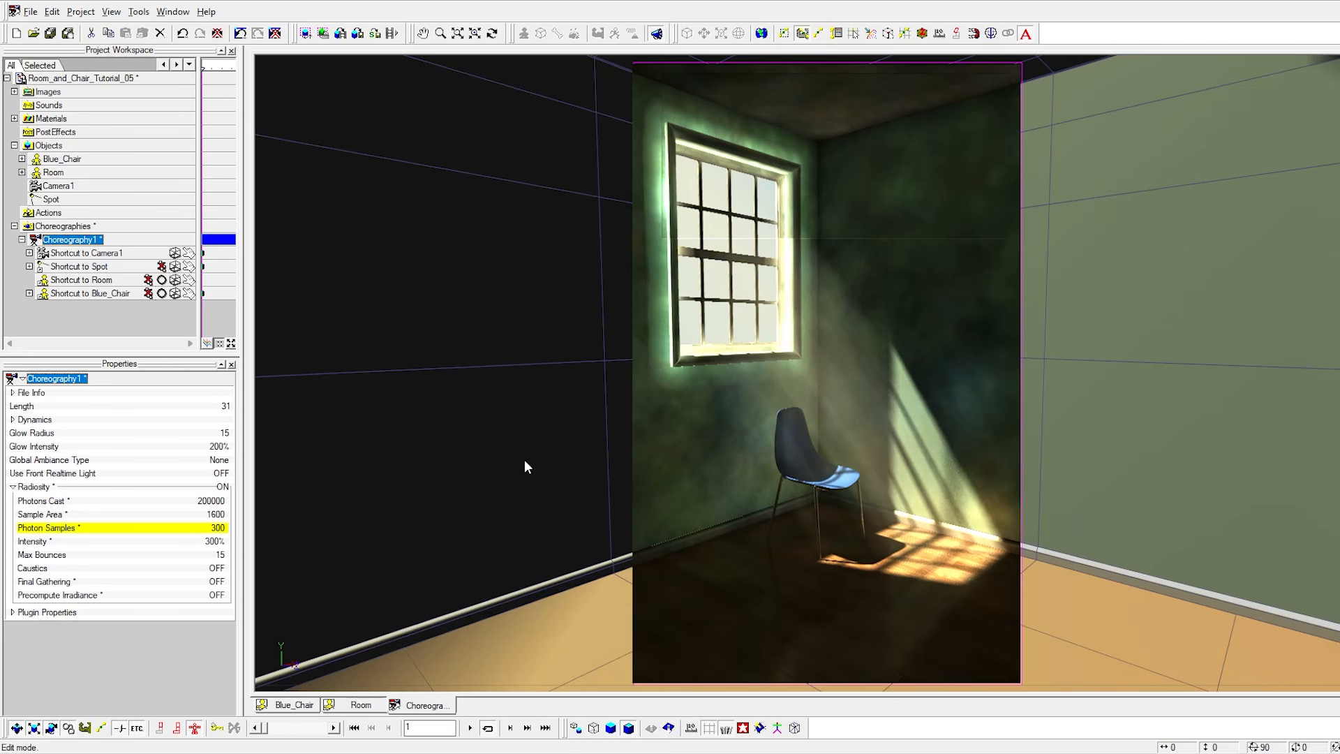
key(q)
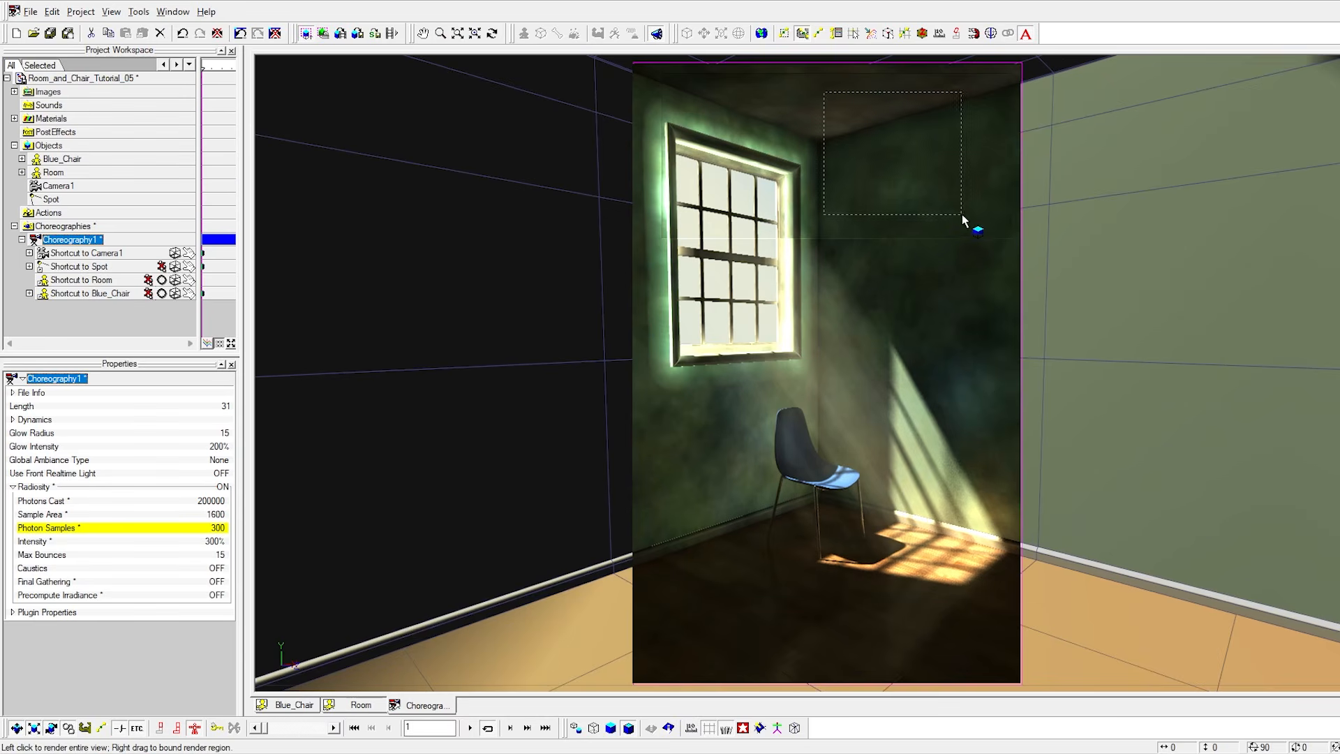
click(960, 213)
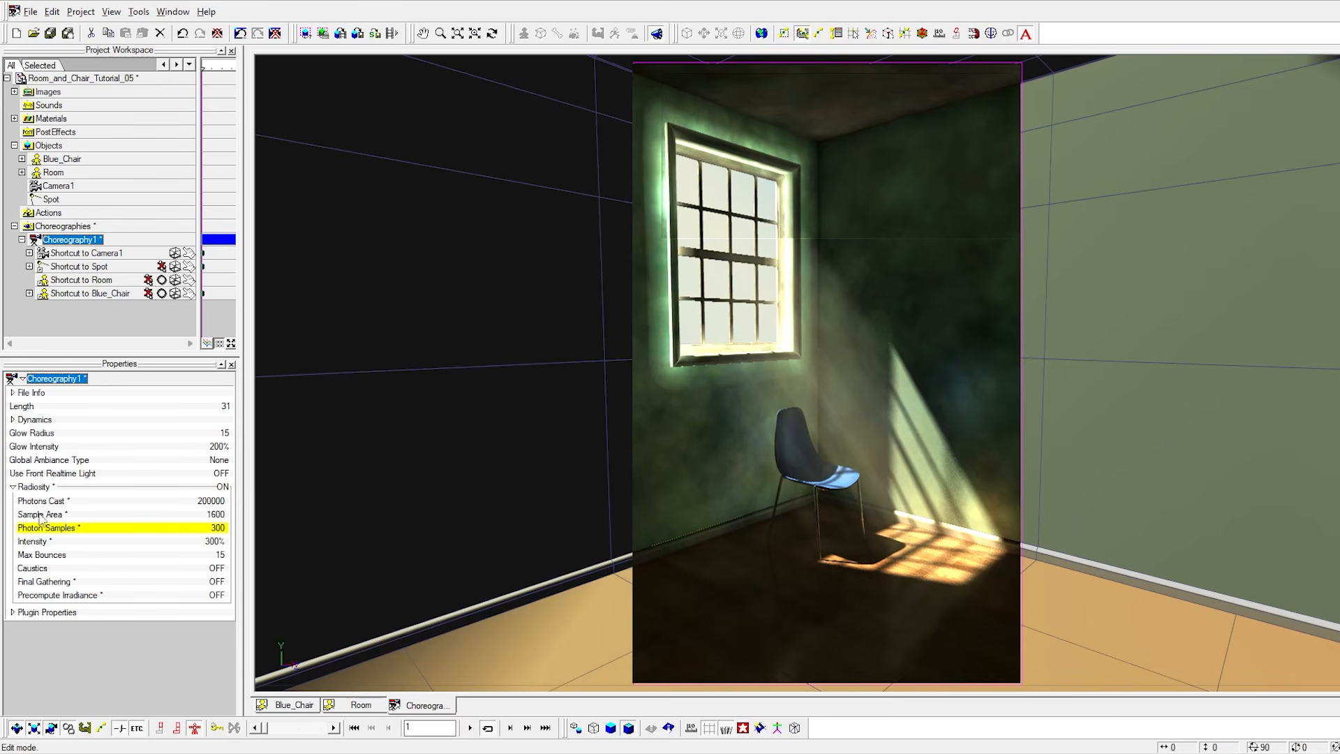
Set the radiosity Sample Area to 2000 and test-render the whole camera frame.
click(211, 515)
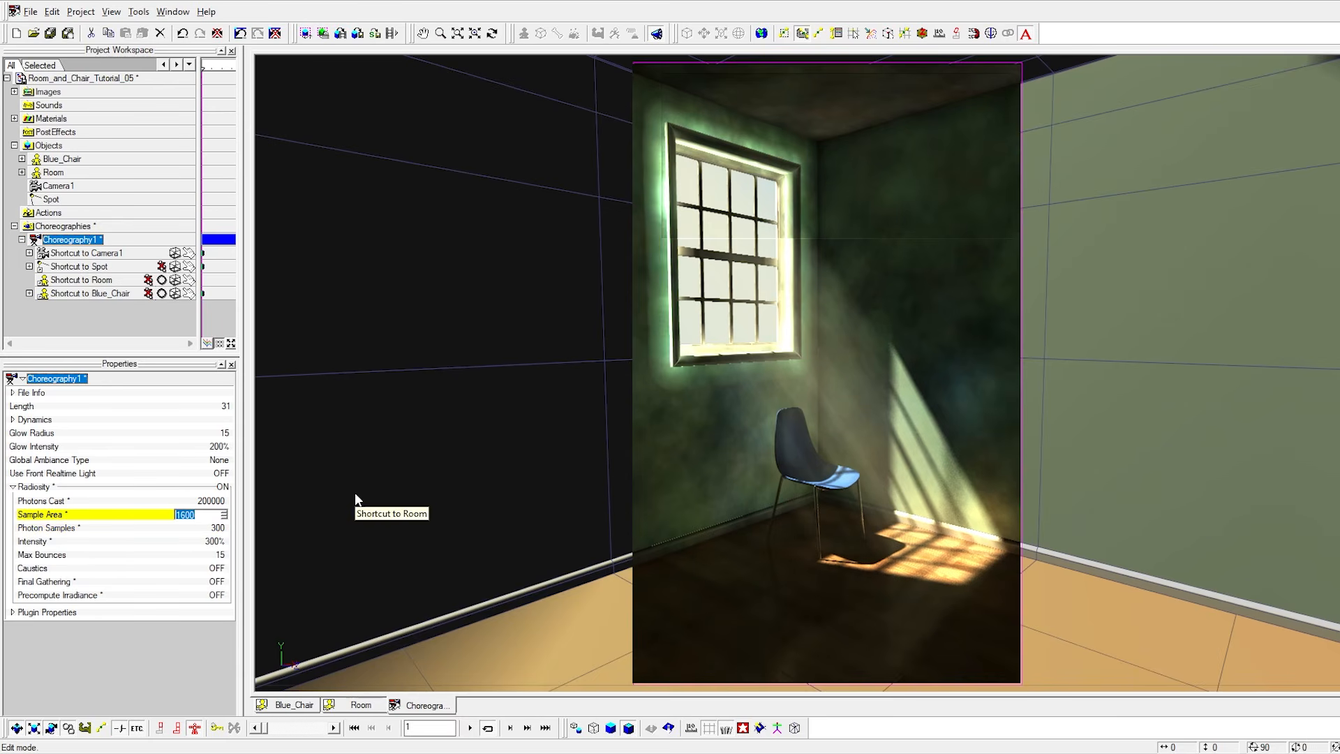
text(2000)
key(Return)
right_drag(634, 64, 1006, 689)
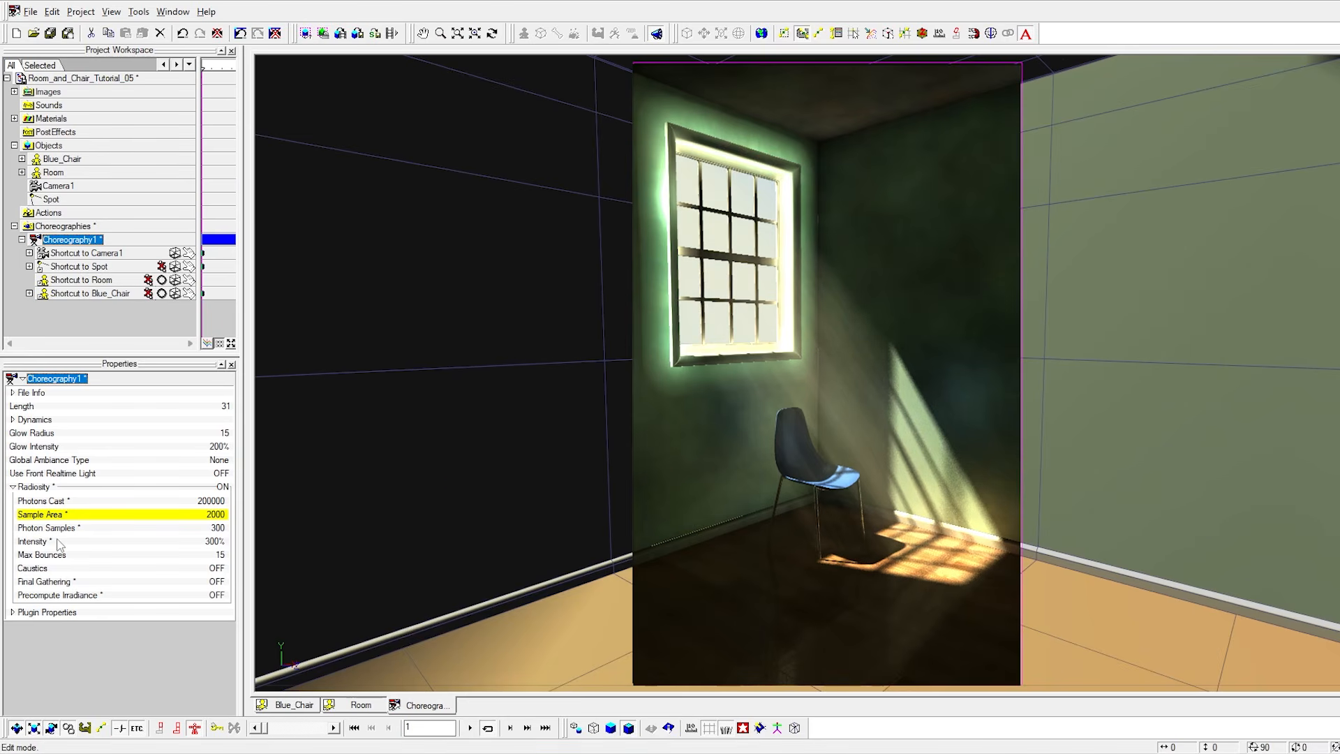
Set the radiosity Intensity to 400% and Photons Cast to 300000.
click(209, 542)
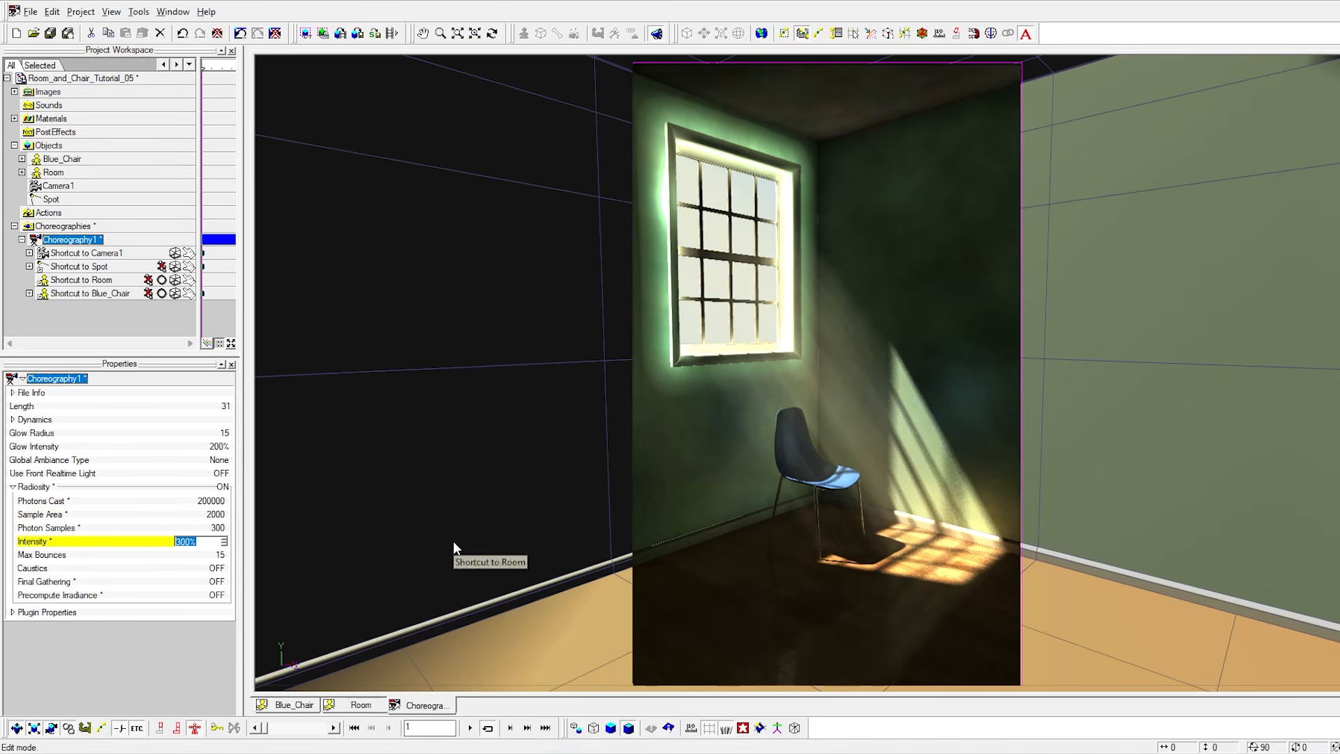
text(4000)
key(Return)
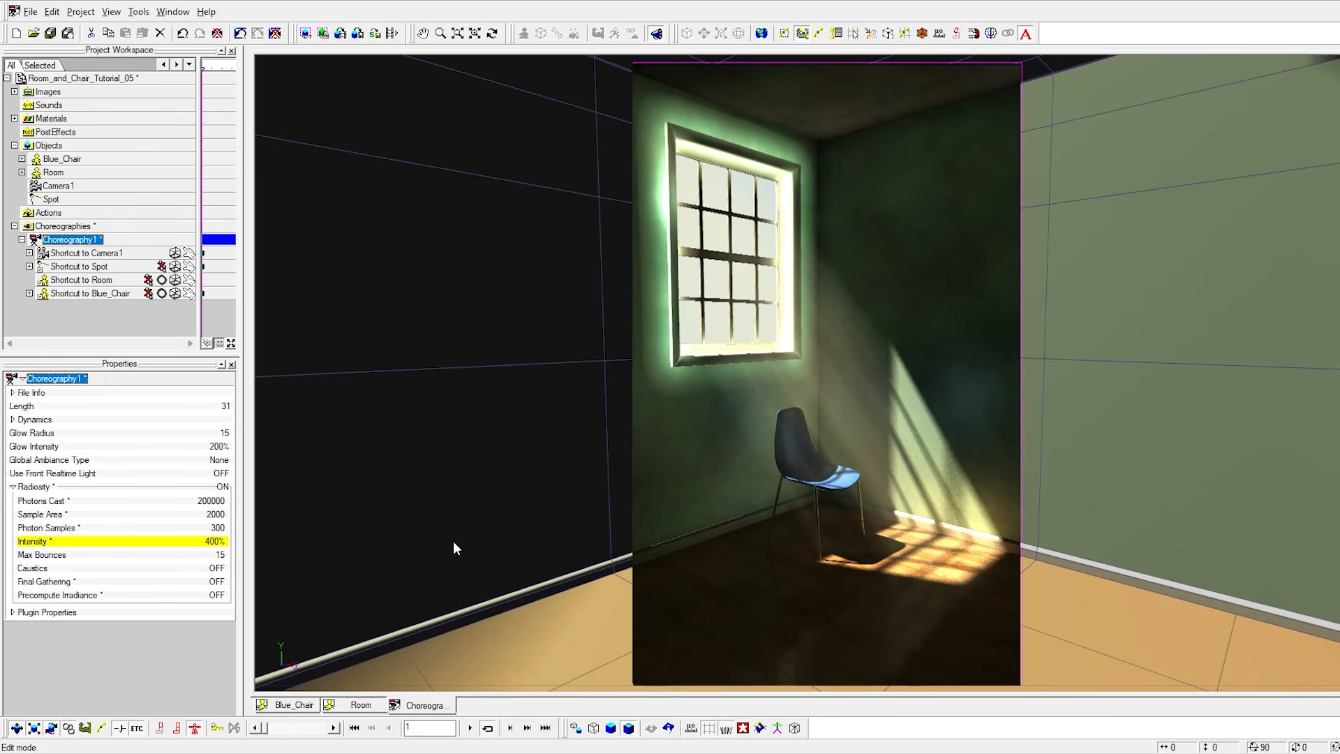
click(199, 502)
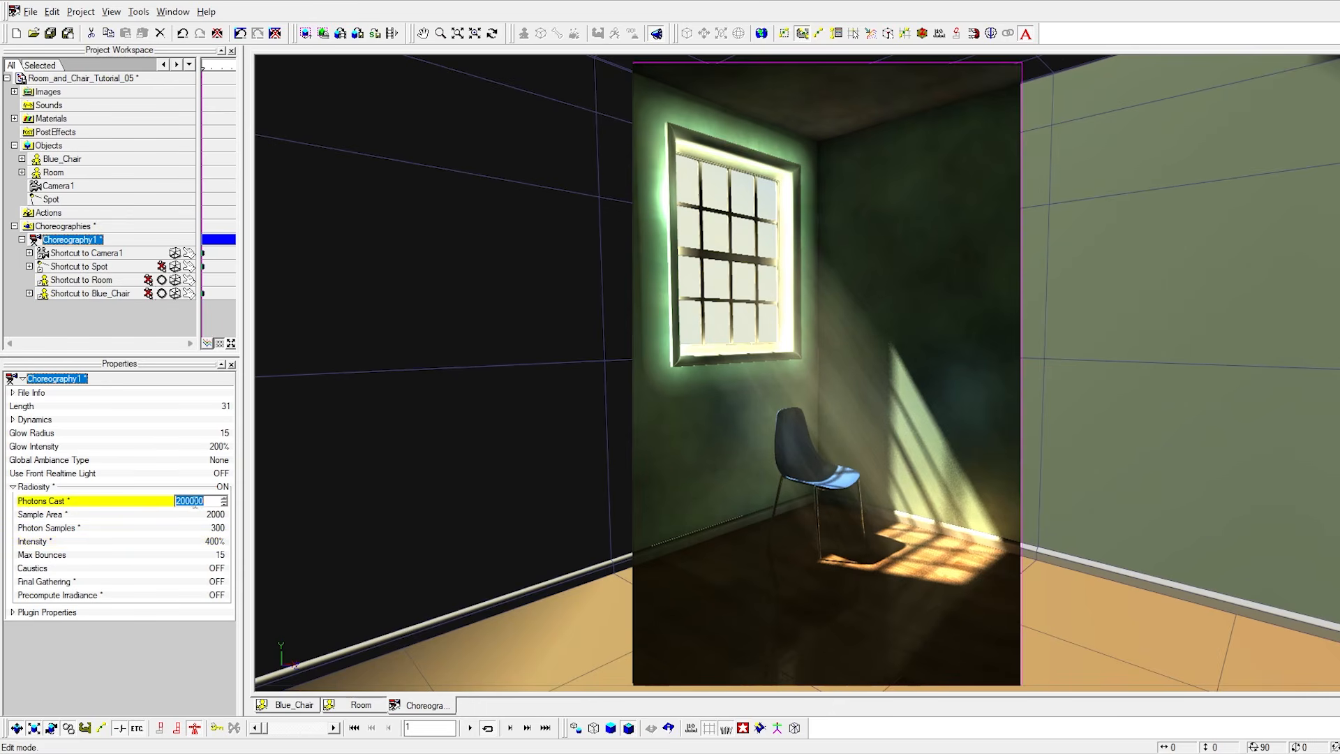
click(181, 502)
text(3)
key(Return)
Set the radiosity Sample Area to 2400 and Photon Samples to 400.
click(215, 514)
text(2400)
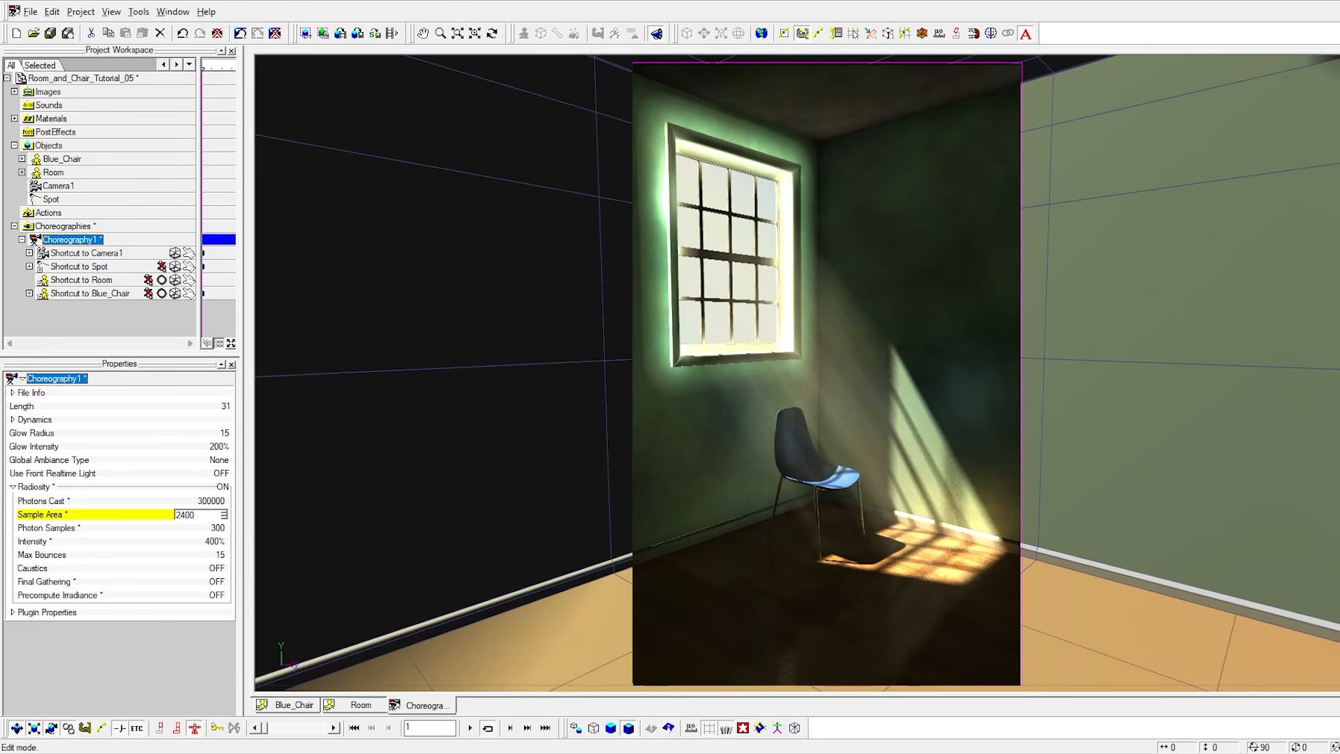
key(Return)
click(216, 528)
text(400)
key(Return)
Test-render the whole camera frame with the new radiosity values, stopping it after the first few passes.
key(q)
right_drag(636, 66, 1022, 679)
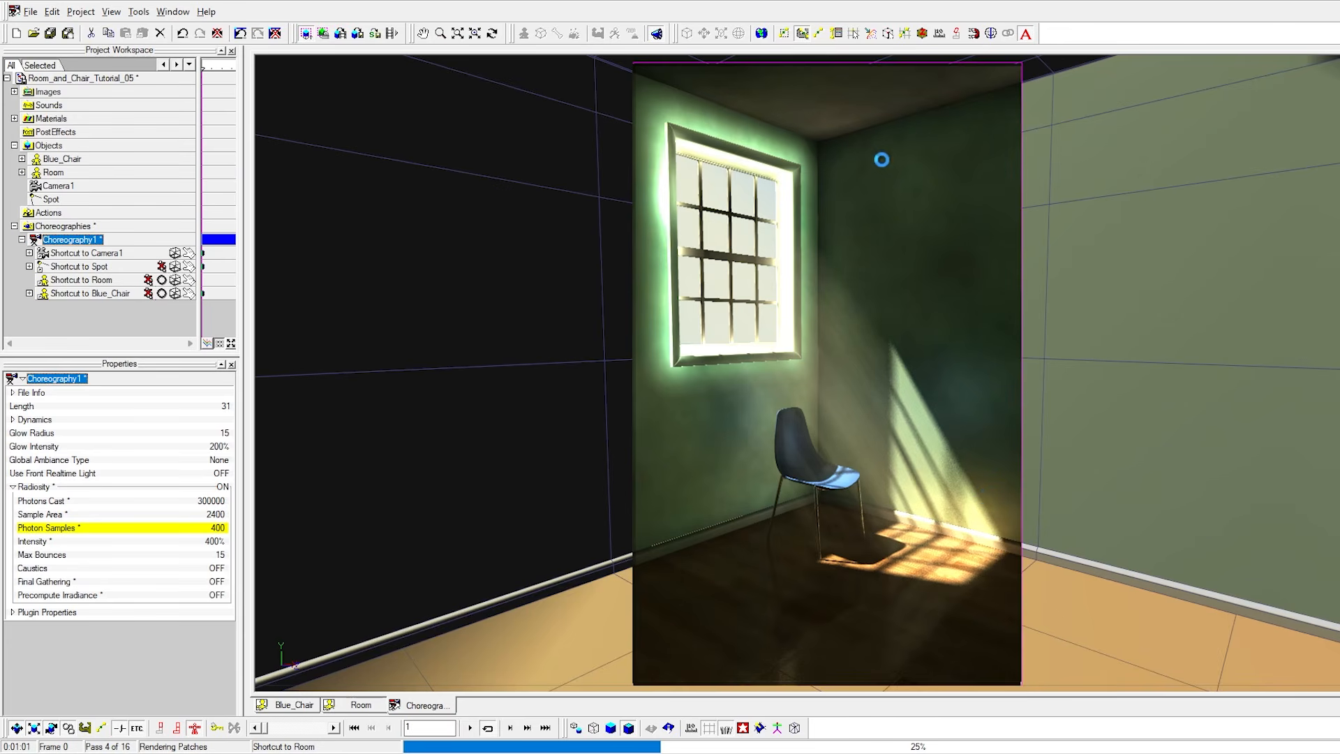
key(Escape)
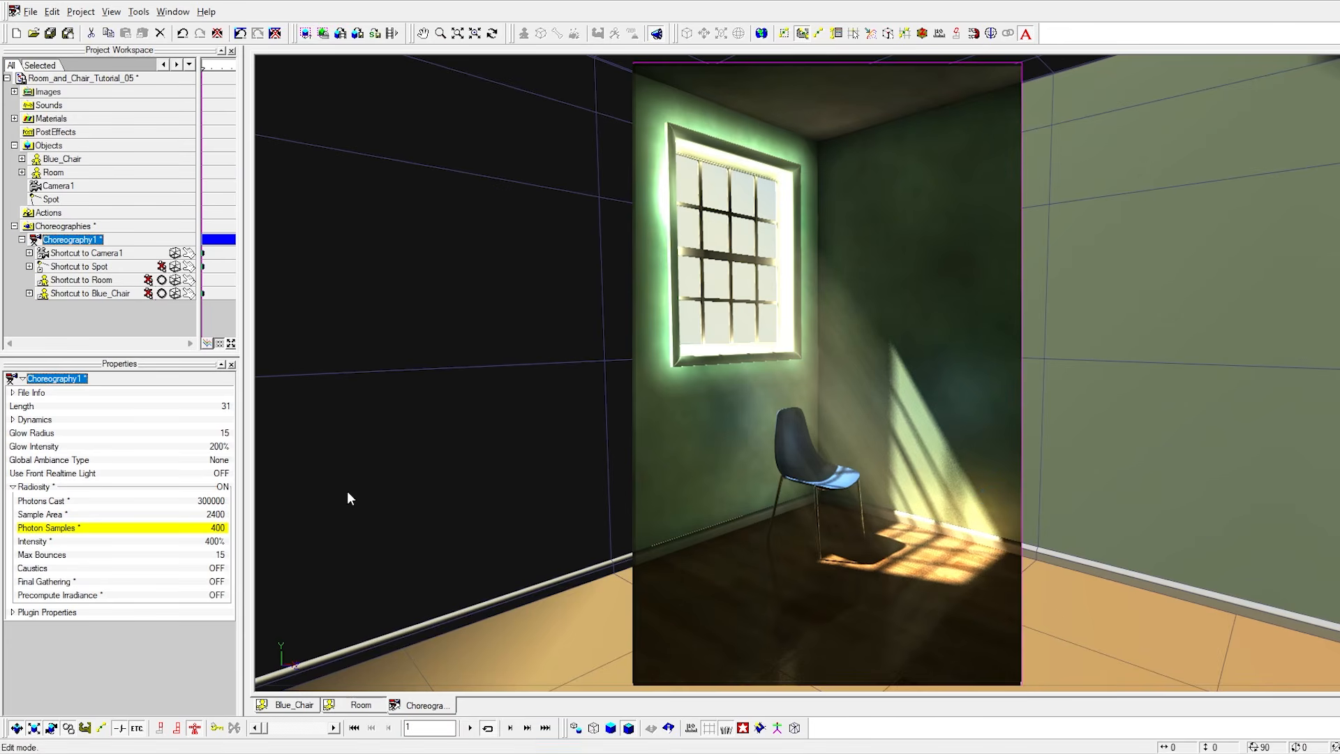
Set the radiosity Photons Cast to 500000 and briefly test-render the camera frame.
click(194, 502)
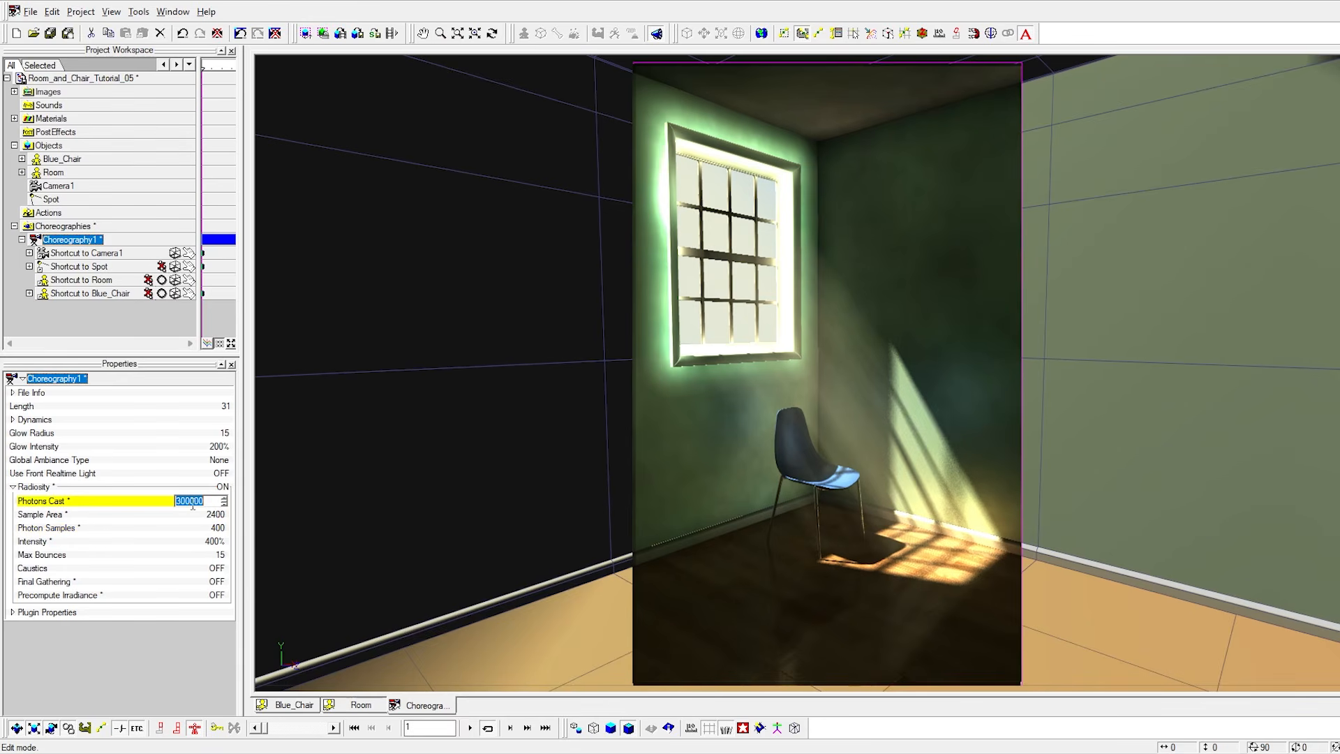
drag(182, 502, 165, 500)
text(5)
key(Return)
key(q)
right_drag(635, 68, 826, 481)
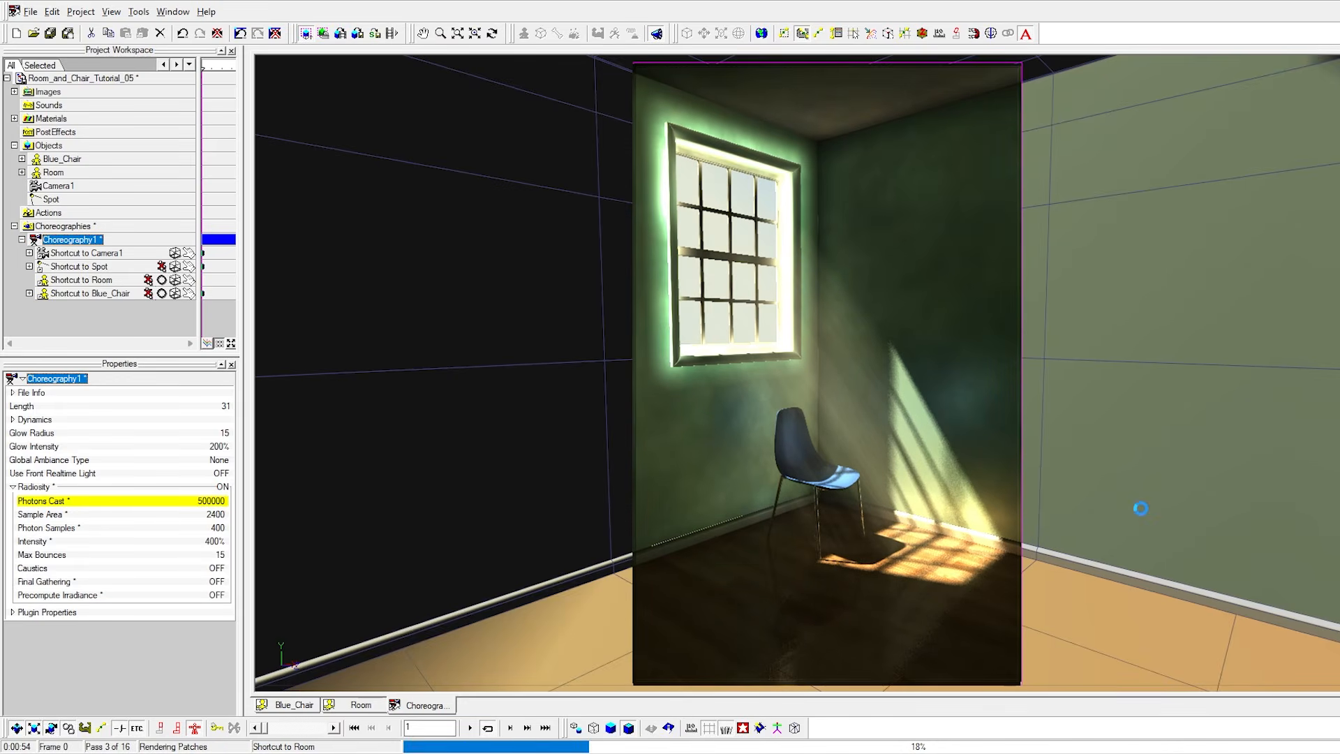
key(Escape)
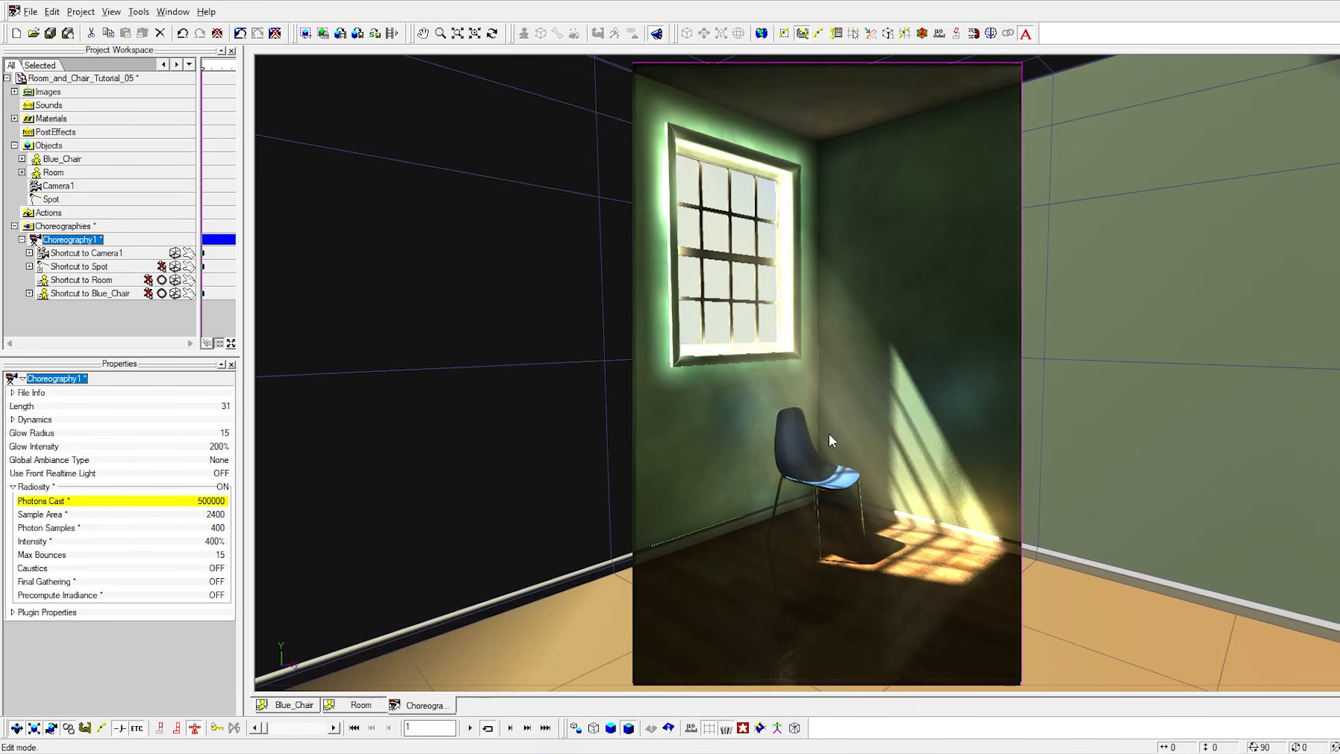
Set the radiosity Sample Area to 4000 and test-render the camera frame, stopping after a few passes.
click(214, 514)
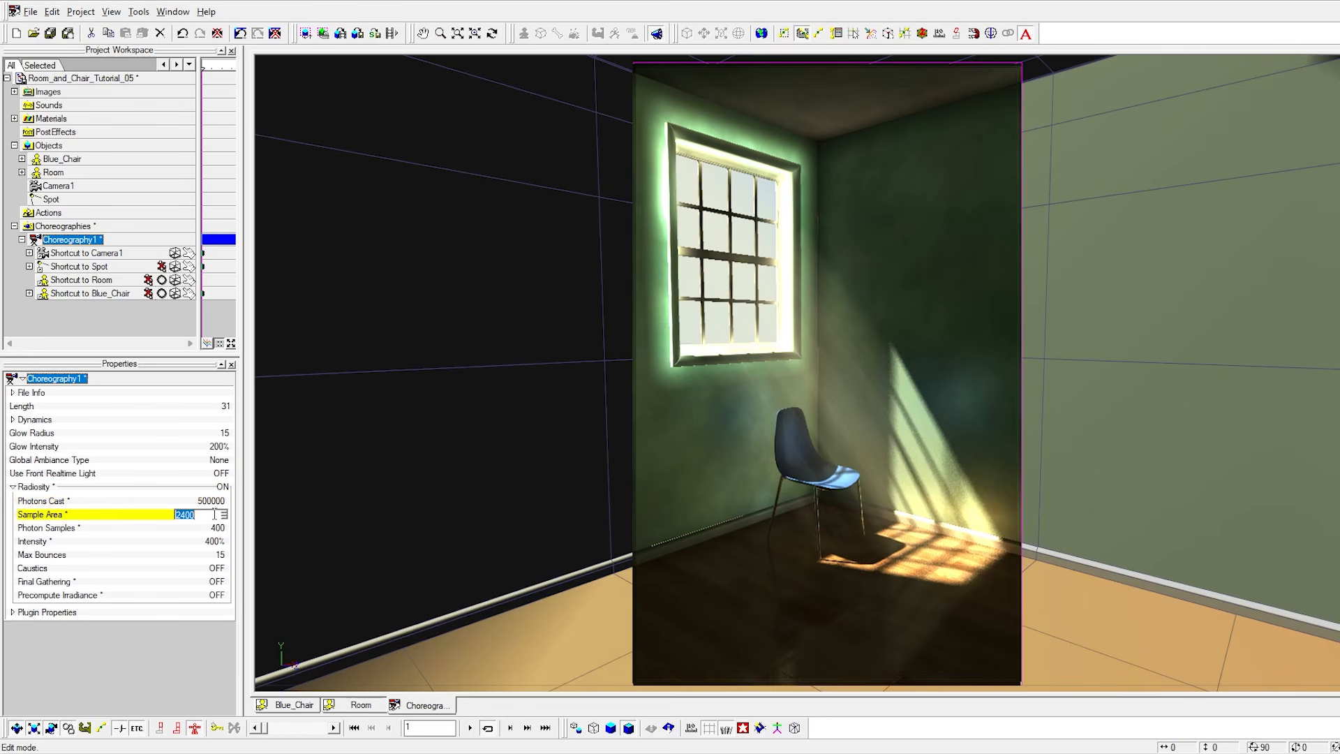
text(3000)
key(Return)
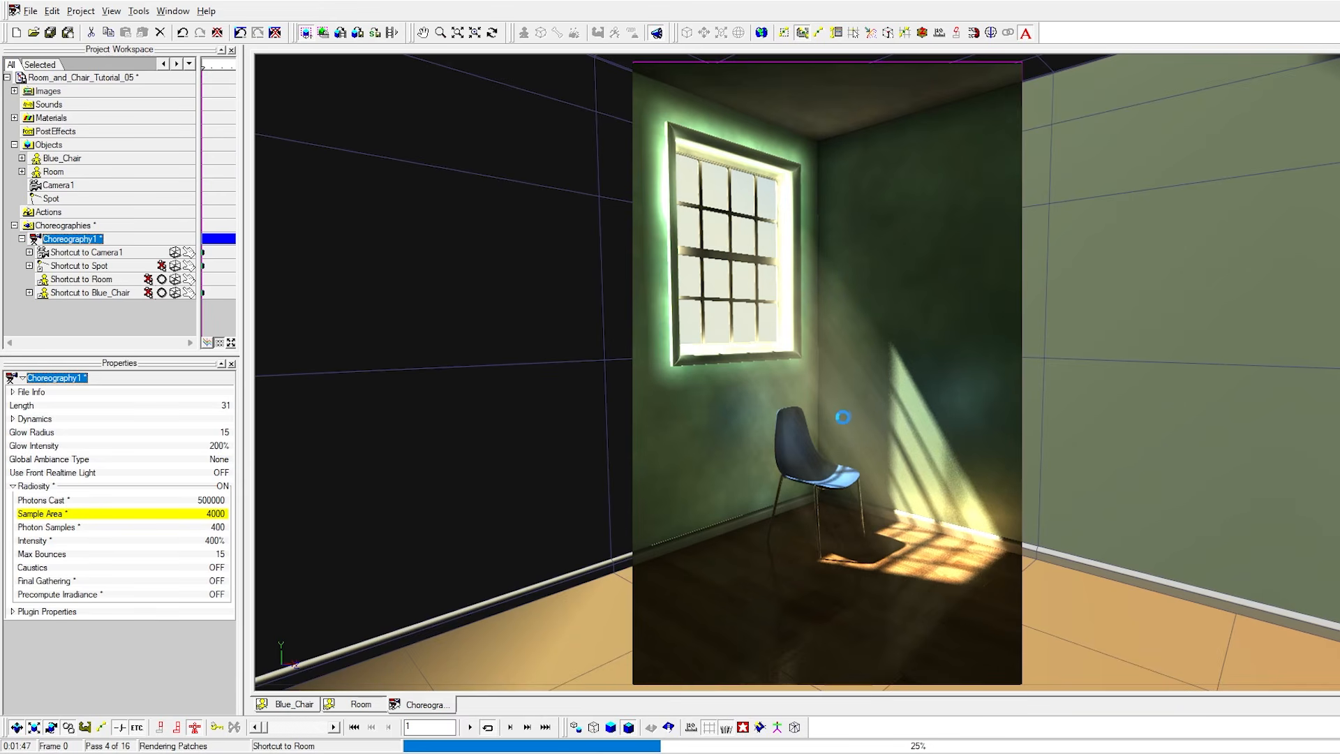
key(Escape)
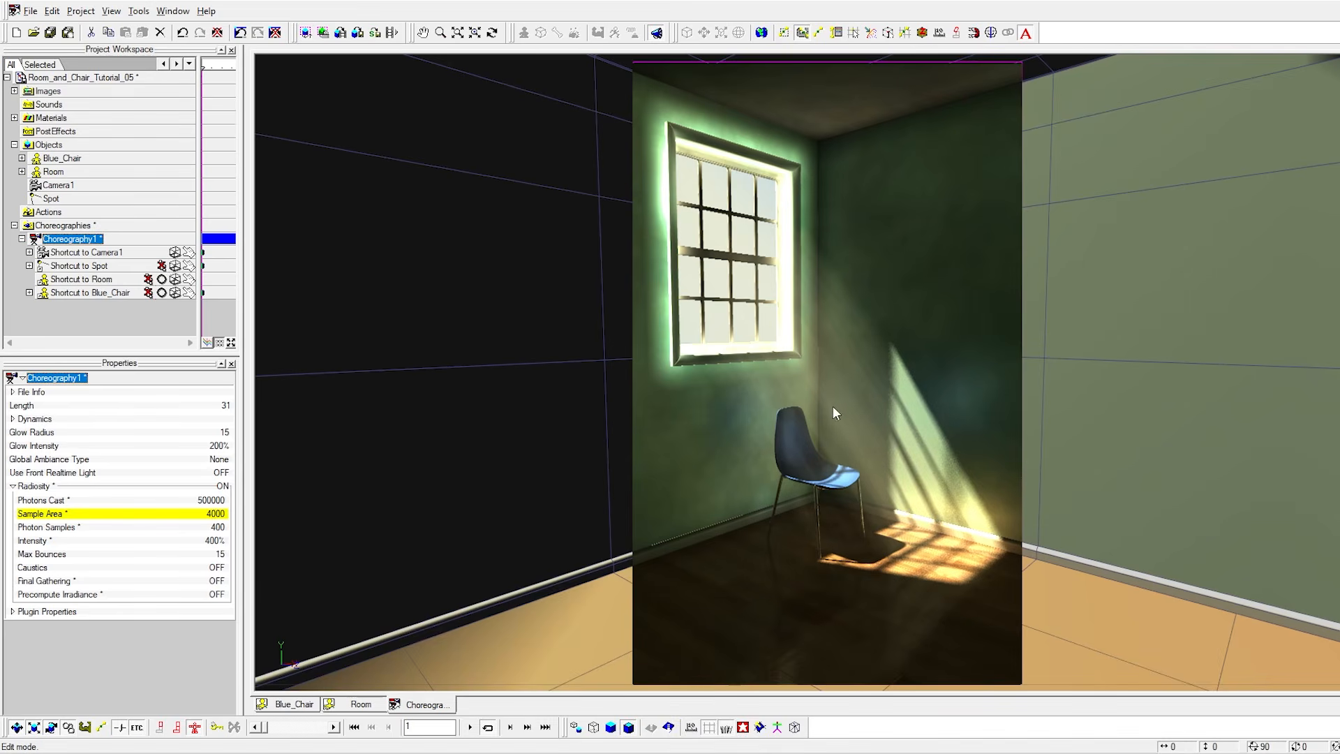
Open the Room model and hide its front part so the inside of the window wall is exposed.
click(357, 704)
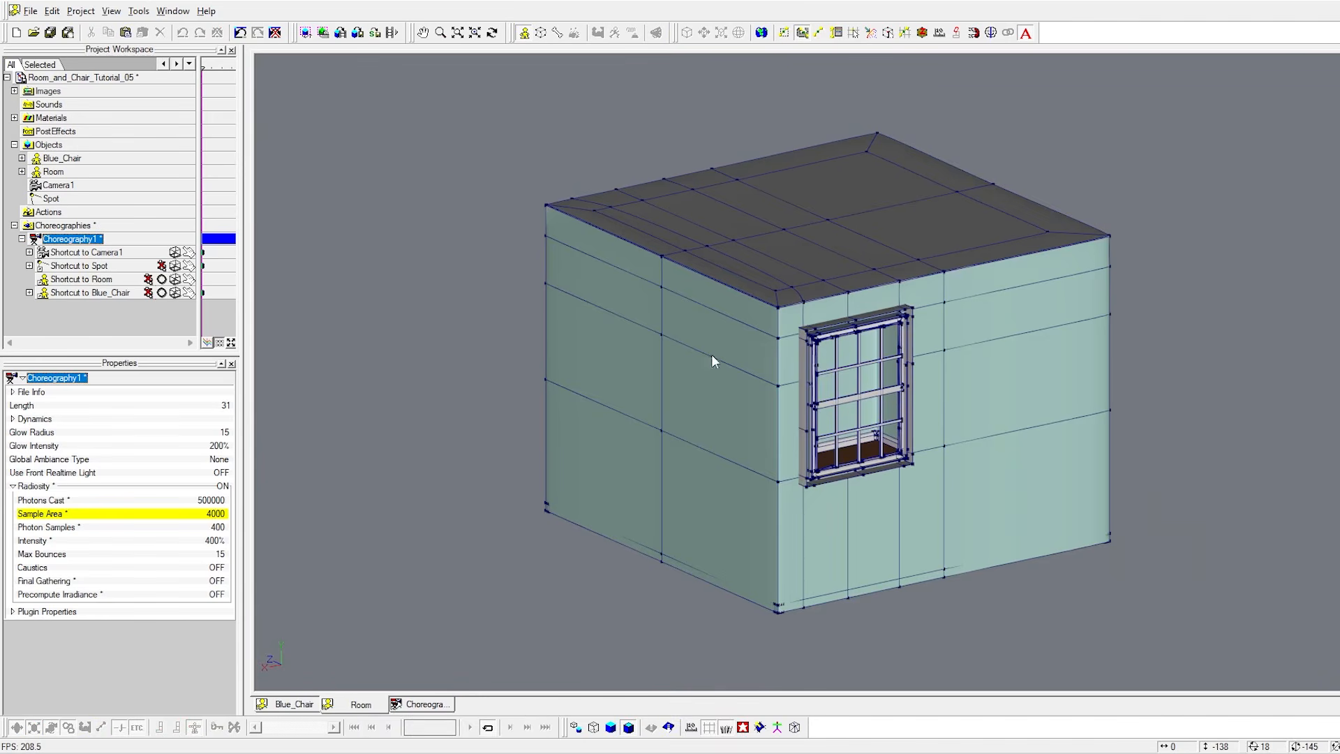
click(780, 335)
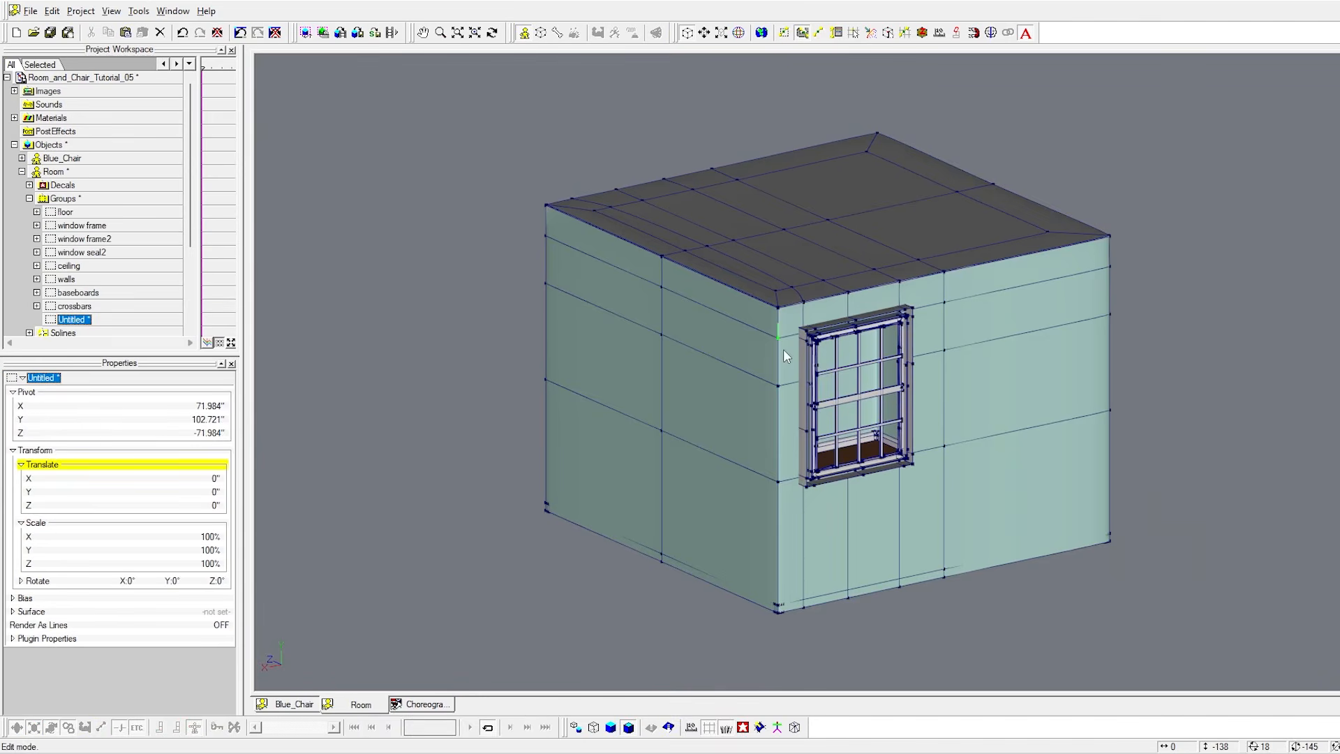
key(t)
drag(814, 322, 788, 313)
drag(1234, 239, 1057, 648)
key(Delete)
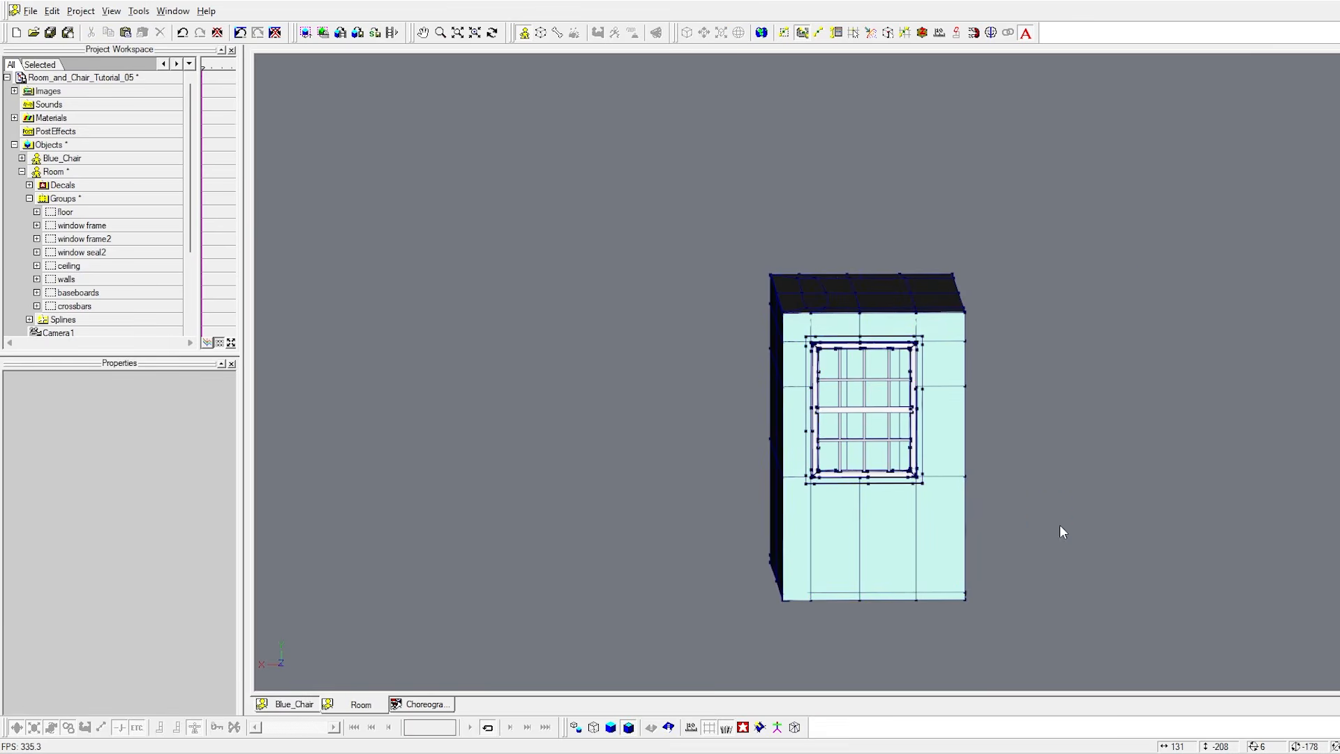
drag(958, 395, 824, 387)
key(z)
right_drag(728, 236, 943, 623)
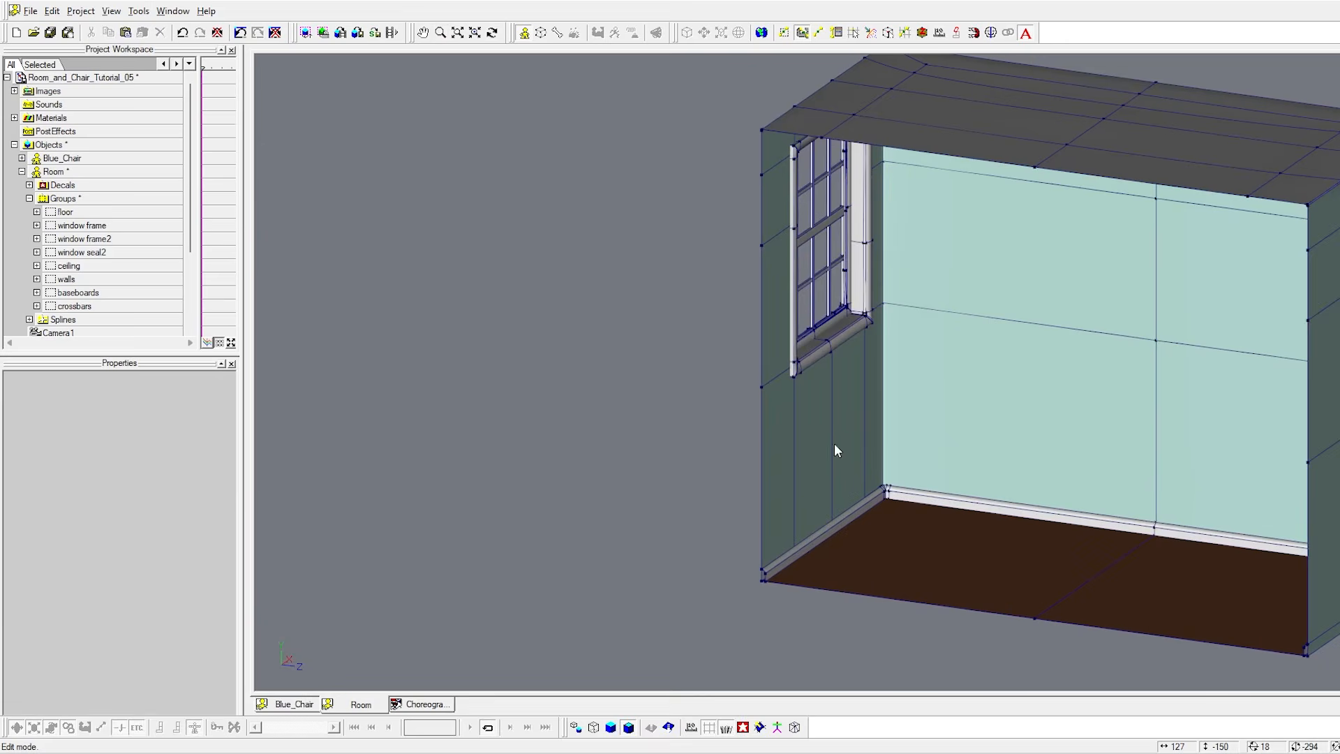
Examine the thickness of the walls and ceiling edge around the window frame in the cut-open room model.
click(763, 391)
key(t)
drag(780, 398, 715, 335)
scroll(685, 220, up, 3)
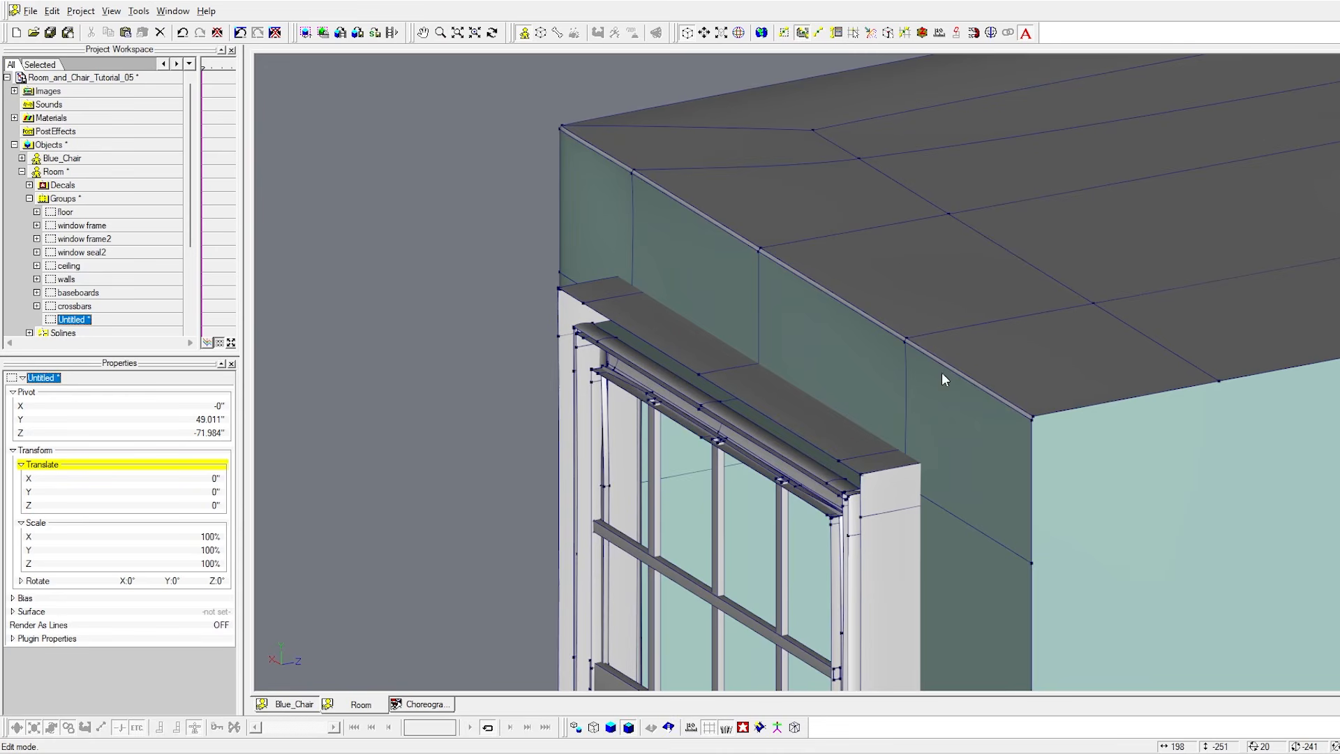
scroll(712, 237, down, 2)
key(m)
key(t)
drag(857, 269, 697, 218)
scroll(696, 221, down, 4)
key(m)
drag(927, 342, 754, 240)
scroll(761, 217, down, 2)
key(t)
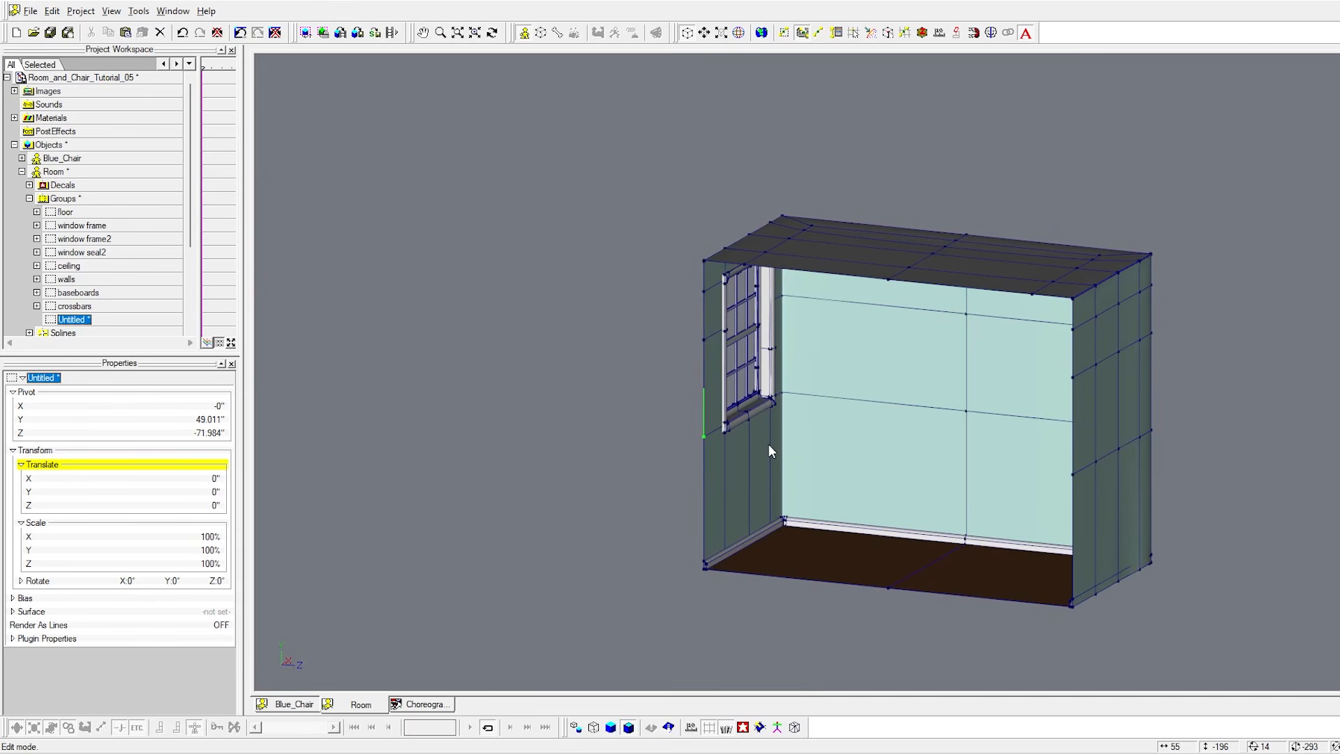
Unhide all of the room model and return to the choreography view.
click(29, 199)
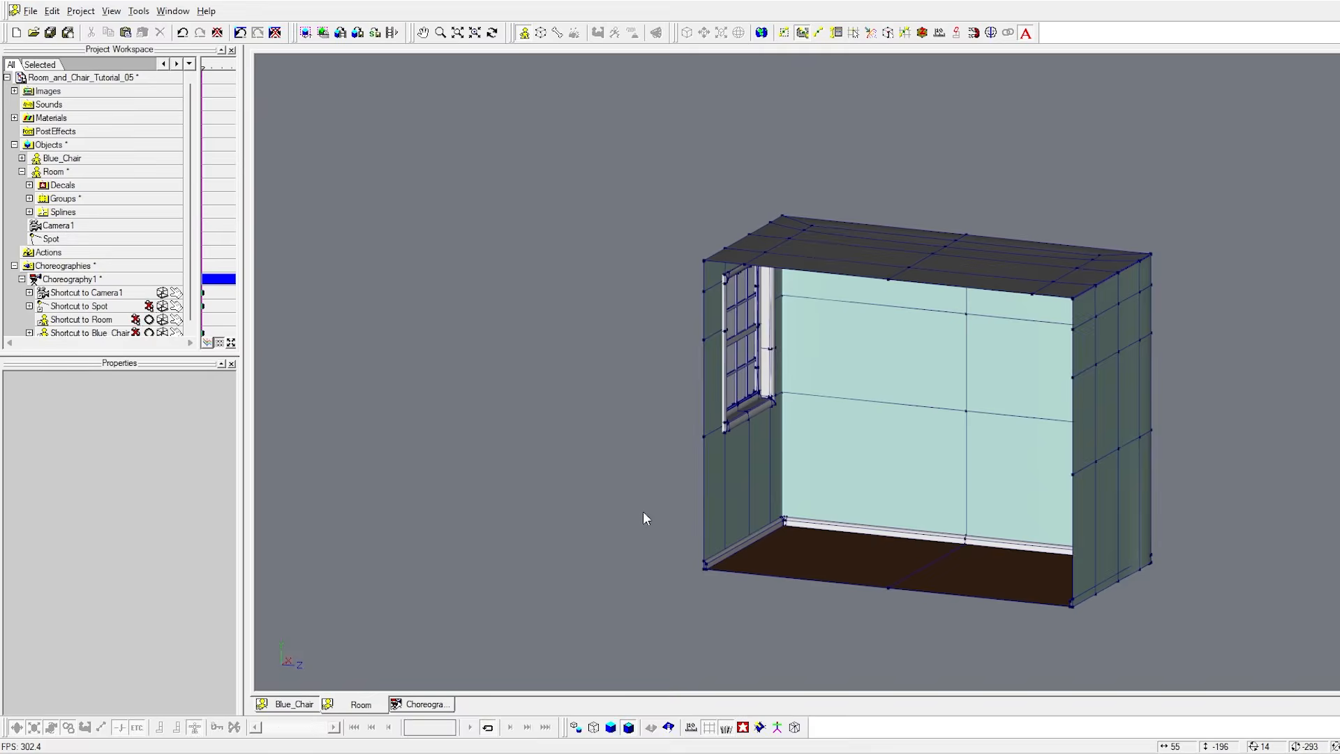
key(h)
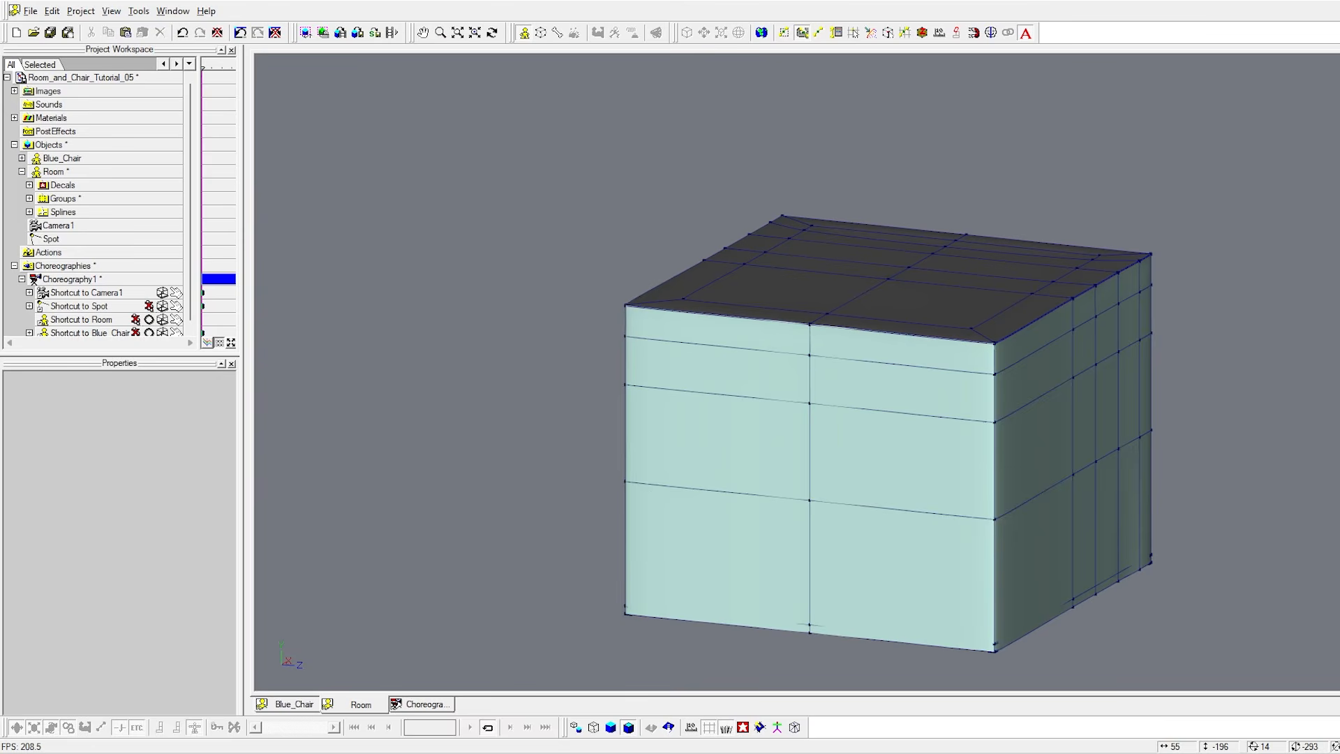
click(419, 705)
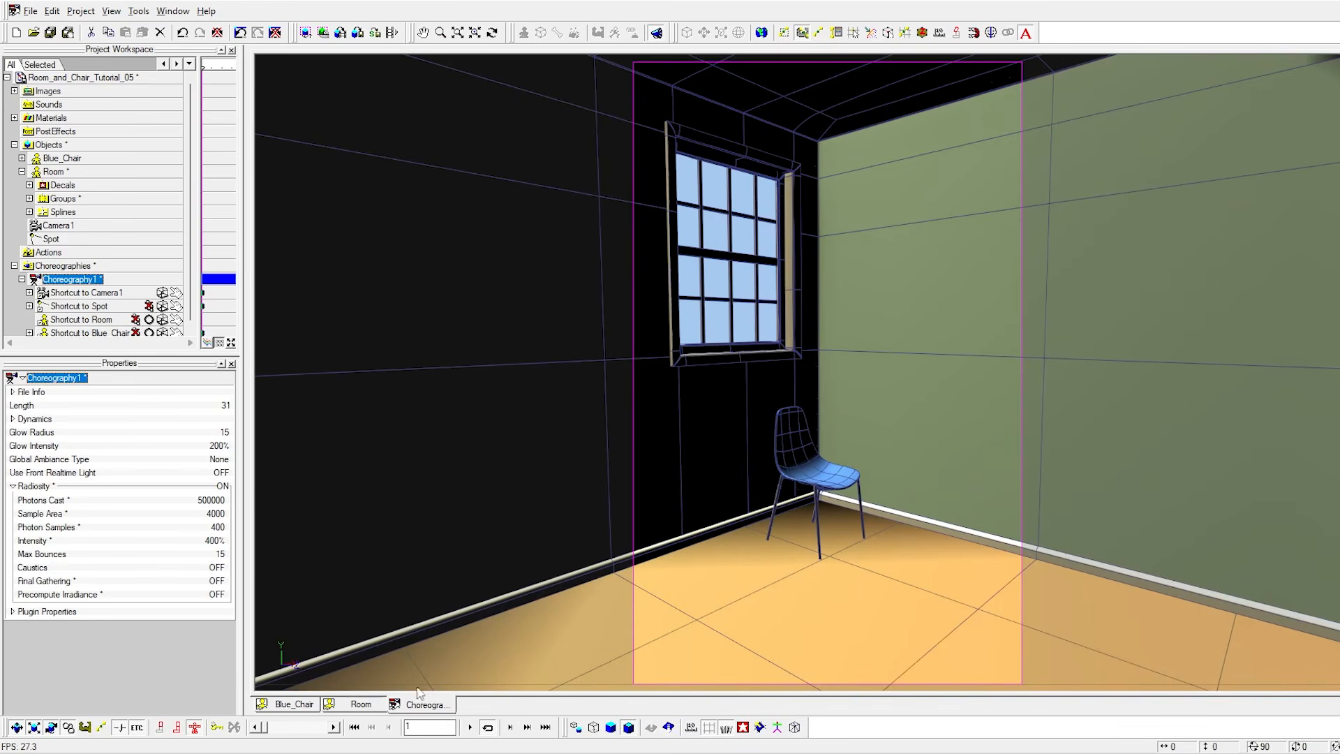
Import the model outer_walls.mdl into the project's Objects.
click(21, 171)
click(48, 145)
right_click(49, 145)
mouse_move(105, 170)
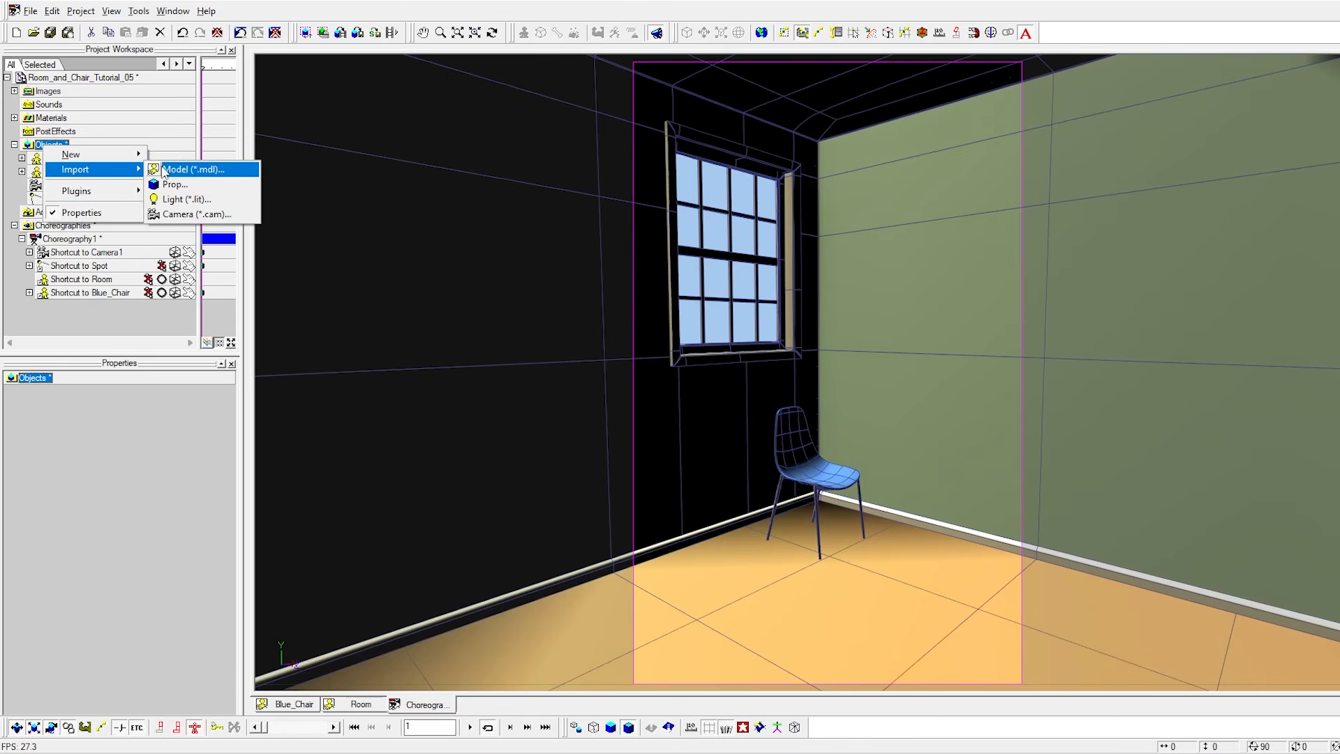
click(162, 169)
click(628, 282)
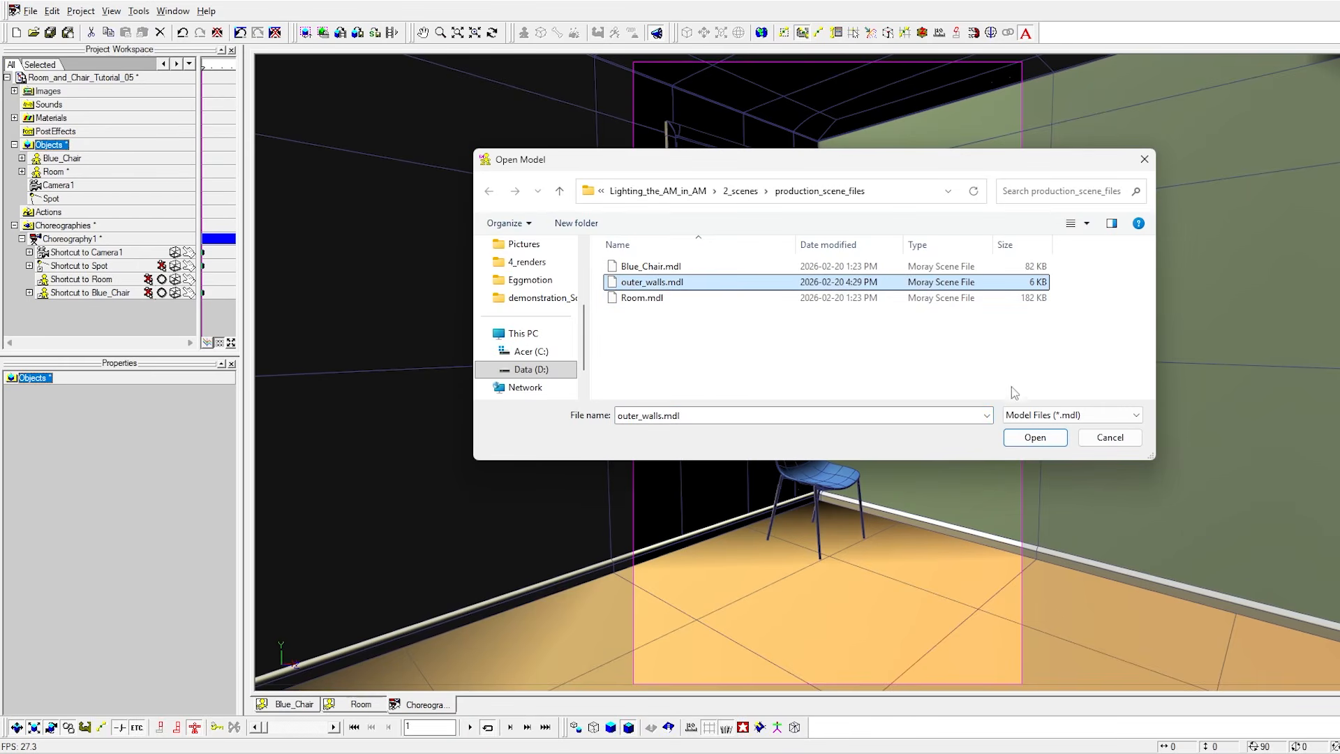
click(1036, 437)
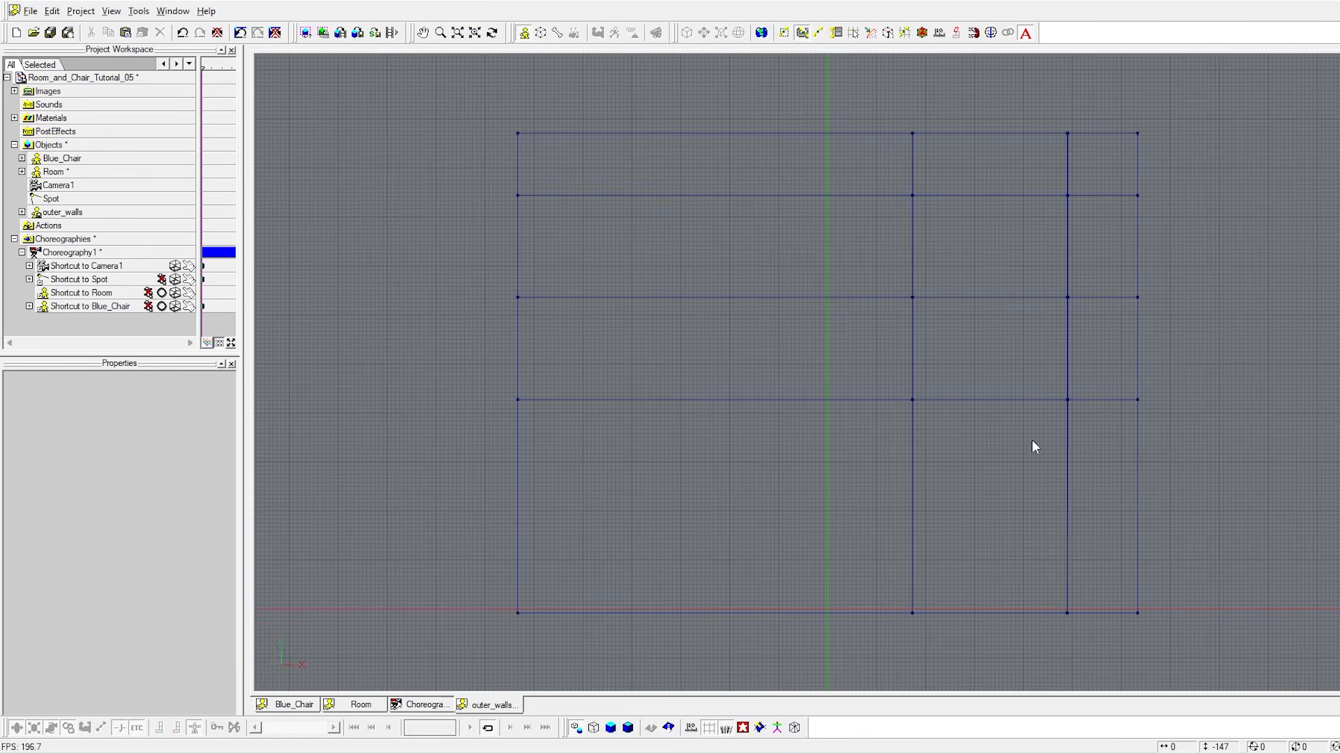
Examine the outer_walls model from several sides in shaded display.
click(695, 137)
scroll(708, 187, down, 3)
key(t)
drag(699, 191, 796, 253)
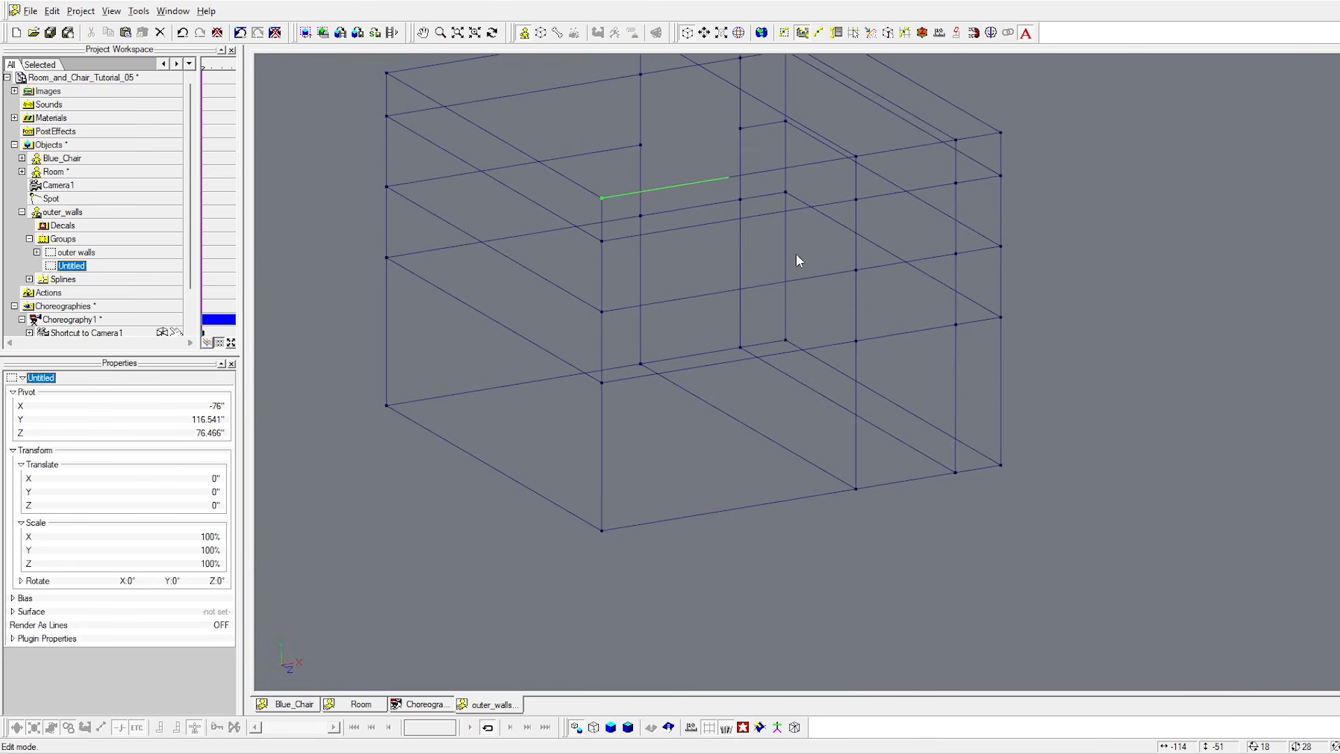
key(0)
key(shift+z)
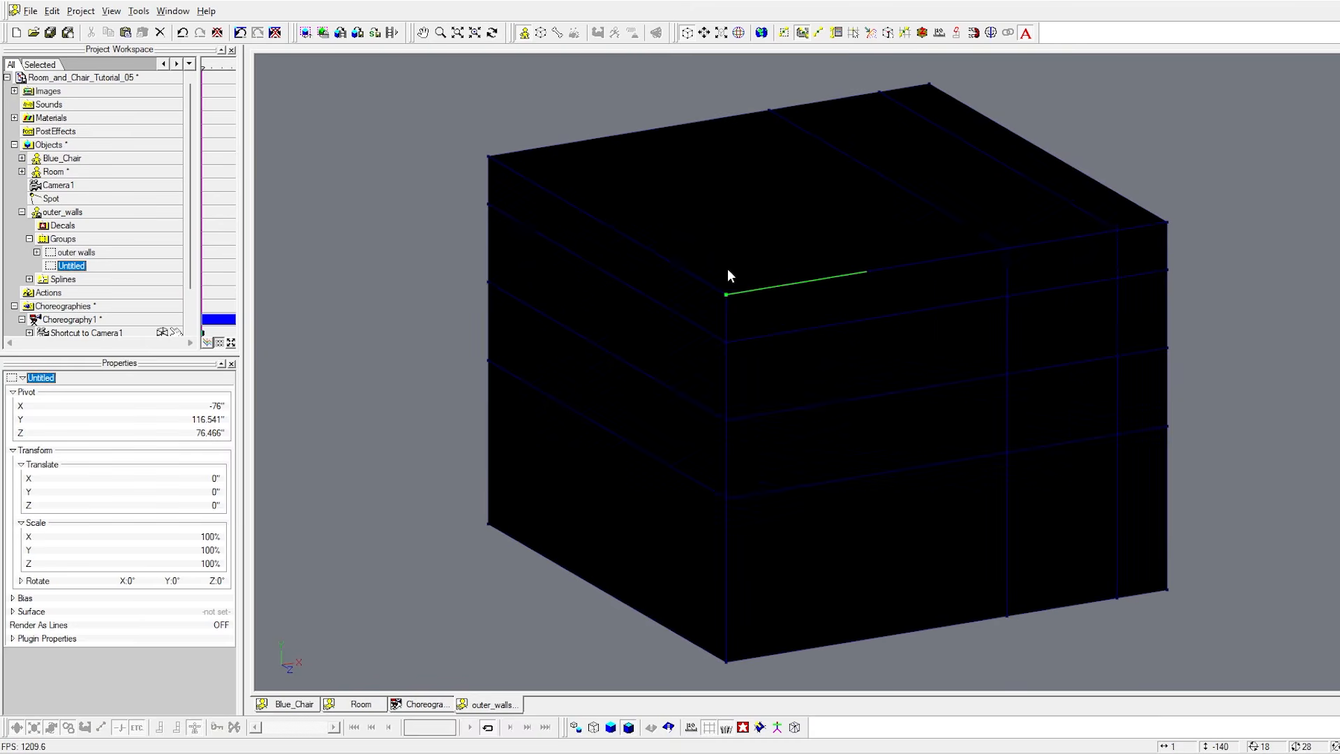
key(t)
mouse_move(728, 275)
mouse_down()
mouse_move(754, 263)
mouse_move(817, 290)
mouse_move(712, 264)
mouse_up()
Display the surface attribute properties of the outer walls material.
click(14, 118)
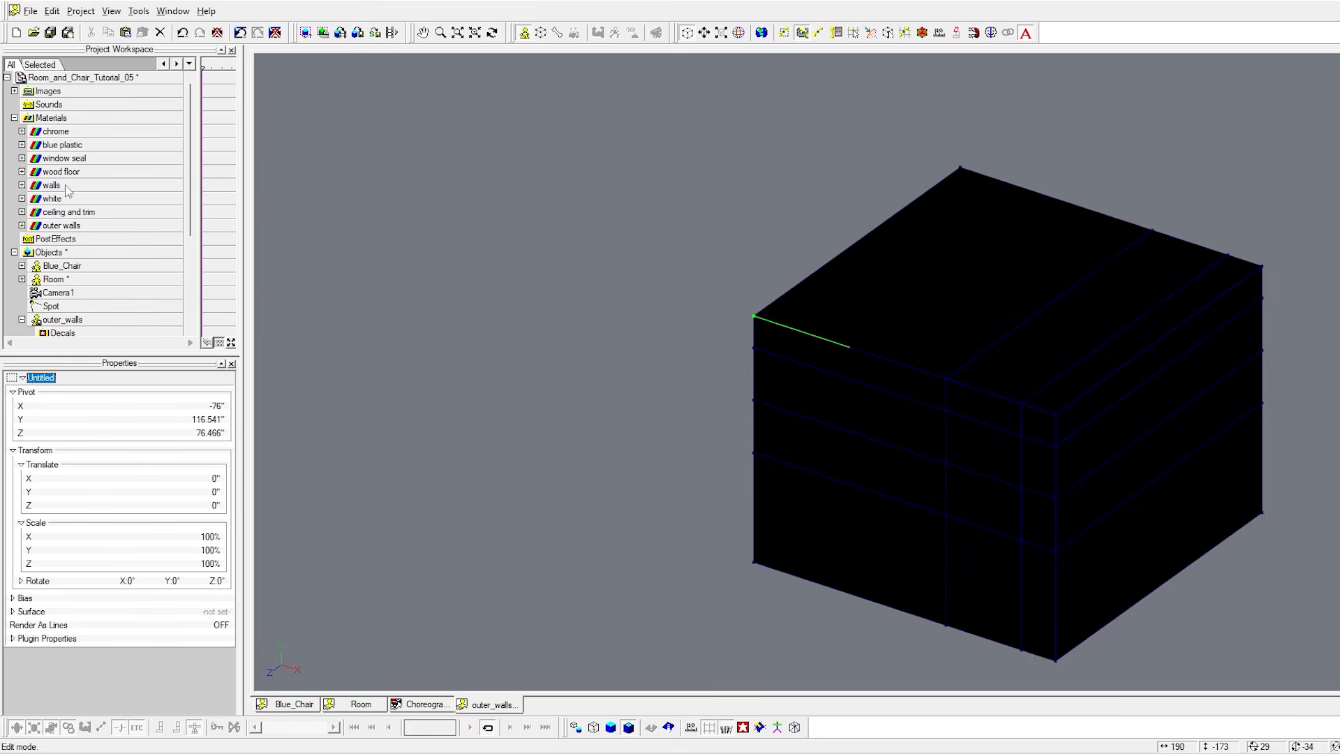
click(22, 226)
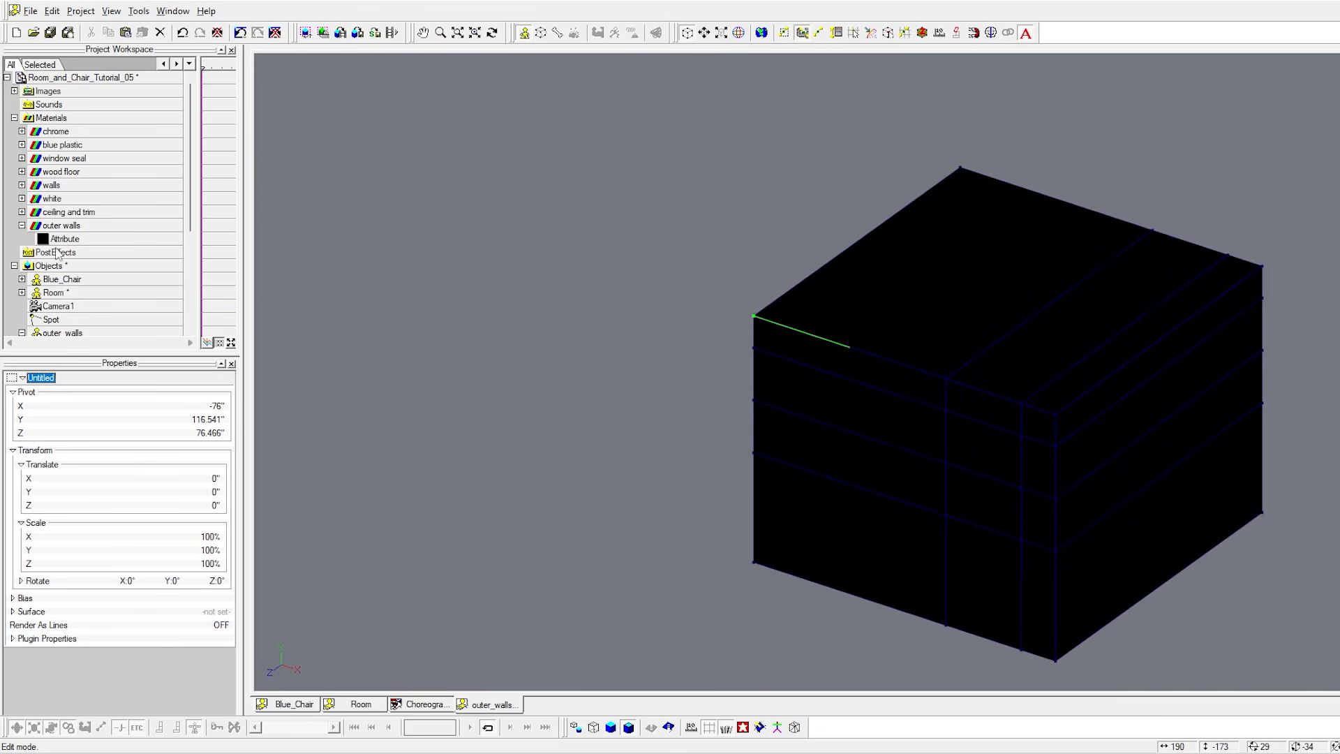
click(63, 240)
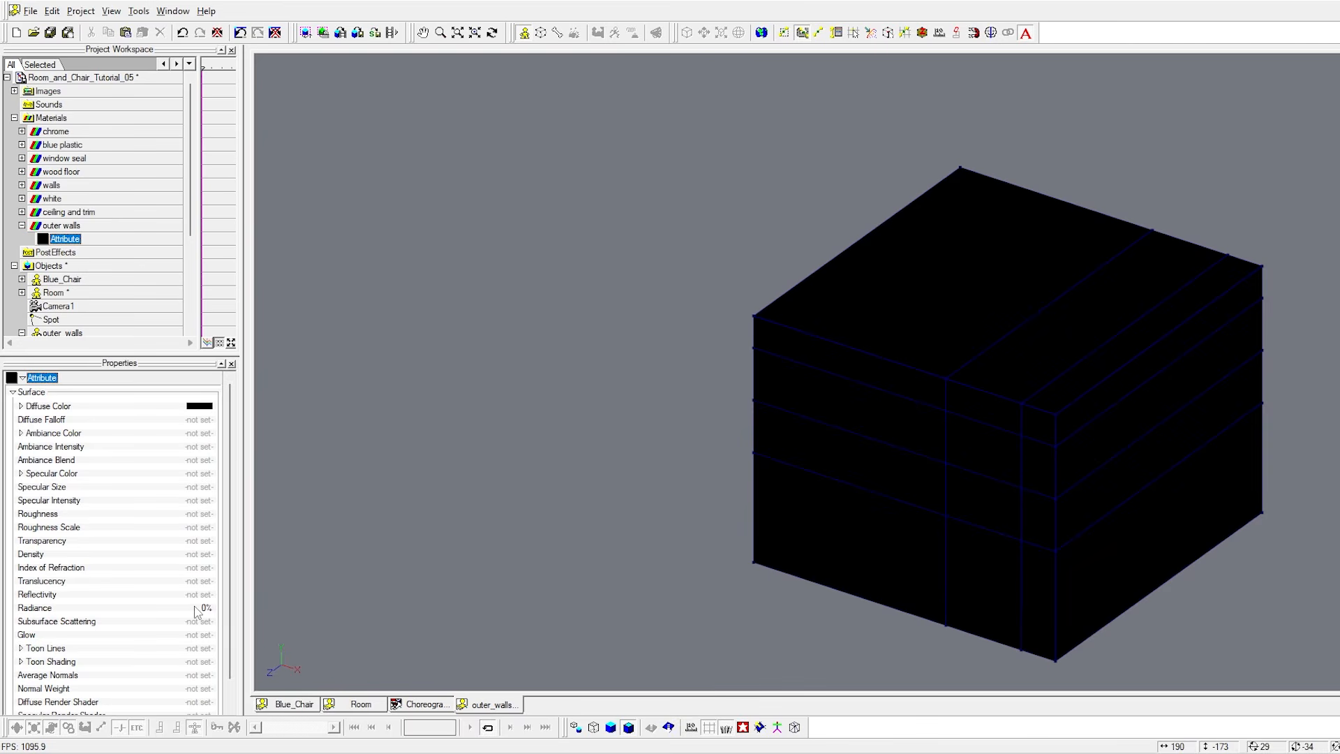
Return to the choreography, collapse the expanded materials and model entries, and add the outer_walls model to Choreography1.
click(424, 705)
scroll(824, 299, down, 1)
key(t)
drag(817, 303, 807, 313)
scroll(795, 307, down, 2)
scroll(786, 305, down, 2)
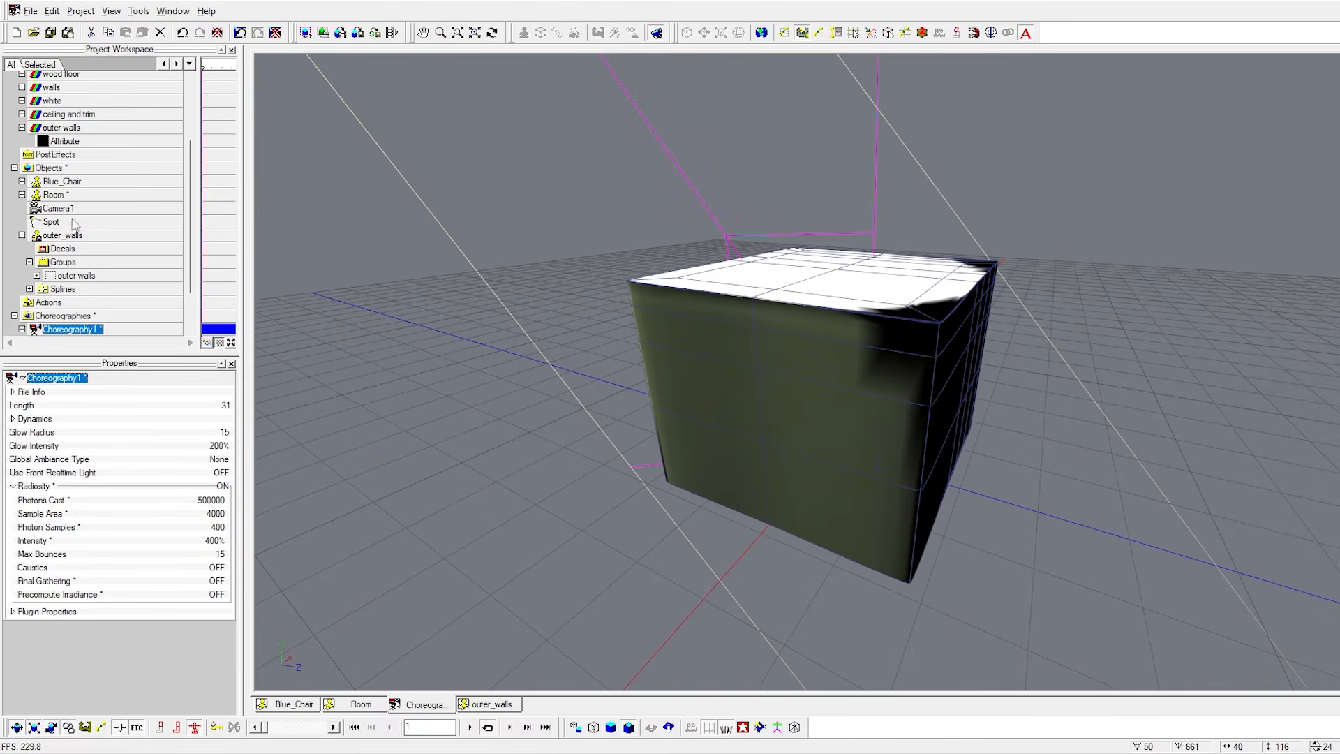
click(22, 128)
scroll(32, 112, up, 2)
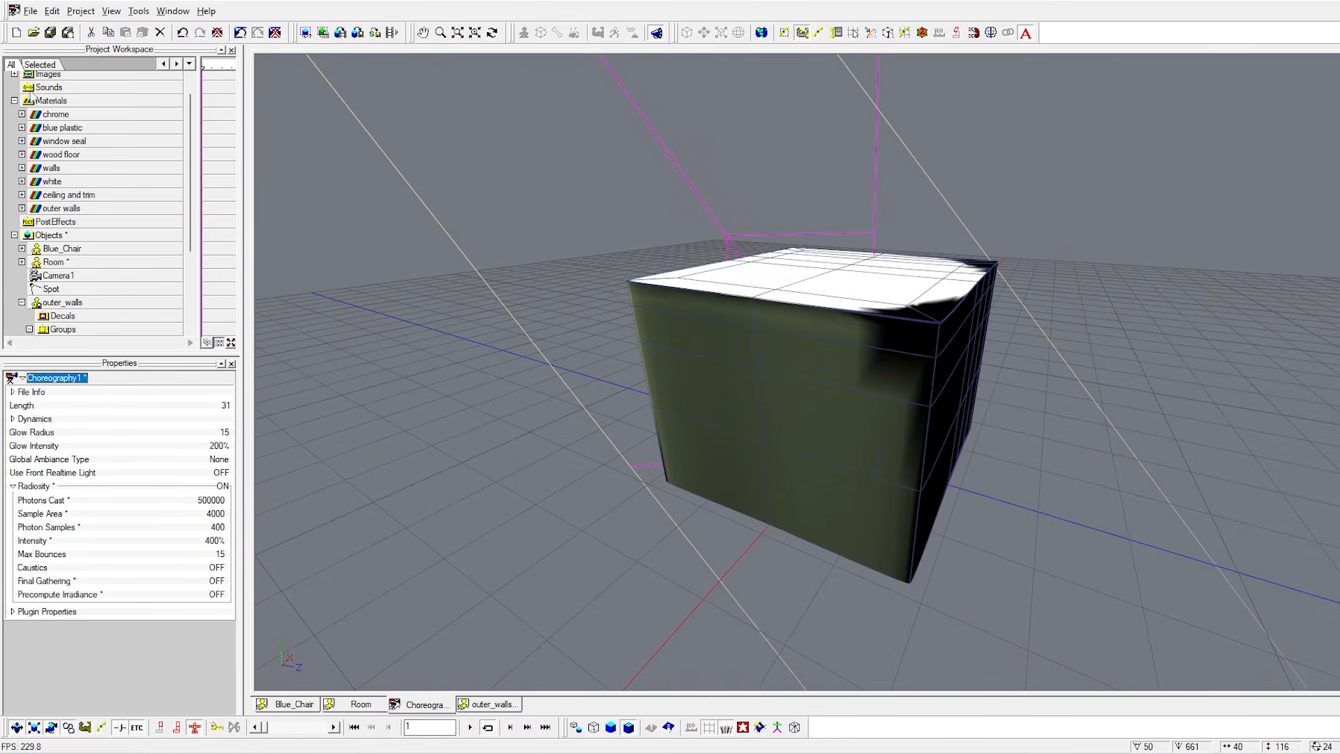
click(14, 102)
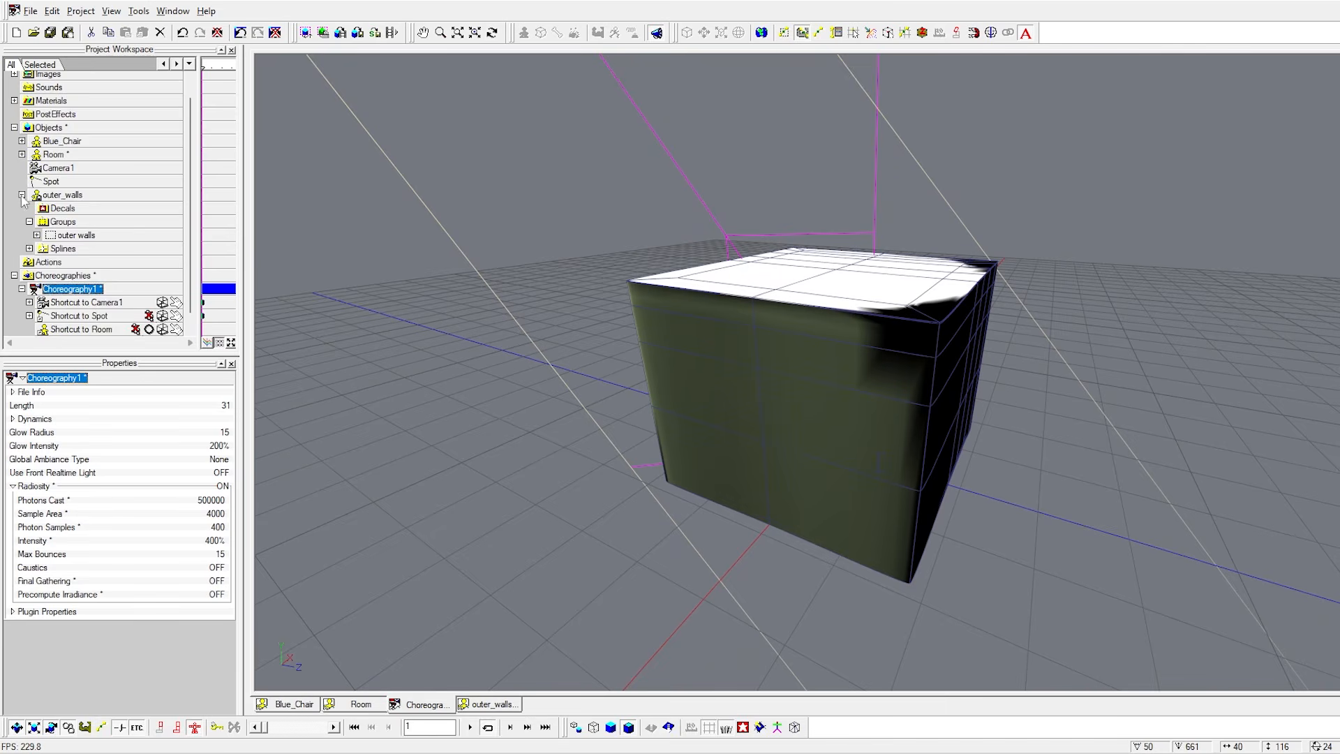
click(22, 195)
drag(56, 213, 63, 257)
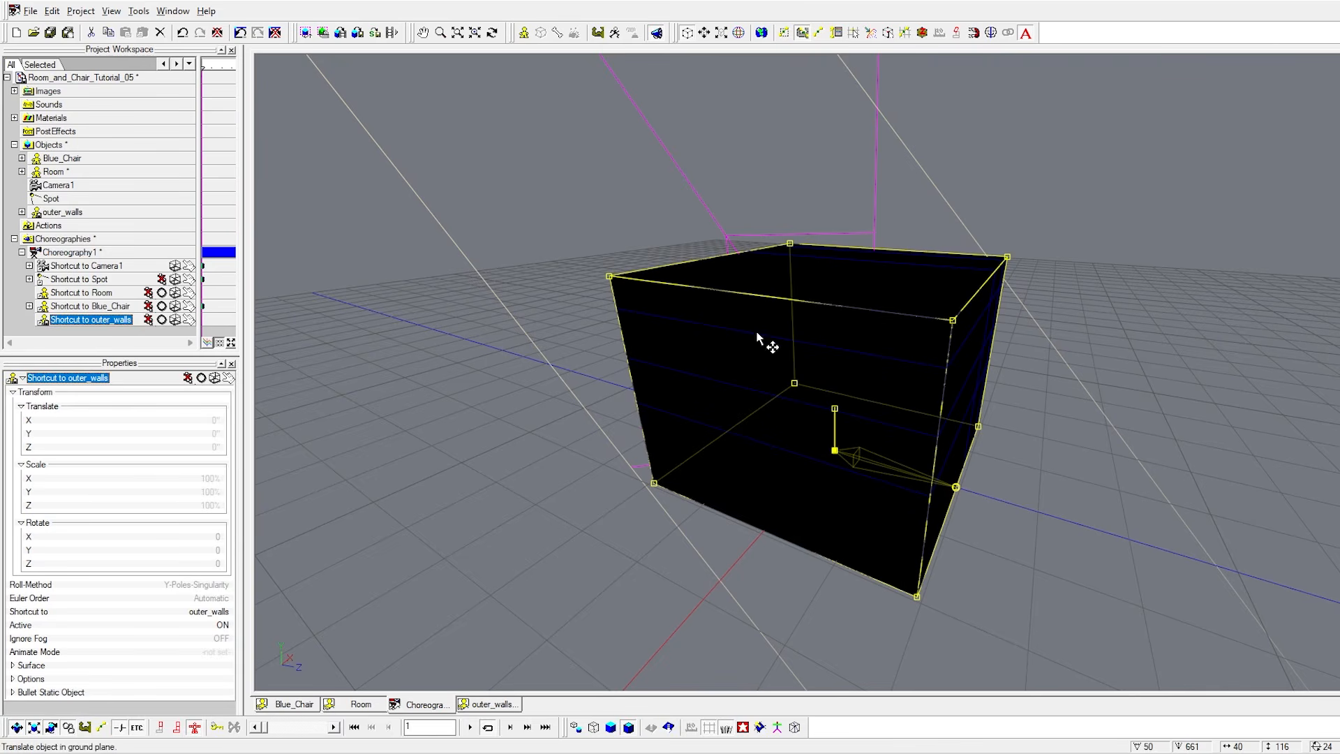
Examine the outer walls in the choreography from several sides, especially around the window opening.
middle_drag(802, 377, 848, 339)
scroll(672, 351, up, 3)
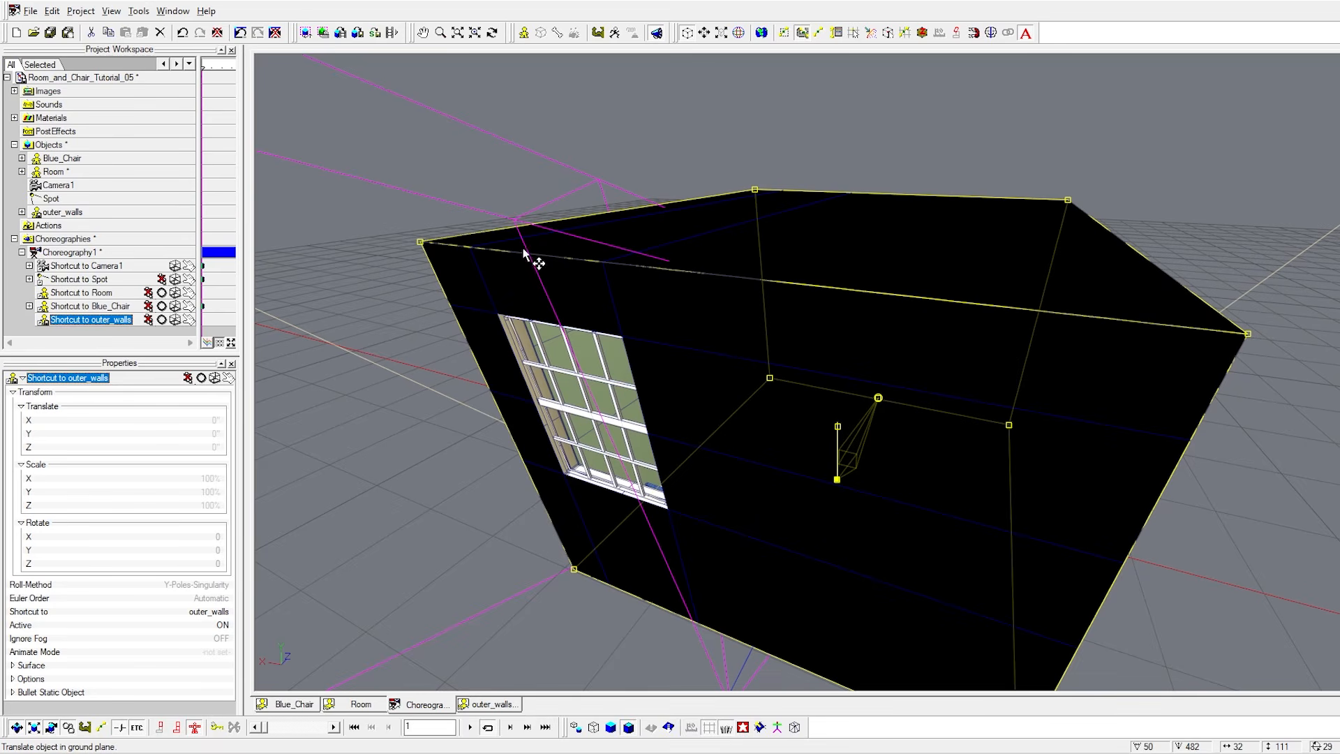
scroll(773, 412, down, 2)
scroll(719, 412, up, 2)
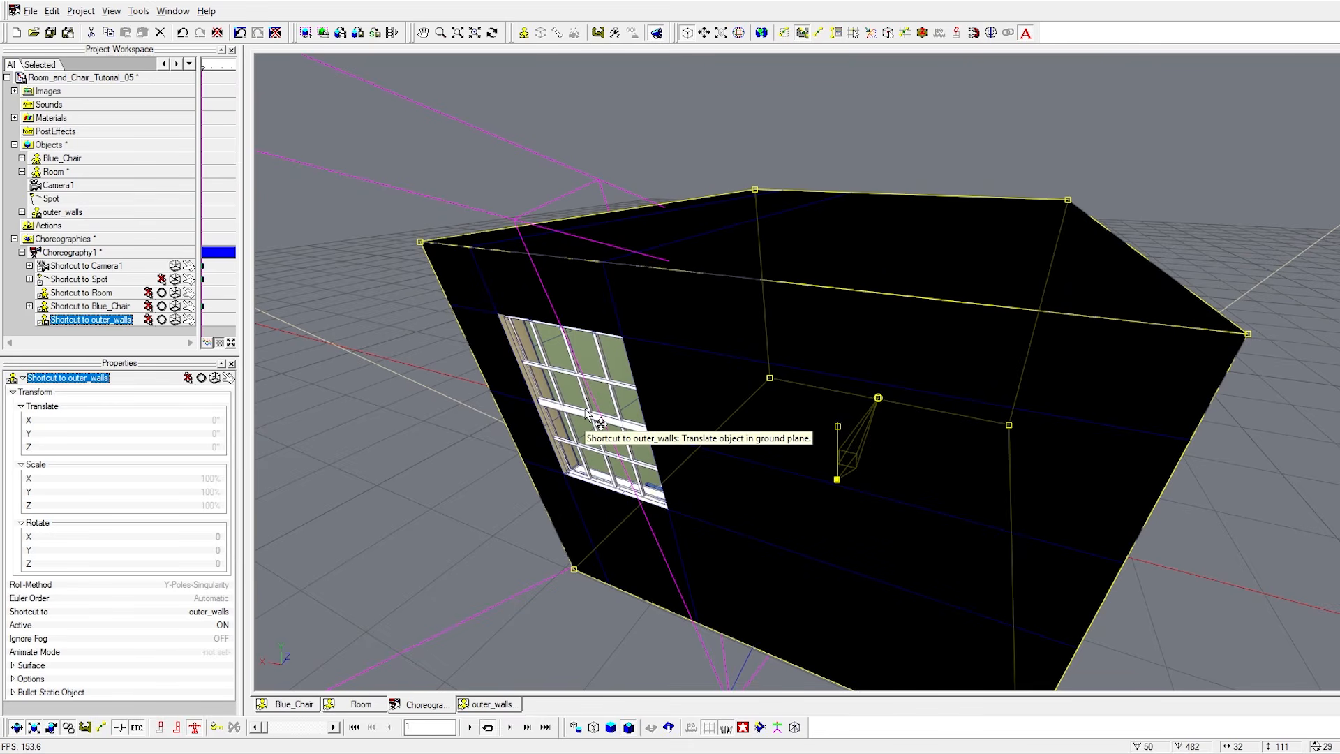
key(t)
drag(604, 391, 631, 367)
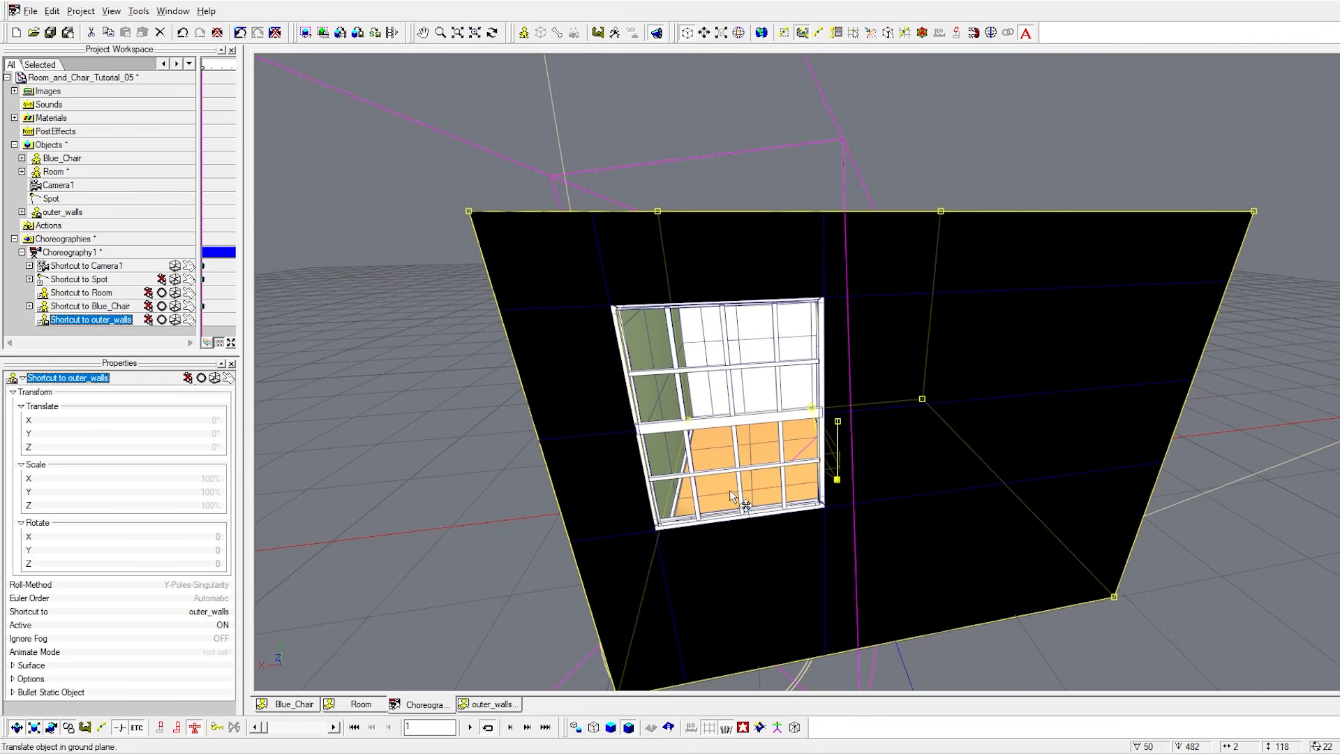
key(t)
drag(662, 332, 626, 336)
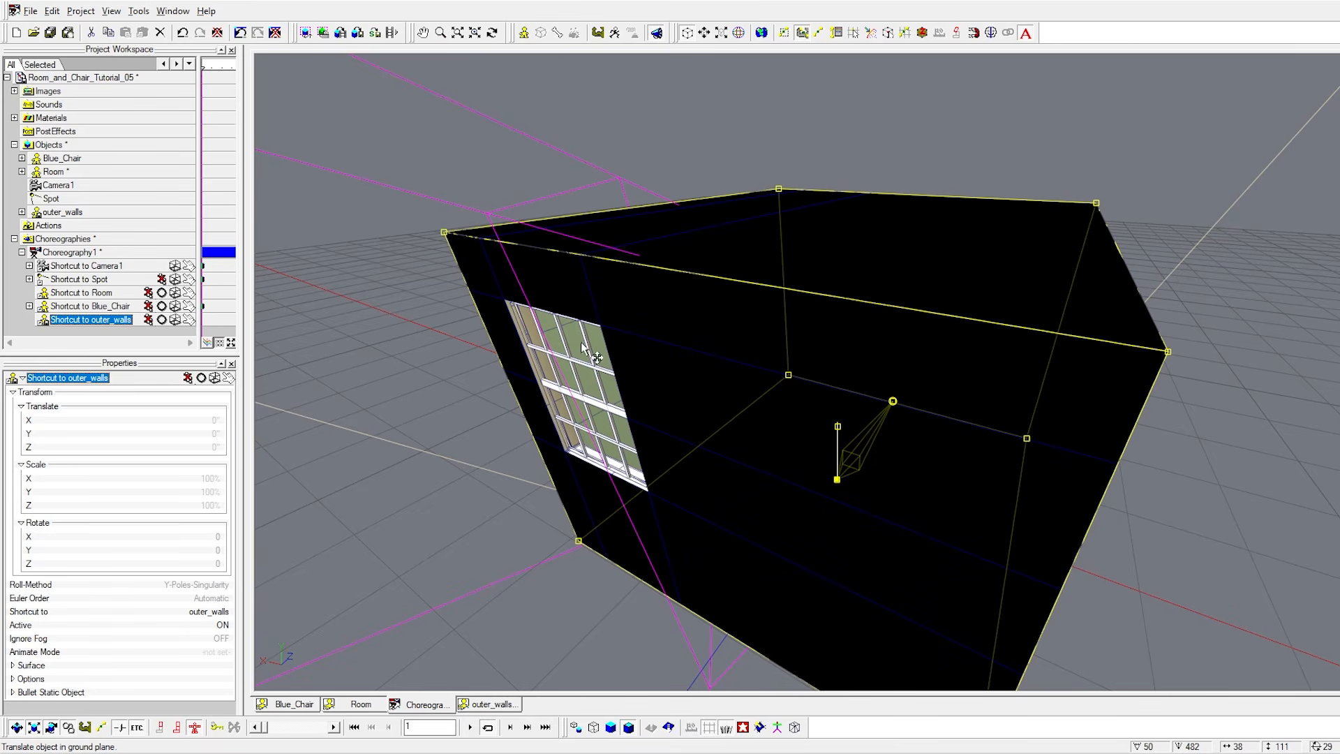
mouse_move(622, 407)
mouse_down()
mouse_move(603, 375)
mouse_move(616, 362)
mouse_move(628, 384)
mouse_up()
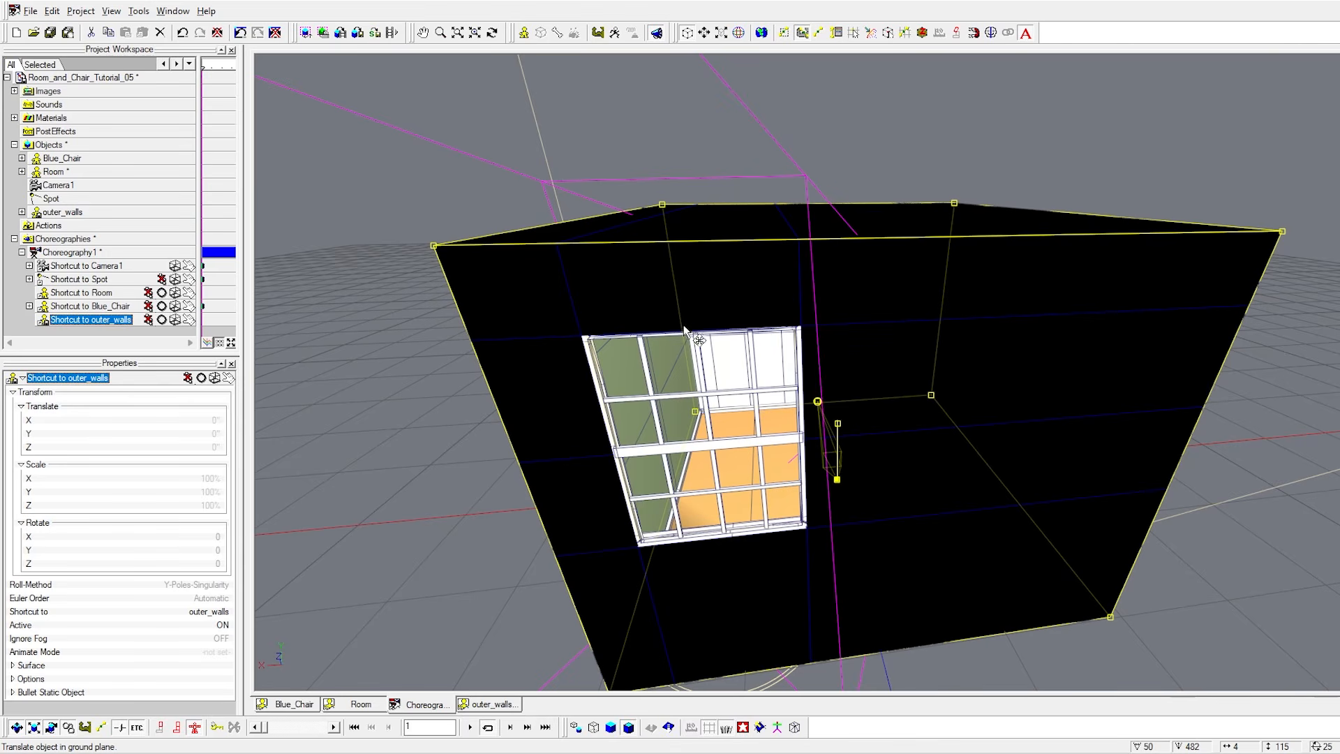
Display the shadow and reflection options of the Room shortcut in the choreography.
click(60, 296)
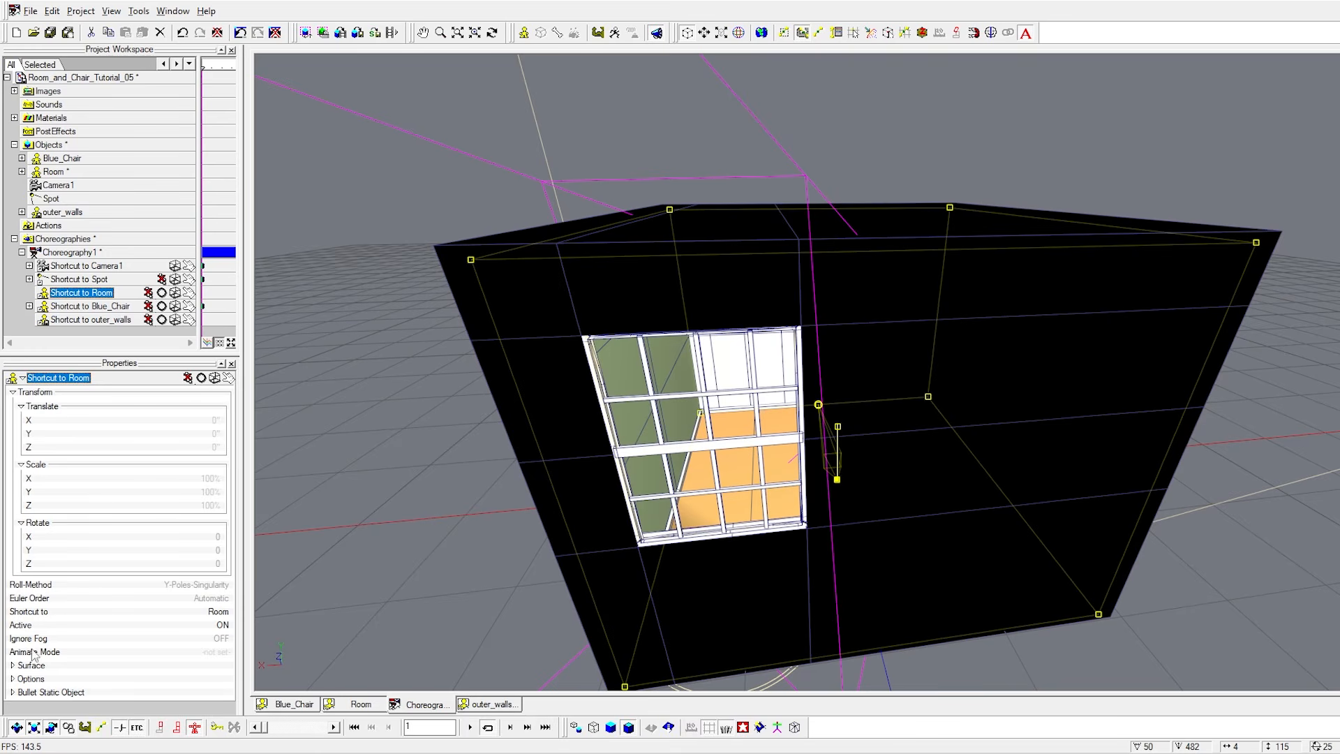
click(13, 667)
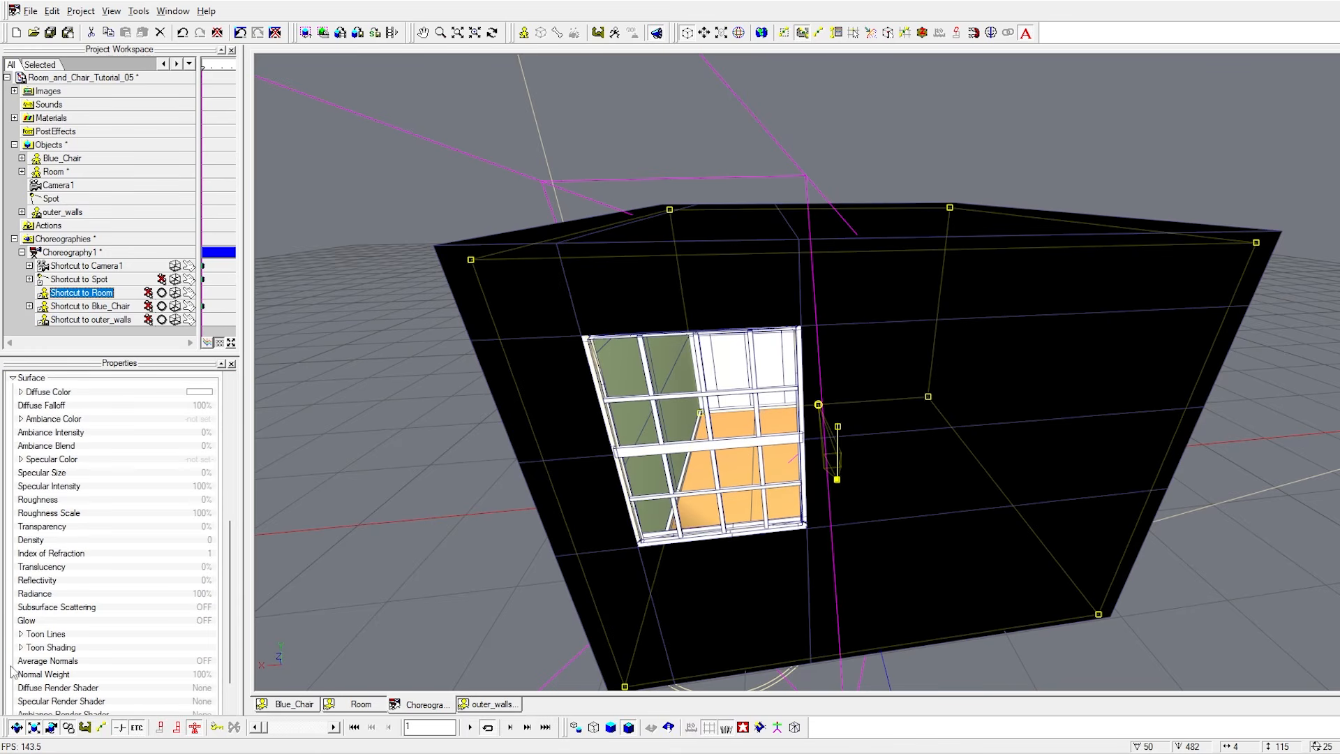
click(15, 386)
click(21, 679)
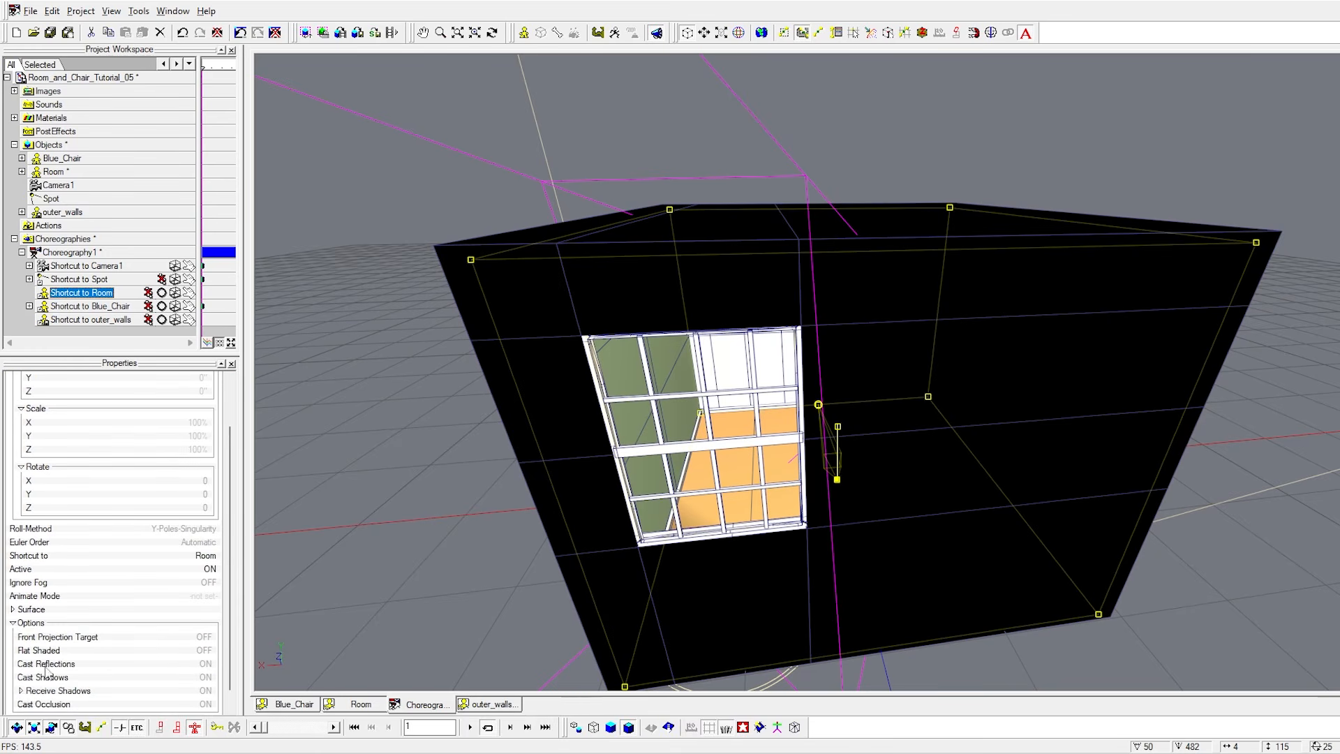
scroll(95, 648, down, 1)
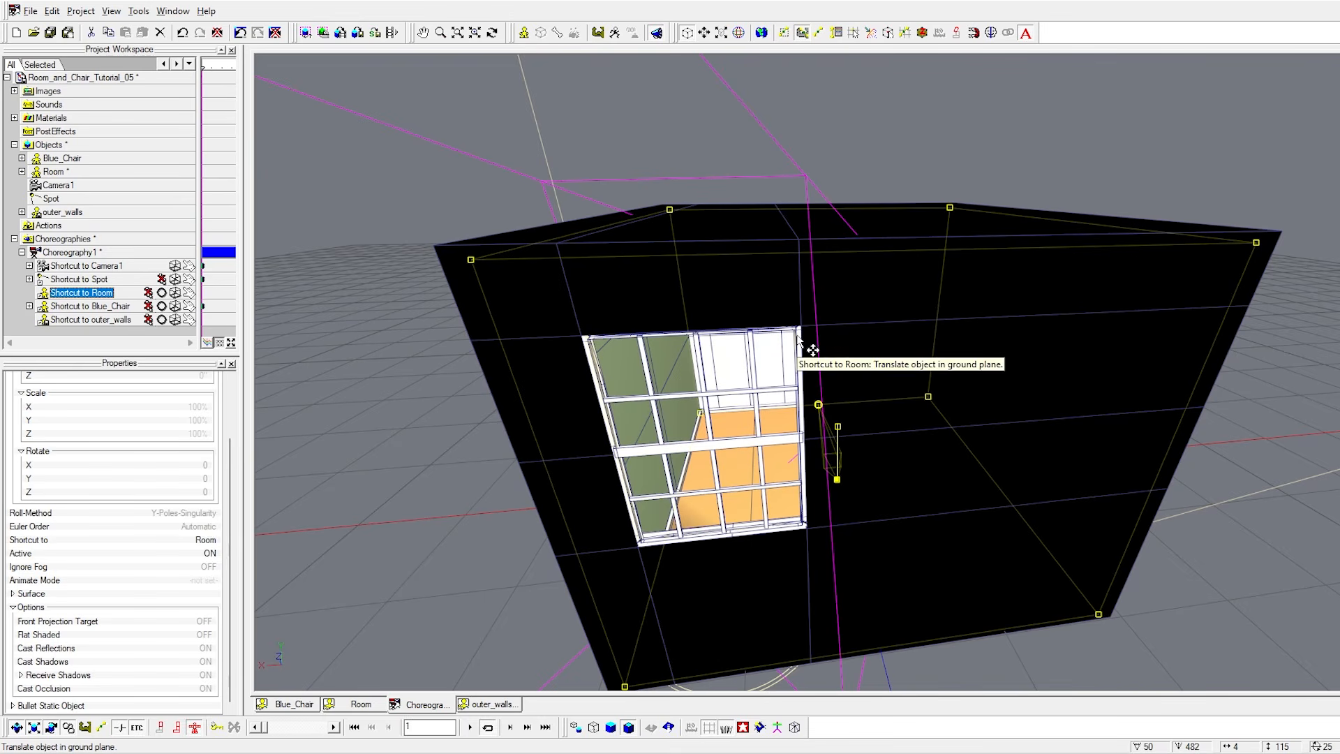
Examine the room enclosure from outside and show the same options for the outer_walls shortcut.
scroll(784, 323, down, 3)
scroll(784, 323, up, 3)
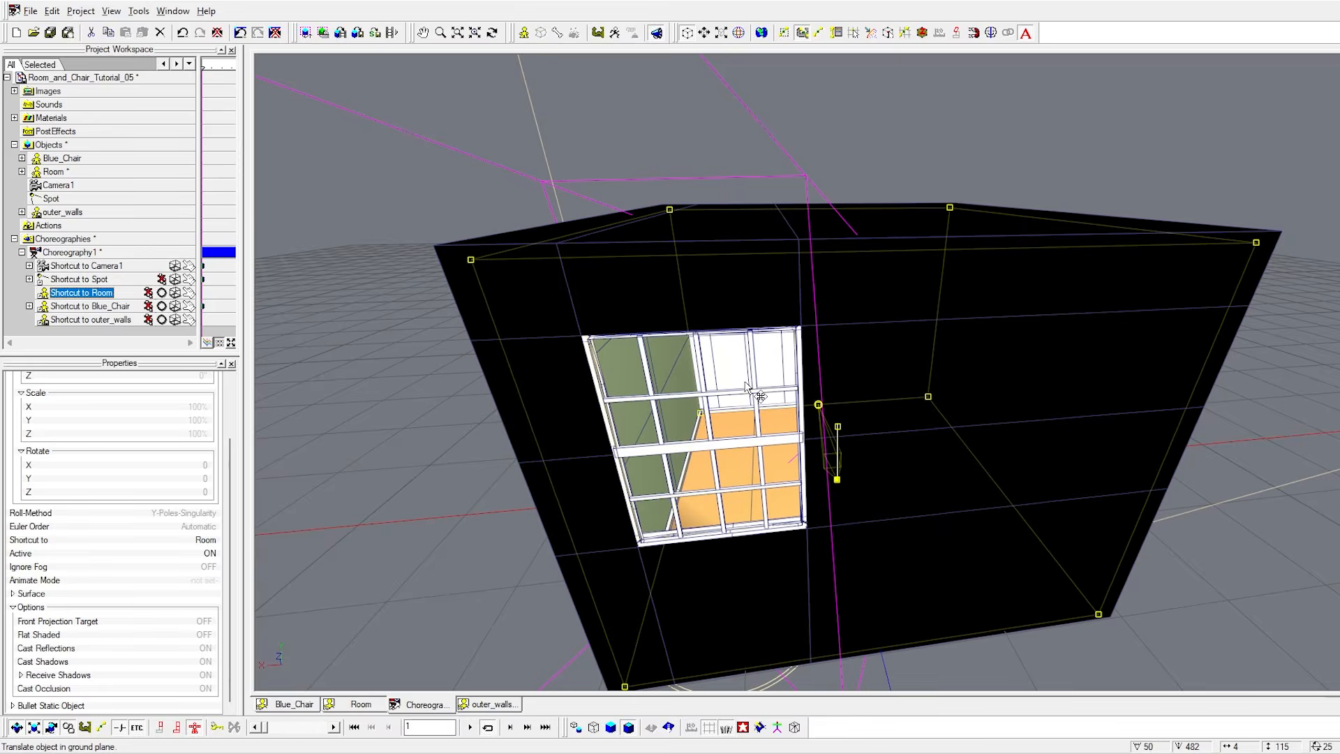
scroll(761, 393, down, 2)
key(t)
drag(772, 383, 718, 362)
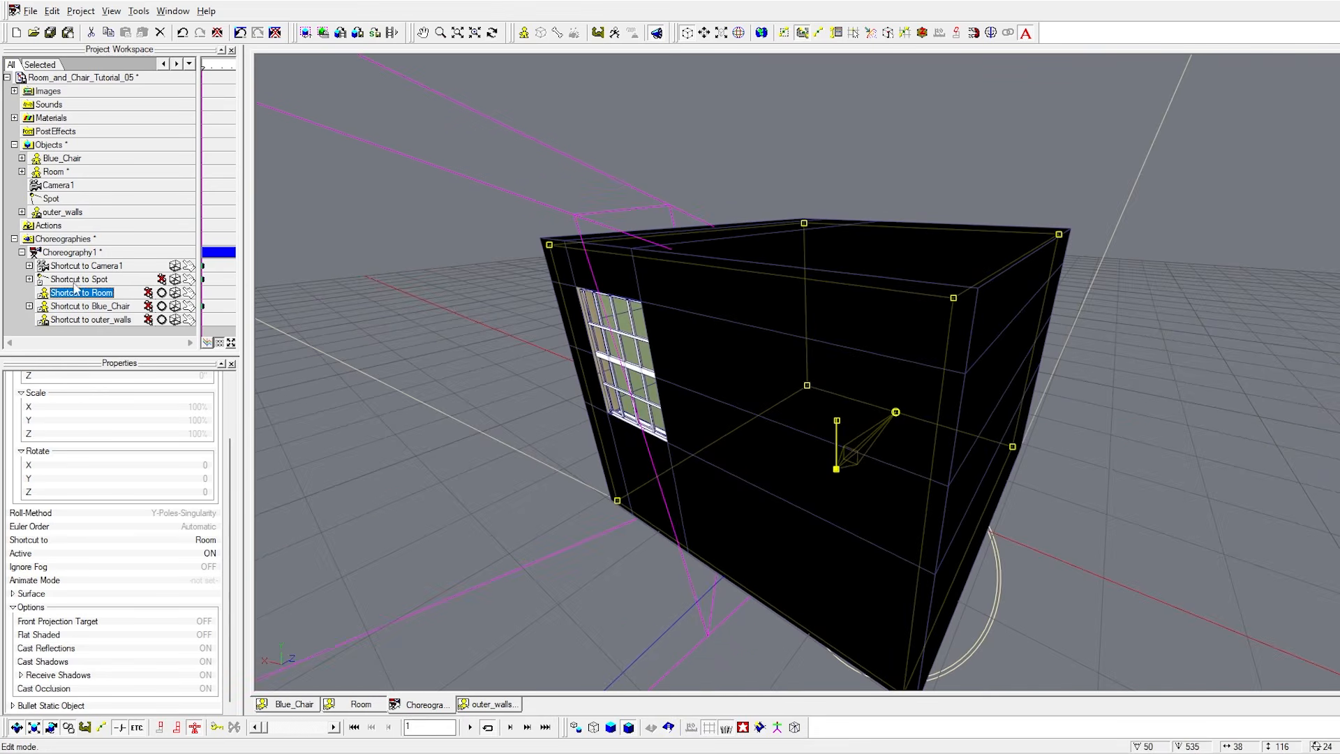
click(70, 319)
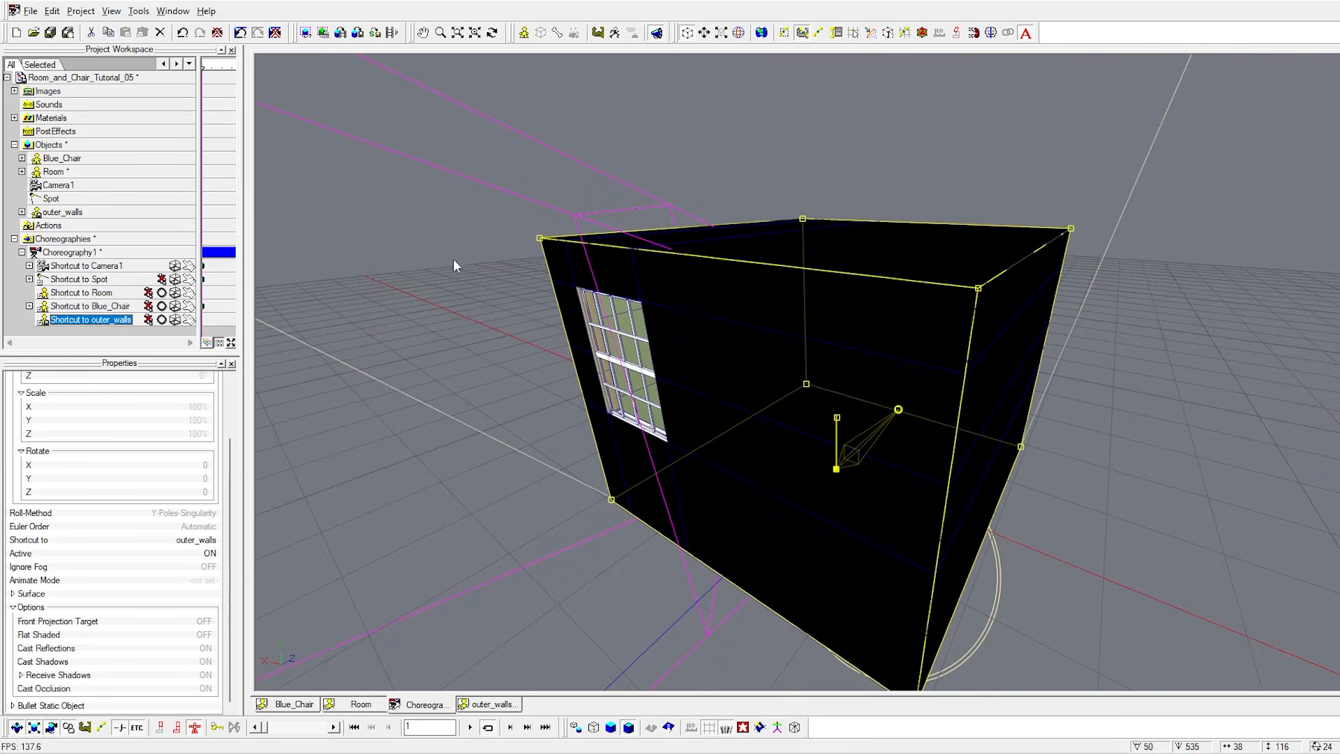
Return to the camera view of Choreography1 and render the region covering the whole camera frame.
click(423, 704)
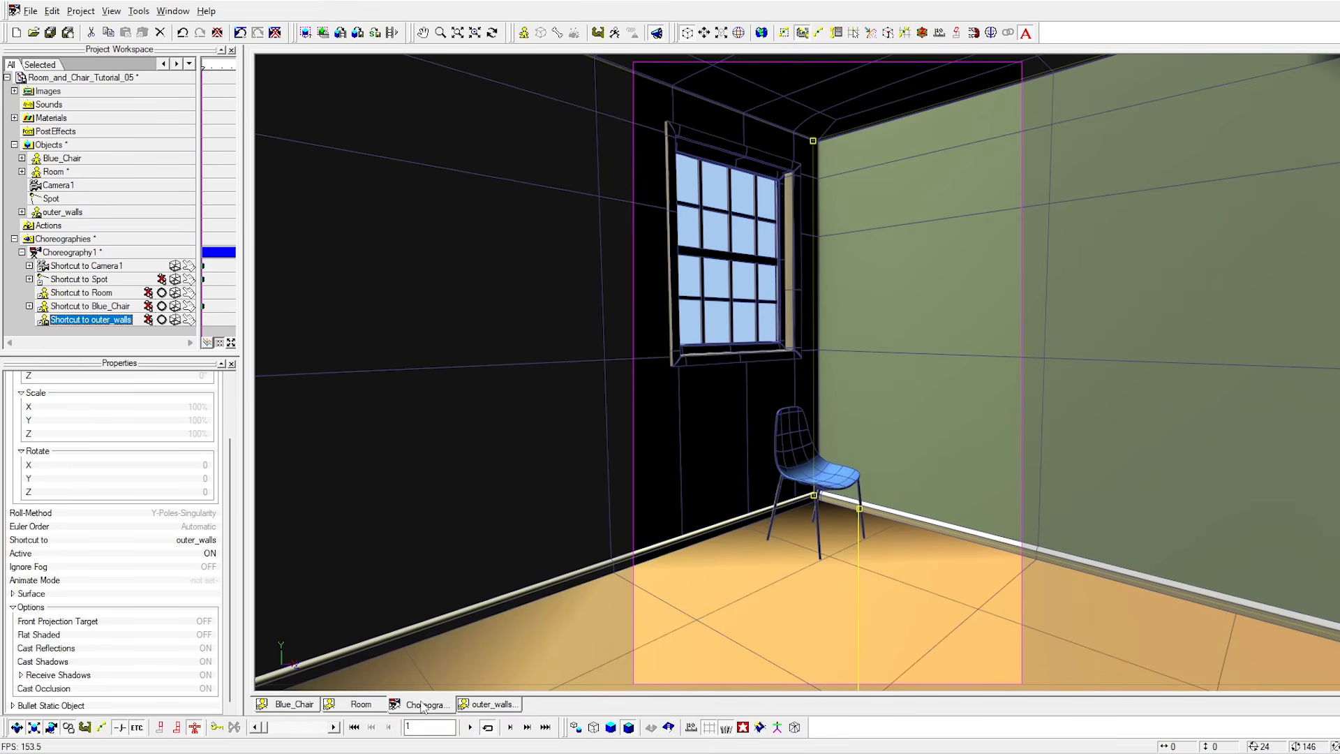
click(62, 252)
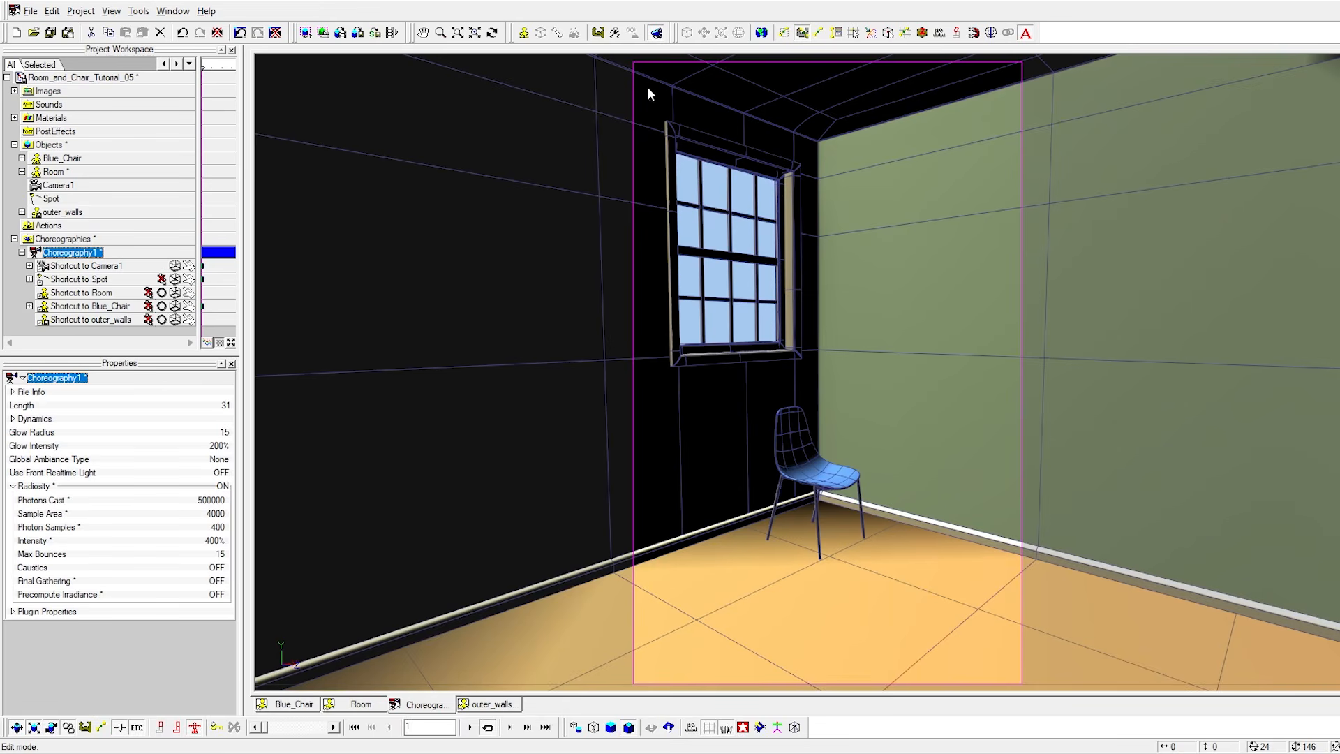
key(q)
right_drag(633, 62, 1019, 682)
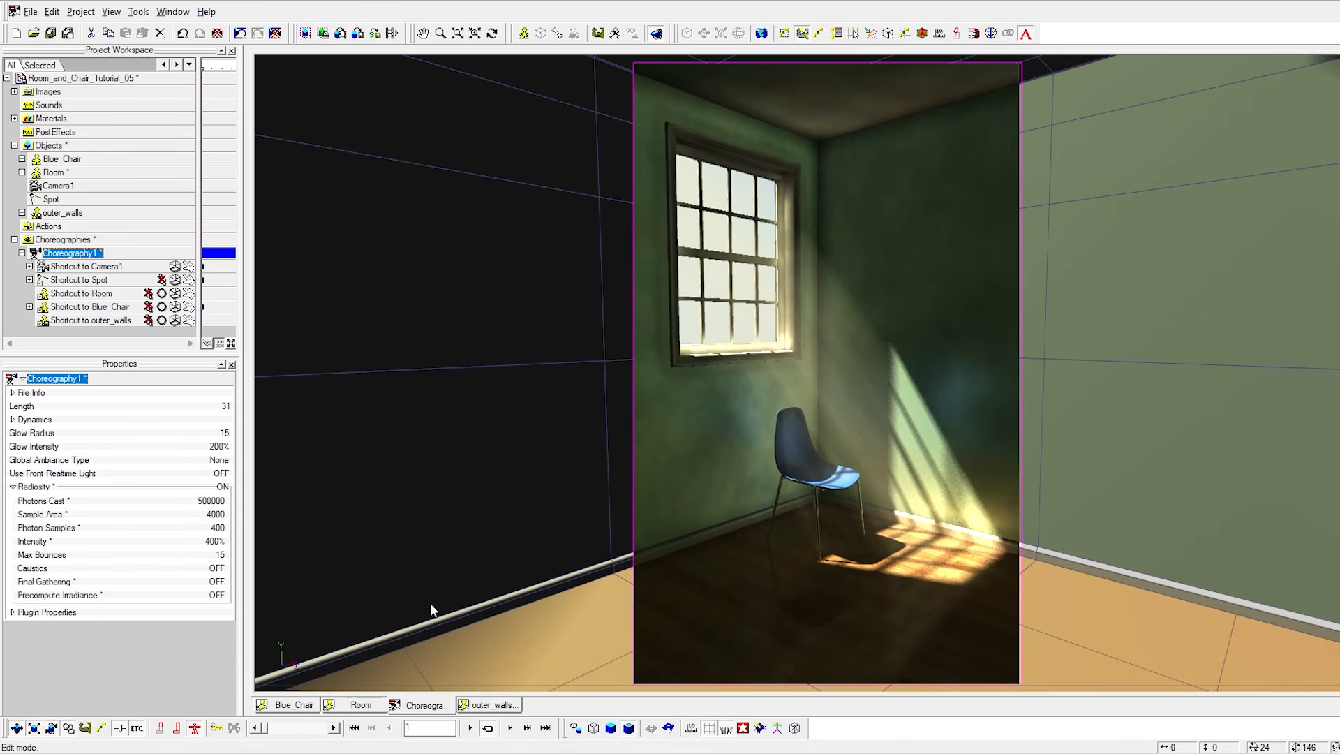
Switch to the Room model and examine the window frame from the outside of the wall.
click(360, 705)
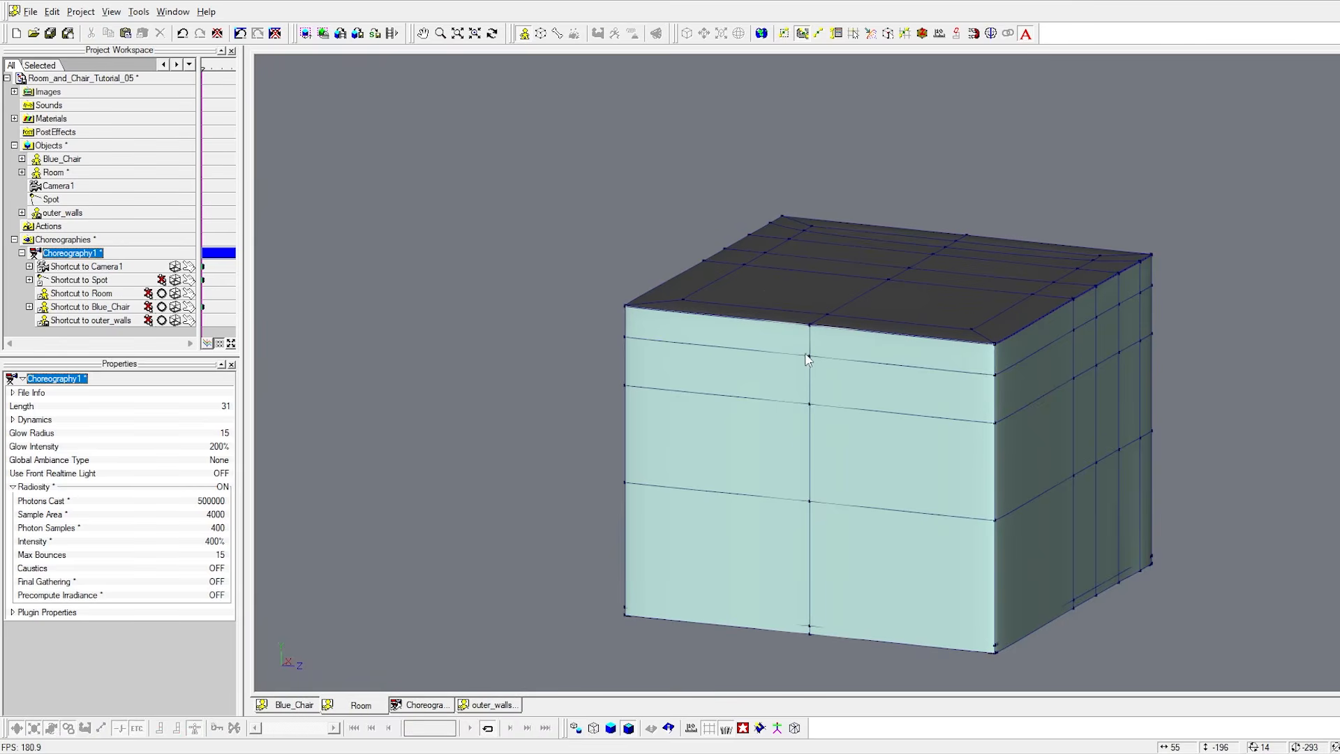
key(t)
drag(836, 342, 637, 324)
scroll(637, 325, up, 3)
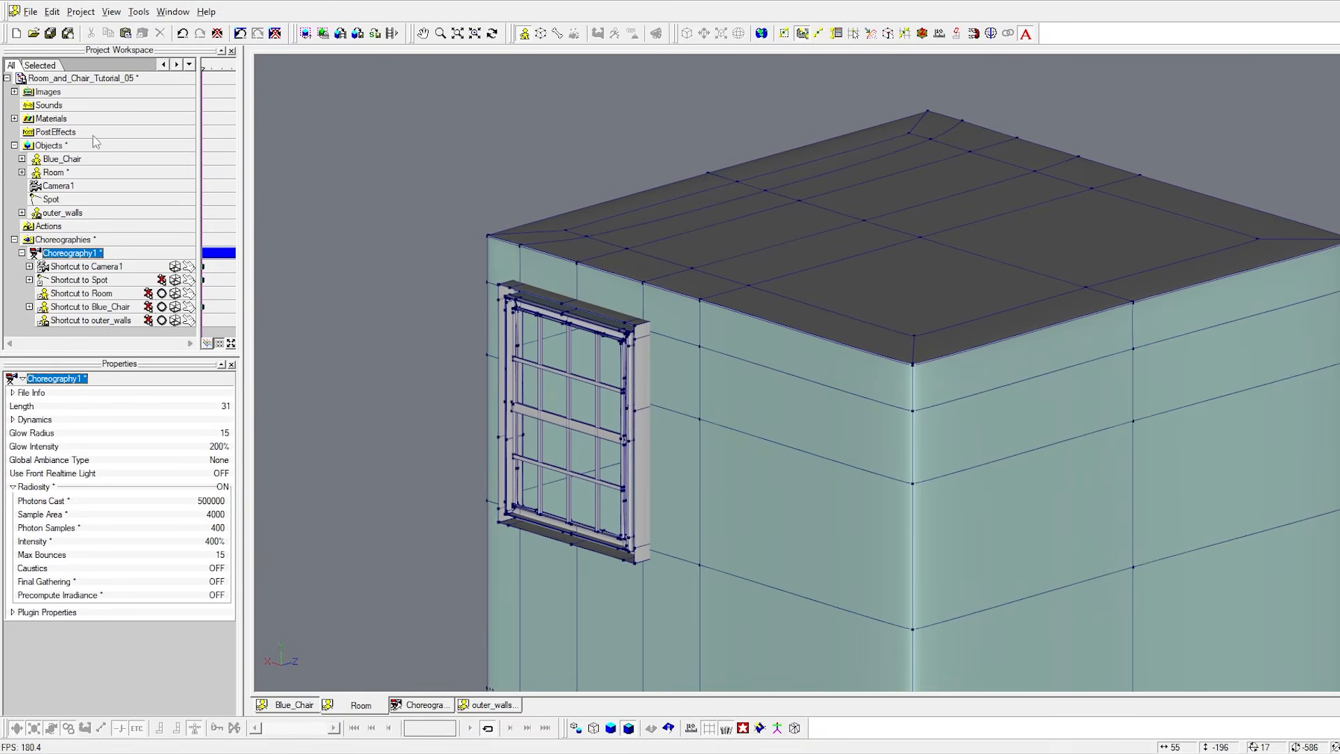
Expand the Room model's groups and show the material assigned to the window frame group.
click(21, 171)
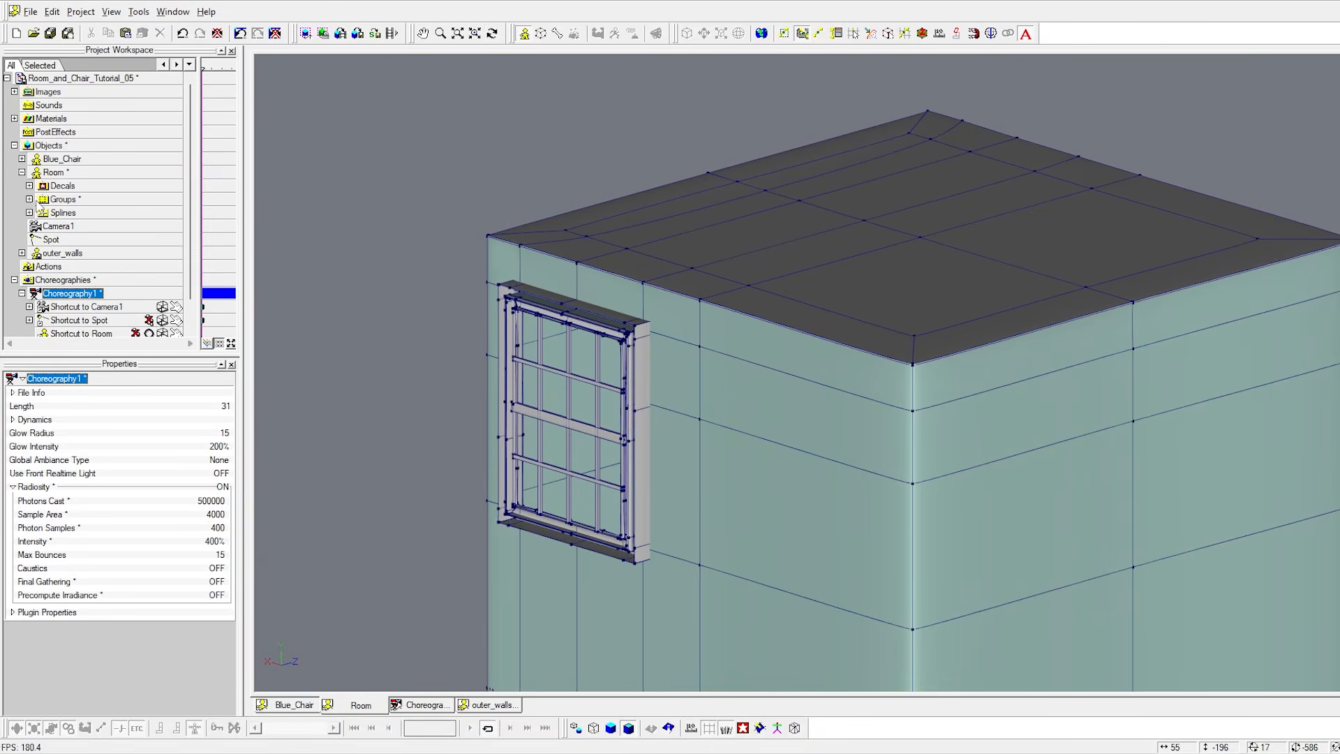
click(30, 199)
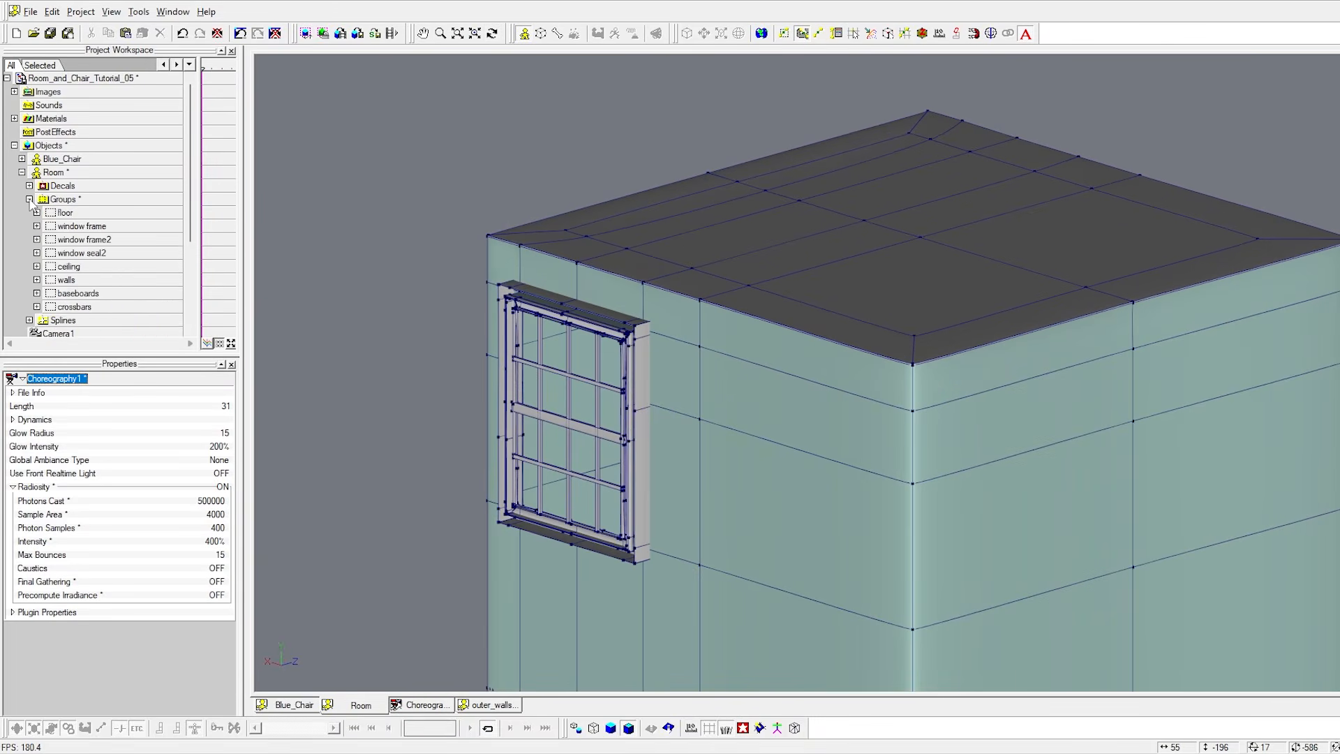
click(77, 226)
click(37, 226)
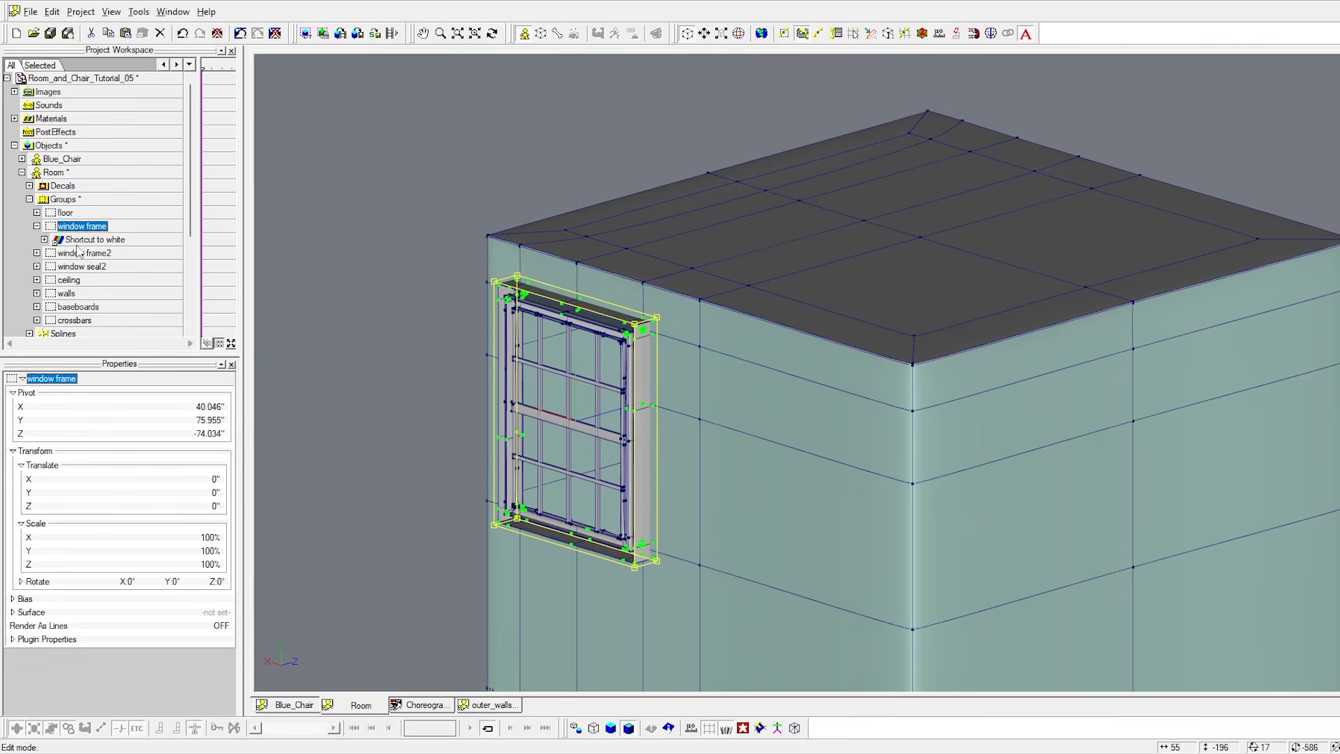
Set the Radiance of the white material's surface attribute to 100.
click(14, 119)
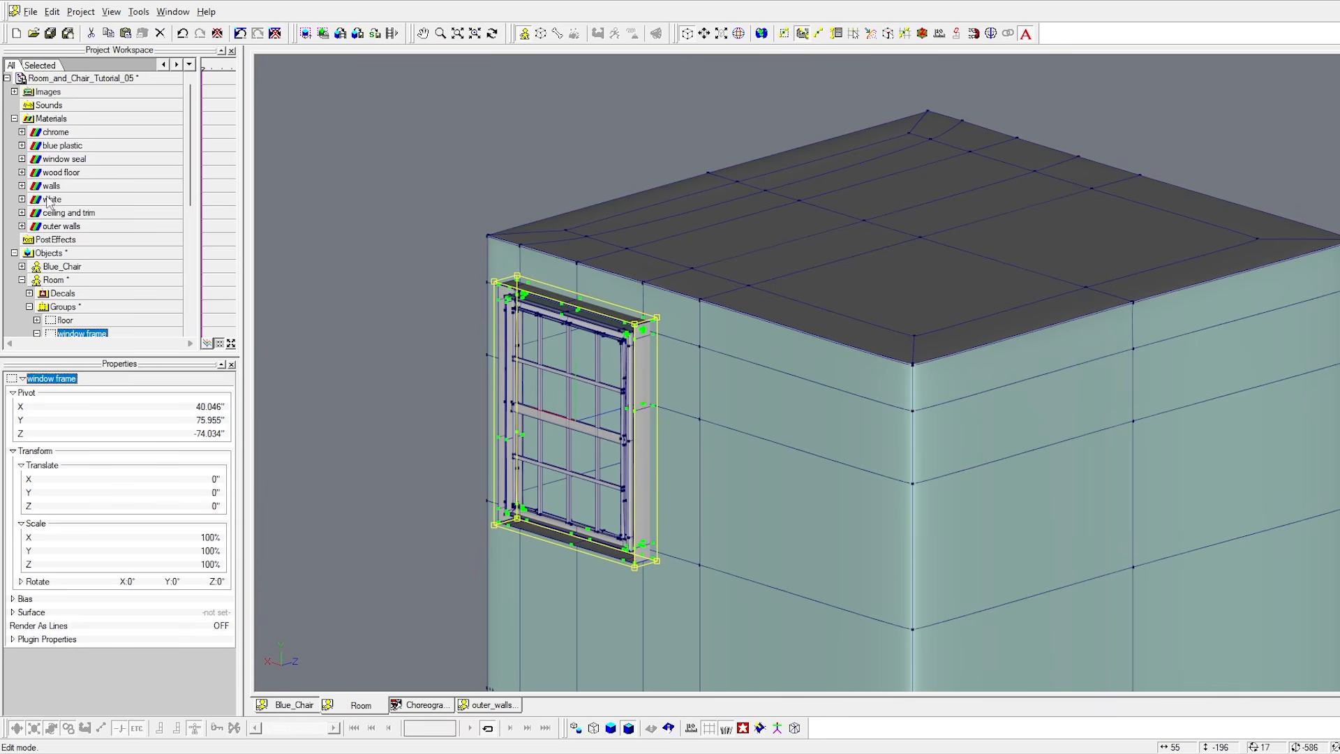
click(21, 199)
click(55, 213)
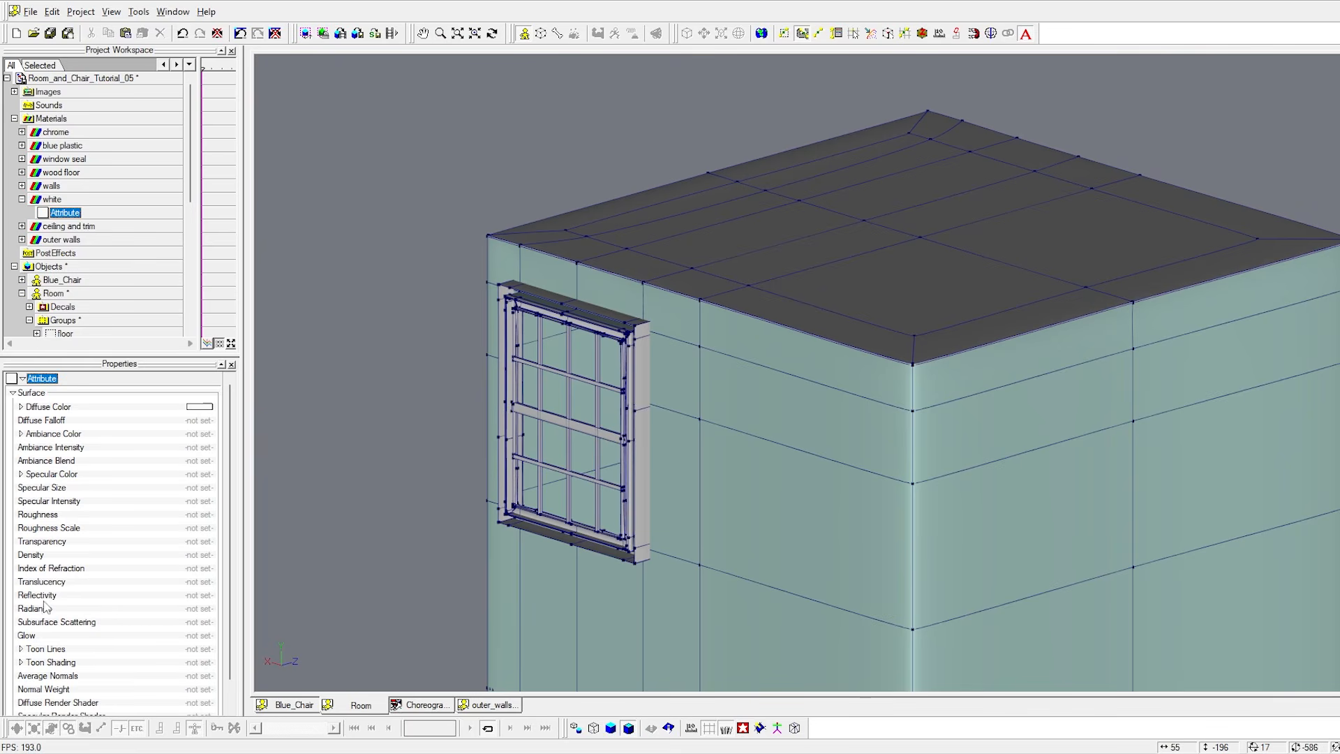
click(194, 610)
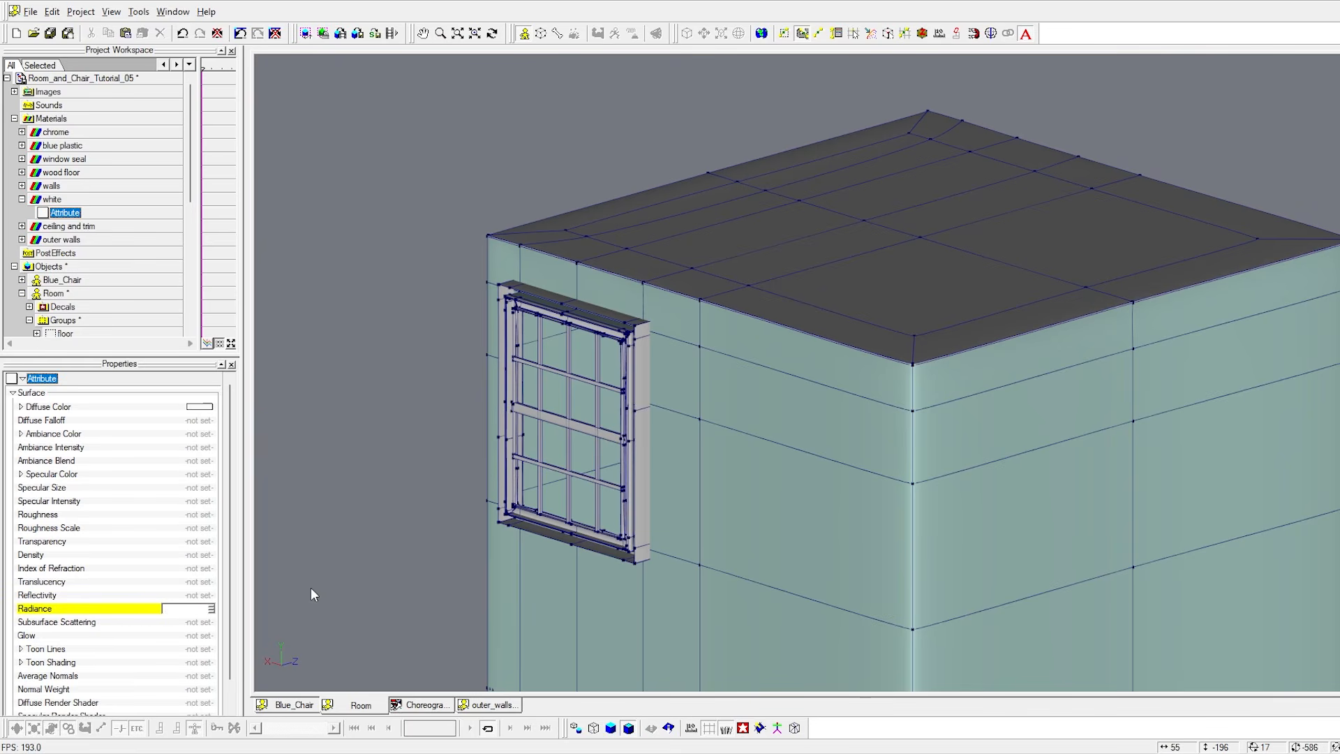
text(100)
key(Return)
Start a test render of the area around the window in the choreography's camera view, and stop it.
click(424, 706)
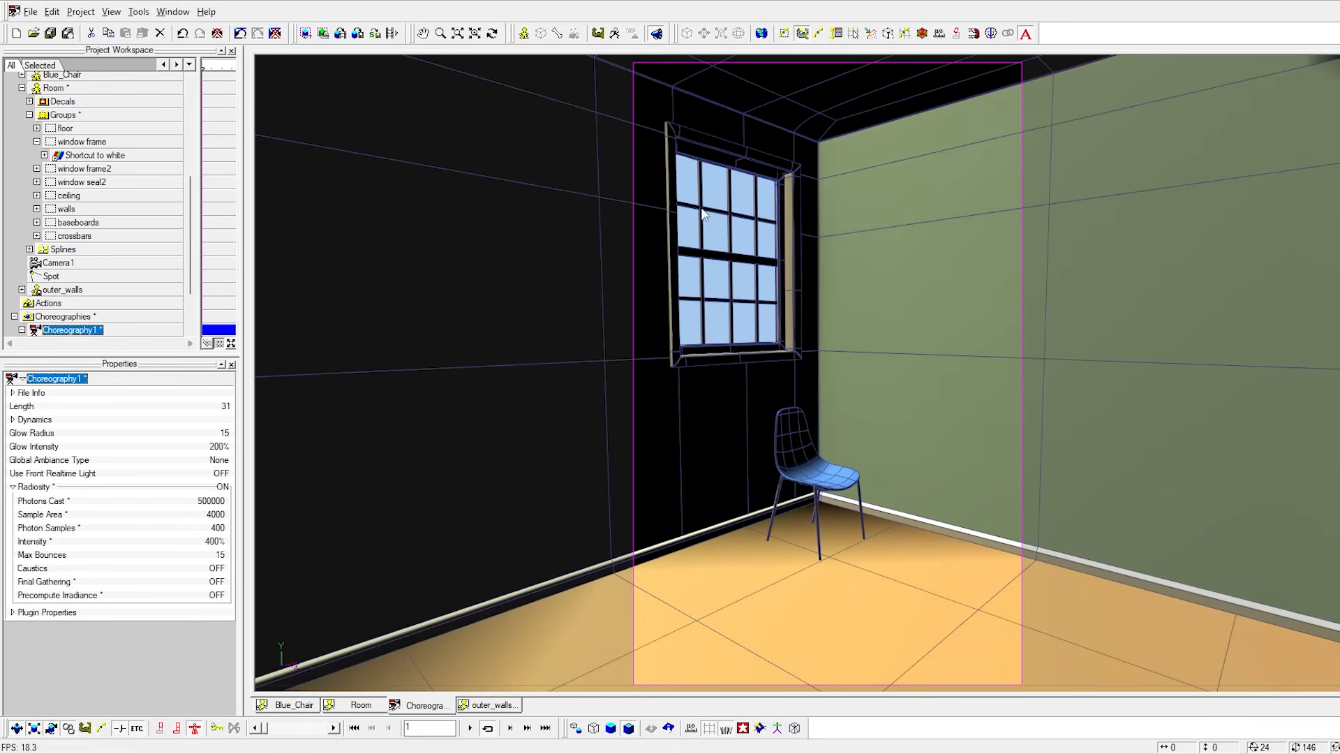
key(q)
drag(656, 126, 850, 402)
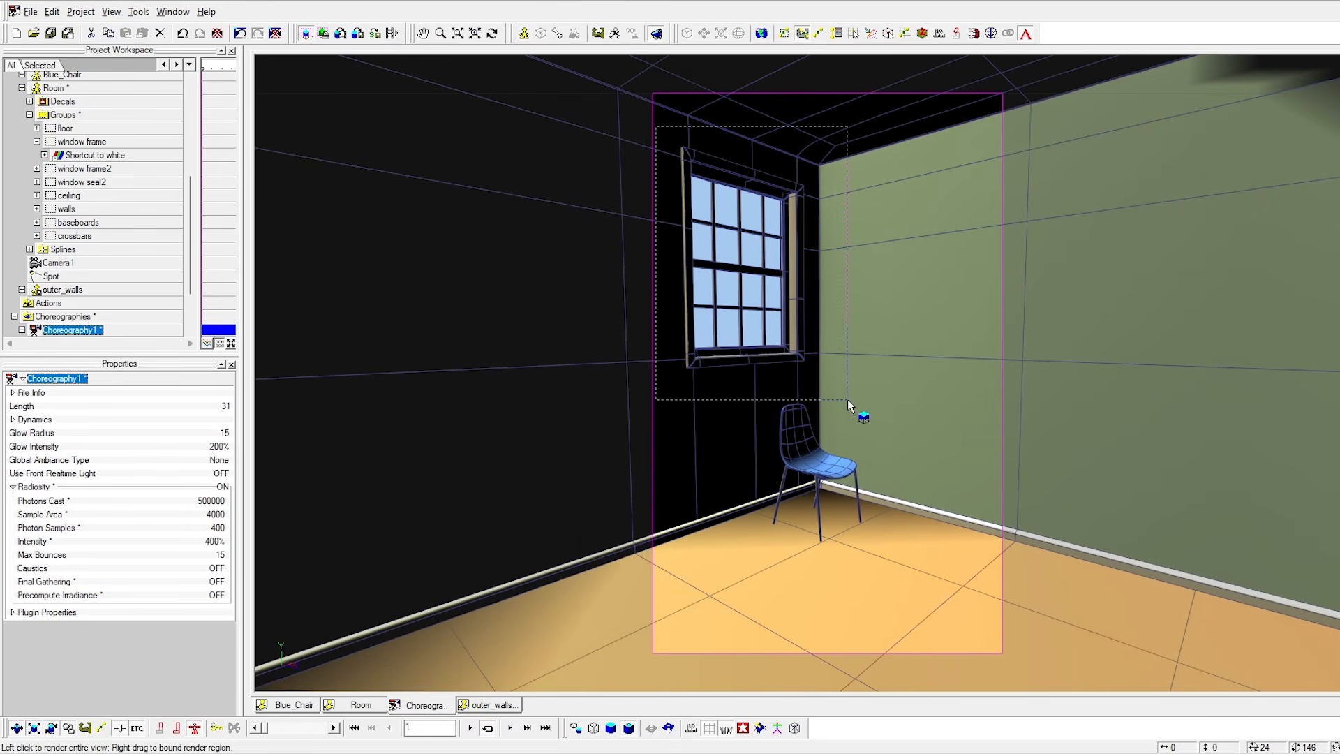
key(Escape)
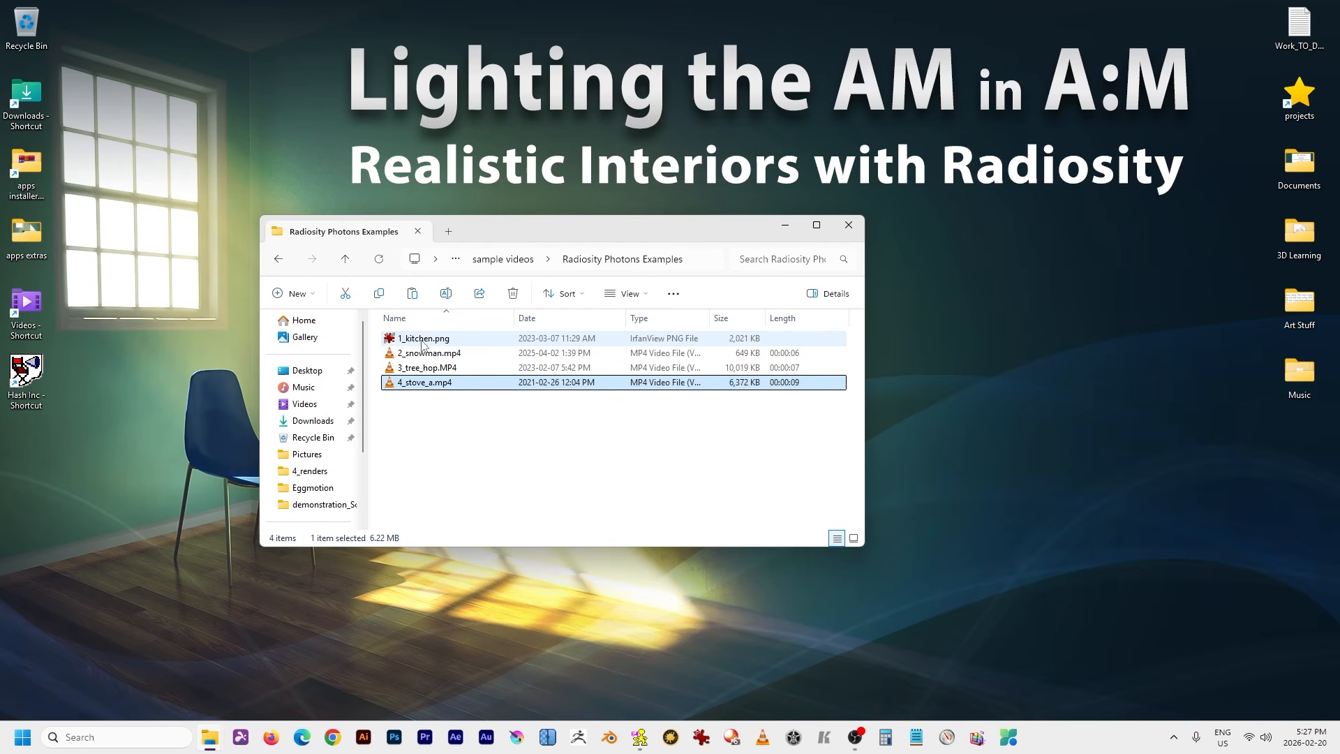
View the sample render 1_kitchen.png from the Radiosity Photons Examples folder.
double_click(423, 339)
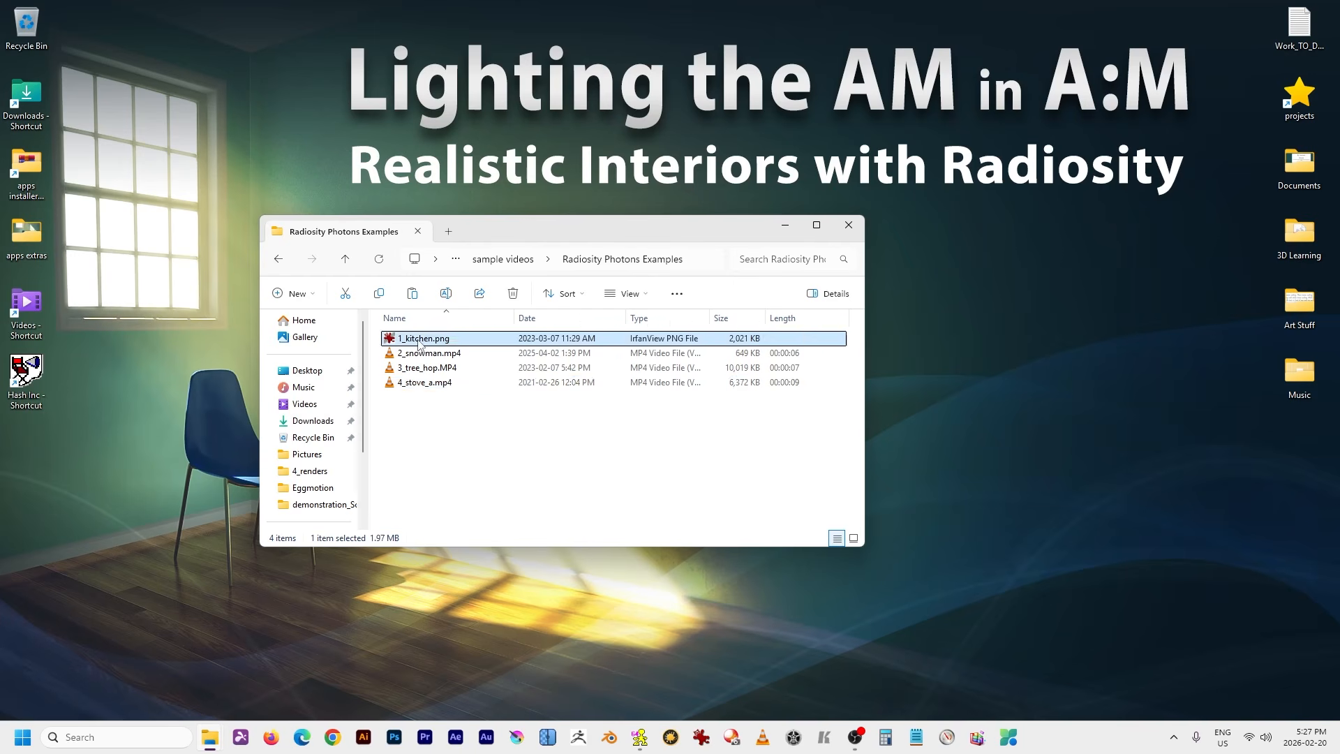
double_click(577, 331)
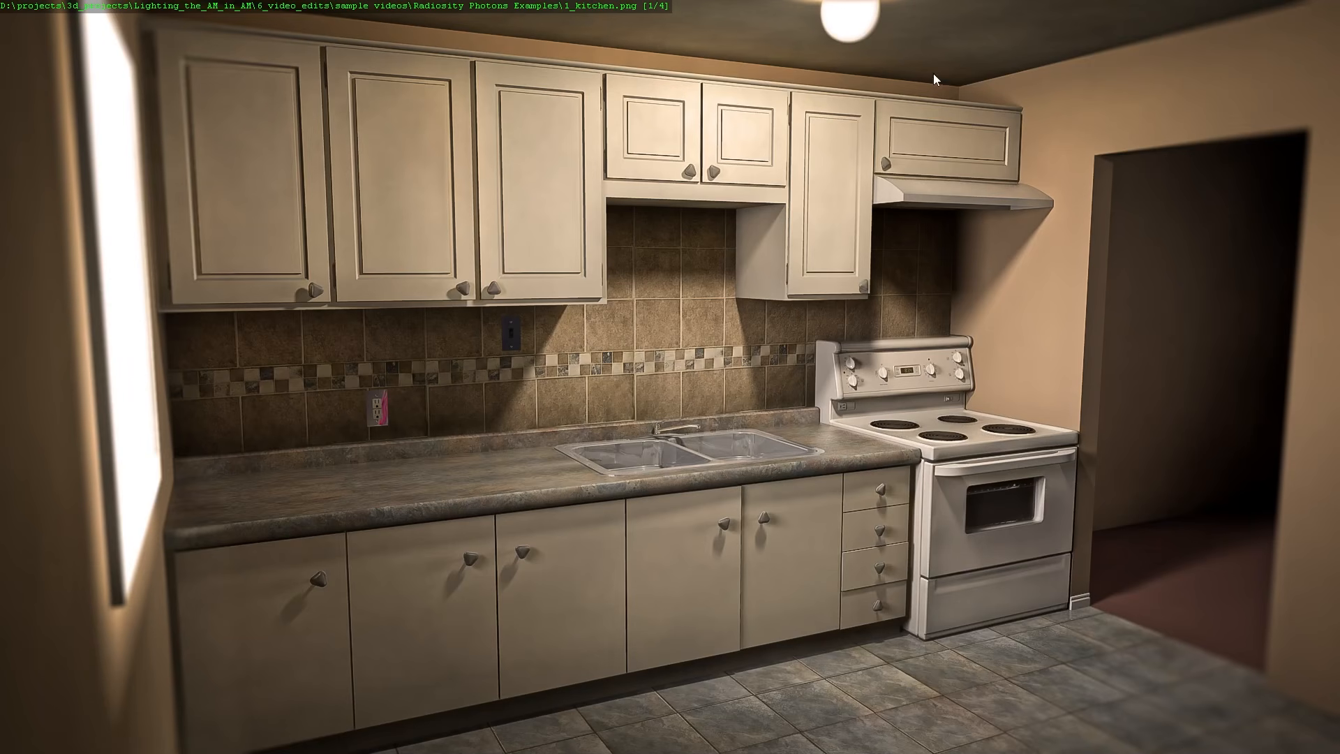
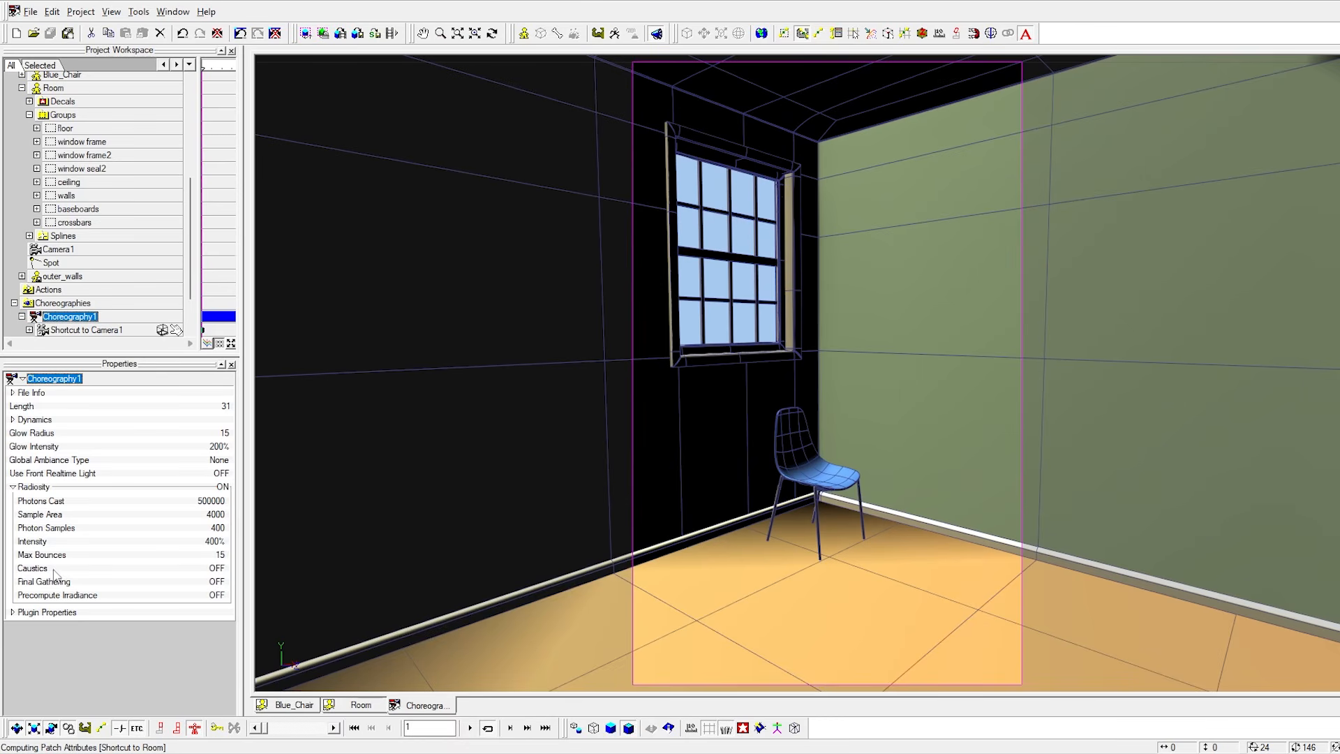
Turn on Final Gathering in the choreography's radiosity settings and render the whole camera frame as a test region.
click(222, 584)
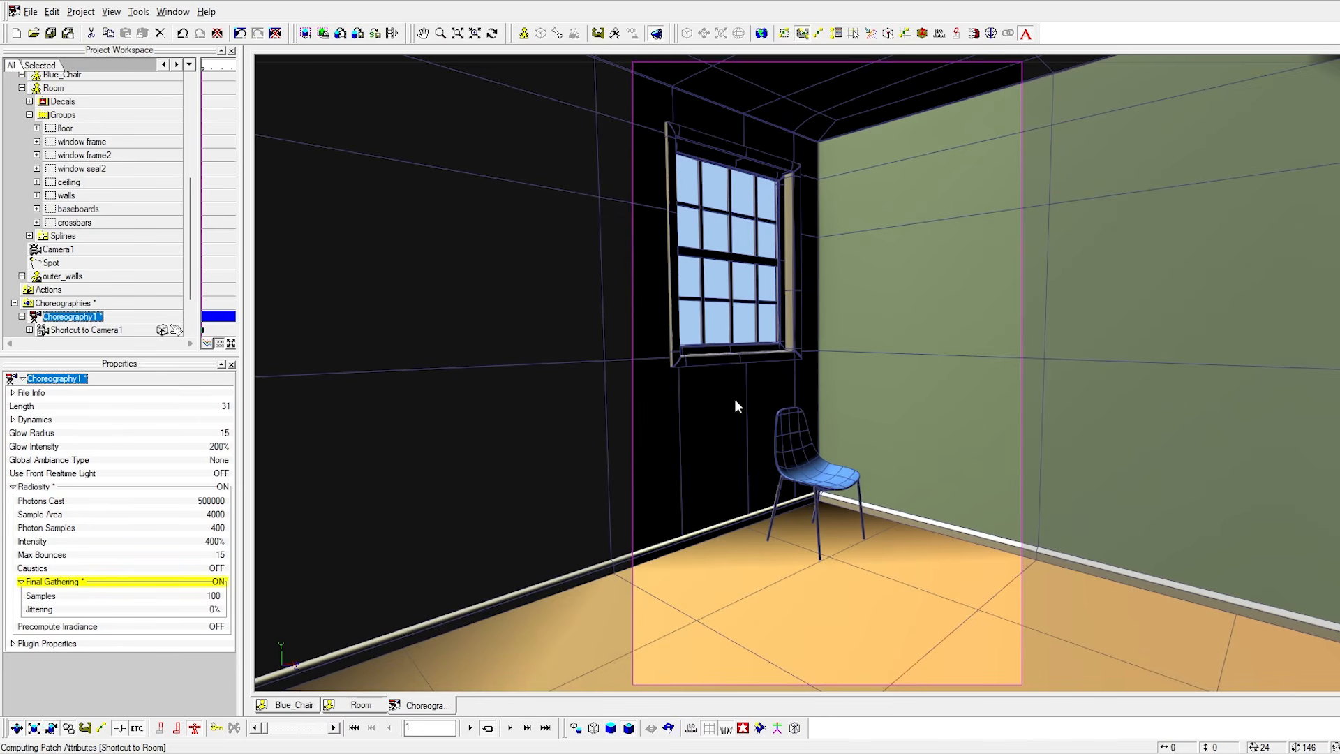
scroll(701, 364, down, 1)
key(q)
right_drag(656, 97, 1001, 649)
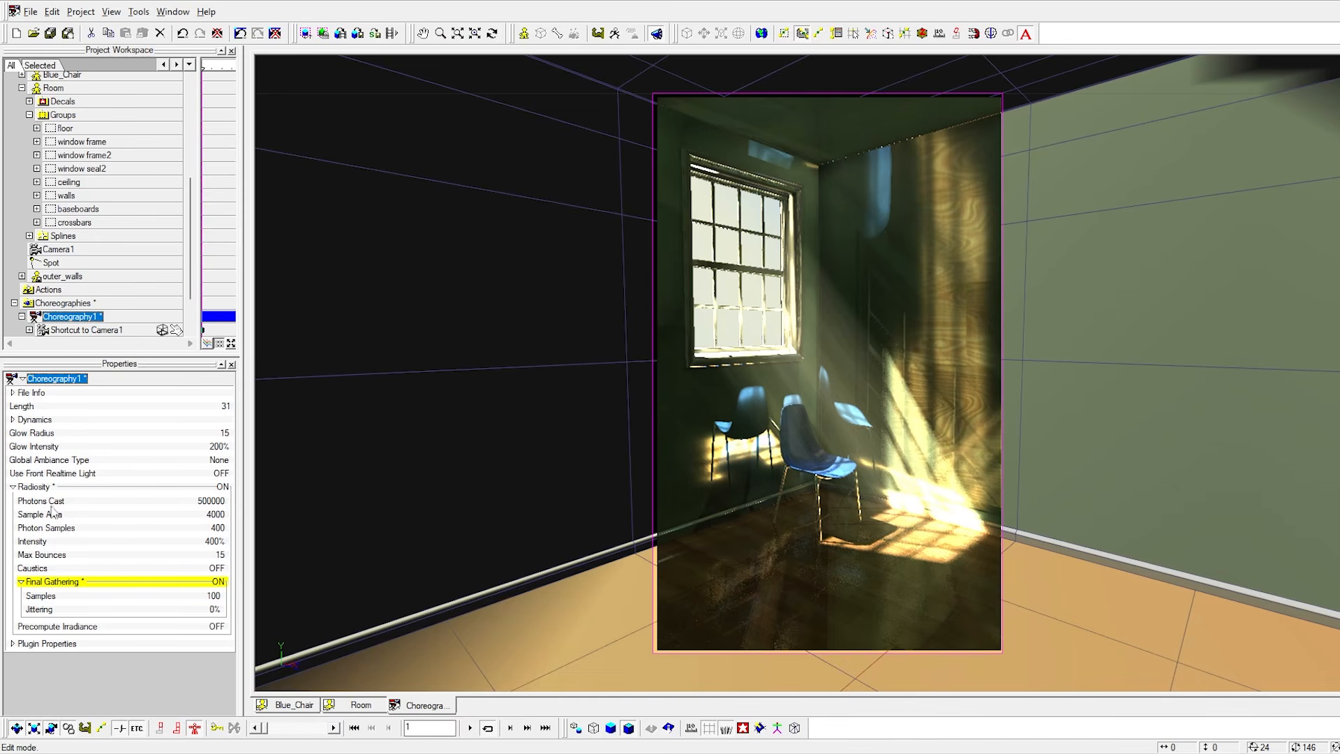
Set the choreography's radiosity Photons Cast to 100000 and its Intensity to 200%.
click(204, 502)
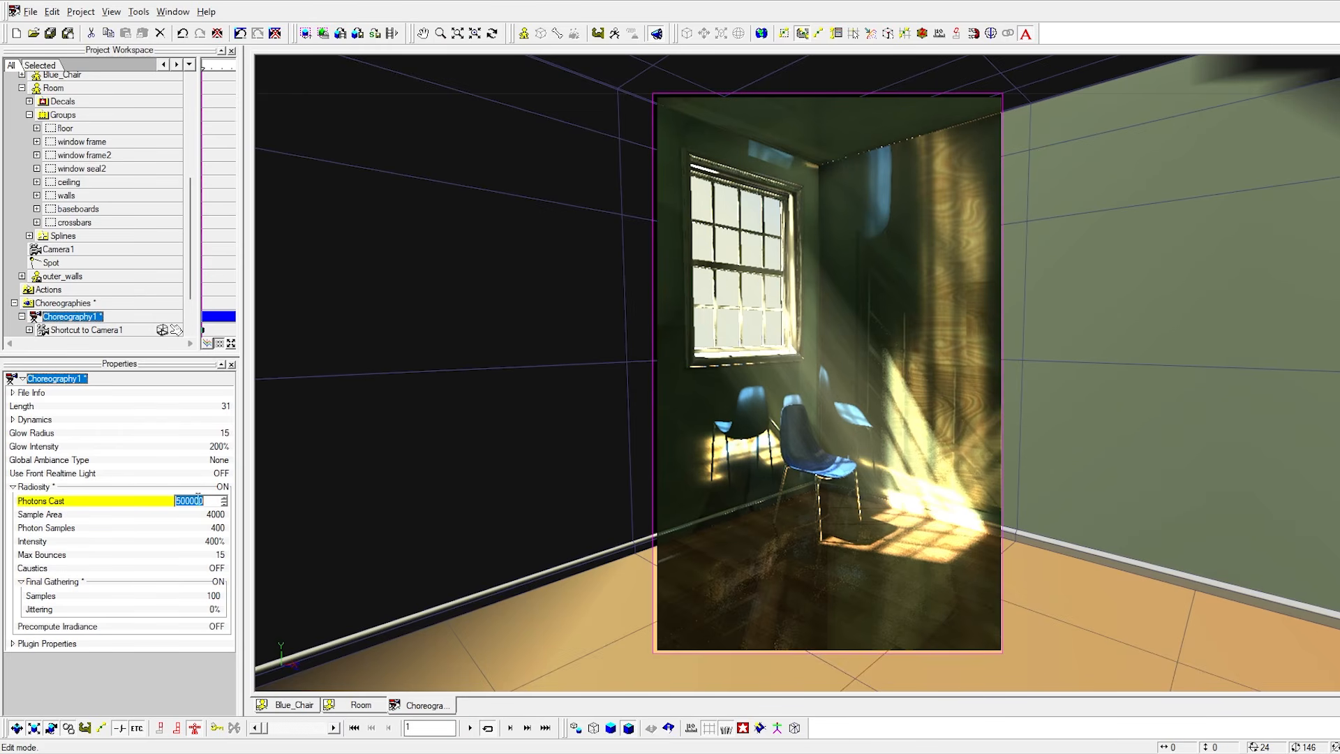
text(100000)
key(Return)
click(217, 541)
text(200)
key(Return)
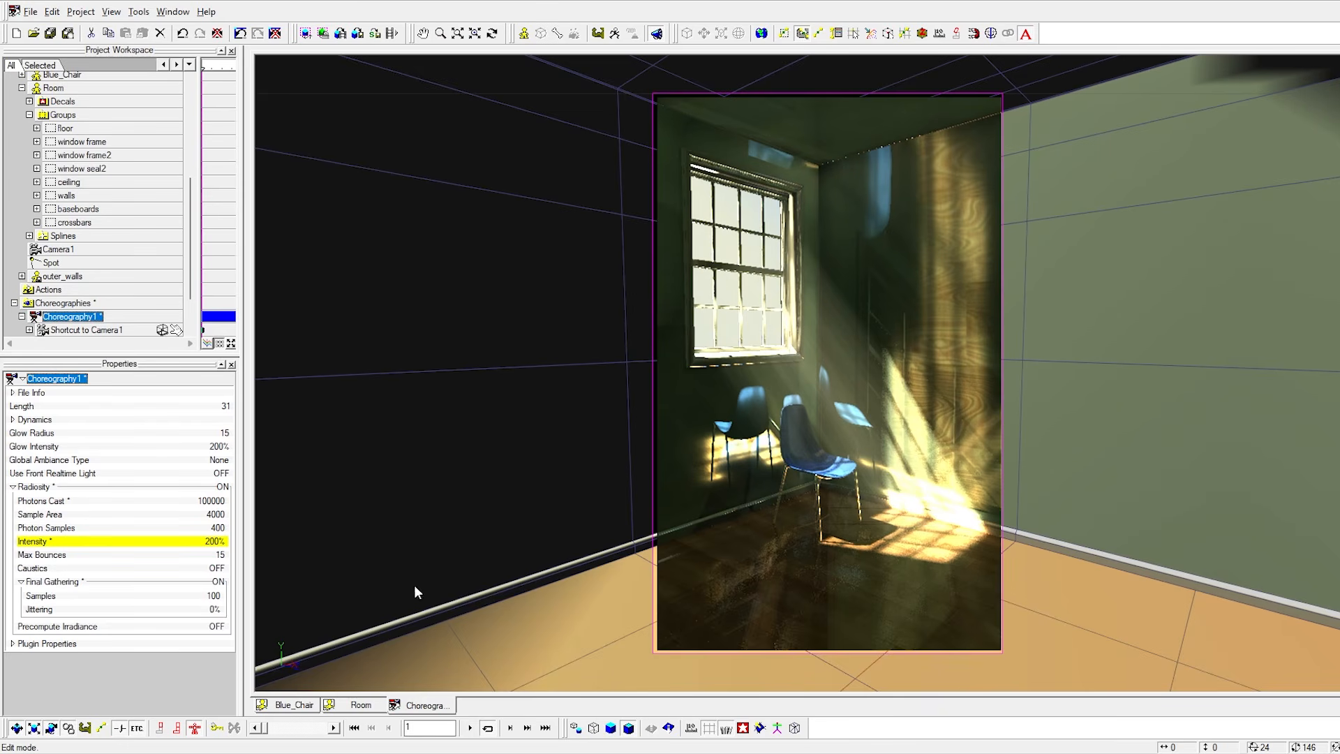
Set the Final Gathering Jittering to 50% and test-render the region around the chair, stopping the render early.
click(216, 611)
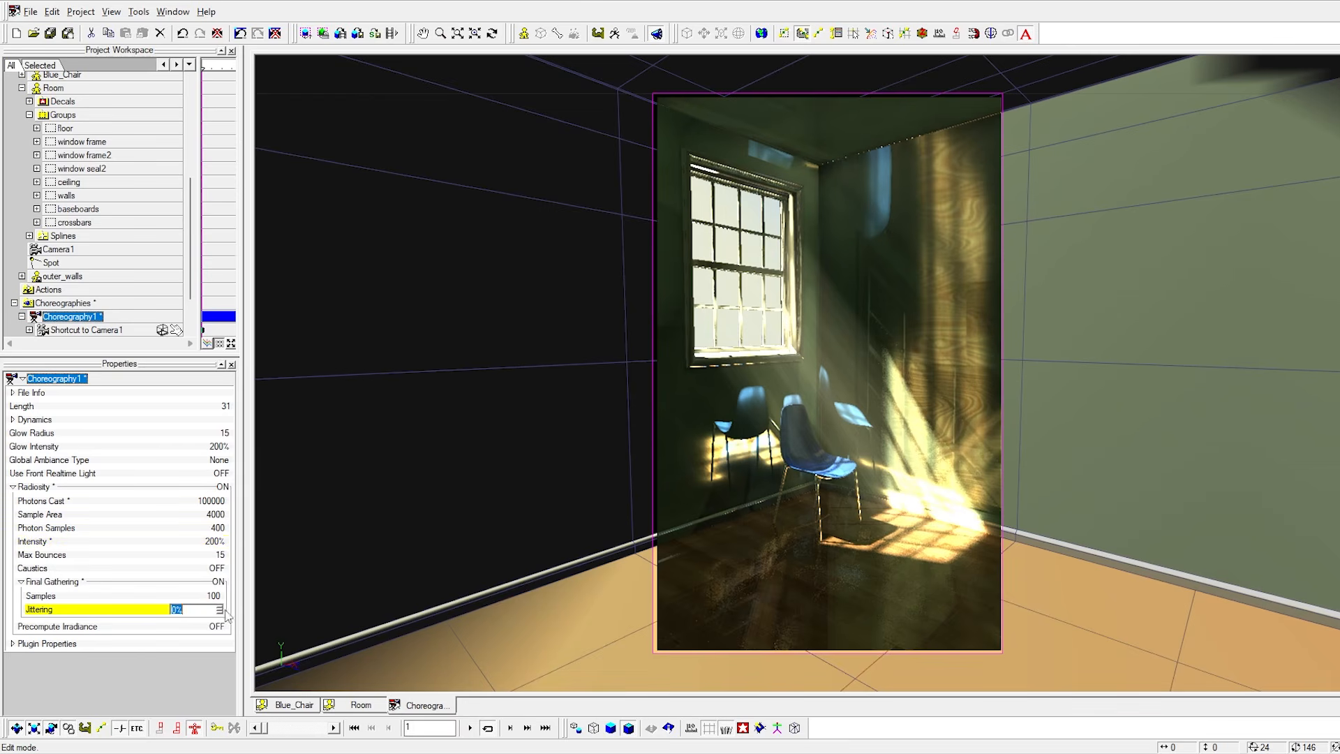
text(50)
key(Return)
key(q)
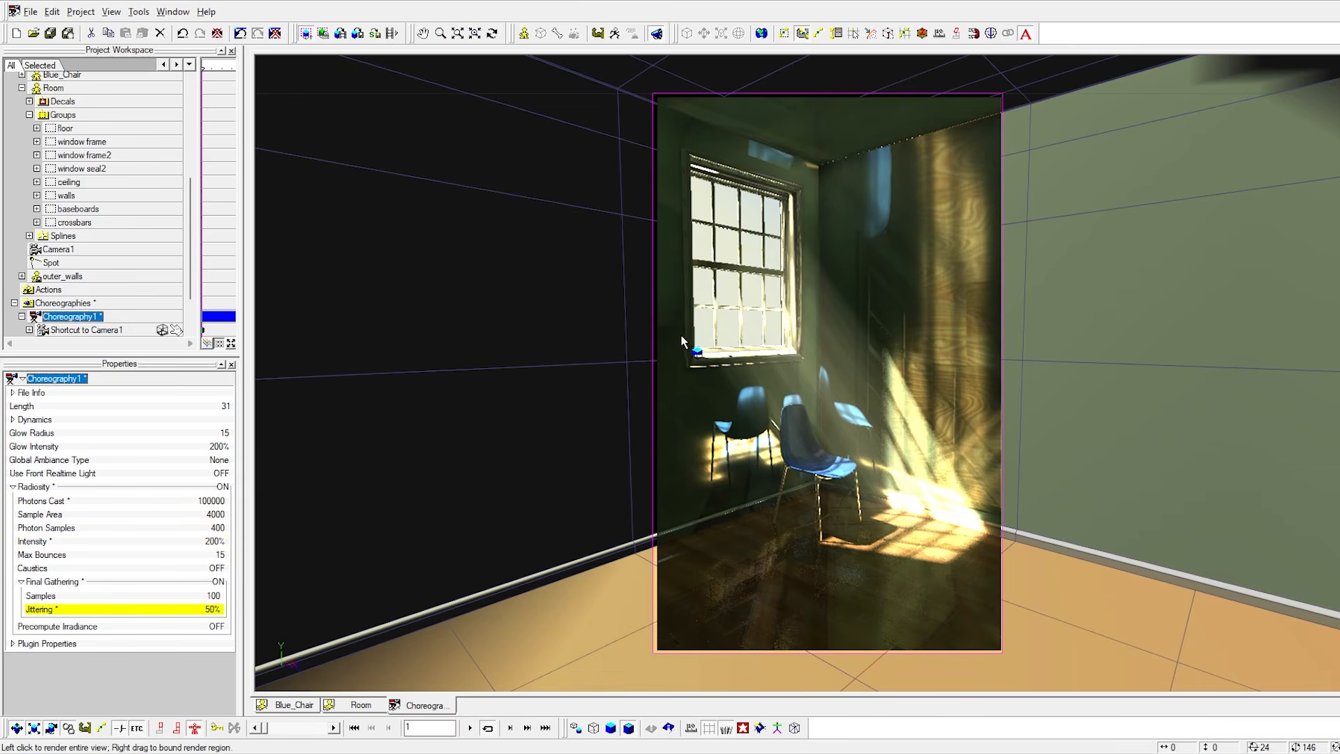
right_drag(672, 323, 969, 558)
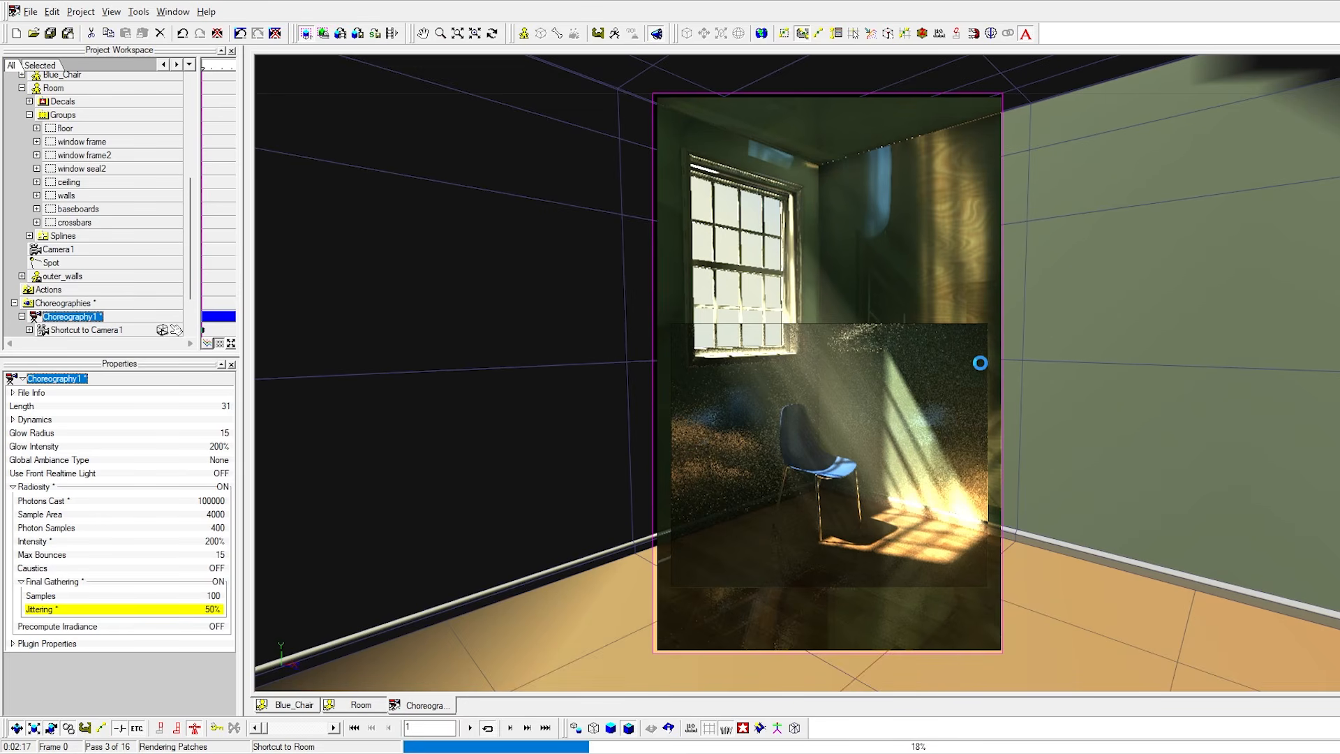
key(Escape)
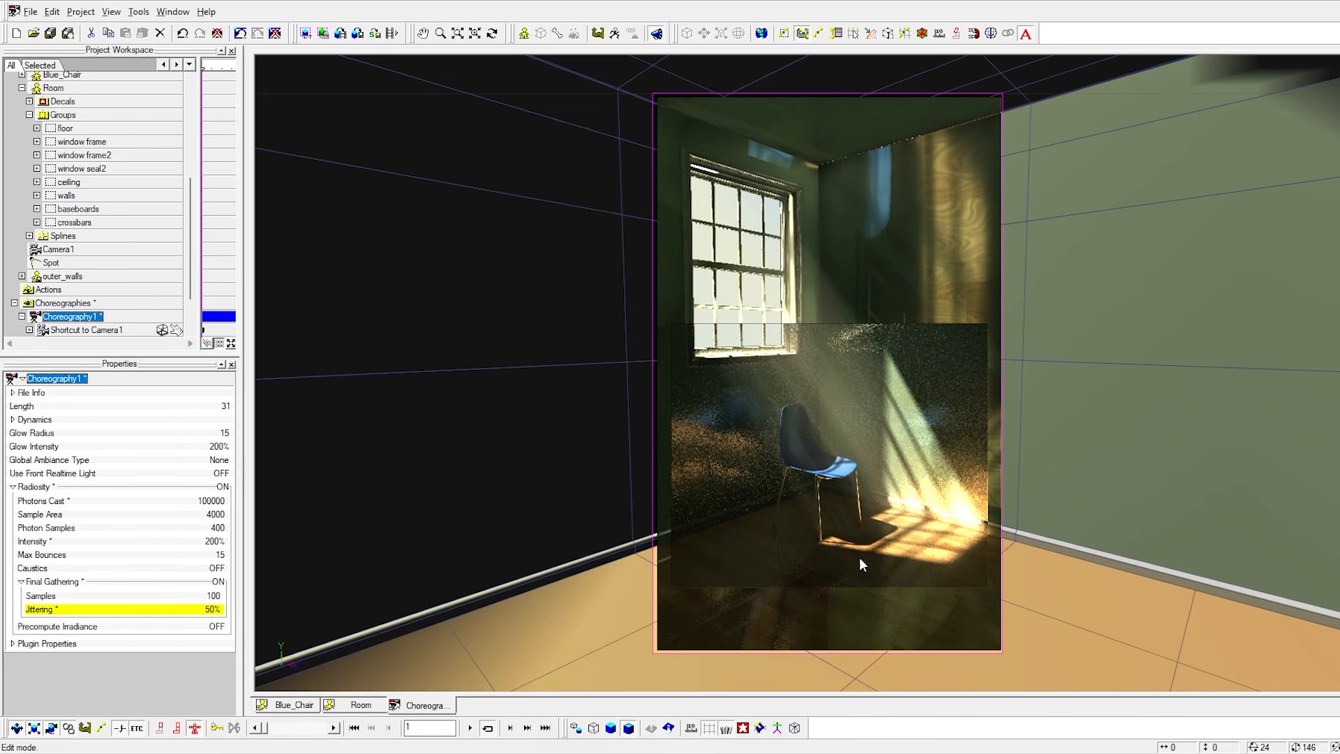
Set the Final Gathering Jittering to 100% and turn on Precompute Irradiance.
click(202, 610)
text(100)
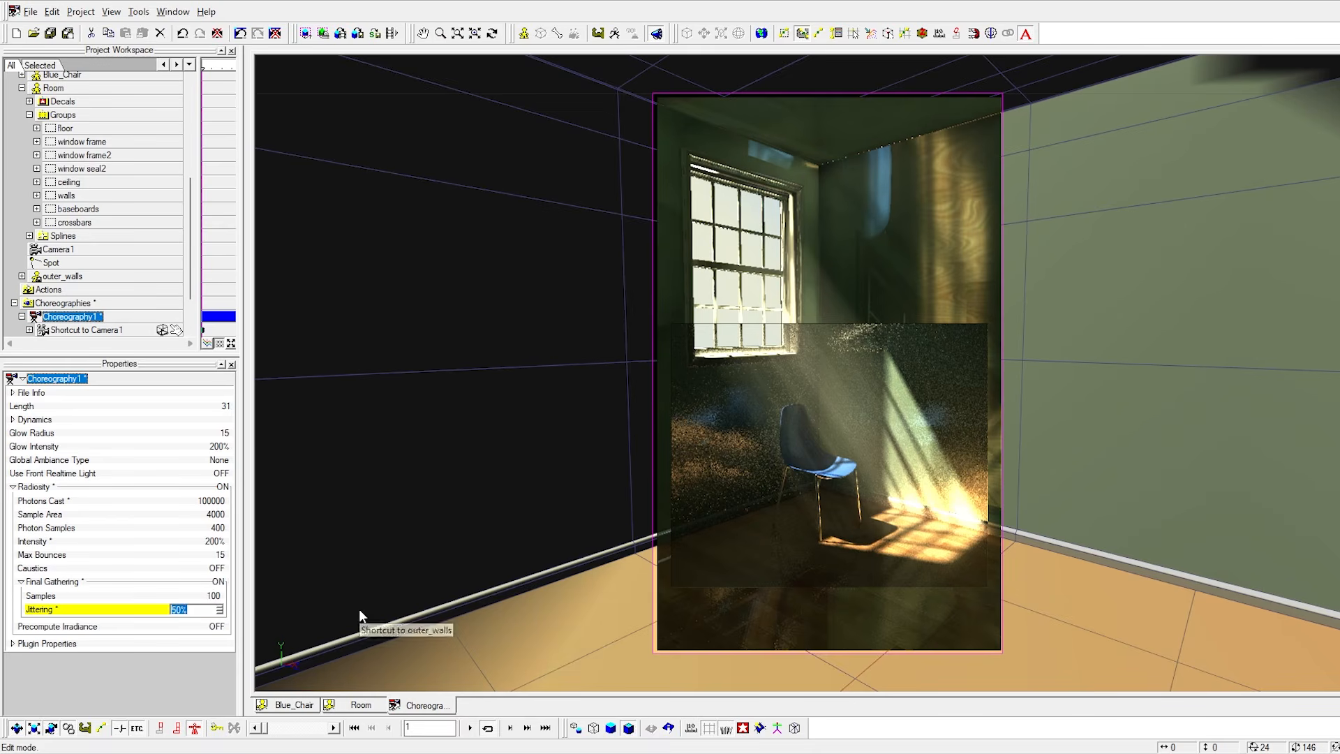
key(Return)
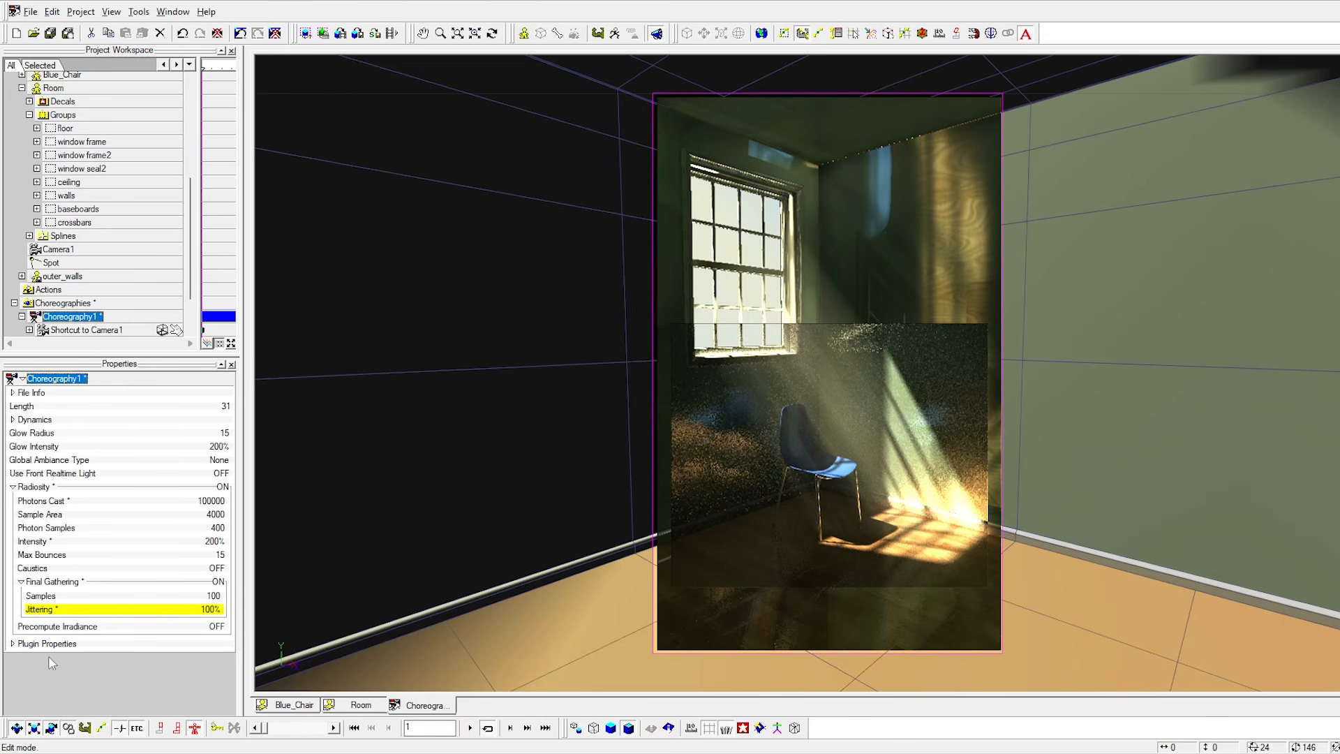
click(216, 627)
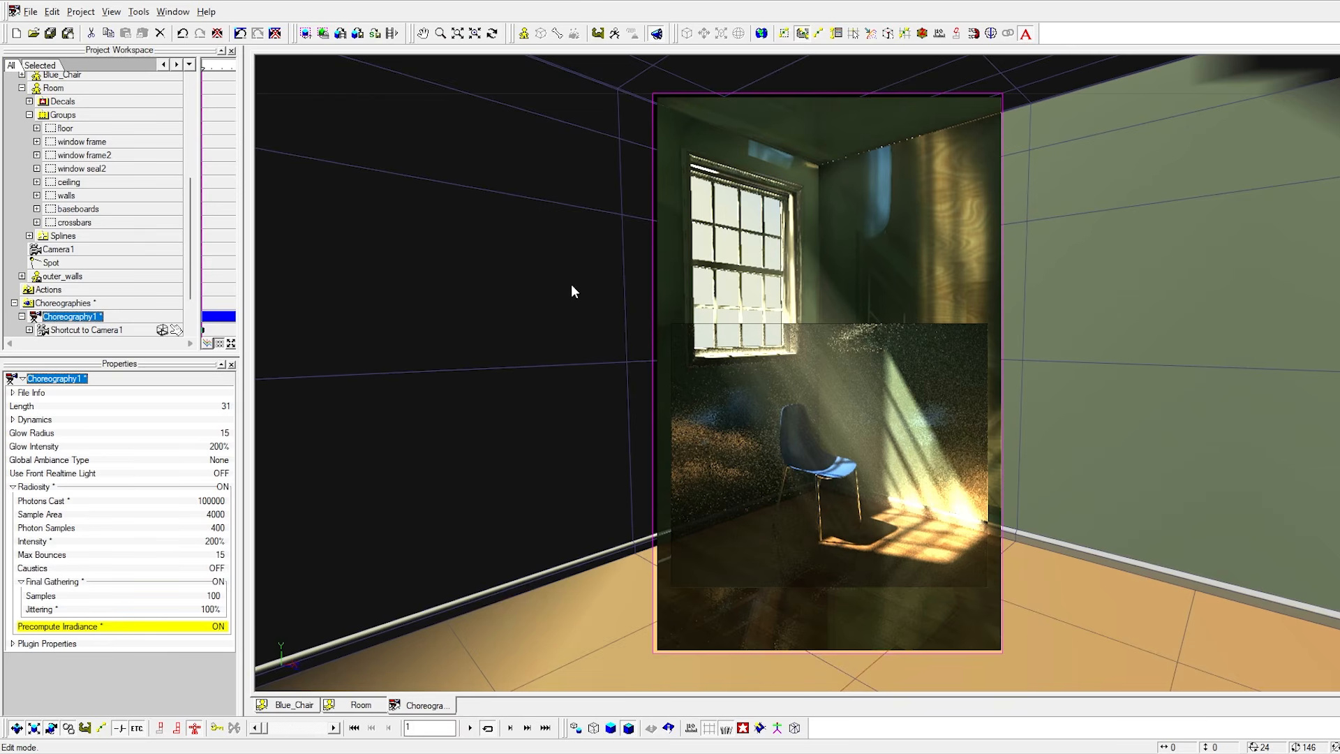
Test-render the full camera frame with the precomputed irradiance, and stop the render early.
click(305, 33)
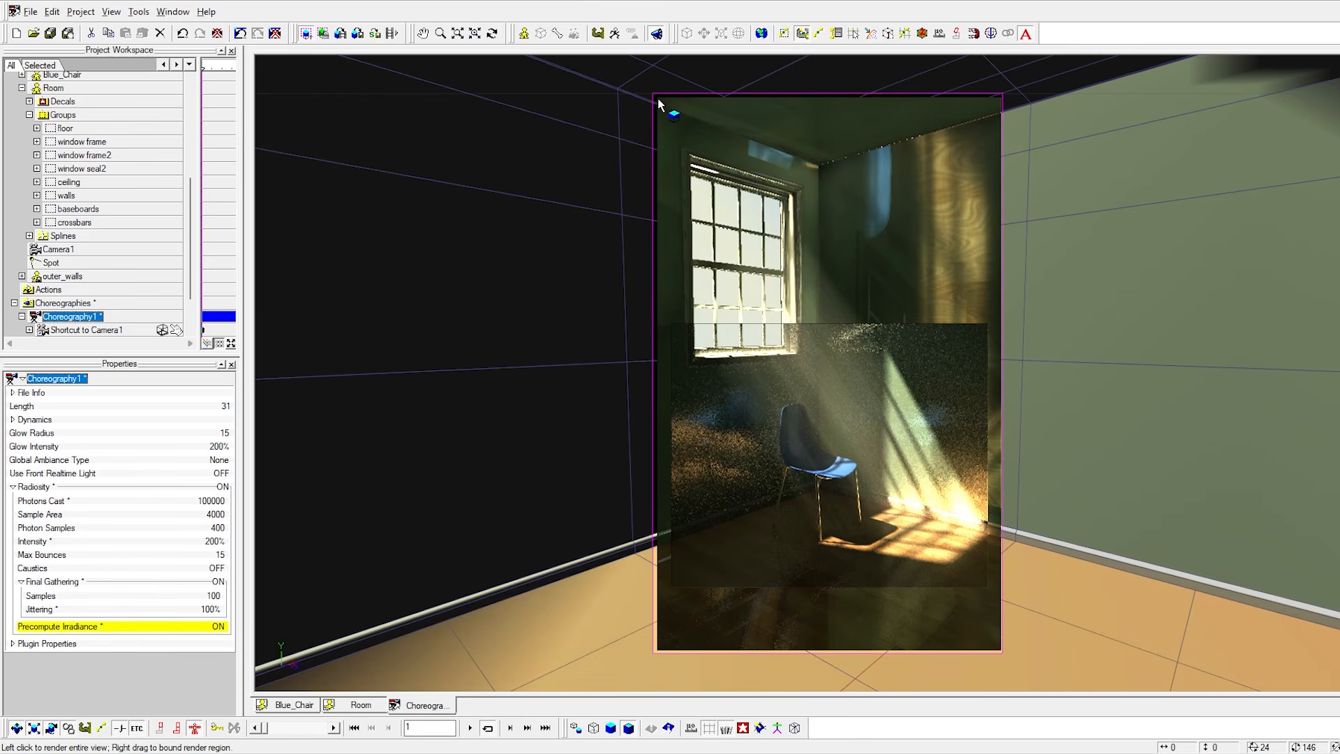
click(1003, 640)
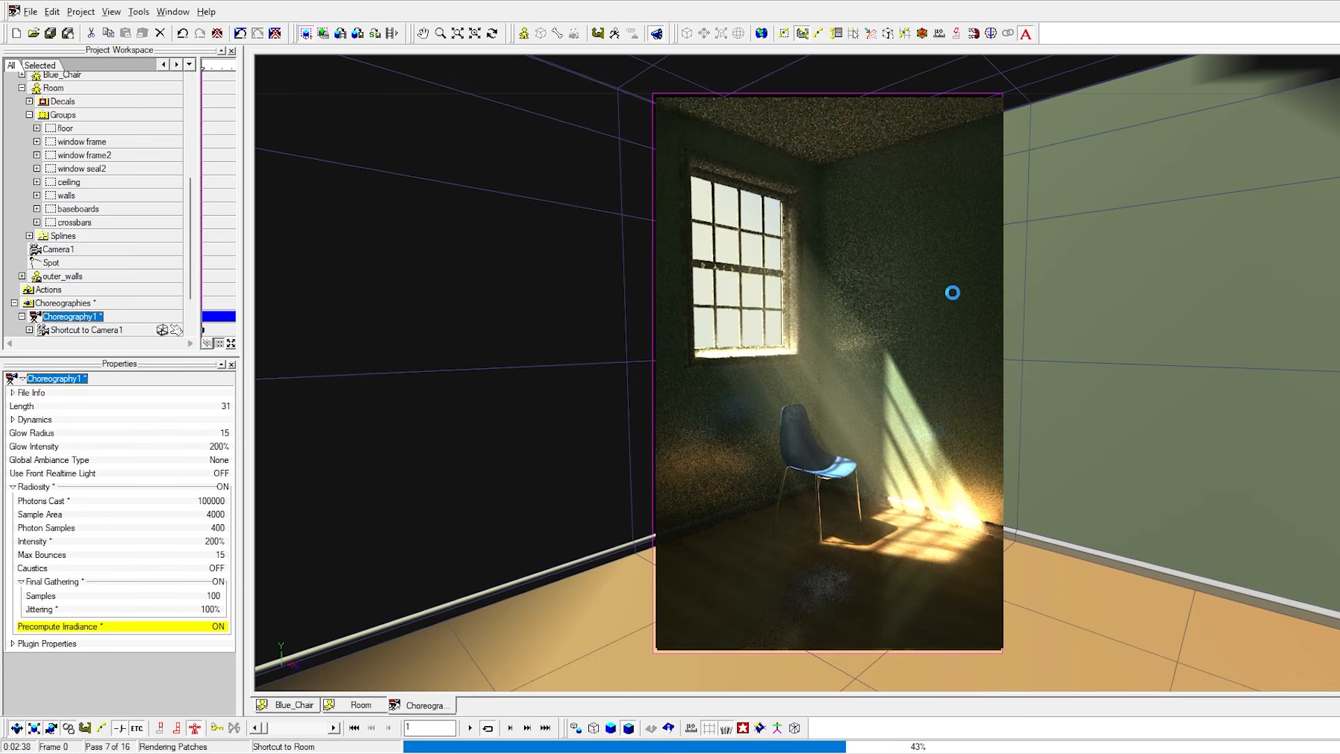
key(Escape)
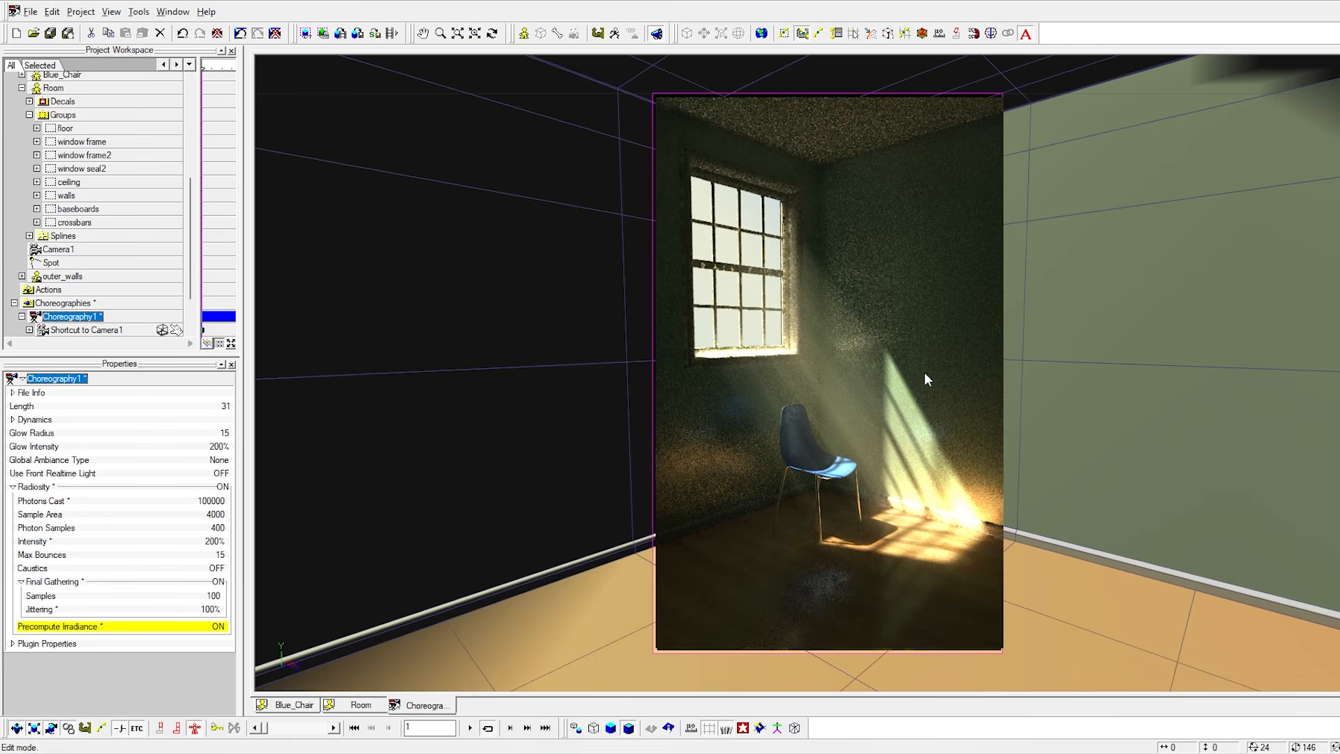
Collapse the Room model's Groups and the Materials folder in the project tree.
click(30, 114)
scroll(70, 155, up, 2)
scroll(69, 151, up, 1)
click(24, 143)
scroll(27, 142, up, 2)
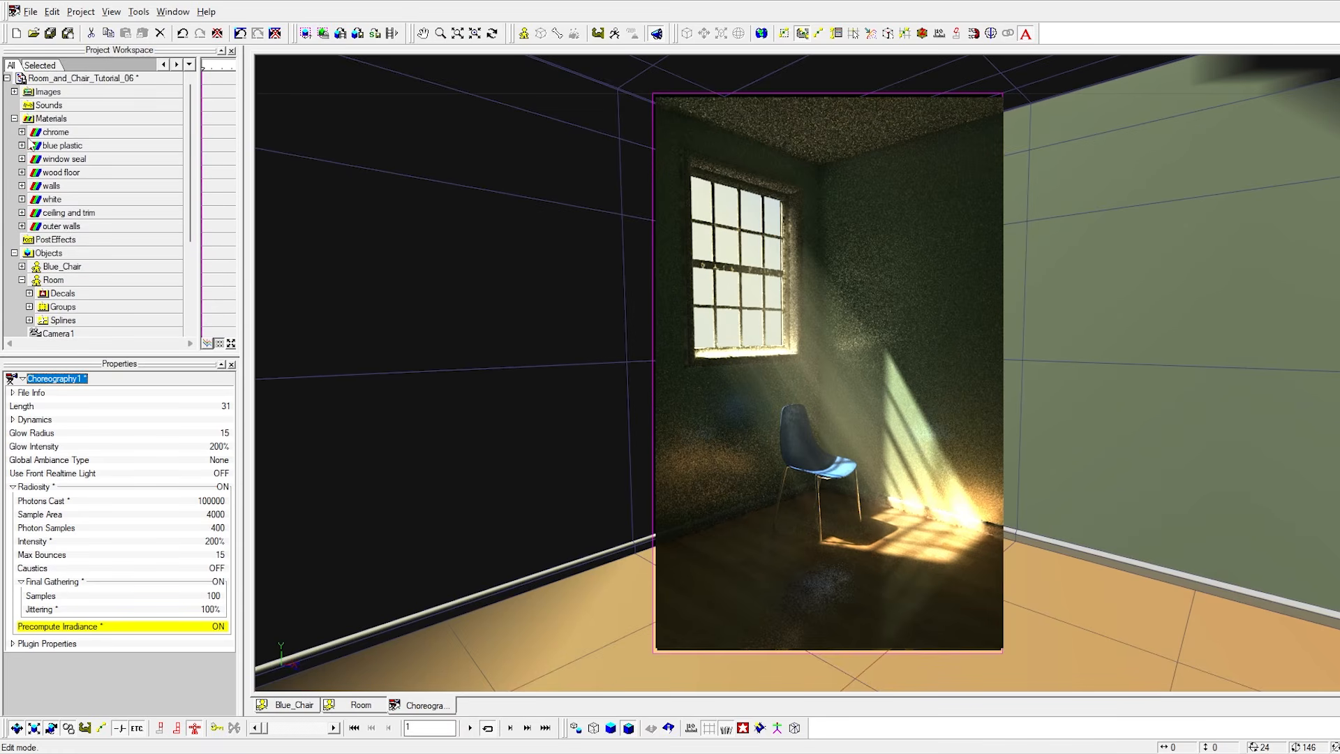
click(14, 119)
scroll(65, 259, down, 1)
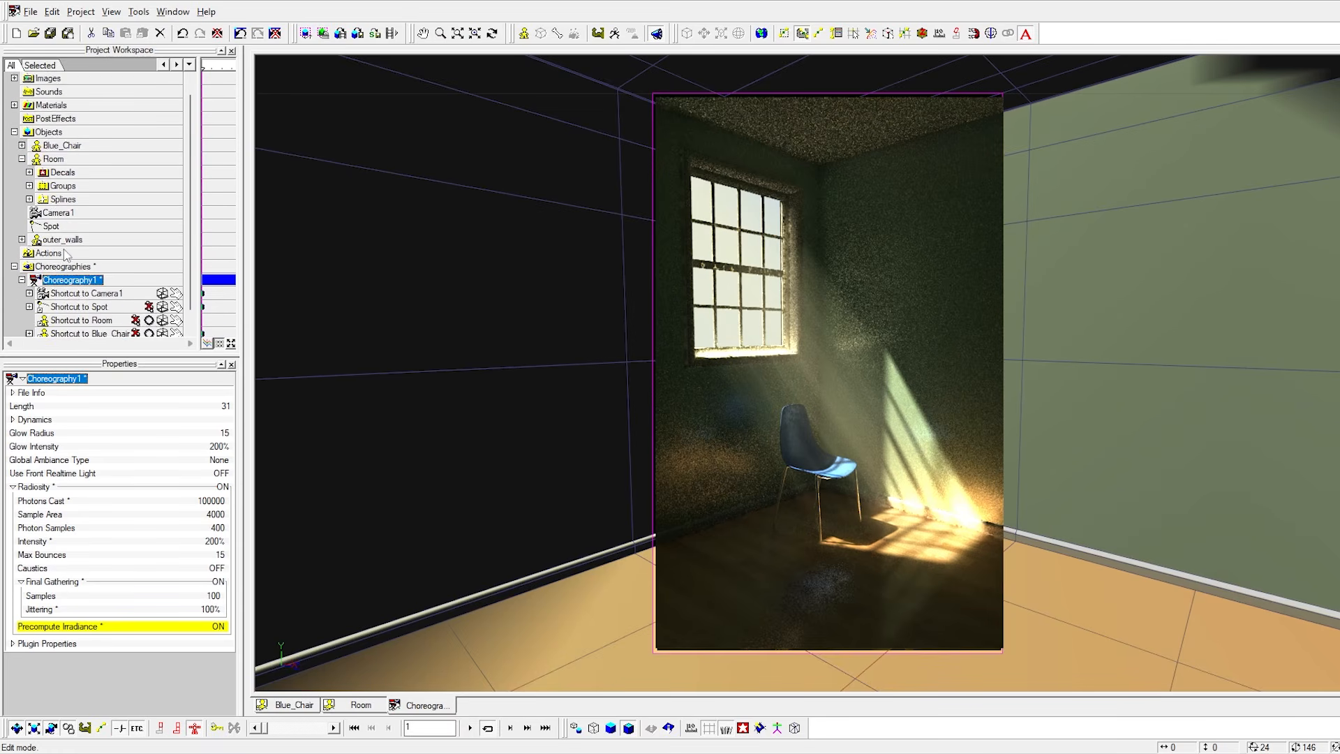
Set the Intensity of the spot light in the choreography to 164%.
click(78, 290)
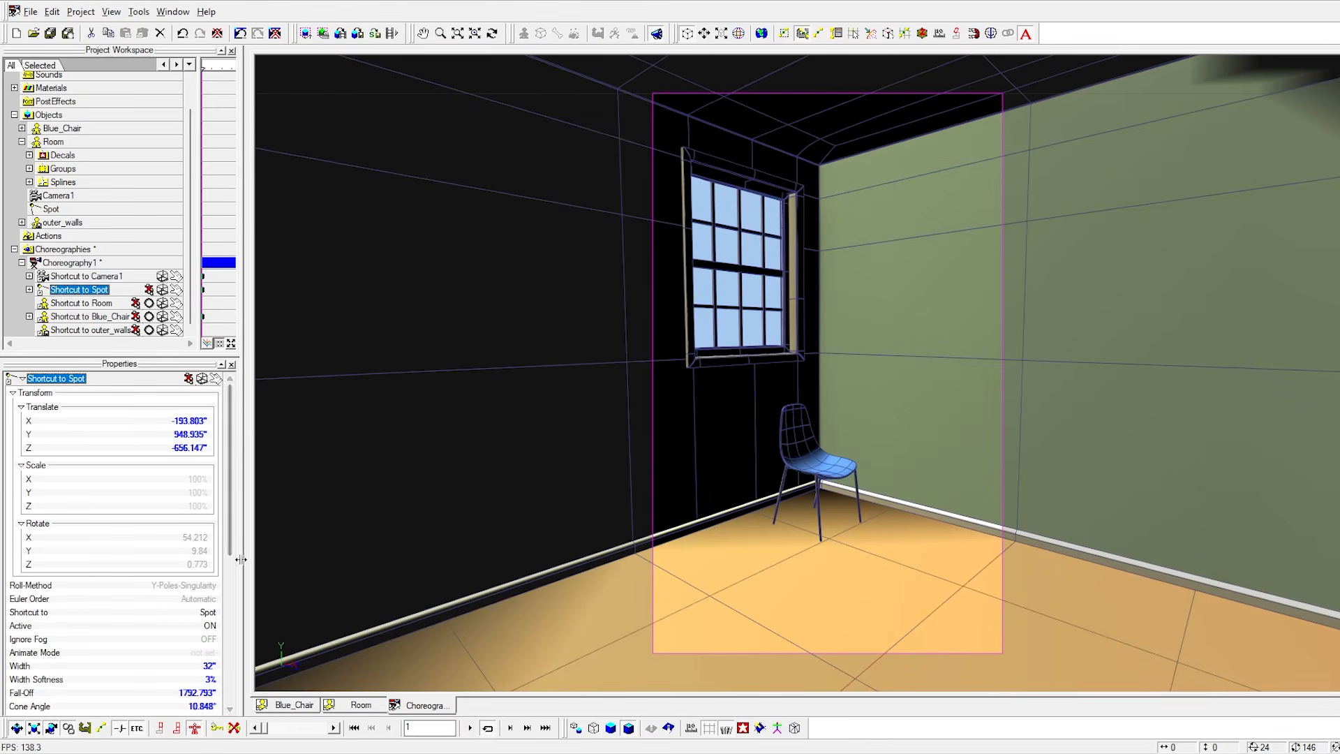
scroll(237, 611, down, 3)
scroll(237, 611, down, 3)
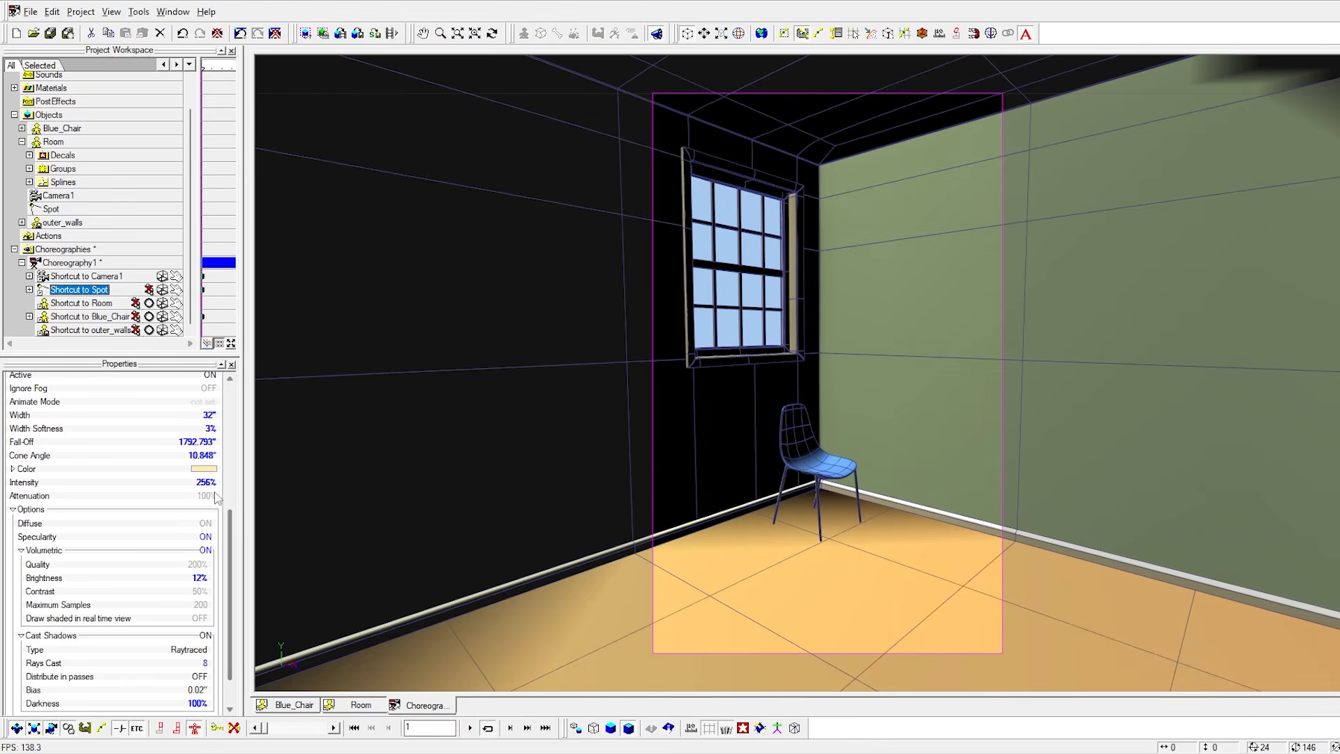
click(202, 483)
text(164)
key(Return)
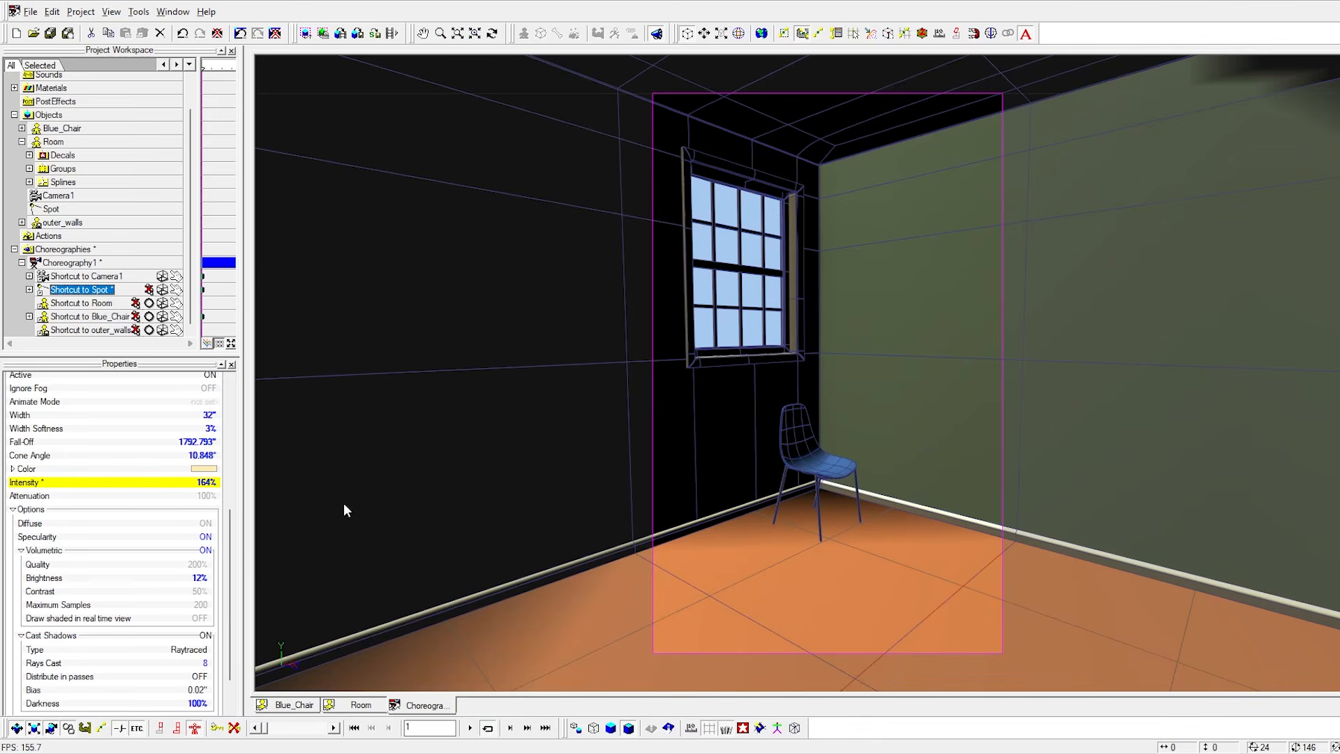
Set the choreography's radiosity Intensity to 300% and Photons Cast to 50000.
click(67, 263)
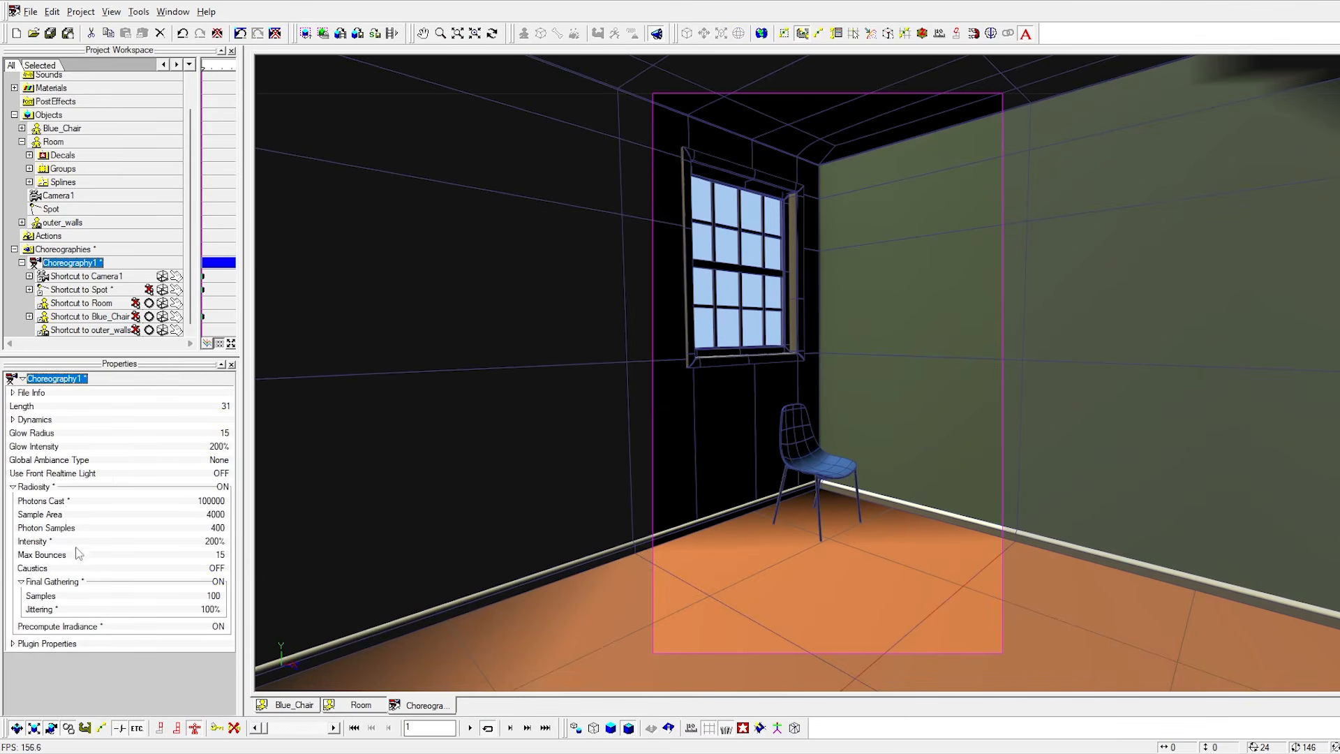
click(214, 543)
text(300)
key(Return)
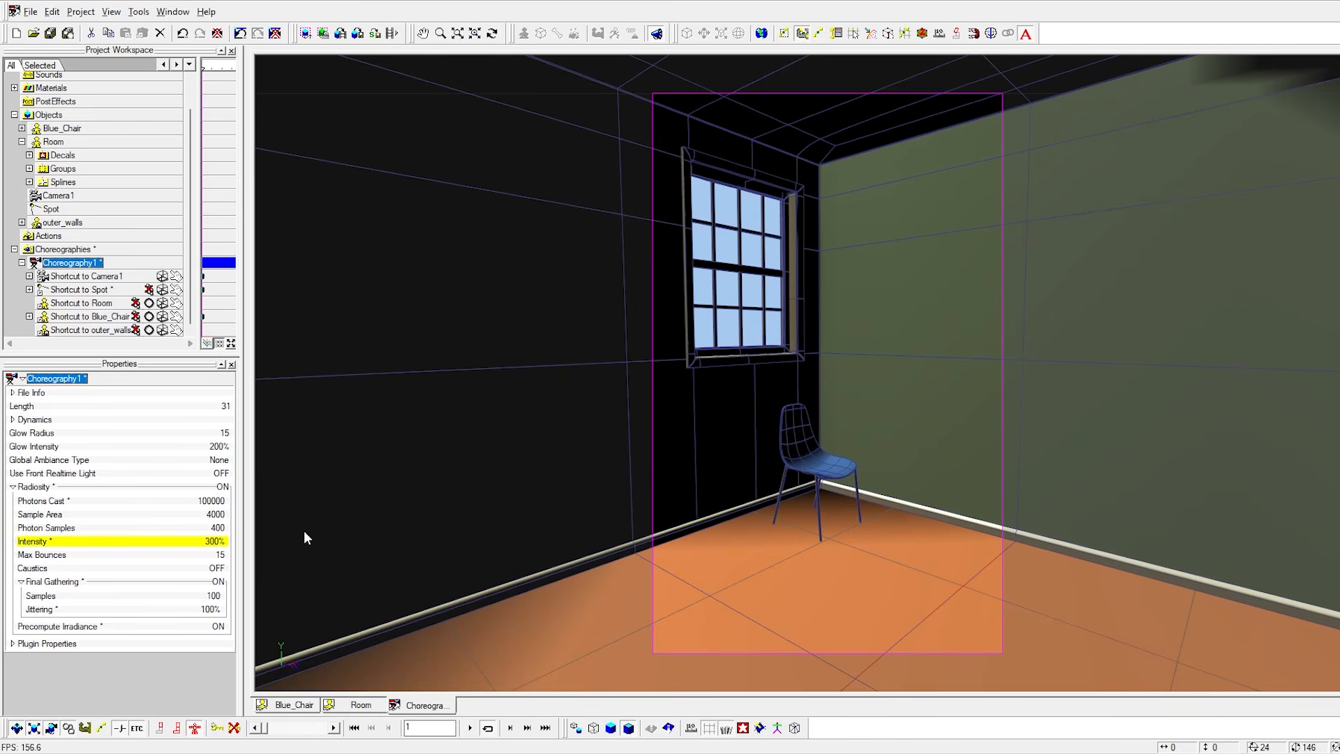
click(213, 502)
text(50000)
key(Return)
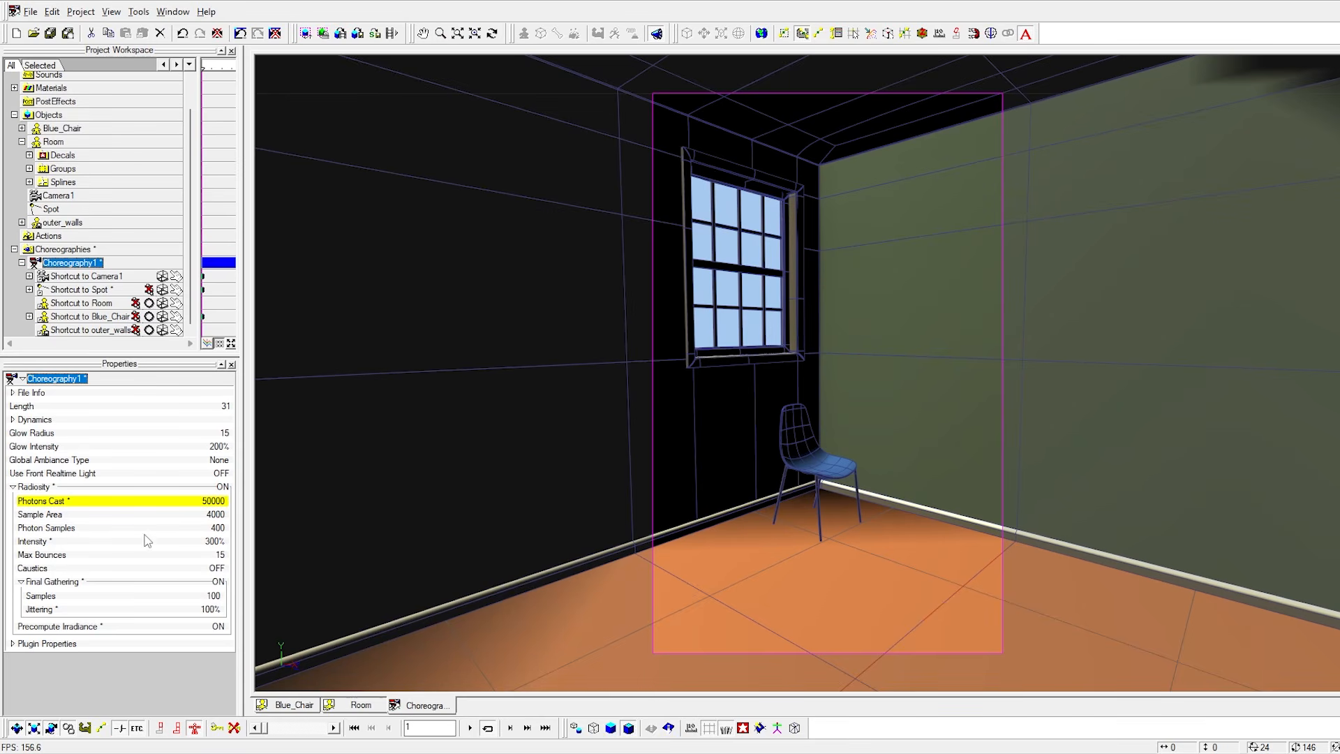
Set the radiosity Photon Samples to 200 and render the full camera frame region.
click(209, 528)
text(200)
key(Return)
right_drag(656, 94, 1001, 652)
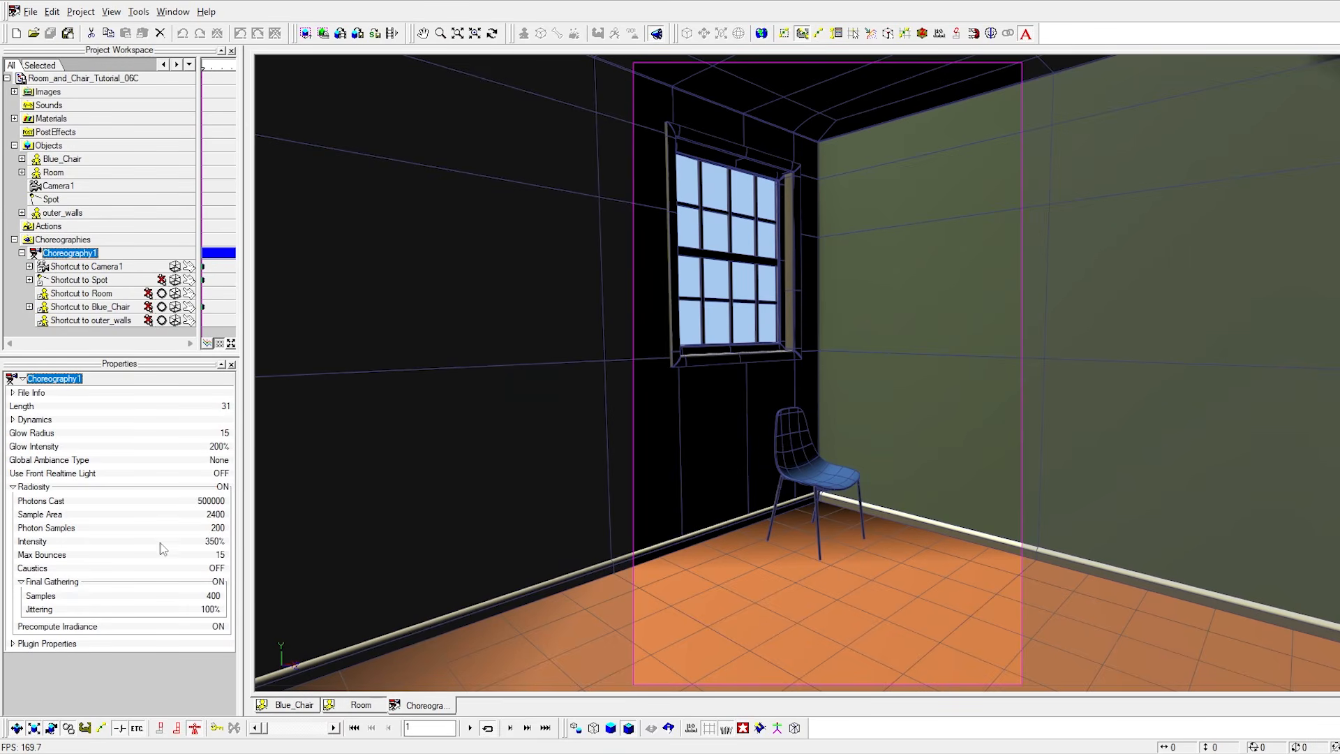
Set the choreography's radiosity Intensity to 400% and the Final Gathering Samples to 500.
click(215, 542)
text(400)
key(Return)
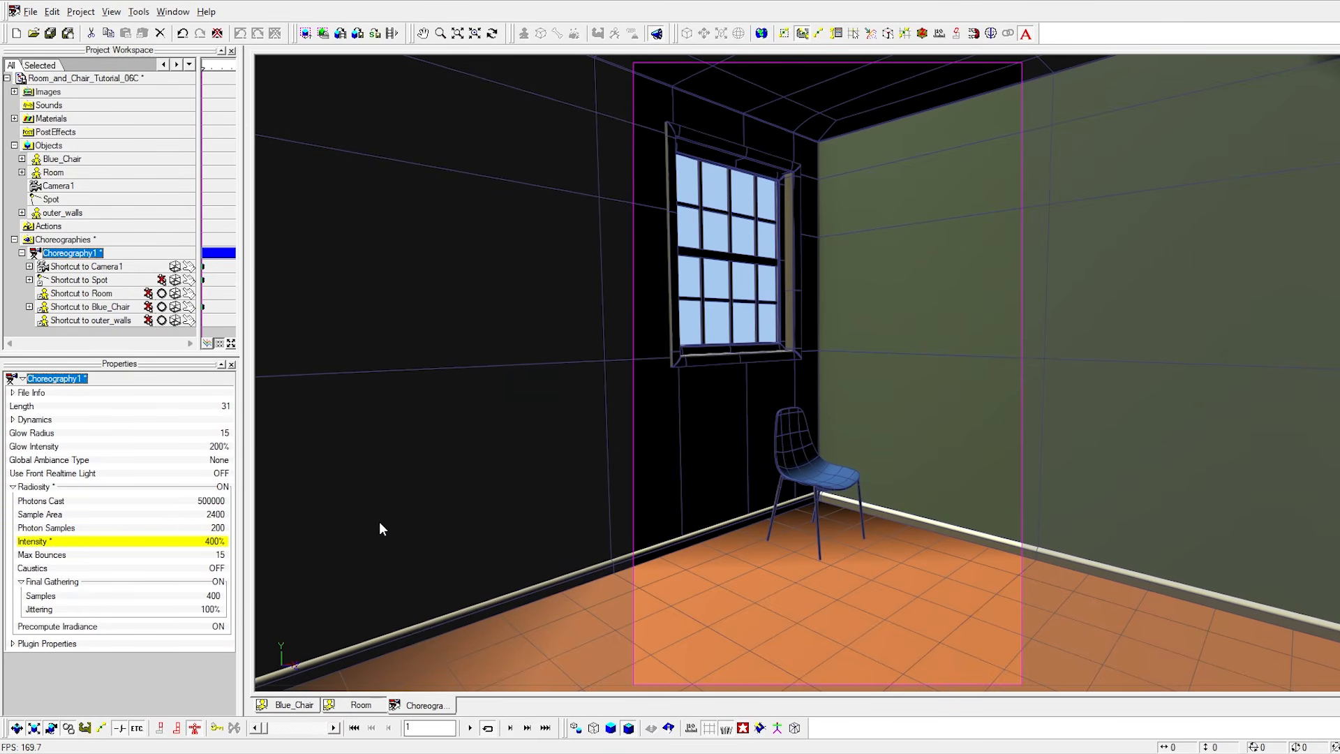
click(213, 595)
text(500)
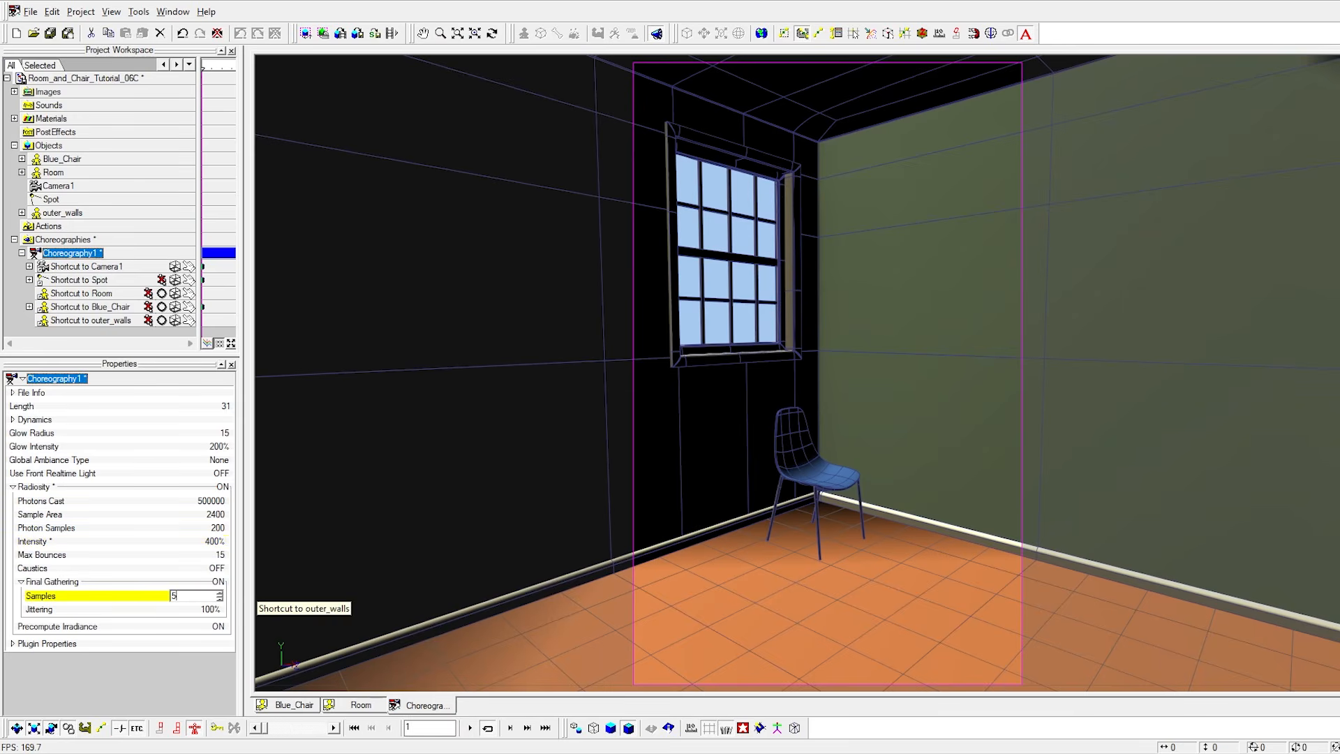
key(Return)
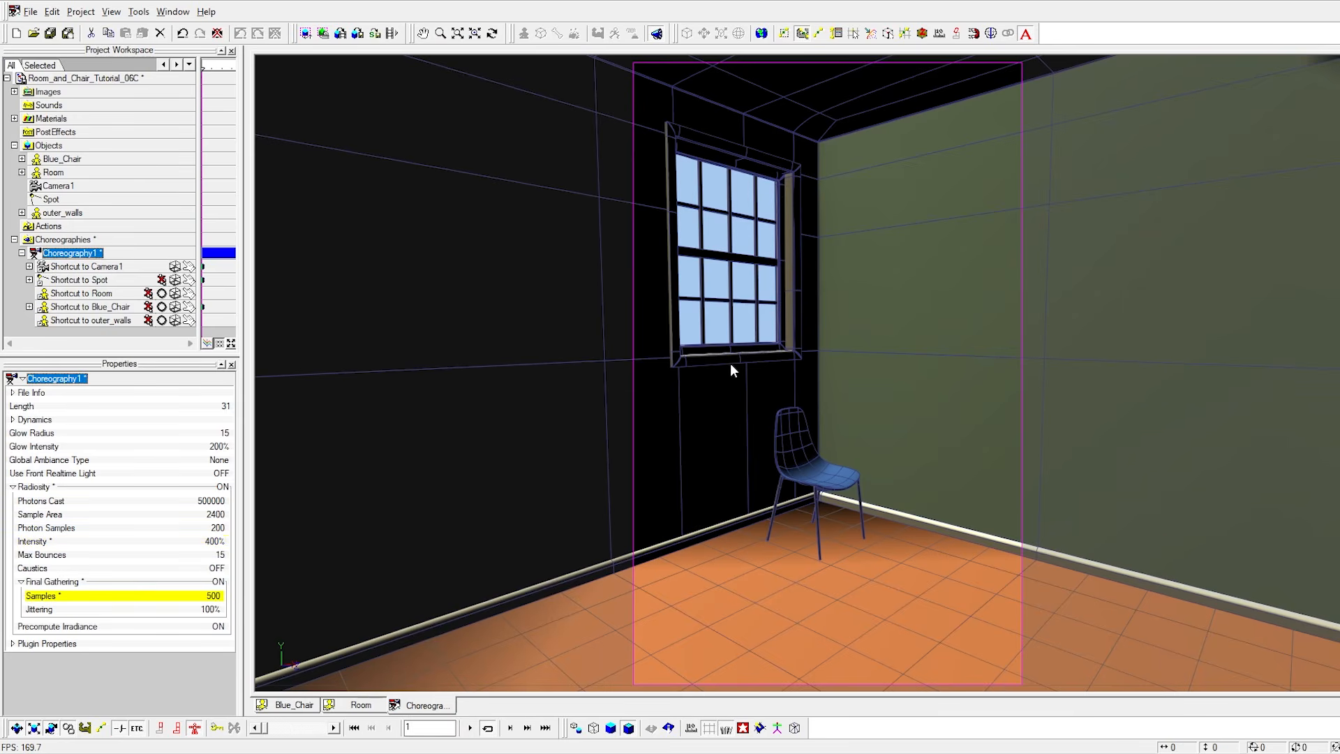
Render the full camera frame region with the stronger radiosity, then stop the render.
scroll(730, 363, down, 1)
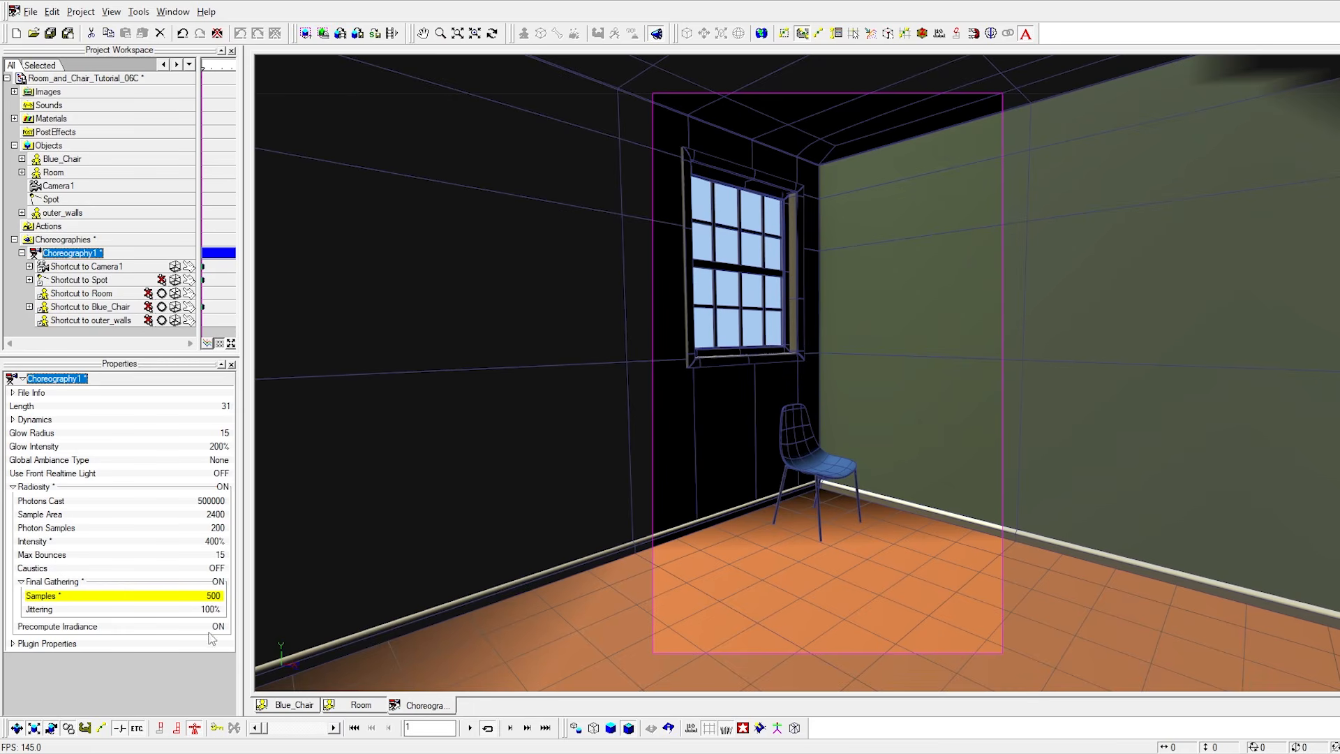
key(q)
right_drag(654, 95, 1001, 649)
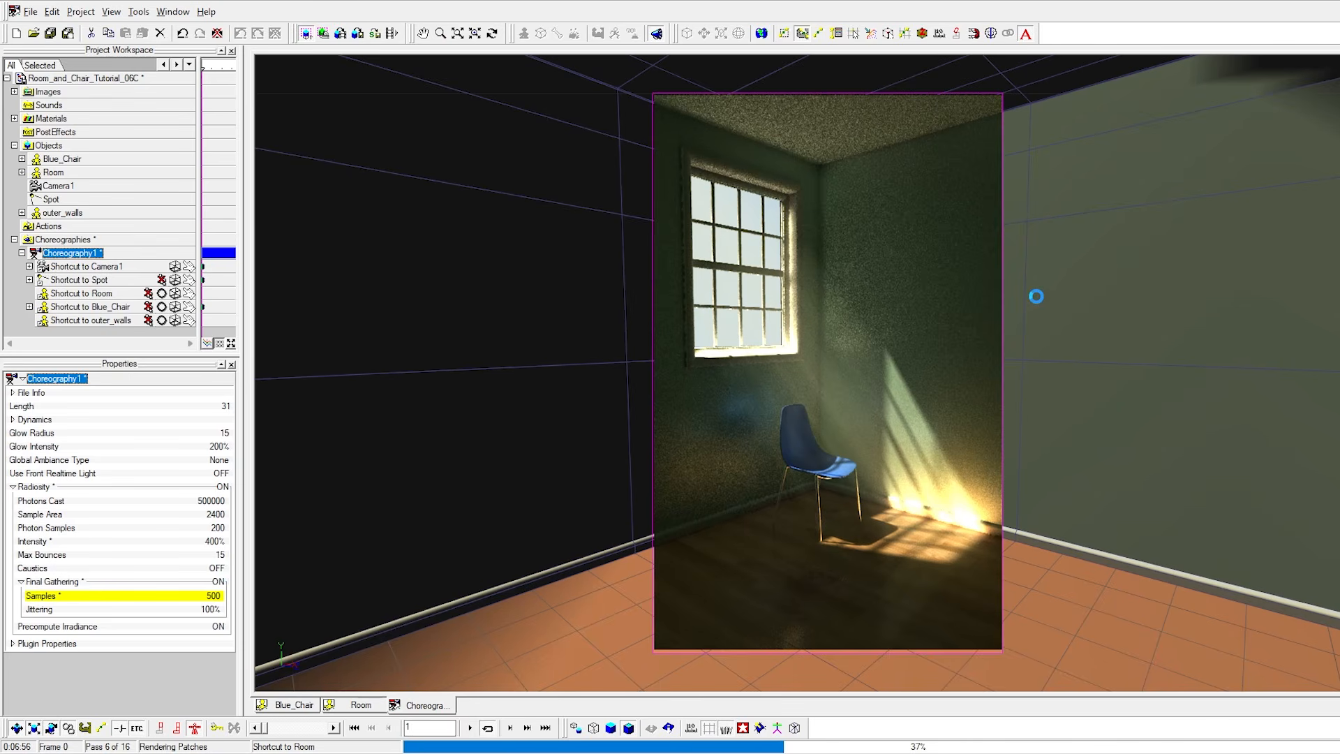
key(Escape)
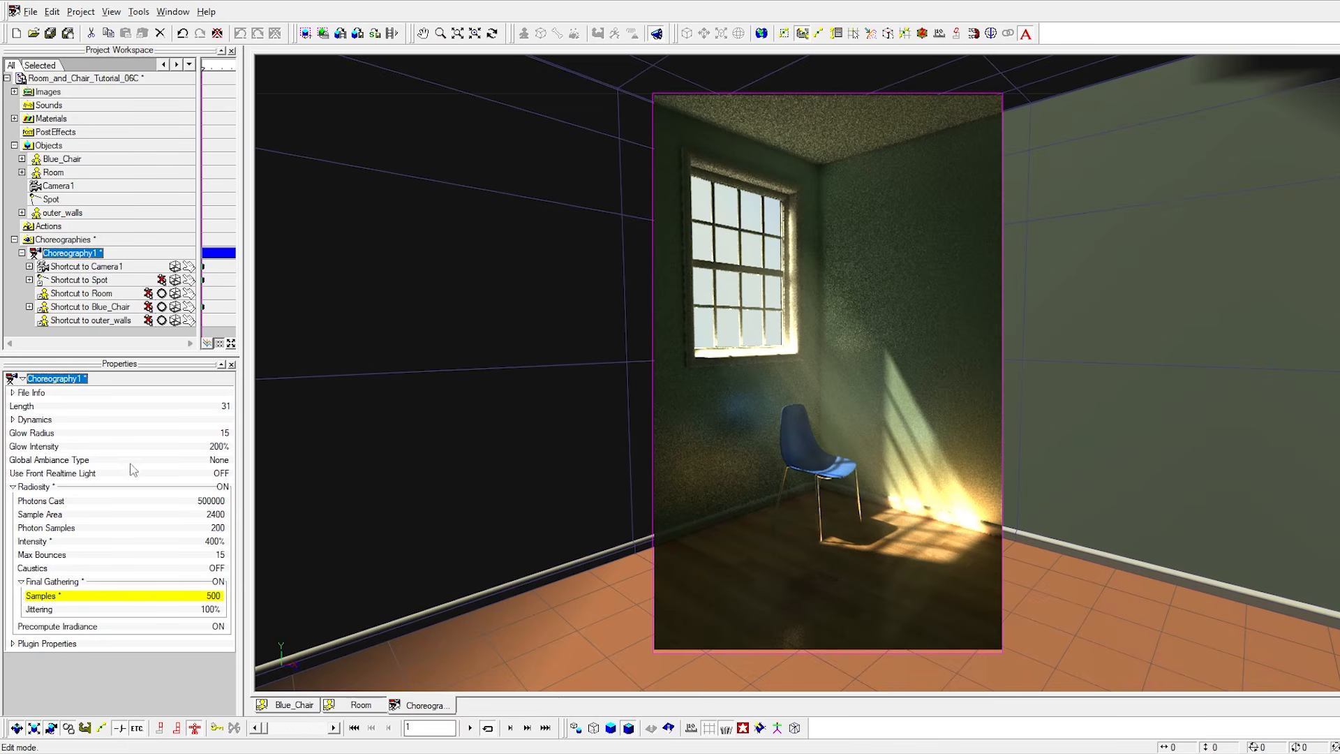
Set the choreography's Global Ambiance Type to Global Color with the light blue custom colour (167, 214, 248).
click(222, 462)
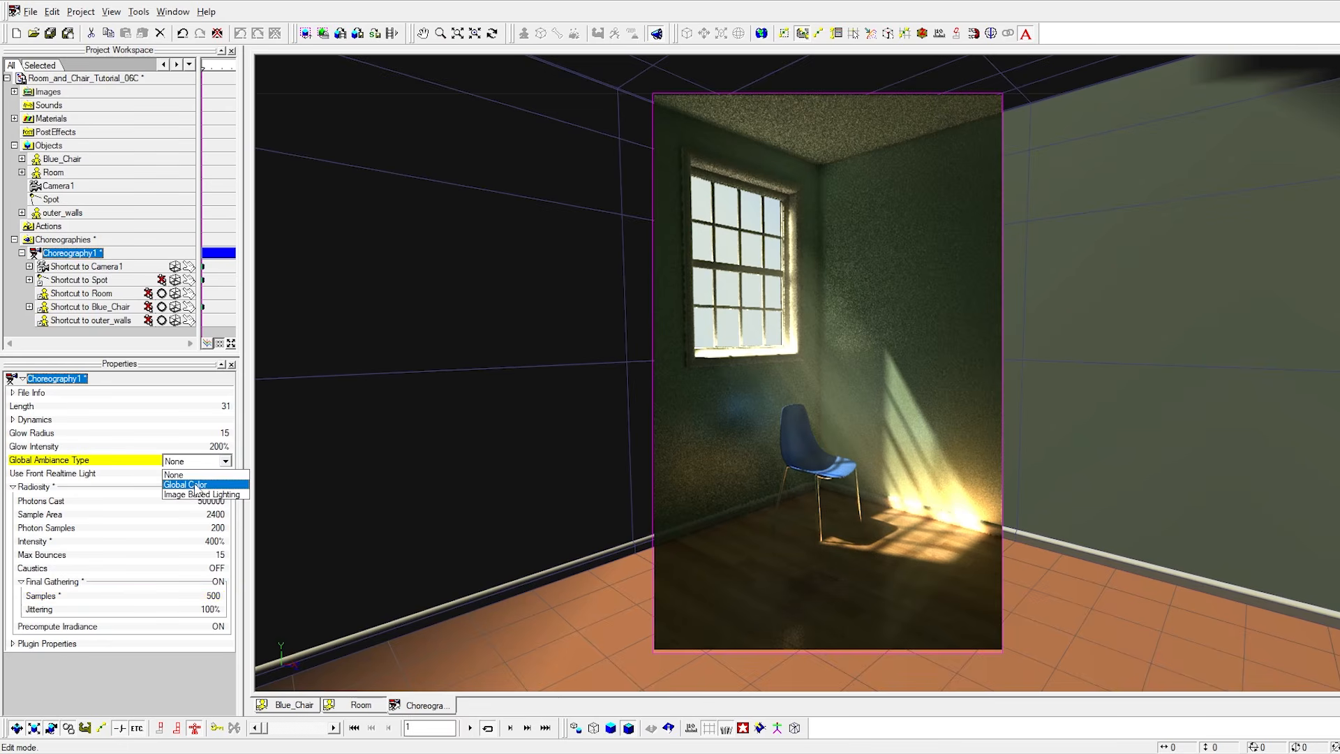
click(199, 484)
click(213, 475)
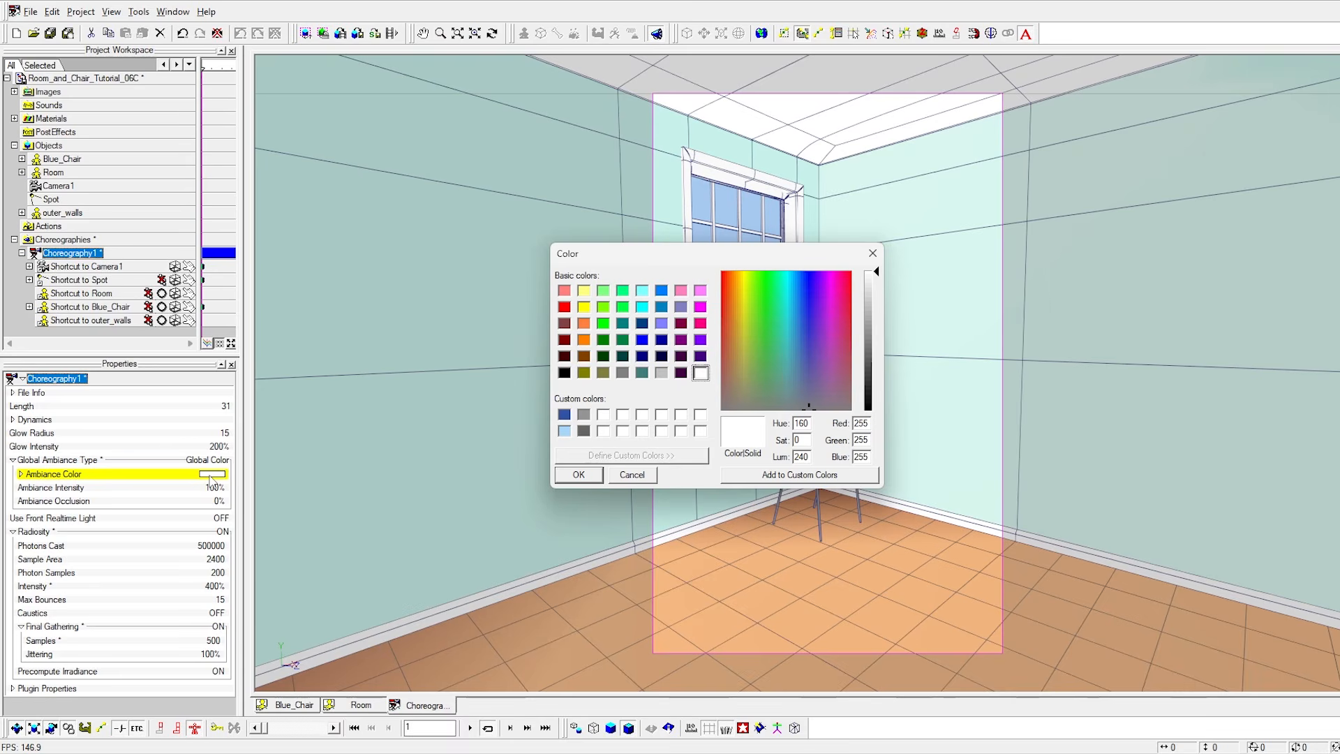
click(564, 431)
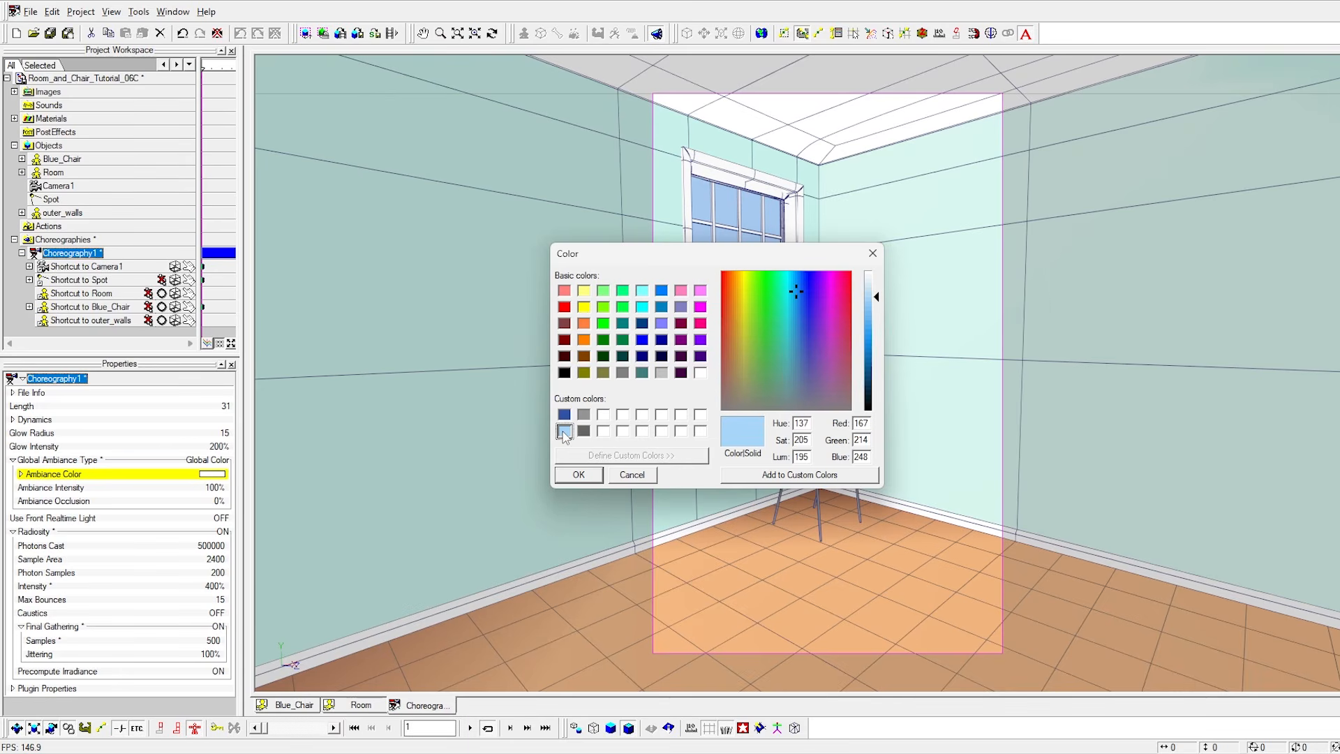
click(579, 476)
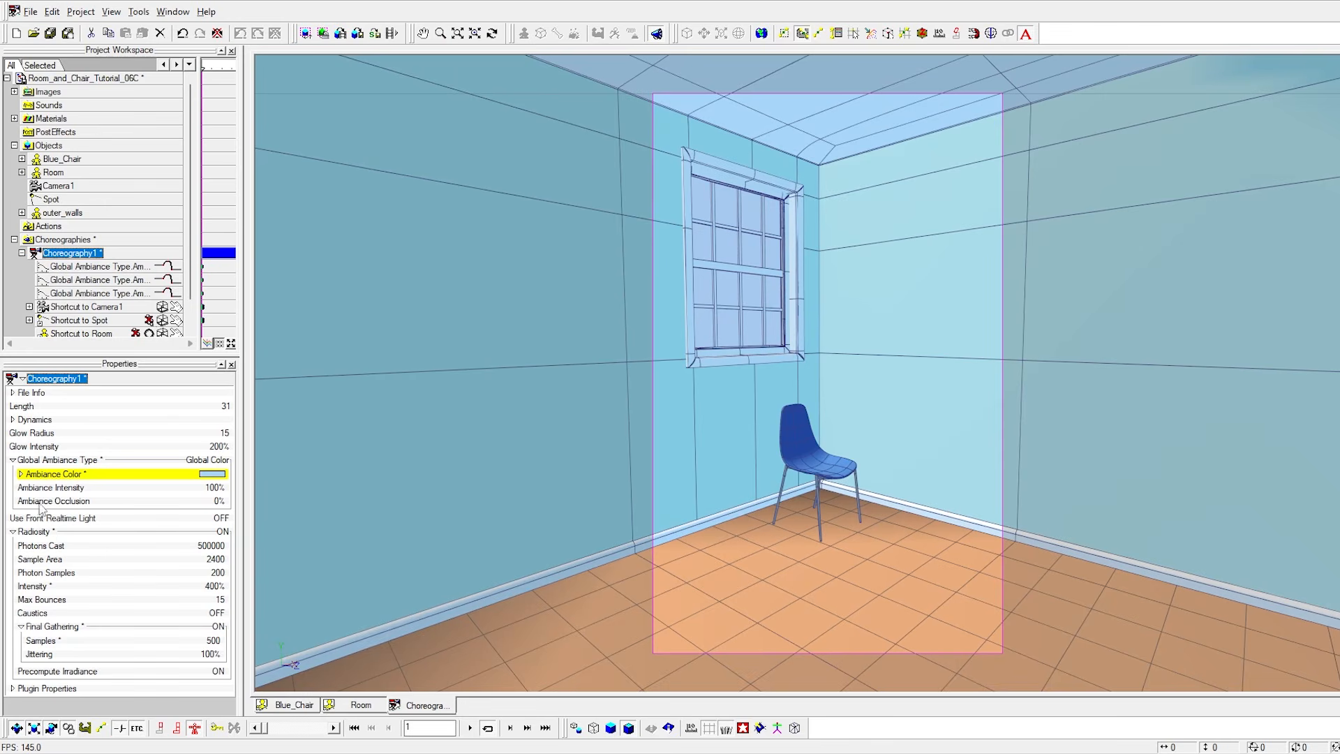
Set the choreography's Ambiance Occlusion to 64%.
click(216, 503)
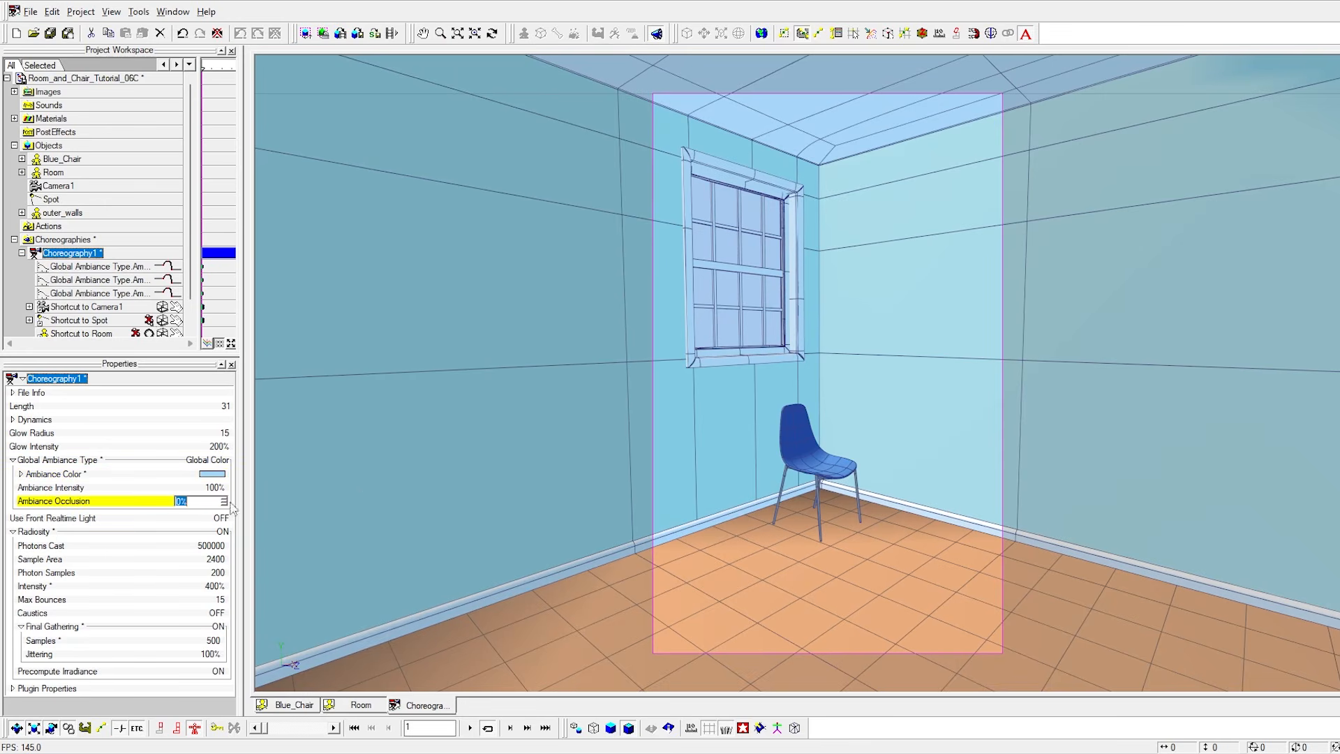
text(64)
key(Return)
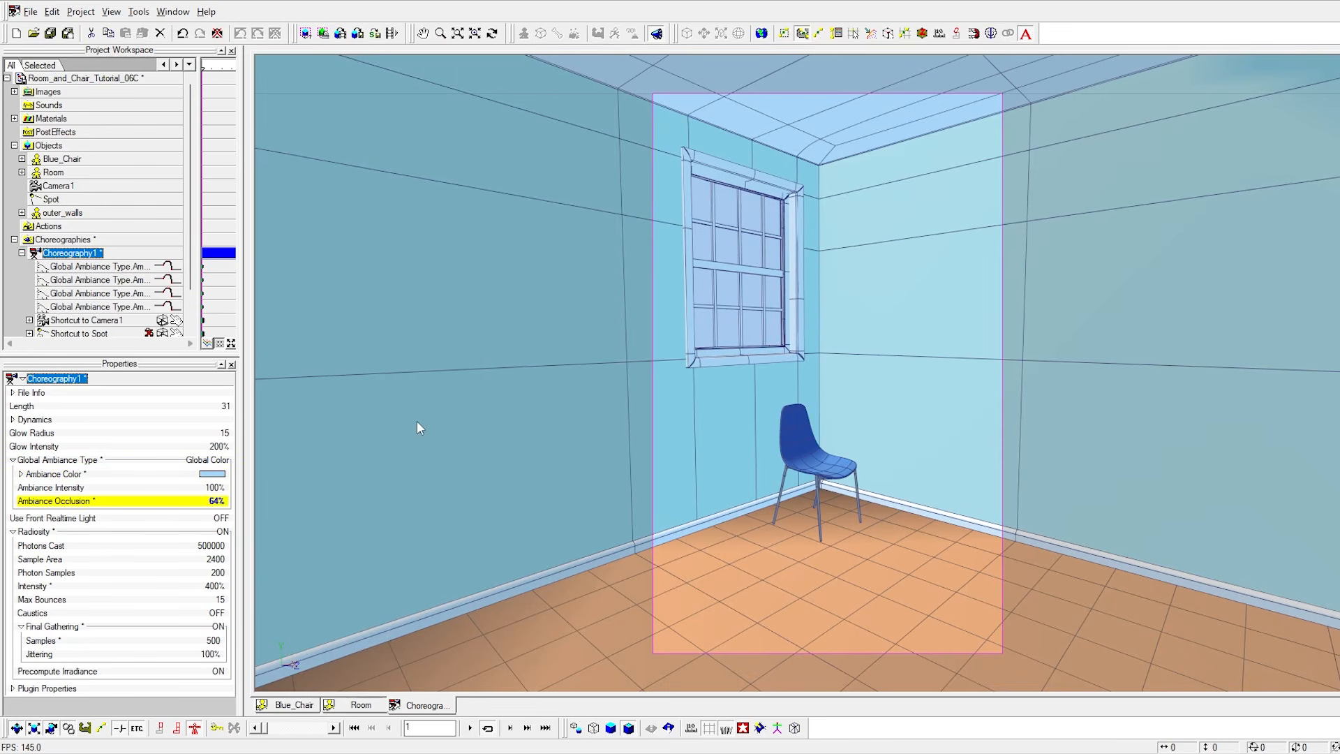
Turn on Ambiance Occlusion in the render options of the Camera1 shortcut.
click(78, 321)
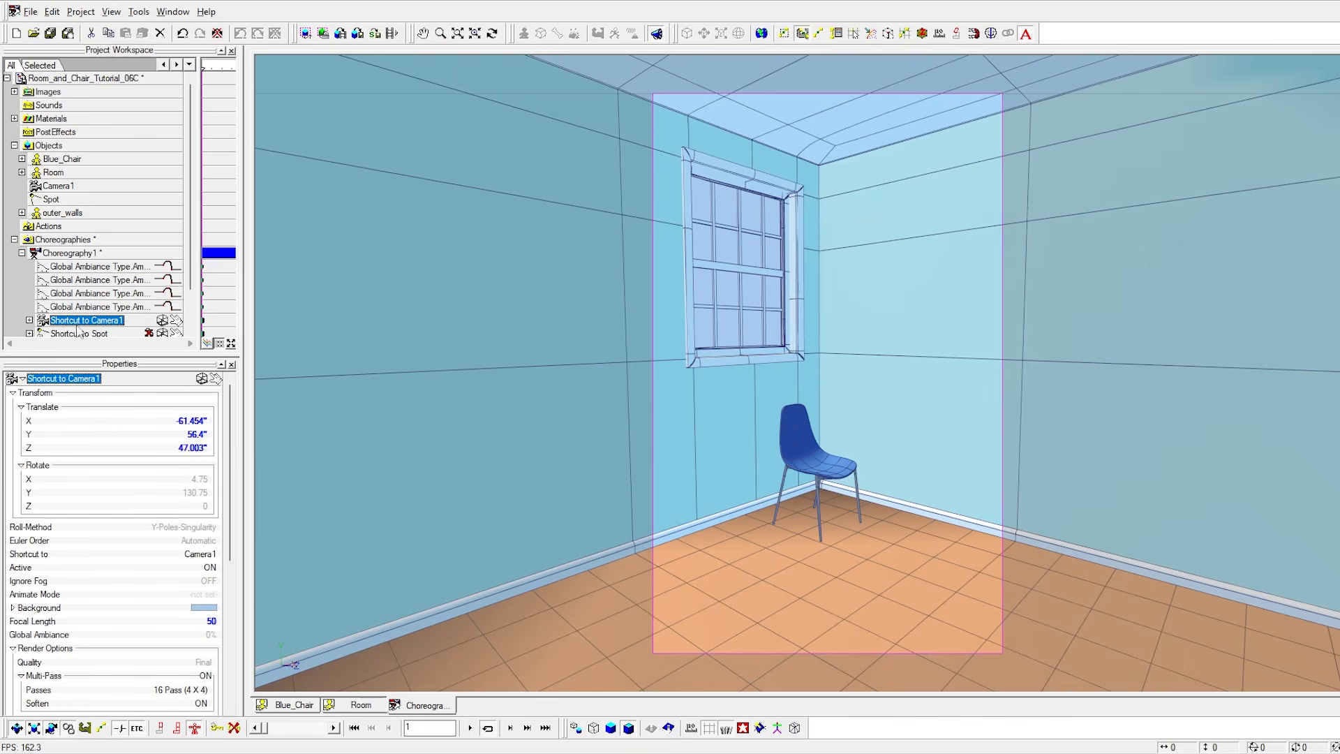
drag(229, 460, 230, 515)
click(21, 569)
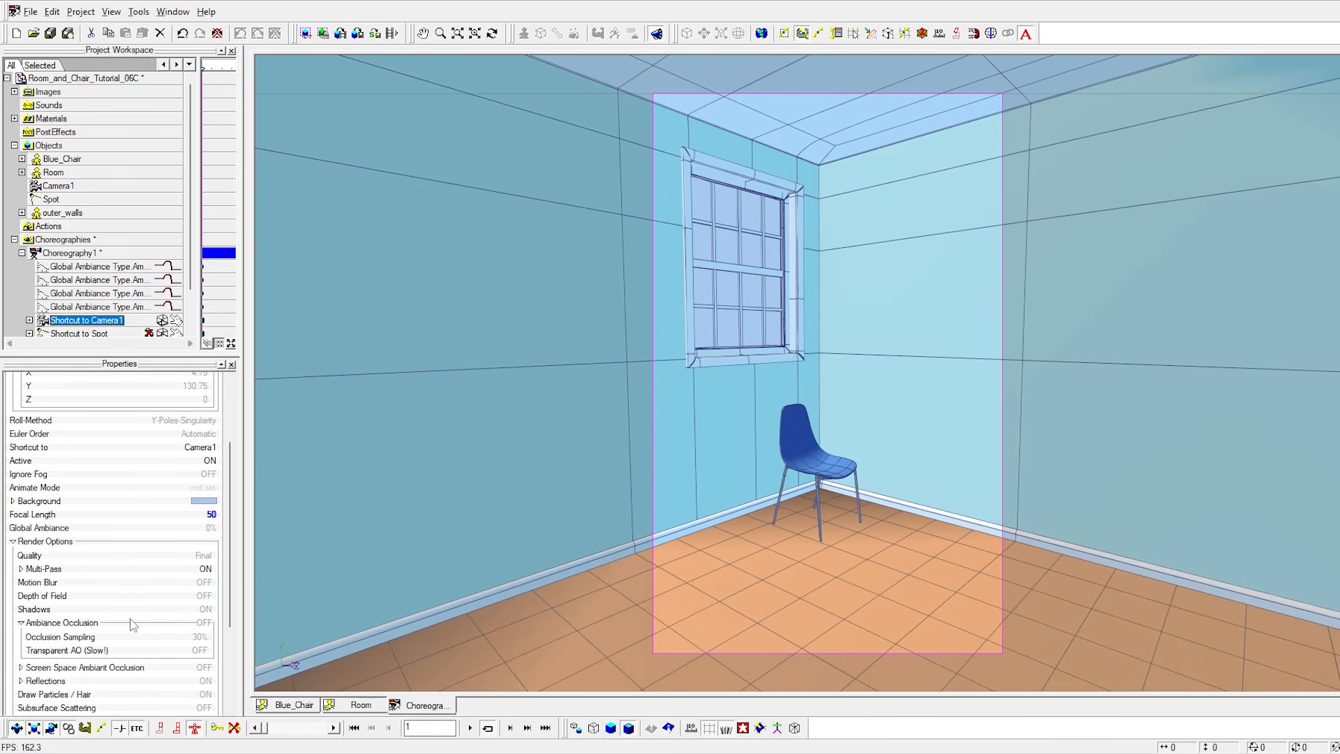
click(204, 624)
click(204, 632)
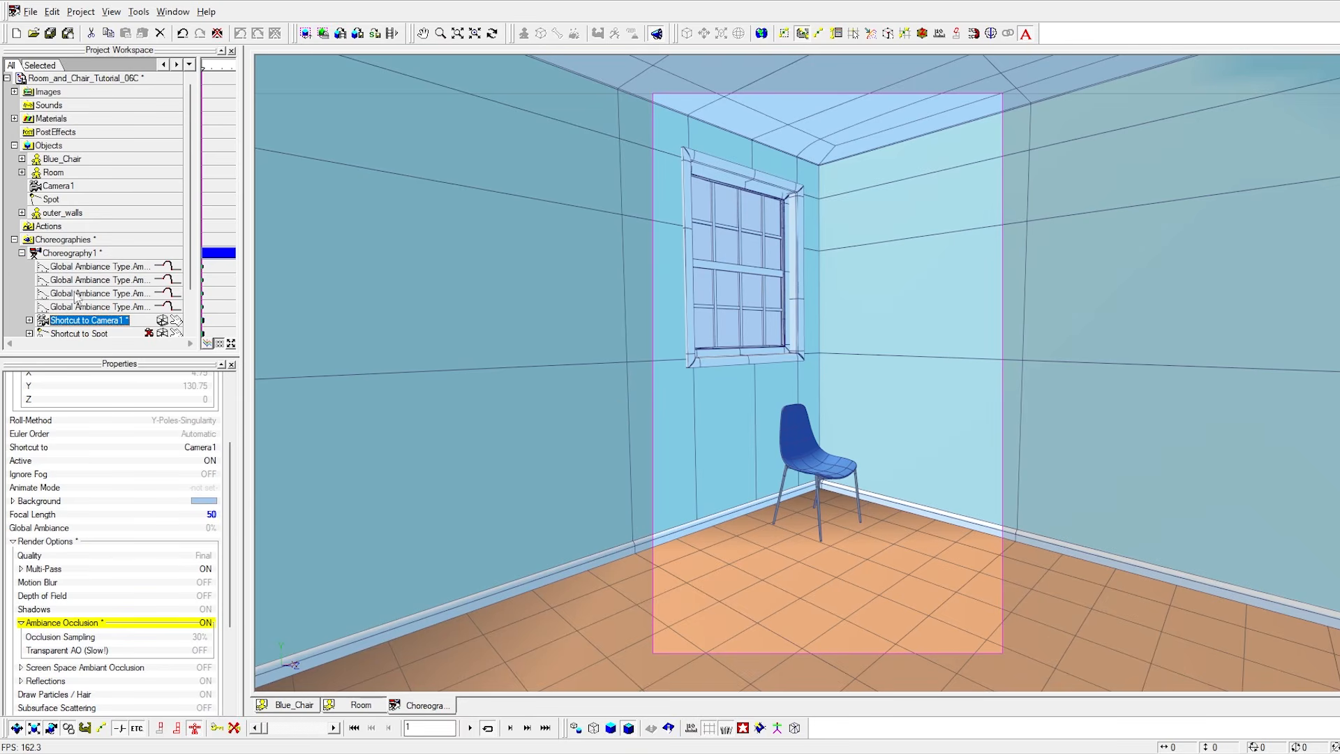
Select the choreography and render the full camera frame region with the blue ambiance and occlusion.
click(74, 254)
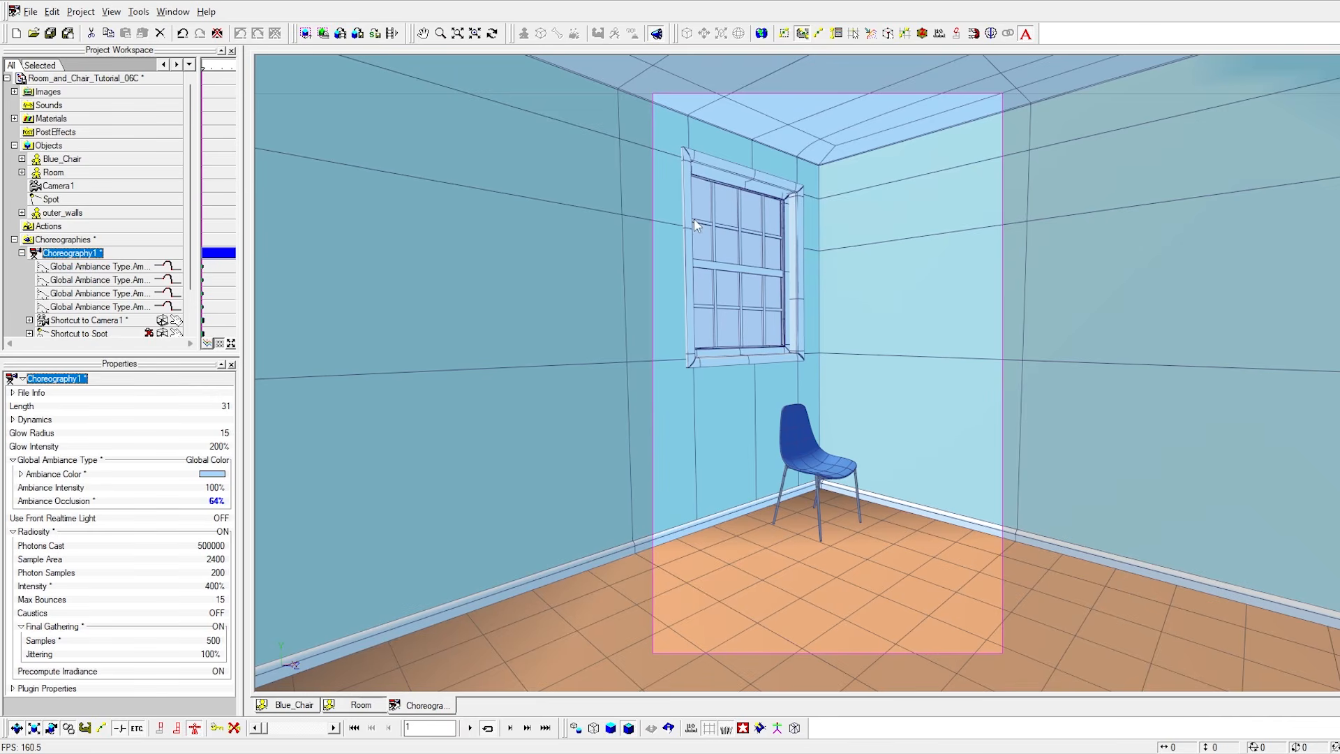
key(q)
right_drag(653, 93, 1003, 650)
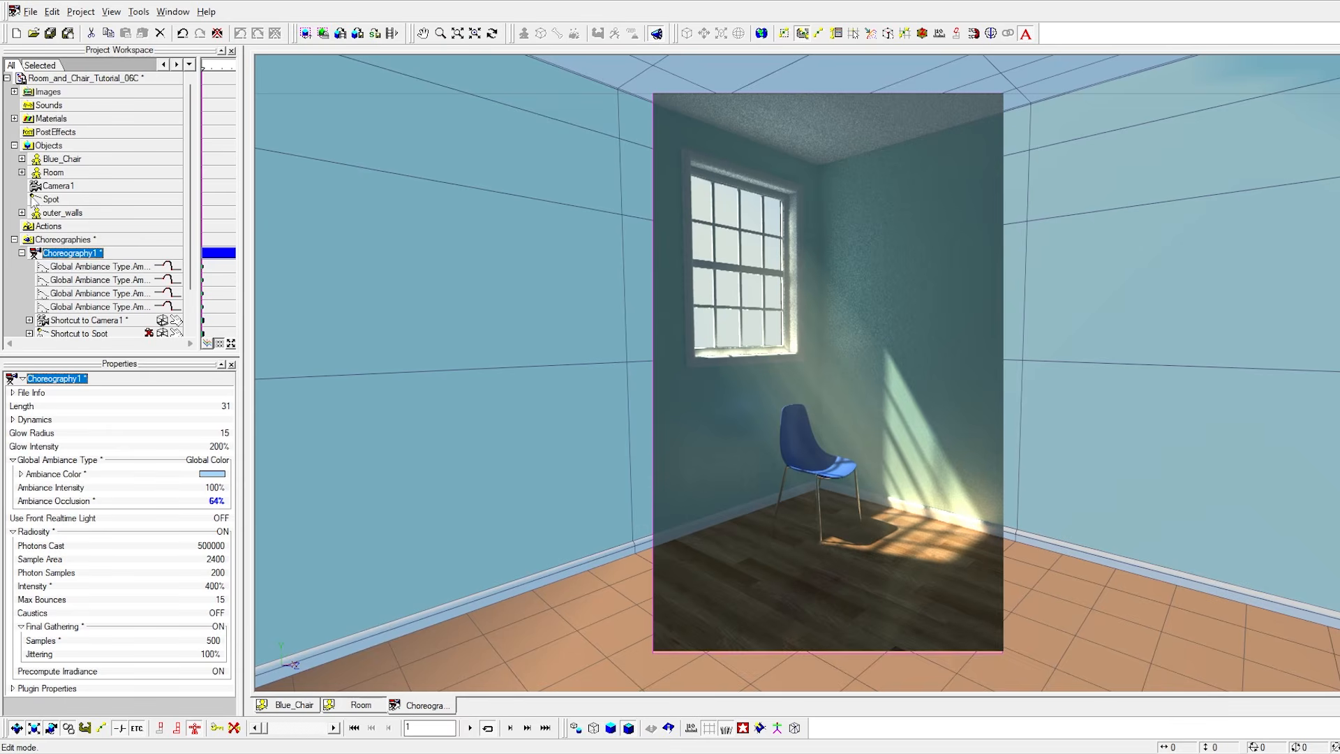
Set the blue plastic material's Translucency to 24% and start a test render of a small region around the chair's backrest.
click(14, 118)
click(22, 146)
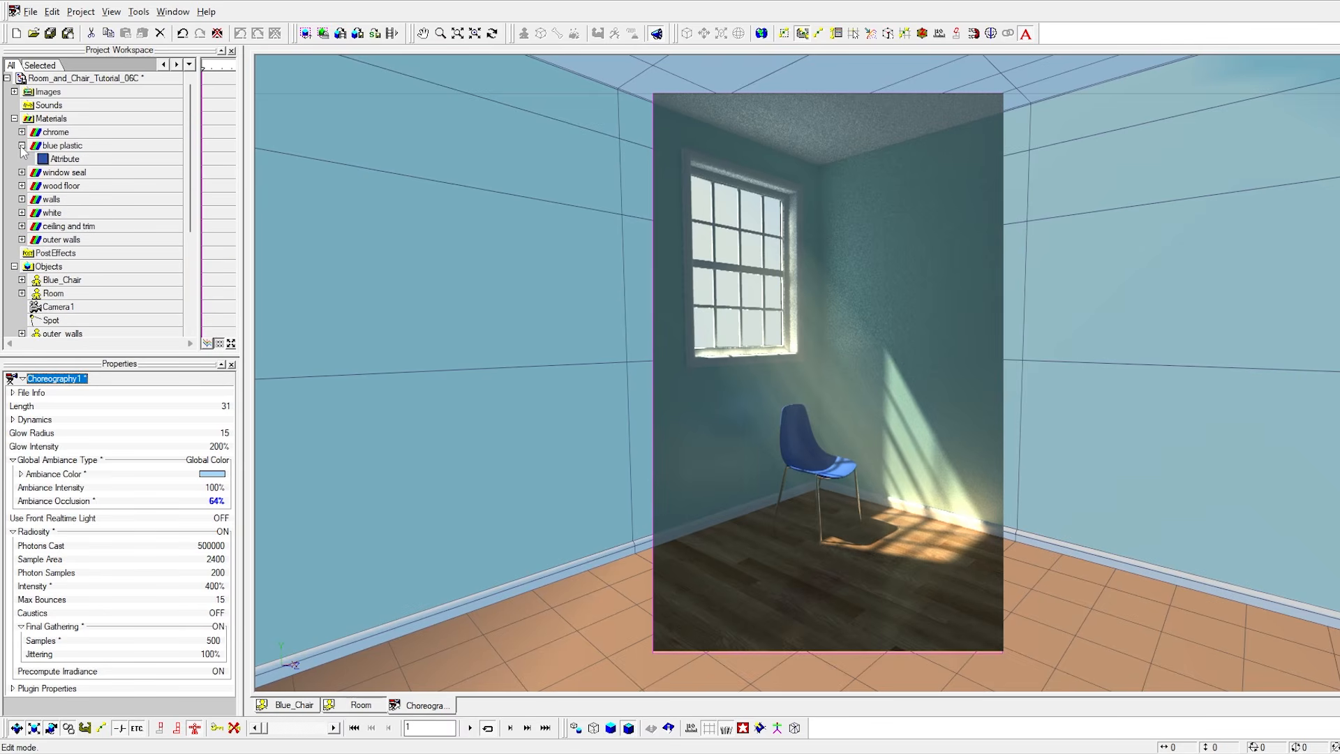
click(61, 160)
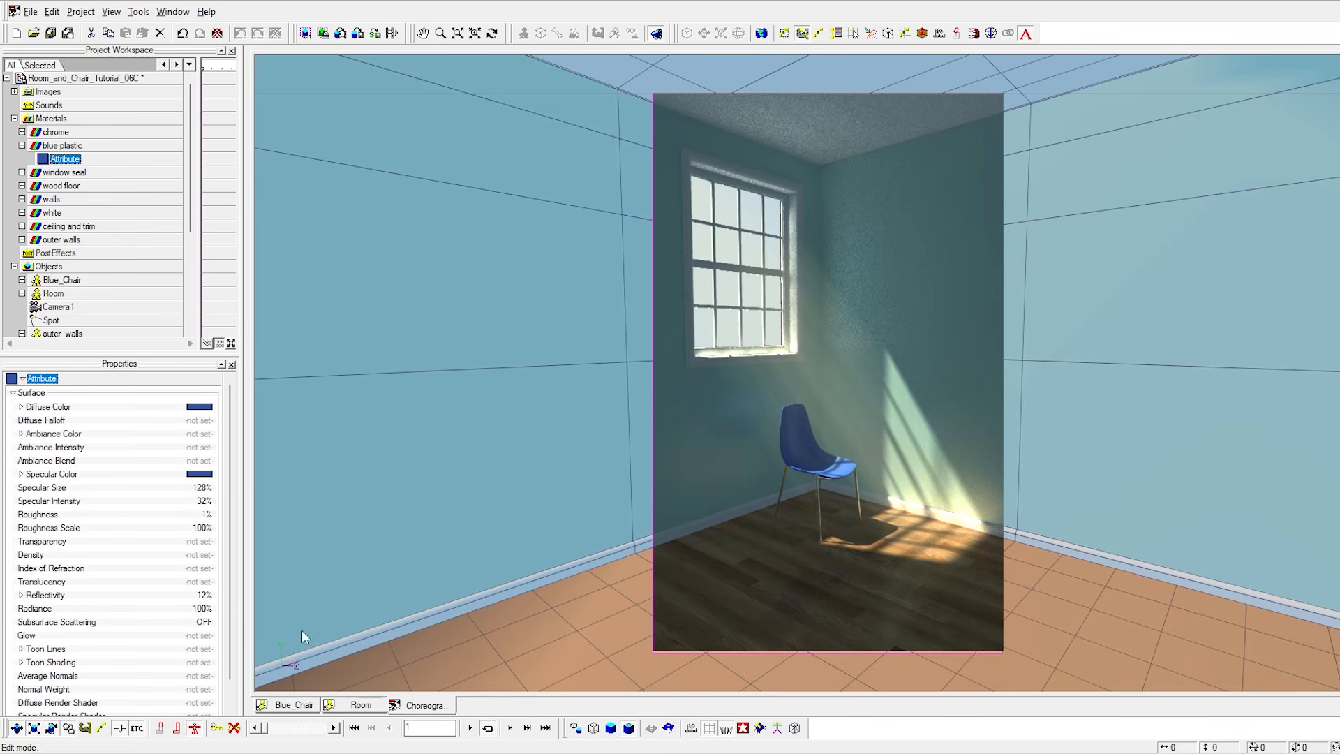
click(210, 582)
text(24)
key(Return)
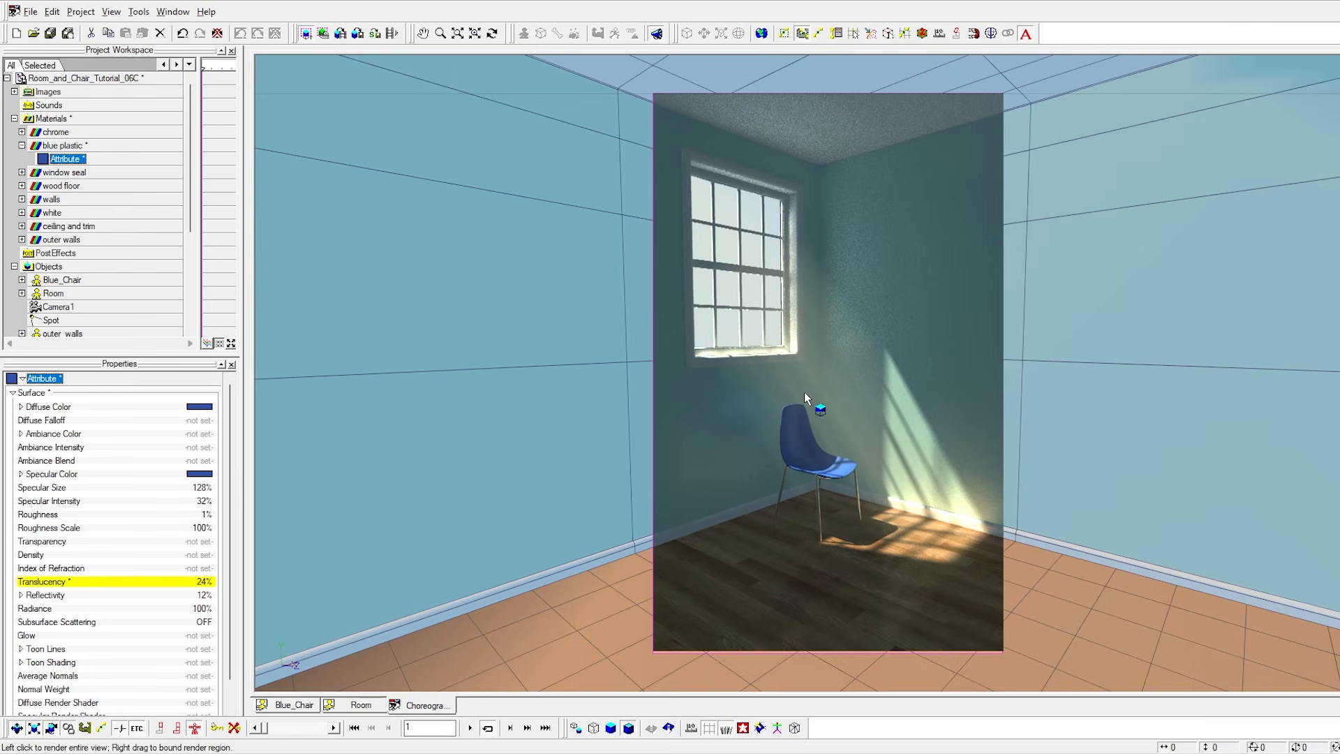
click(764, 388)
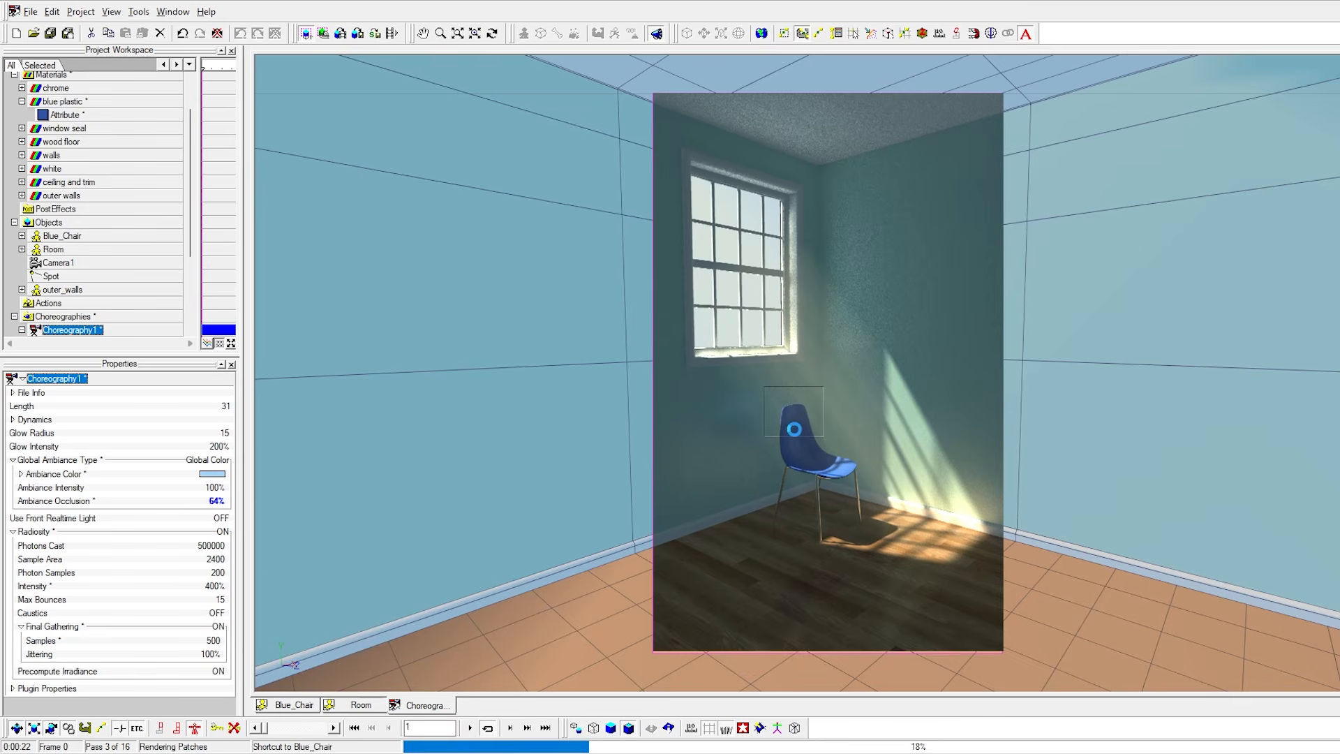
key(Escape)
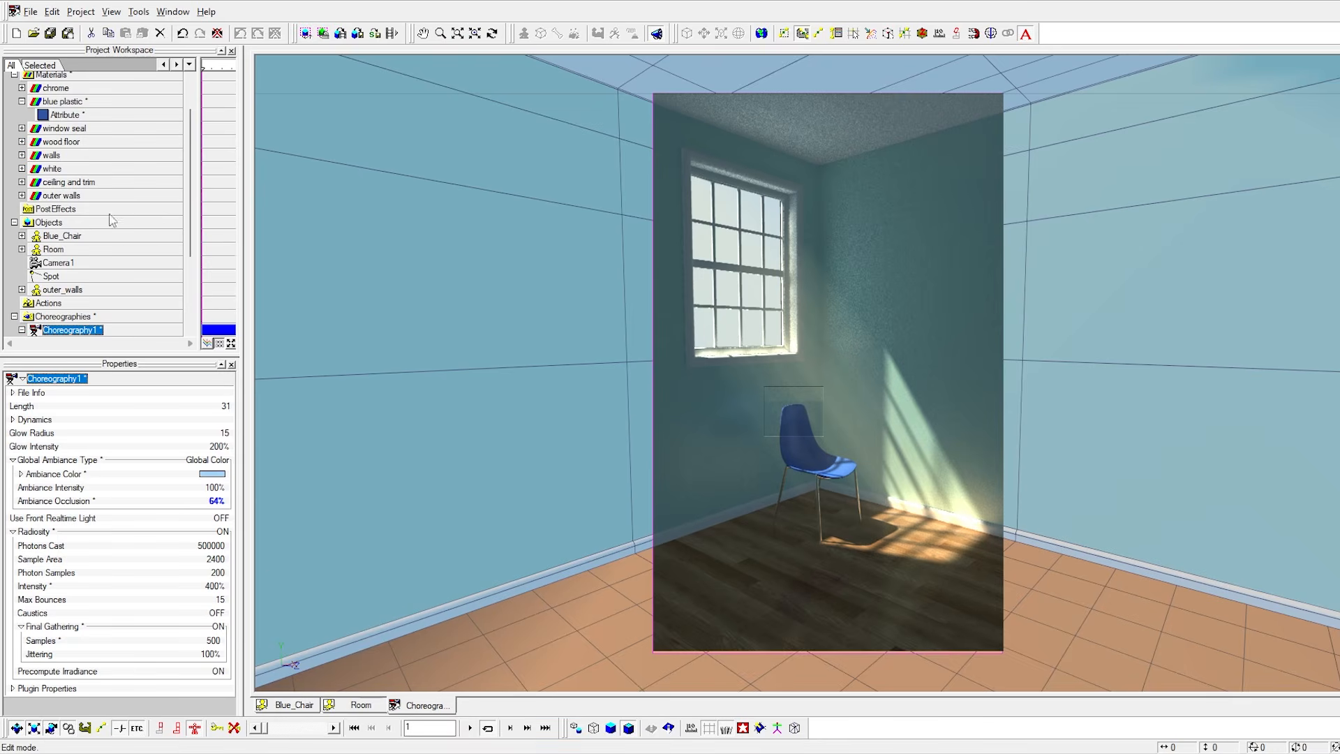
Set the blue plastic material's Translucency to 42% and render the region around the chair.
click(65, 115)
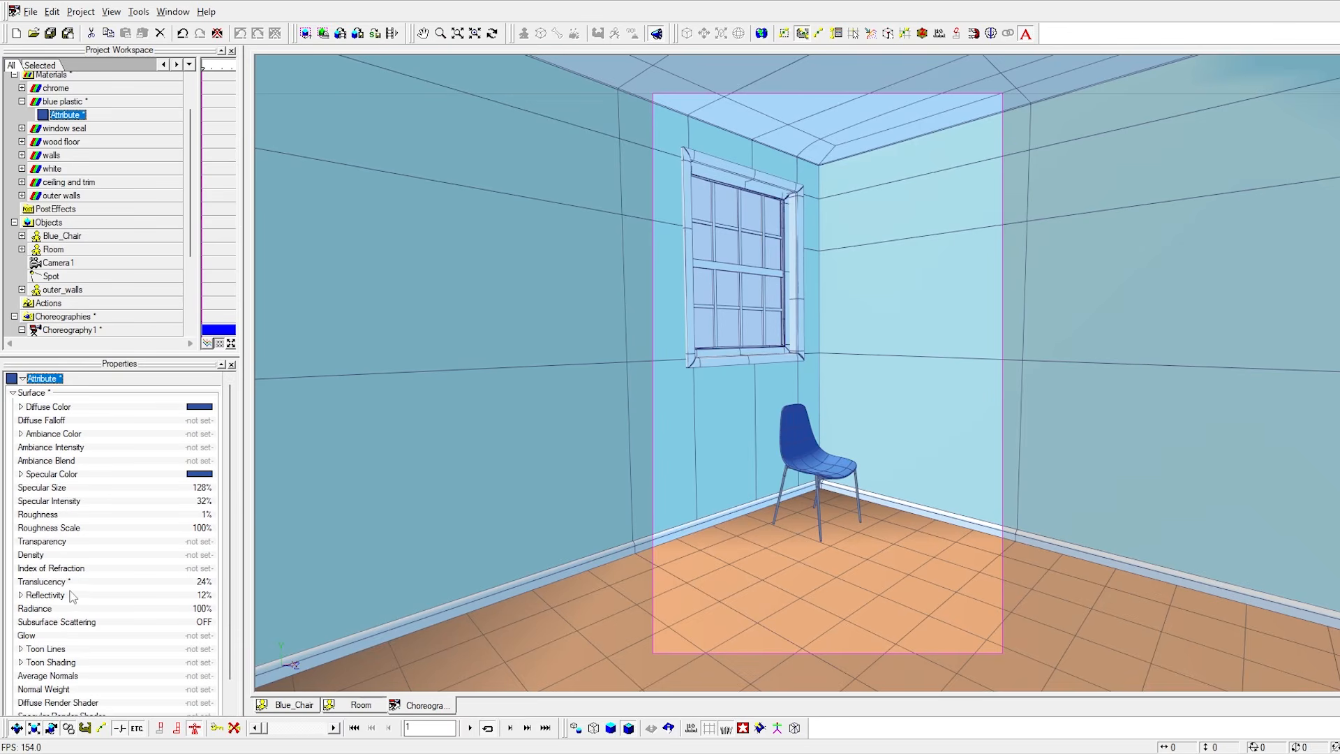
click(204, 584)
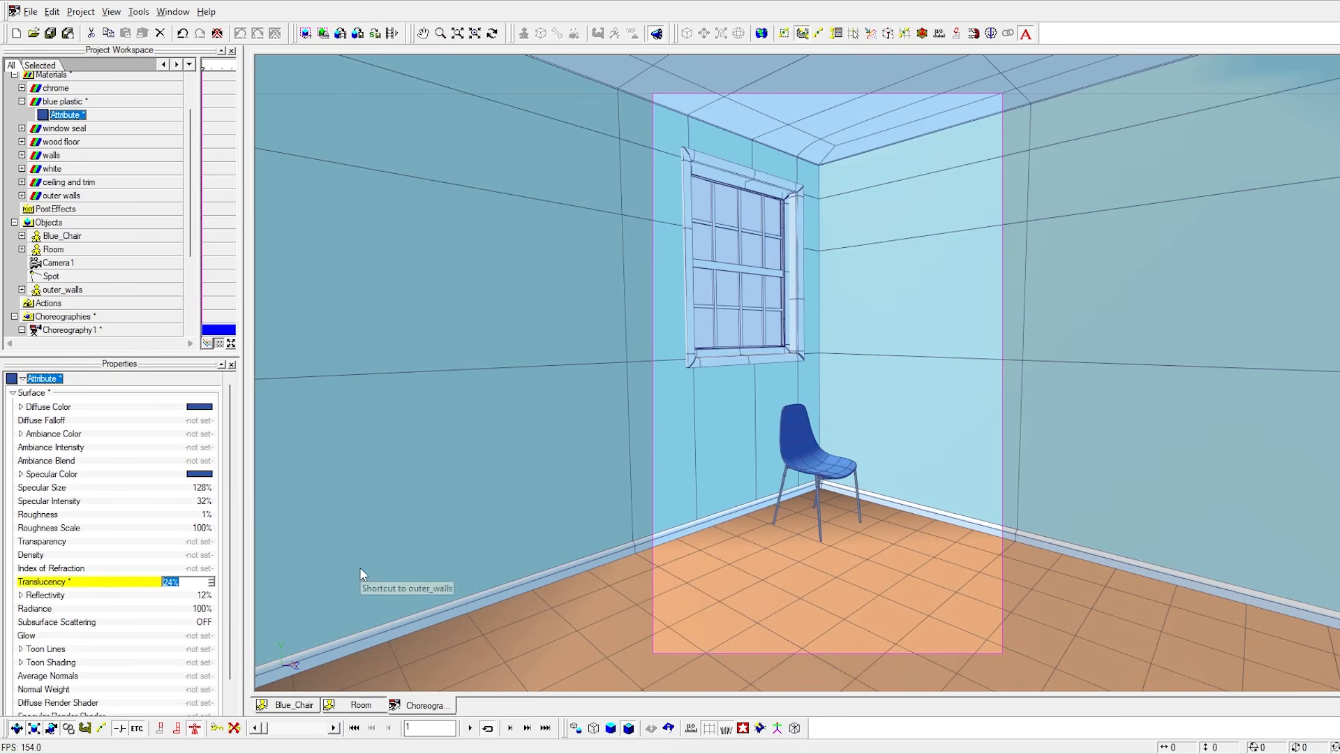
text(42)
key(Return)
key(q)
right_drag(720, 338, 877, 499)
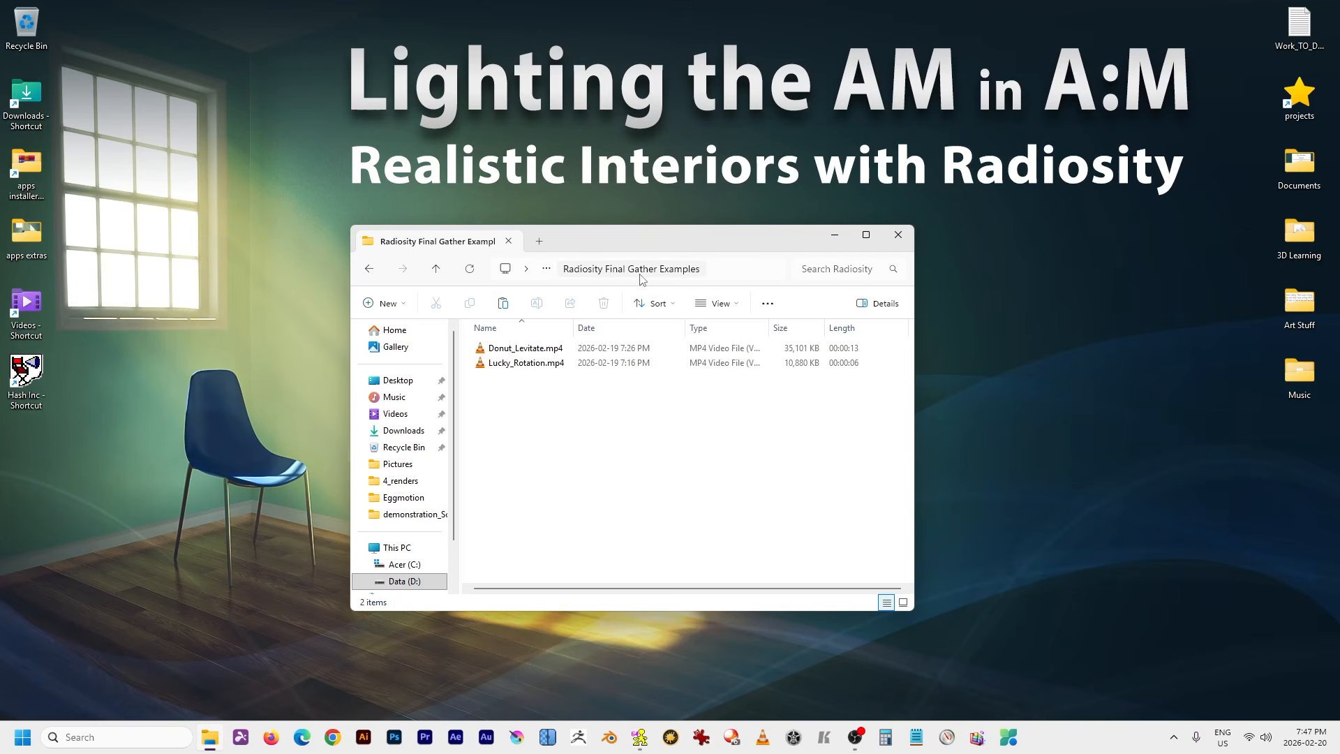
Play the example video Lucky_Rotation.mp4 from the Radiosity Final Gather Examples folder in VLC at full screen.
double_click(485, 364)
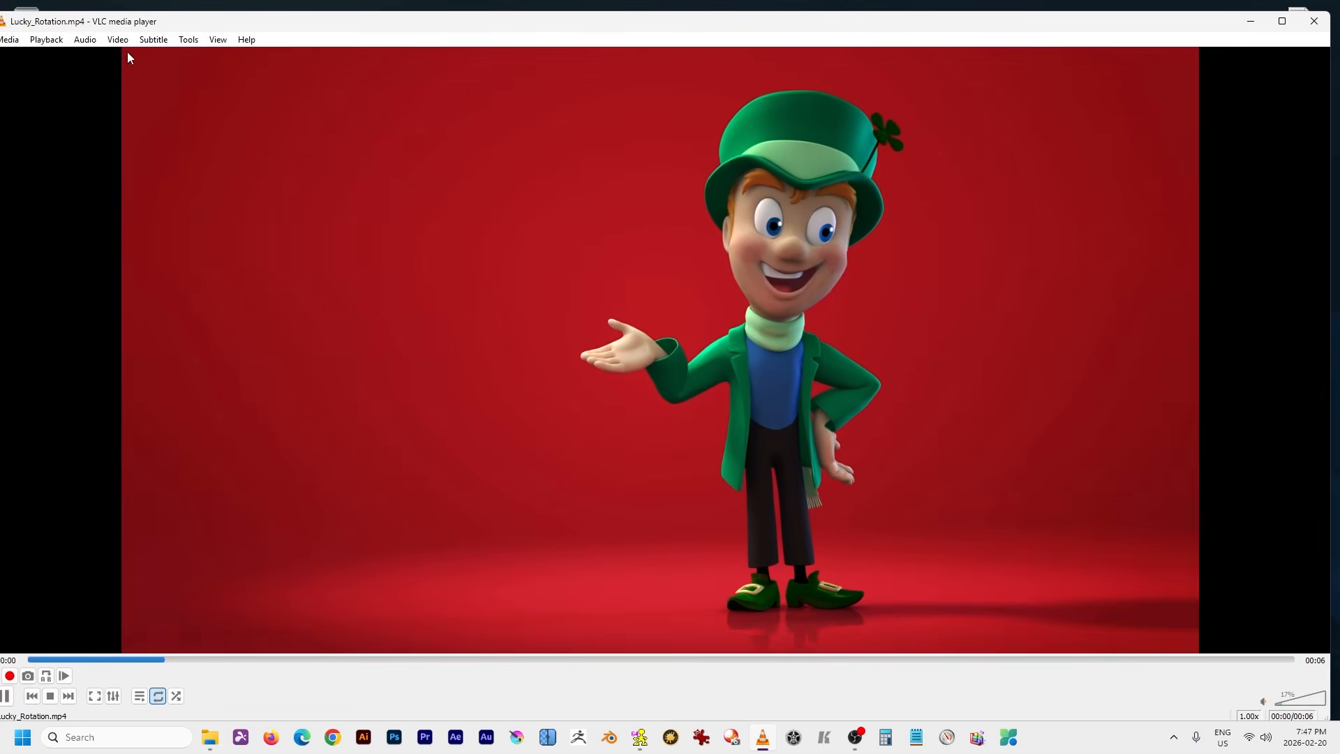
click(118, 39)
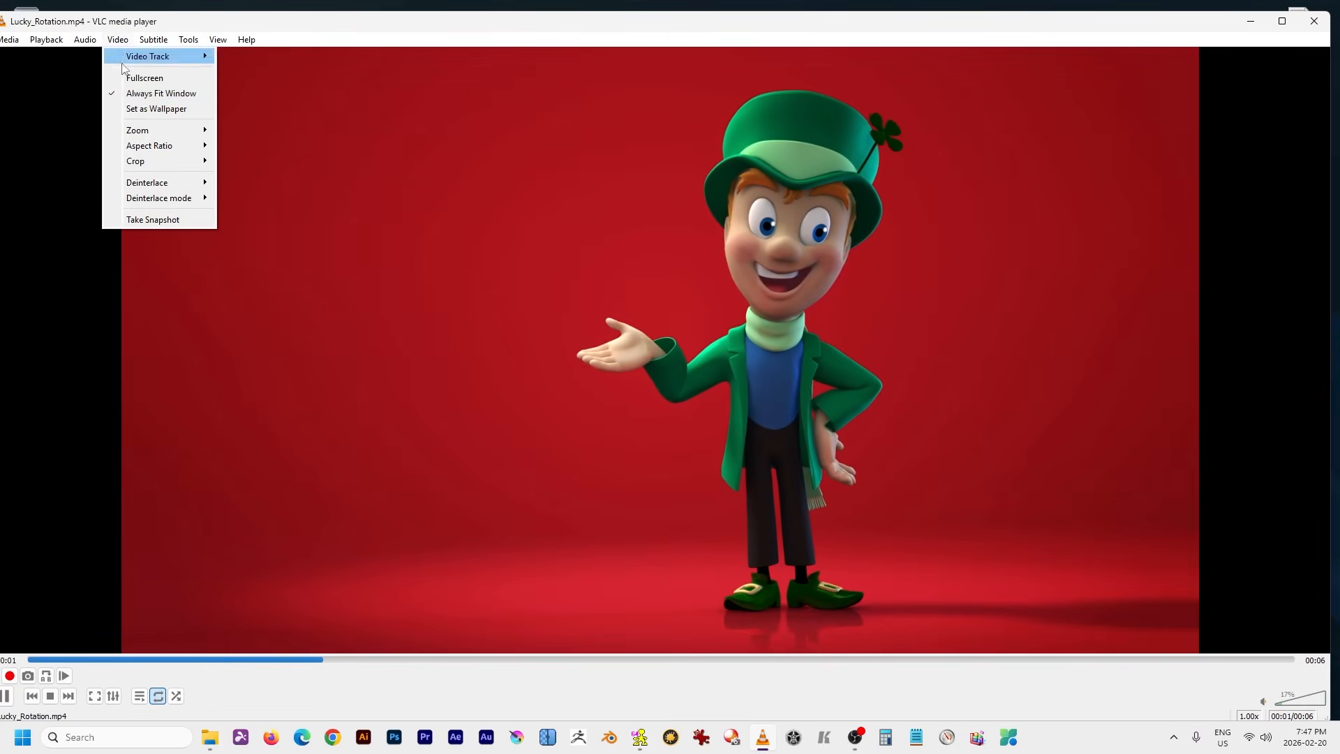
click(128, 82)
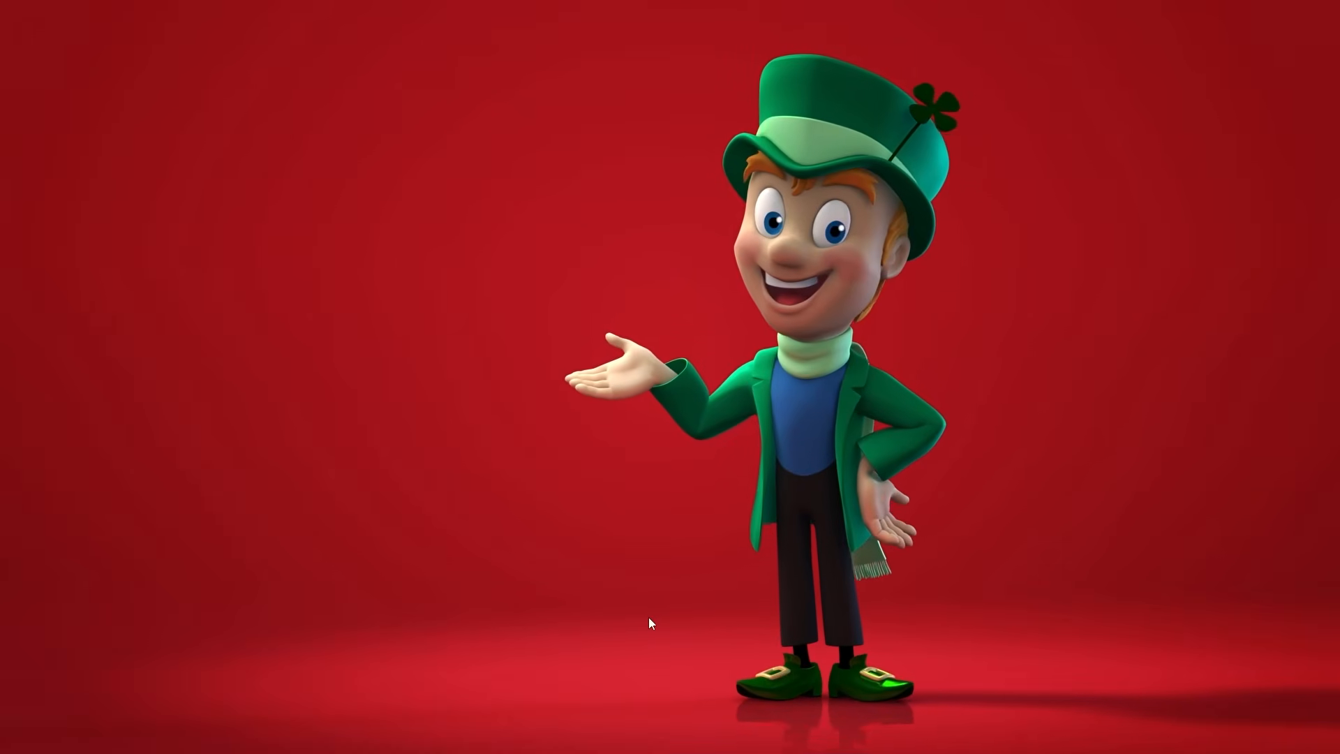
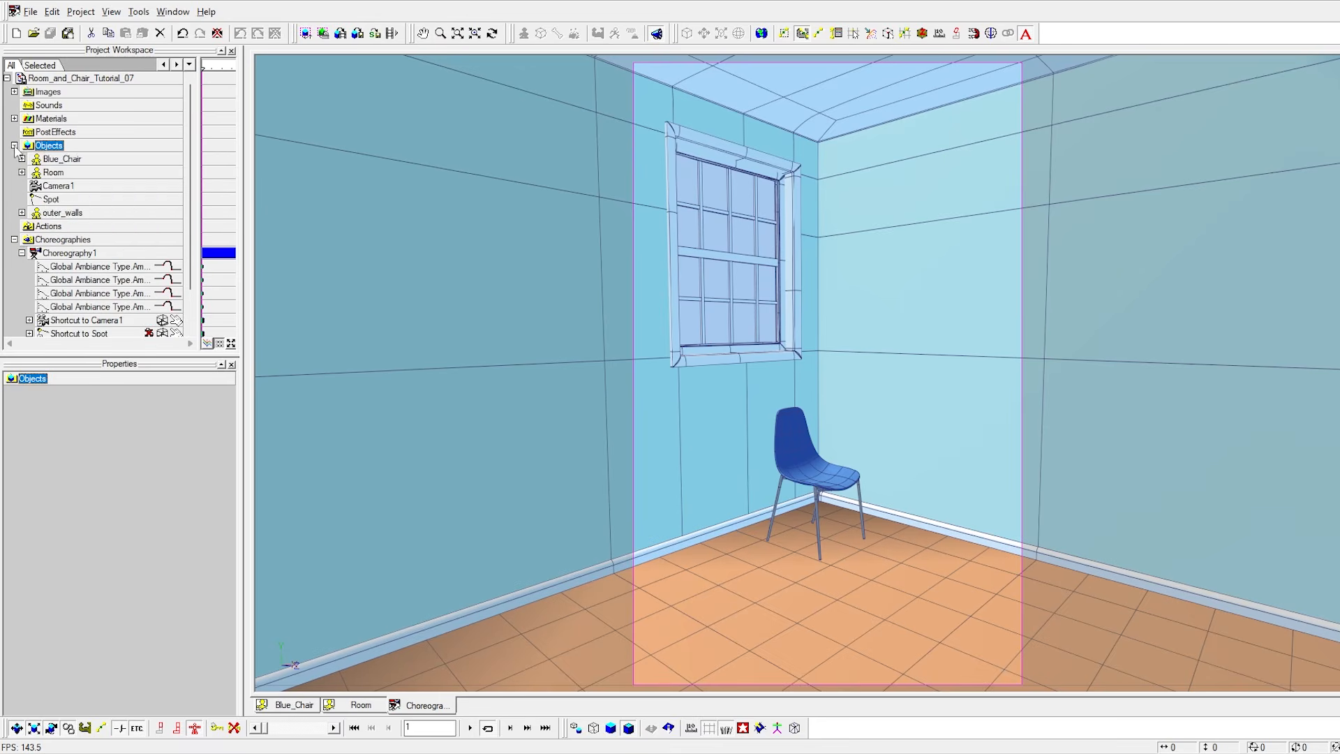
Create a new model in the project's Objects and turn on snapping to the grid.
click(176, 159)
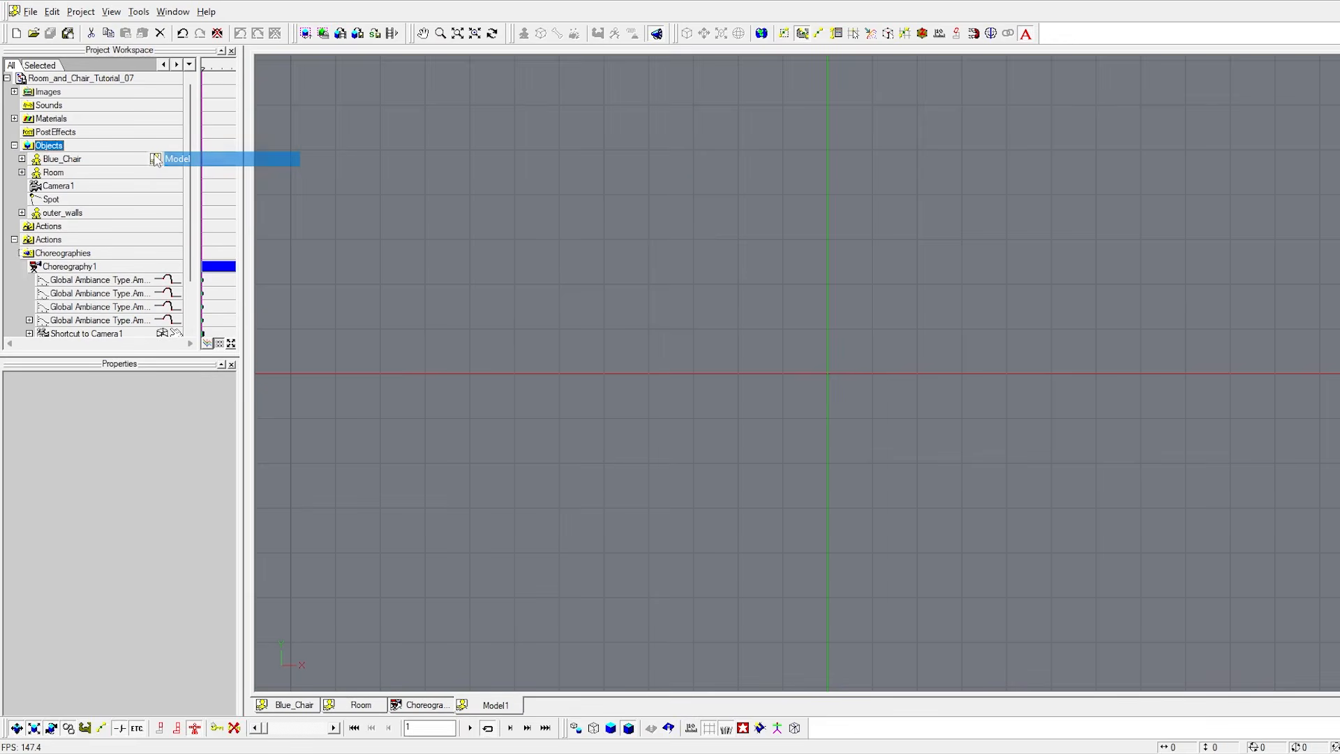
scroll(676, 160, down, 2)
click(853, 32)
scroll(760, 183, down, 1)
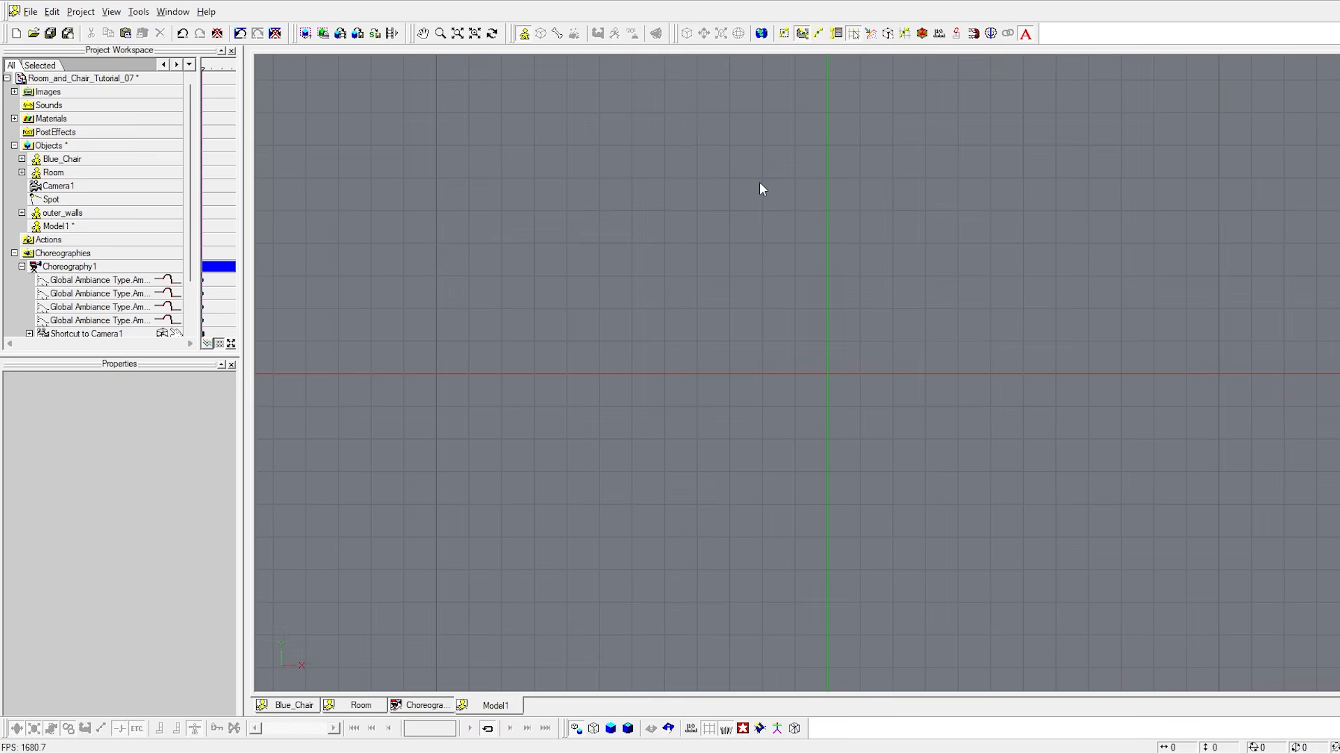
Draw a horizontal three-point spline about 7 inches long, 8 inches above the origin, with its middle point on the vertical axis.
key(a)
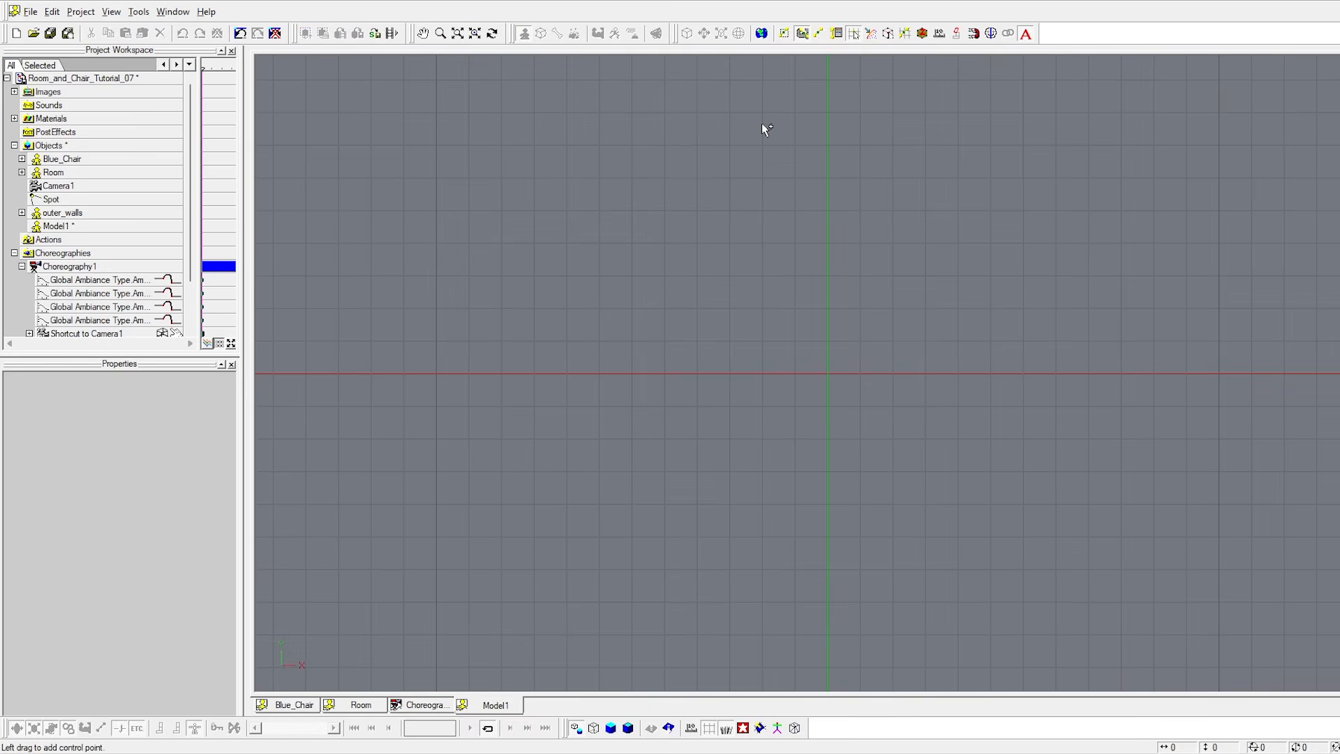
click(696, 112)
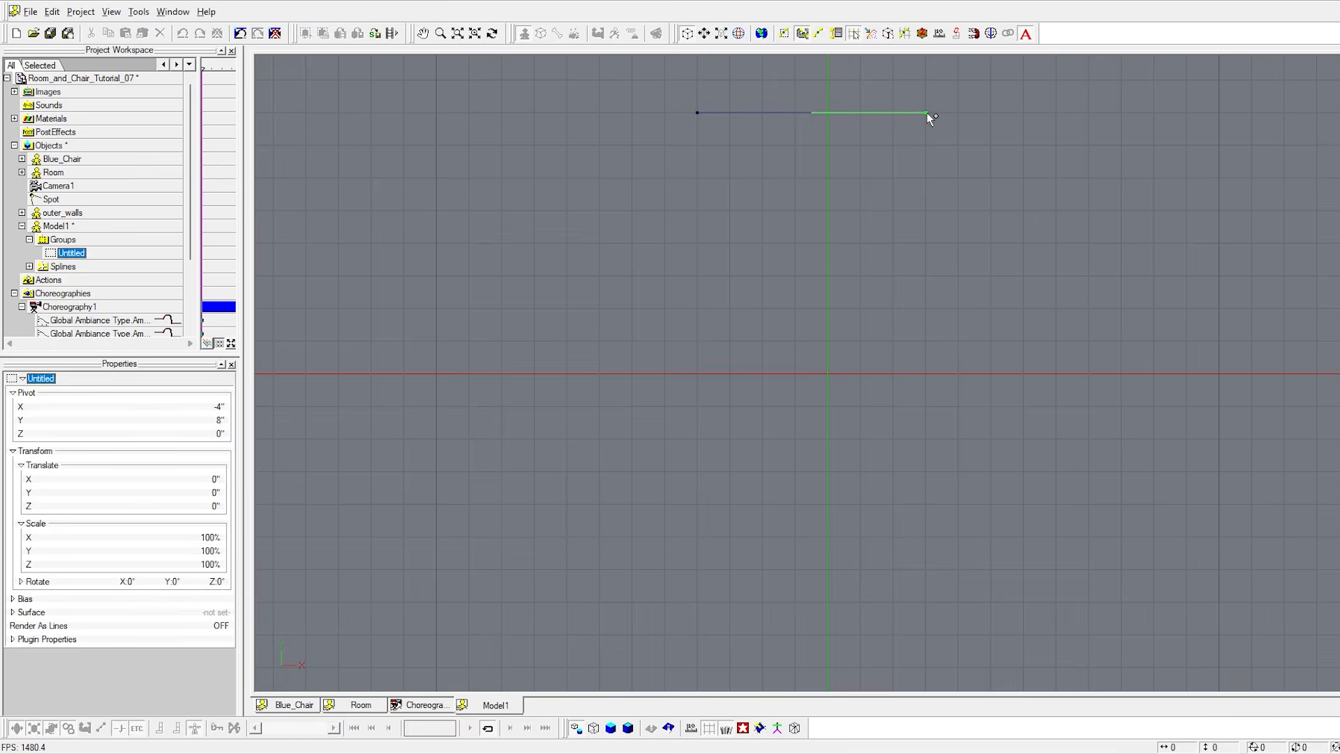
click(827, 112)
key(Escape)
Extrude the whole spline downward in two sections to form a flat four-patch panel about 14 inches tall.
drag(671, 89, 994, 212)
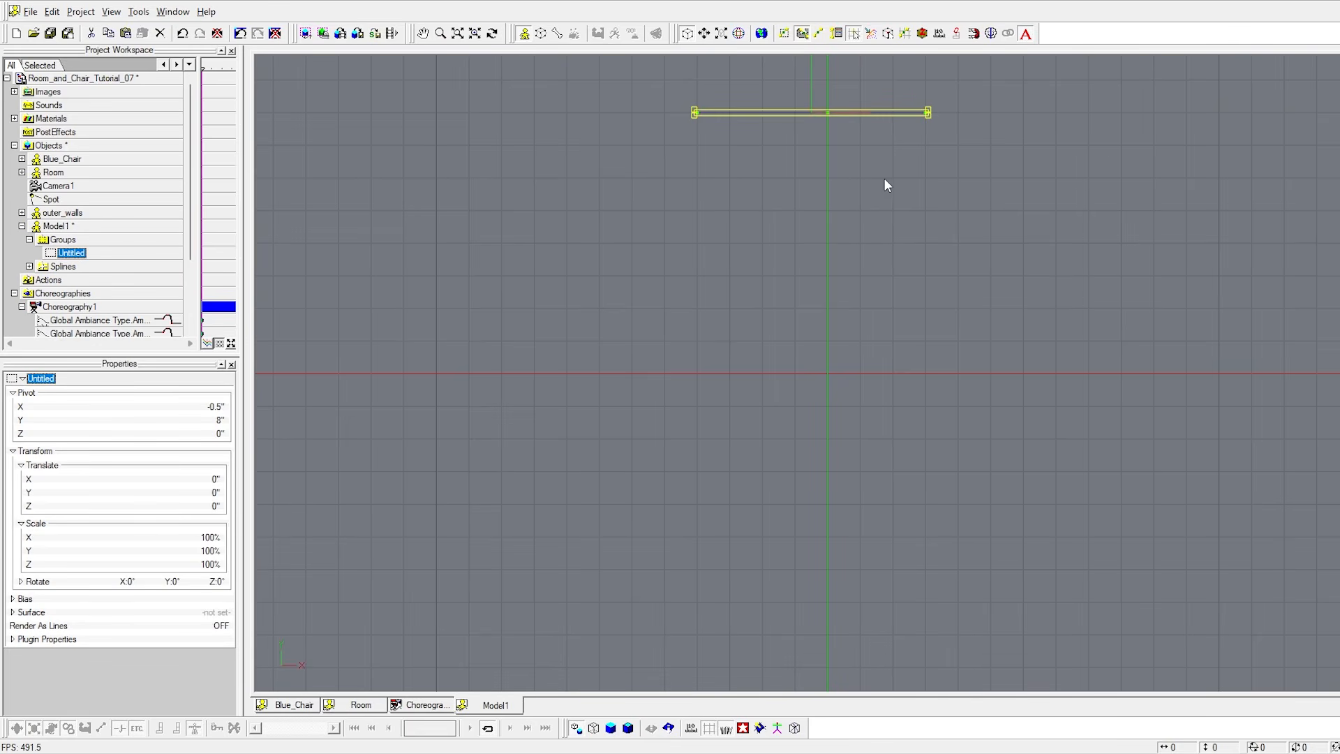
drag(864, 112, 856, 563)
click(1077, 339)
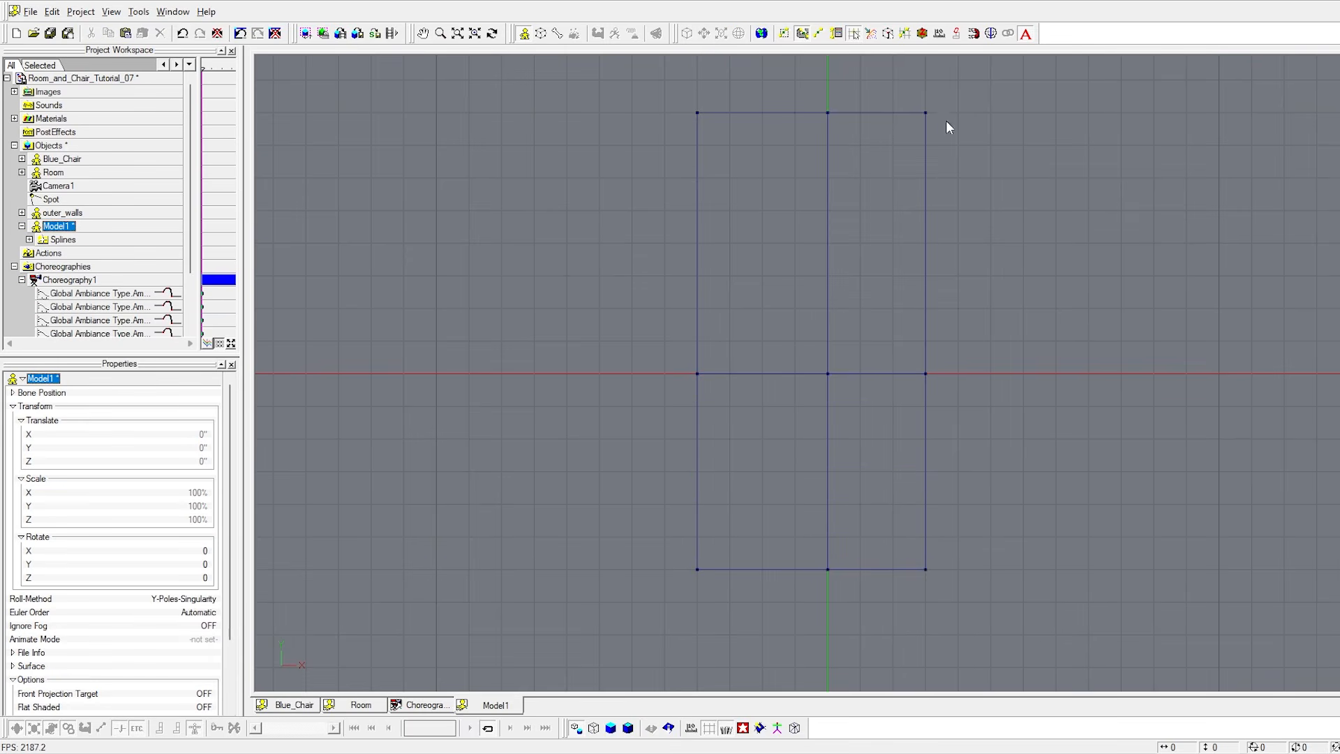
Reshape the panel to 8 by 12 inches by moving its right edge outward 1 inch and its top edge down 2 inches.
drag(913, 78, 974, 593)
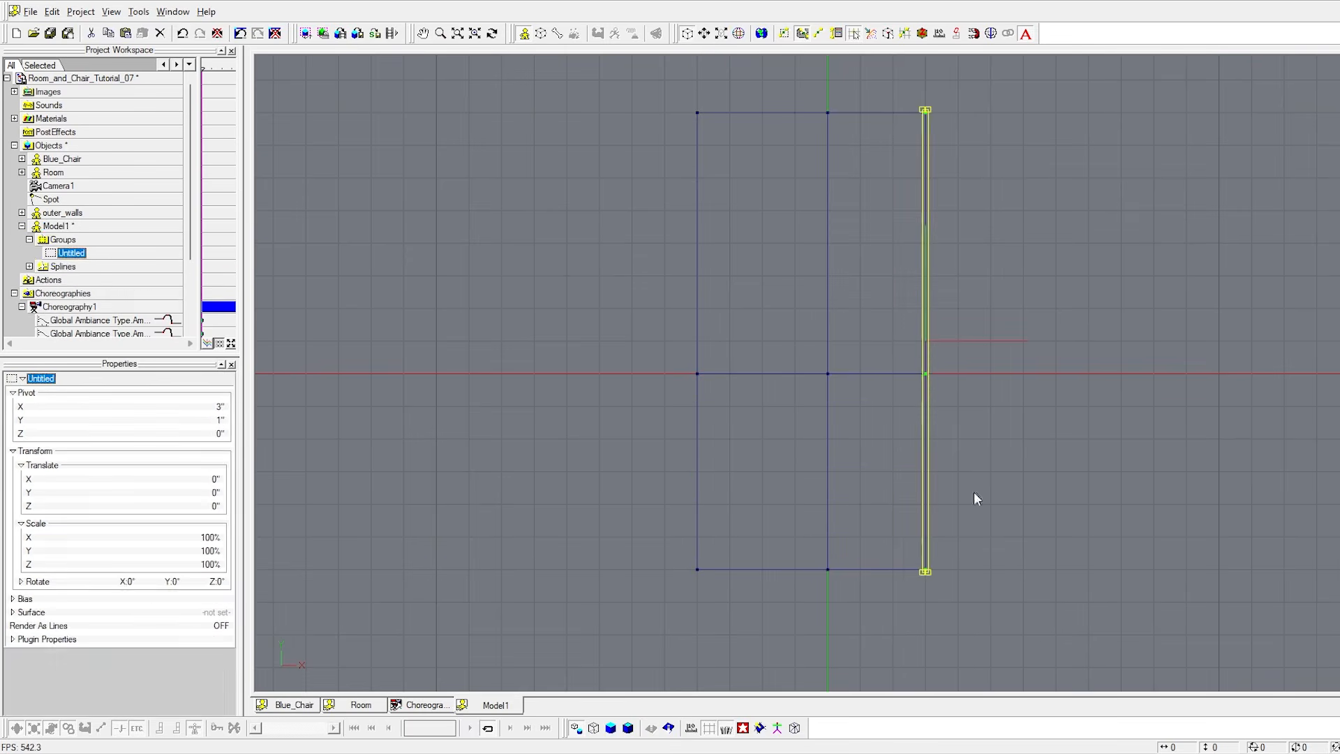
drag(929, 216, 950, 215)
click(986, 465)
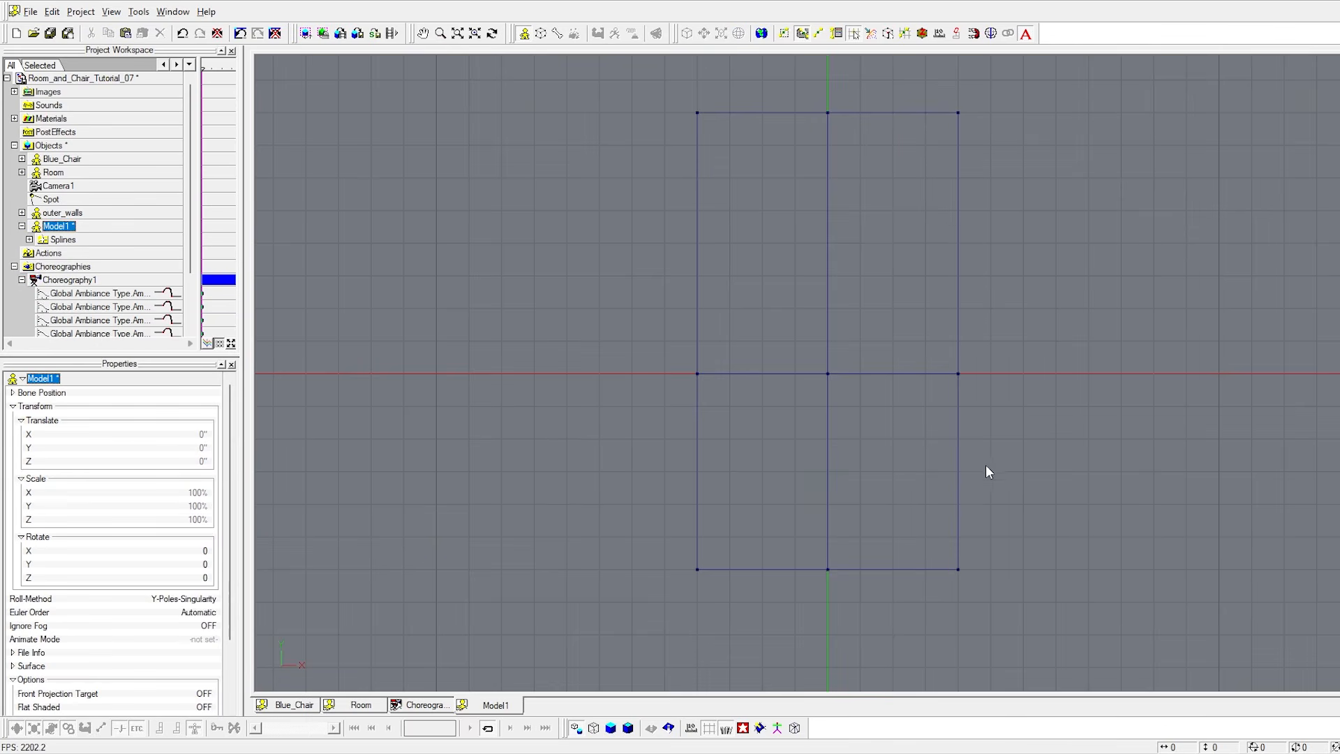
drag(657, 88, 899, 168)
click(1084, 243)
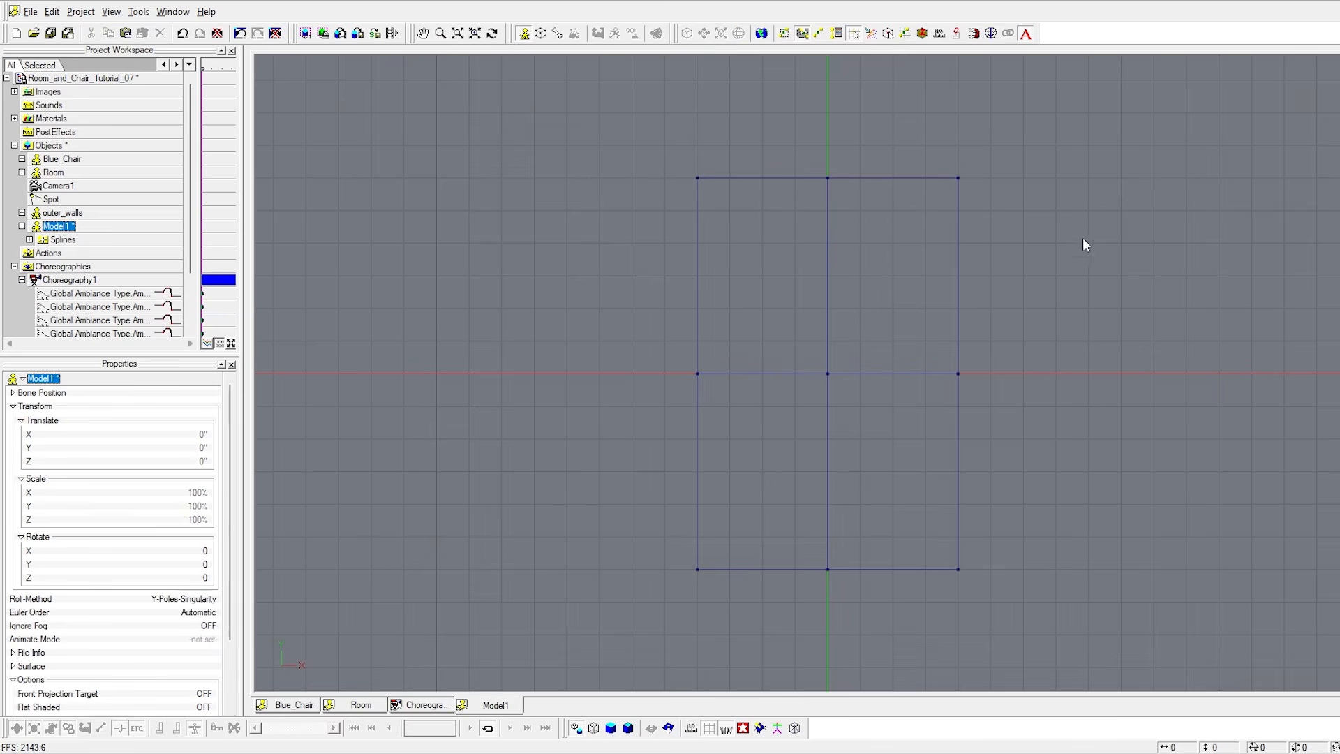
Check the panel's shaded surface at an angle and rename the new model to "window".
click(860, 179)
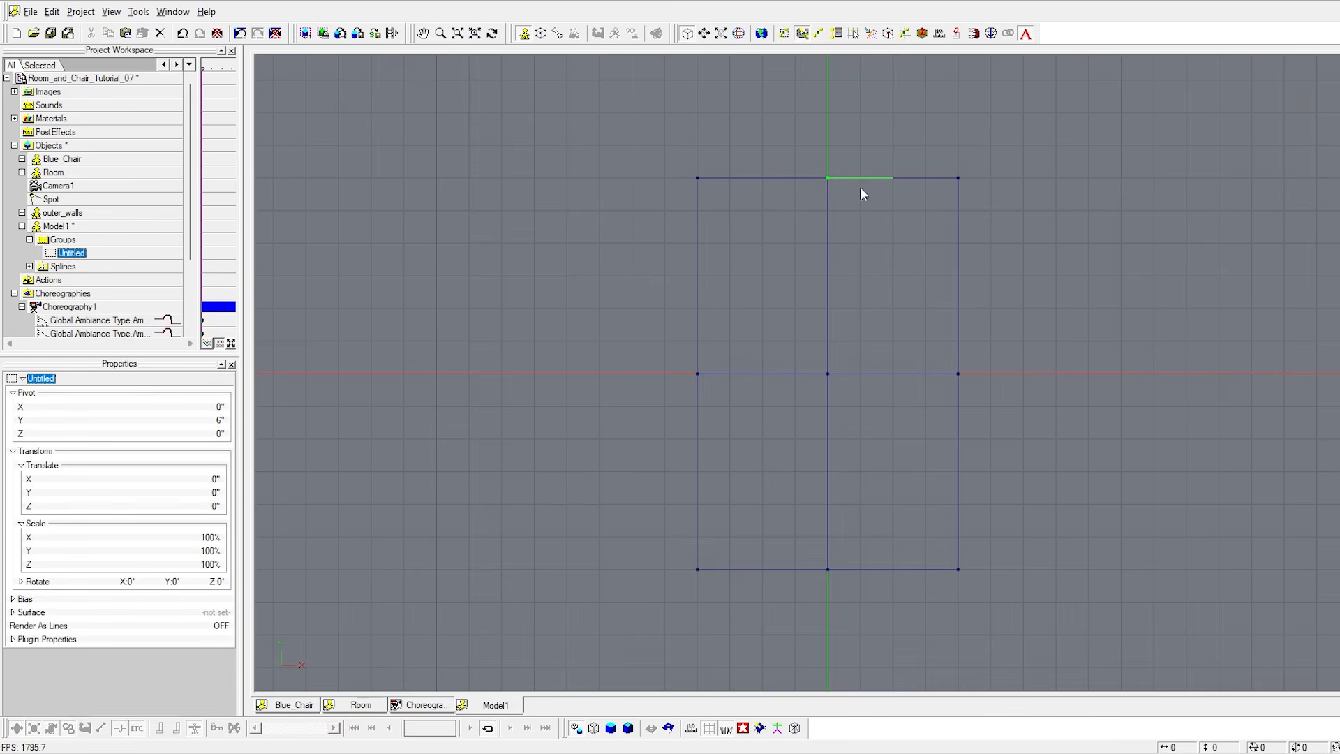
key(0)
key(t)
mouse_move(812, 256)
mouse_down()
mouse_move(850, 296)
mouse_move(915, 279)
mouse_move(846, 270)
mouse_up()
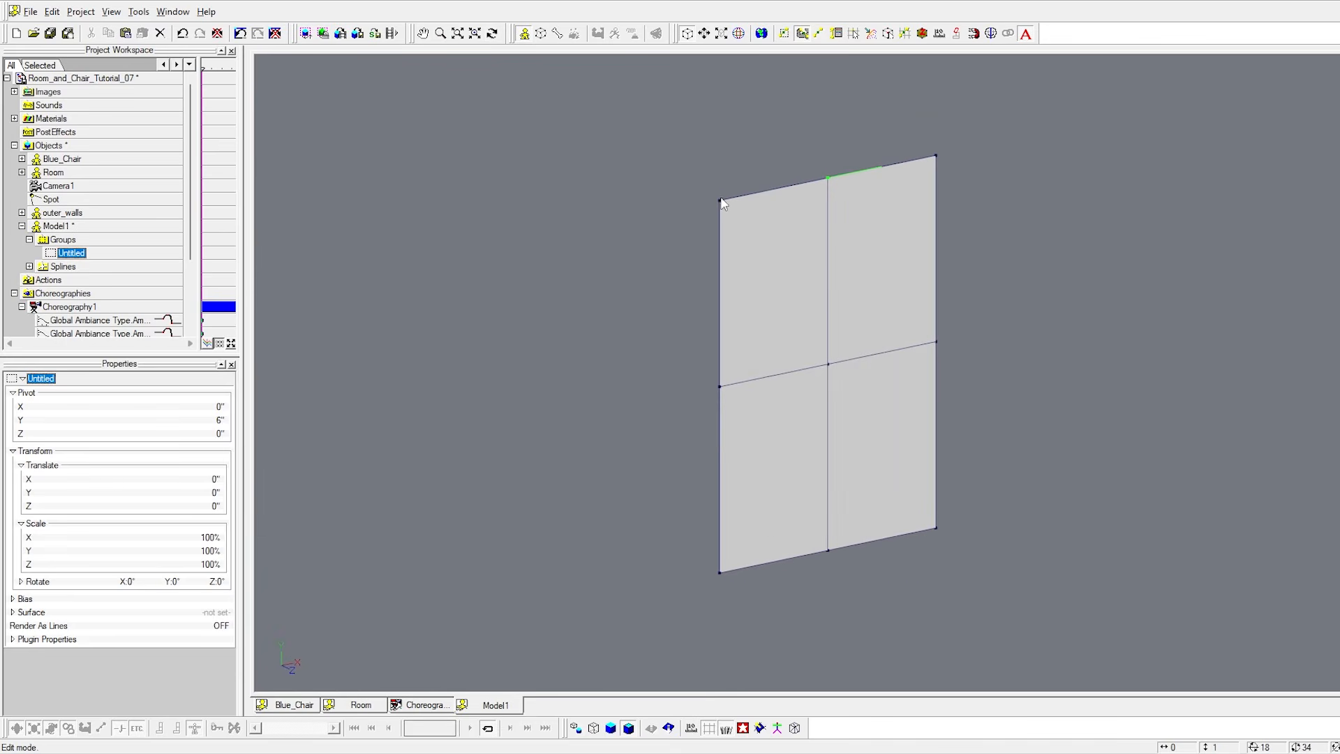
click(56, 225)
click(53, 227)
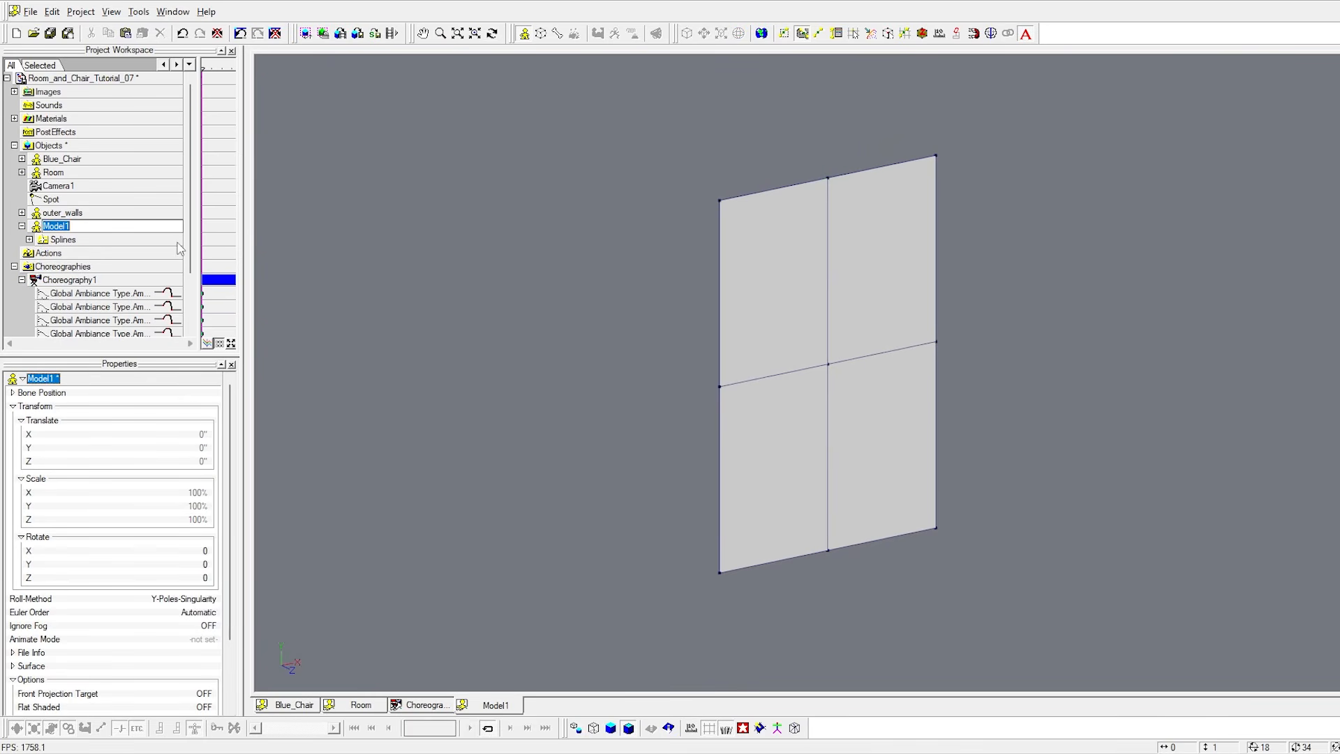
text(window)
key(Return)
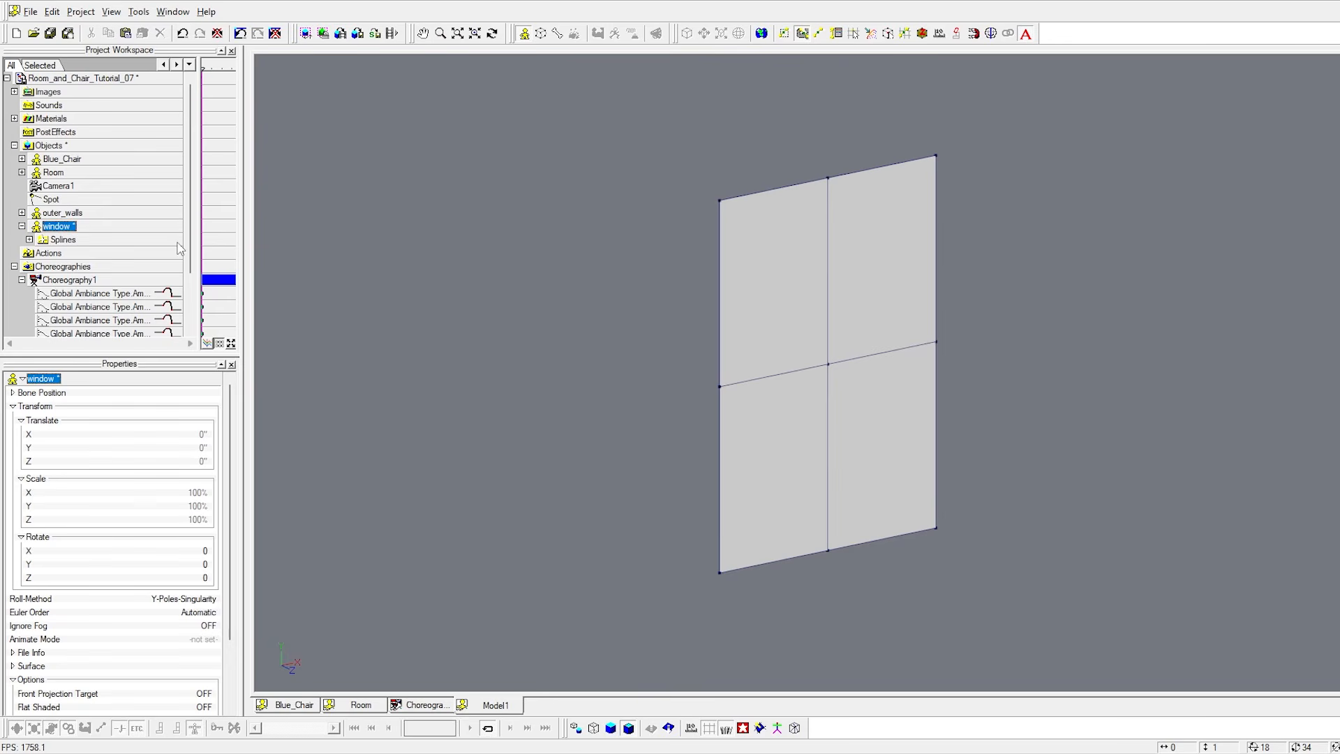
Create a new material with a white diffuse color and an ambiance intensity of 45%.
click(14, 119)
right_click(52, 120)
mouse_move(155, 129)
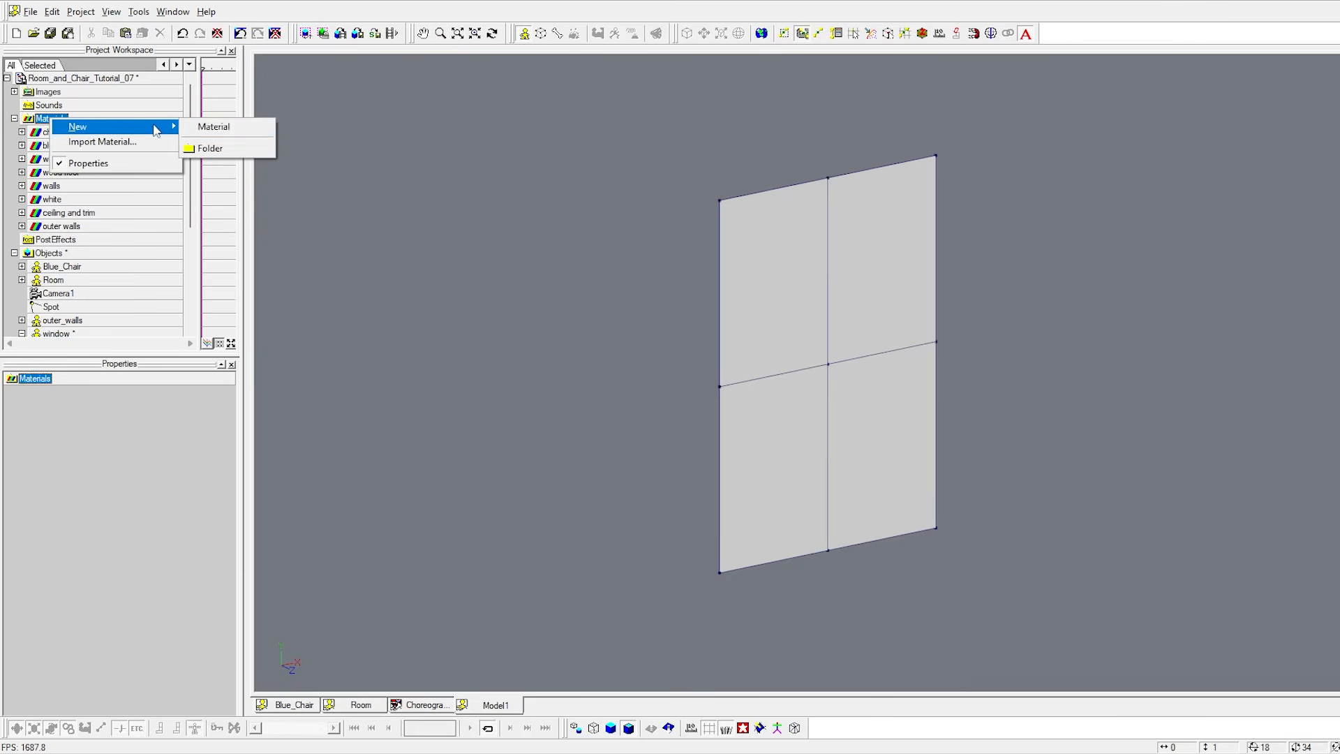
click(214, 126)
click(65, 253)
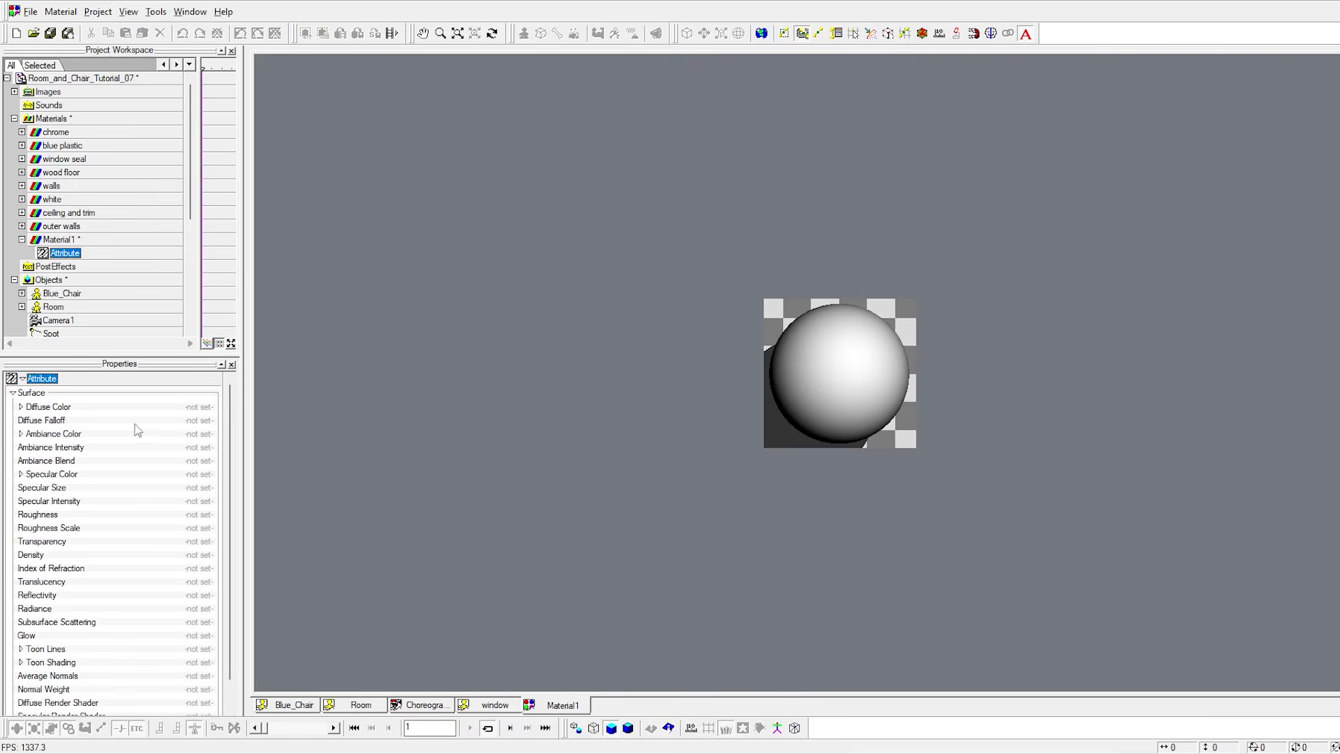
click(202, 407)
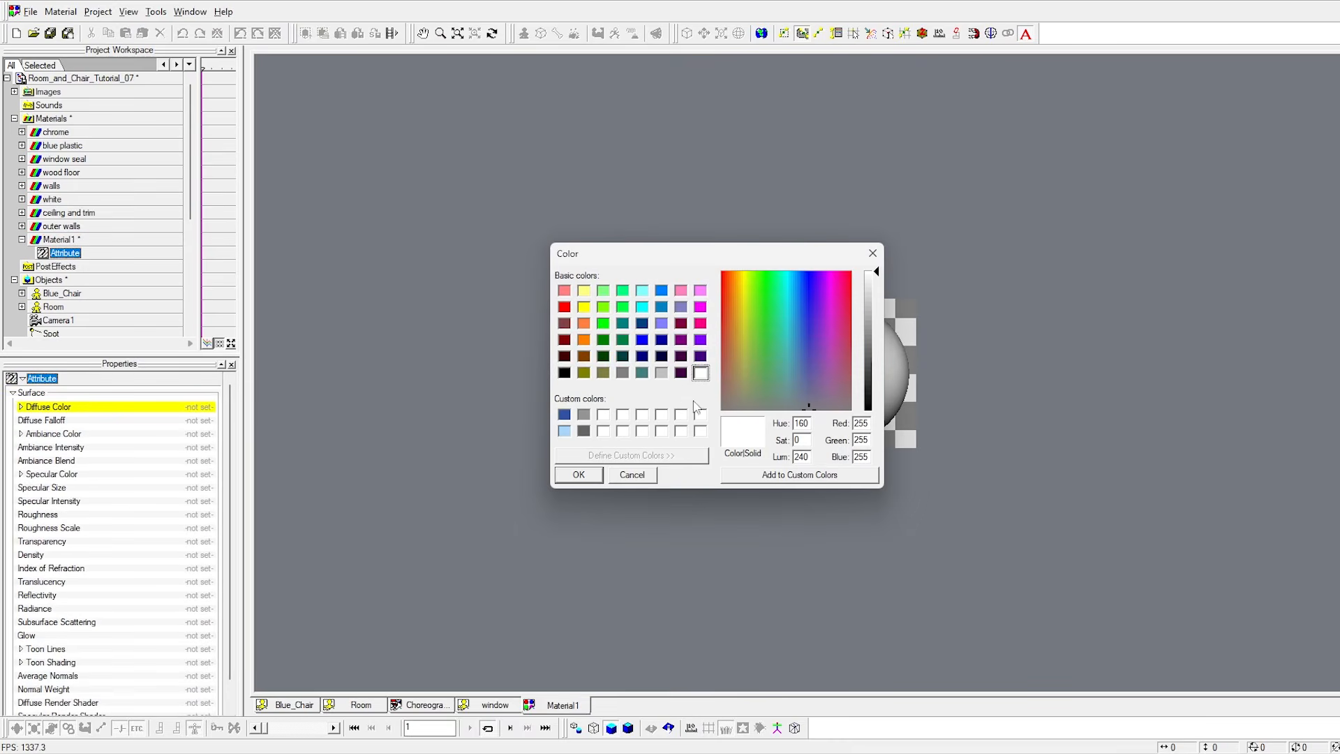
click(590, 475)
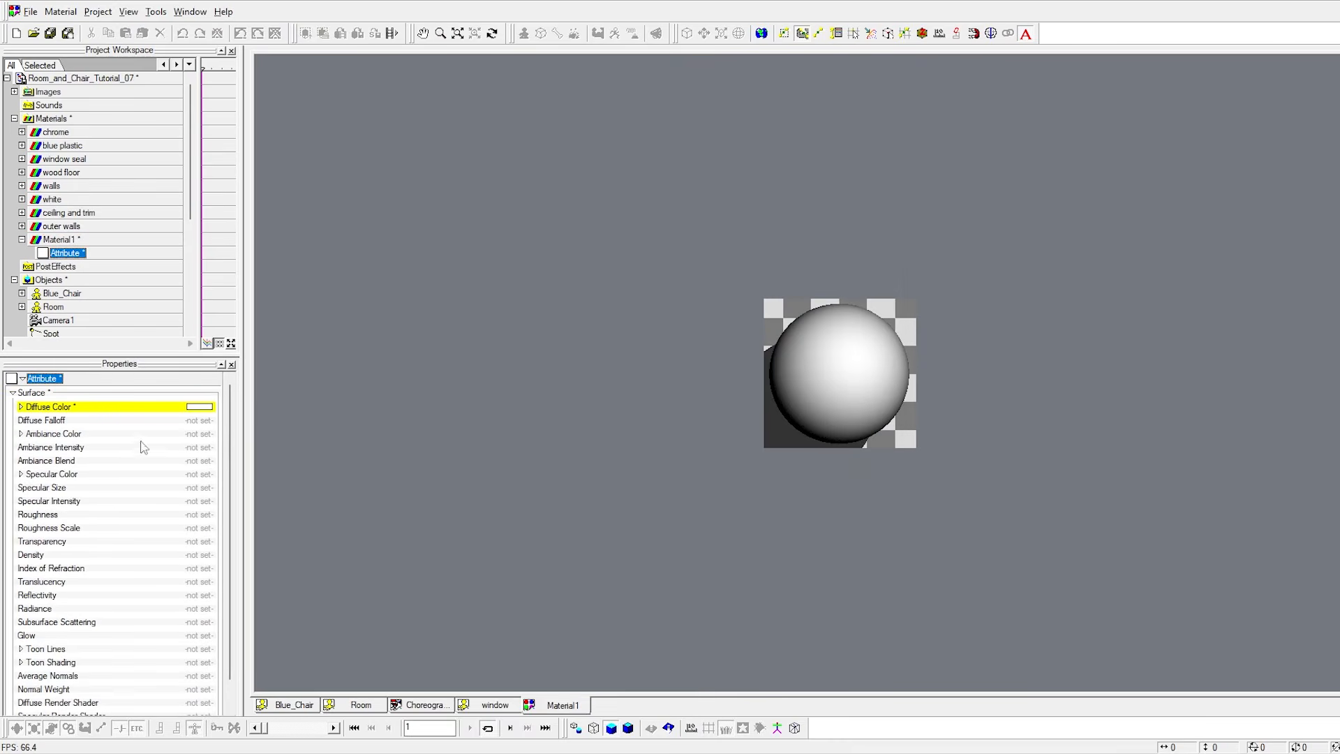
click(82, 447)
text(45)
key(Return)
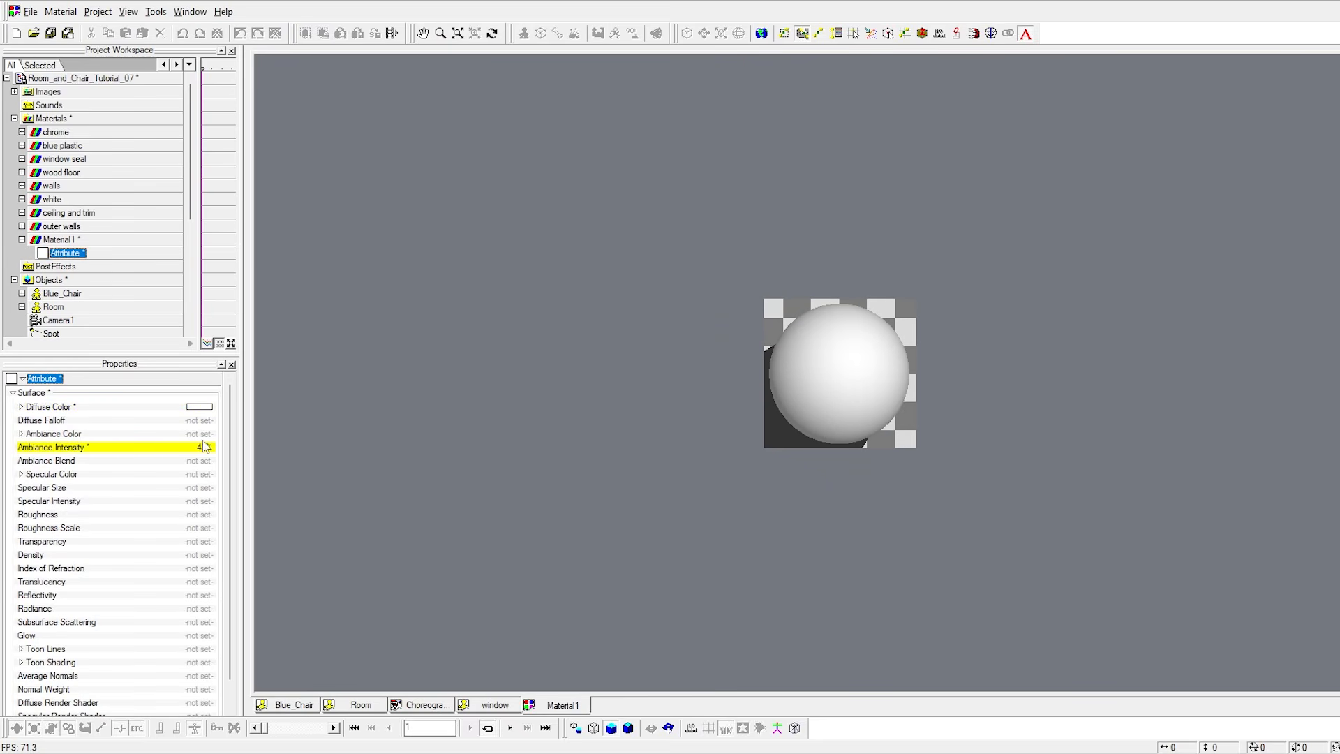
Rename the new material to "white glow", turn its Glow attribute on and close the material view.
click(63, 240)
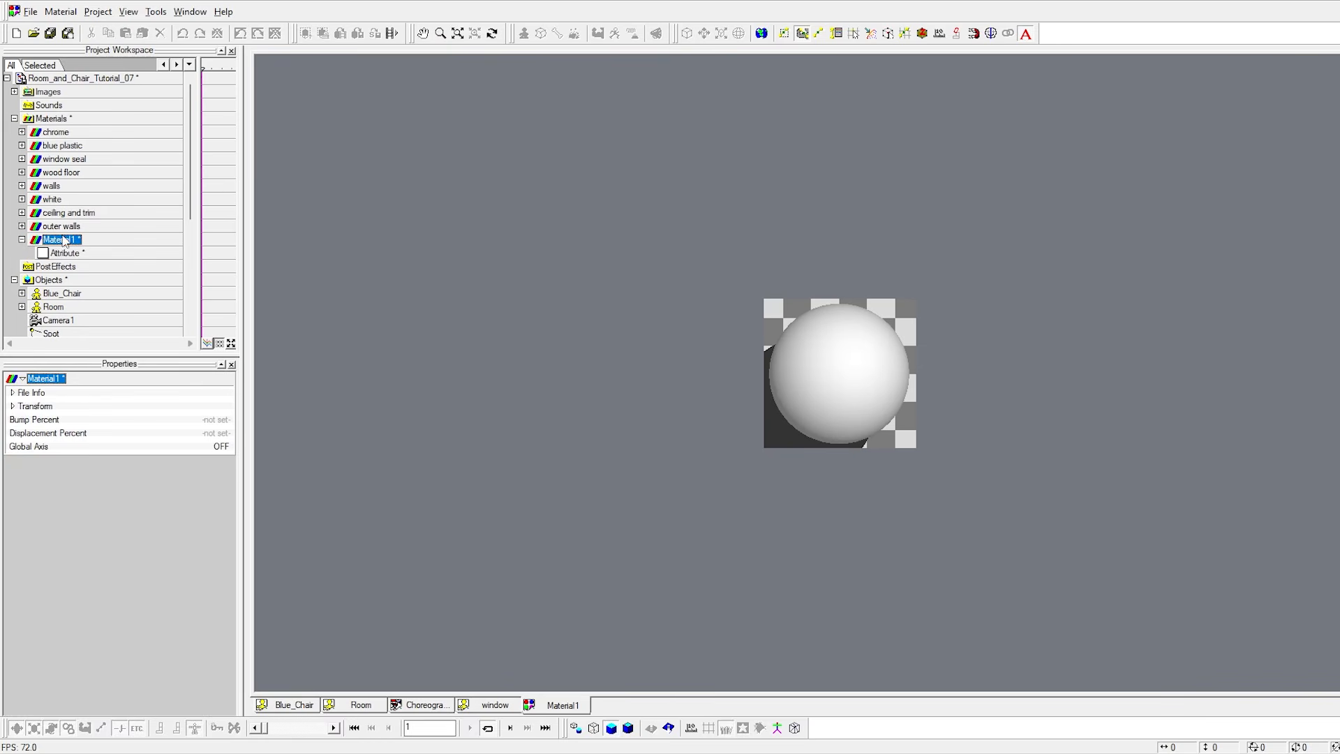
click(60, 241)
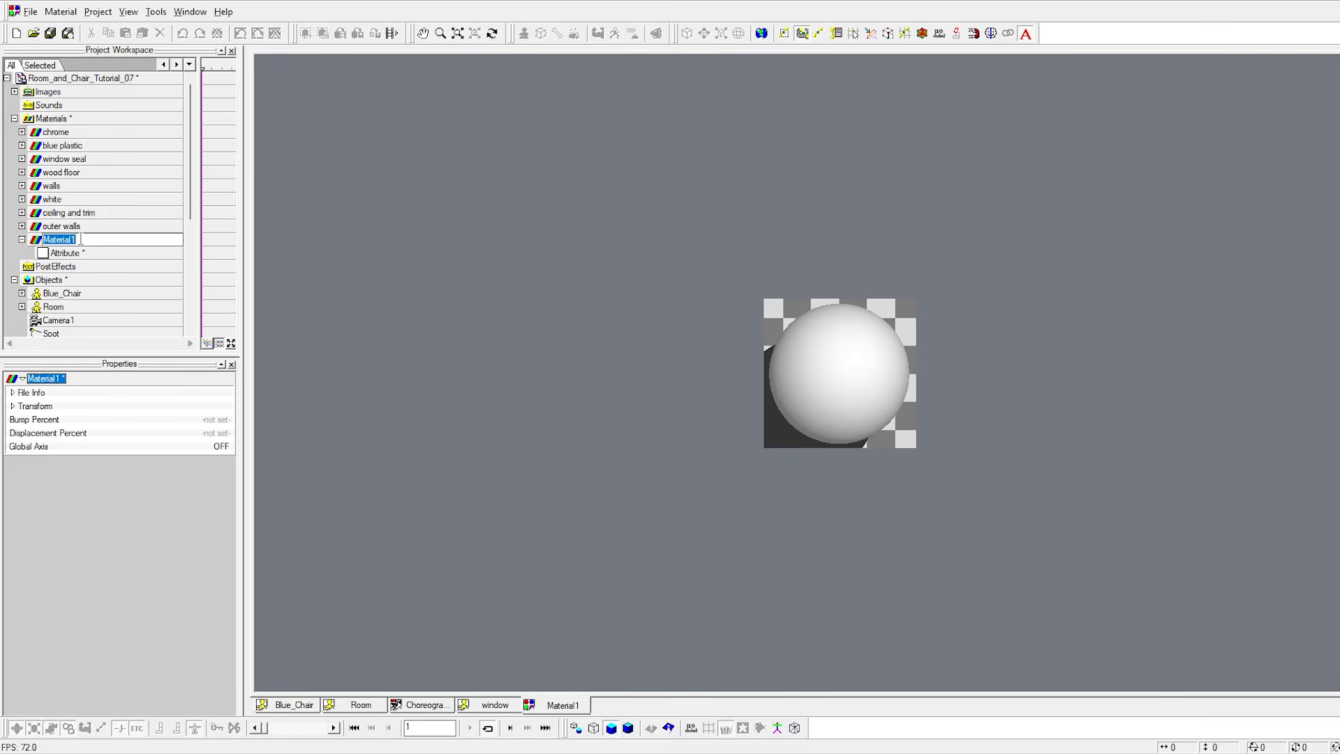
text(white glow)
key(Return)
click(67, 252)
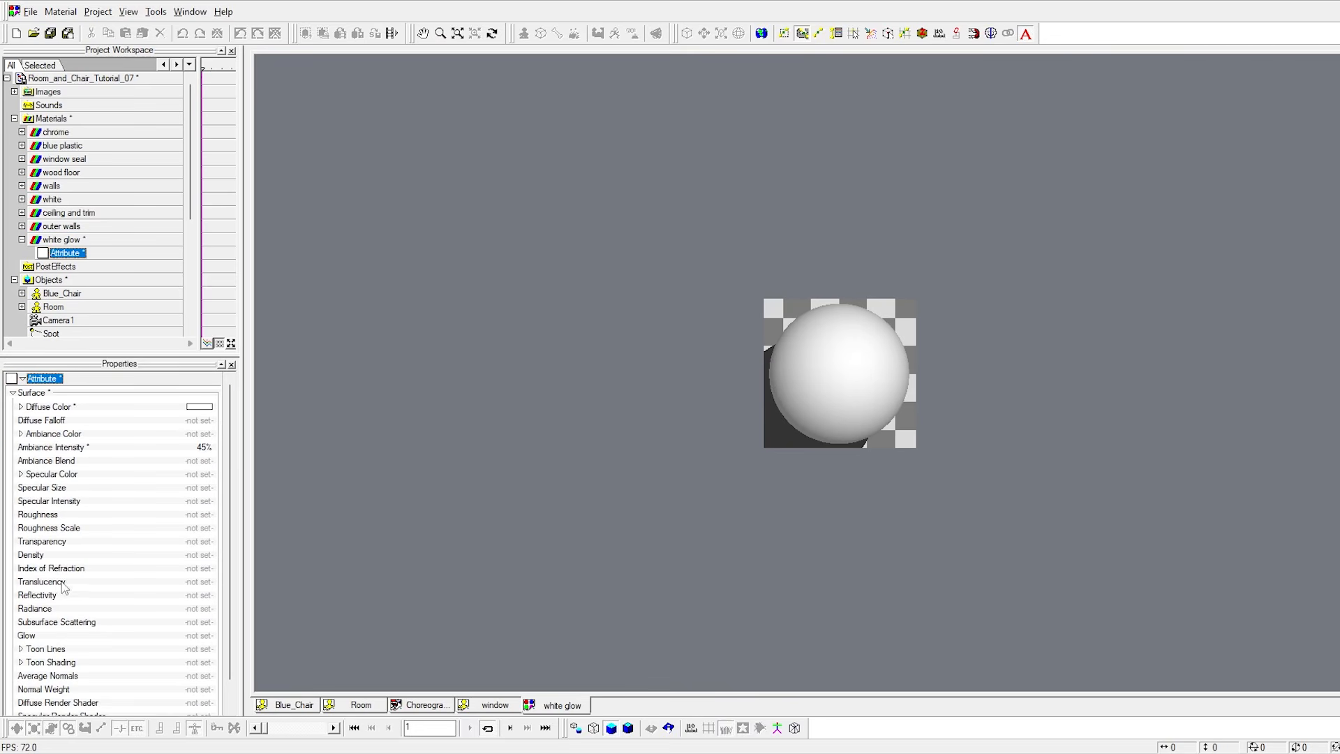
click(190, 636)
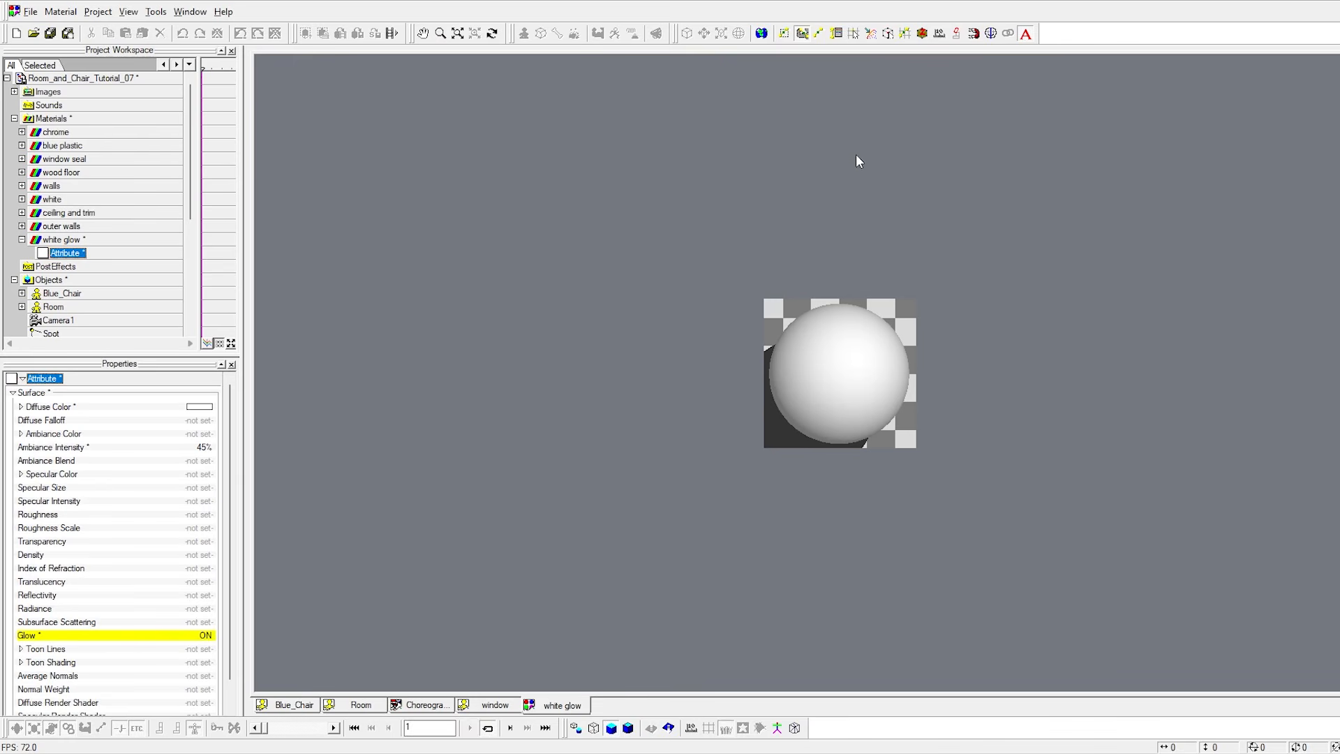
key(ctrl+F4)
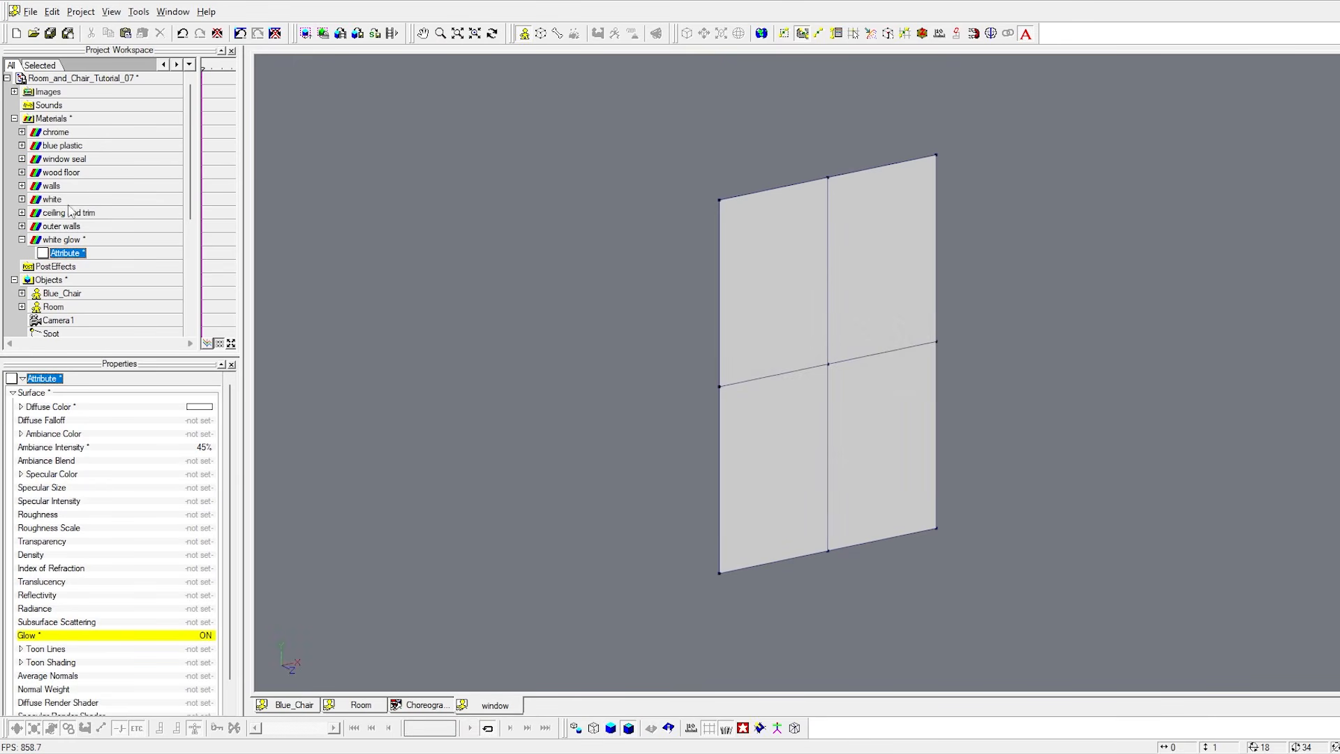
Apply the white glow material to the window model and add that model to Choreography1.
click(23, 240)
scroll(70, 246, down, 2)
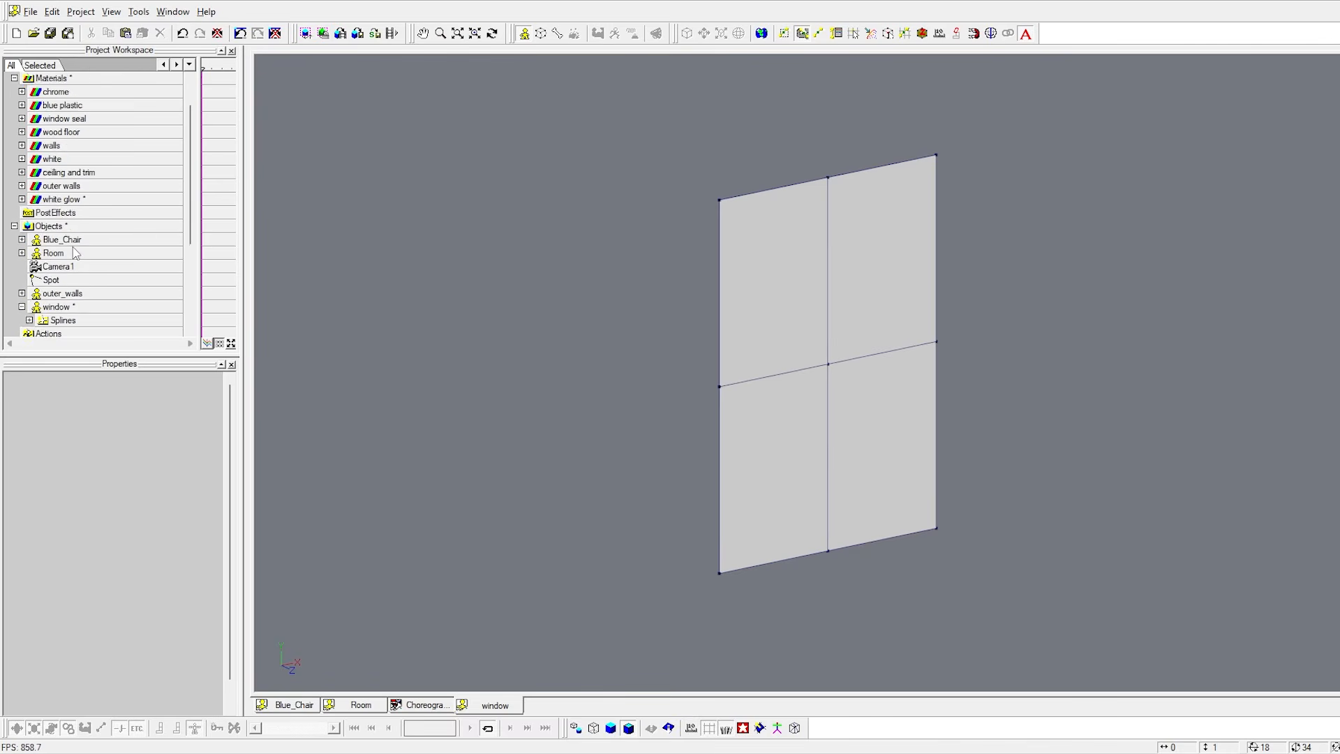
drag(61, 162, 70, 307)
click(21, 266)
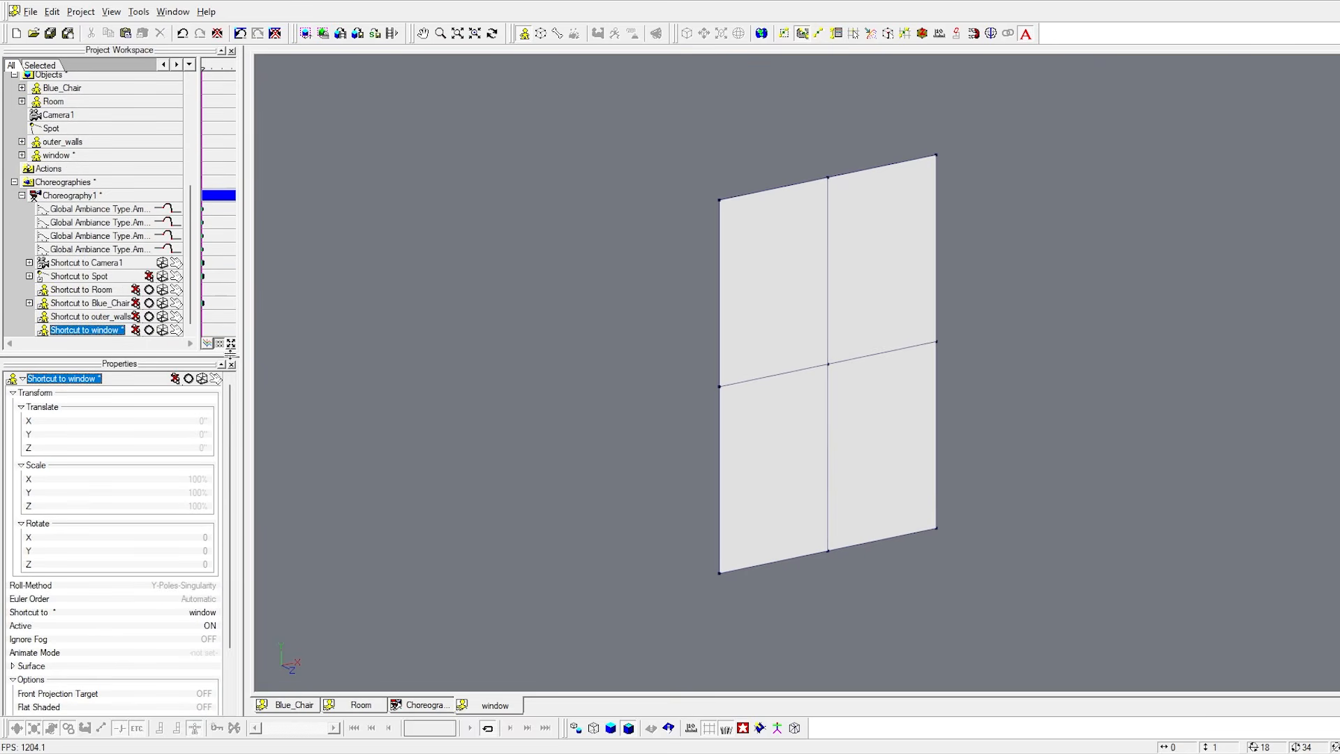
Move the window panel in the choreography to Y 81.89" and Z -92.126", and scale it to 428.171% in X and Y.
click(425, 707)
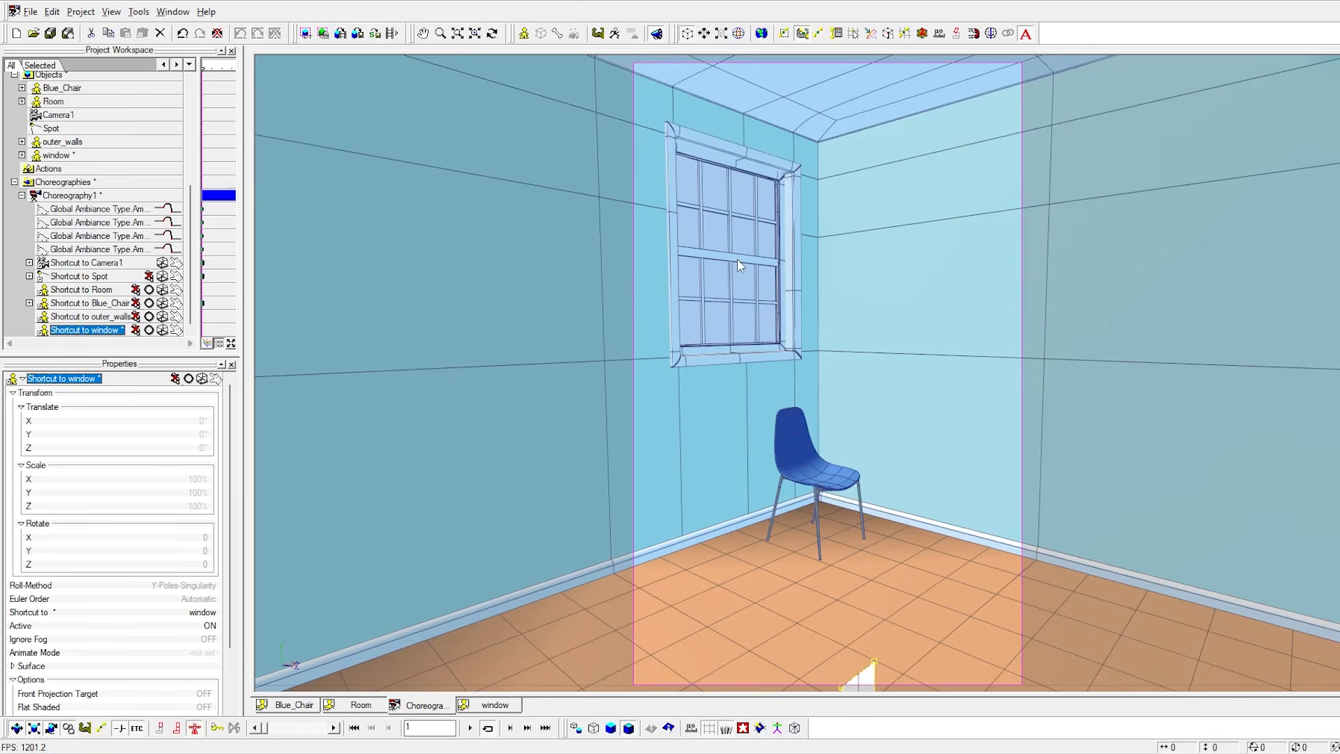
key(5)
key(0)
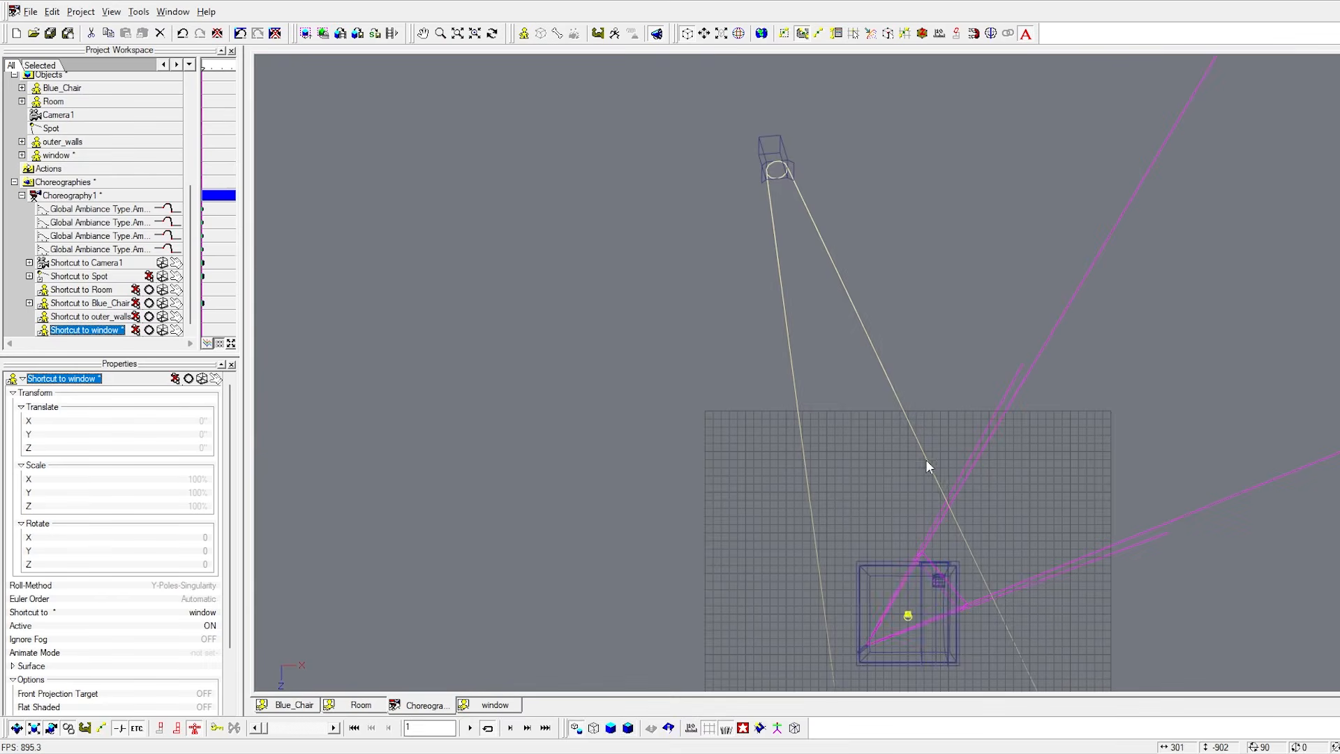
key(m)
drag(912, 608, 843, 442)
scroll(824, 399, up, 1)
scroll(824, 407, up, 5)
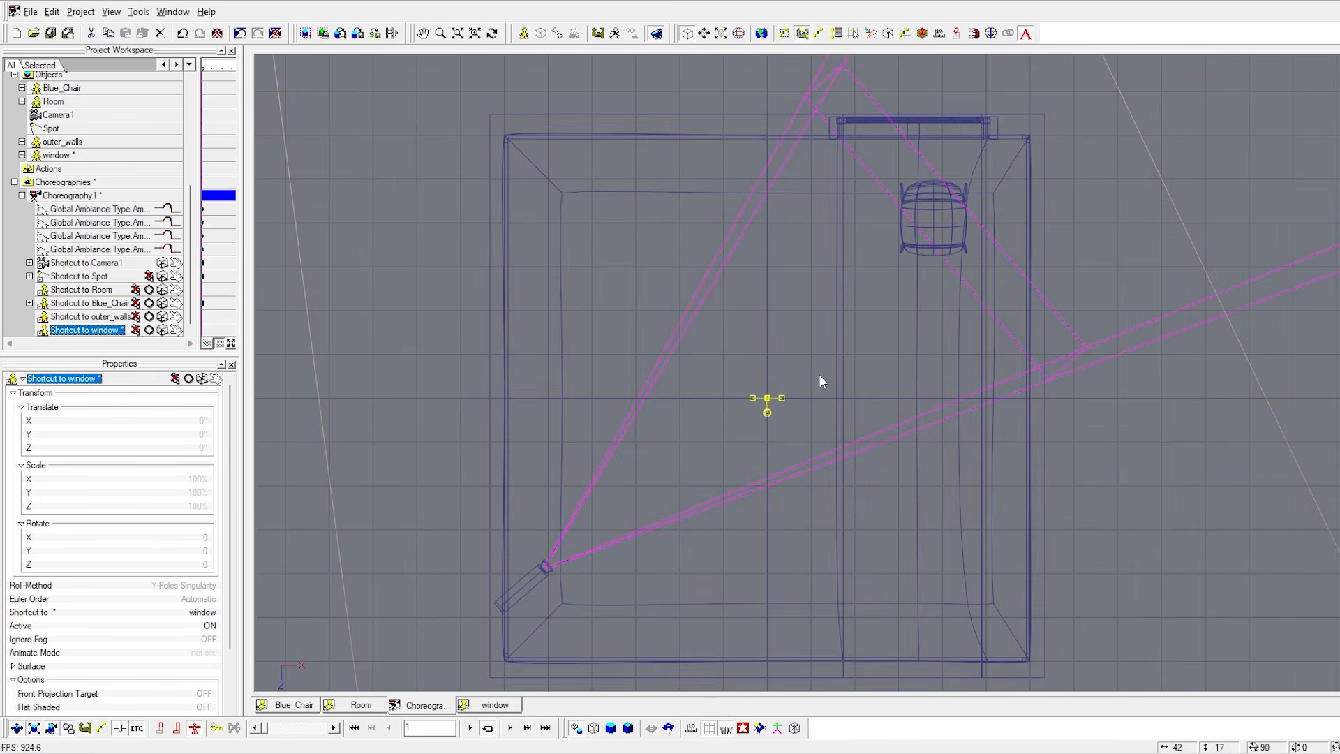
key(4)
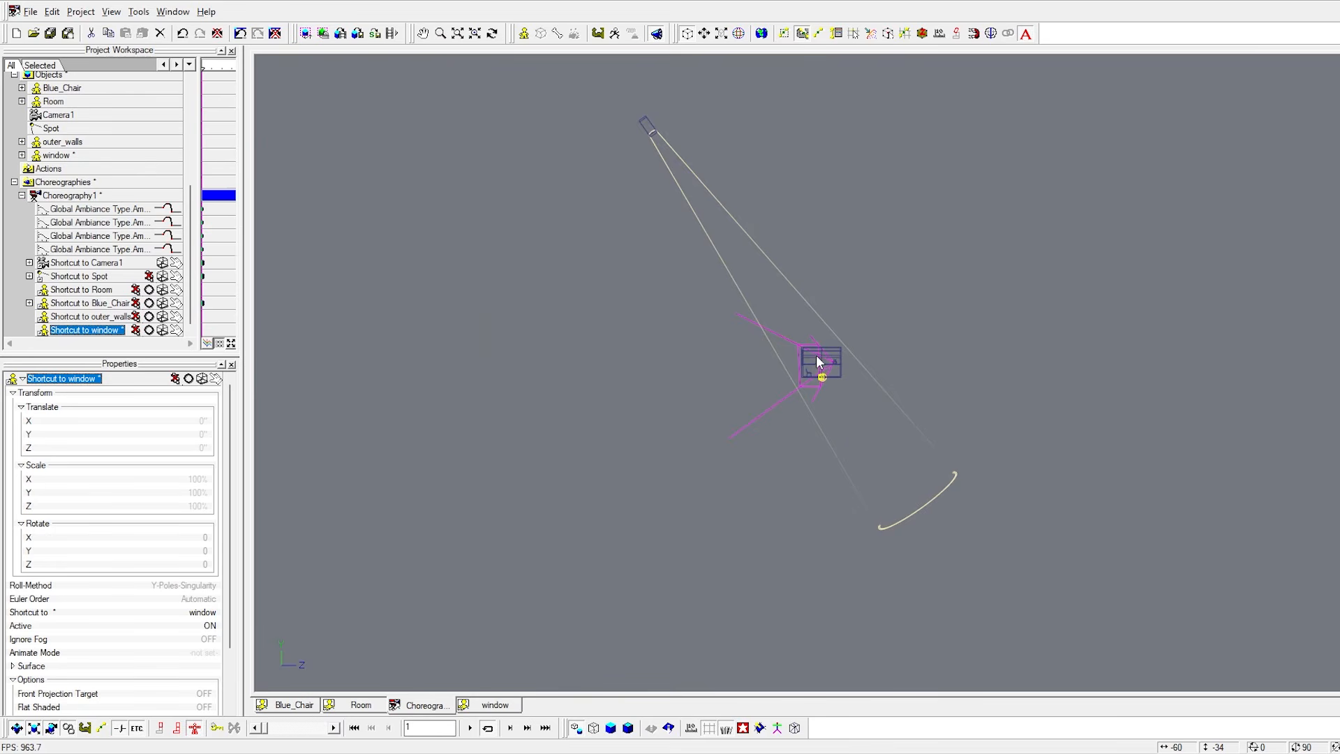
scroll(857, 396, up, 7)
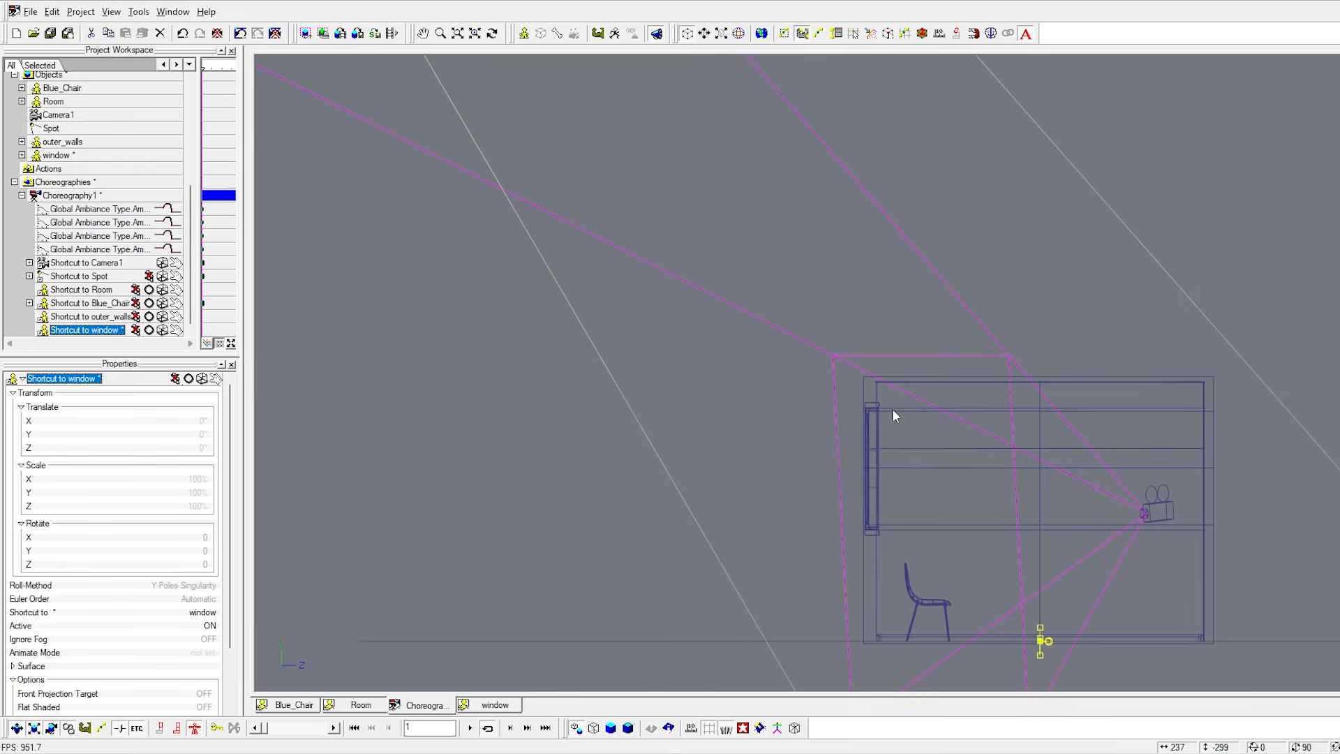
drag(198, 449, 29, 448)
drag(204, 434, 349, 434)
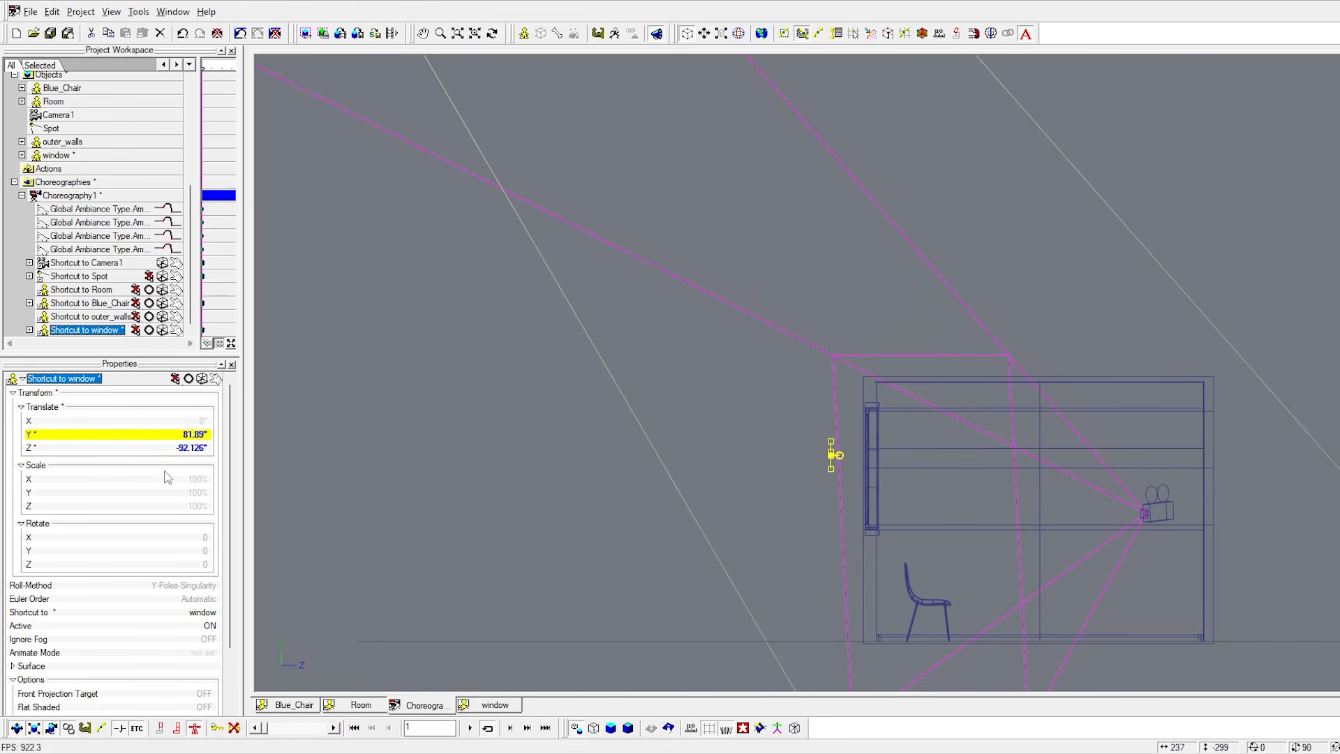
drag(832, 455, 836, 396)
Shift the window panel behind the room's window opening, to X 59.449" and Z -104.331".
key(KP_5)
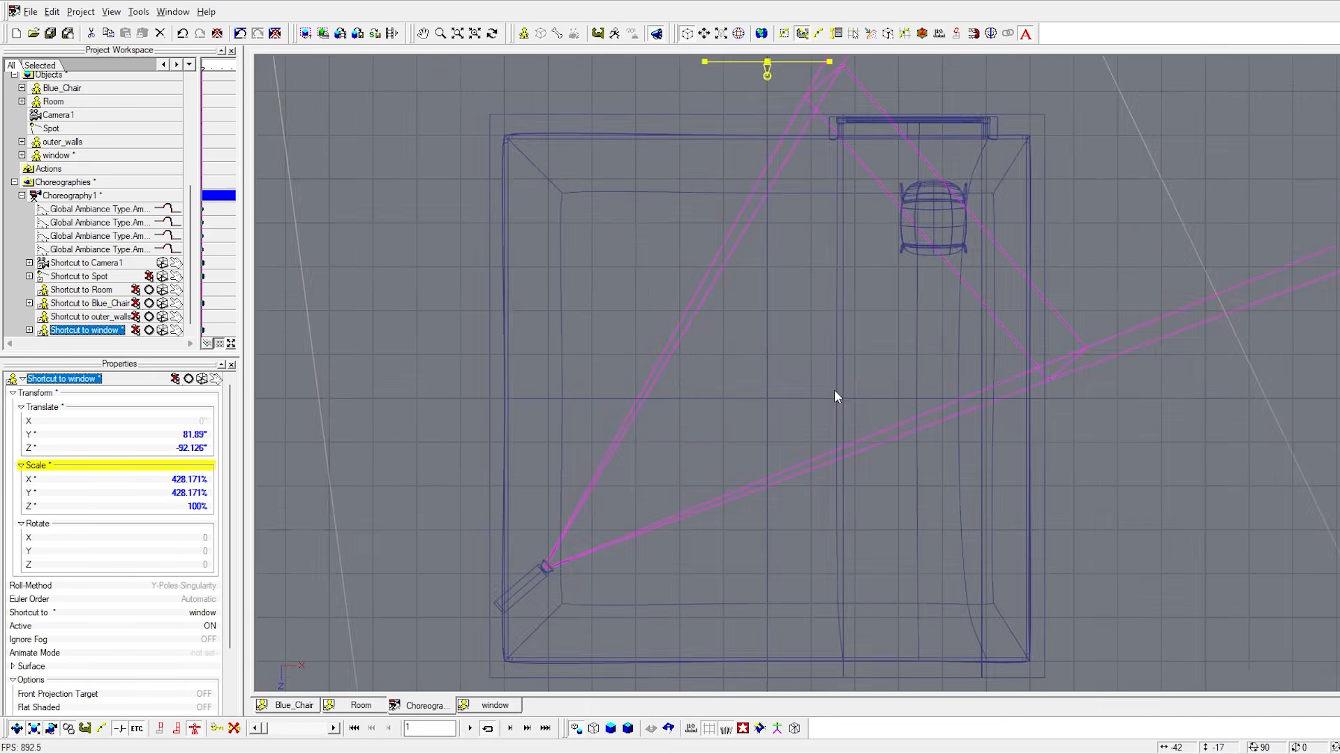
scroll(824, 363, down, 3)
key(z)
right_drag(779, 218, 1060, 389)
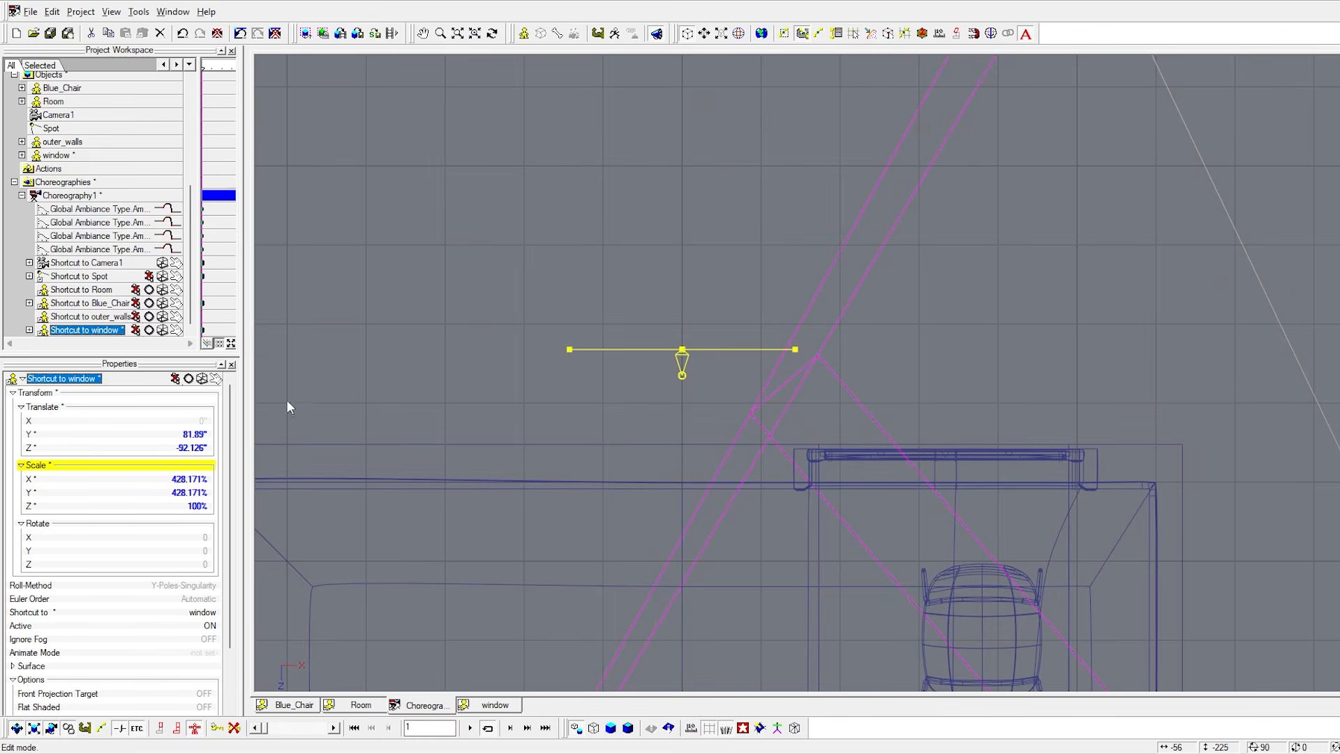
drag(200, 422, 305, 422)
drag(203, 447, 181, 448)
key(shift+z)
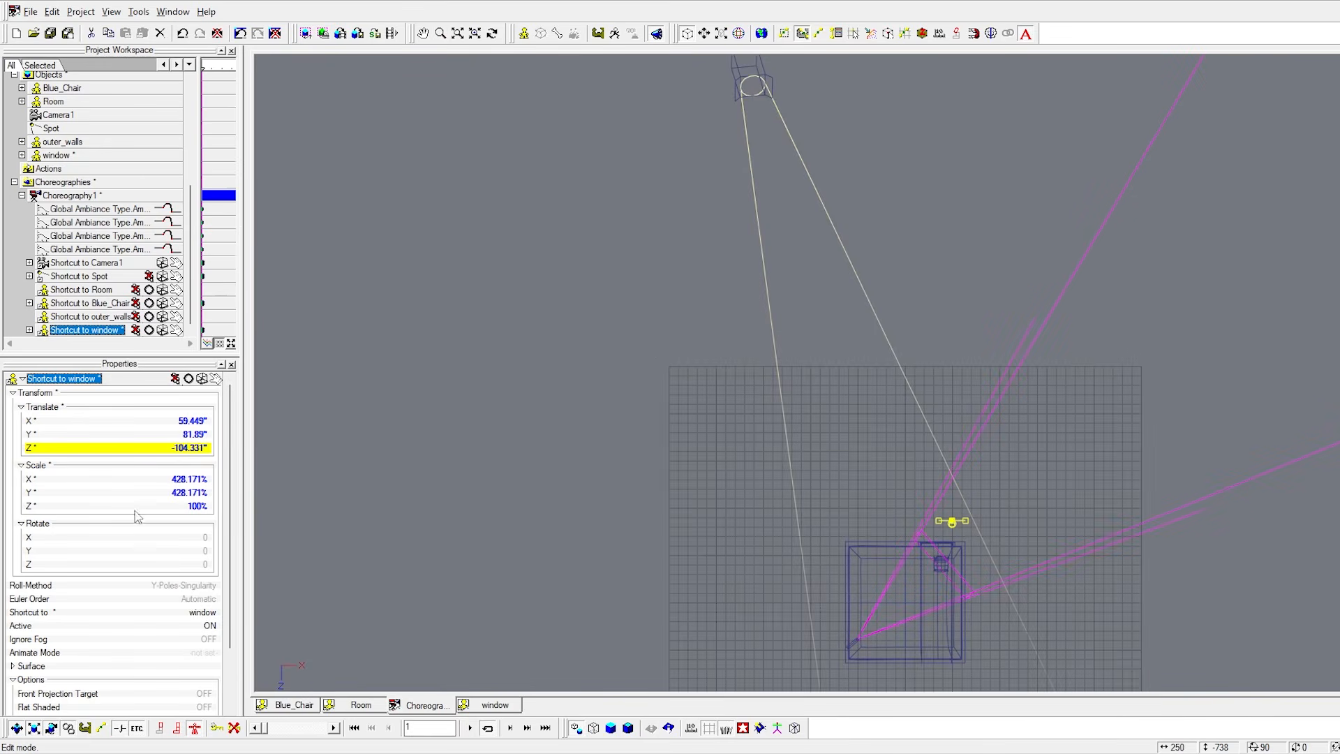
Turn off Cast Shadows, Receive Shadows and Cast Occlusion for the window panel in the choreography.
scroll(234, 501, down, 3)
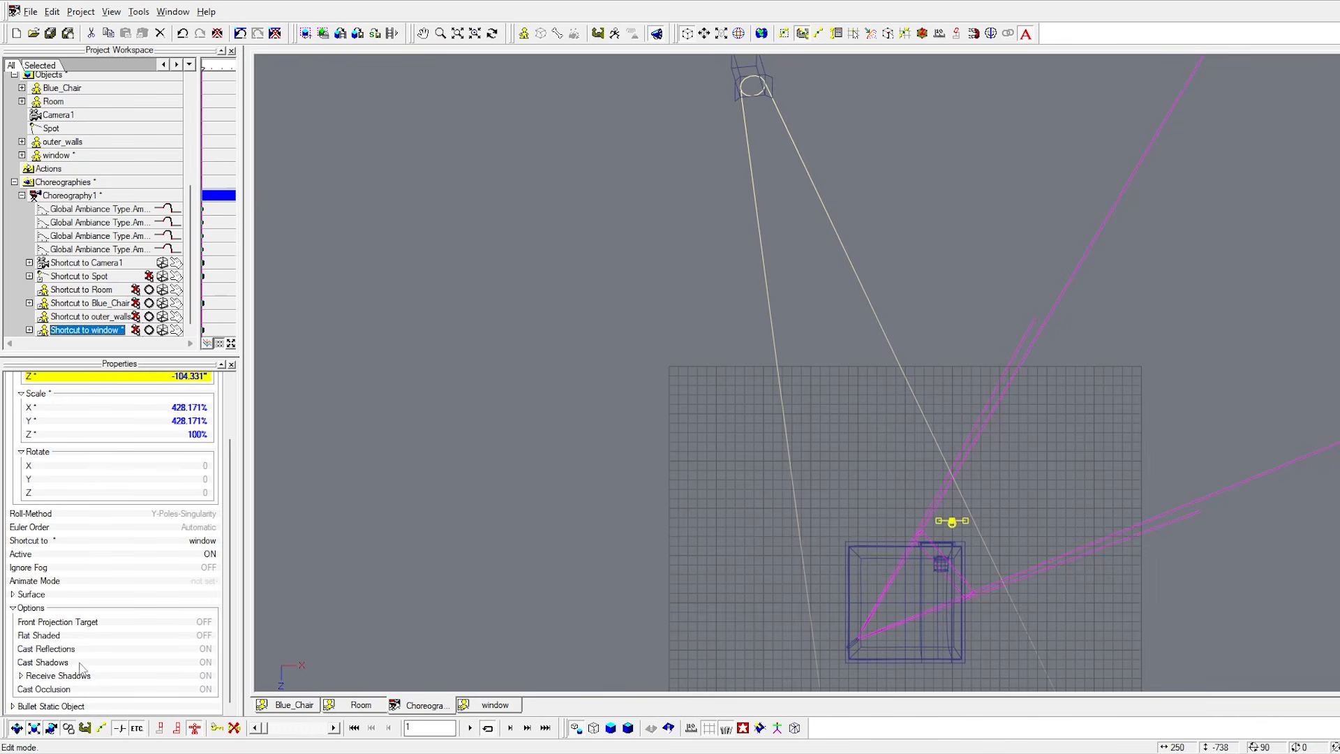
click(206, 663)
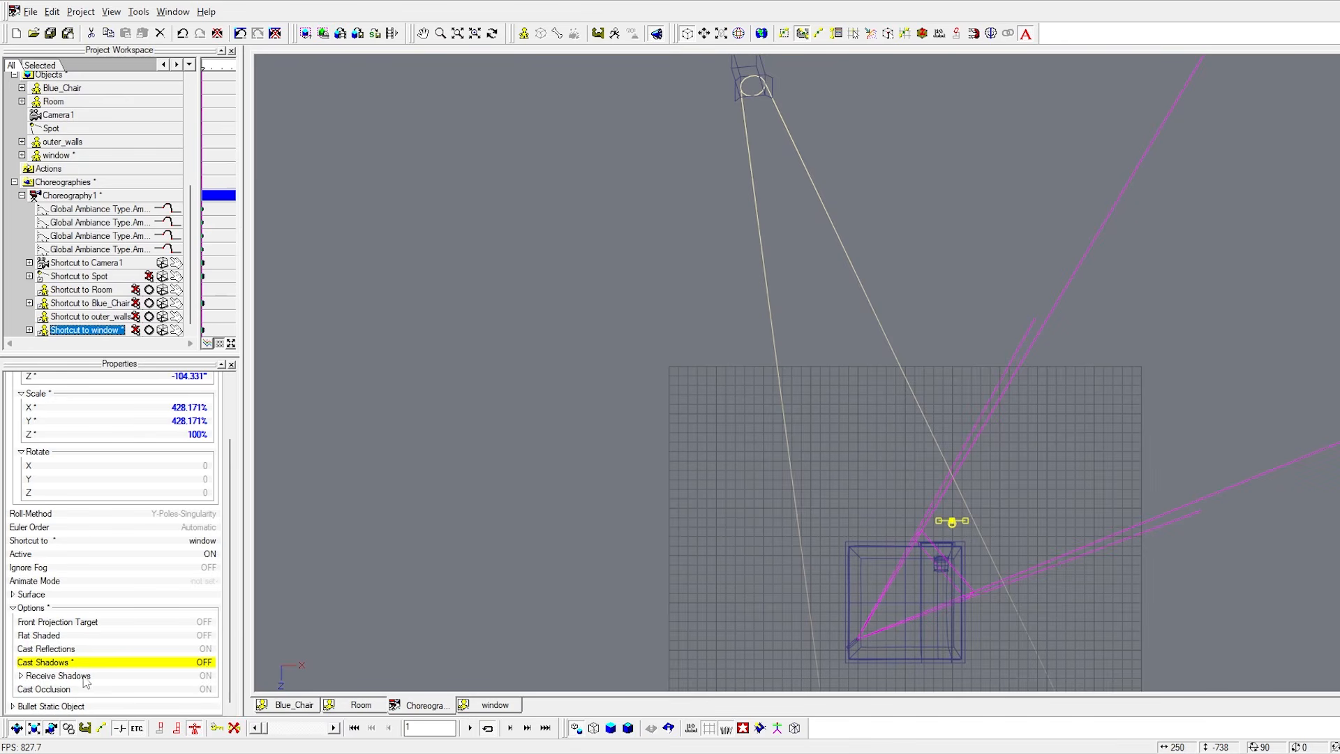
click(207, 676)
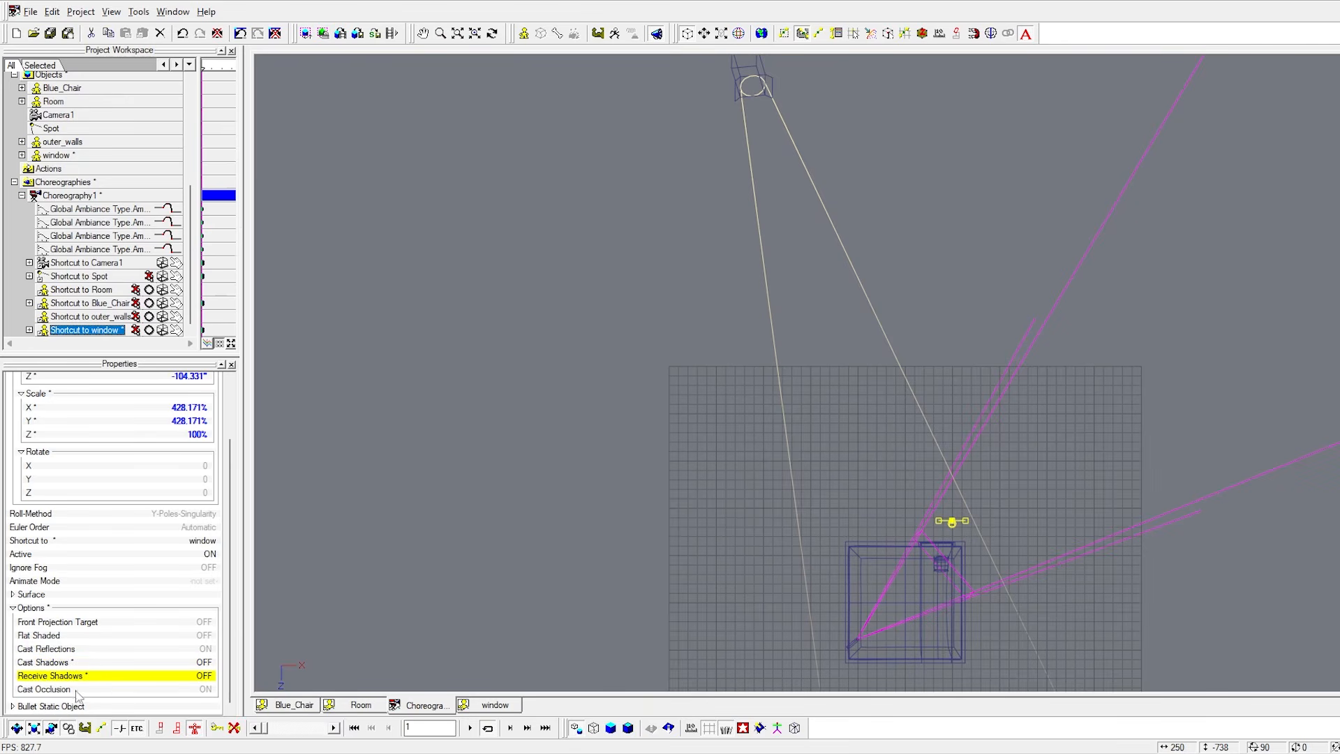
click(205, 690)
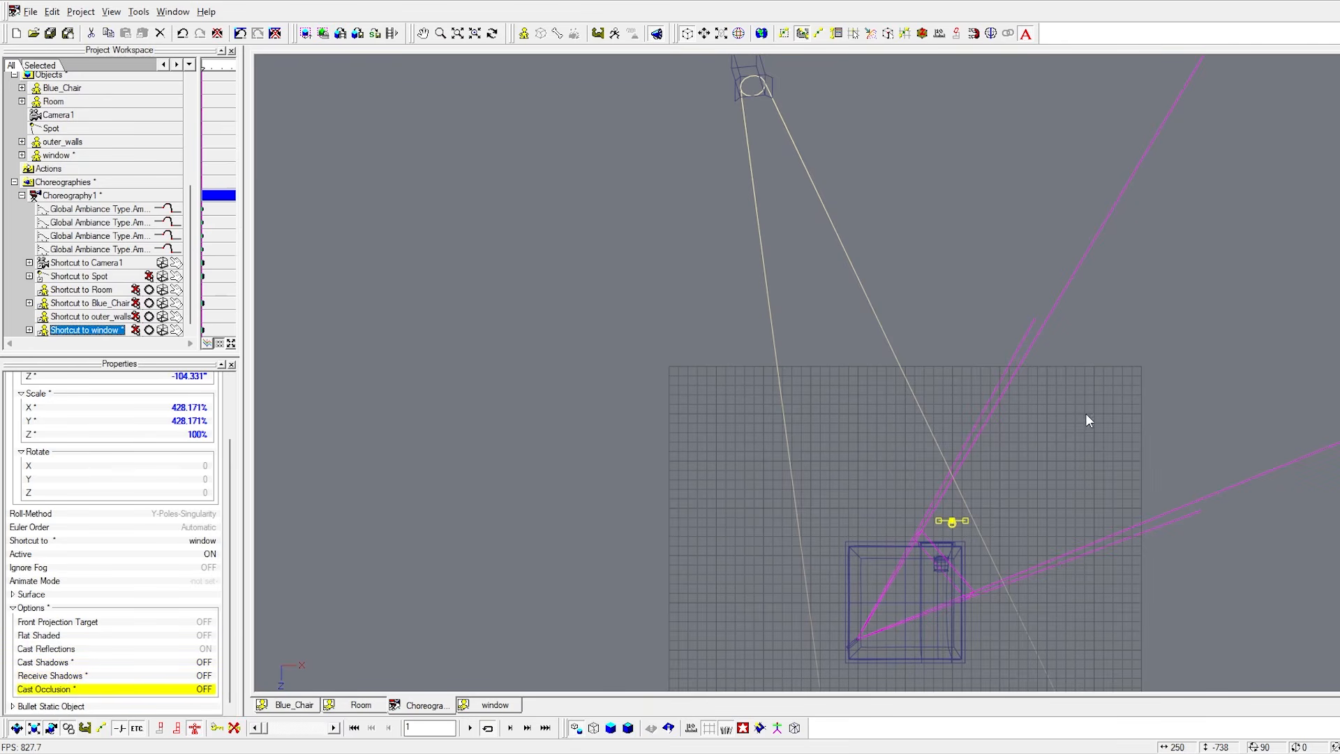
Check the window panel in the shaded camera view and move it sideways to X 63.78".
key(0)
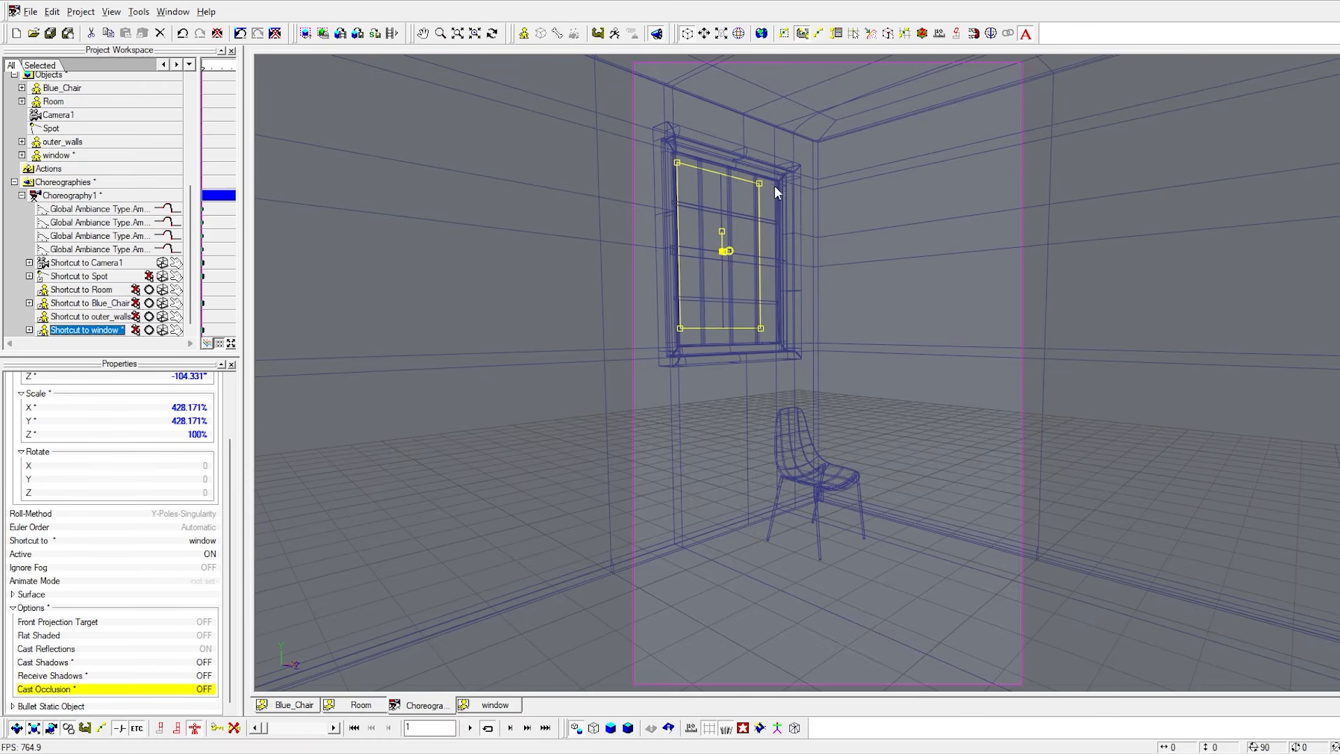
key(9)
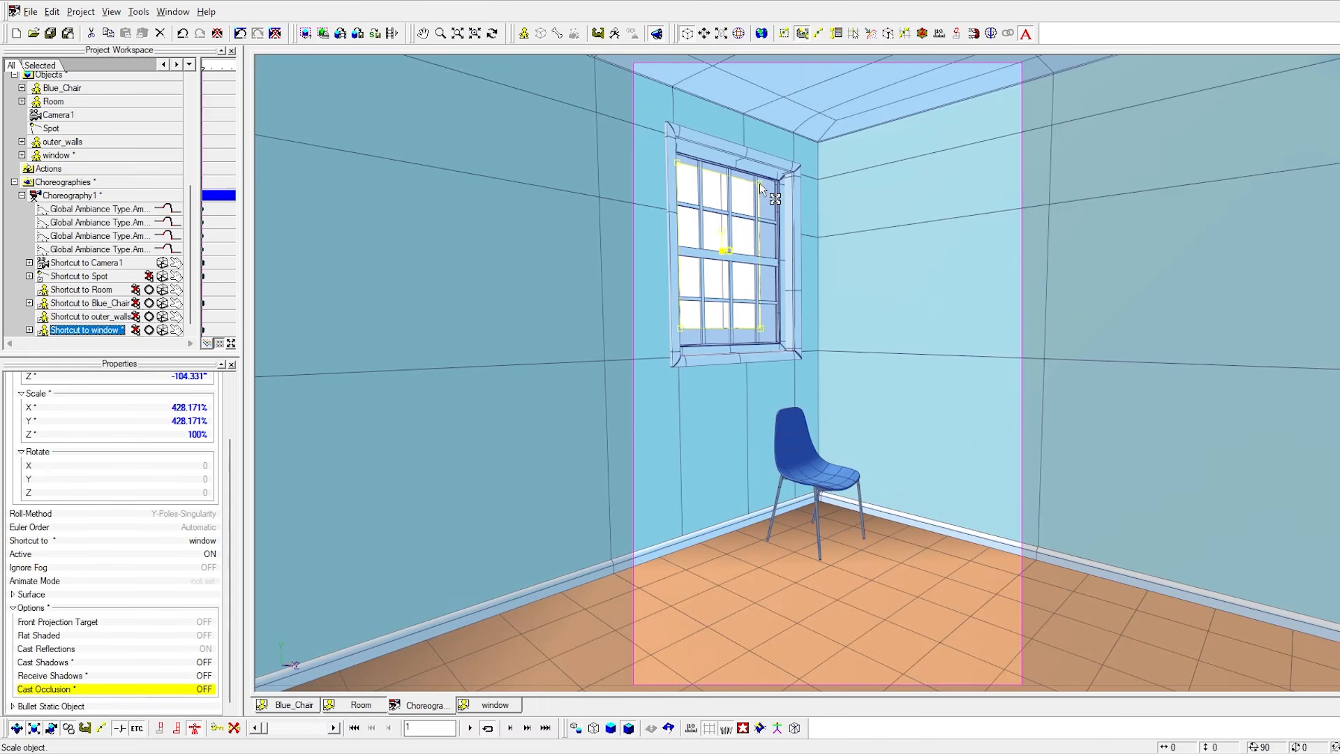
drag(231, 439, 198, 420)
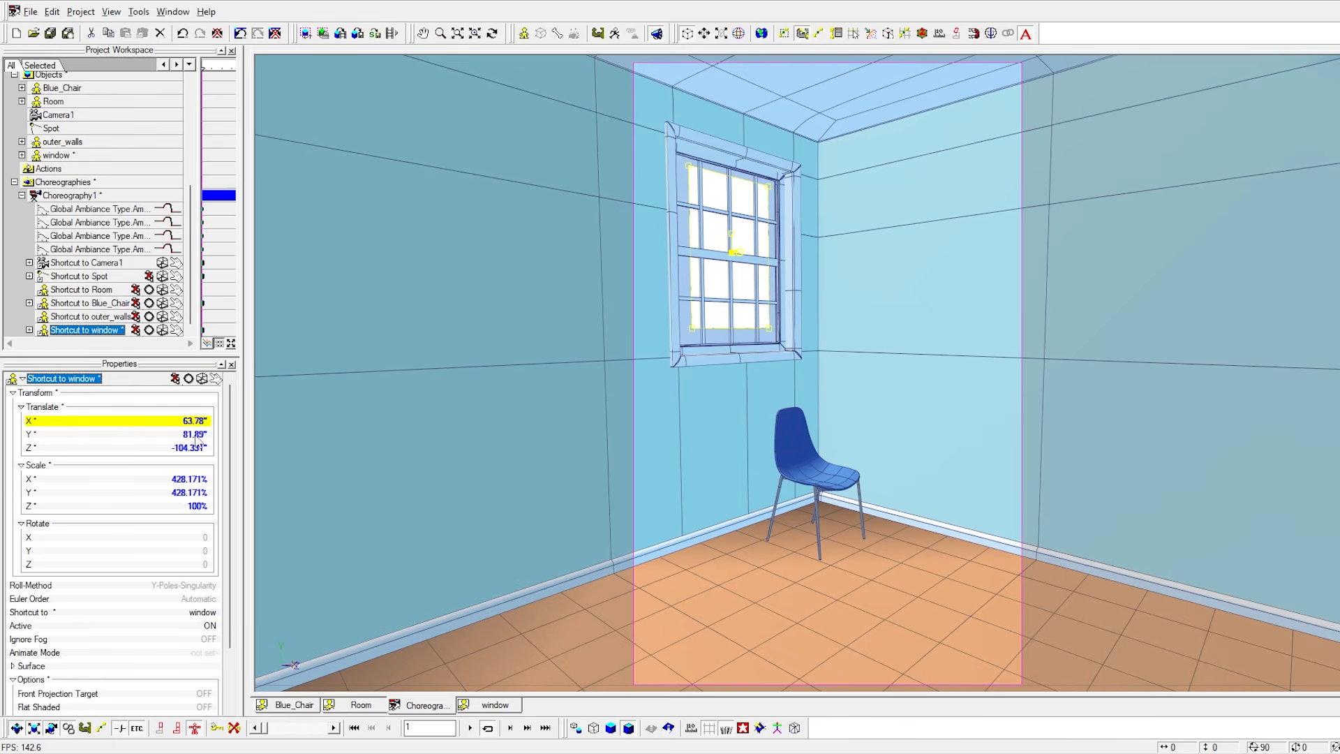
Enlarge the window panel to 738.17% in X and 716.171% in Y, lower it to Y 79.921", and check its placement from above.
mouse_move(190, 479)
mouse_down()
mouse_move(234, 479)
mouse_move(211, 492)
mouse_up()
drag(192, 433, 192, 434)
drag(190, 479, 241, 493)
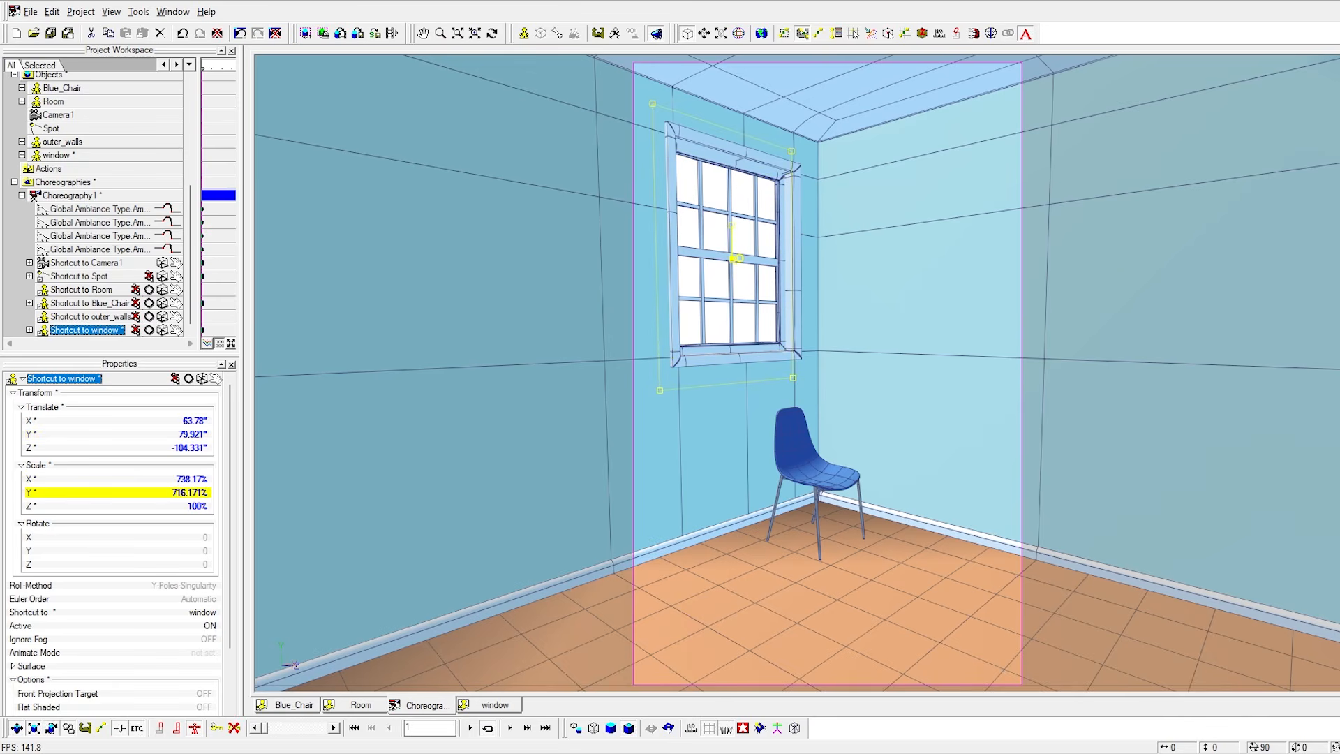
key(KP_5)
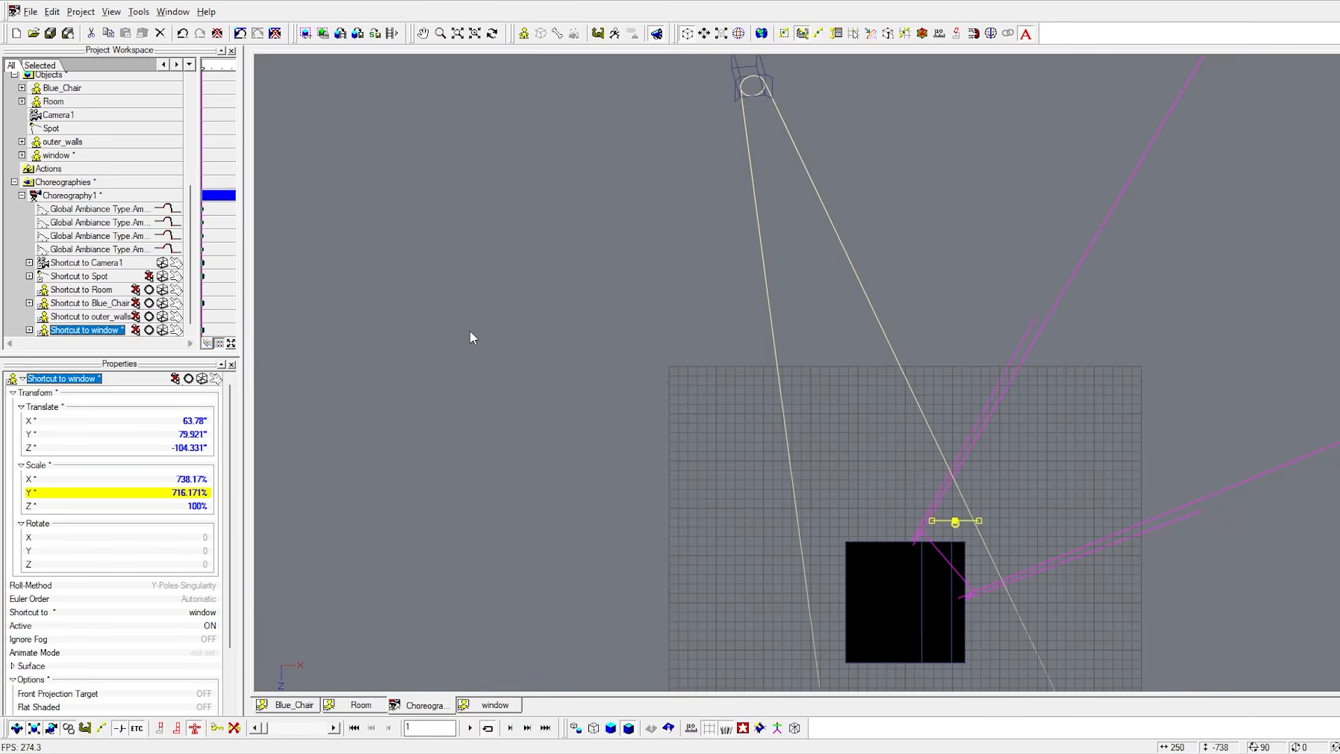
key(0)
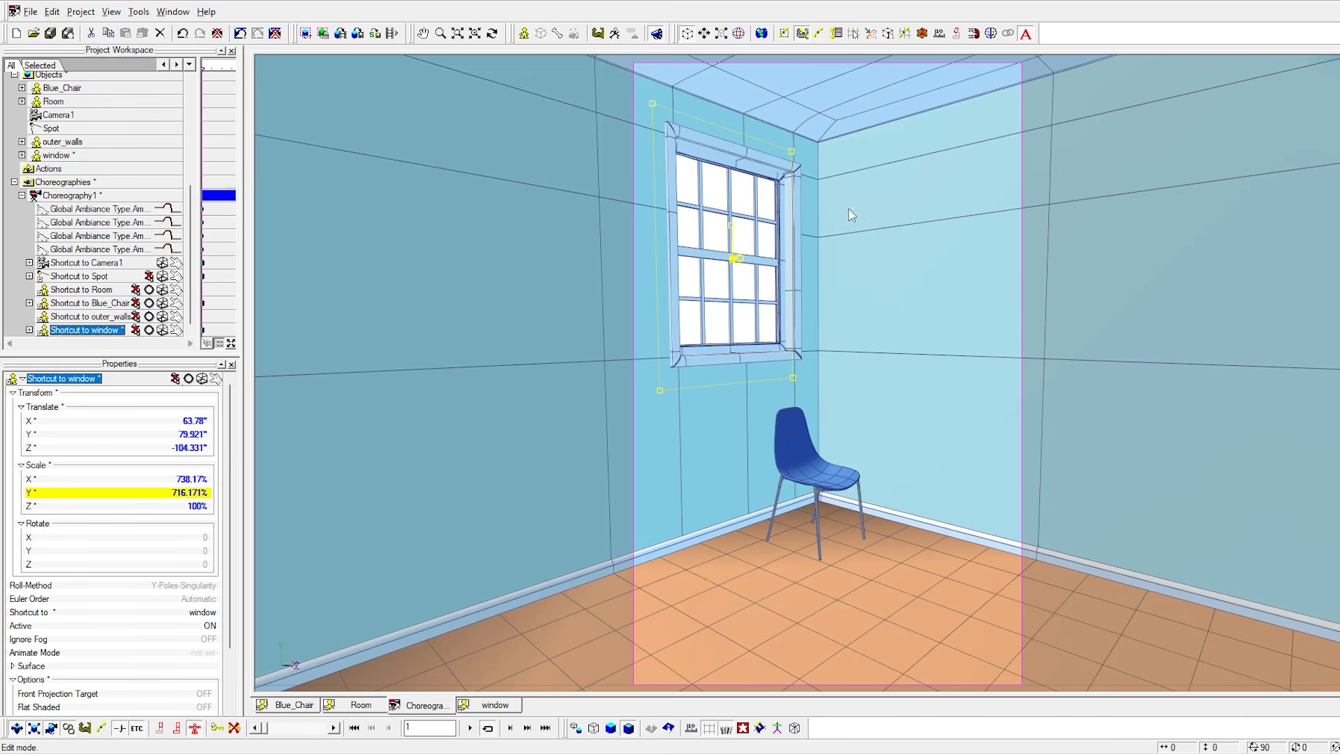
Set the choreography's Glow Intensity to 100% and test-render the area around the window.
click(68, 195)
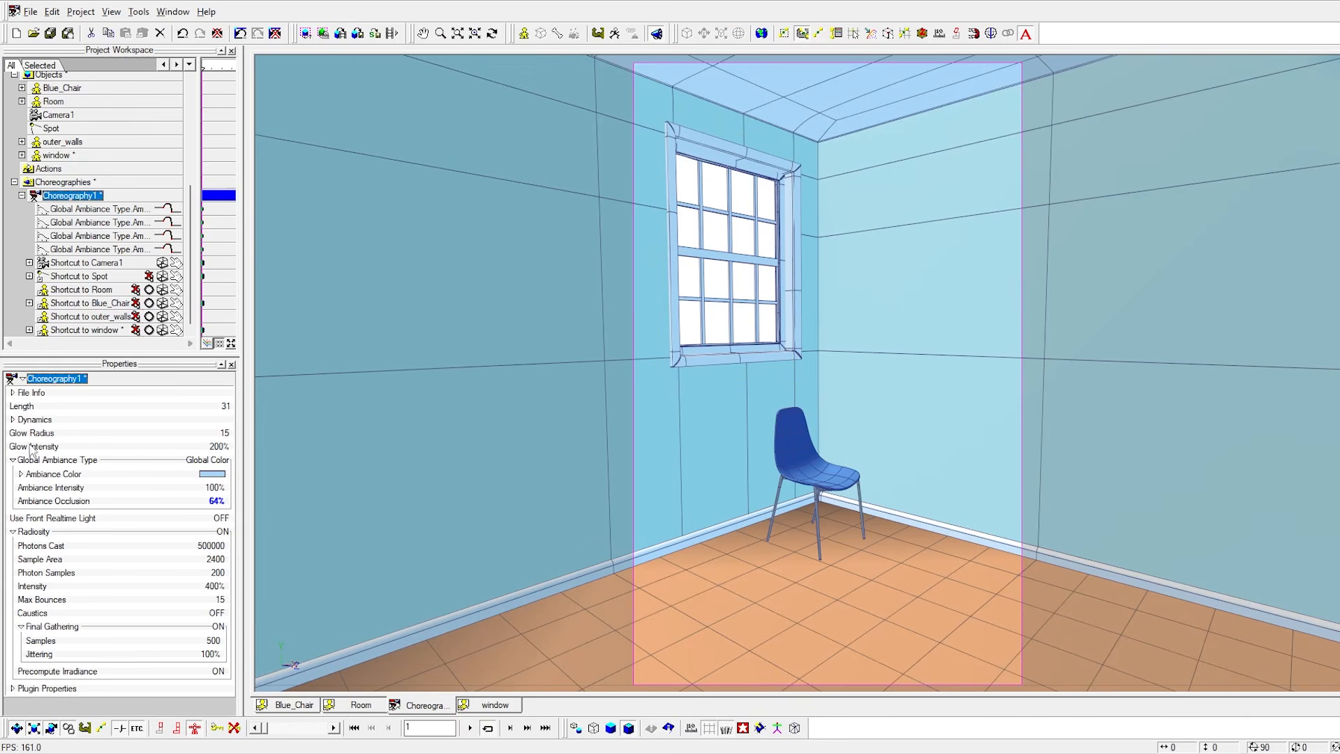
click(217, 447)
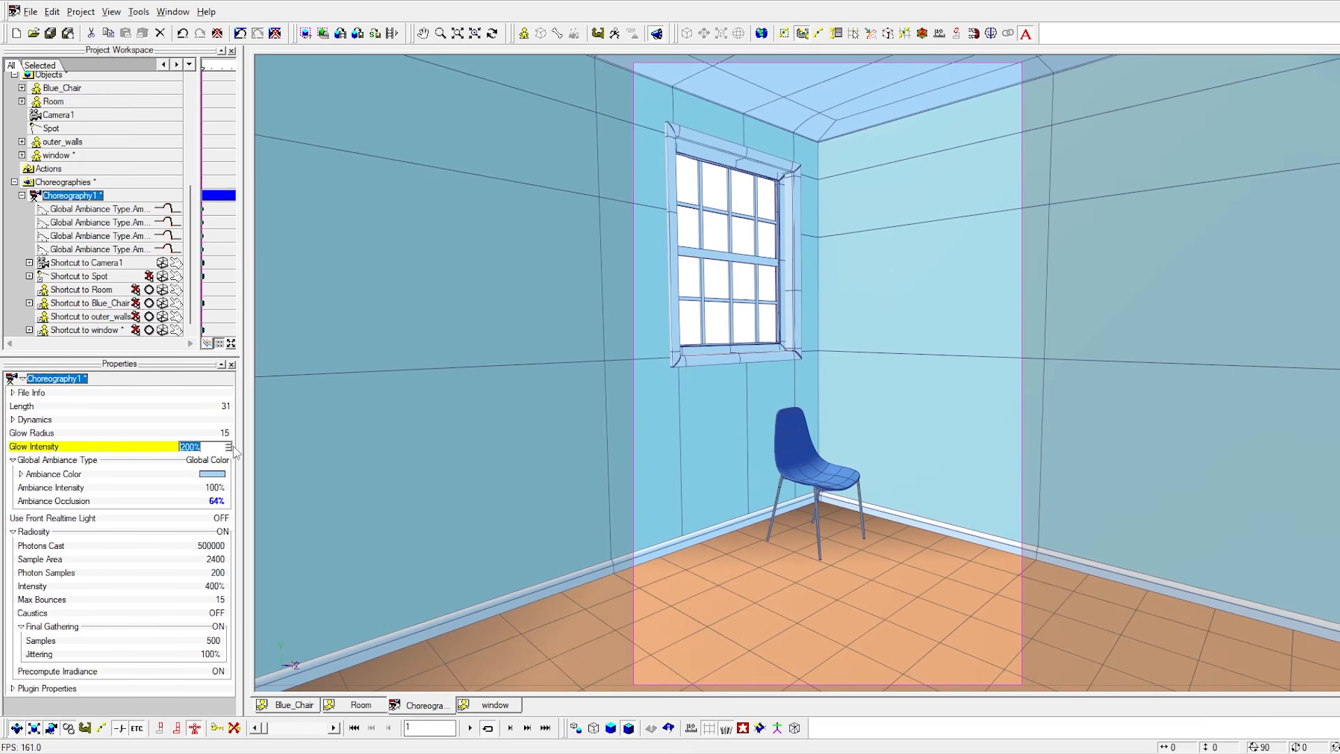
text(100)
key(Return)
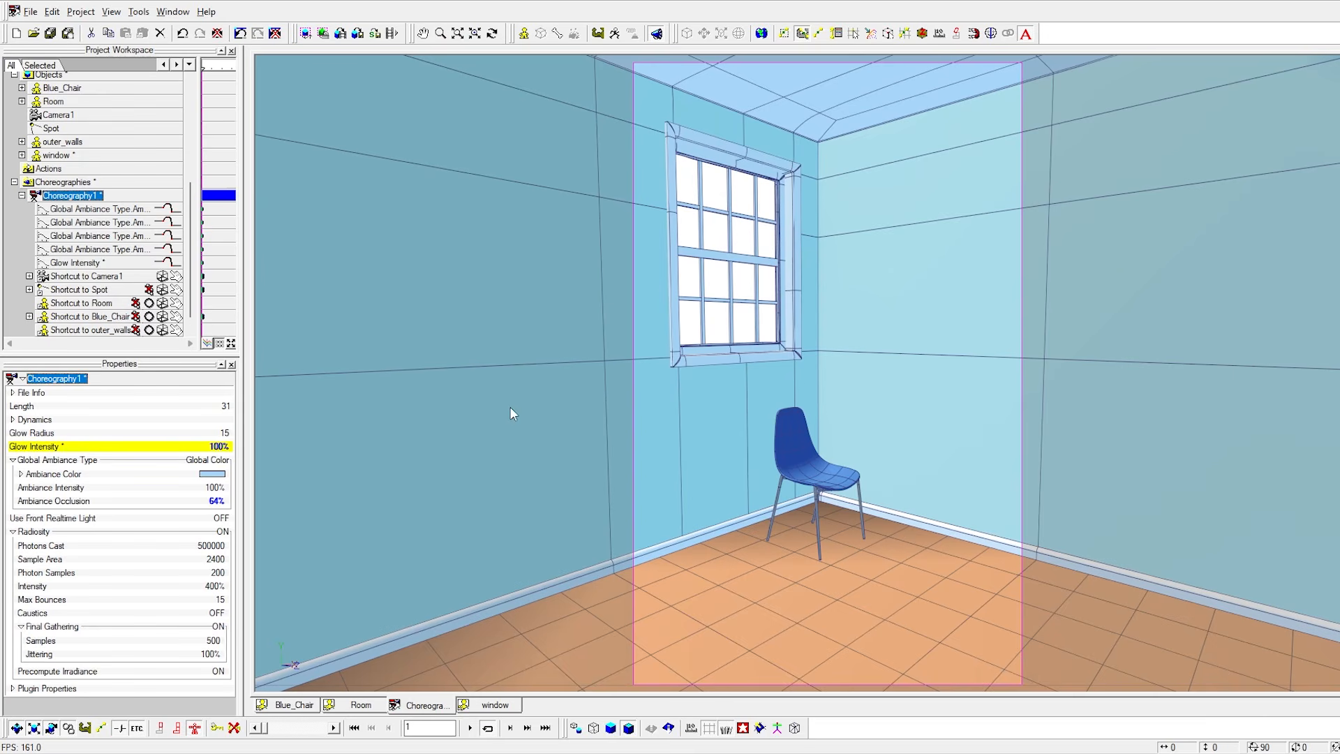
key(q)
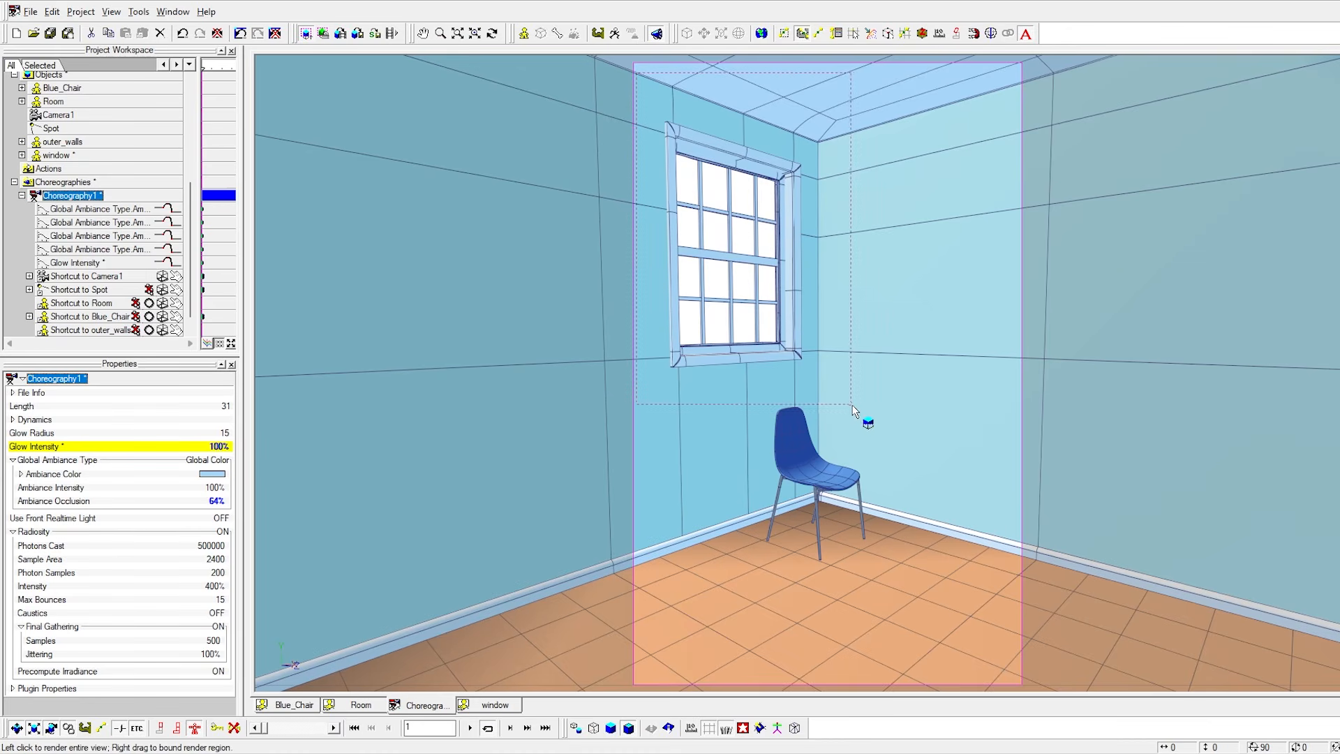
click(860, 440)
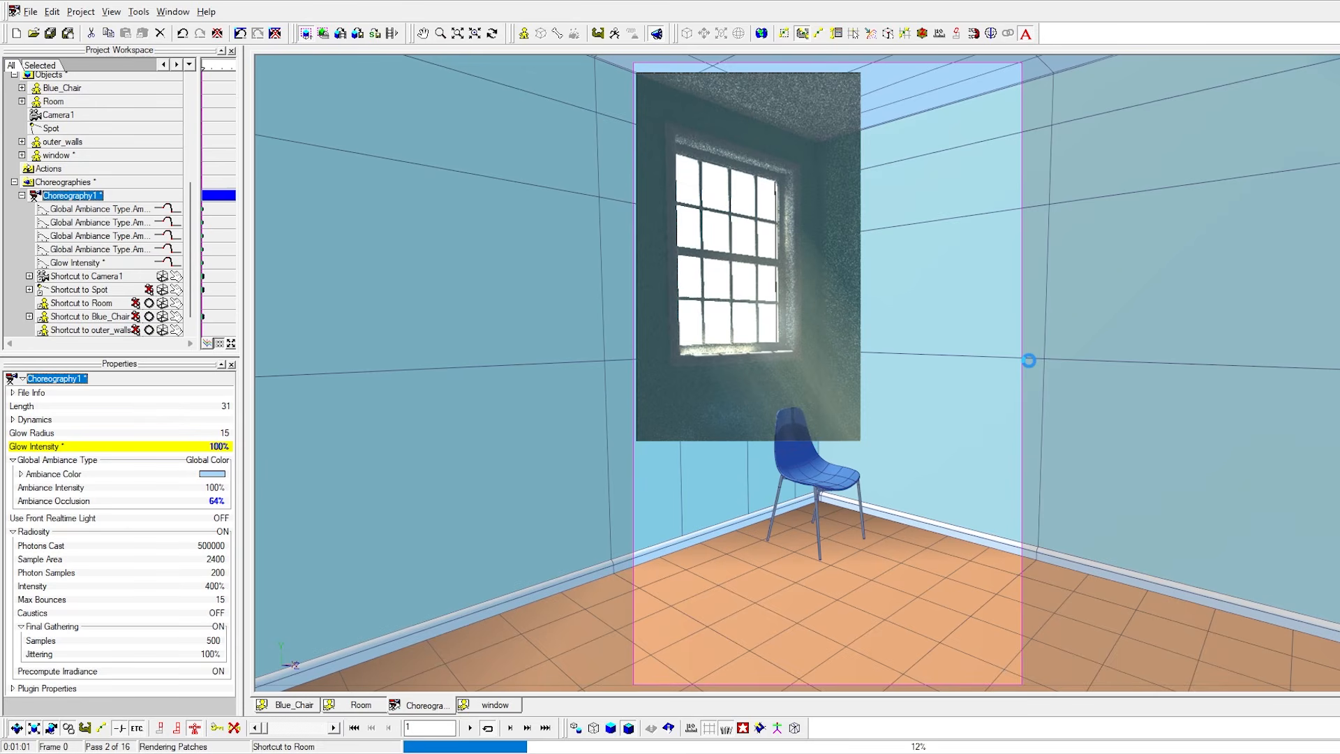
key(Escape)
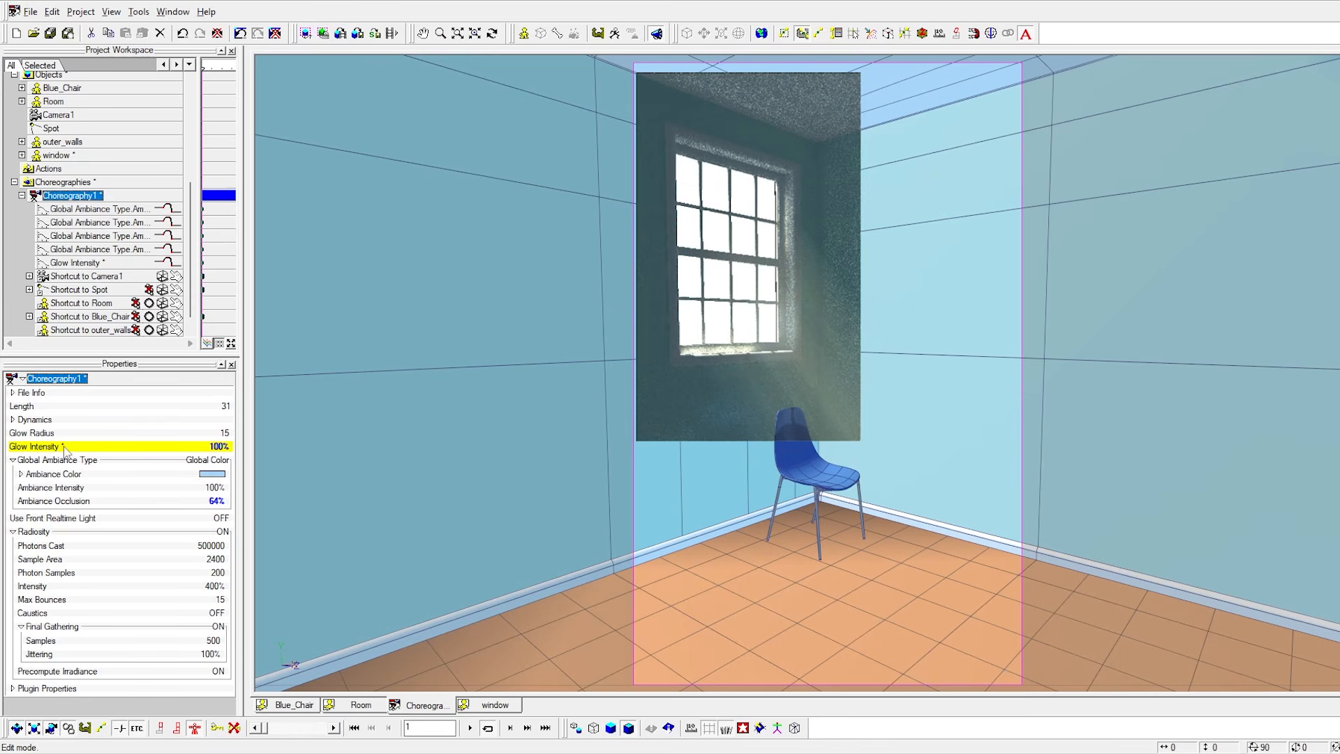
Set the choreography's Glow Intensity to 250% and Glow Radius to 24.
click(224, 447)
text(250)
key(Return)
click(223, 433)
text(24)
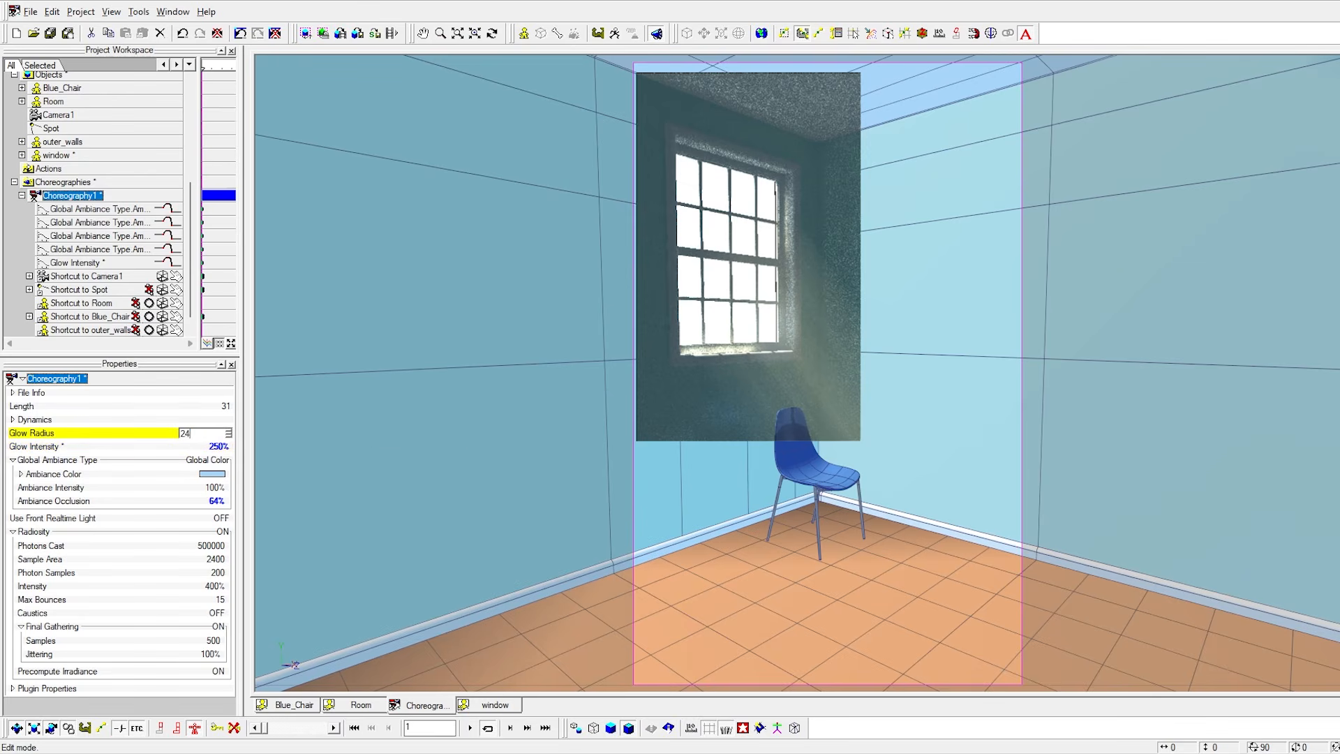
key(Return)
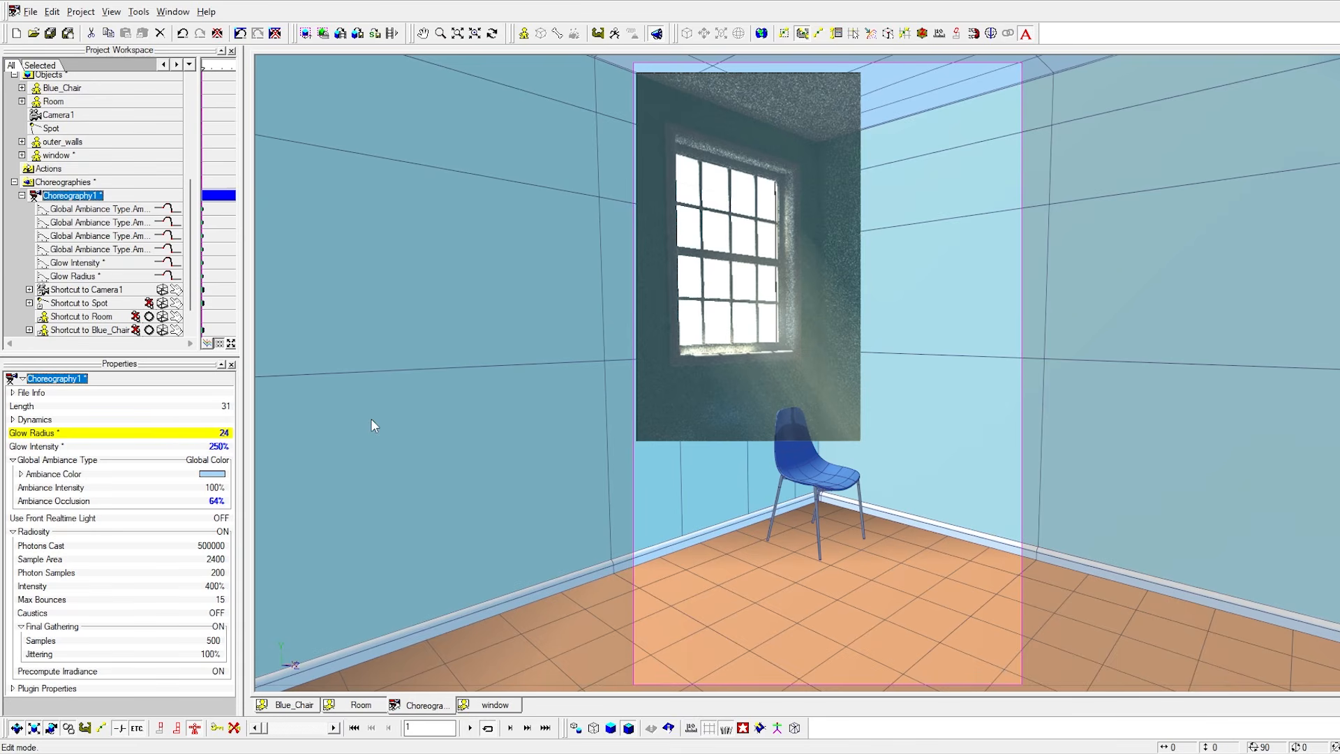
Change the choreography's Glow Intensity to 200% and test-render the window area in the camera view.
text(30)
key(BackSpace)
text(2)
key(Return)
right_drag(650, 120, 848, 404)
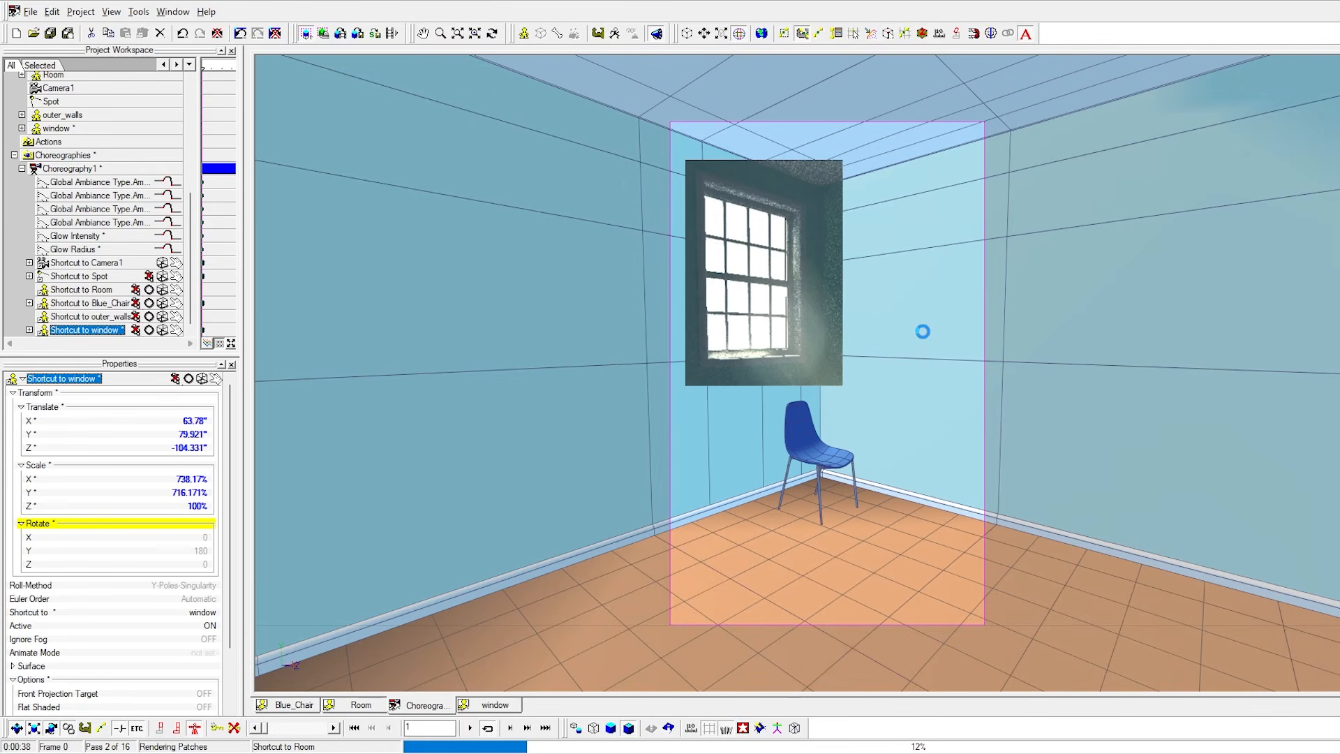
key(Escape)
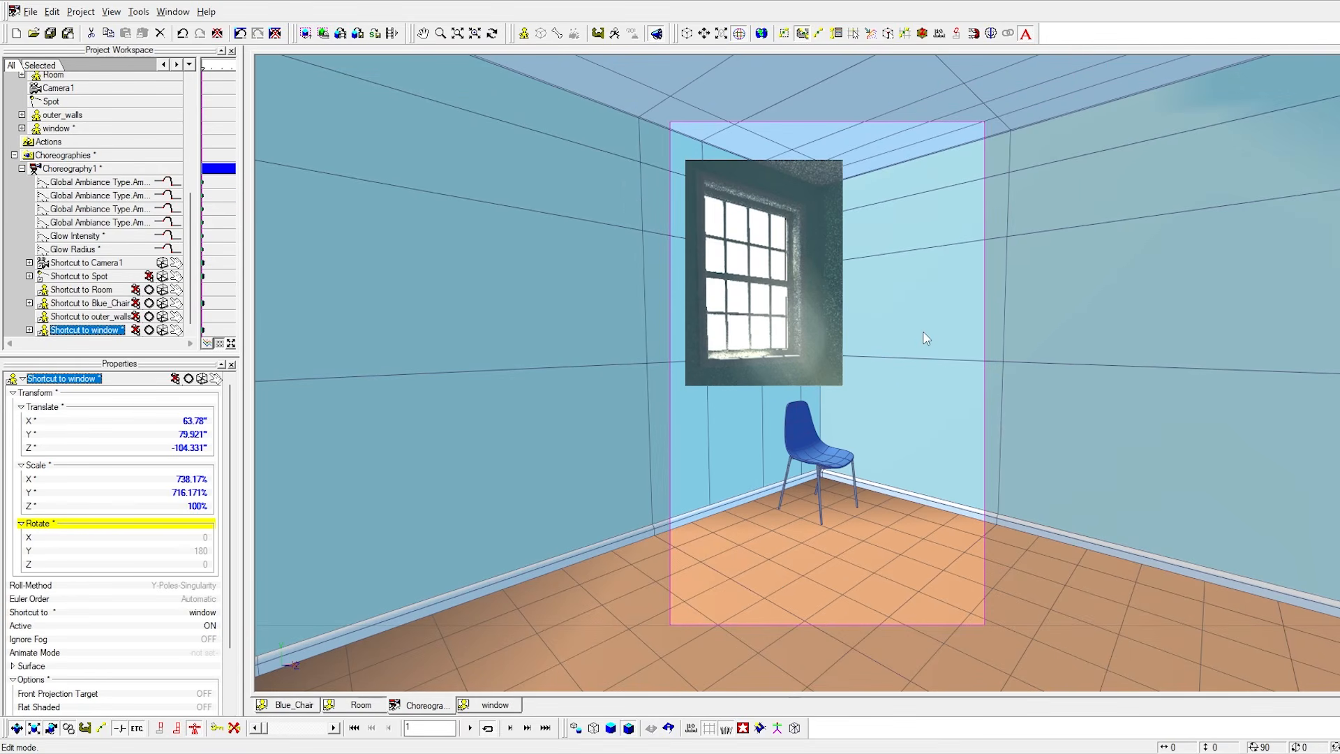
Move the window panel farther away from the room in the top view, to X 118.504" and Z -235.433".
key(KP_5)
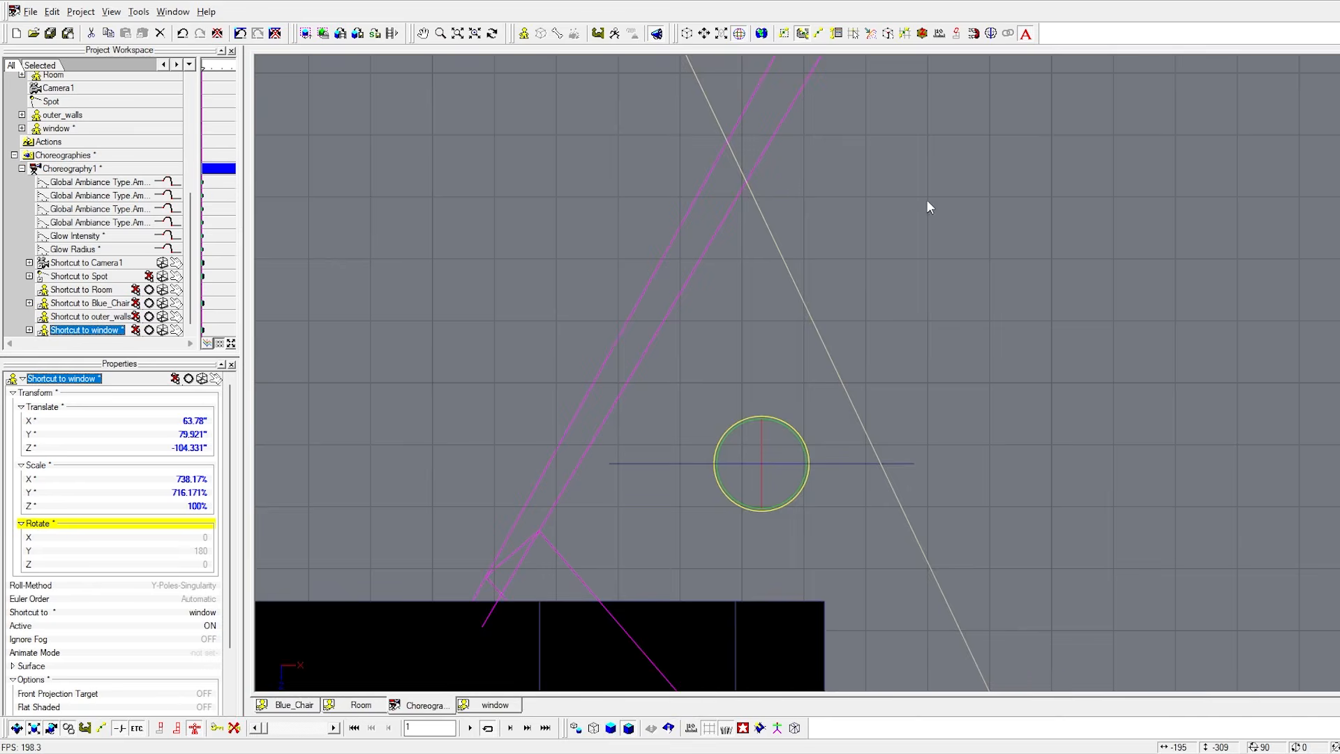
scroll(765, 278, down, 4)
scroll(763, 276, down, 2)
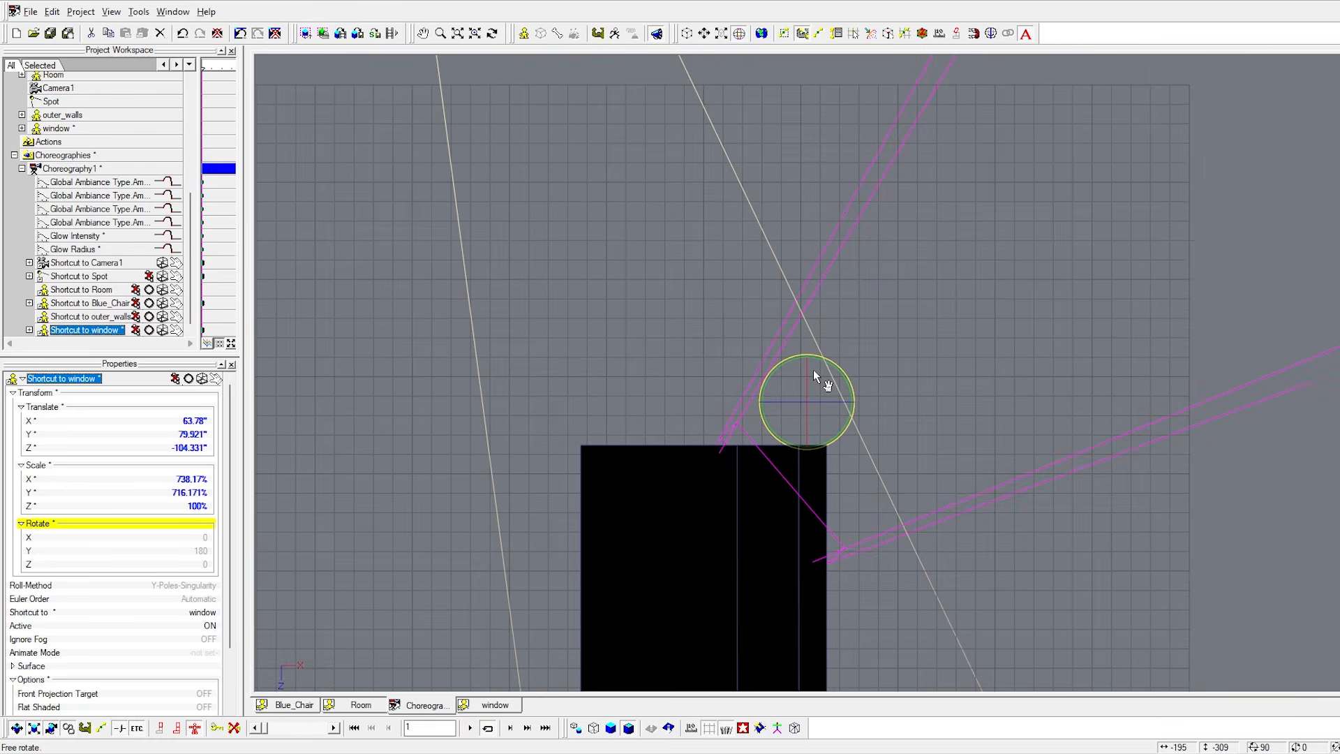
key(Escape)
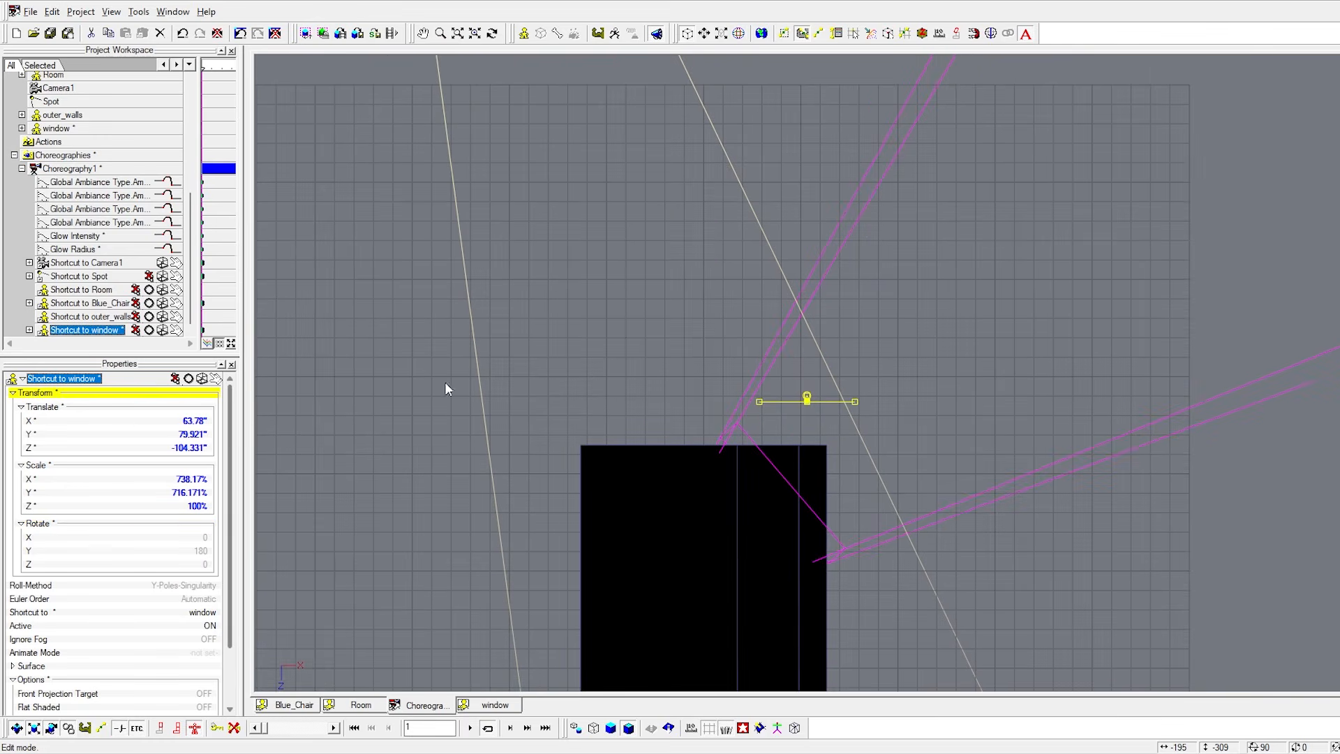
scroll(848, 434, up, 1)
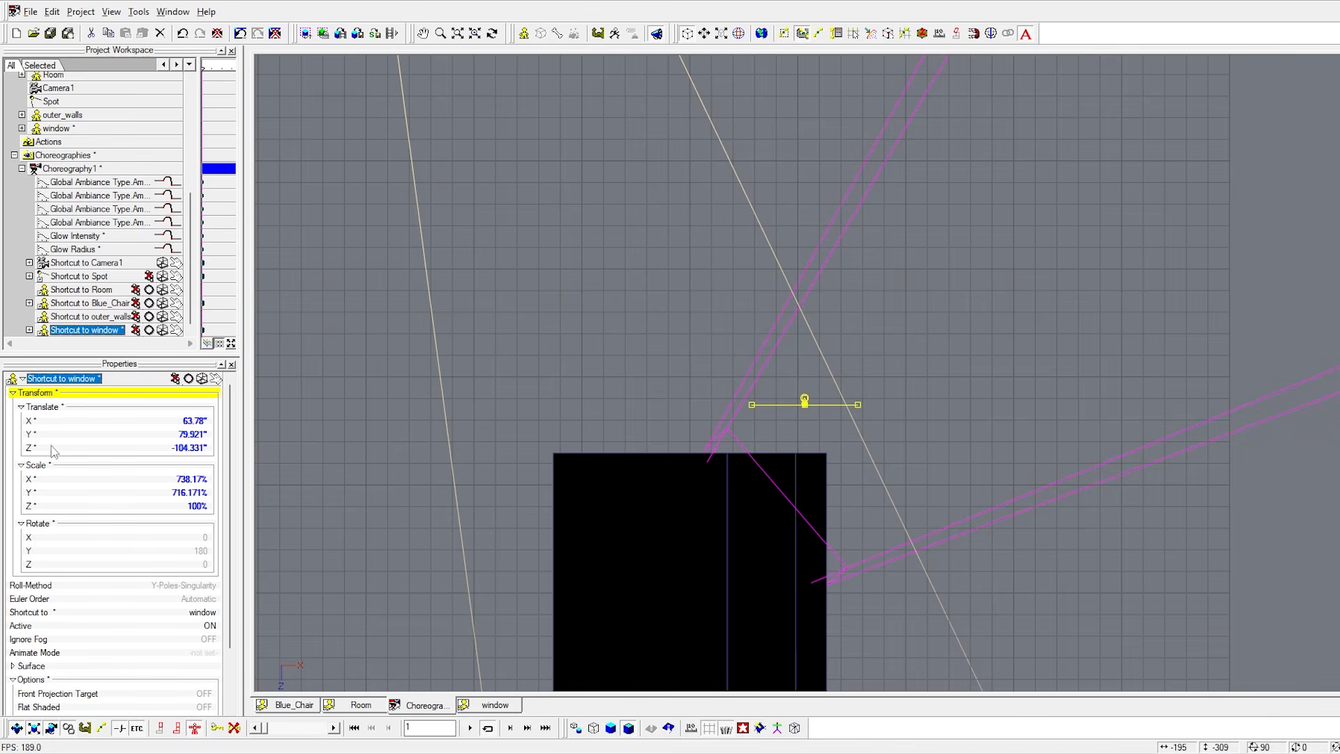
drag(183, 447, 91, 448)
mouse_move(202, 421)
mouse_down()
mouse_move(241, 421)
mouse_move(213, 417)
mouse_up()
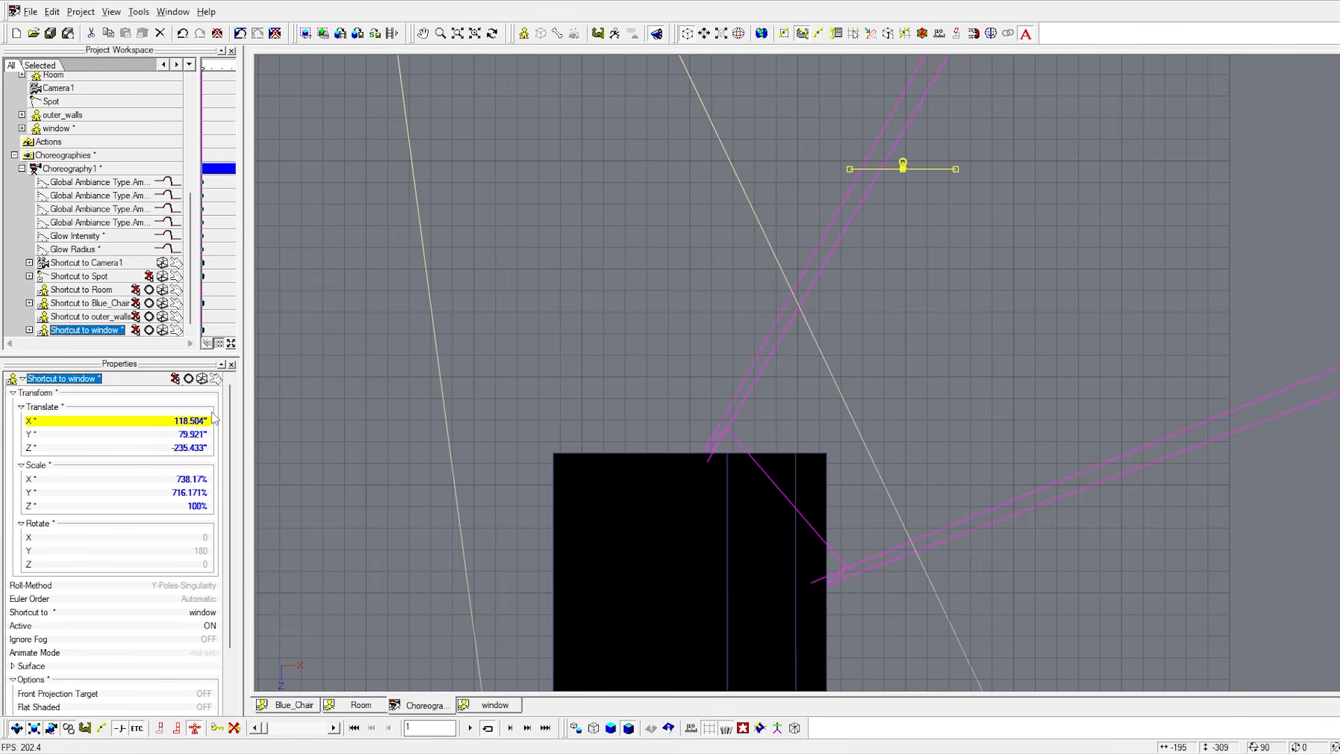
Fill the window opening with the panel by moving it to X 168.898" and Y 101.181" and scaling it to 1257.17% in X and 1113.17% in Y.
key(1)
drag(202, 421, 211, 492)
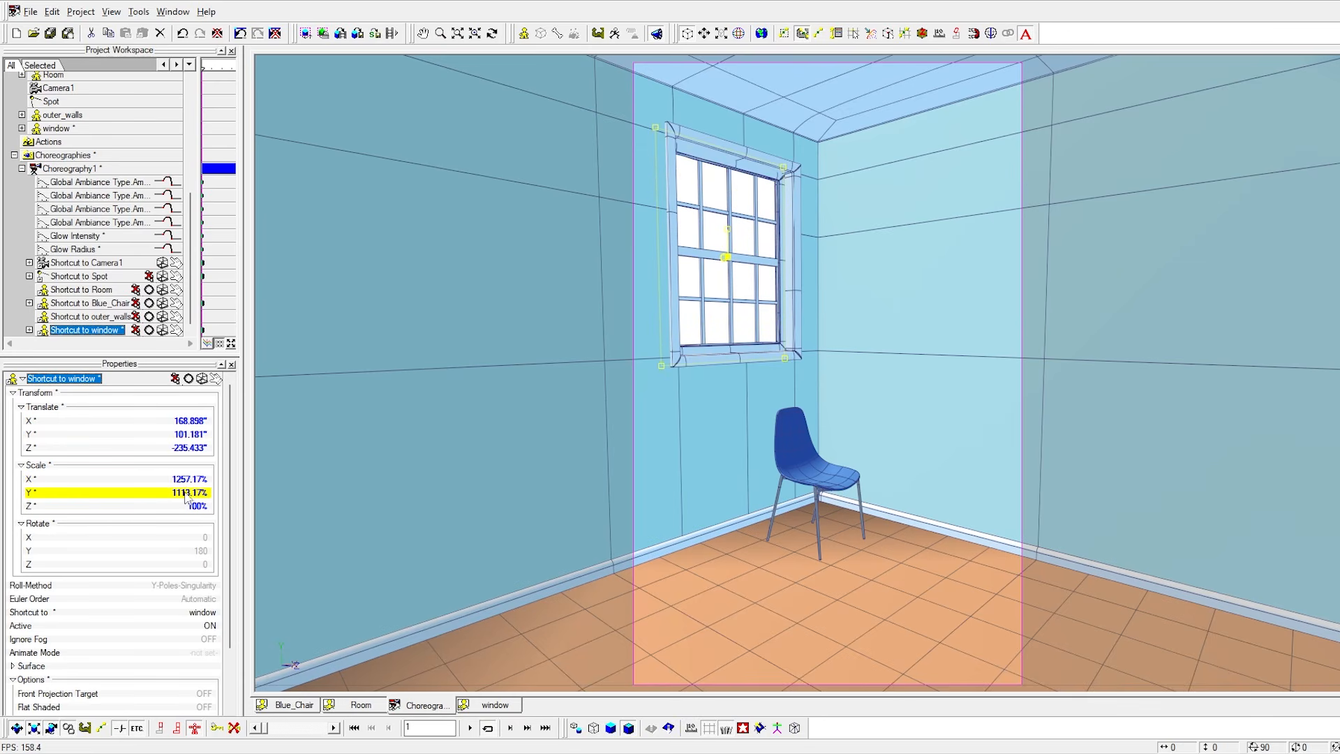
key(5)
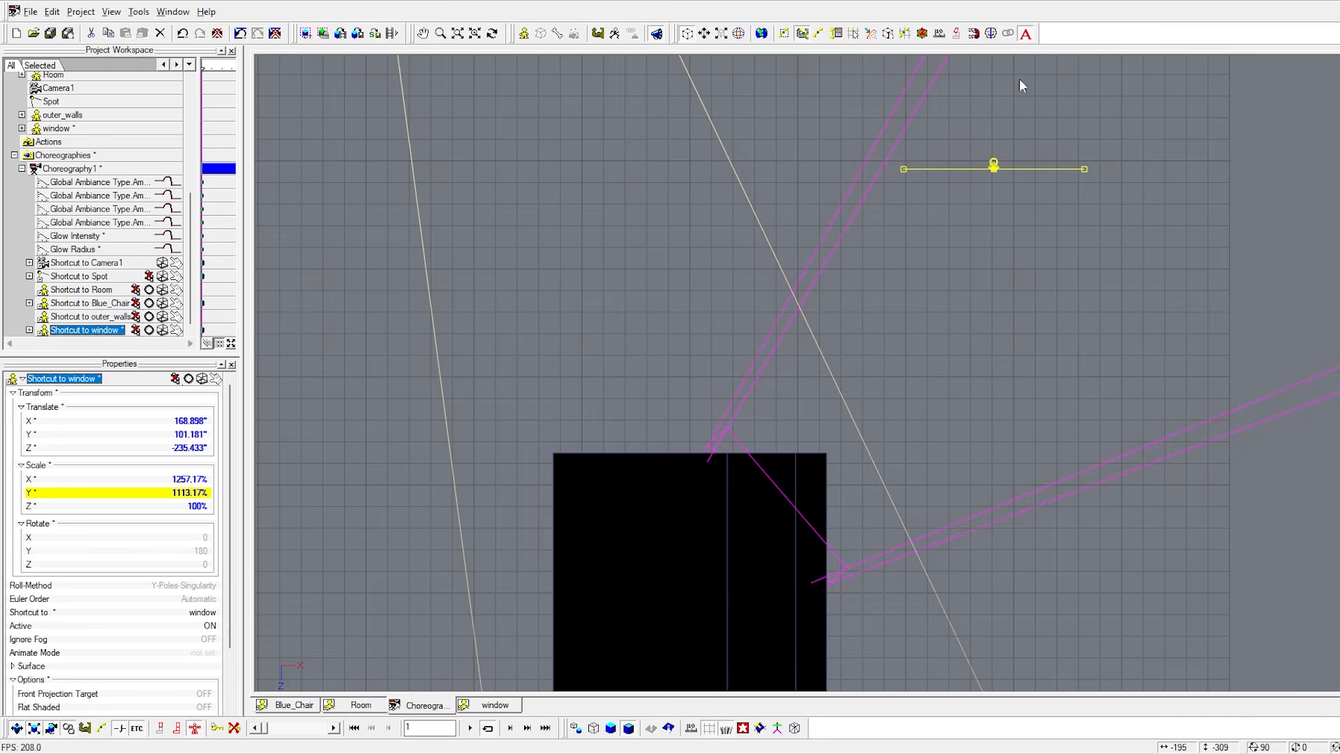
scroll(886, 139, down, 4)
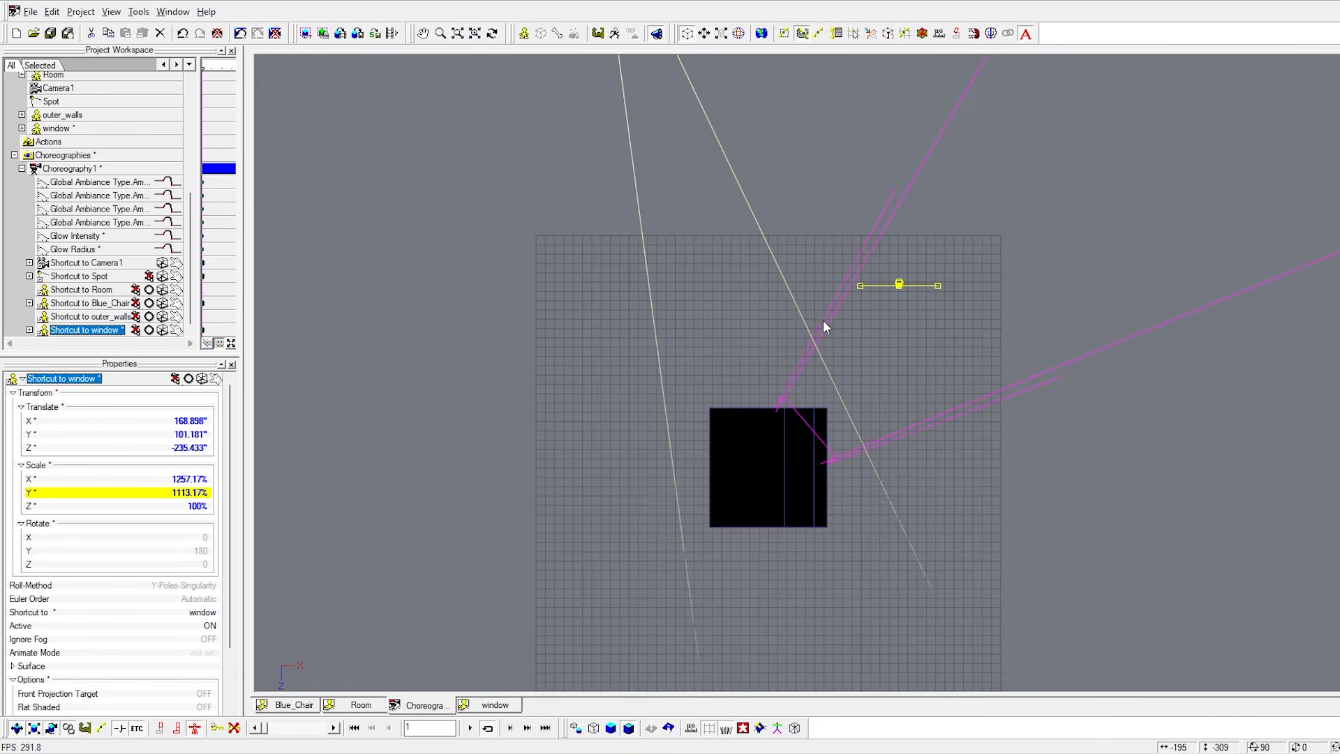
scroll(817, 326, up, 2)
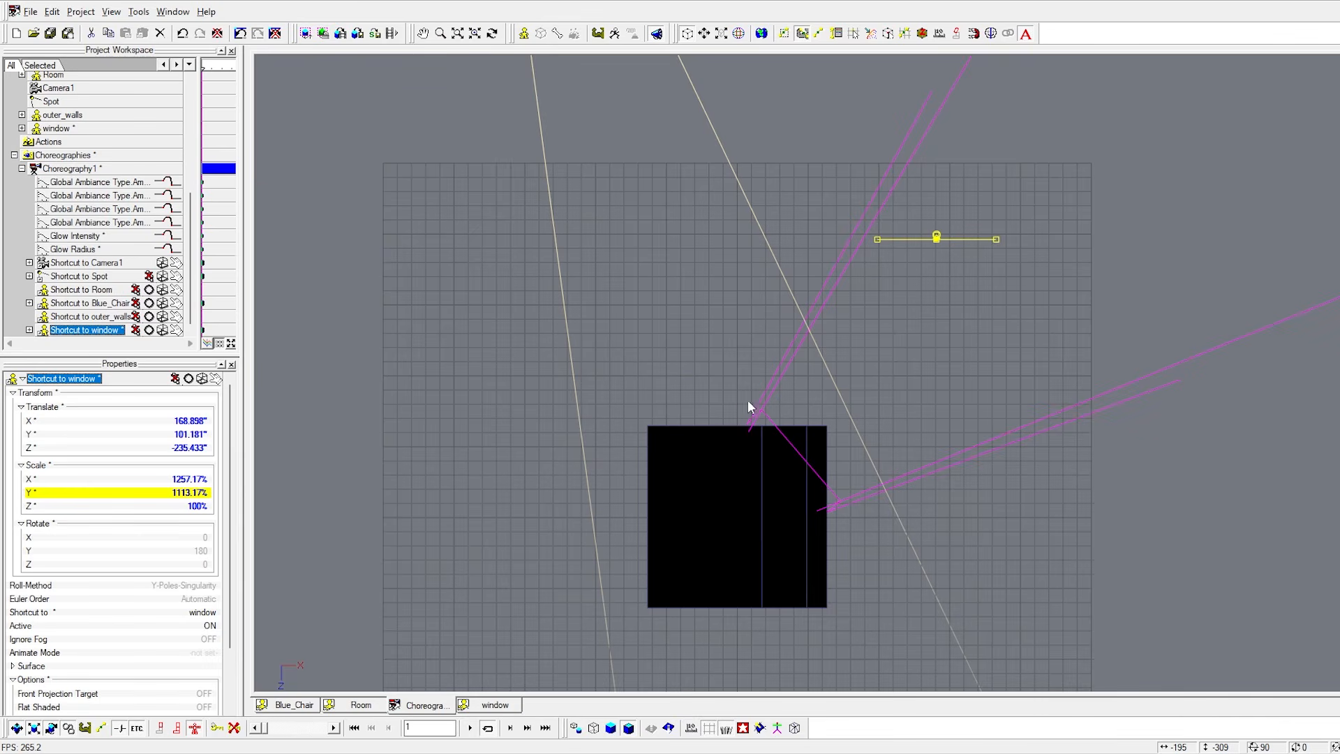
Test-render the window region from the camera view to examine the glow of the repositioned panel.
key(1)
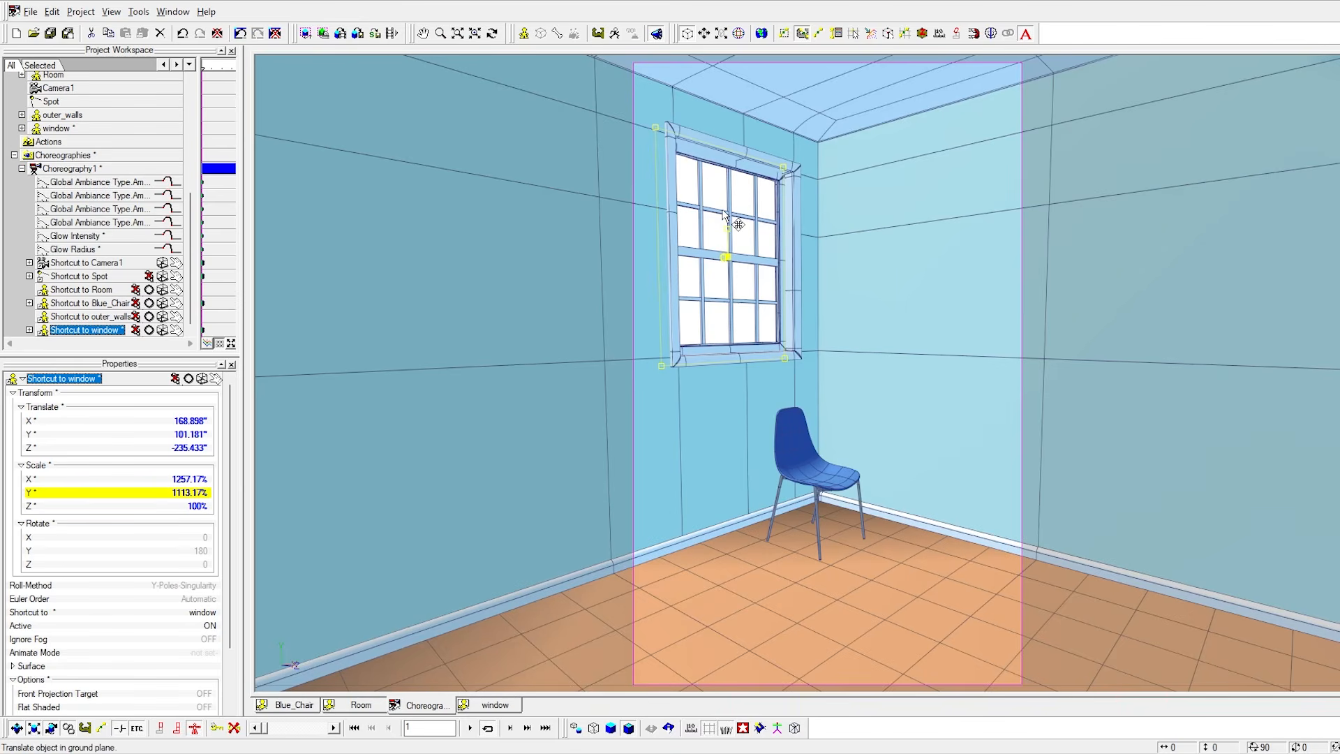
scroll(719, 209, down, 2)
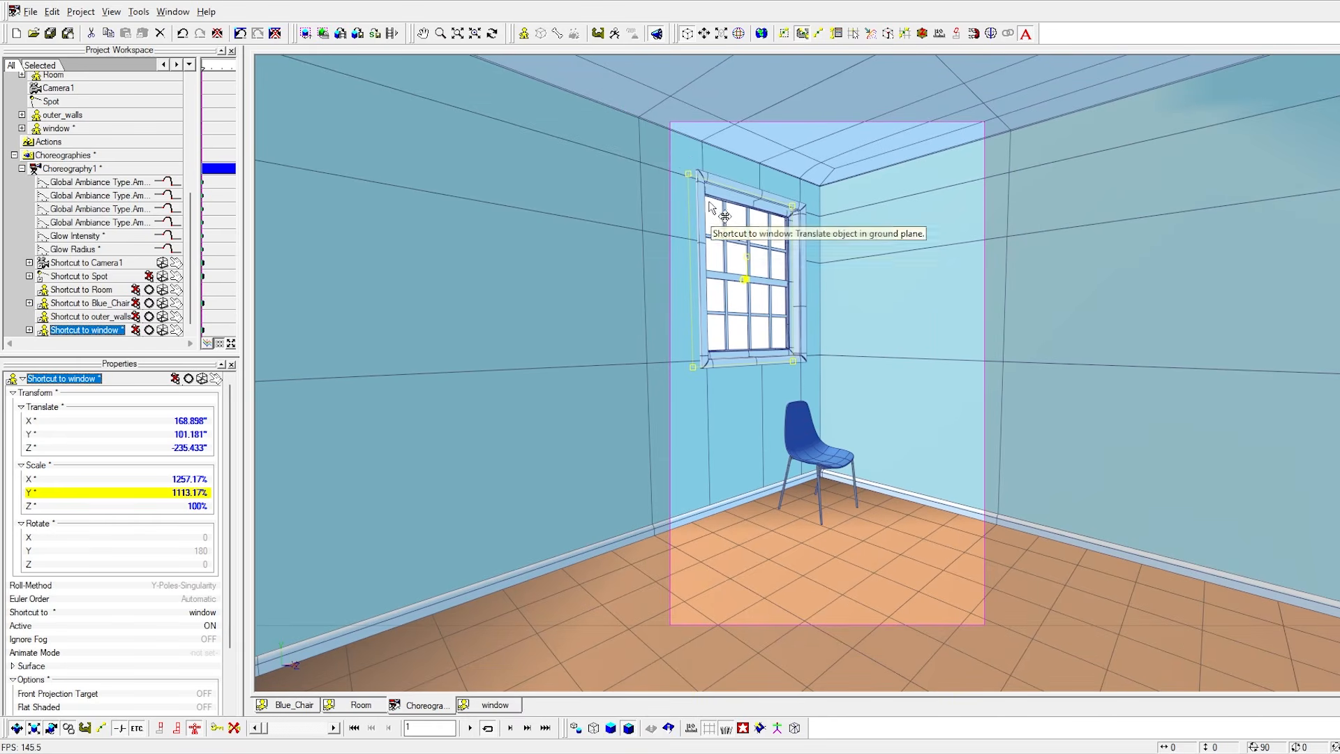
key(q)
right_drag(670, 136, 841, 407)
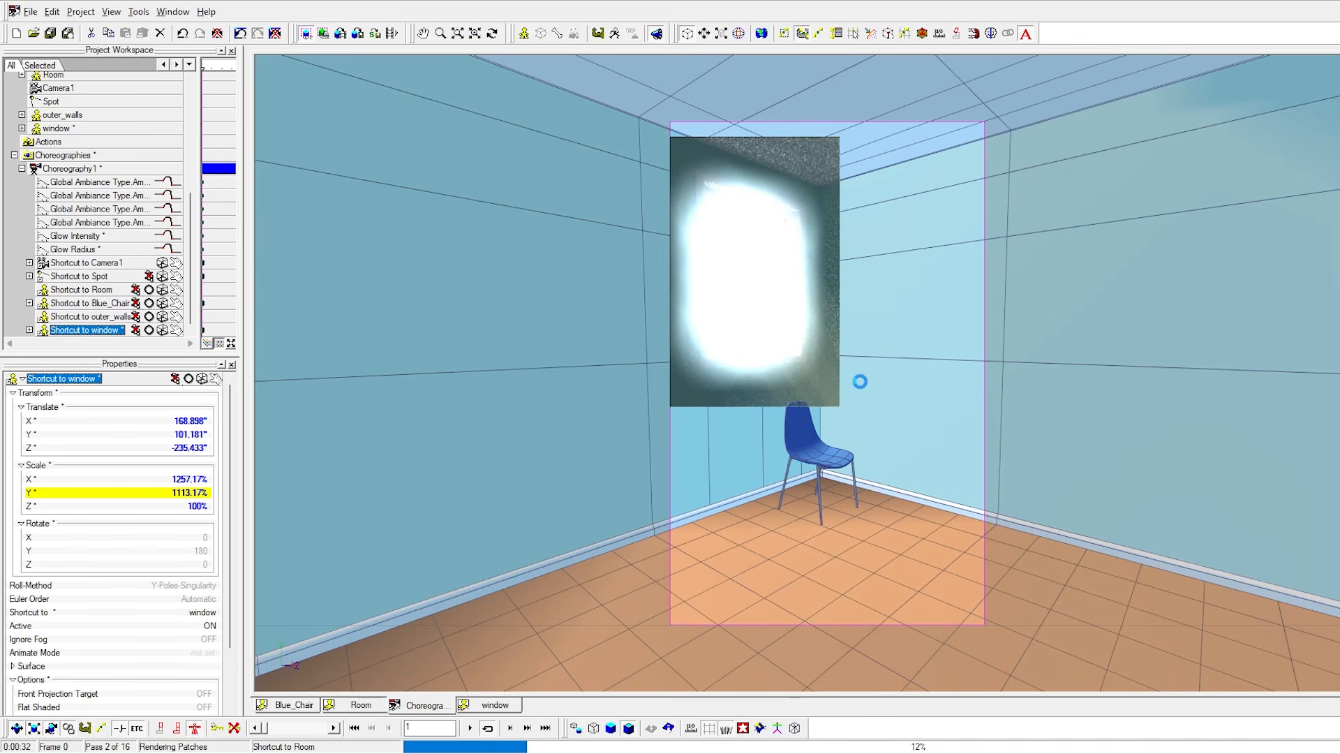
key(Escape)
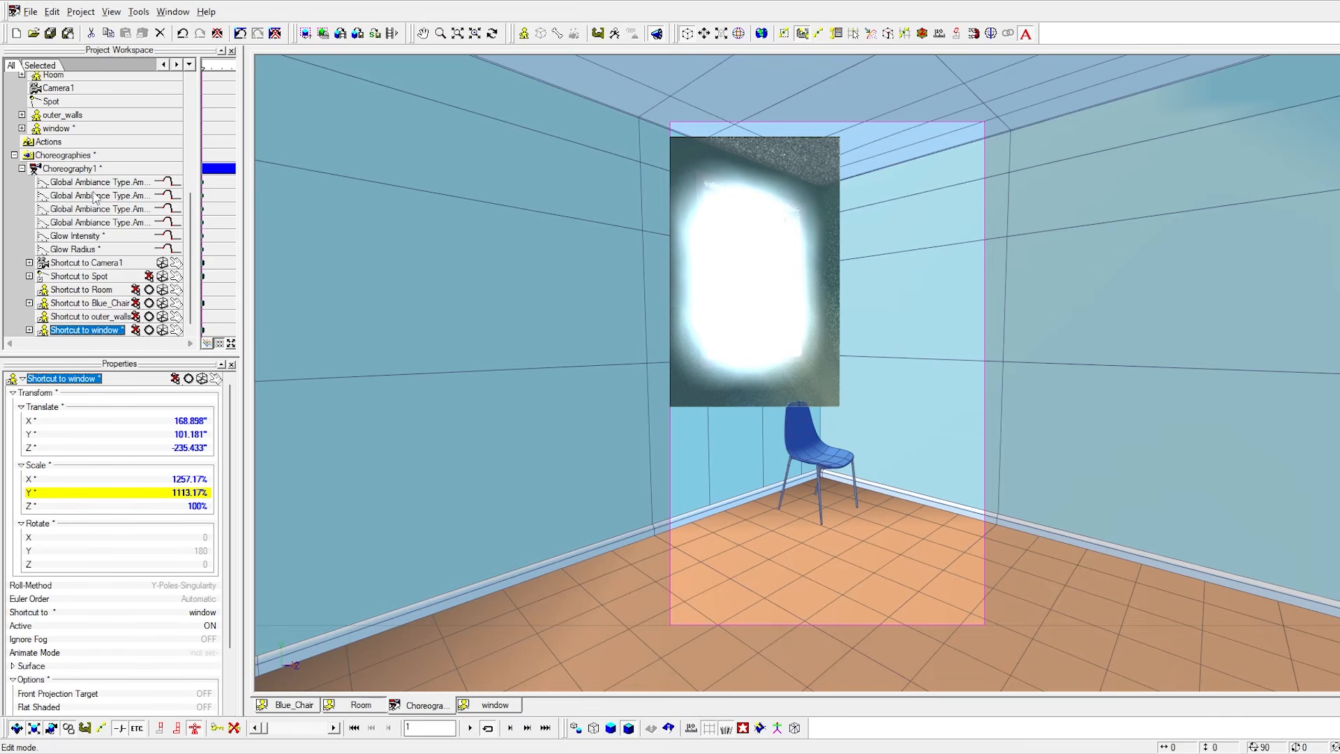
Set the choreography's Glow Intensity to 64% and Glow Radius to 16, and test-render the window area.
click(70, 169)
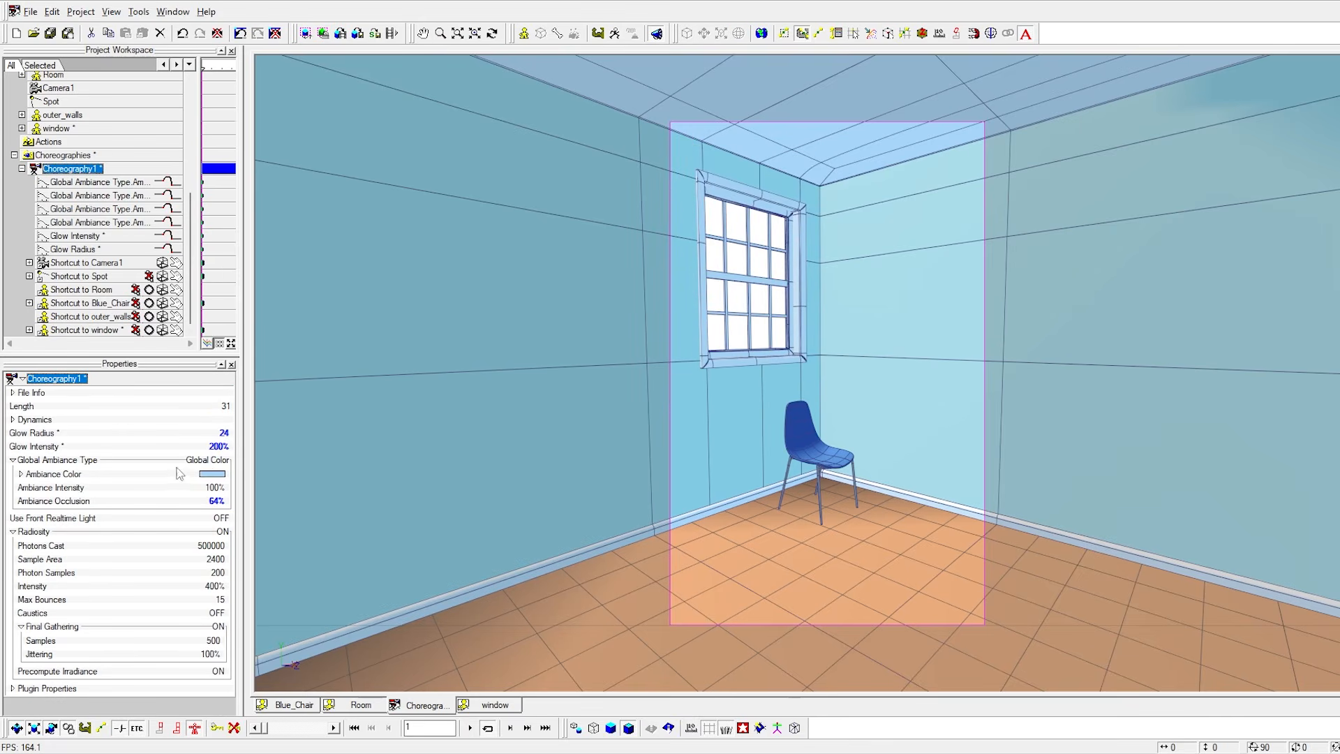
click(217, 447)
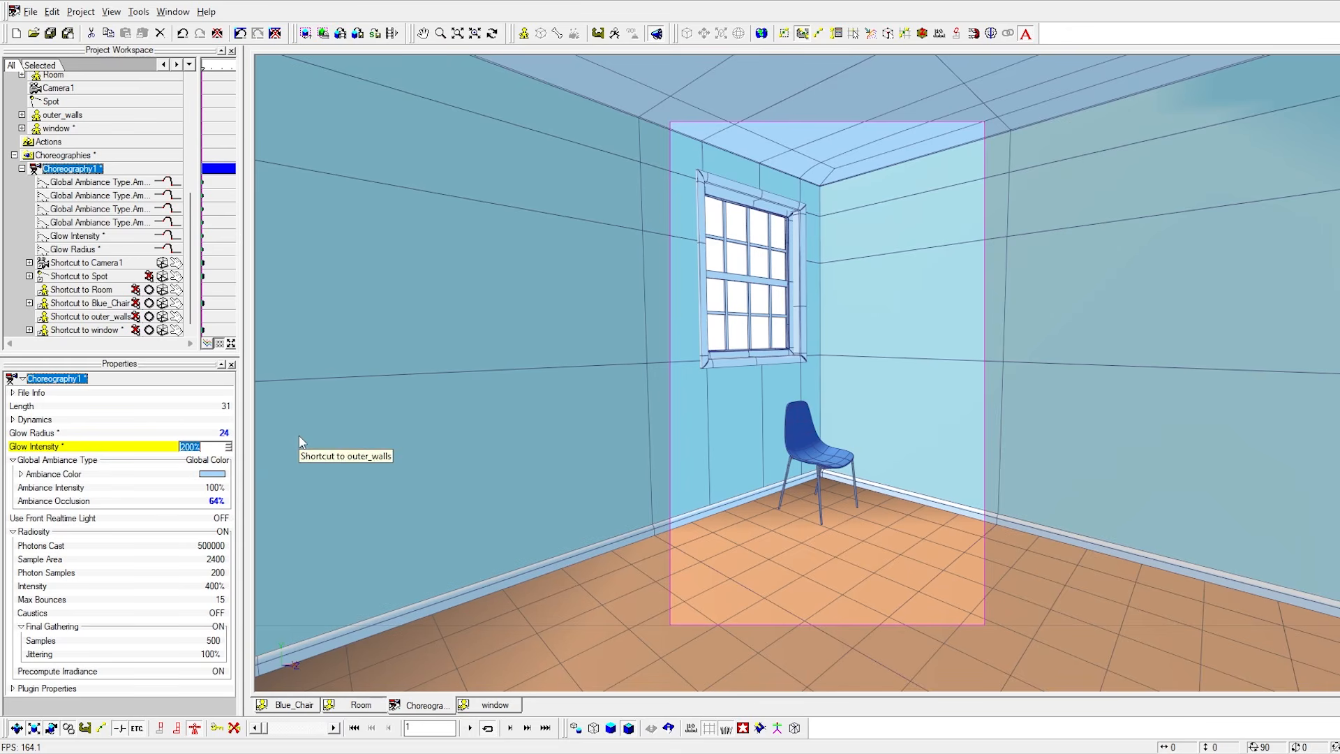
text(64)
key(Return)
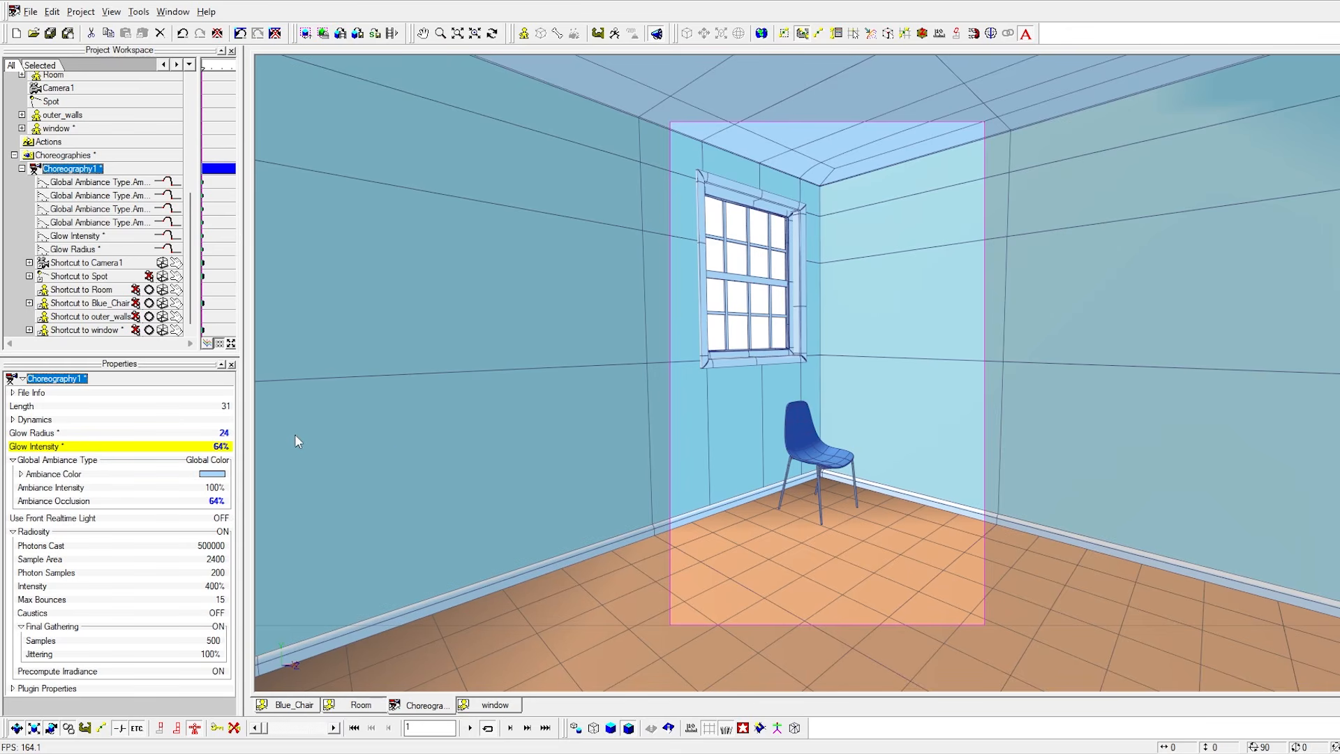
click(223, 434)
text(16)
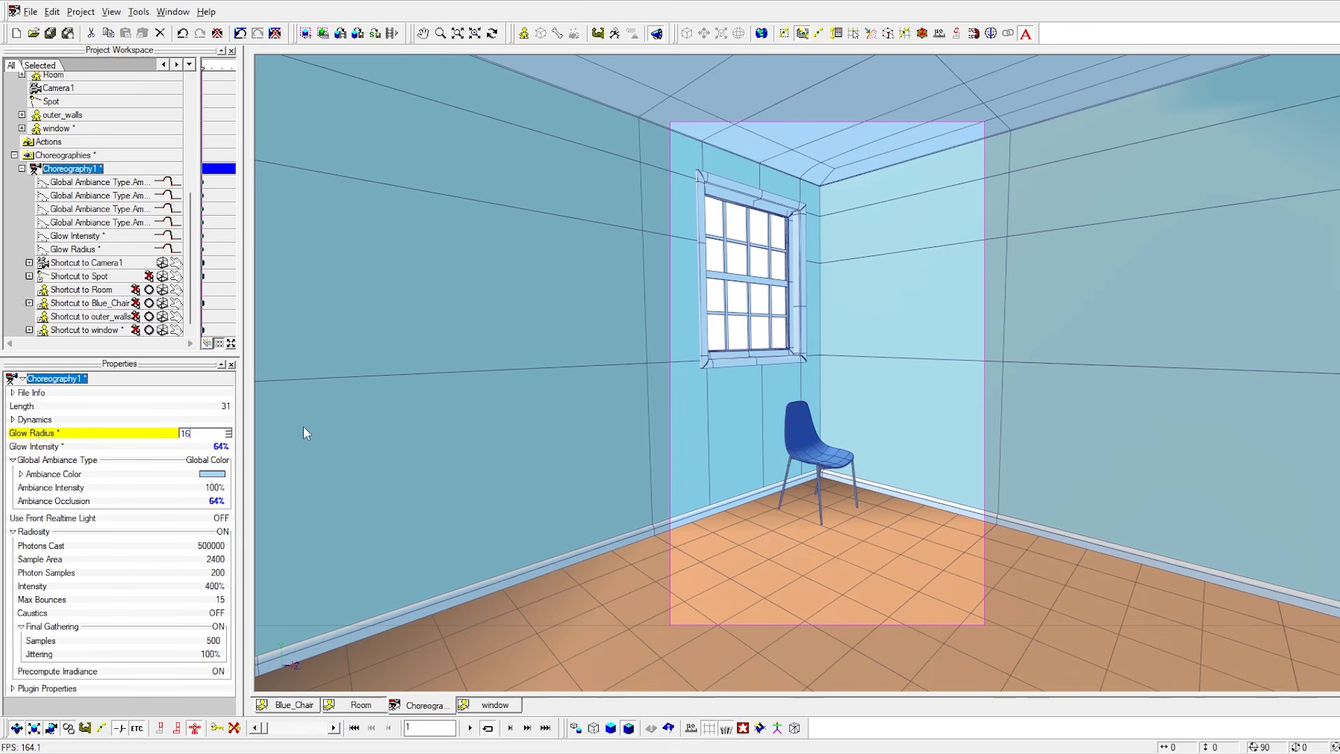
scroll(772, 250, up, 1)
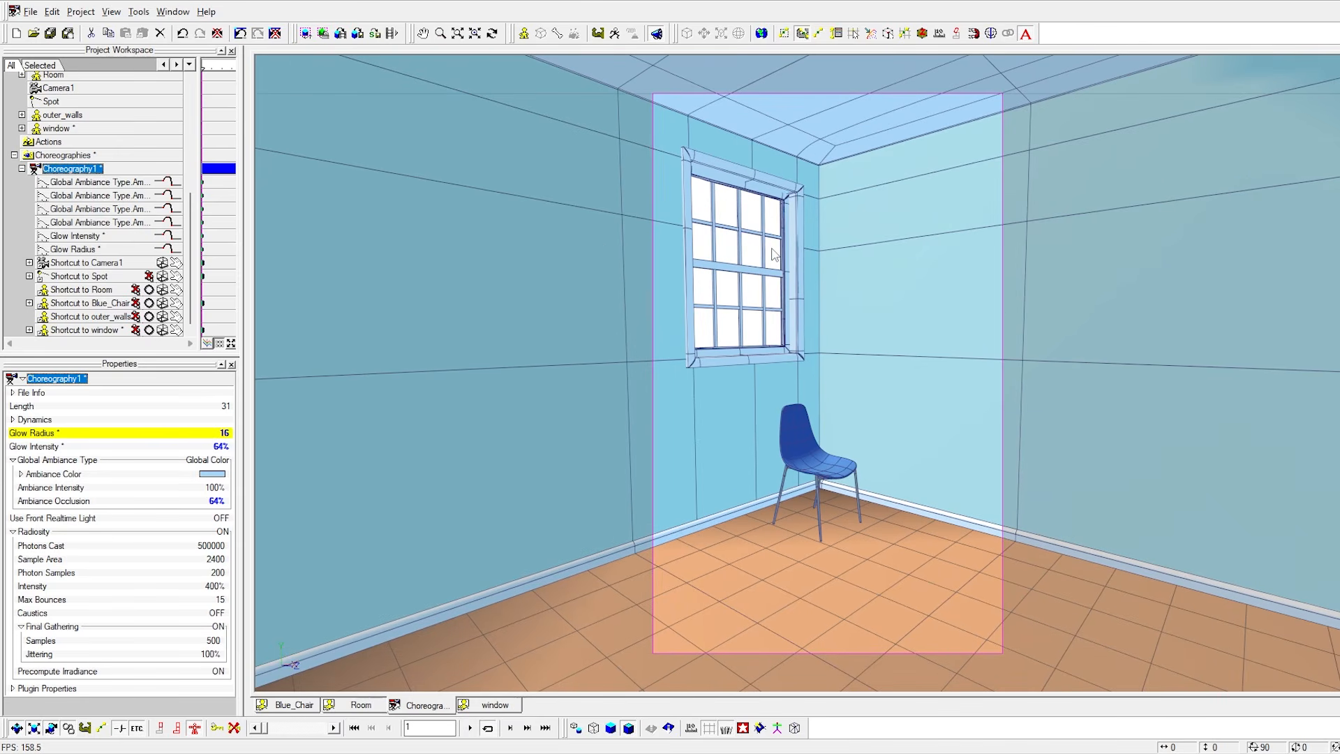
key(q)
right_drag(649, 101, 870, 412)
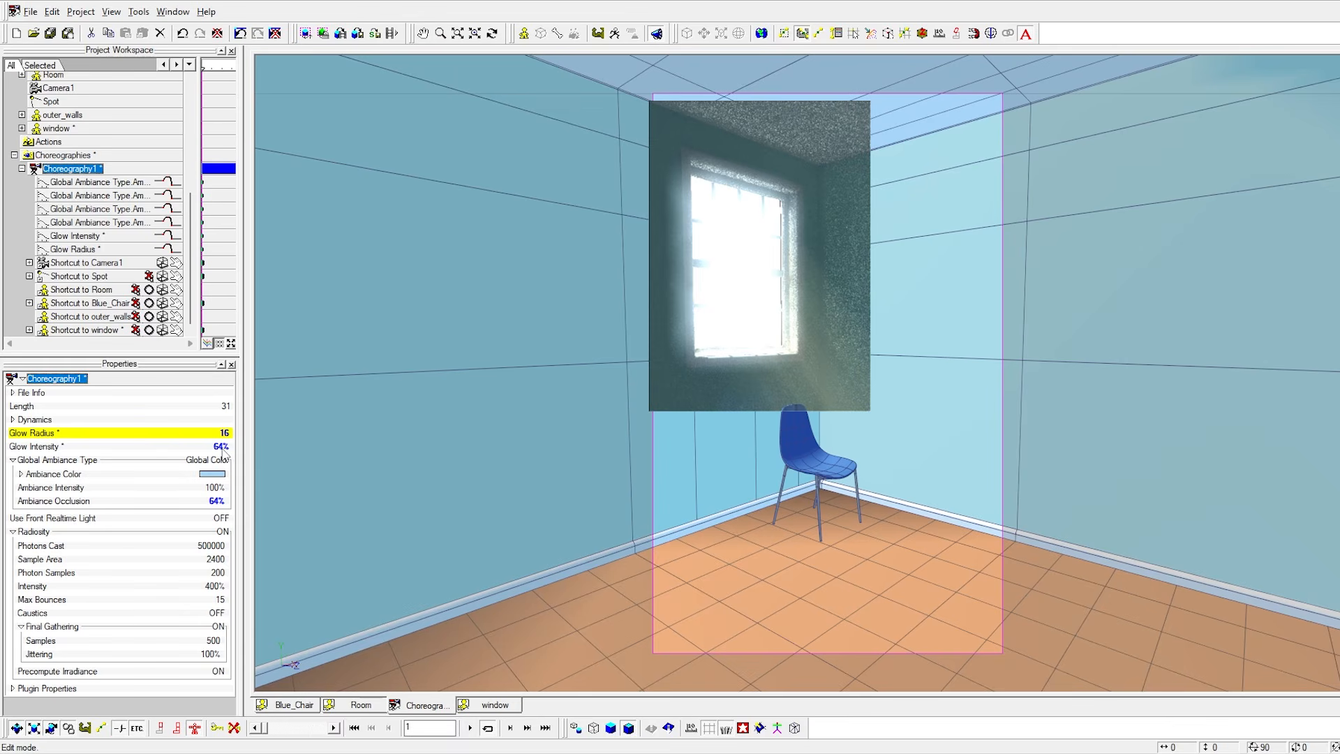
Reduce the choreography's Glow Intensity to 12% and test-render the window area again.
click(220, 447)
text(12)
key(Return)
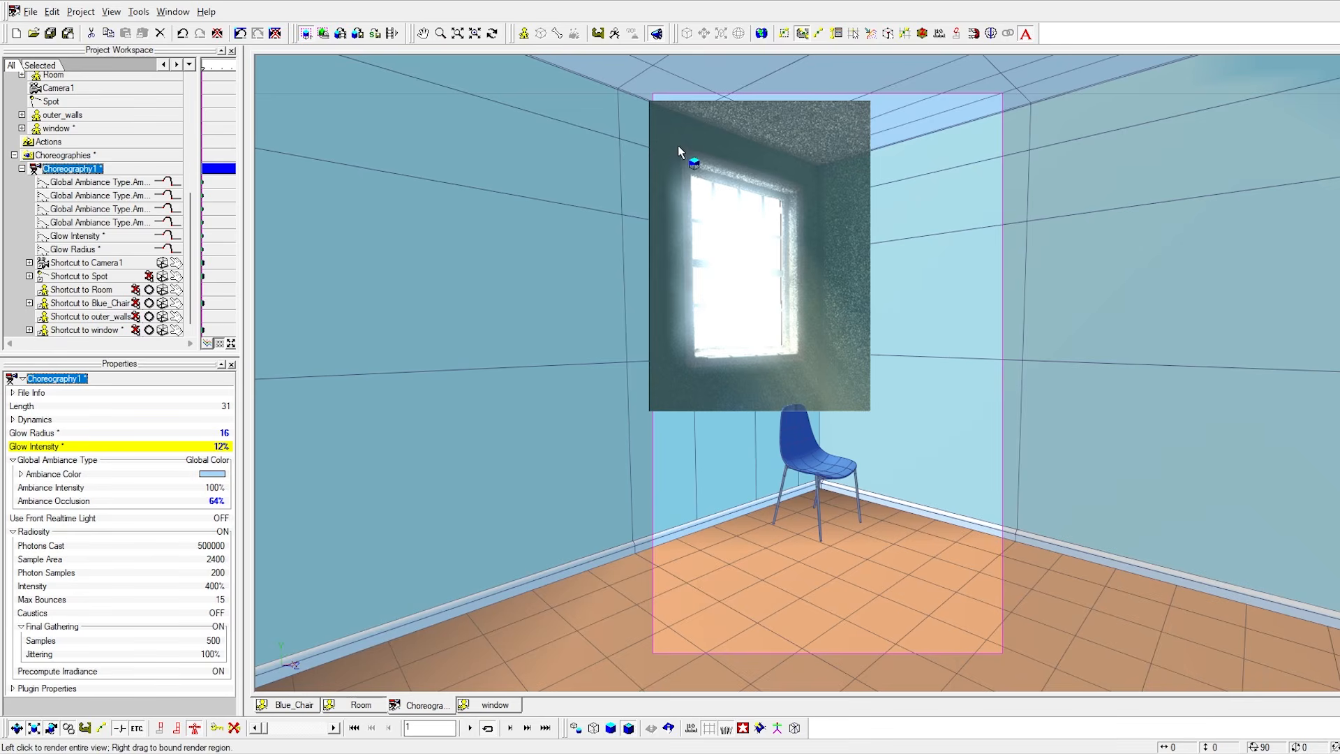
right_drag(659, 133, 847, 384)
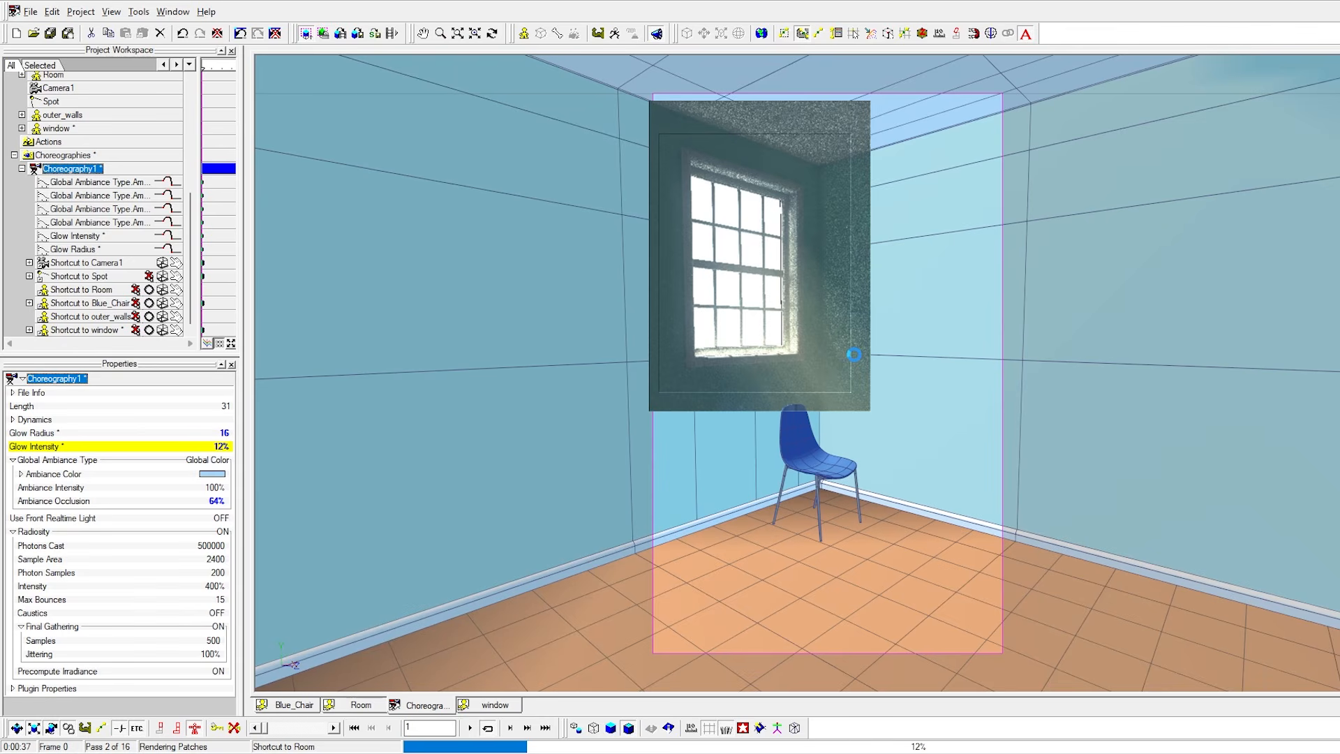
key(Escape)
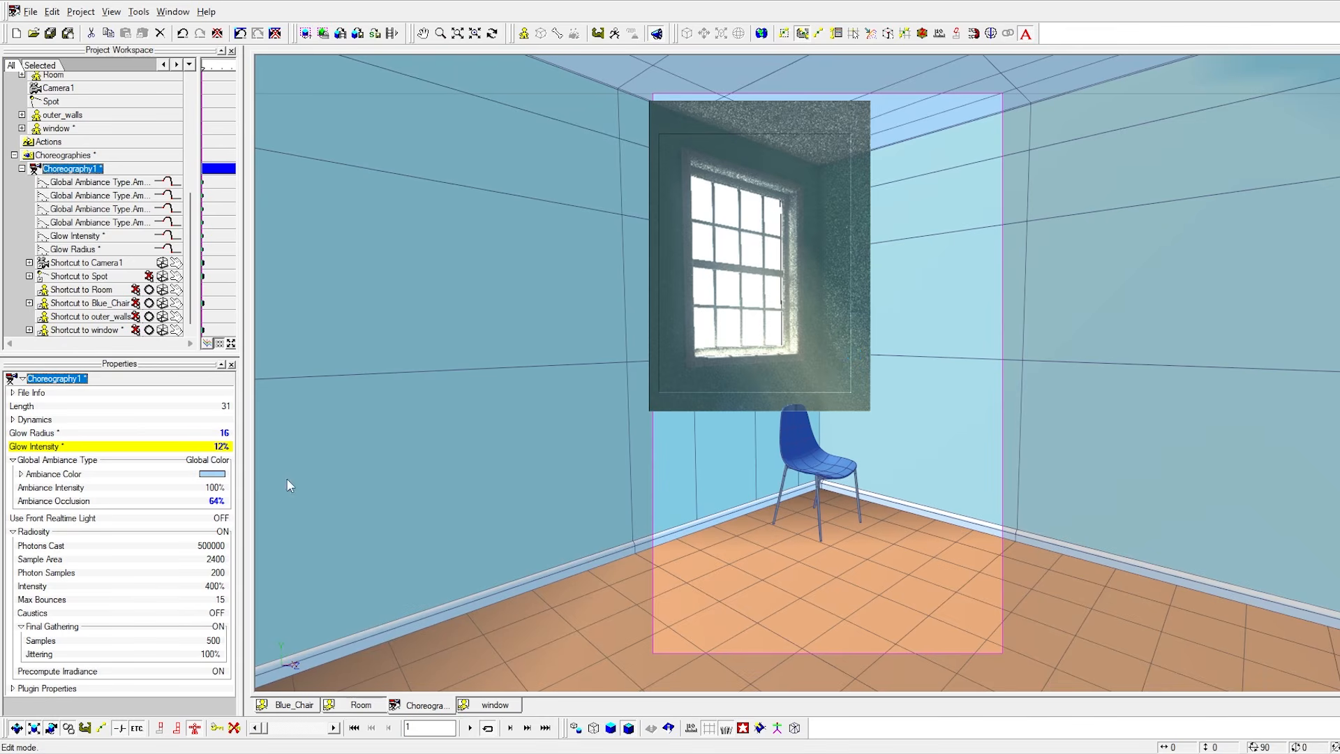
Set the choreography's Glow Radius to 20 and Glow Intensity to 24%, and test-render the window area.
click(225, 433)
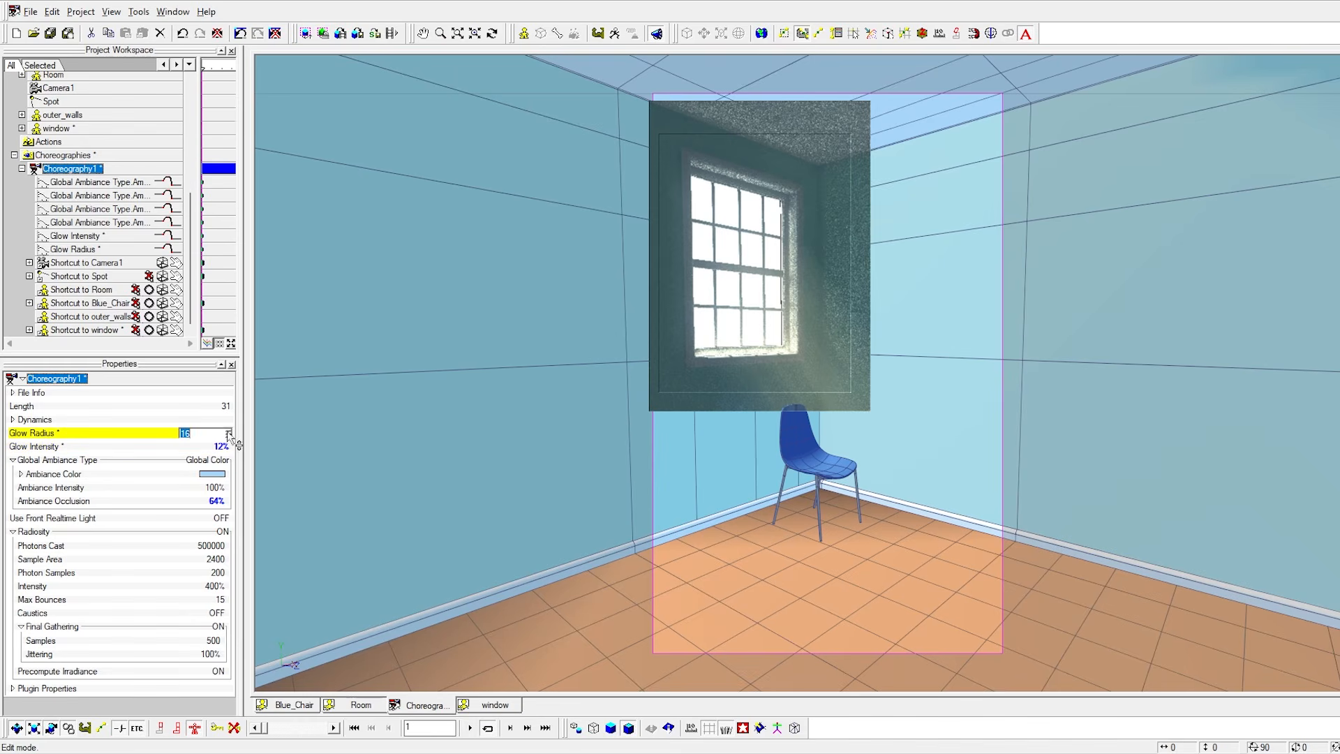
text(20)
key(Return)
click(223, 448)
text(16)
key(Return)
key(q)
right_drag(652, 153, 761, 246)
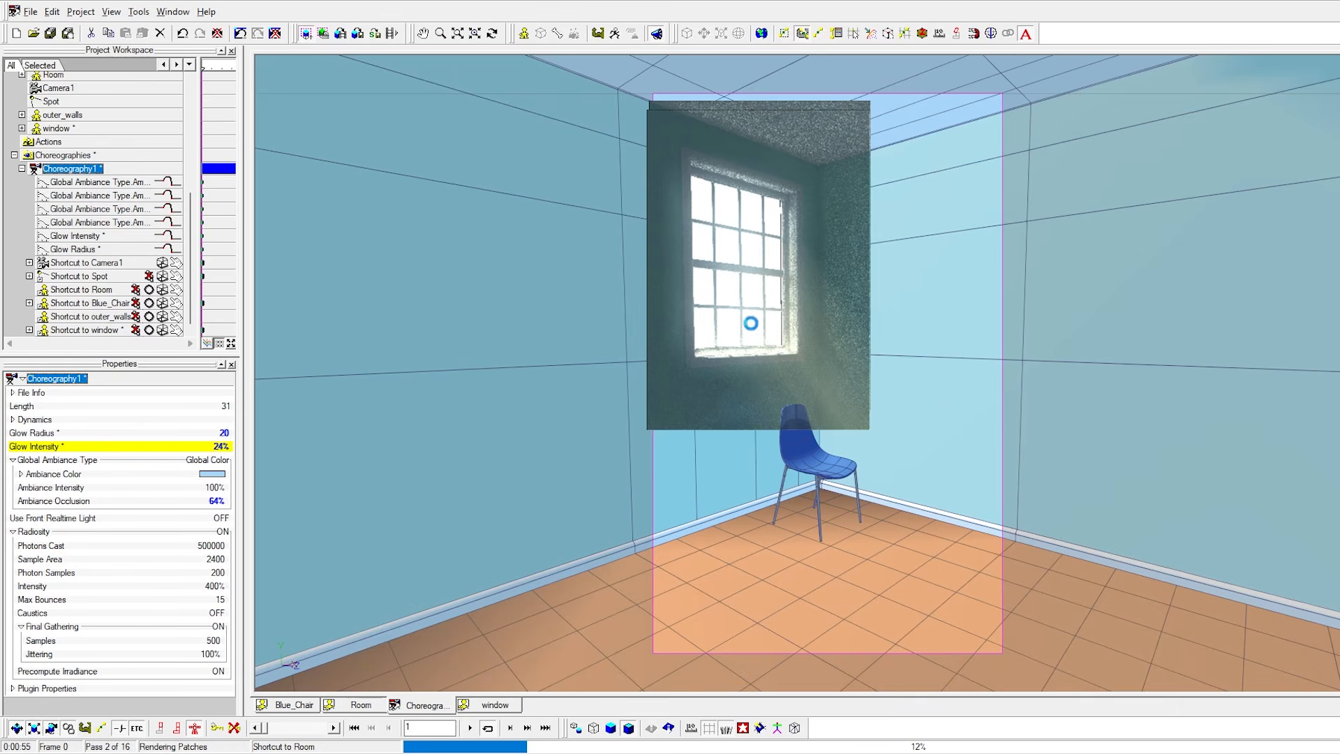
key(Escape)
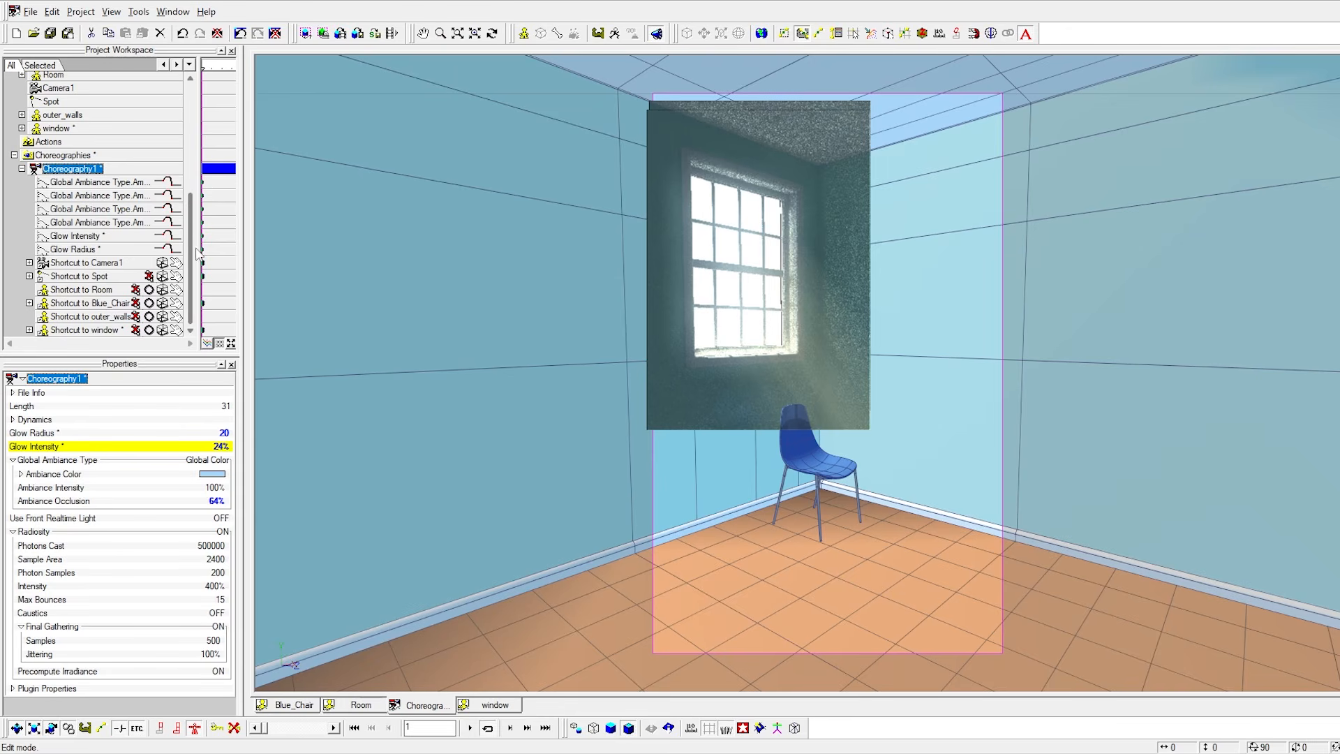
Check the light color assigned to the Spot shortcut in the choreography.
click(76, 276)
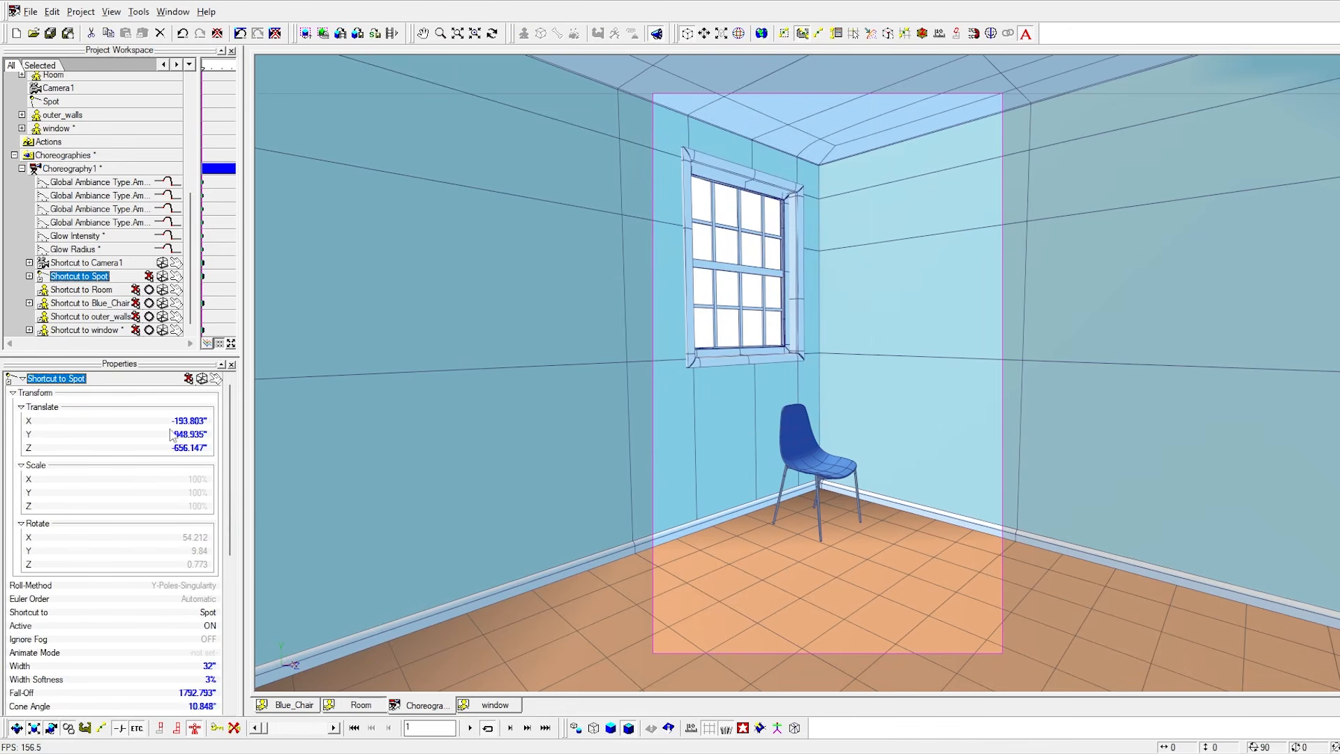
scroll(206, 544, down, 5)
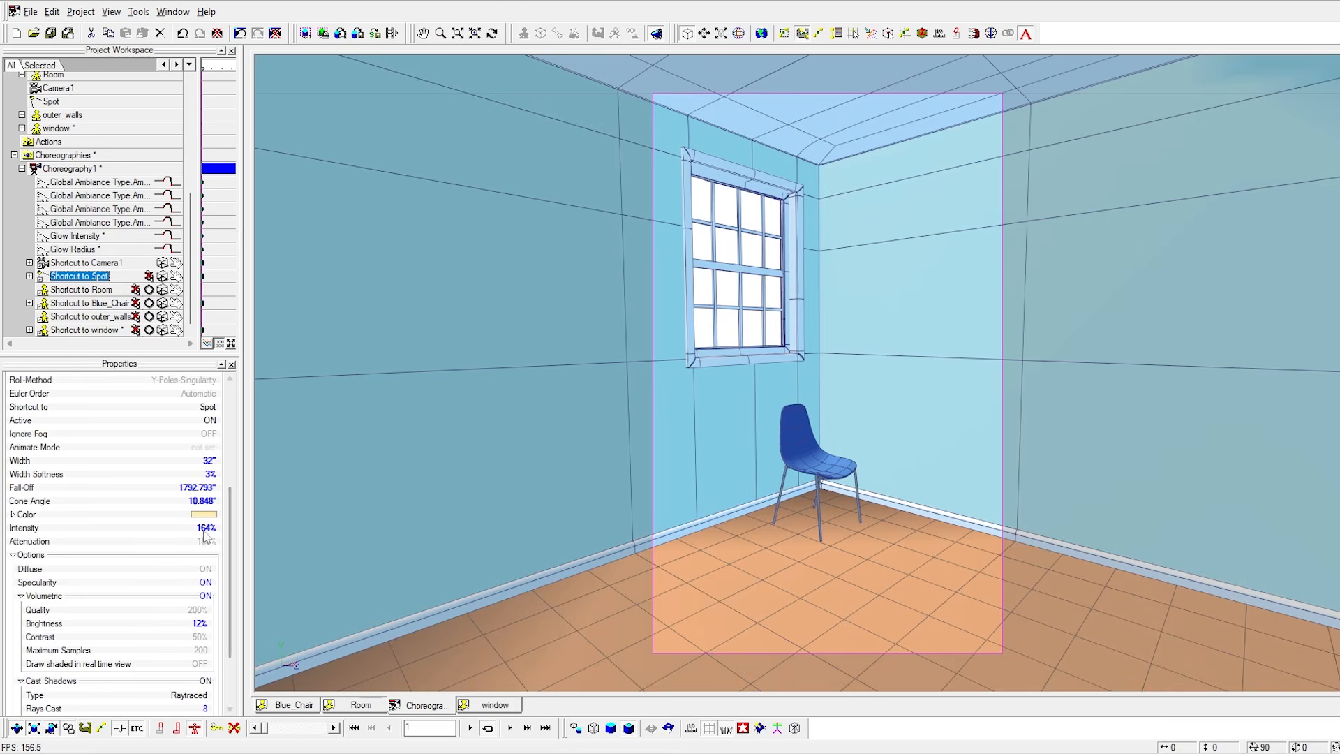
click(204, 515)
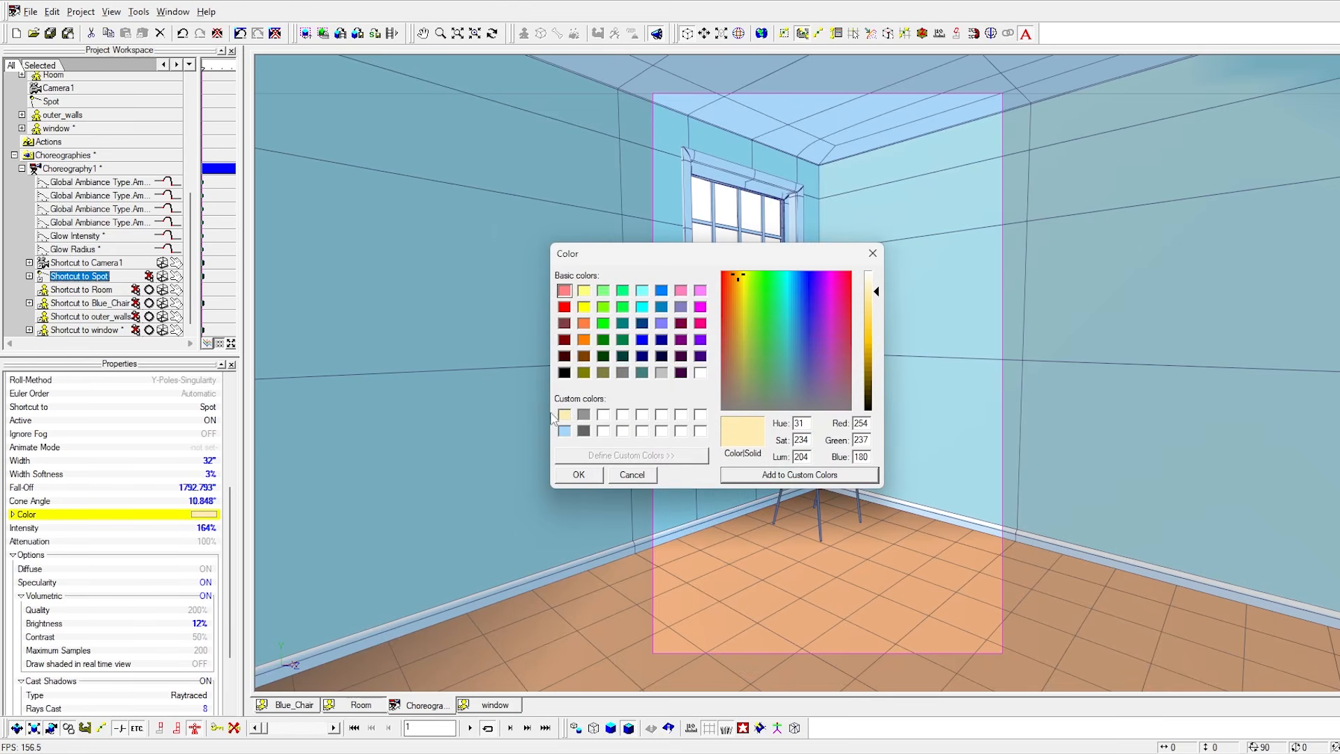
click(578, 475)
Set the white glow material's Diffuse Color to a pale cream, RGB 255, 251, 236, by lightening the saved custom cream color.
scroll(197, 274, up, 2)
scroll(197, 273, up, 4)
click(22, 240)
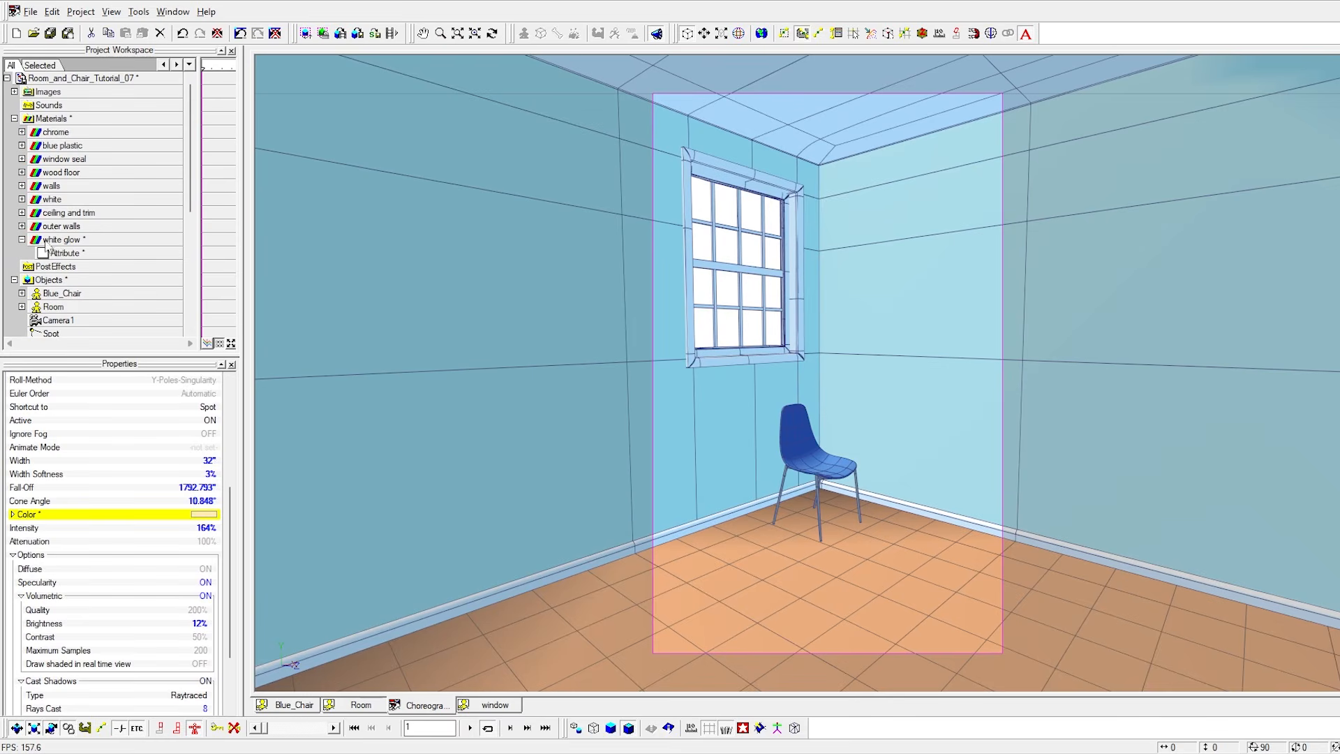
click(63, 252)
scroll(199, 398, up, 1)
click(199, 406)
click(566, 416)
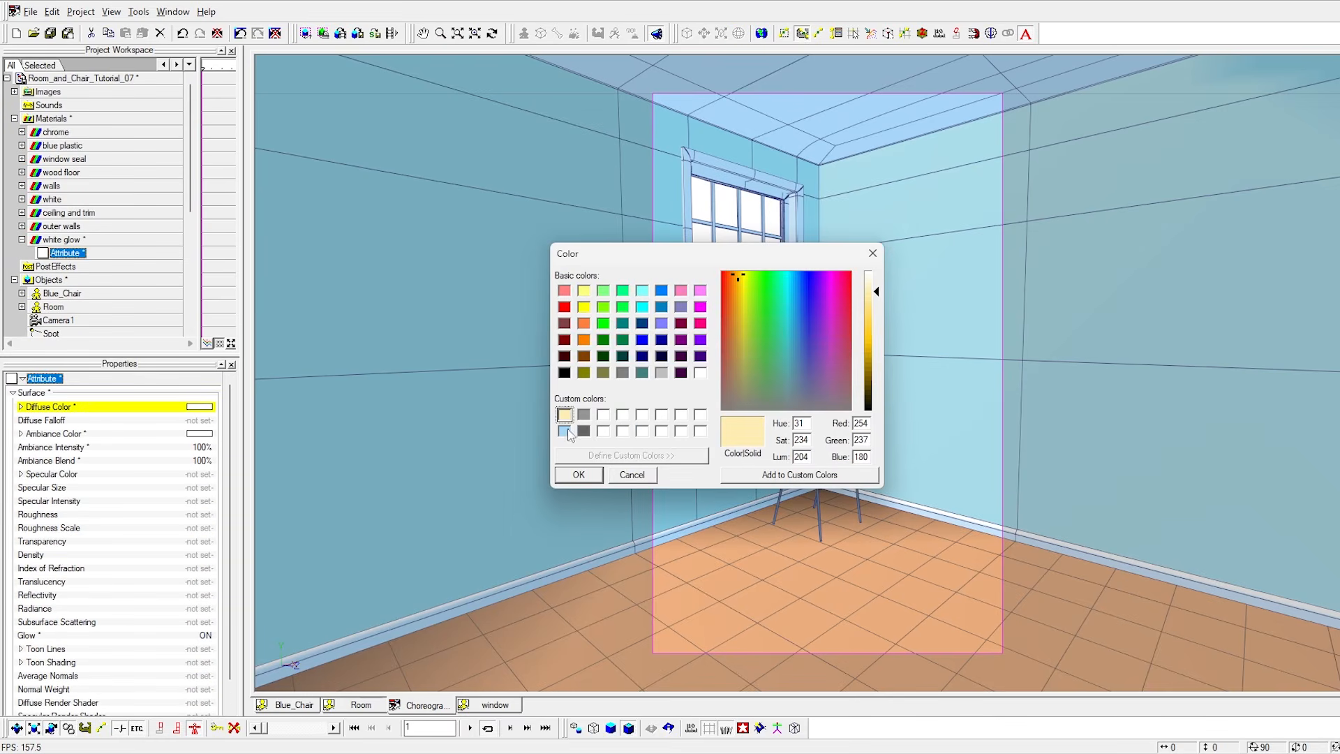
click(873, 277)
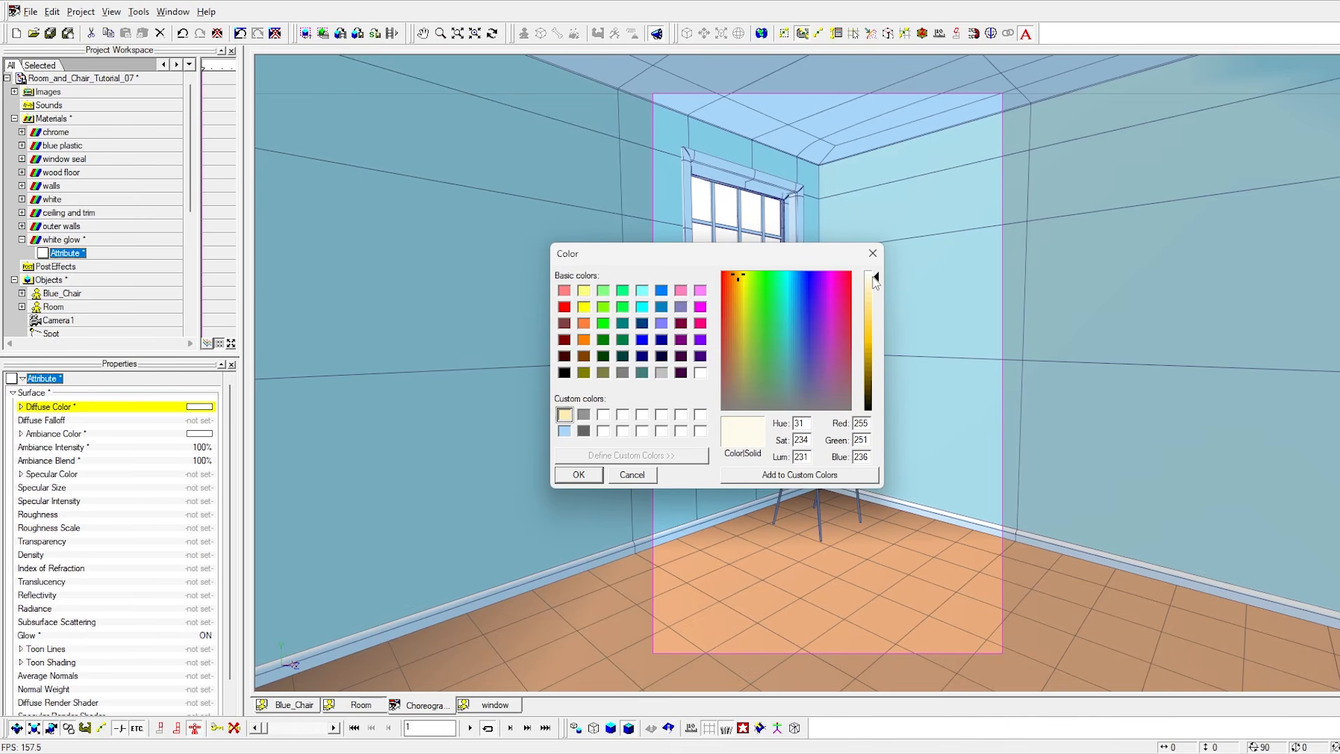
click(584, 476)
click(463, 461)
Set the white glow material's Ambiance Color to pale cream, RGB 255, 251, 234, and save the project.
click(60, 184)
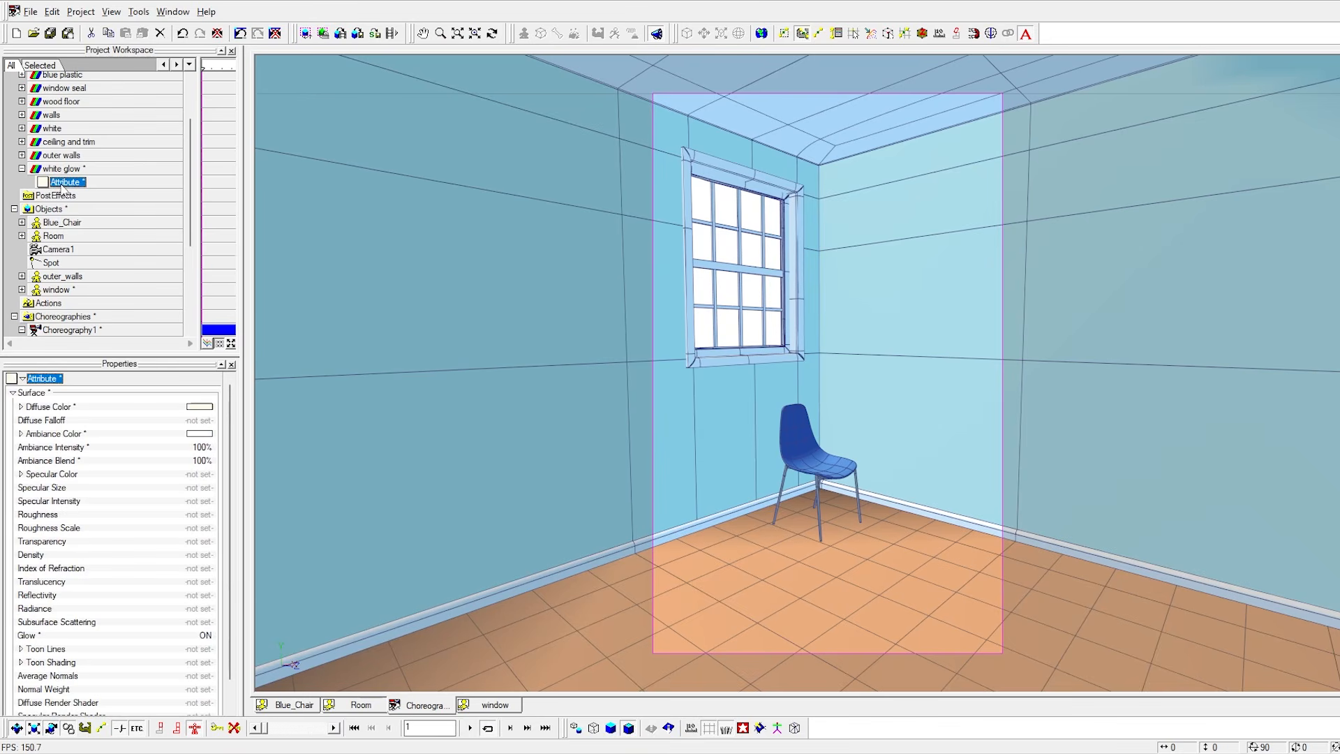
click(203, 434)
click(564, 415)
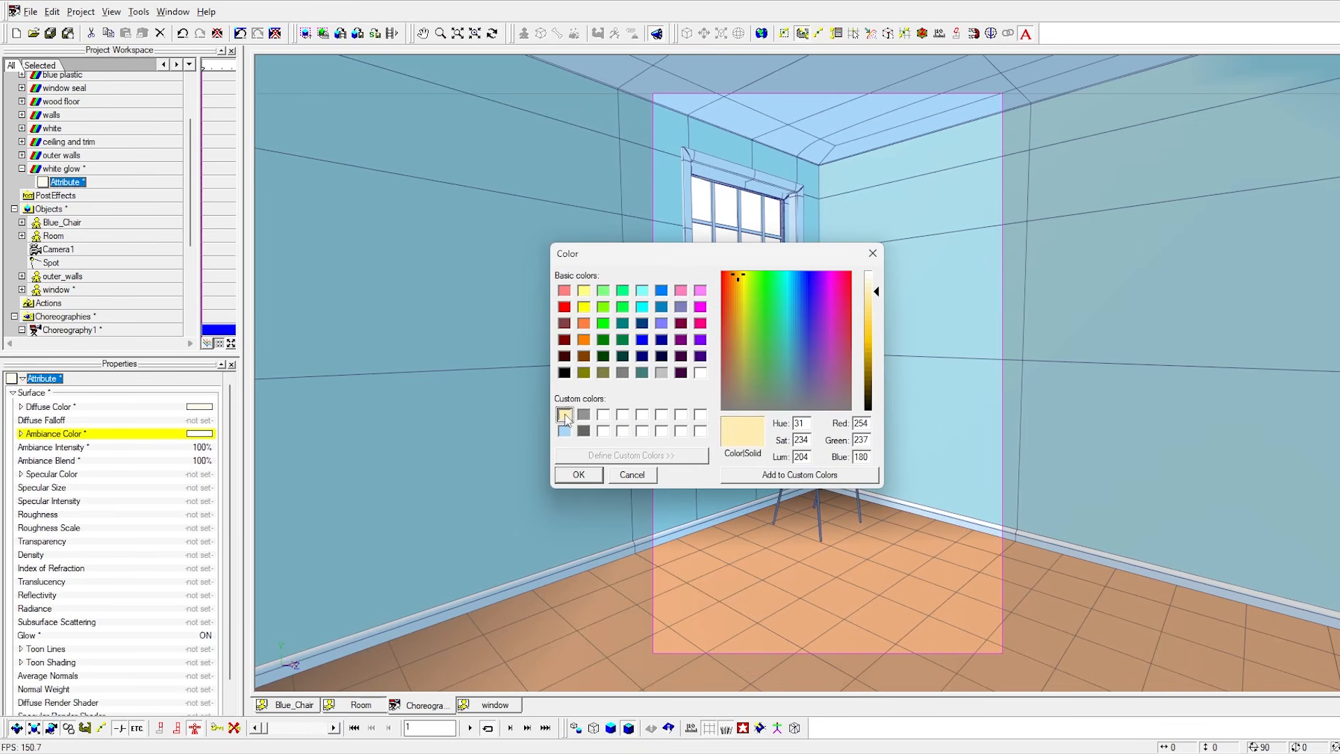
click(874, 281)
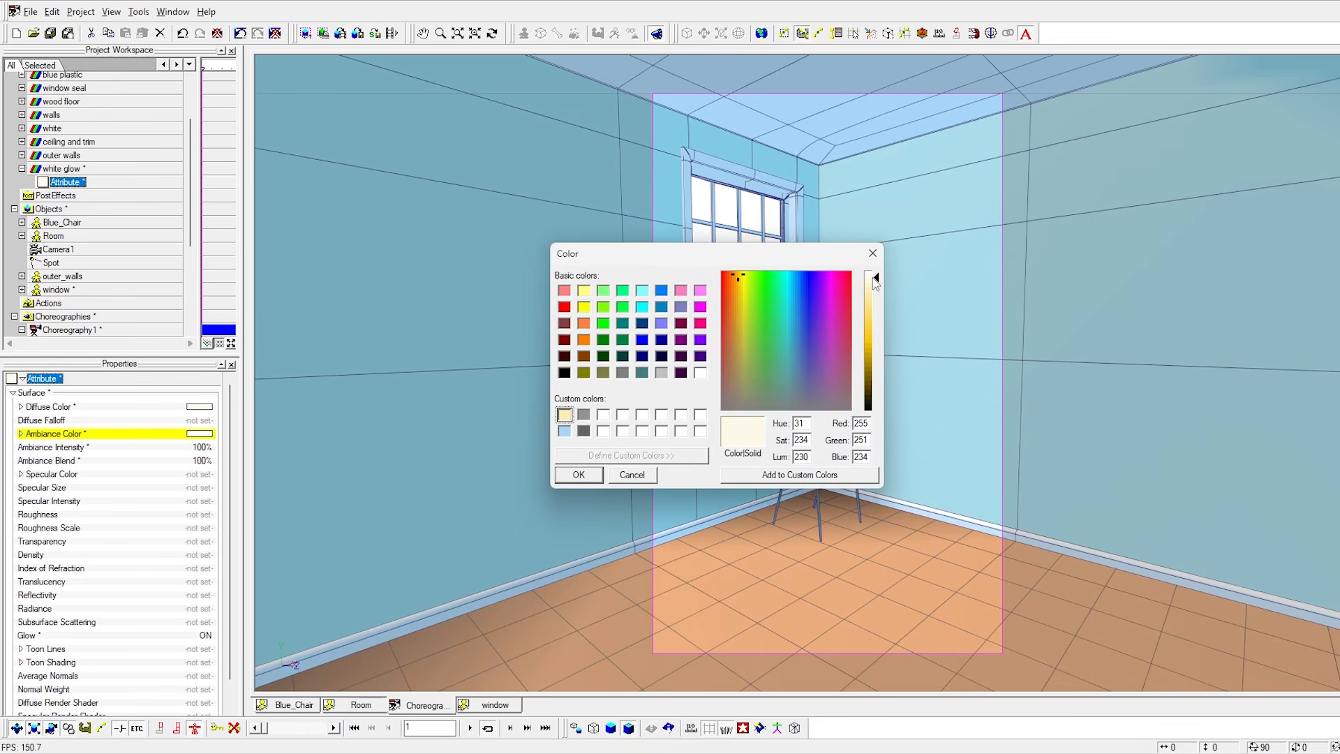
click(579, 475)
click(448, 430)
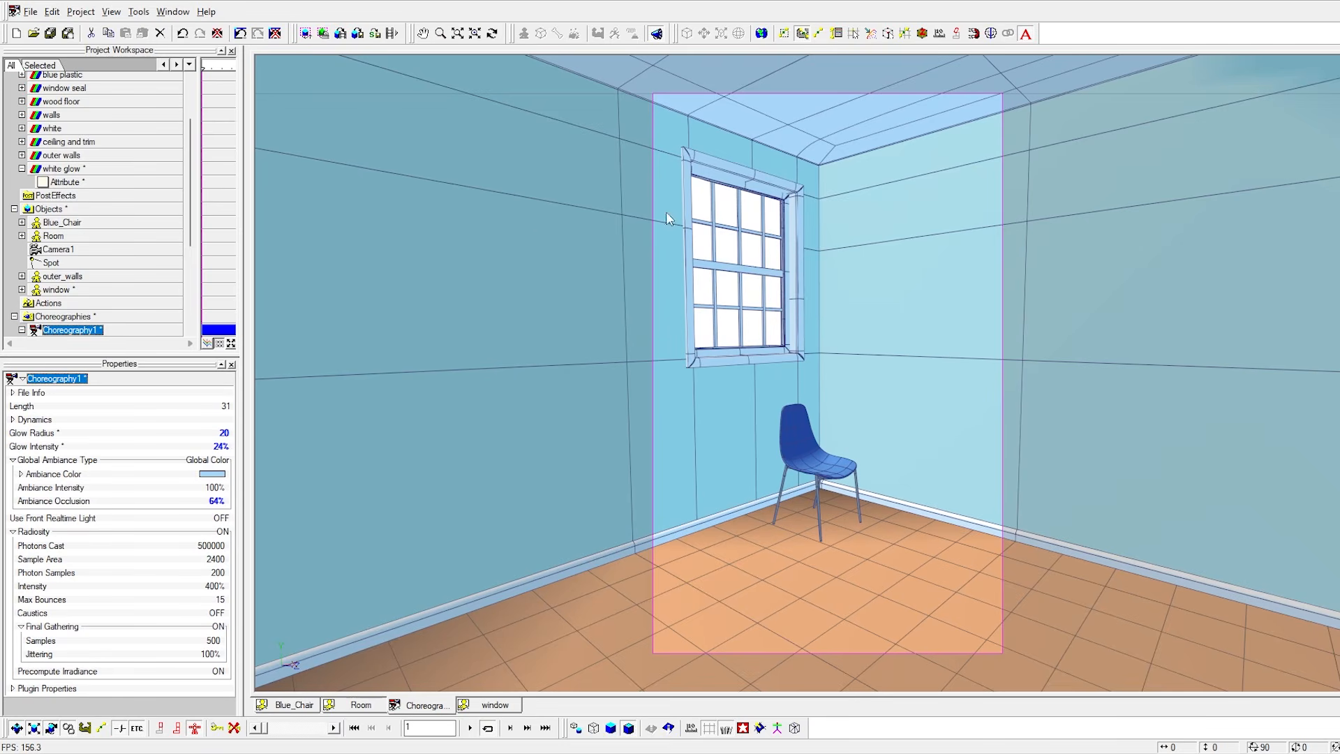
key(ctrl+s)
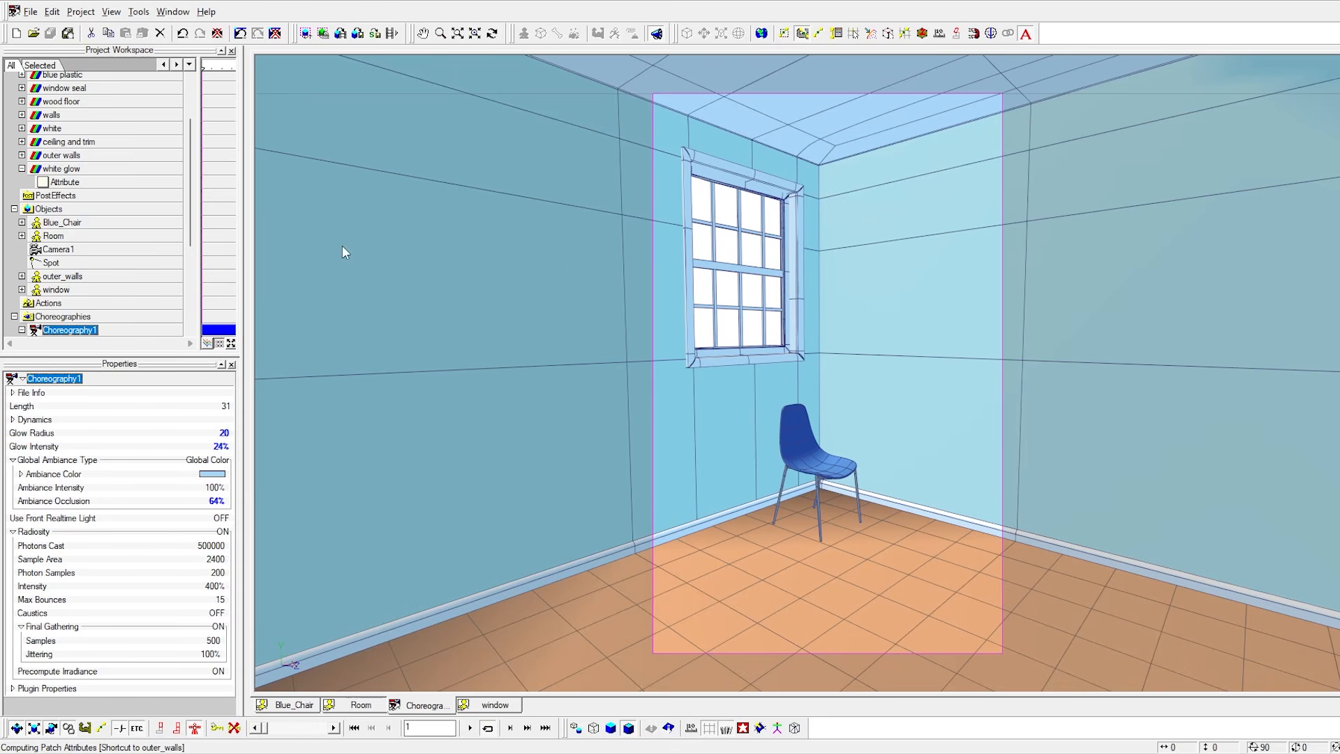
Examine the window opening from outside the room, where the outer walls meet the window frame.
click(22, 169)
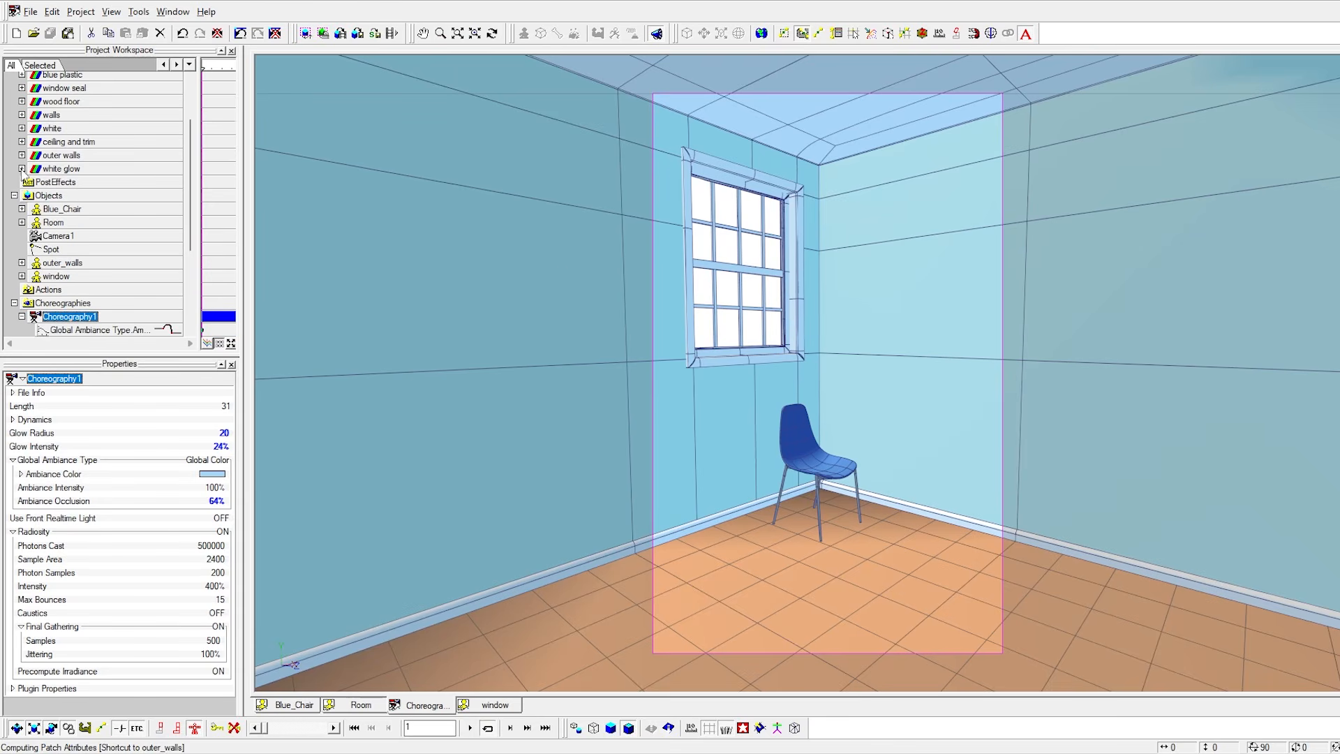
key(t)
drag(770, 274, 810, 223)
click(812, 229)
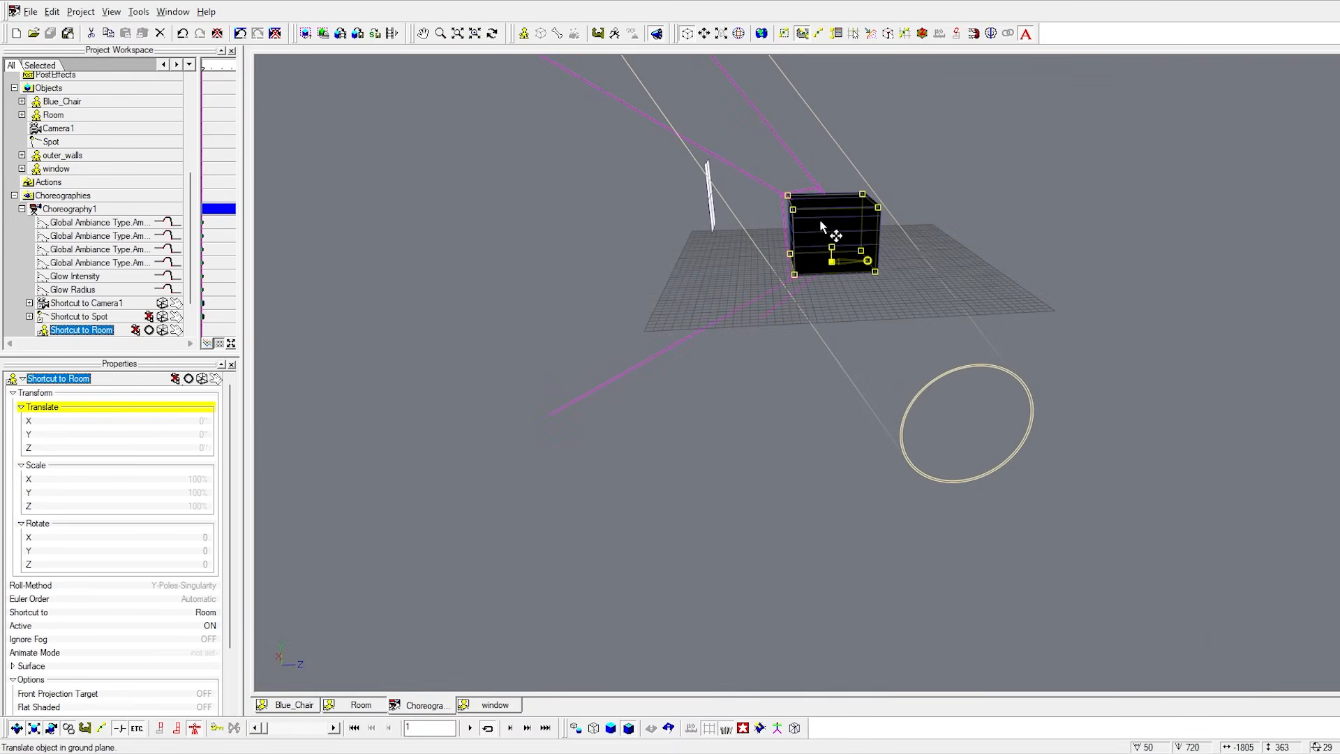
scroll(928, 355, up, 3)
key(t)
drag(827, 433, 845, 456)
key(z)
right_drag(748, 470, 821, 556)
scroll(716, 403, down, 2)
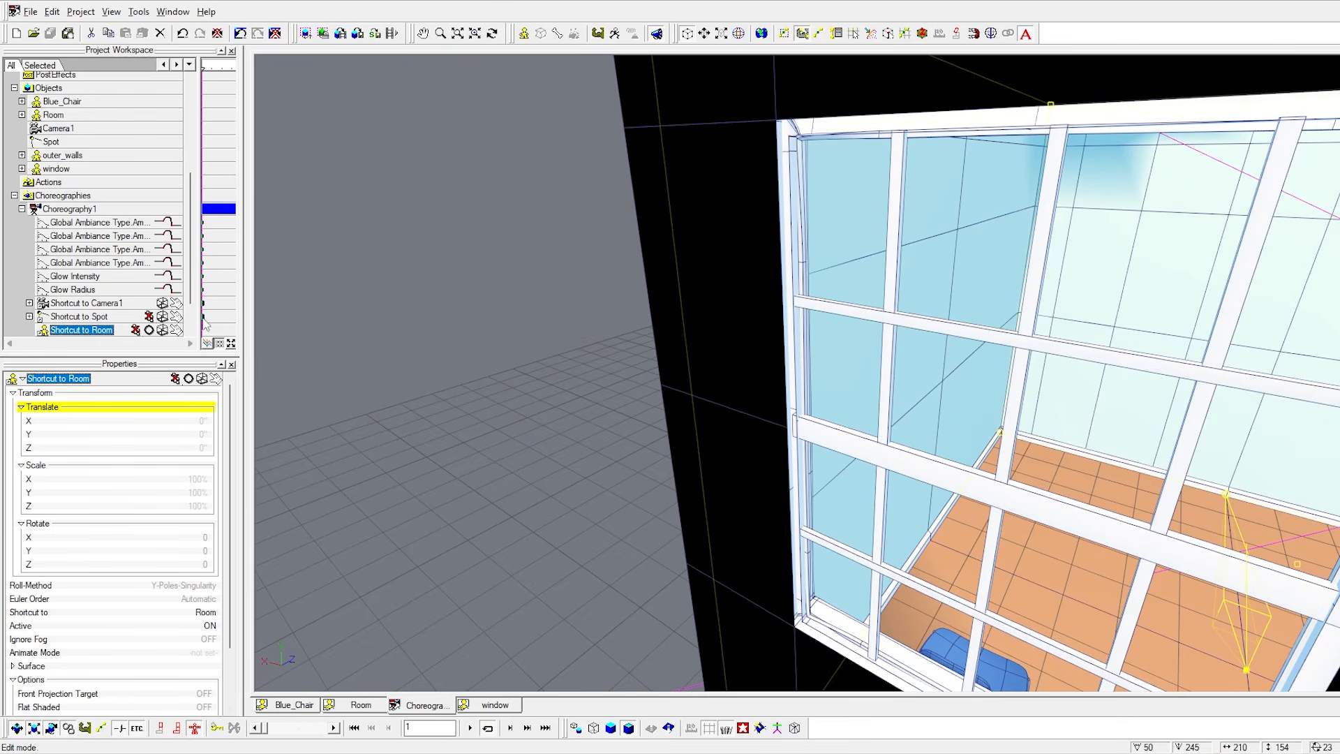
Close the window, Room and Blue_Chair model windows, leaving only the choreography open.
click(490, 705)
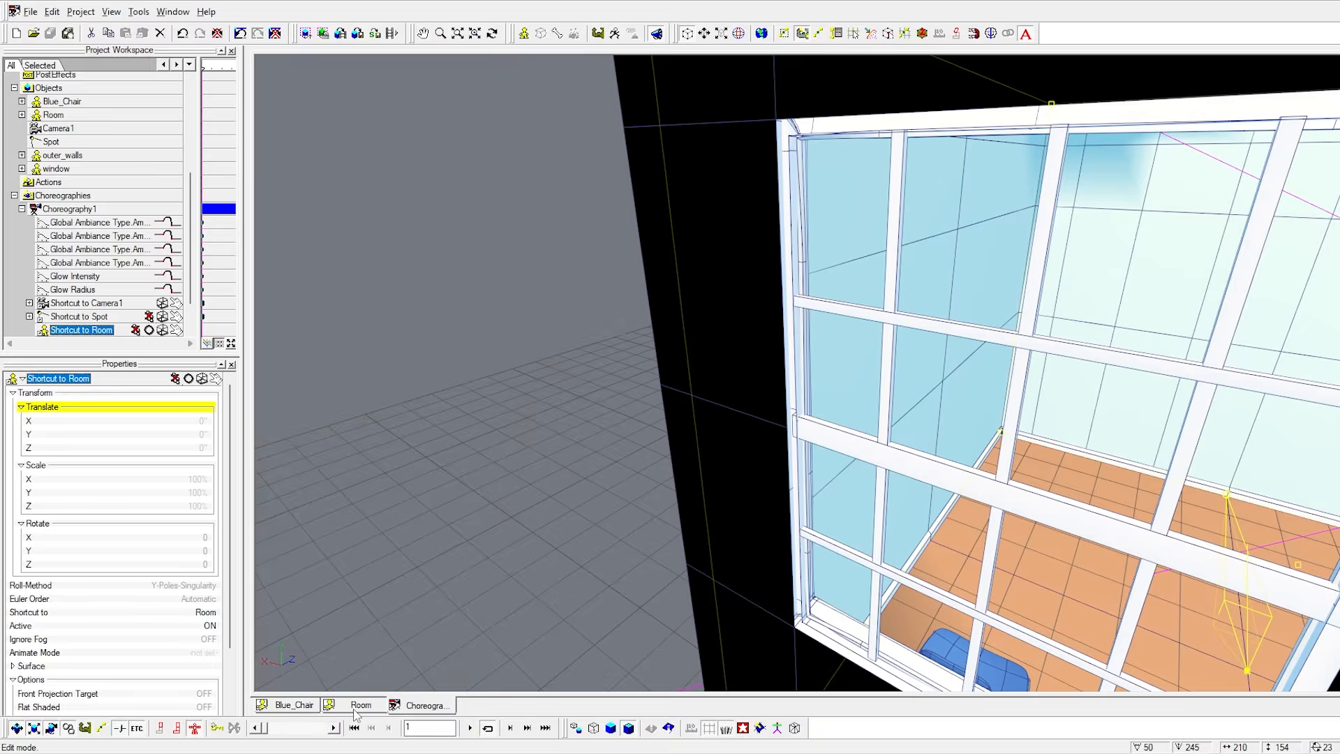
click(361, 705)
key(ctrl+F4)
click(301, 700)
key(ctrl+F4)
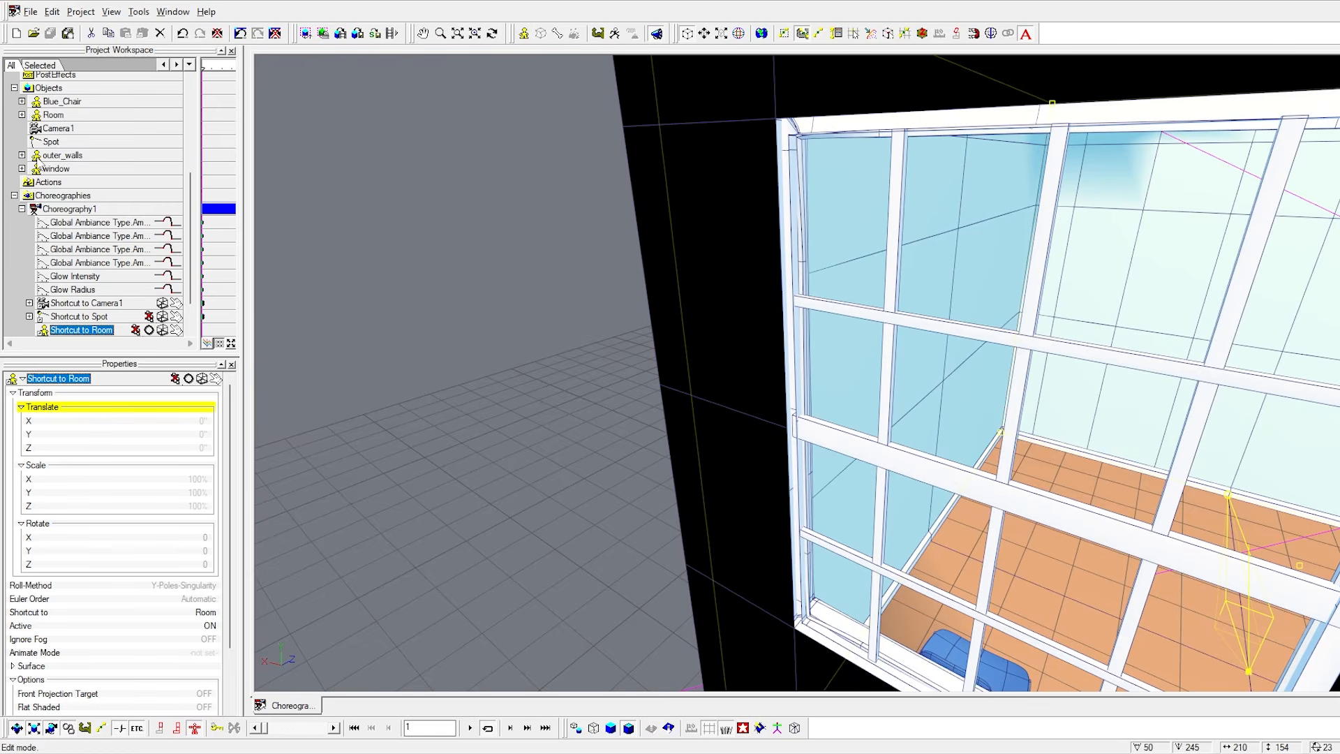
Open the outer_walls model side by side with the choreography, and show the choreography through Camera1.
double_click(36, 158)
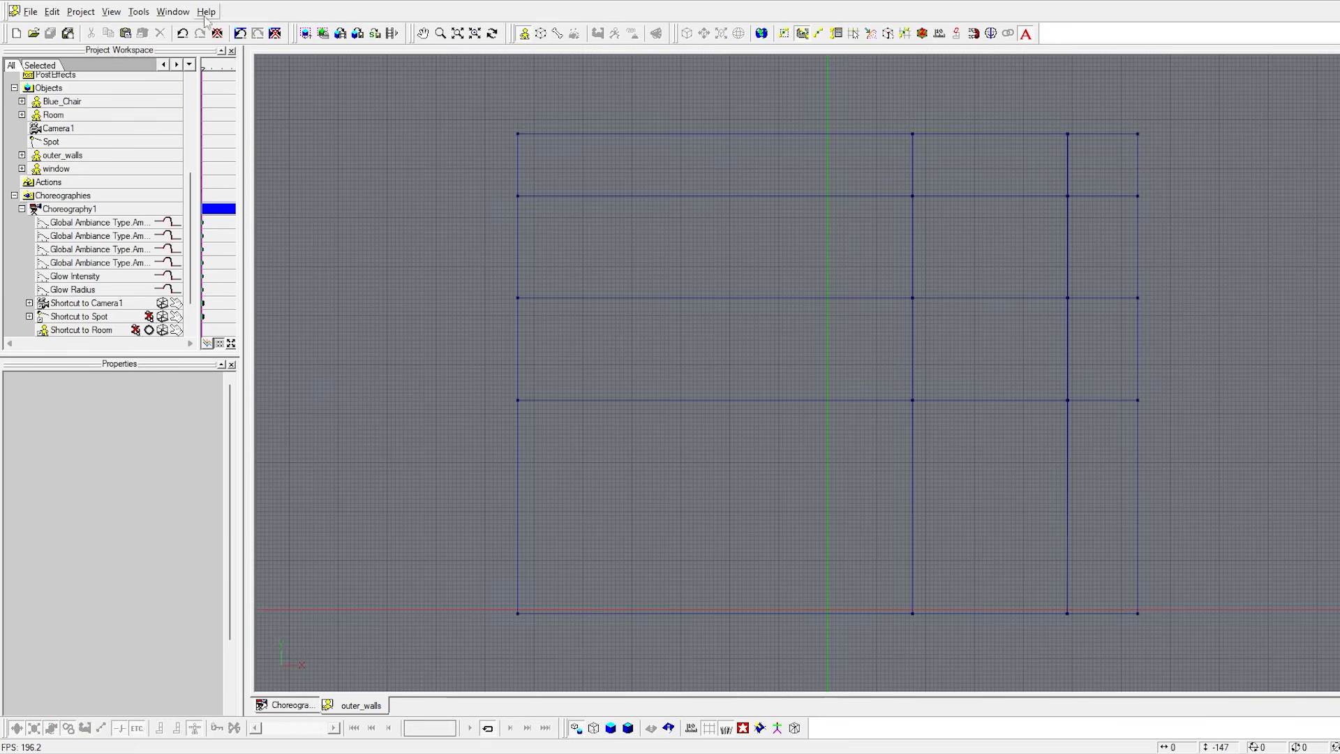
click(112, 11)
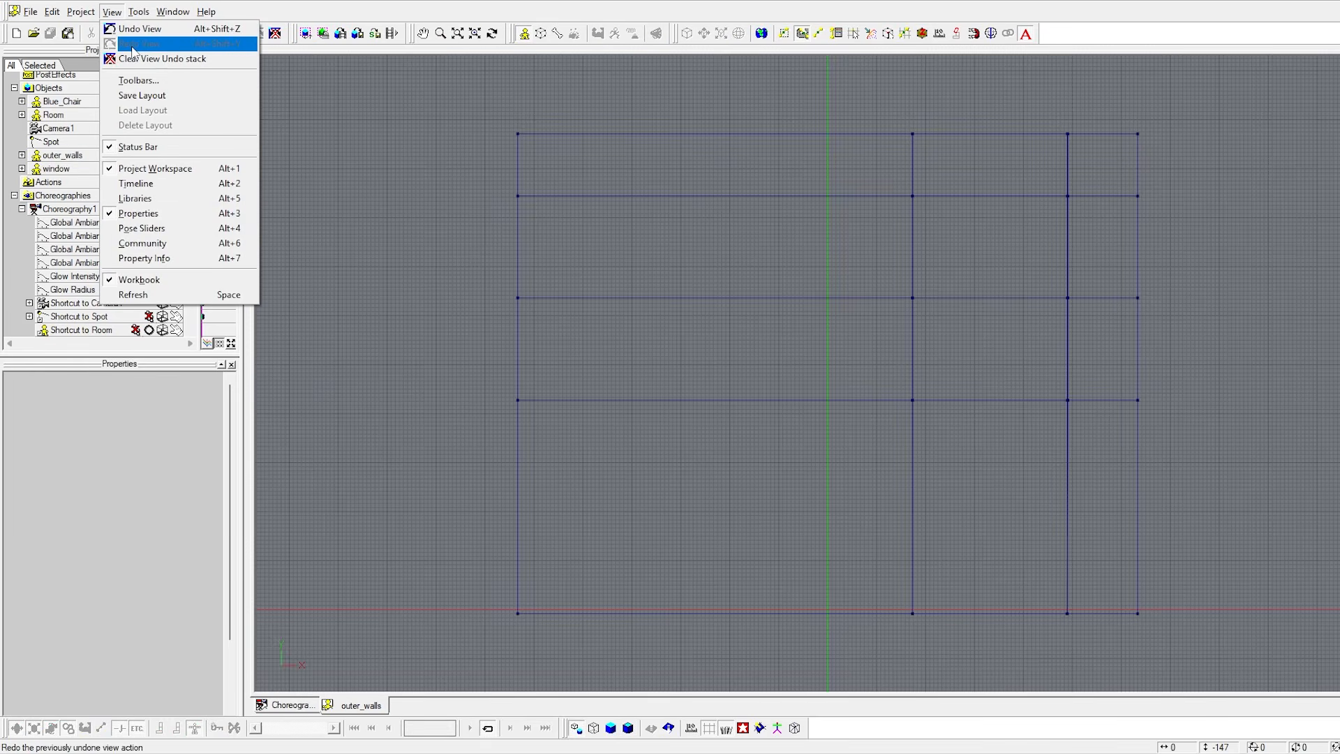
mouse_move(175, 12)
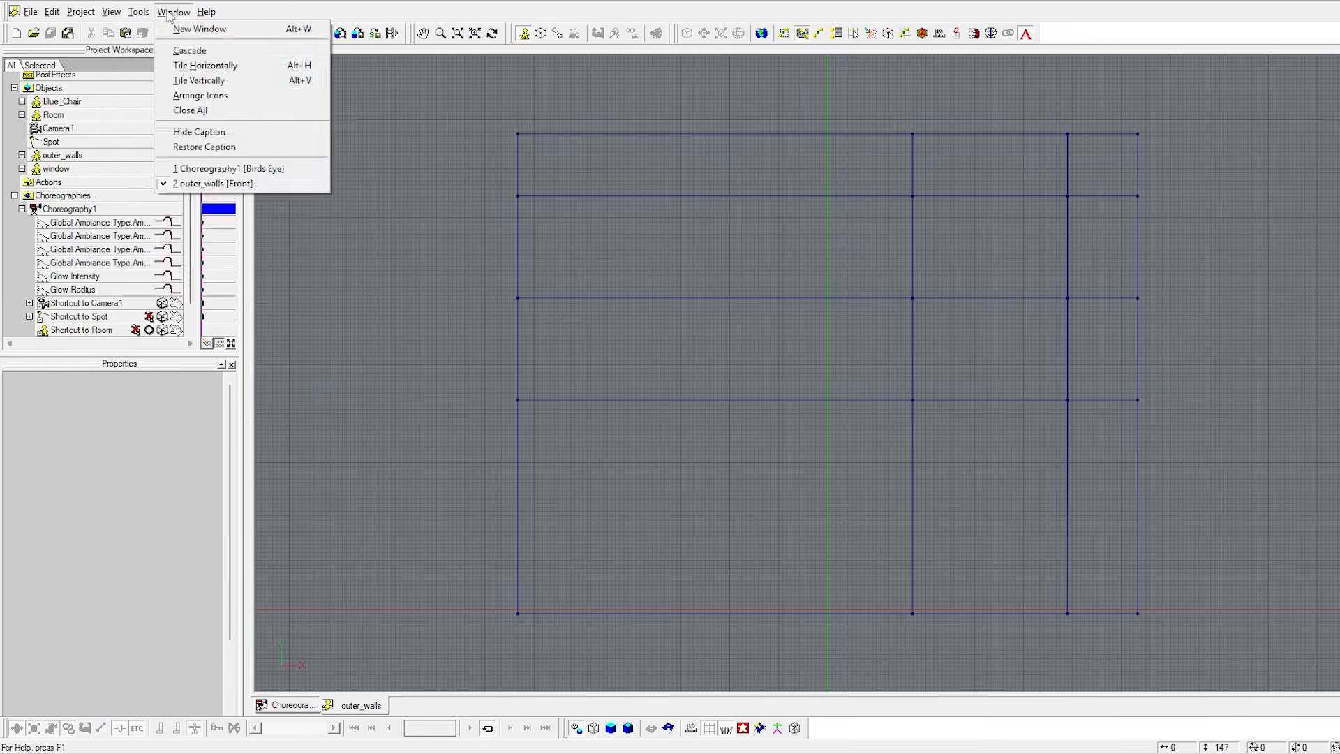
click(190, 67)
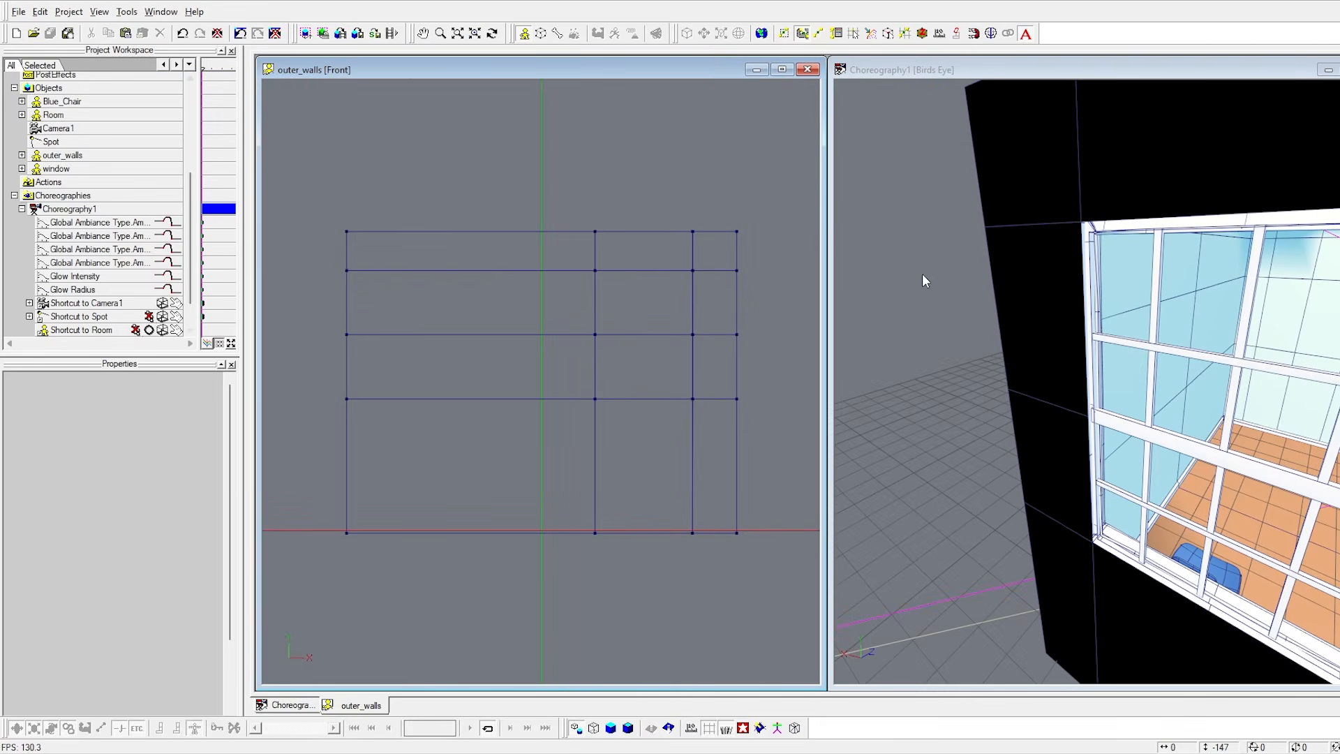
click(926, 78)
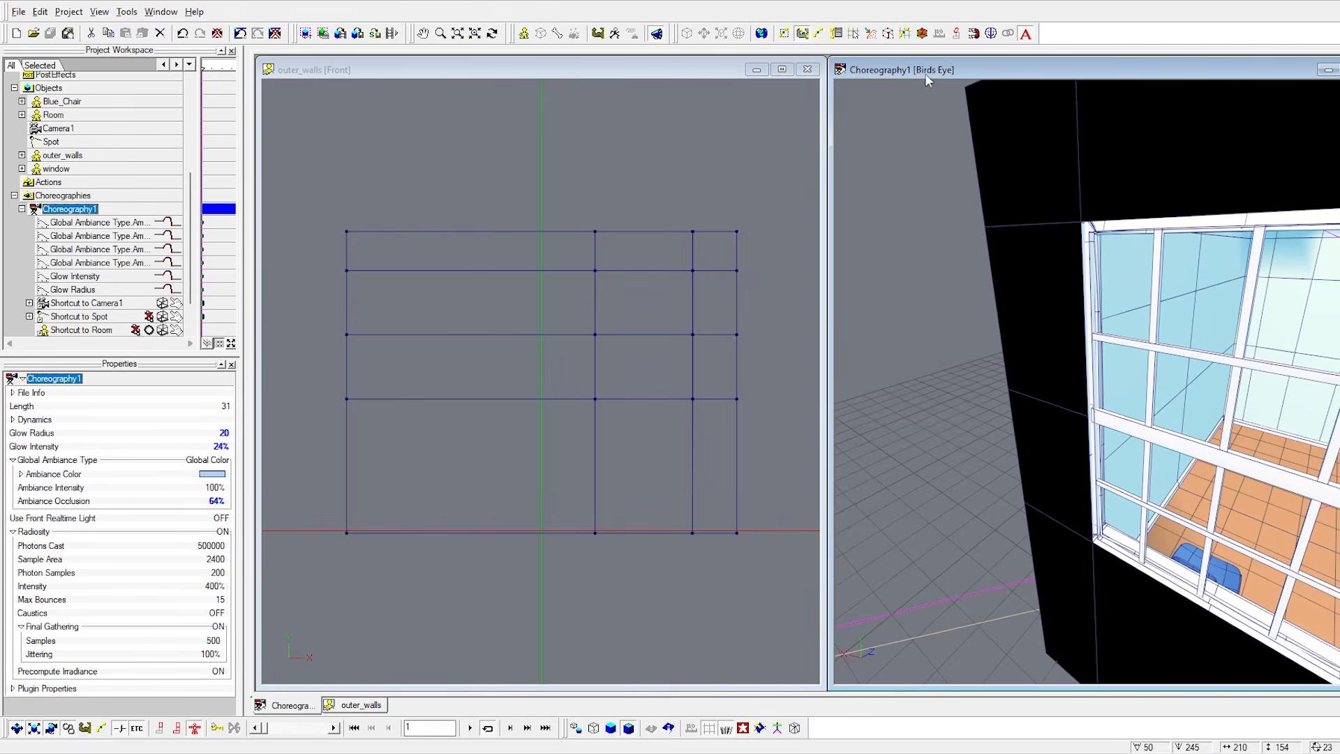
key(6)
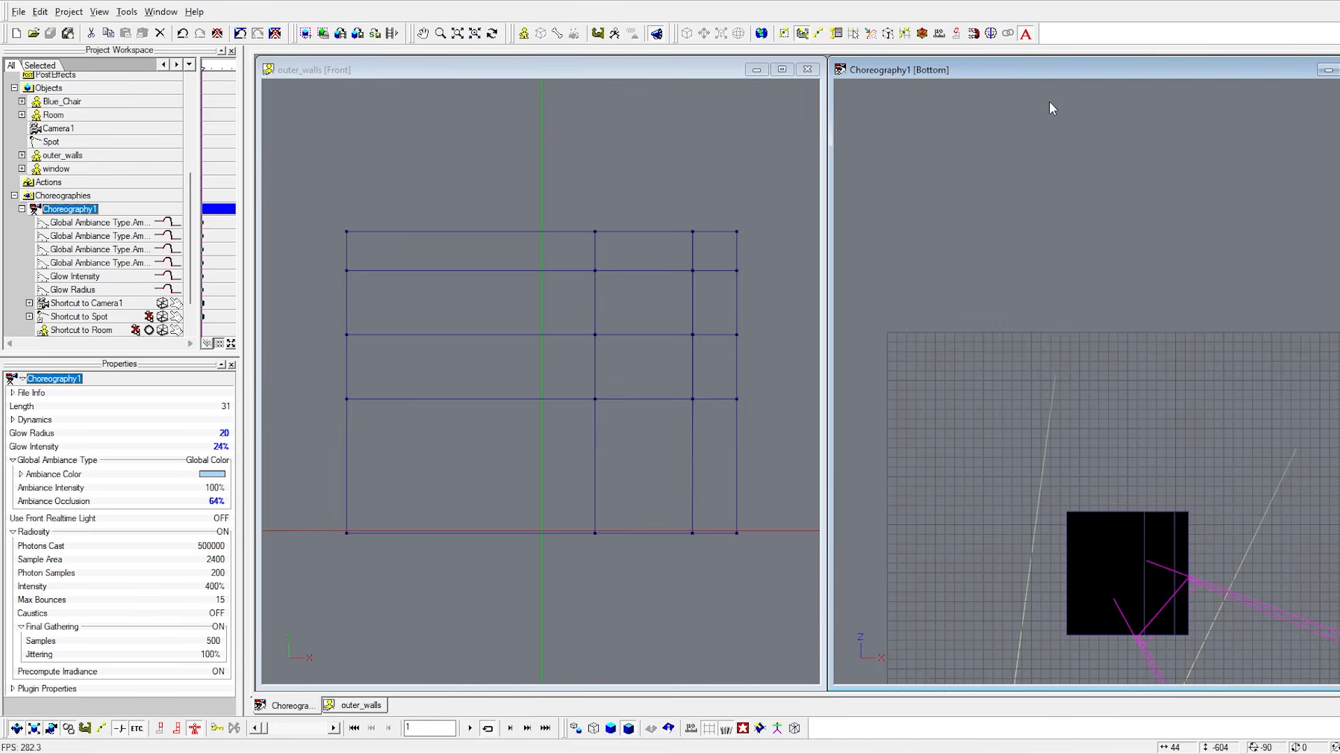
key(0)
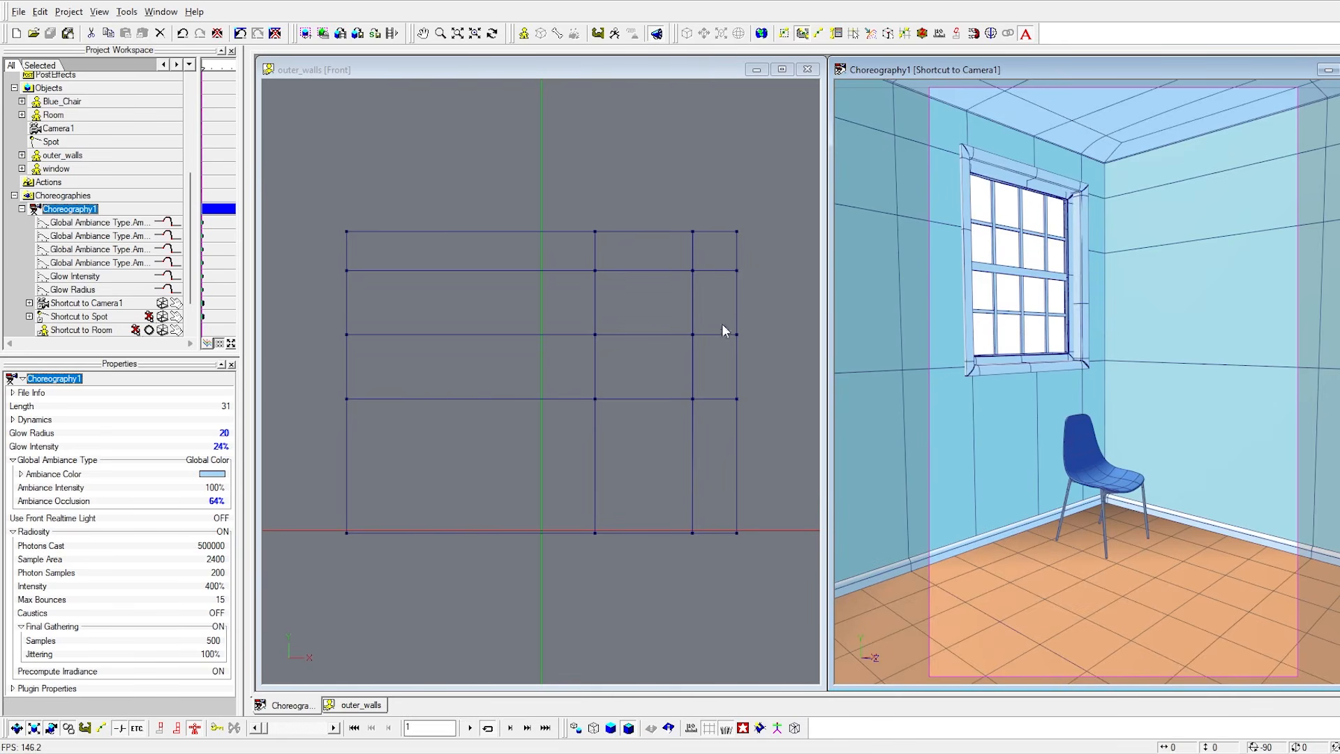
Shade the outer_walls model, select the vertical spline loop along one side of its window opening, and shift it slightly in X to widen the opening.
click(634, 270)
key(0)
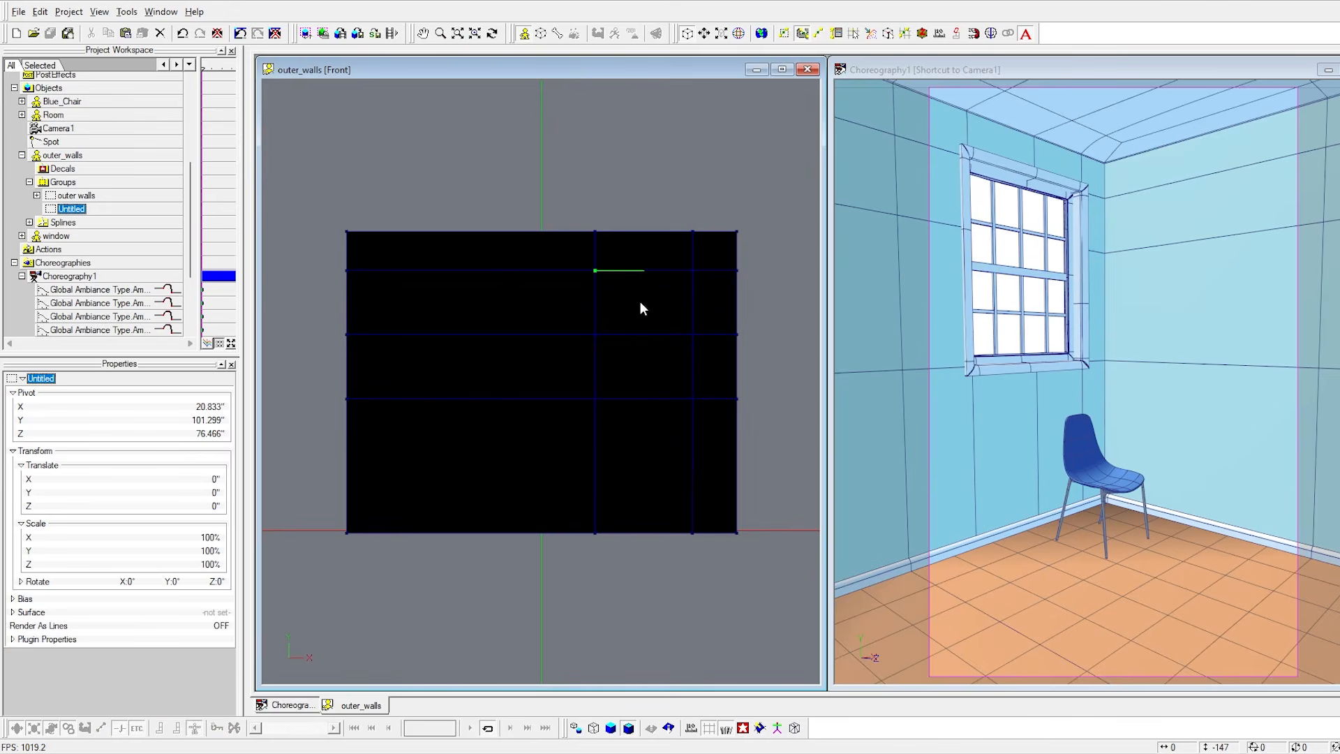
key(t)
mouse_move(638, 304)
mouse_down()
mouse_move(577, 343)
mouse_move(715, 347)
mouse_move(682, 347)
mouse_up()
key(m)
drag(477, 394, 612, 341)
scroll(528, 341, up, 3)
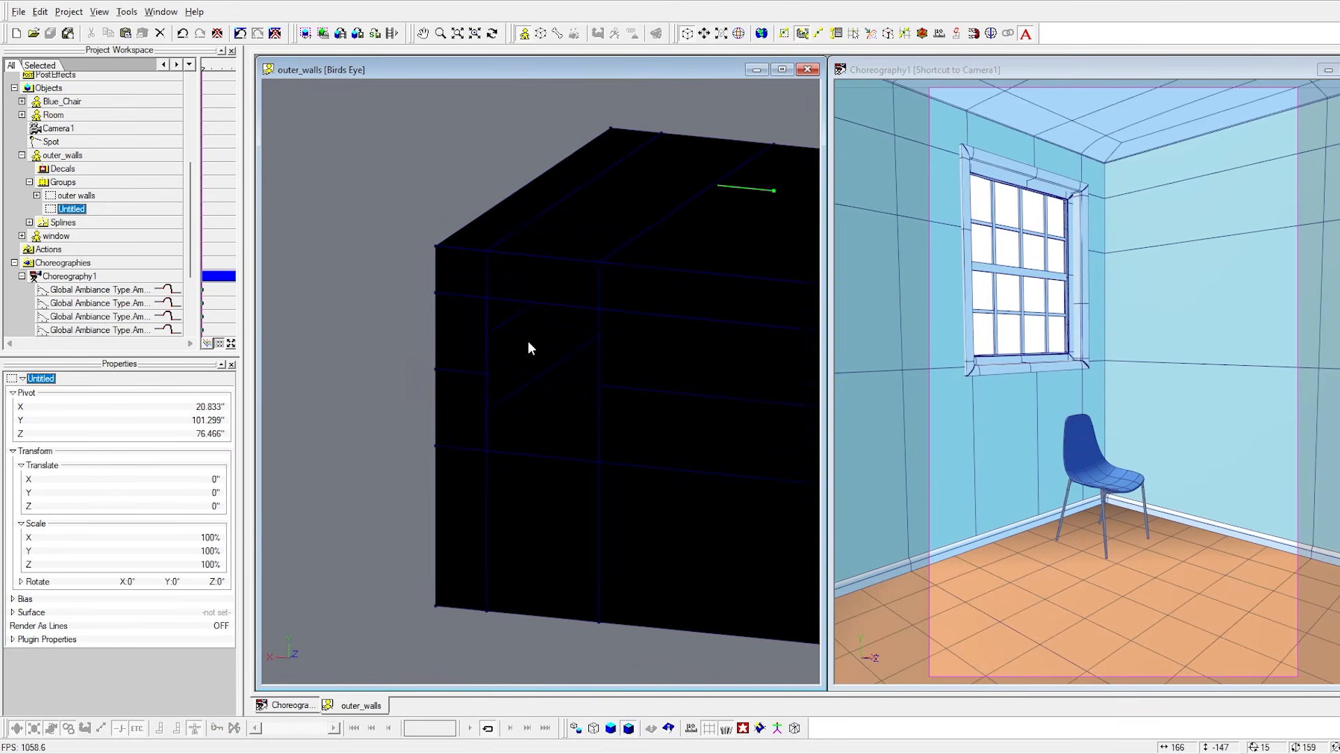
key(m)
drag(501, 314, 464, 305)
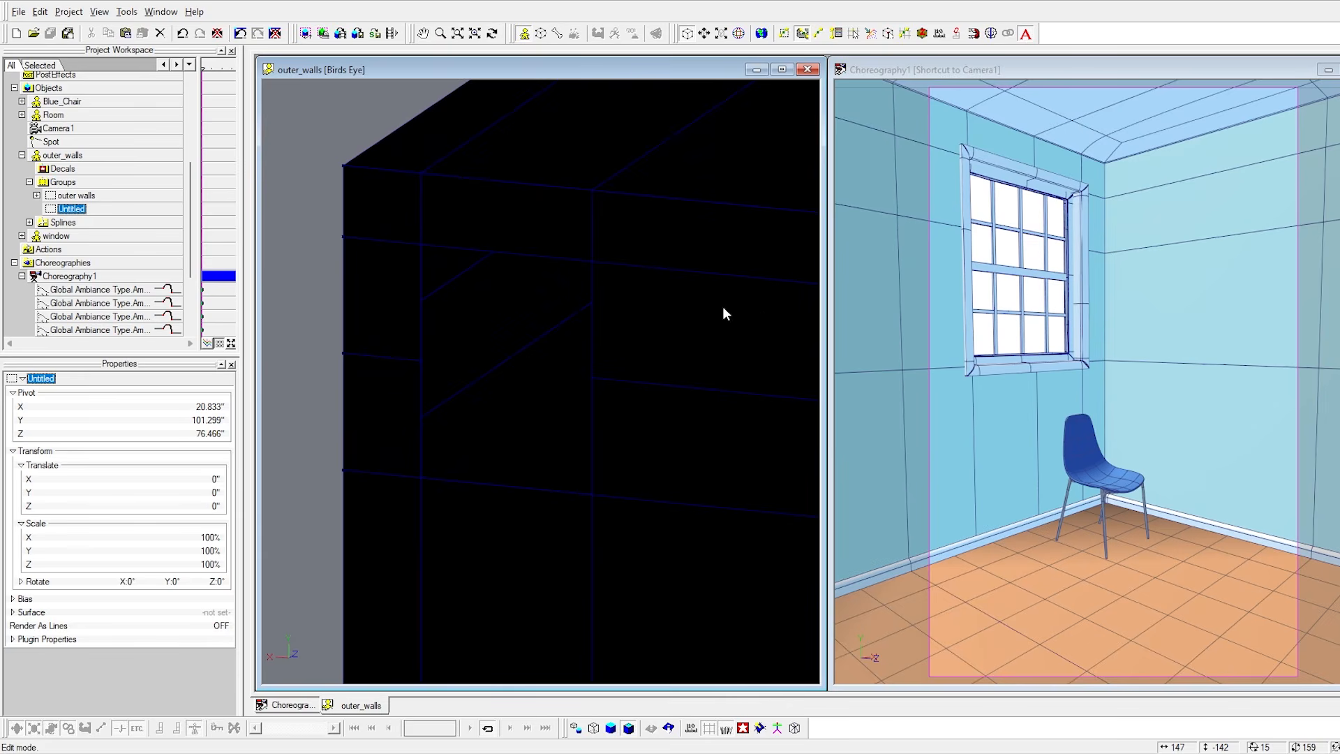
click(422, 270)
key(comma)
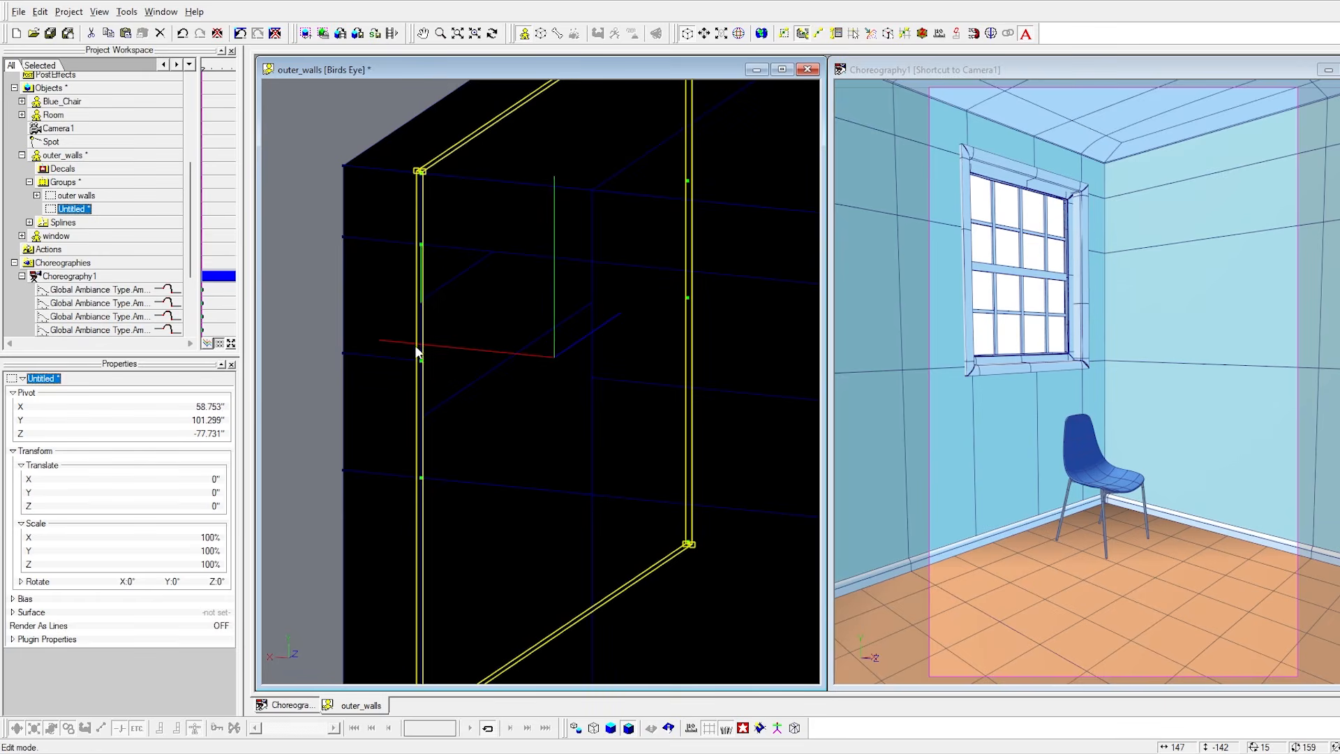
scroll(413, 333, up, 3)
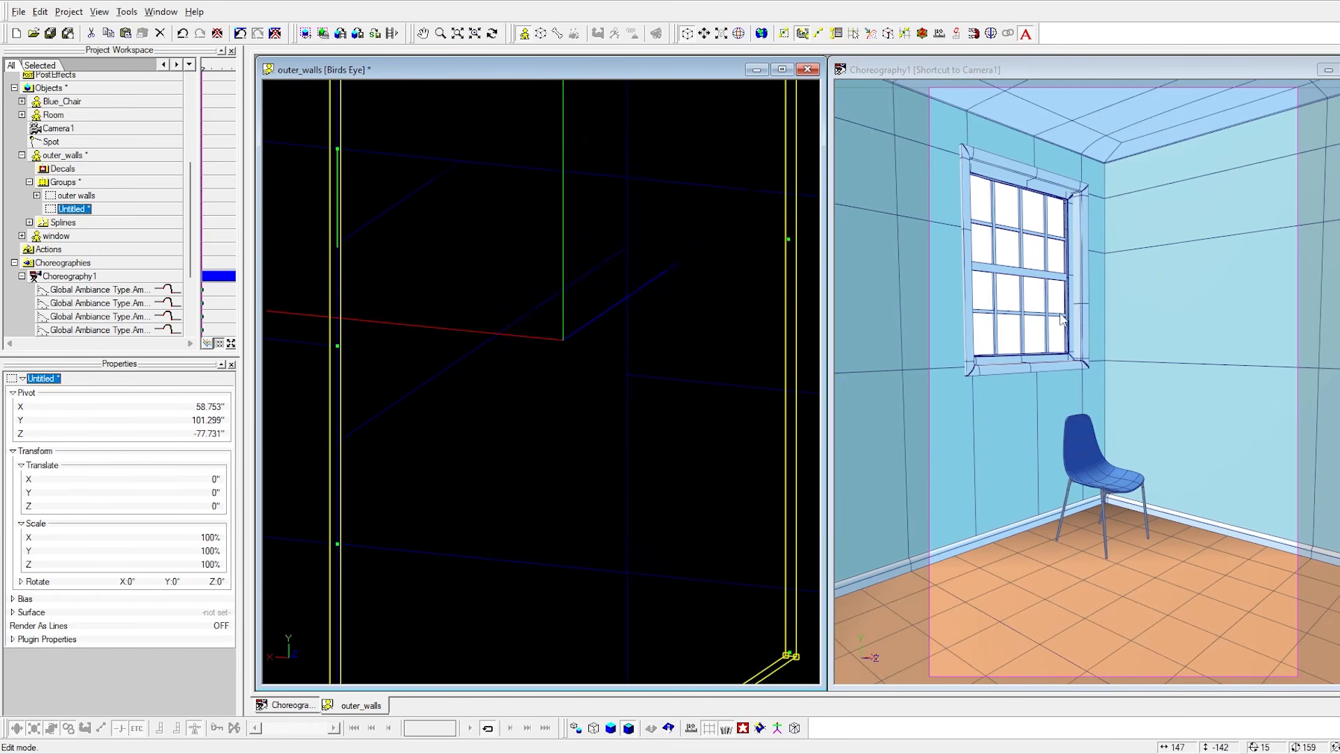
mouse_move(336, 292)
mouse_down()
mouse_move(357, 297)
mouse_move(324, 295)
mouse_move(333, 301)
mouse_up()
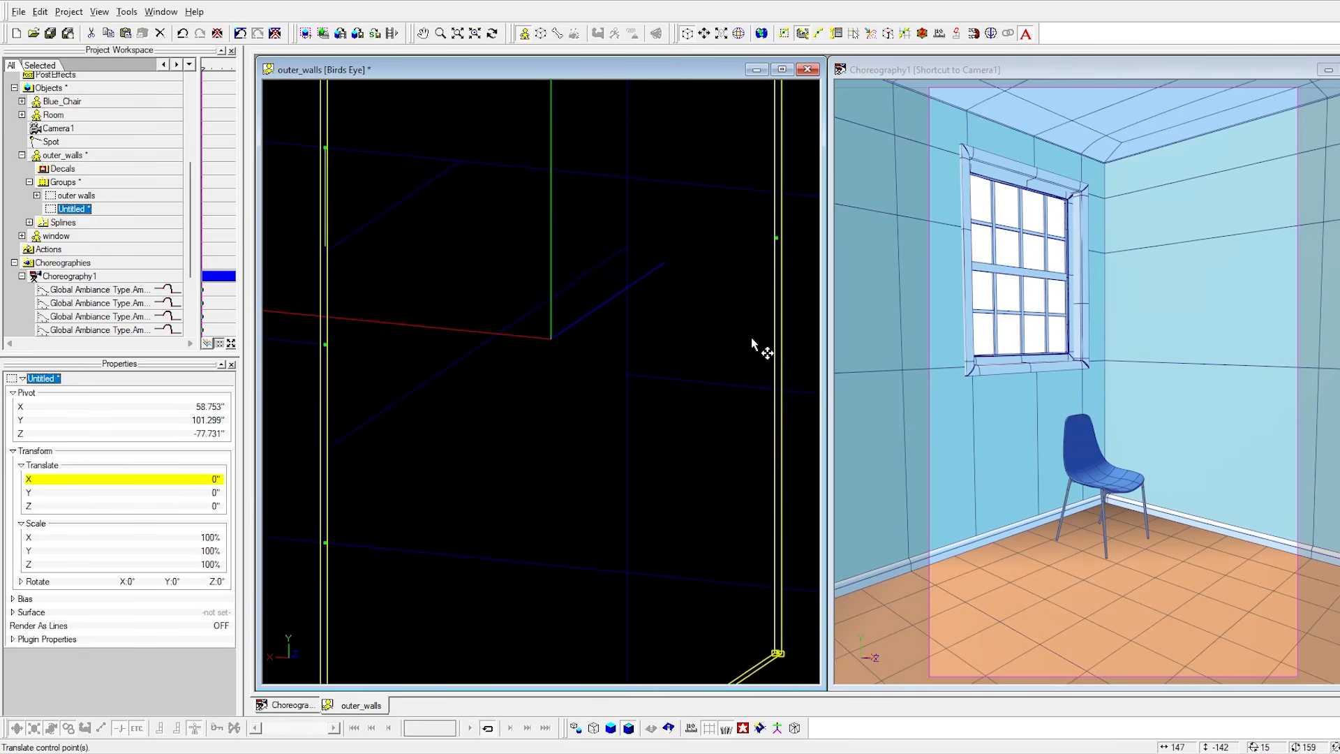
Test-render the window area in the choreography's camera view, and close the outer_walls model window.
key(q)
click(949, 118)
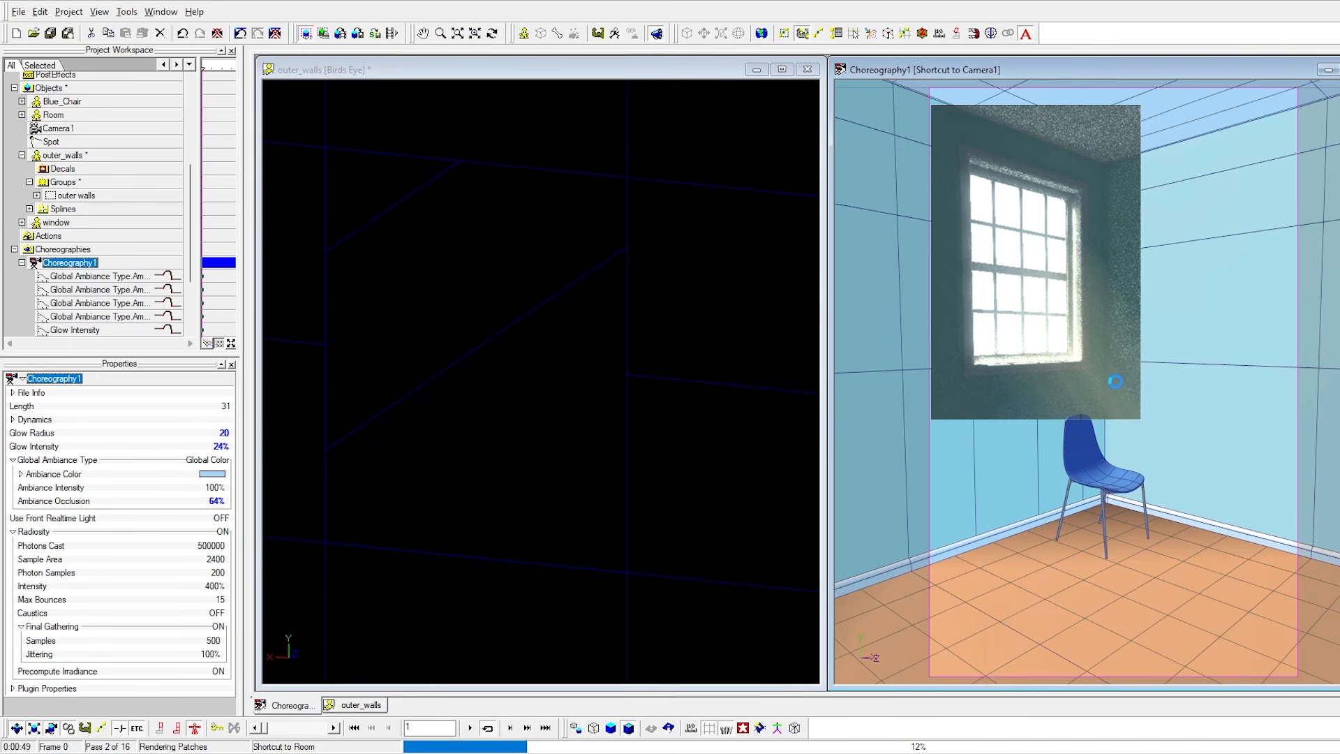
key(Escape)
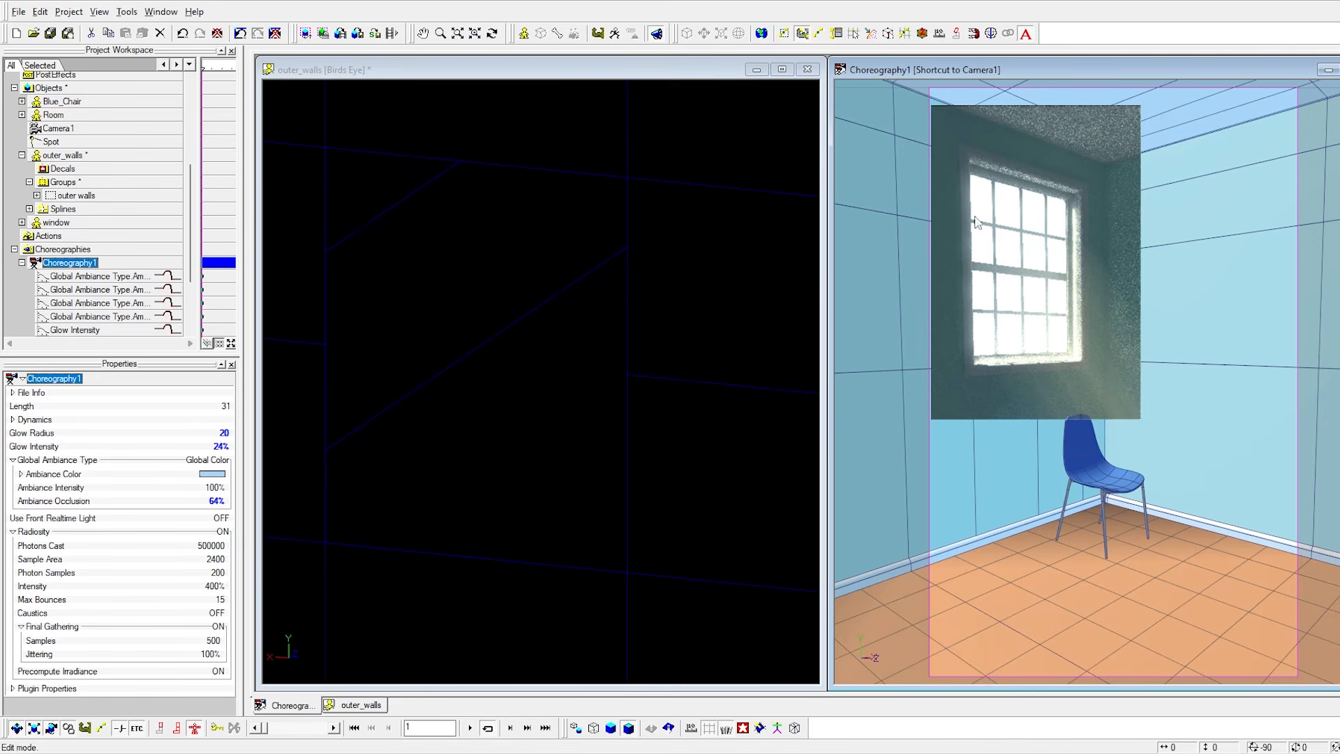
click(807, 70)
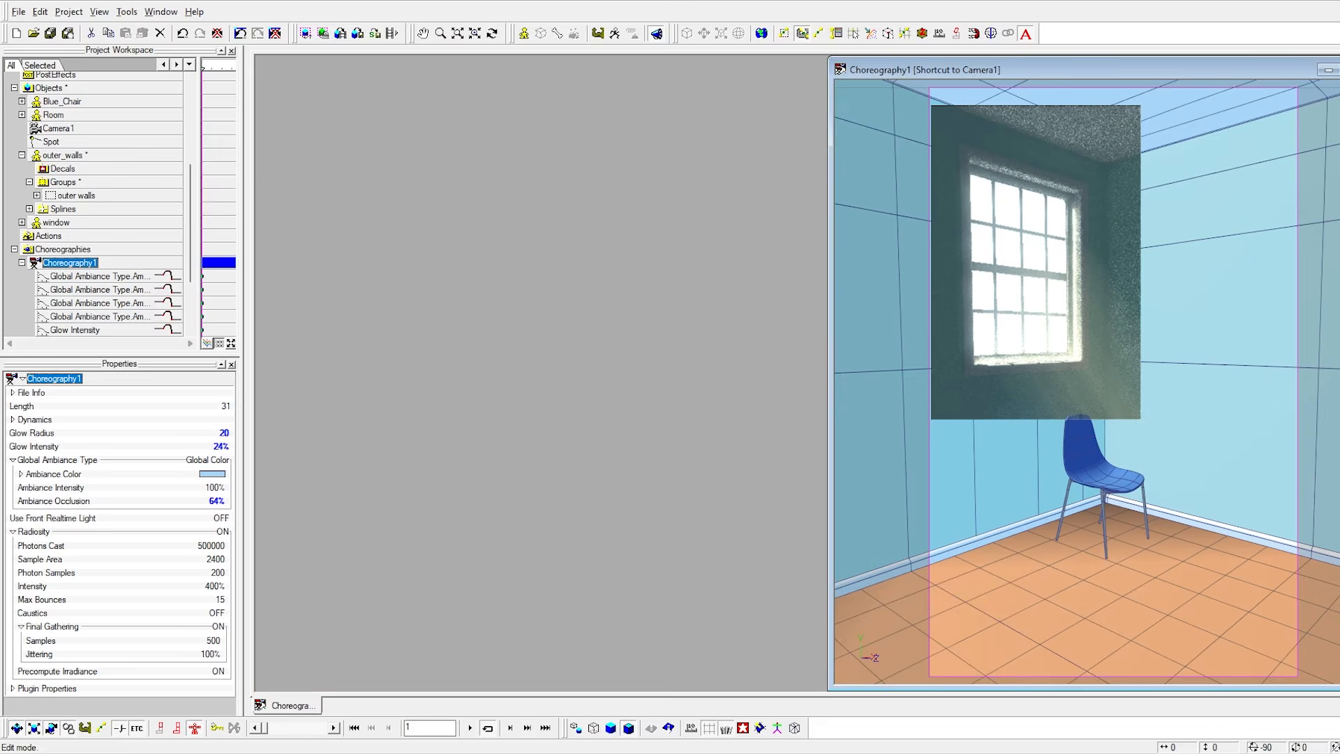
Maximize the choreography window, collapse the outer_walls model in the project tree, and select the Camera1 shortcut under Choreography1.
click(1339, 69)
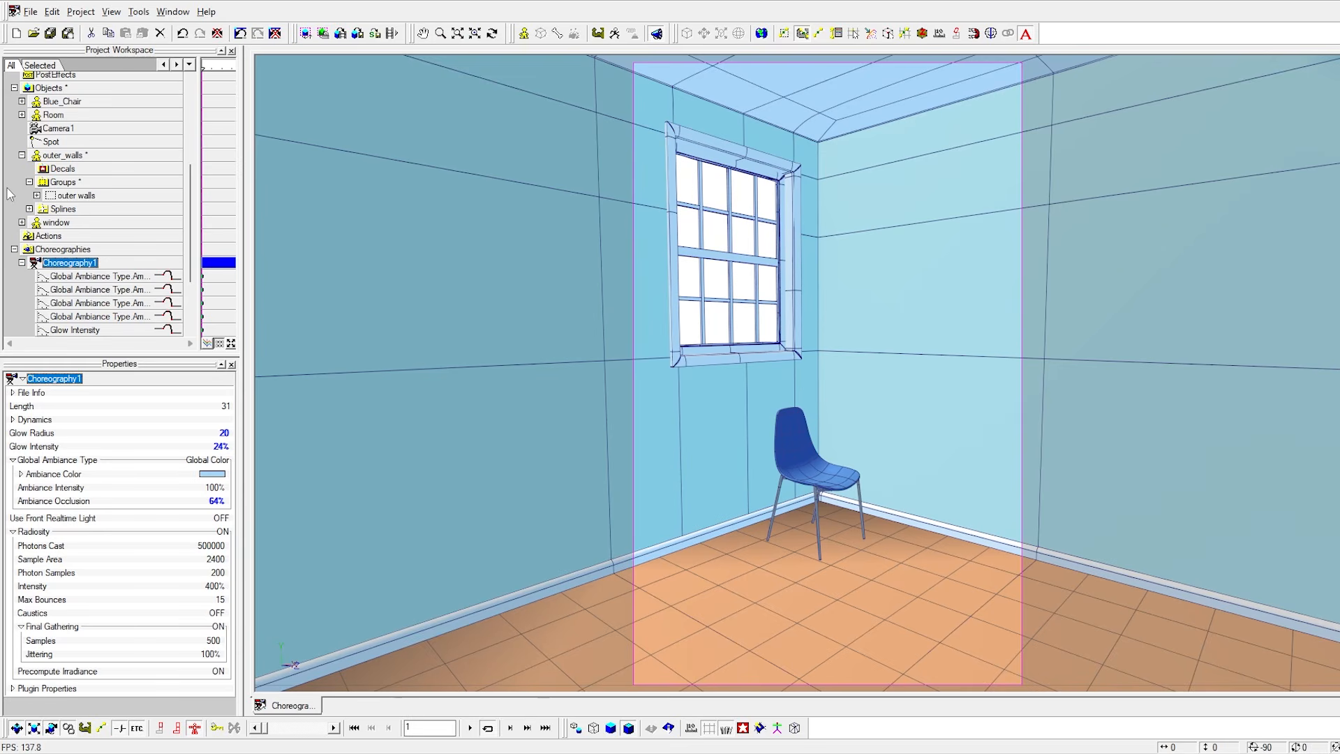
click(22, 155)
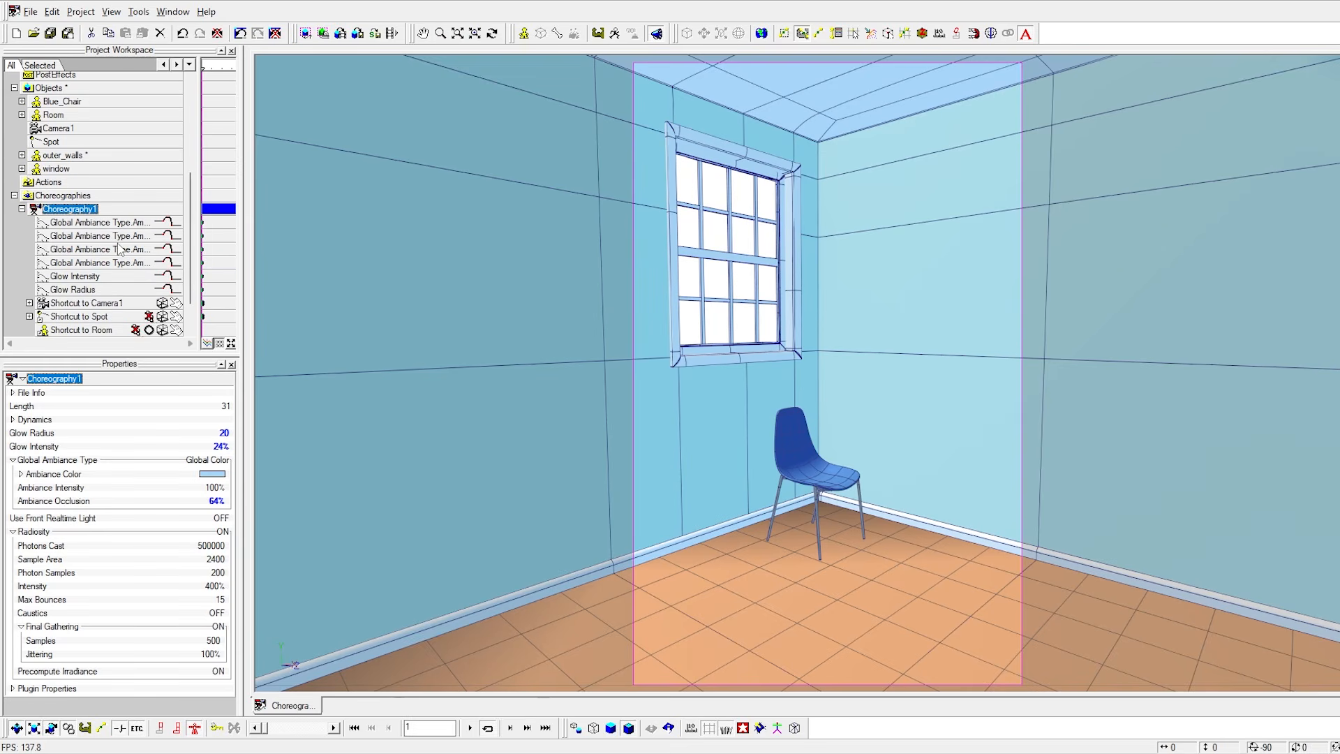
drag(190, 187, 190, 215)
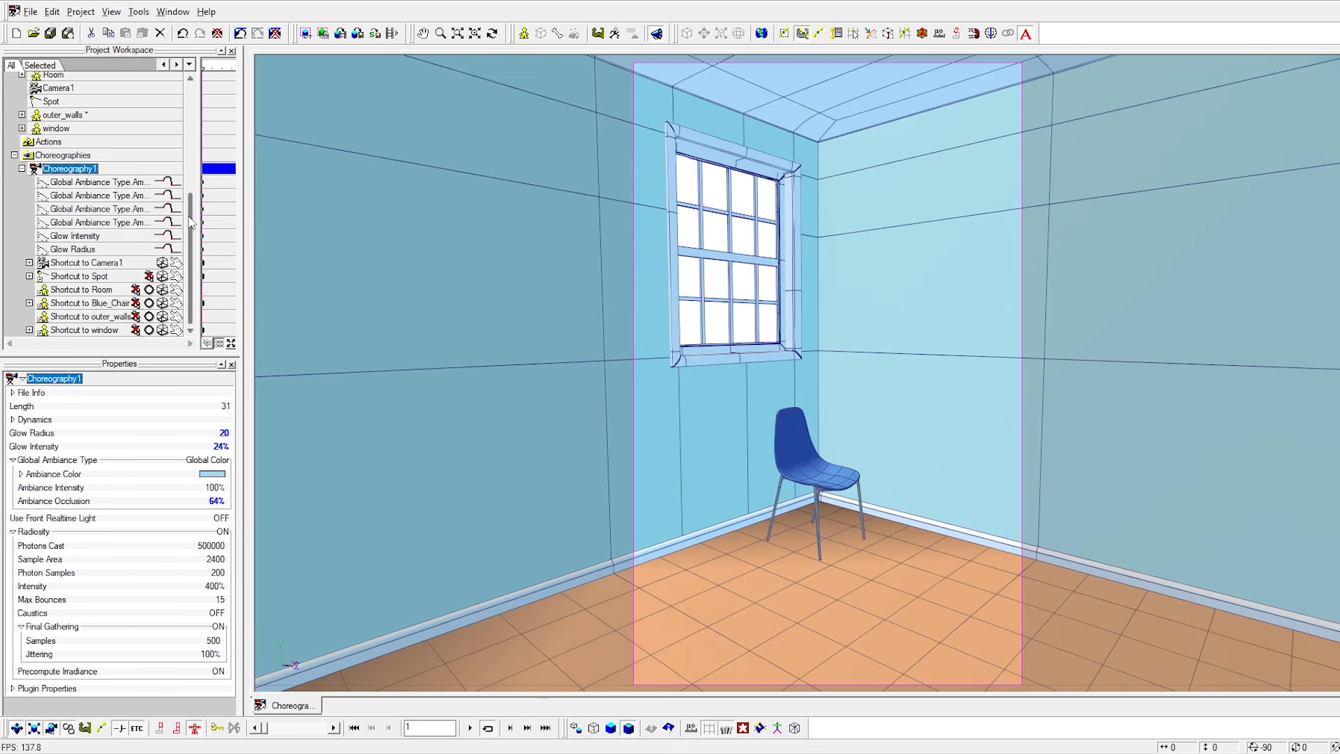
click(66, 264)
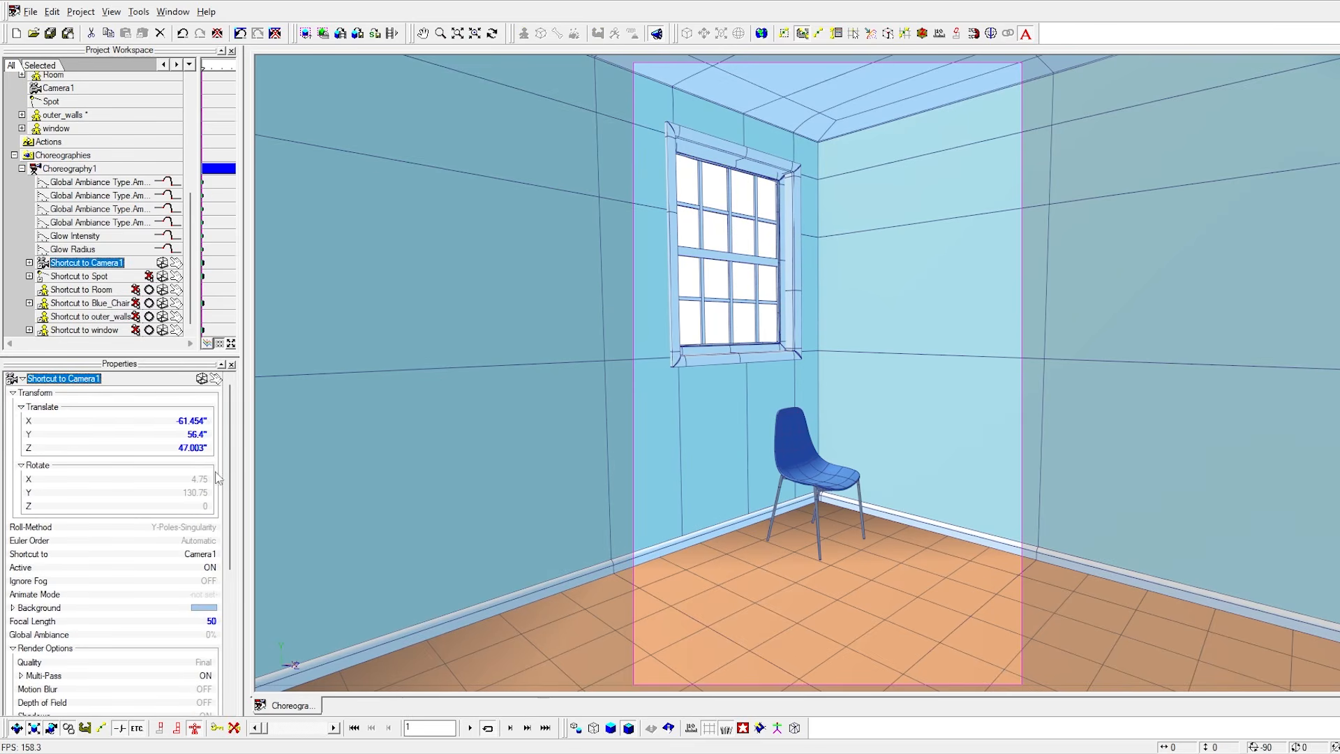
Set the output format of the Camera1 shortcut to OpenEXR sequence.
click(17, 394)
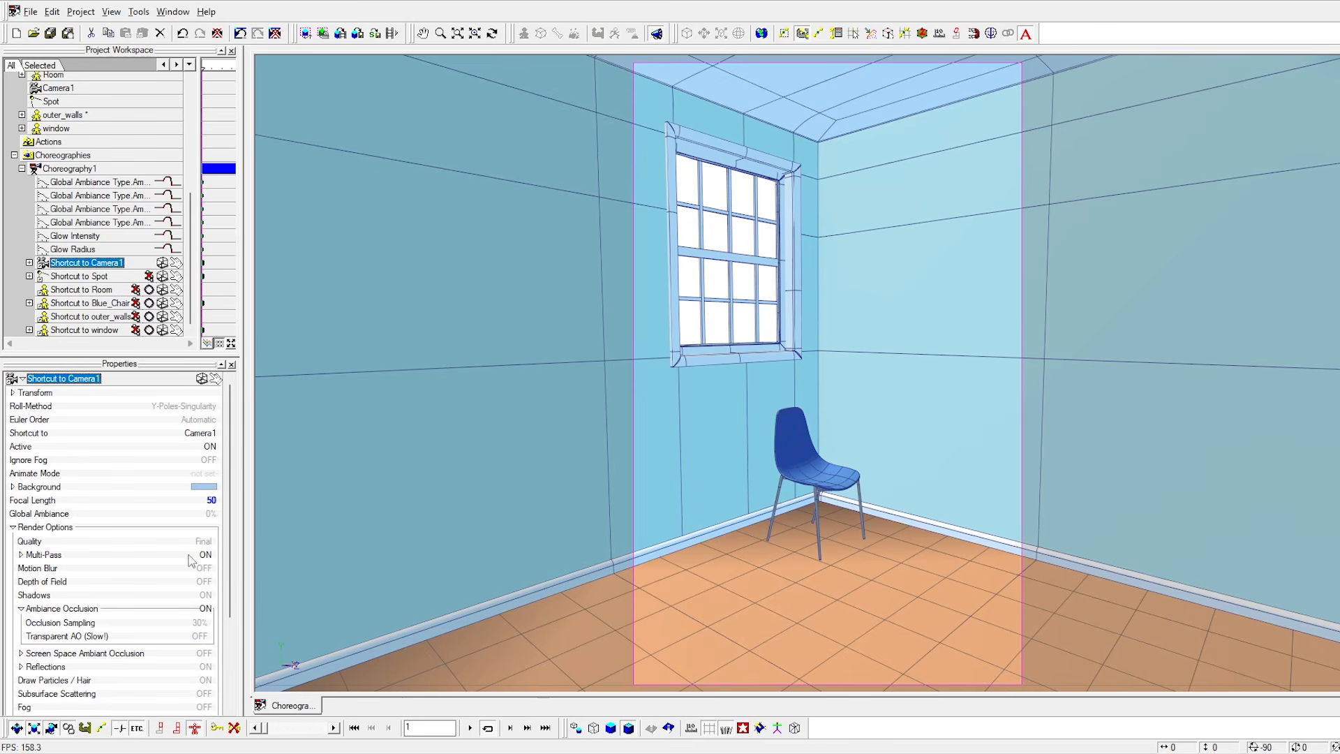
drag(227, 553, 236, 632)
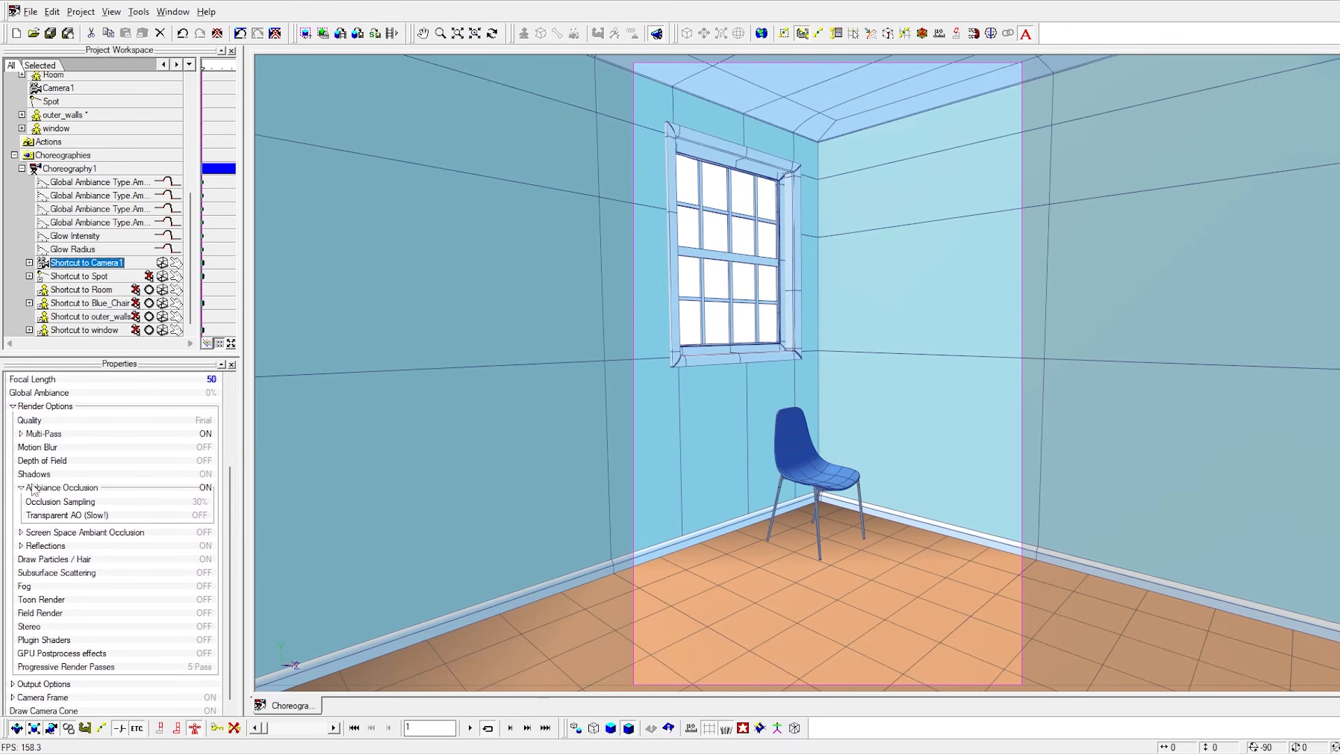
click(21, 546)
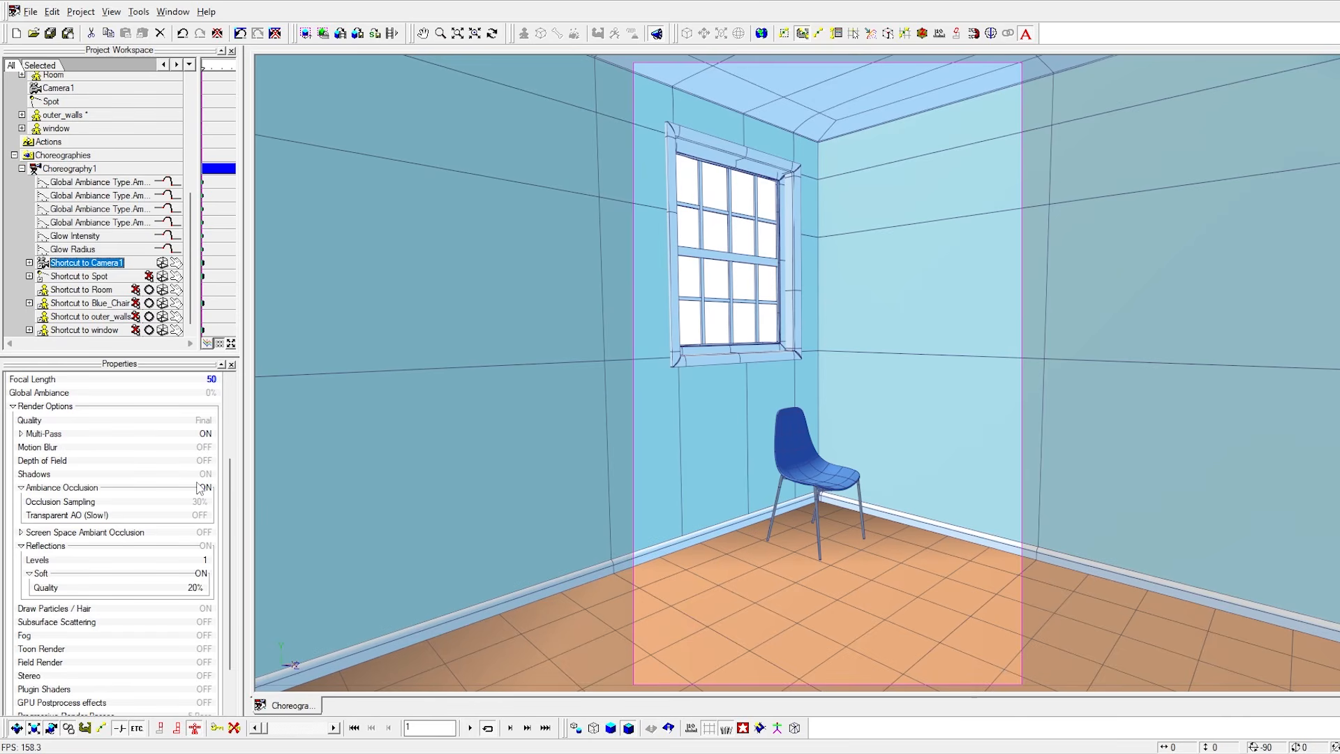
scroll(42, 670, down, 1)
scroll(42, 670, down, 3)
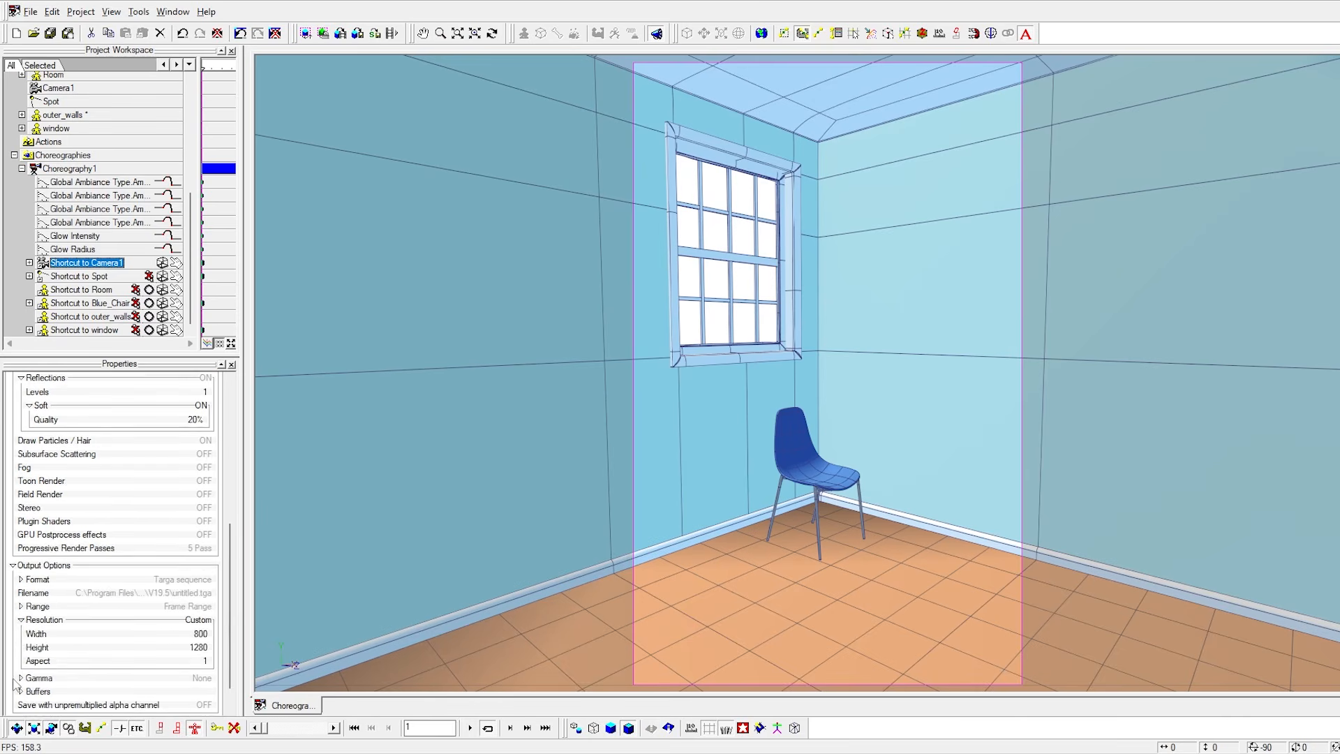
click(22, 580)
click(178, 581)
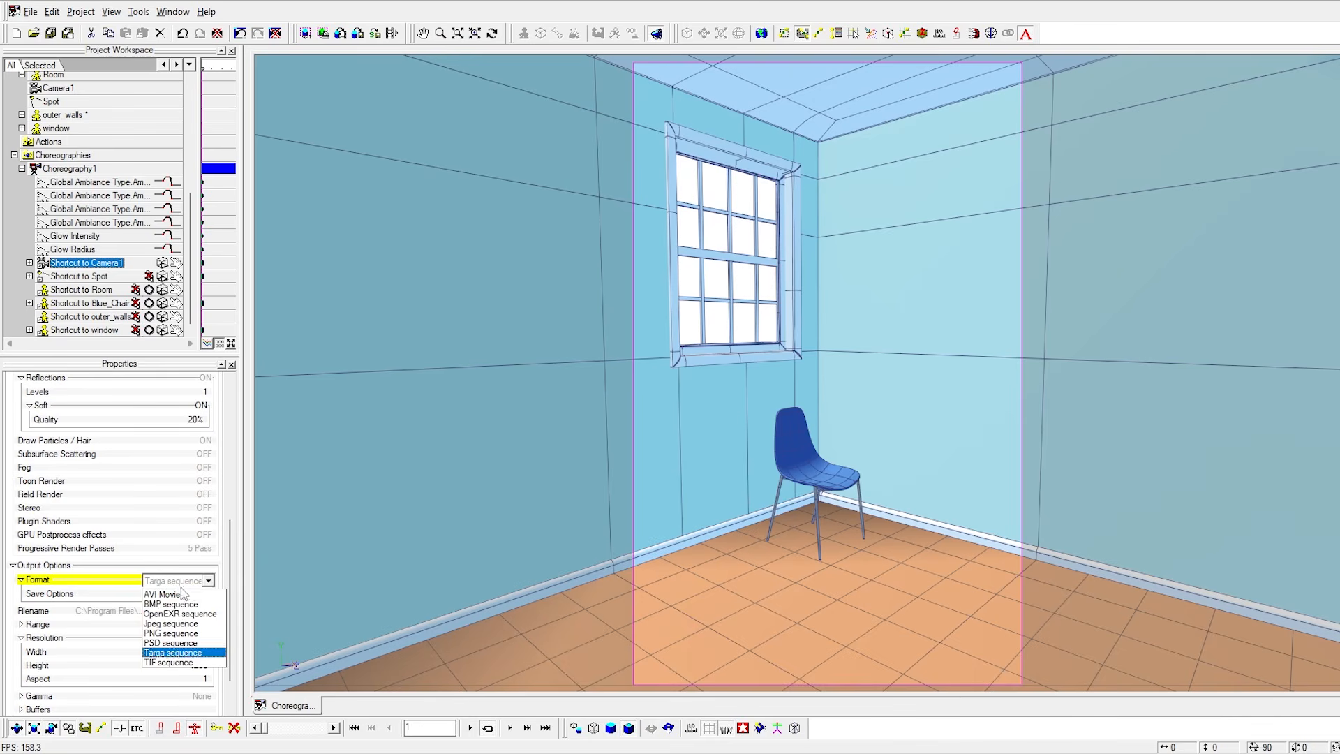
click(167, 615)
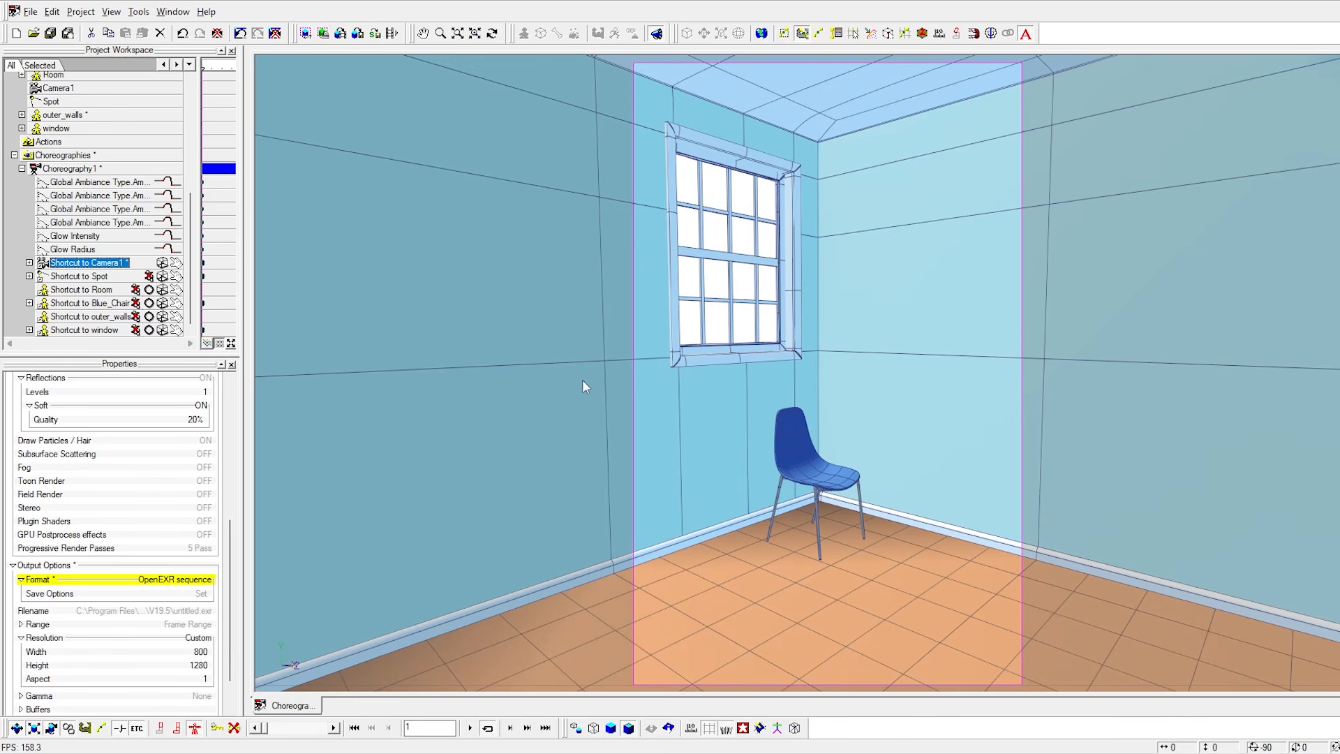
Set the camera's output file to blue_chair.exr on the Desktop.
scroll(213, 534, down, 3)
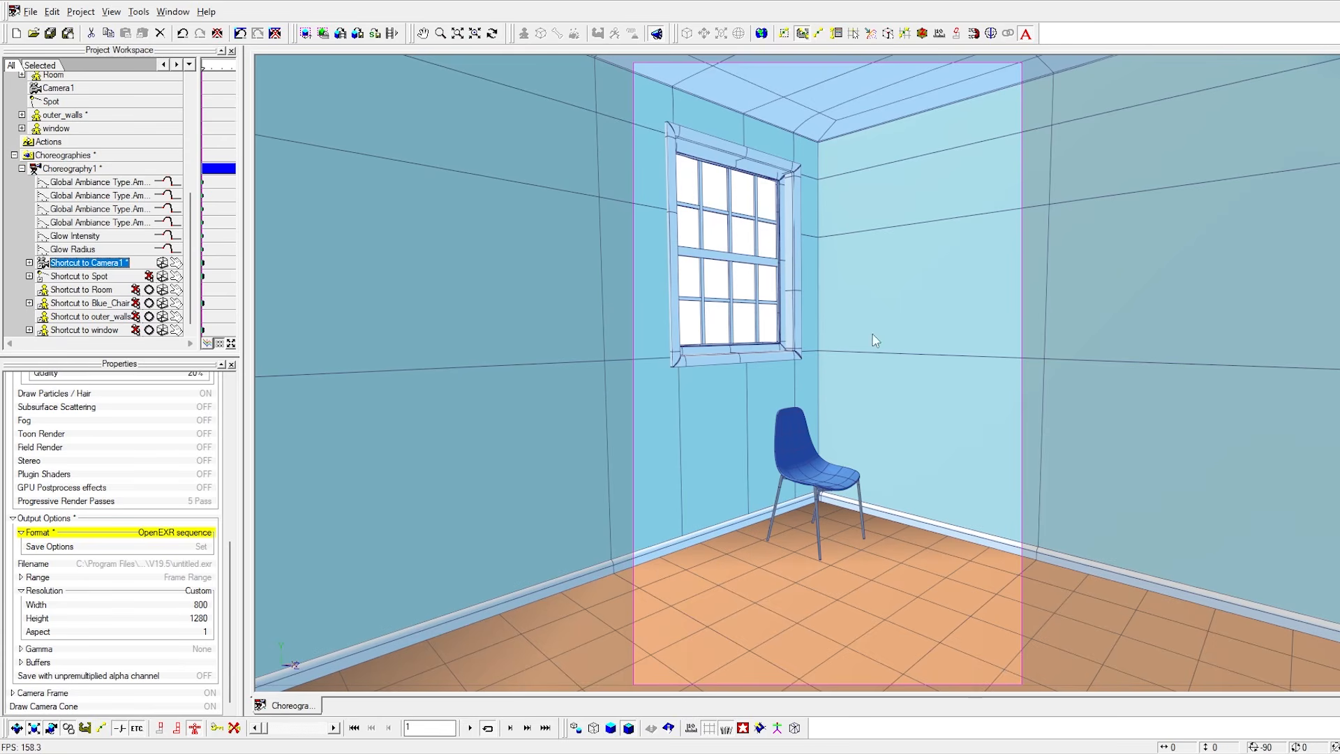
click(104, 564)
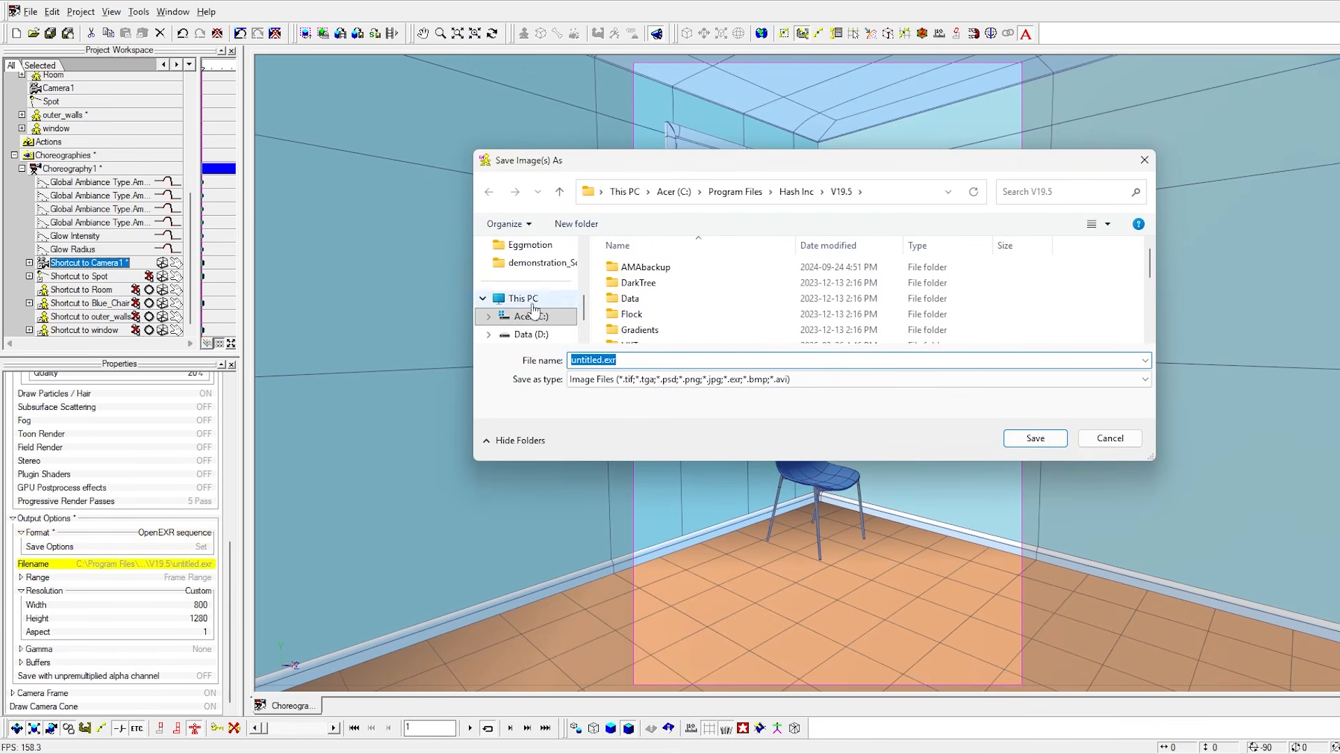
scroll(553, 292, up, 3)
click(524, 301)
double_click(590, 385)
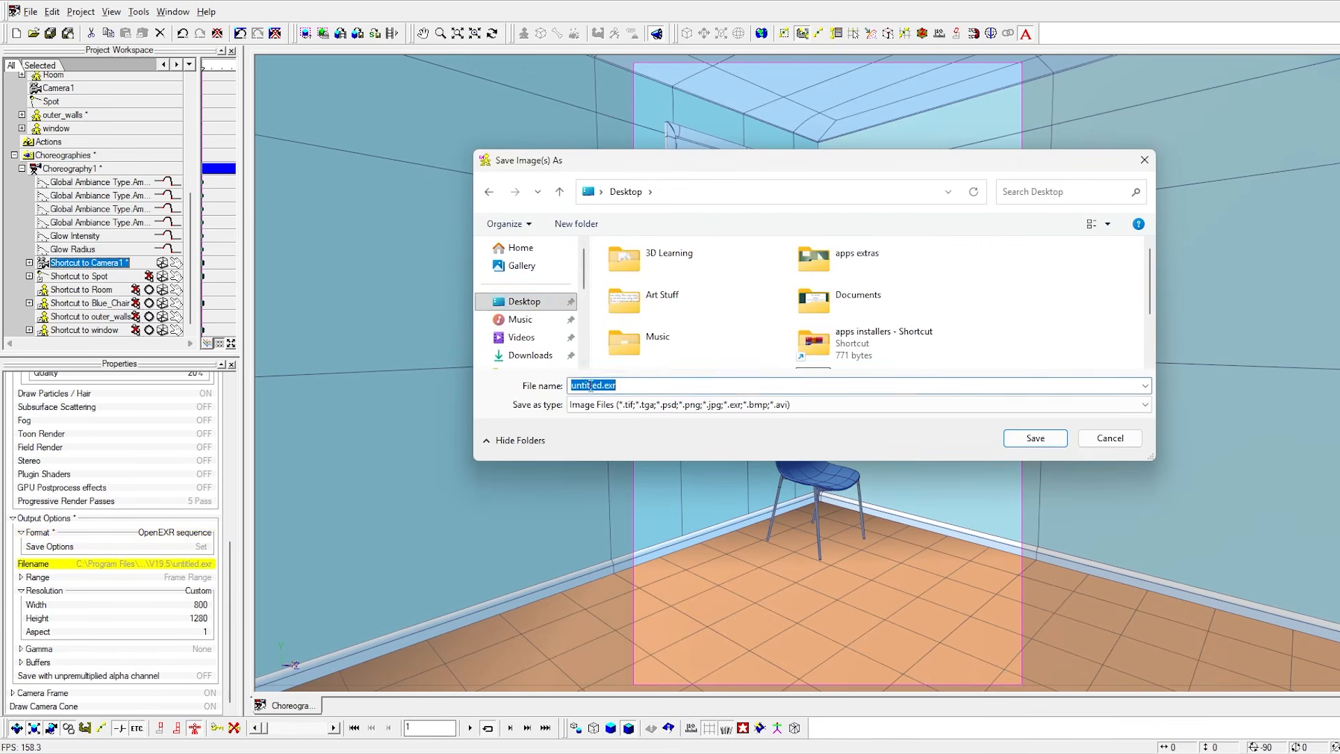
text(bl)
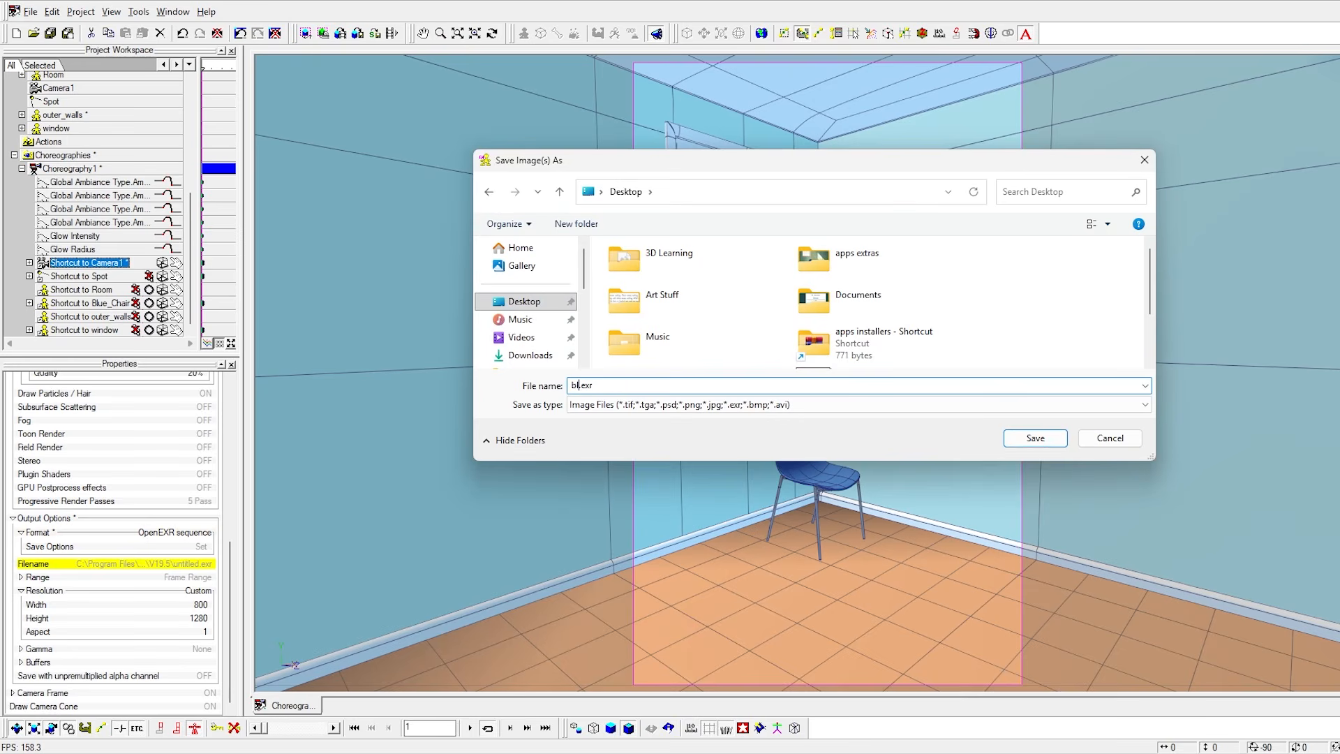
text(ue_chair)
click(1032, 444)
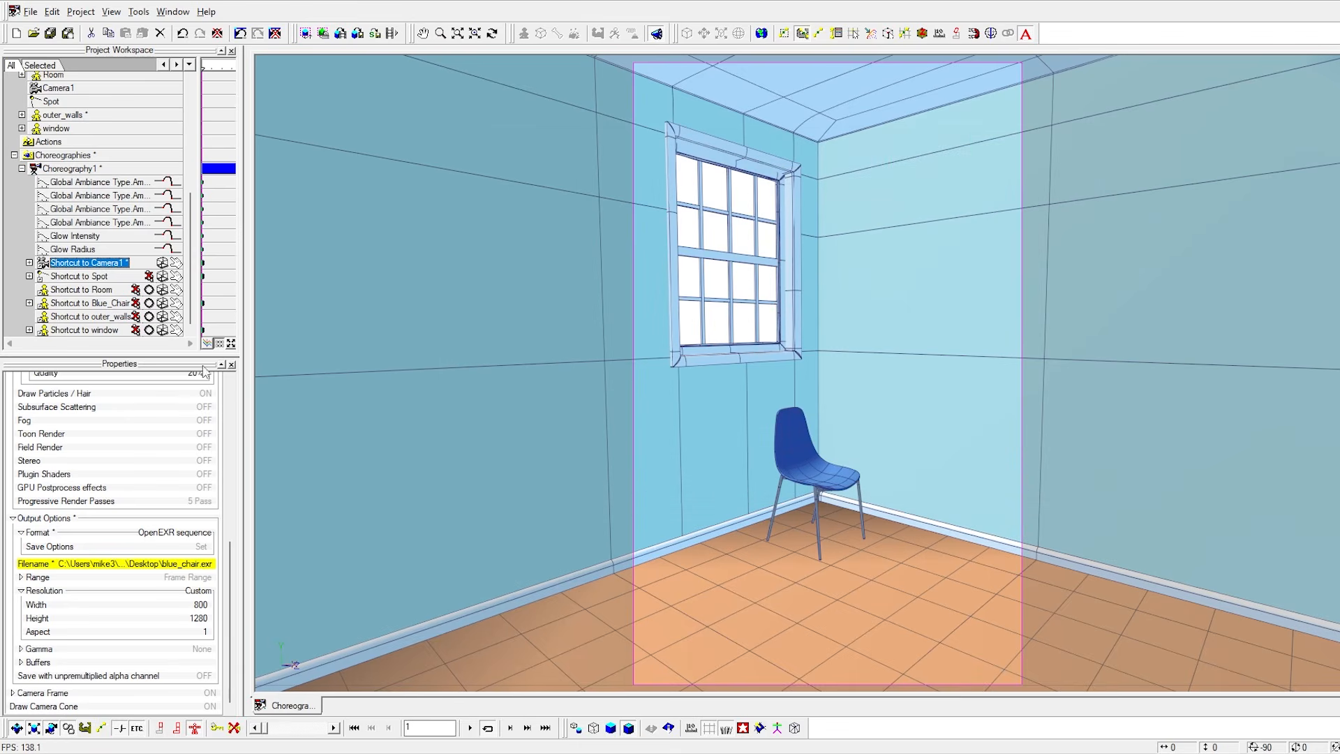
Set the end frame of the camera's output range to 1.
click(21, 577)
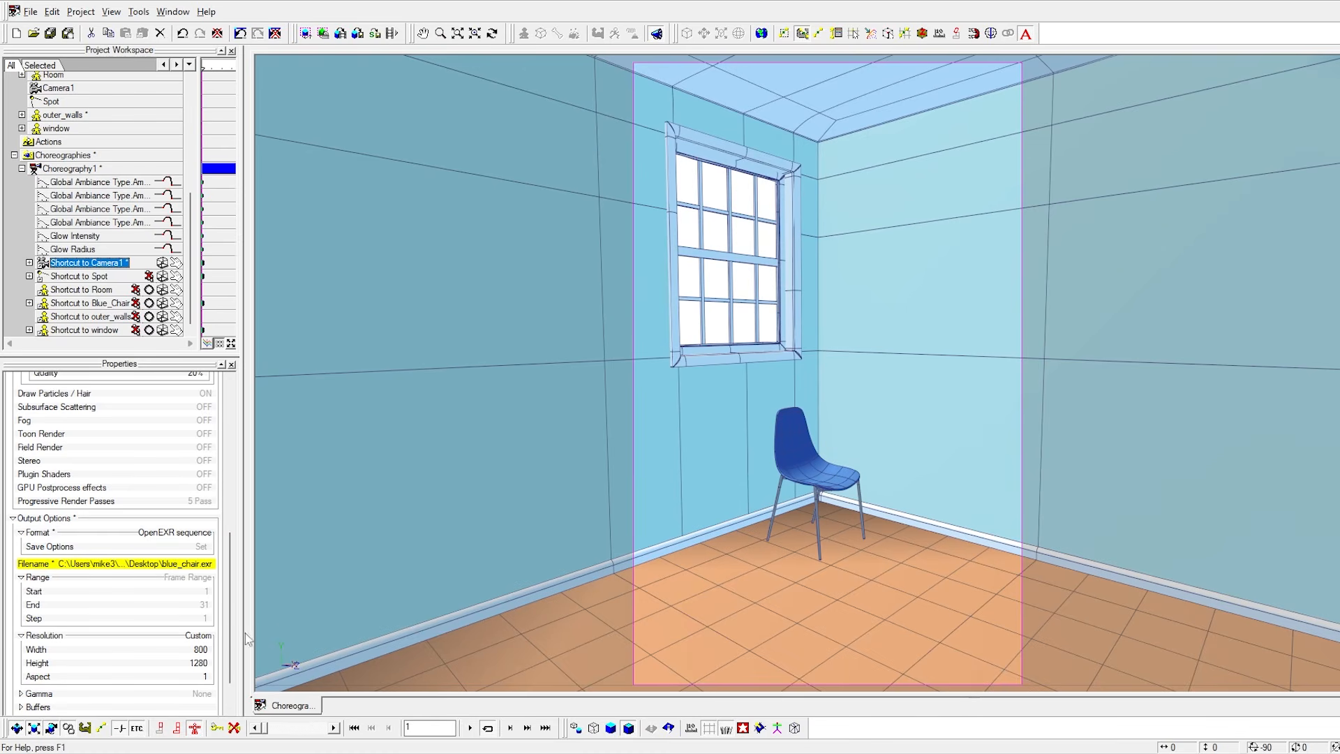
click(206, 605)
text(1)
key(Return)
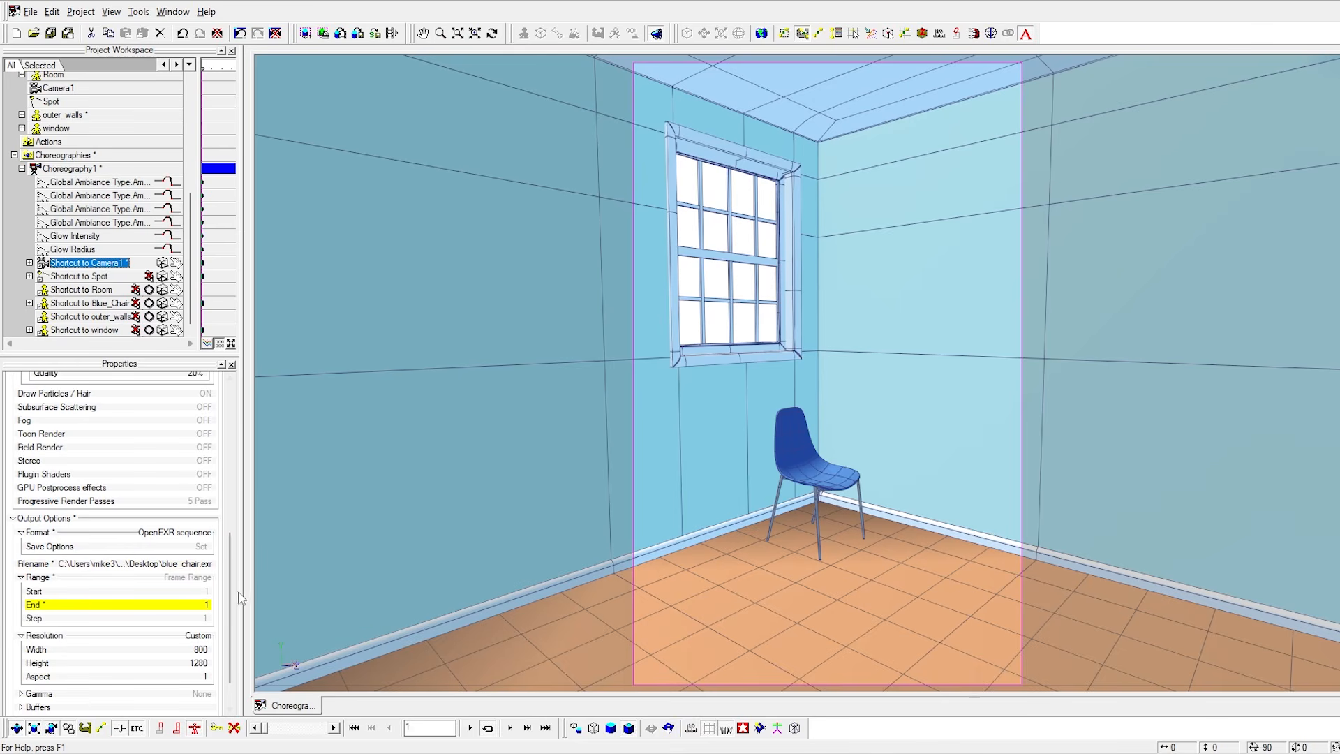
Expand the camera's gamma and buffer output options and turn the Alpha buffer off.
scroll(231, 630, down, 1)
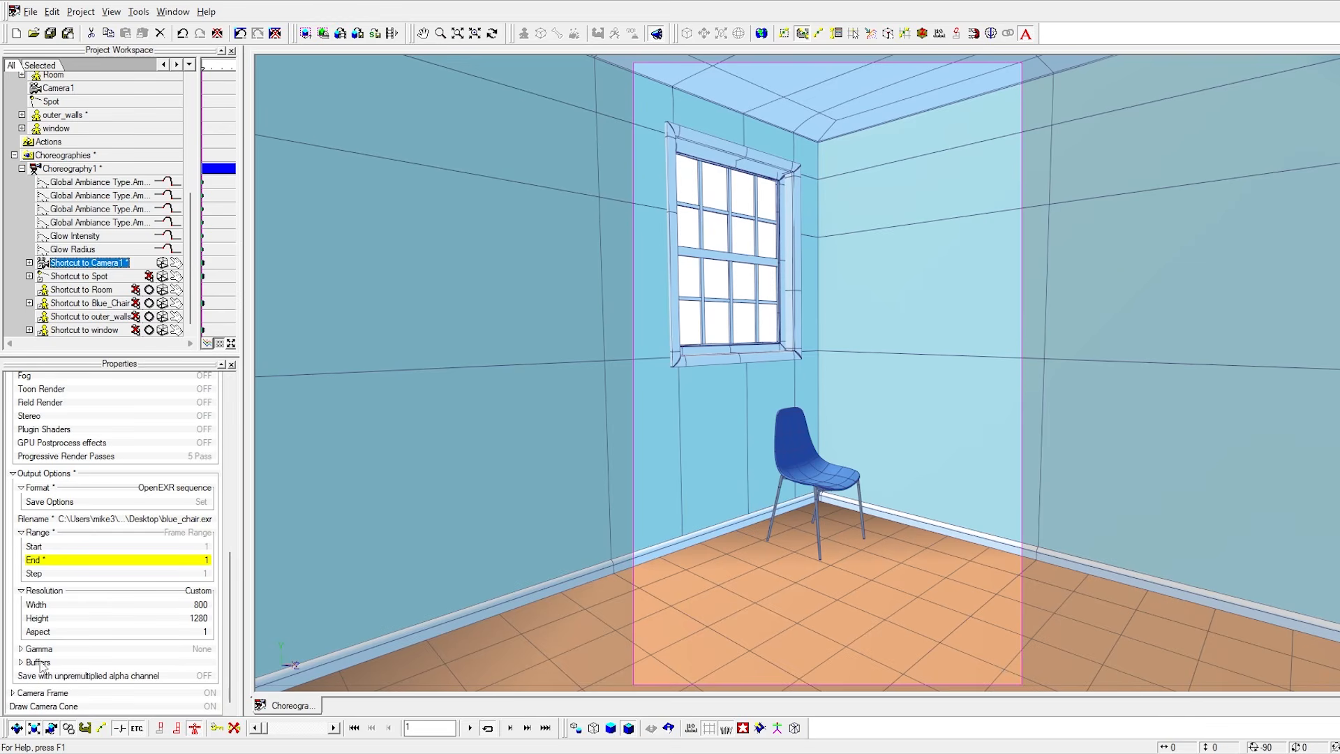
click(22, 648)
scroll(228, 675, down, 1)
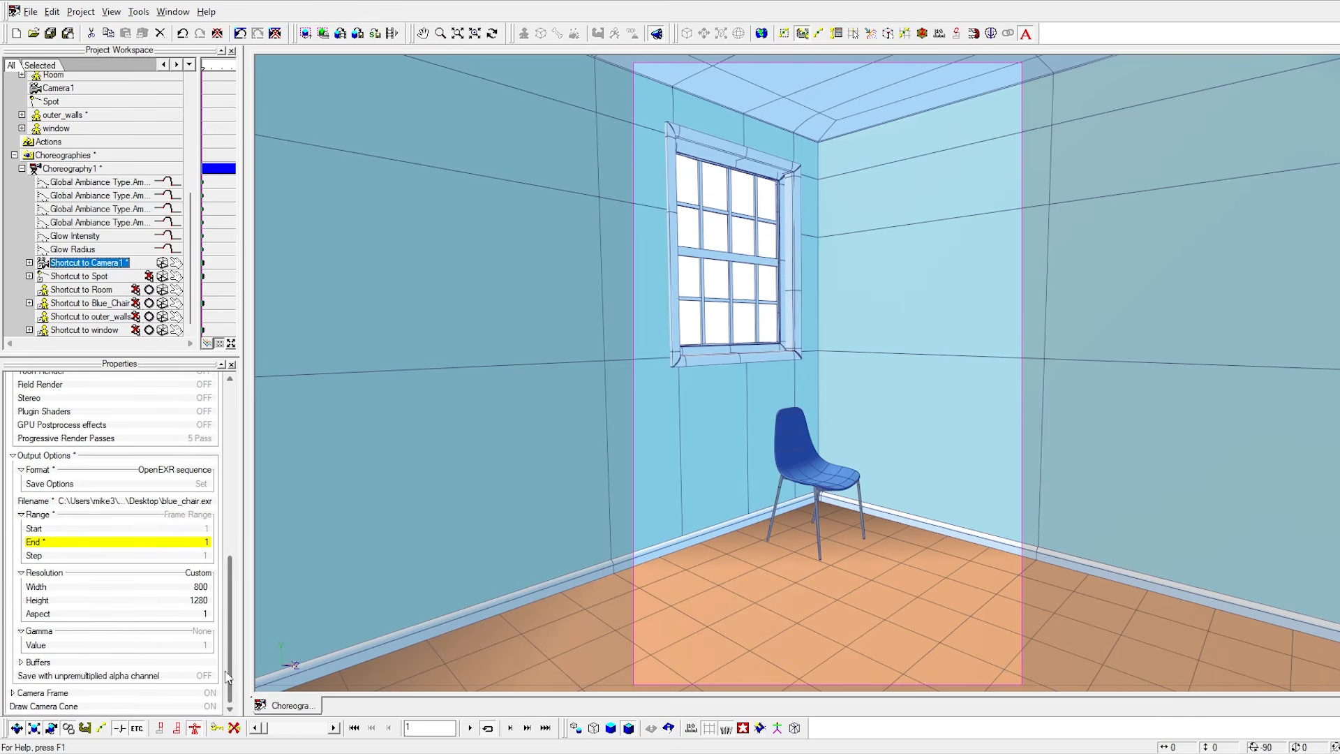
click(22, 661)
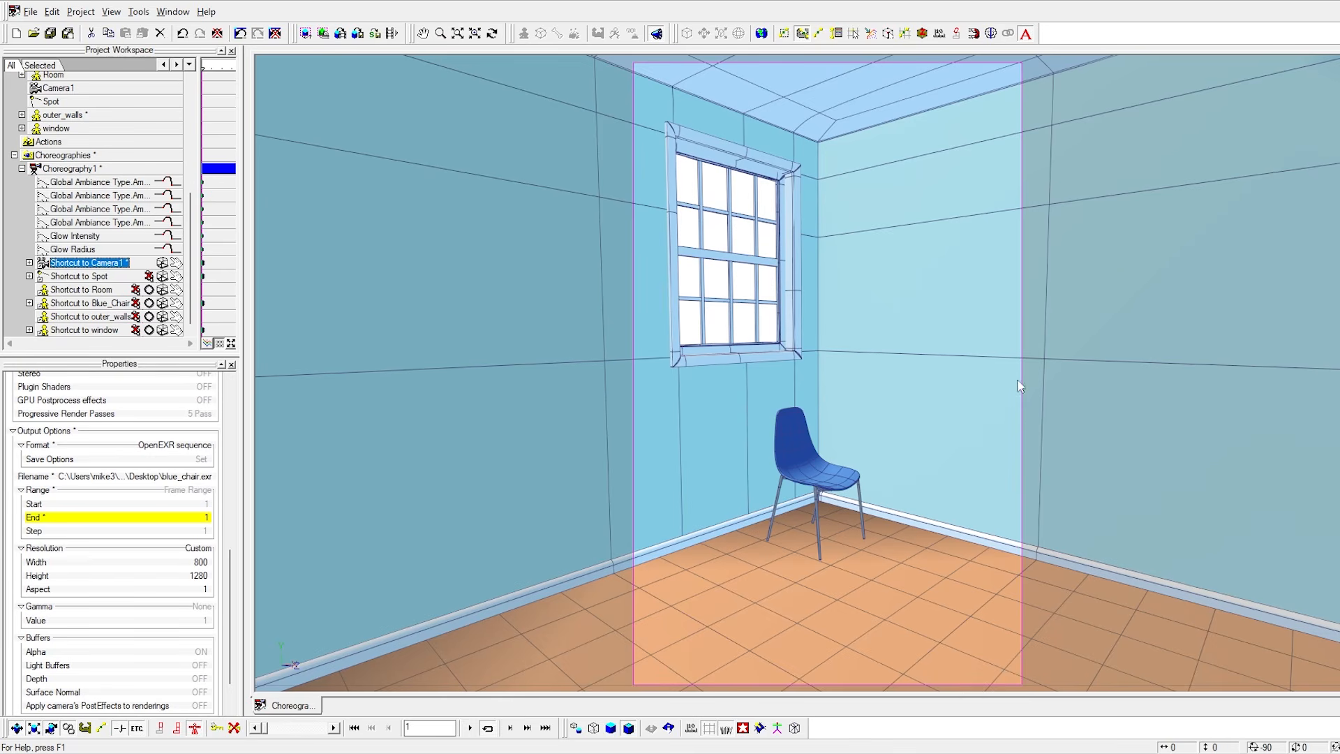
click(201, 652)
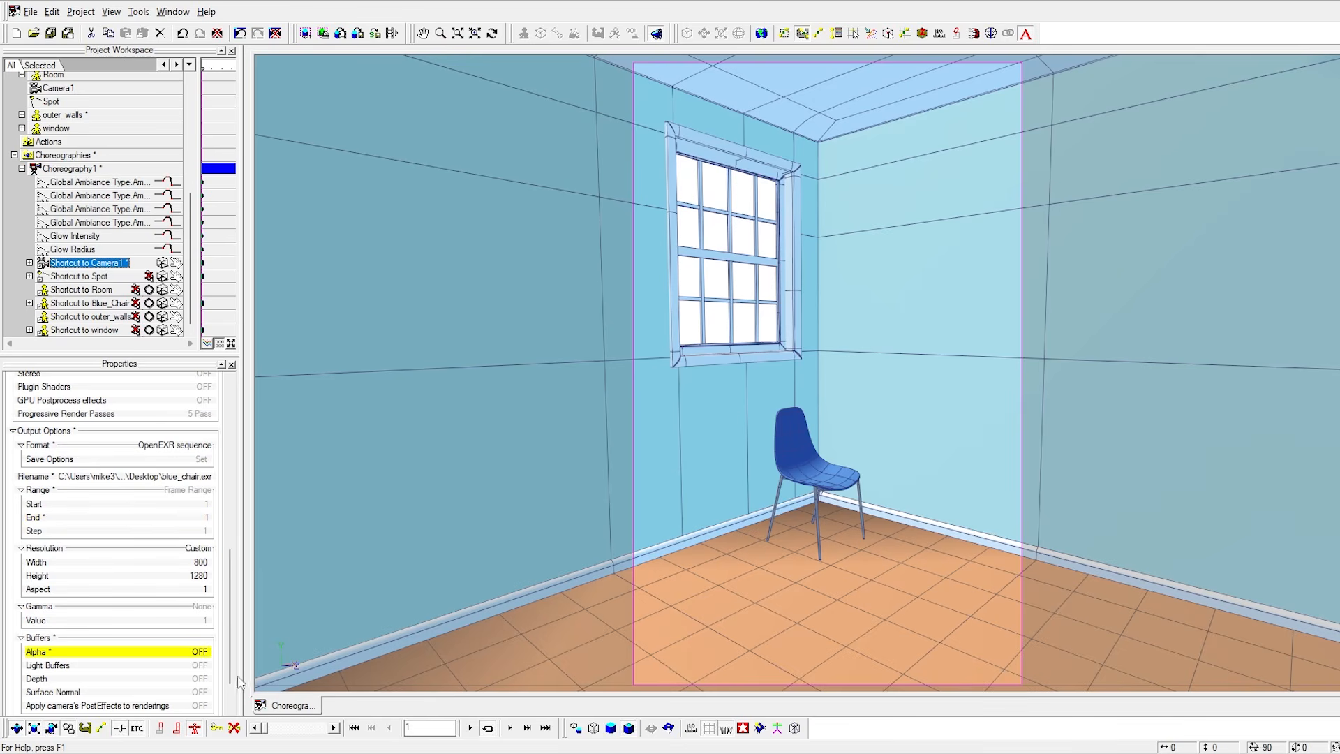
scroll(236, 695, down, 3)
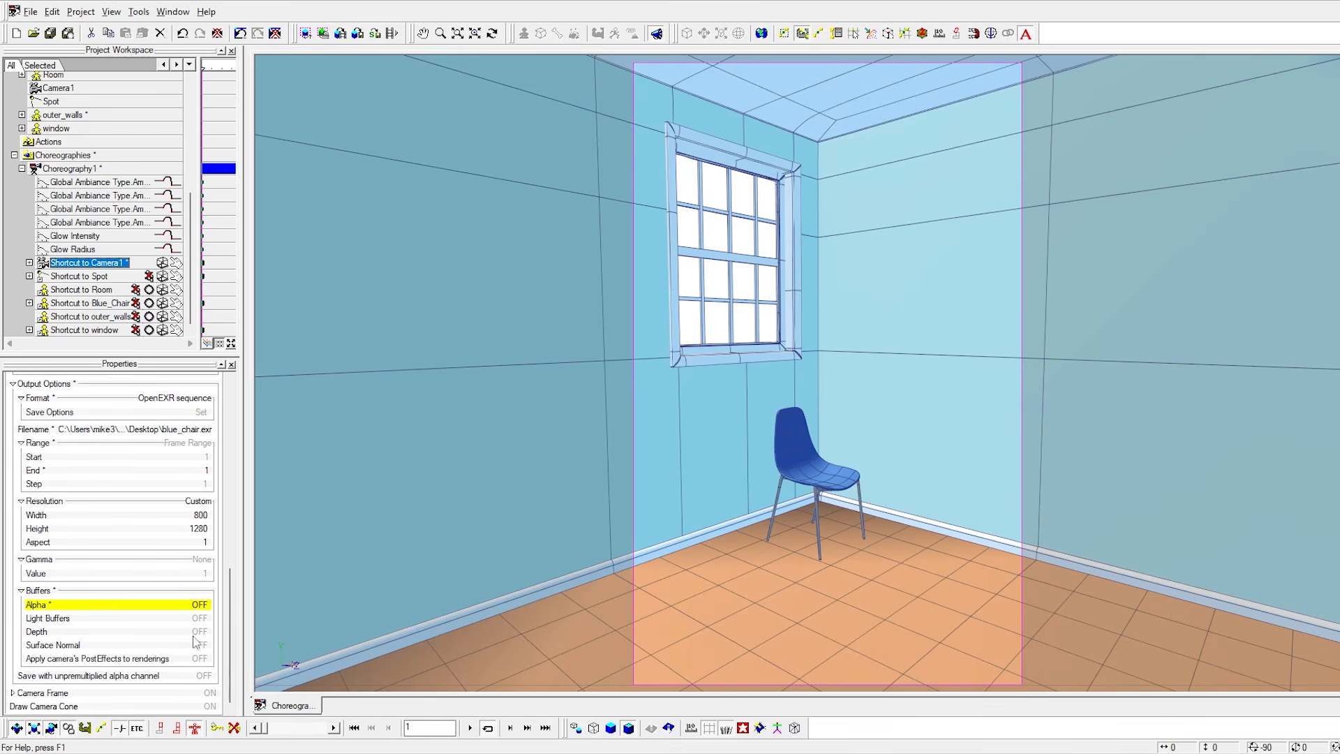
drag(232, 652, 230, 450)
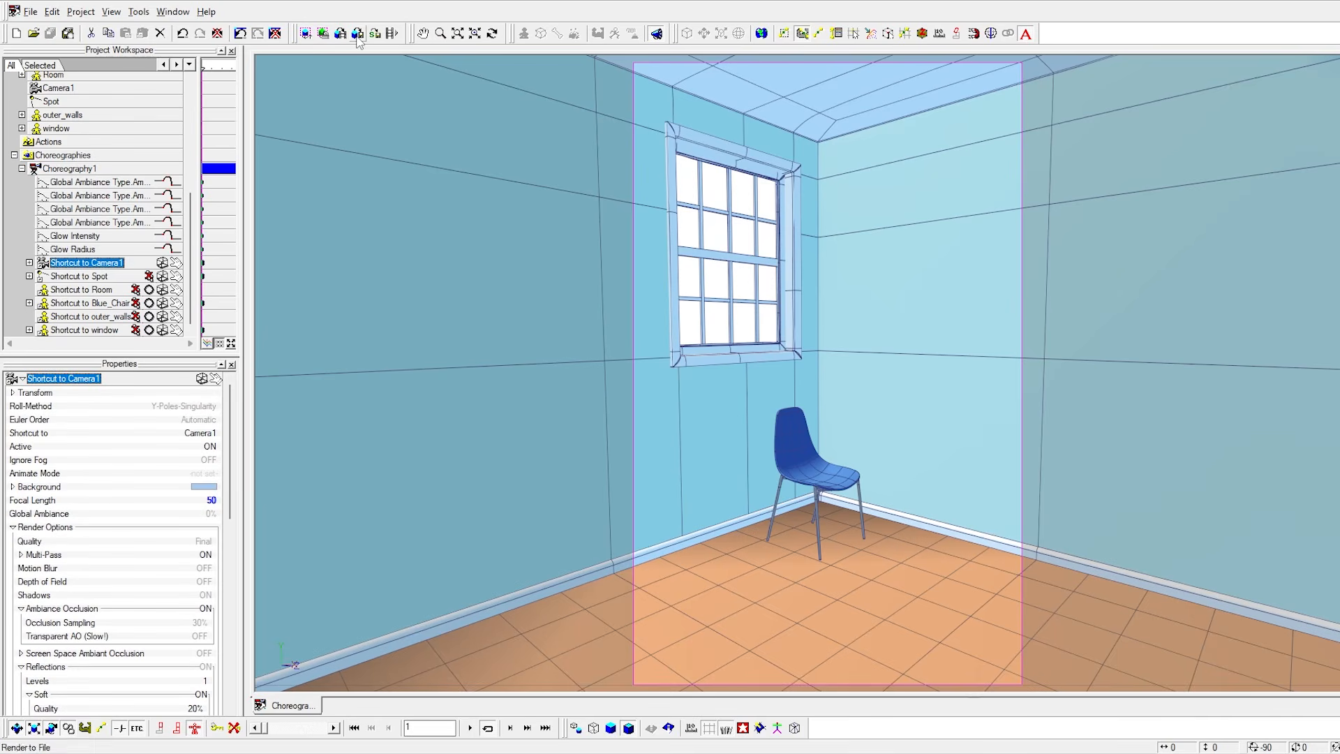
Render to file with the camera's output settings, and open blue_chair0.exr from the desktop in a maximized djv viewer.
click(357, 34)
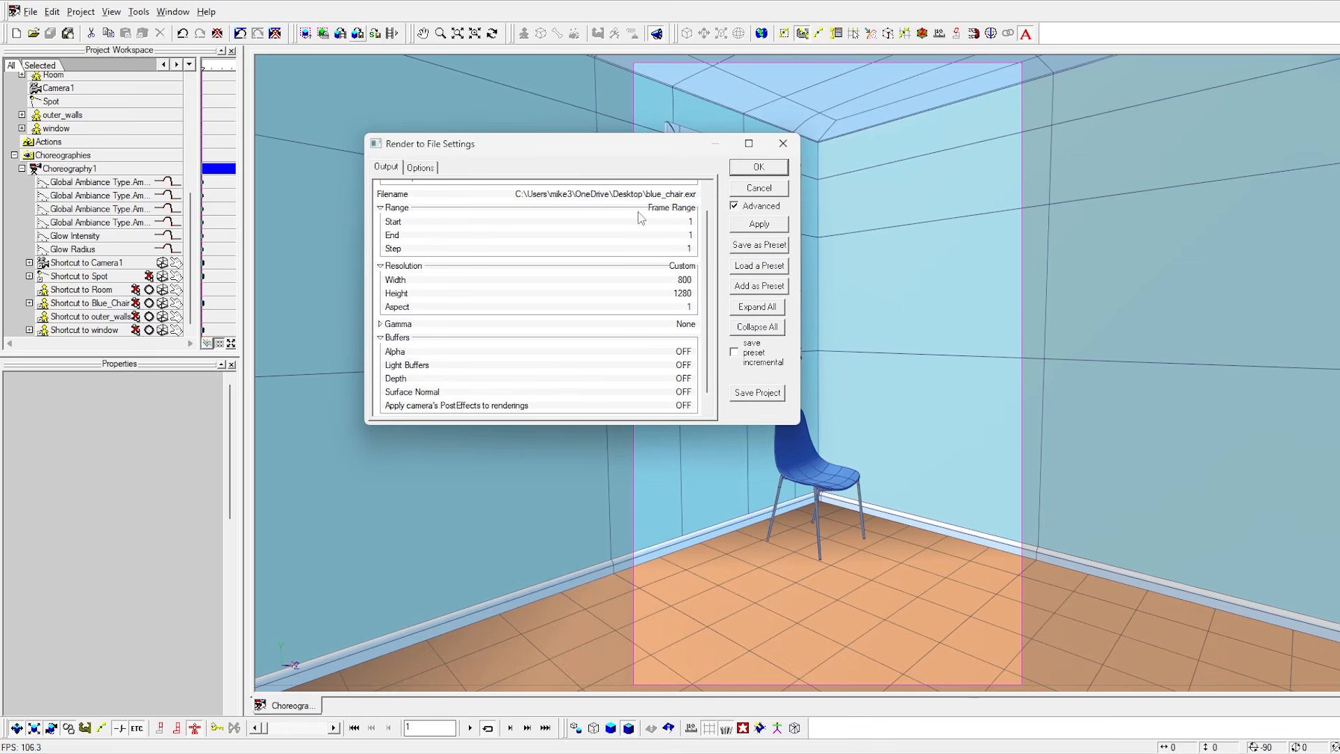
click(758, 168)
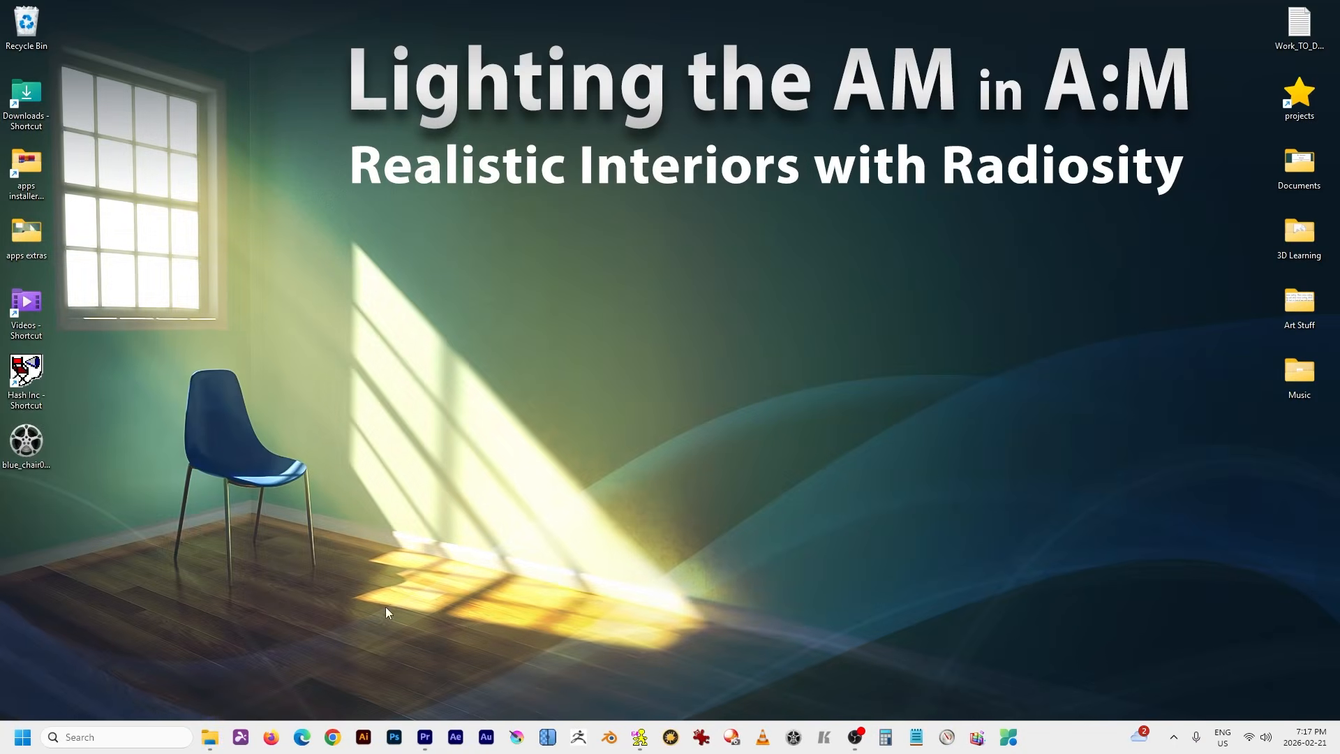
double_click(25, 441)
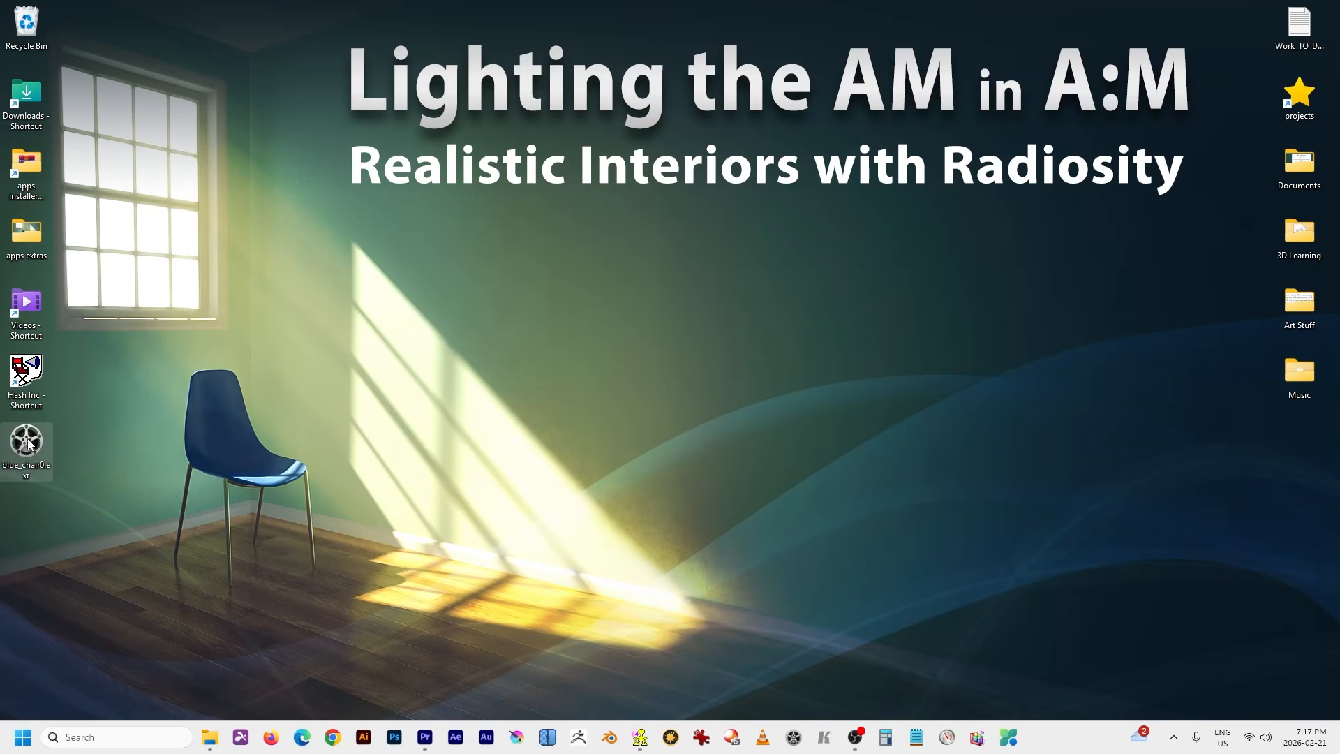
drag(1134, 65, 1089, 41)
click(1270, 33)
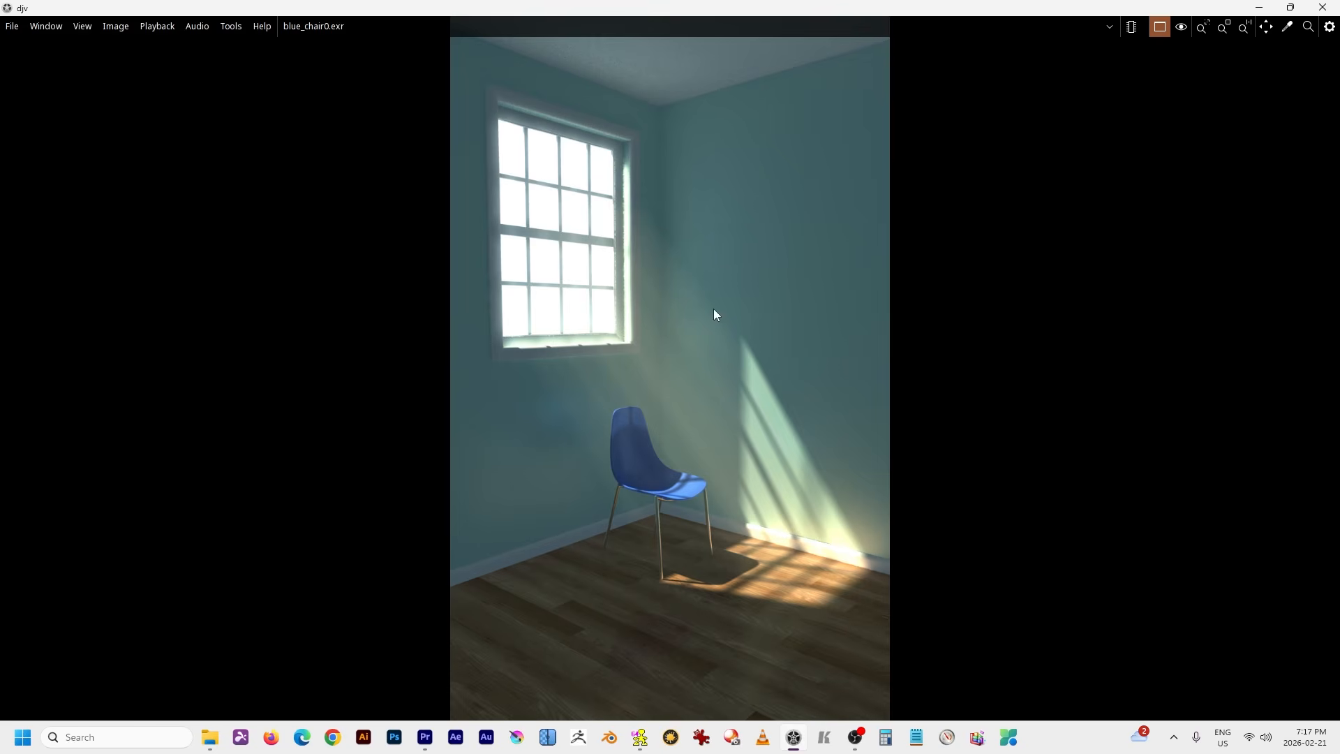
Examine the window, its frame and the light beam up close in the rendered image, and restore the viewer window's size.
scroll(588, 307, up, 2)
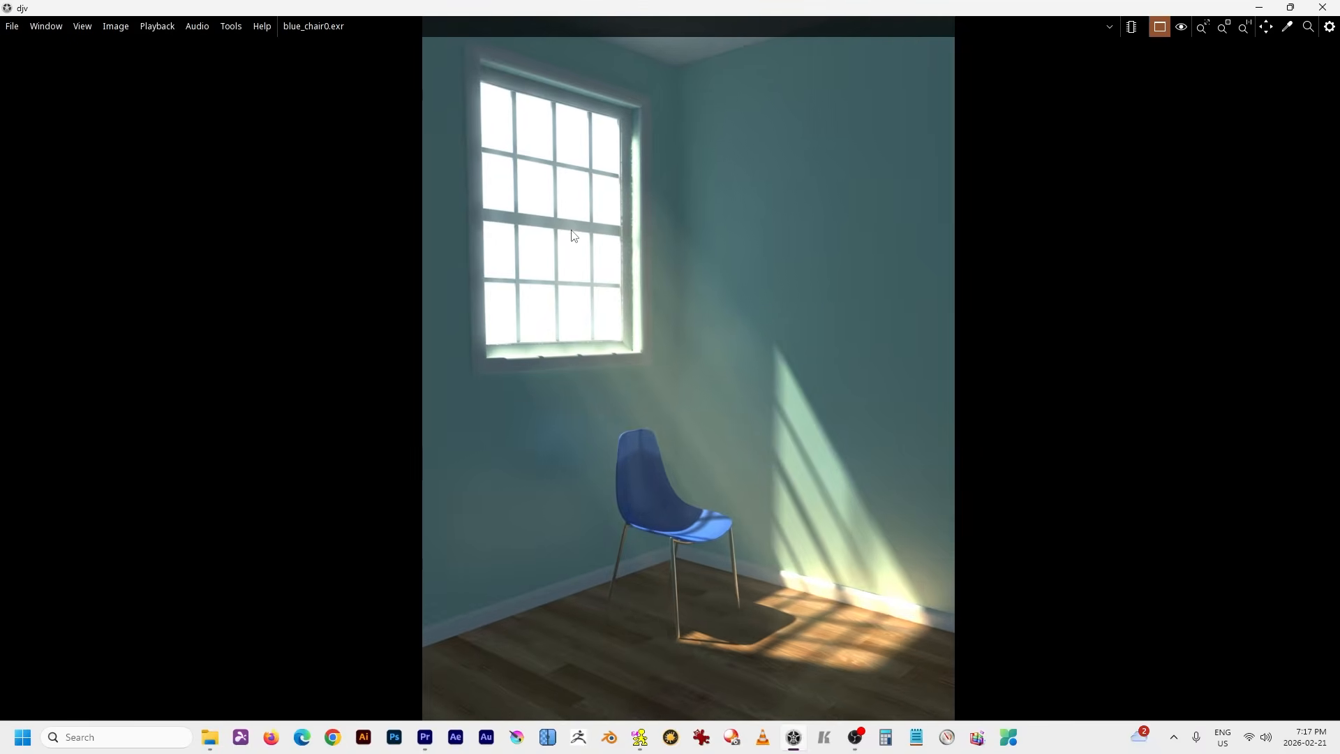
middle_drag(571, 232, 585, 278)
scroll(585, 278, up, 1)
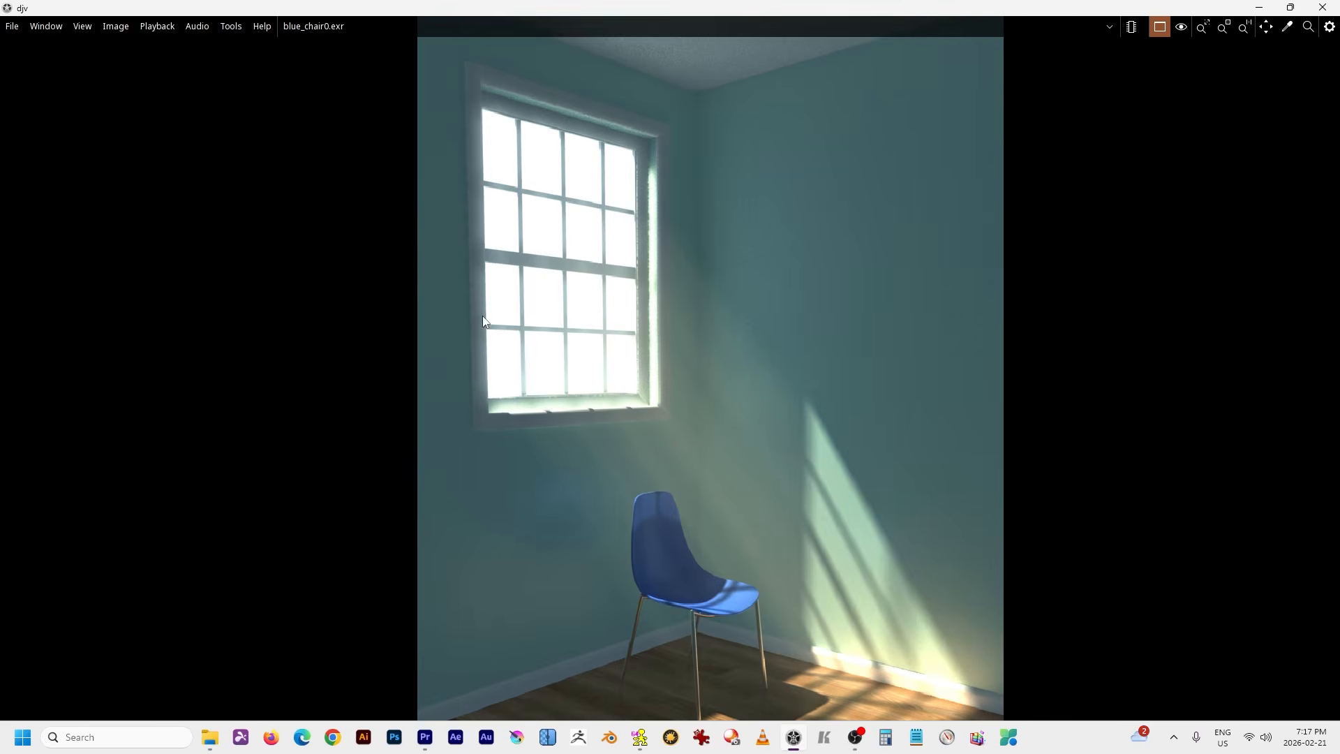
click(1290, 7)
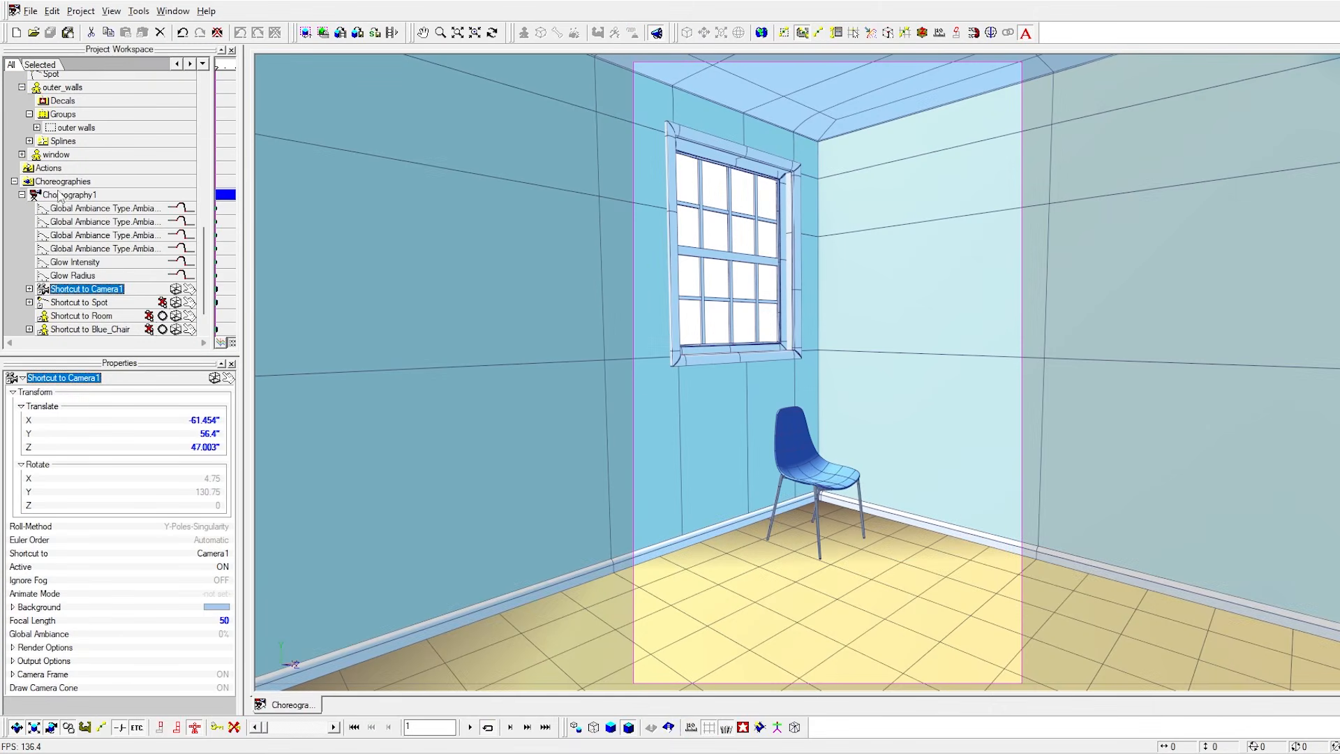
Review the choreography's radiosity settings, the spot light's properties and the materials list in the Room_and_Chair_Tutorial_07B_full_size_final project.
click(56, 195)
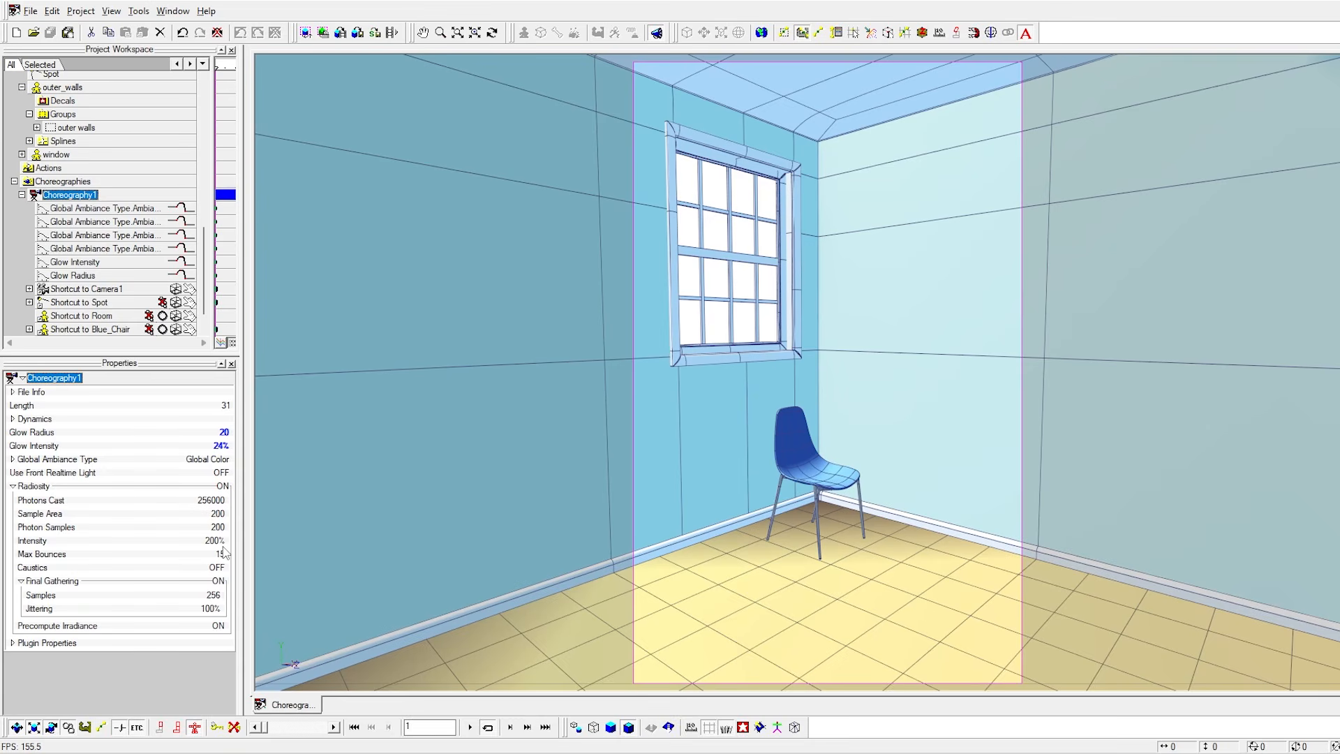
scroll(140, 300, down, 1)
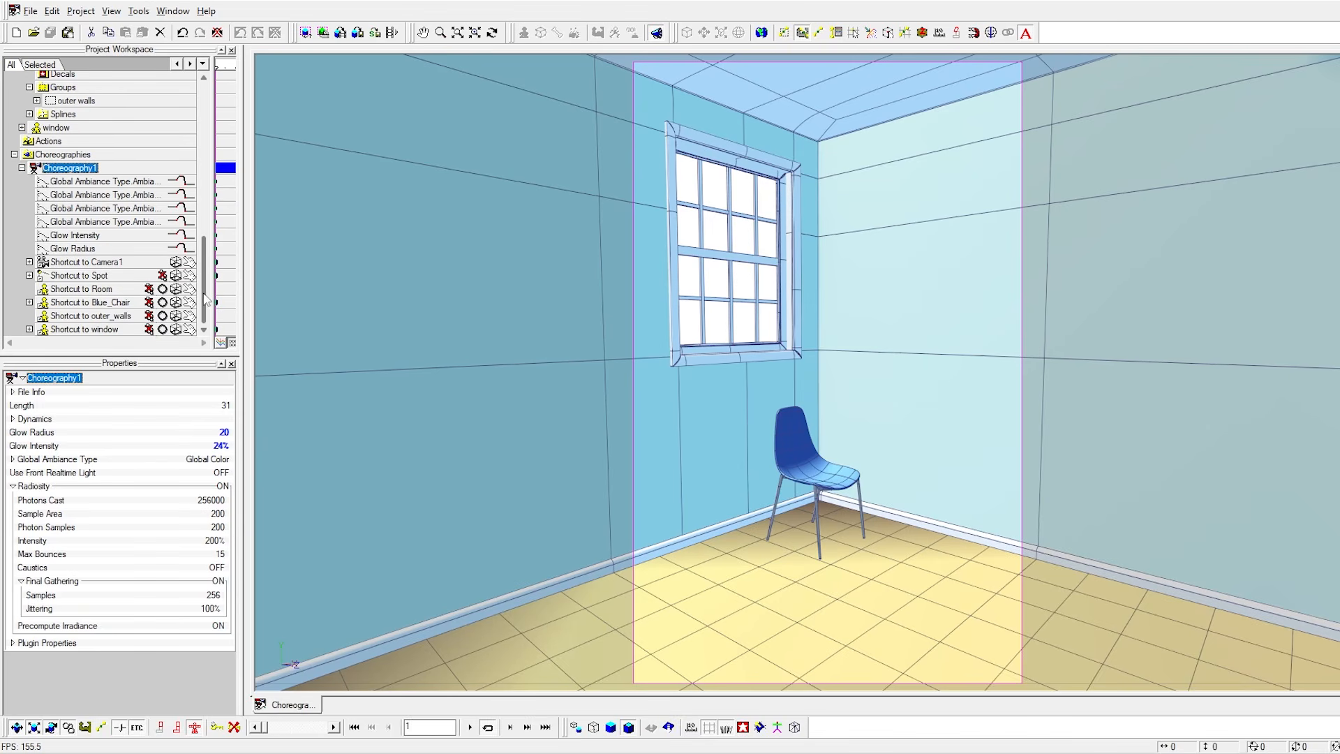
click(71, 276)
scroll(238, 548, down, 3)
scroll(237, 548, down, 1)
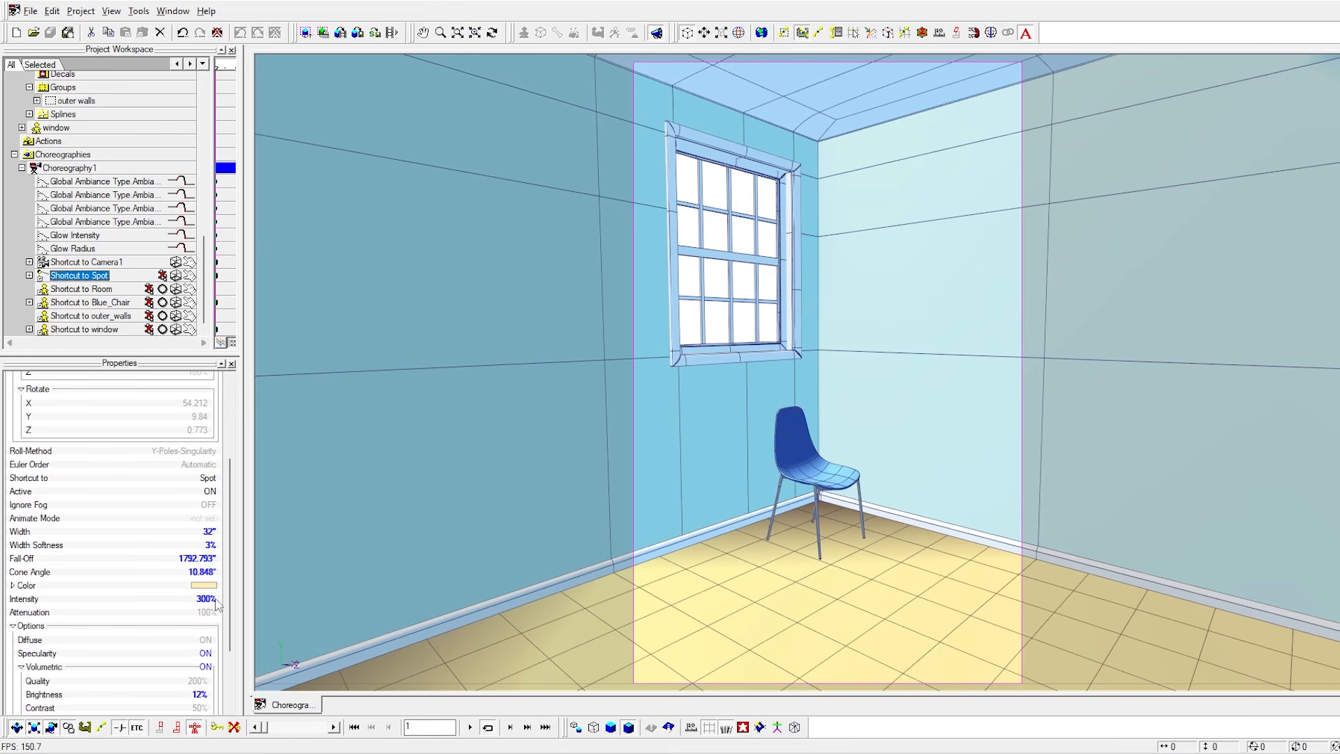
click(67, 168)
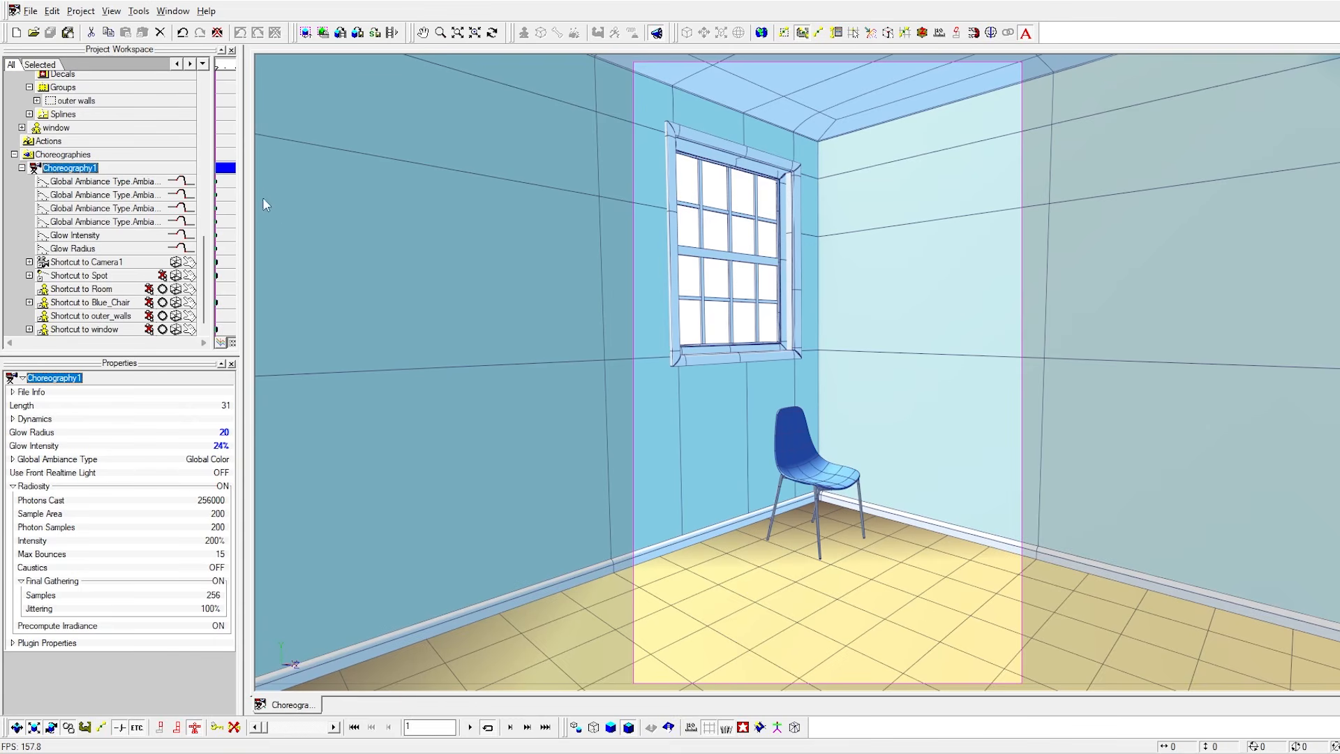
drag(210, 262, 211, 114)
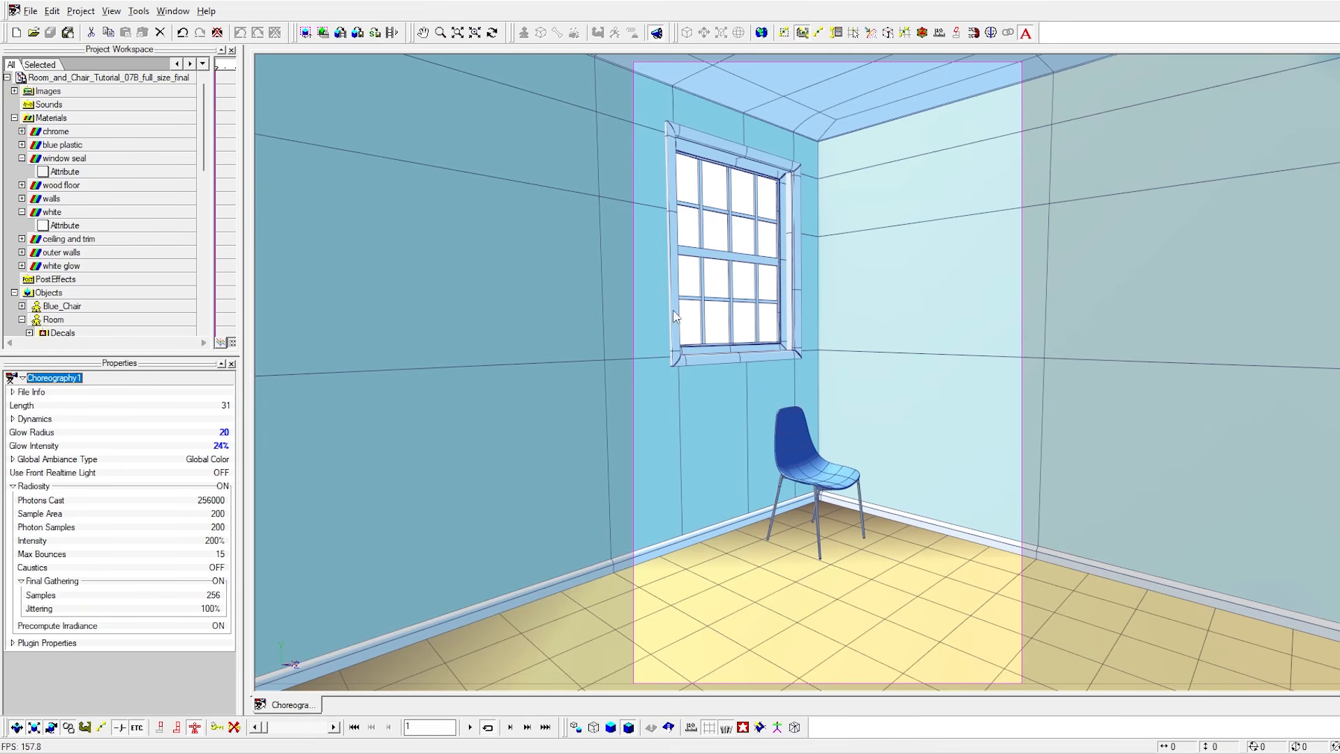
Set the white material's radiance to 0% and its ambiance intensity to 20%.
click(63, 226)
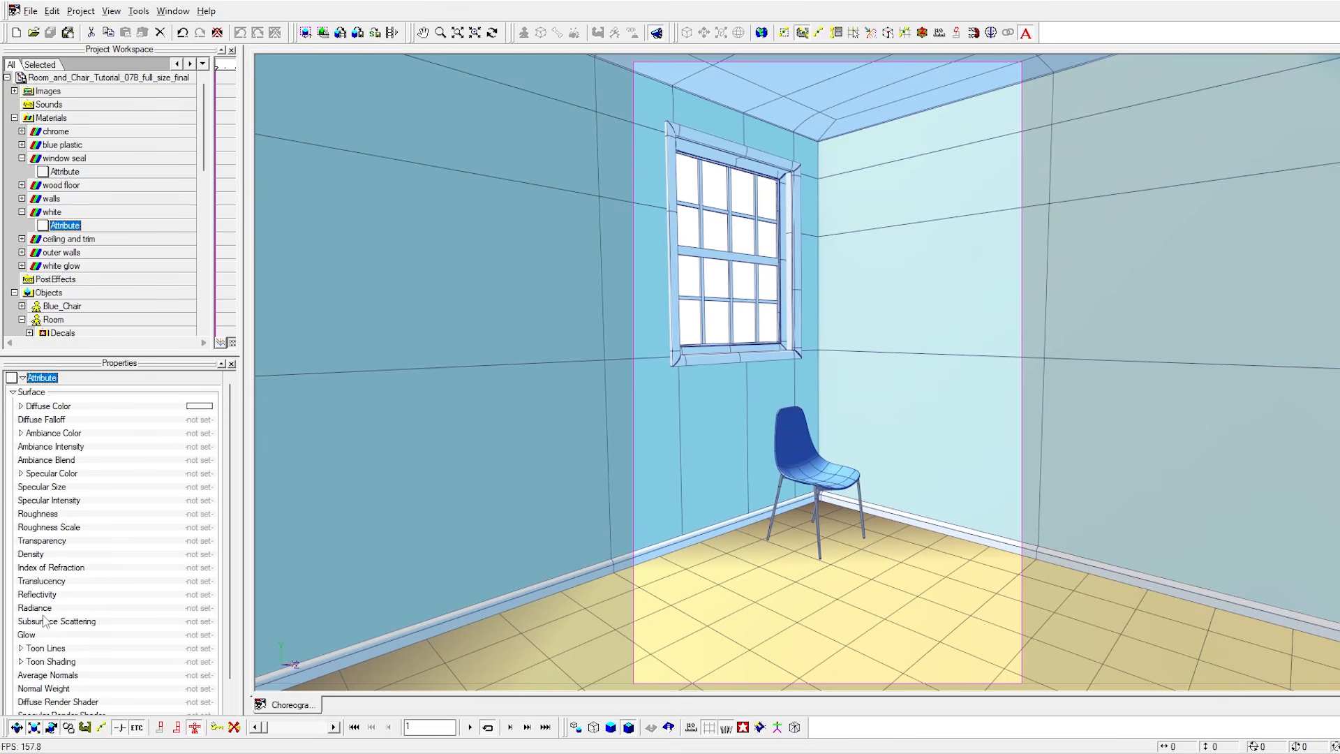
click(195, 608)
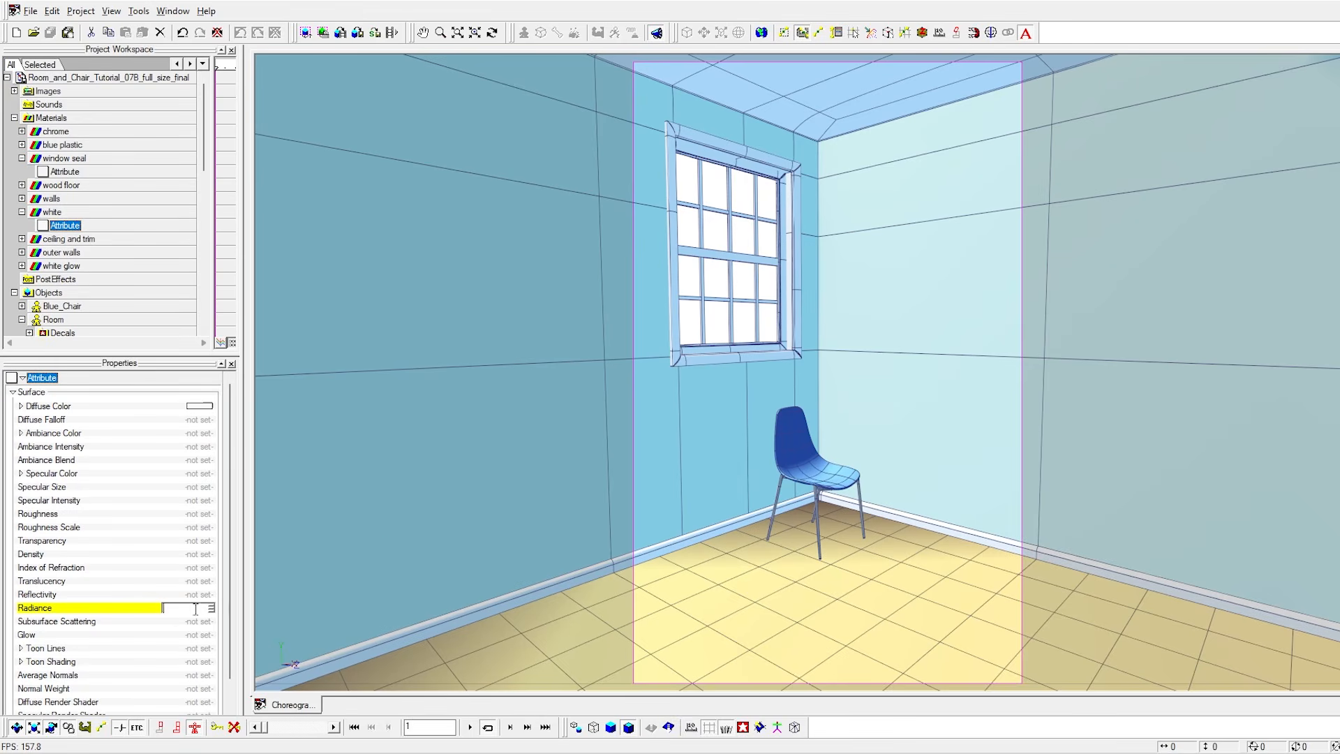
text(0)
key(Return)
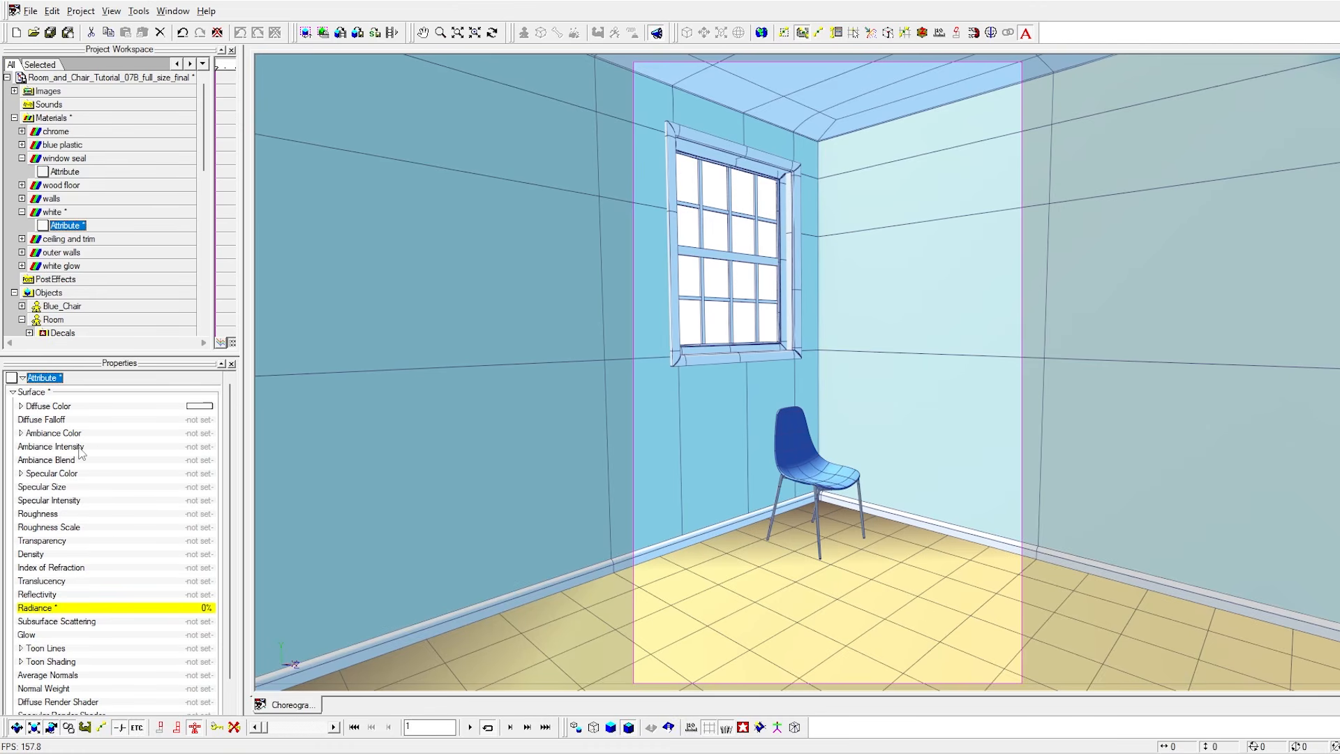
click(198, 447)
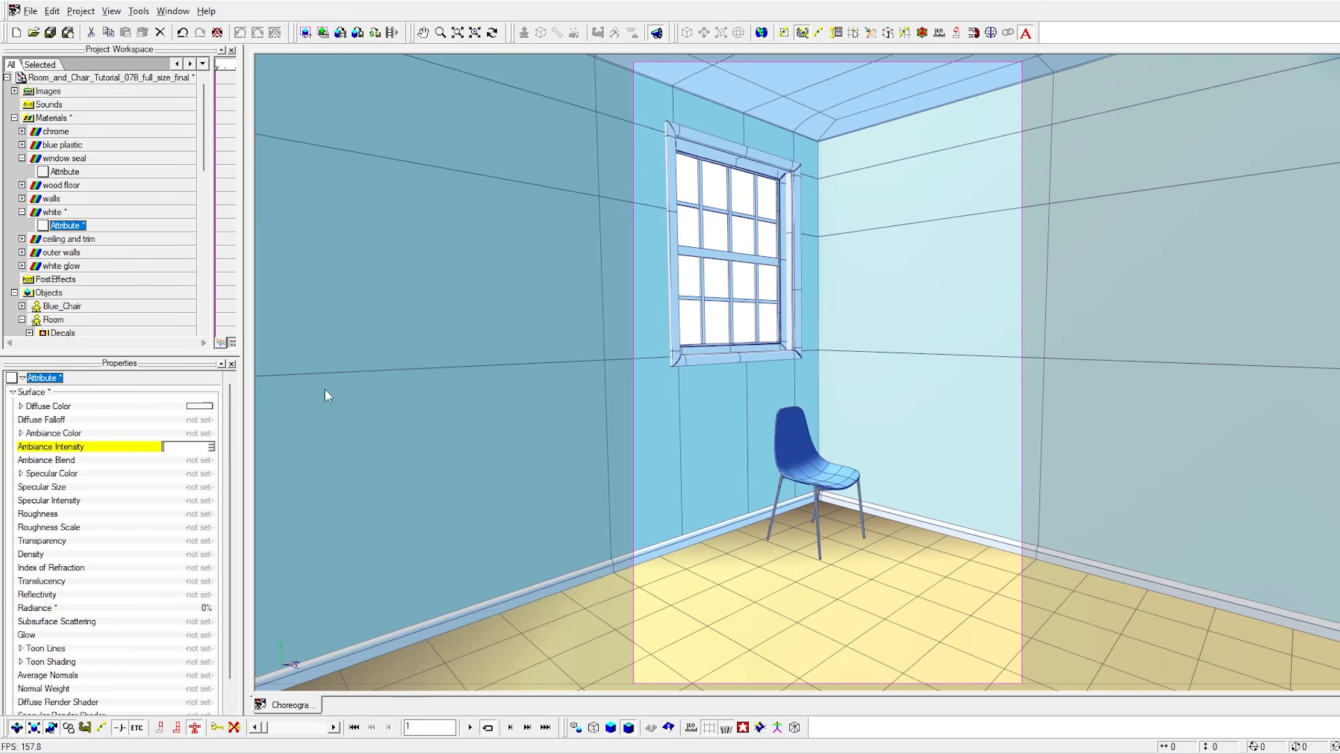
text(20)
key(Return)
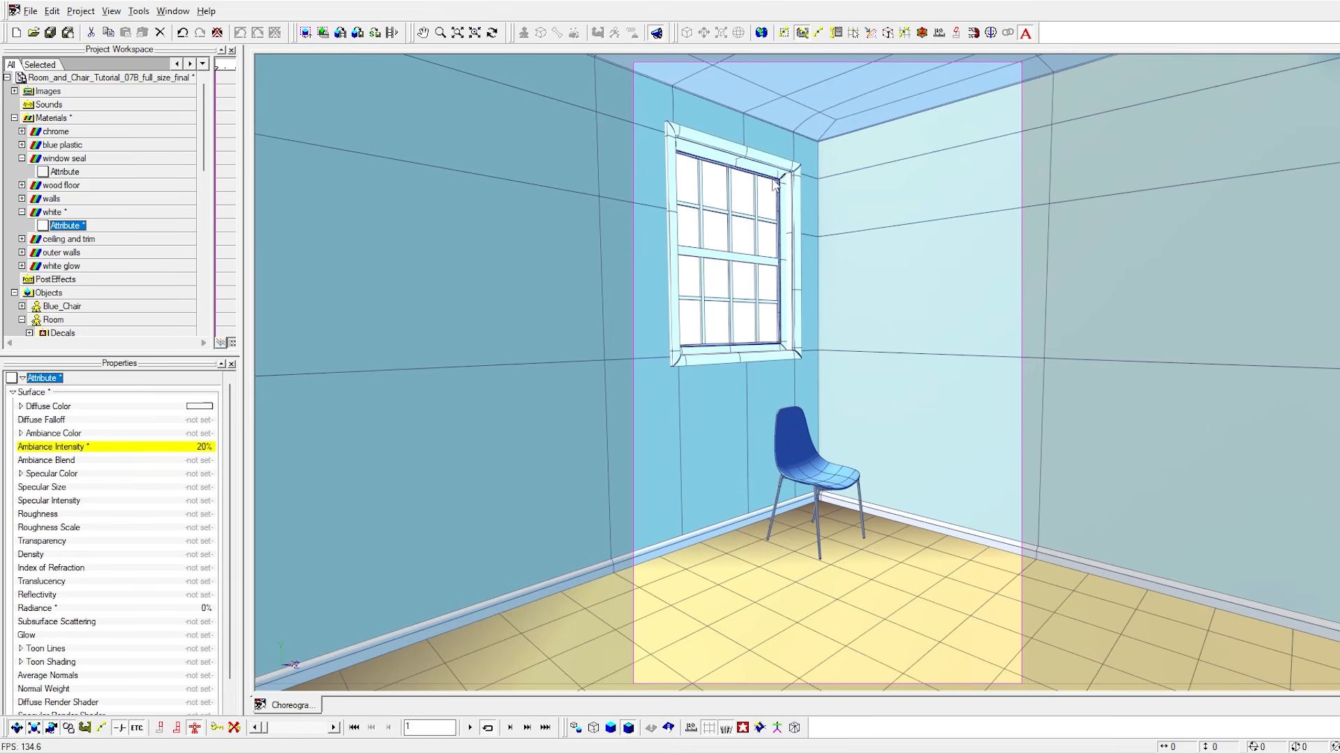
Set the window seal material's ambiance intensity to 20% and its radiance to 0%.
click(64, 172)
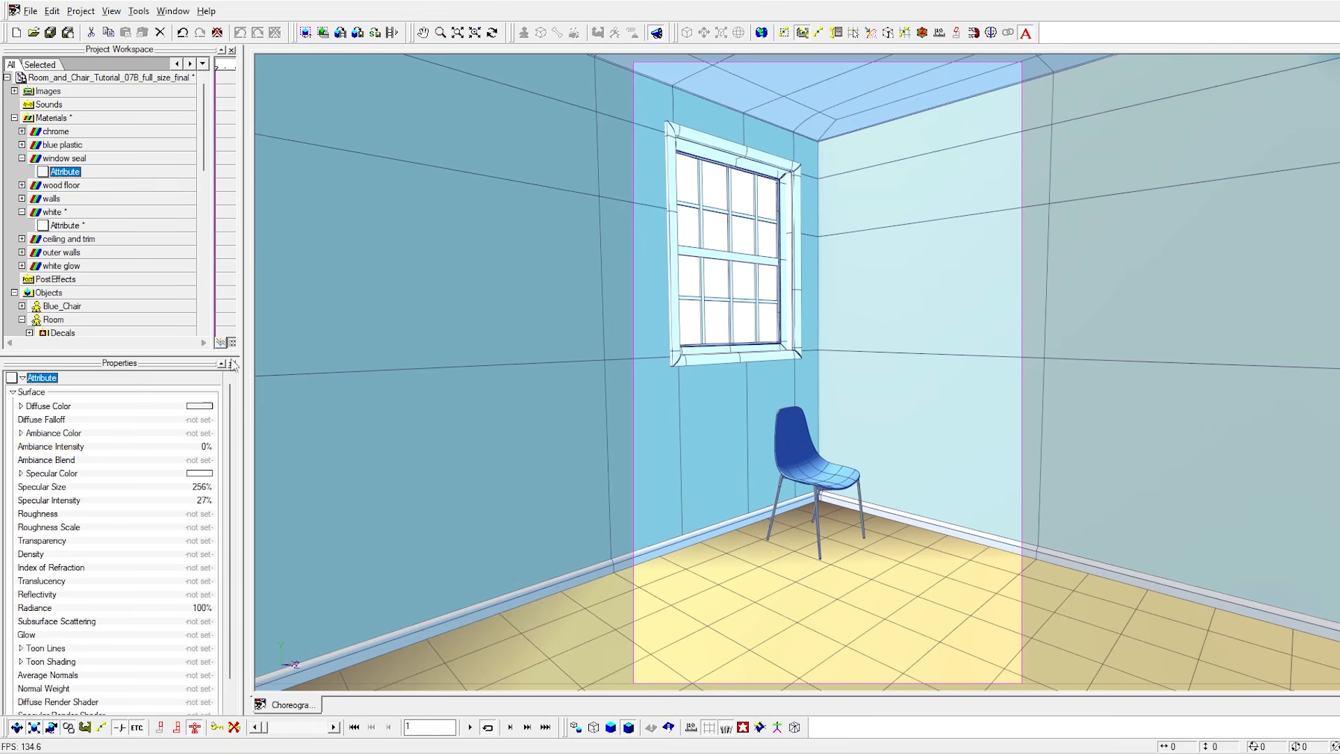
click(202, 446)
text(20)
key(Return)
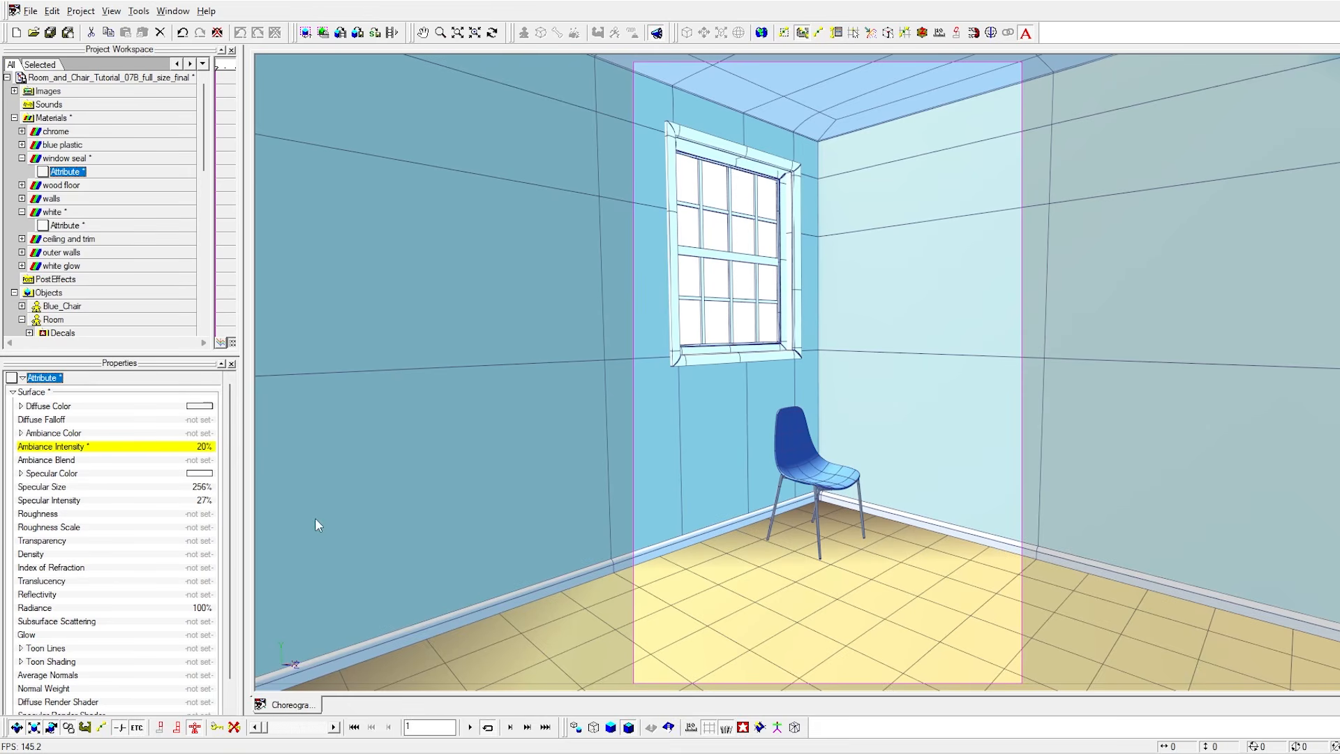
click(51, 606)
text(0)
key(Return)
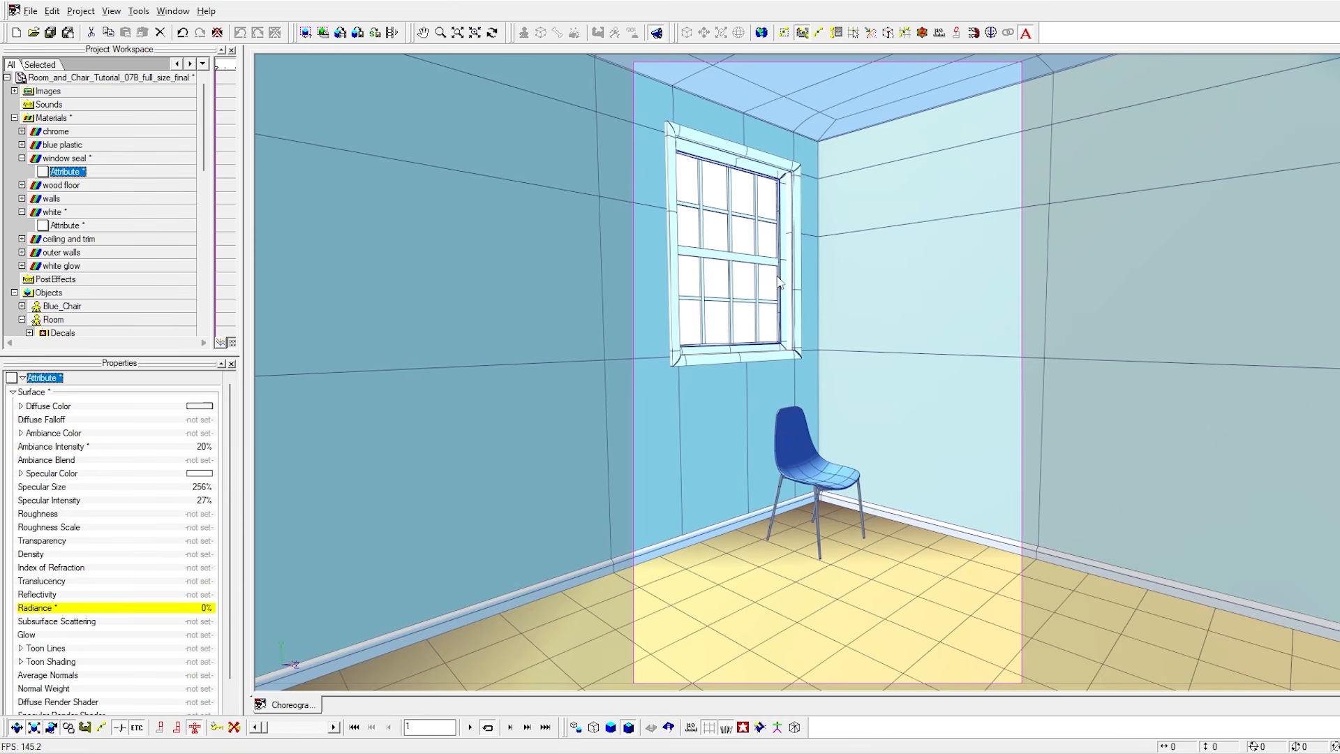
Test-render the region around the window and the upper light beam, and end the preview.
key(q)
right_drag(636, 88, 868, 409)
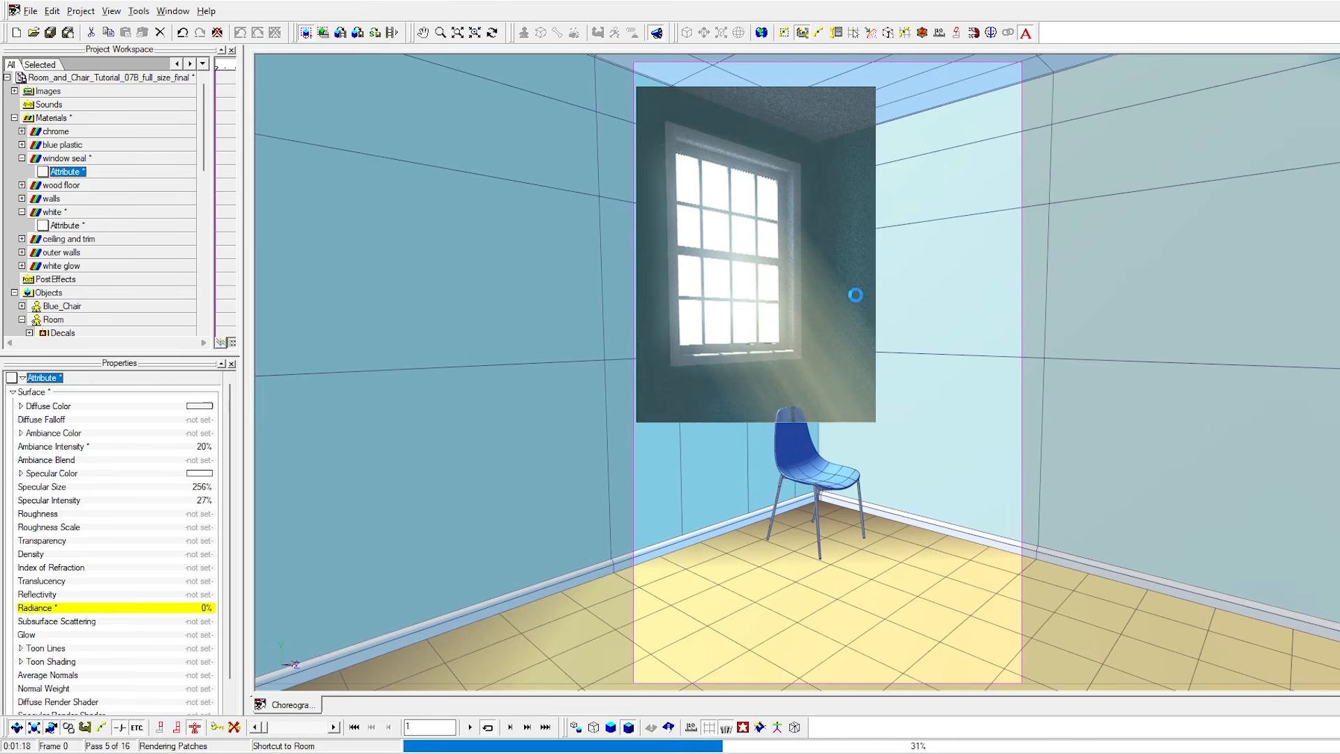
key(Escape)
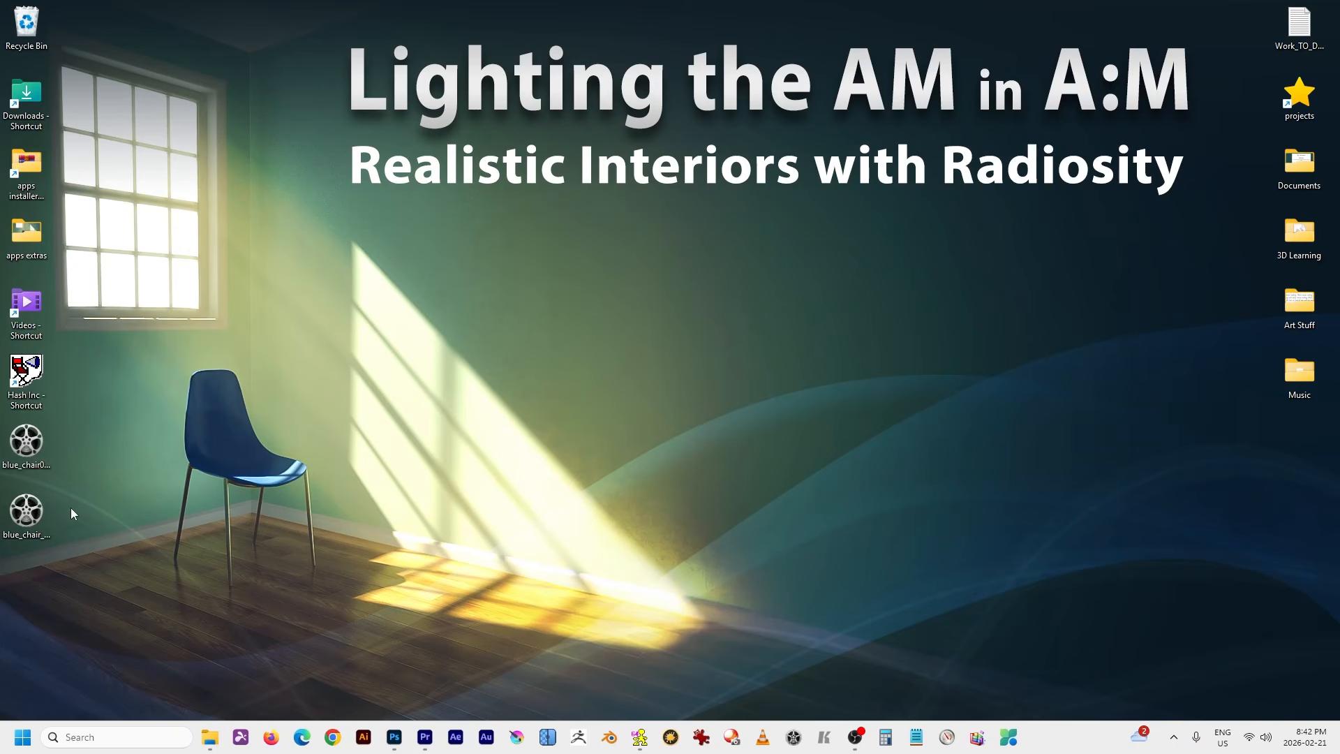
Open blue_chair_2nd0.exr from the desktop in djv, examine the window, chair and light beam, and close the viewer.
double_click(28, 520)
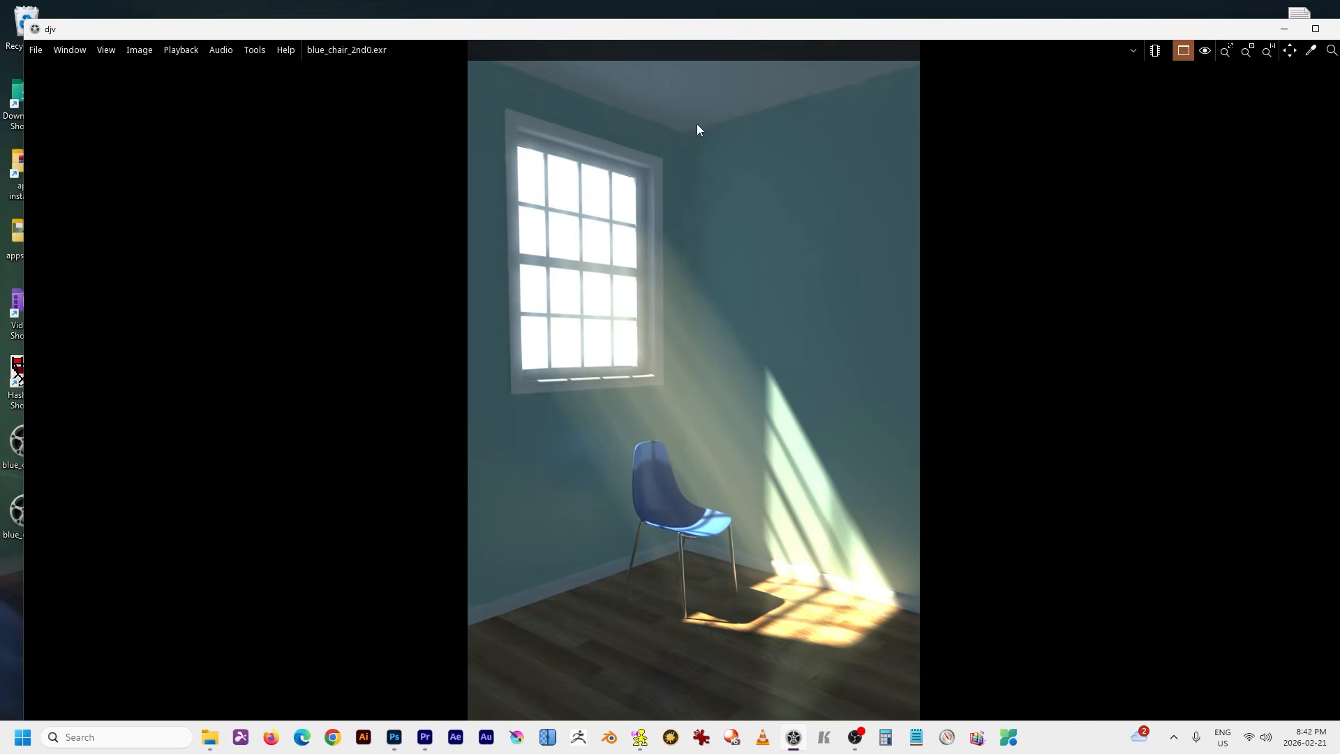
middle_drag(754, 198, 745, 205)
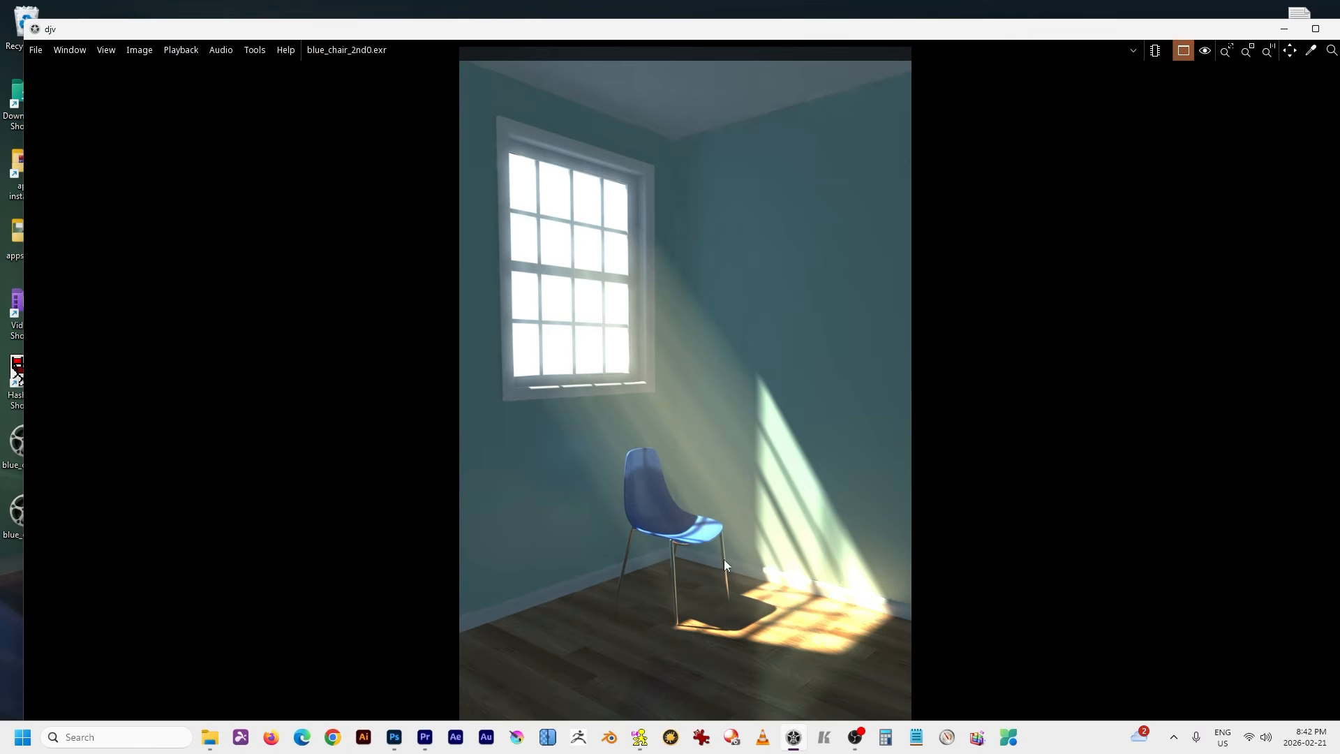
scroll(660, 251, up, 3)
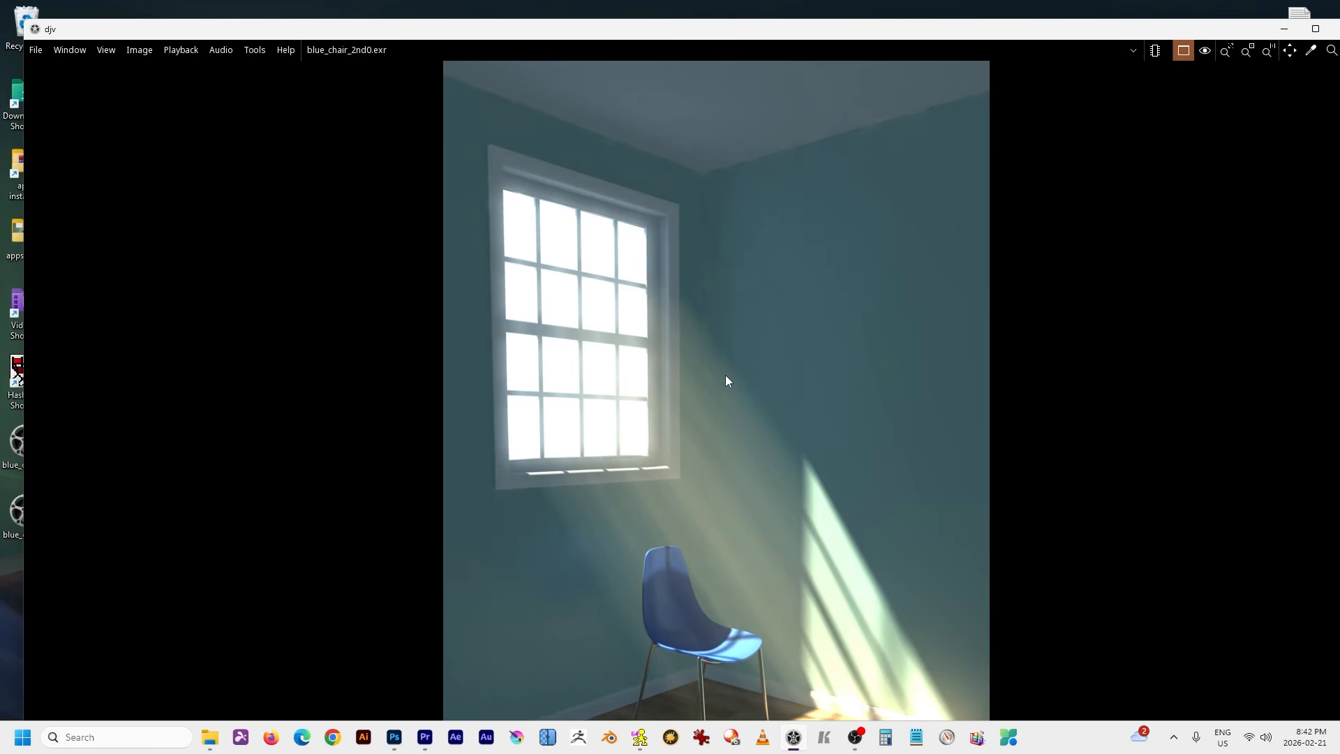
middle_drag(726, 375, 678, 296)
scroll(676, 296, down, 1)
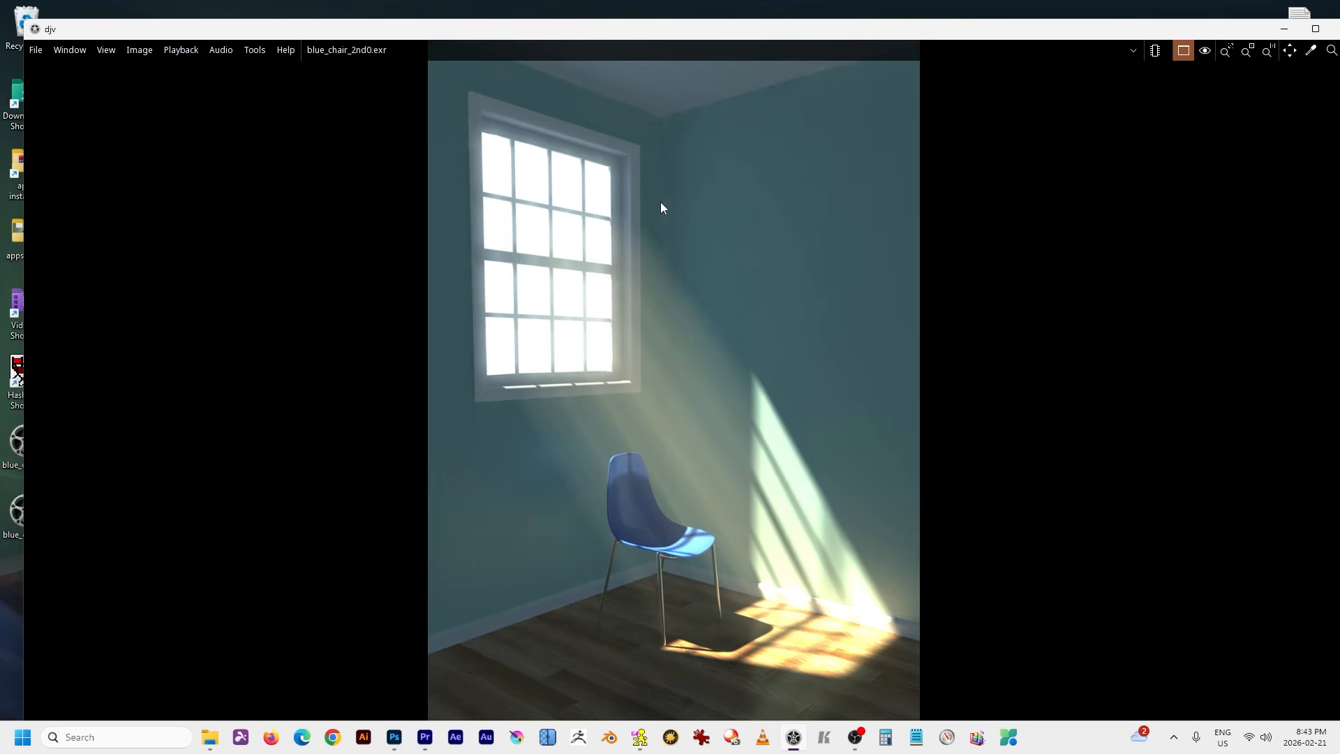
drag(923, 29, 899, 23)
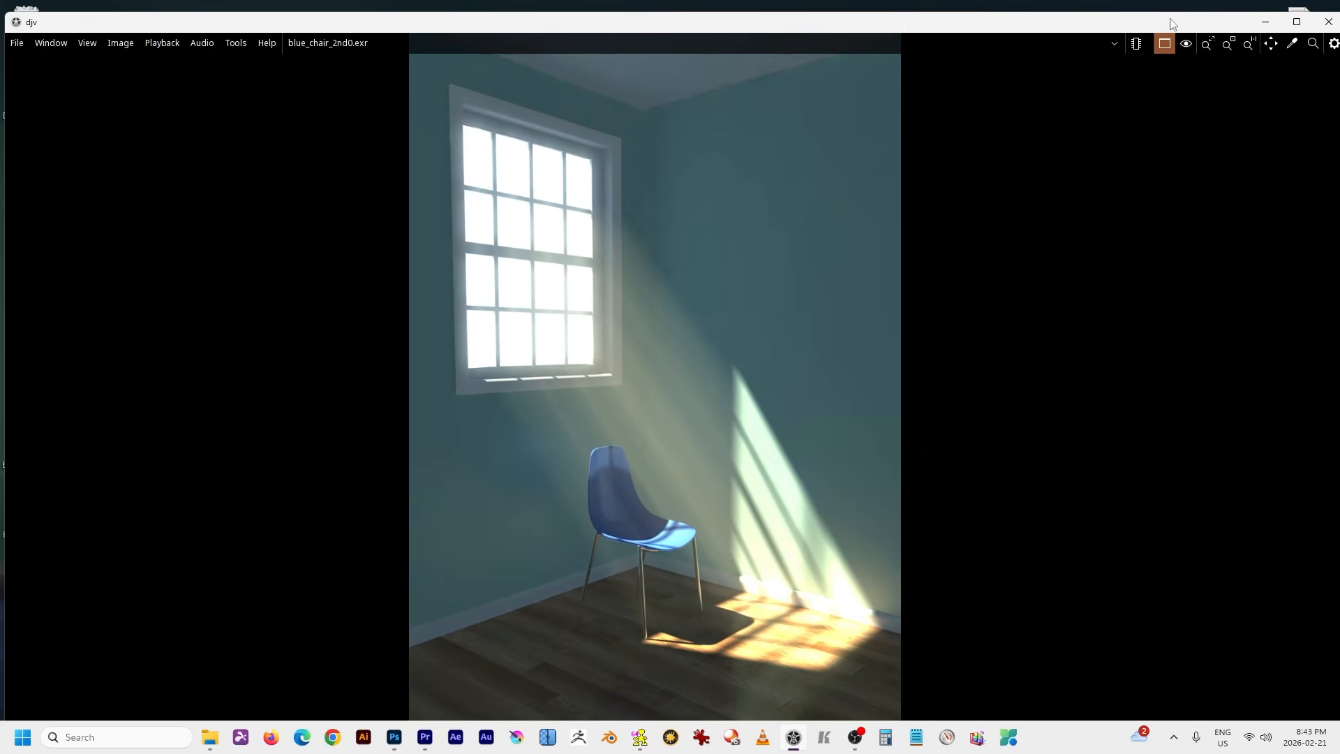
click(1324, 21)
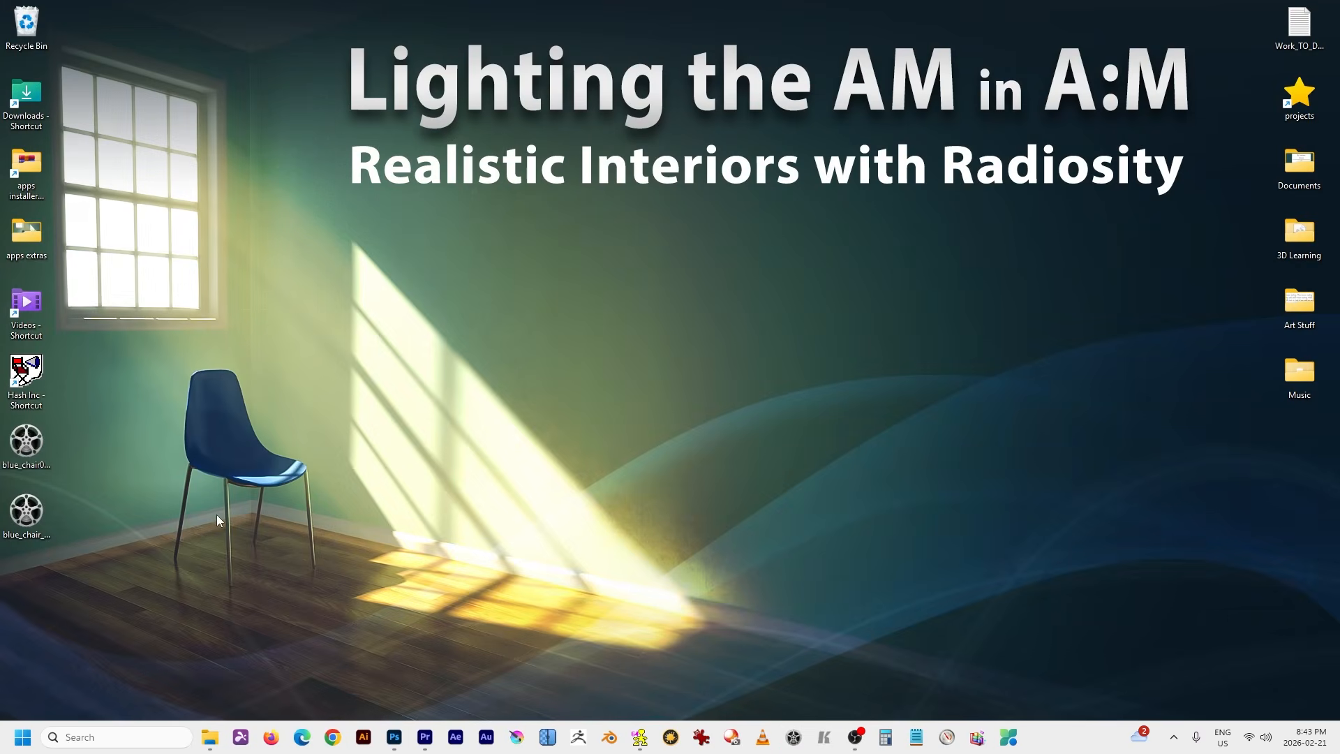
Switch to Photoshop, open blue_chair_2nd0.exr from the Desktop, and reposition its floating document window.
click(394, 737)
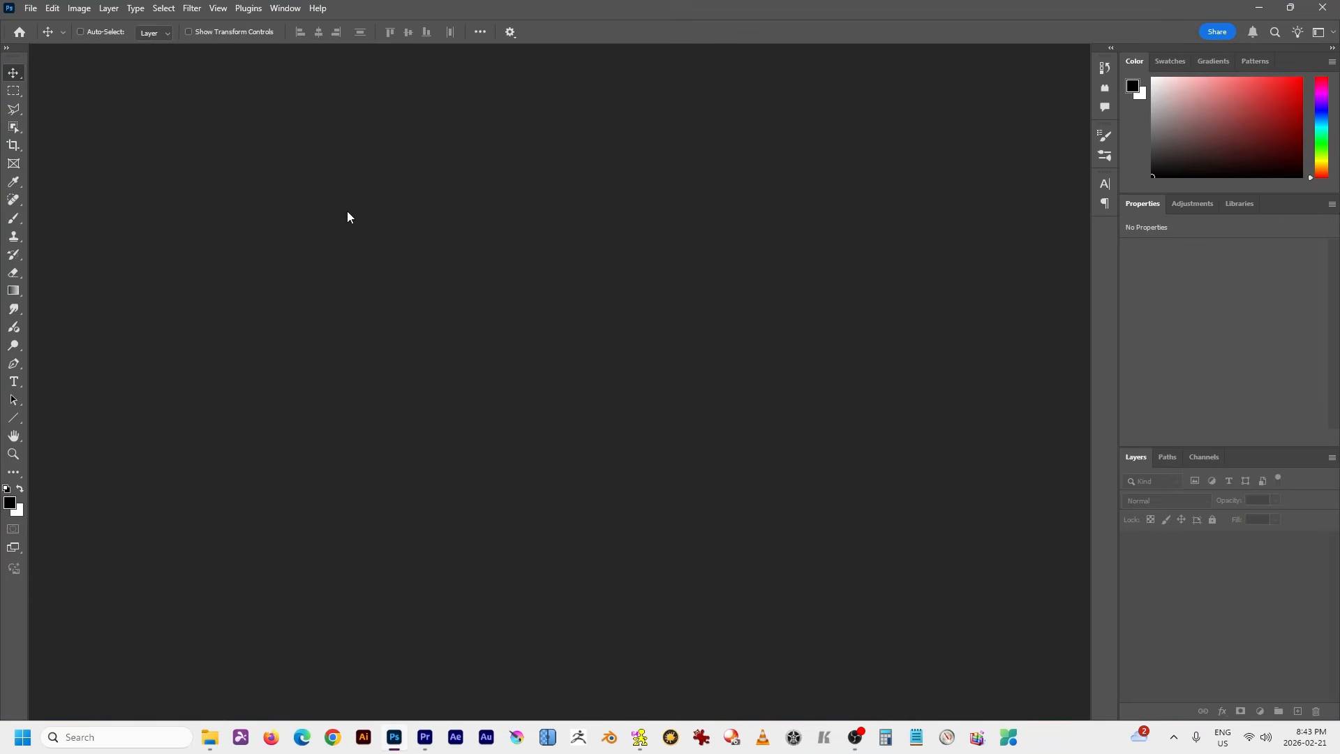
double_click(348, 217)
click(209, 183)
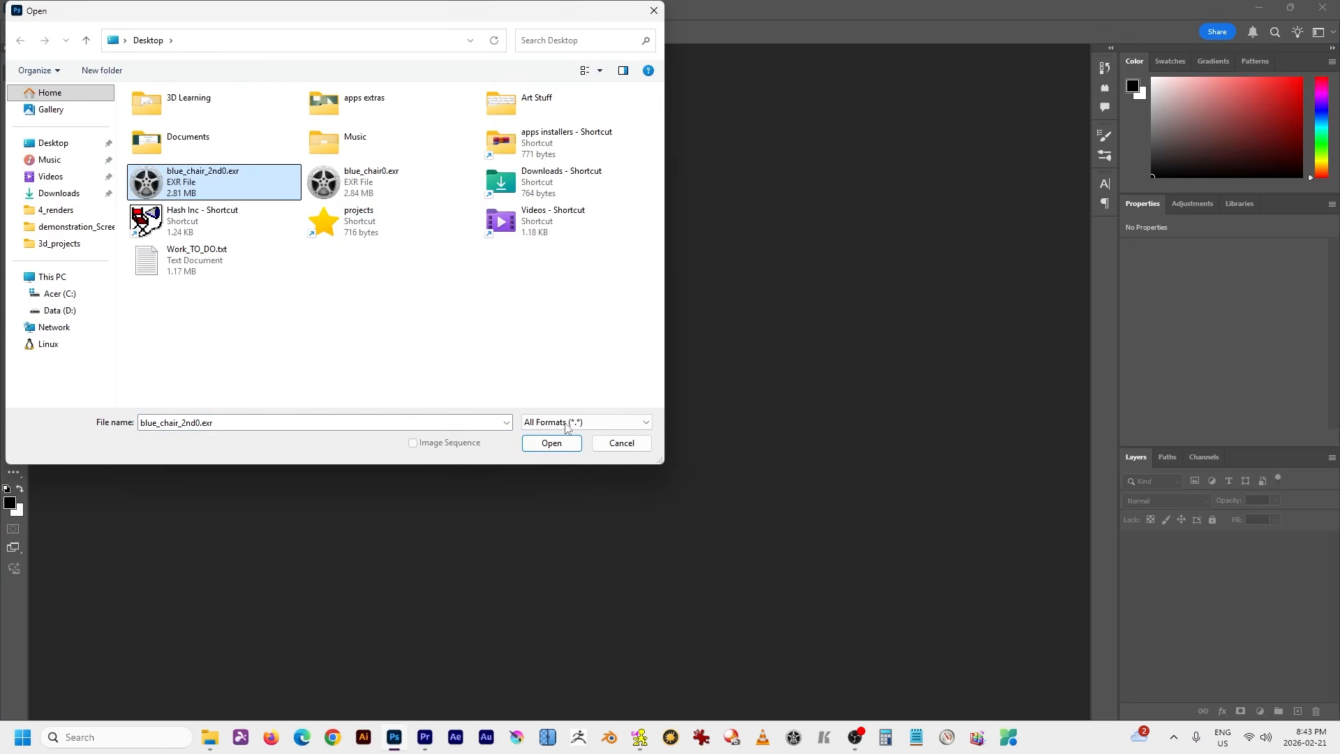
click(552, 444)
click(683, 355)
click(720, 306)
drag(196, 53, 248, 63)
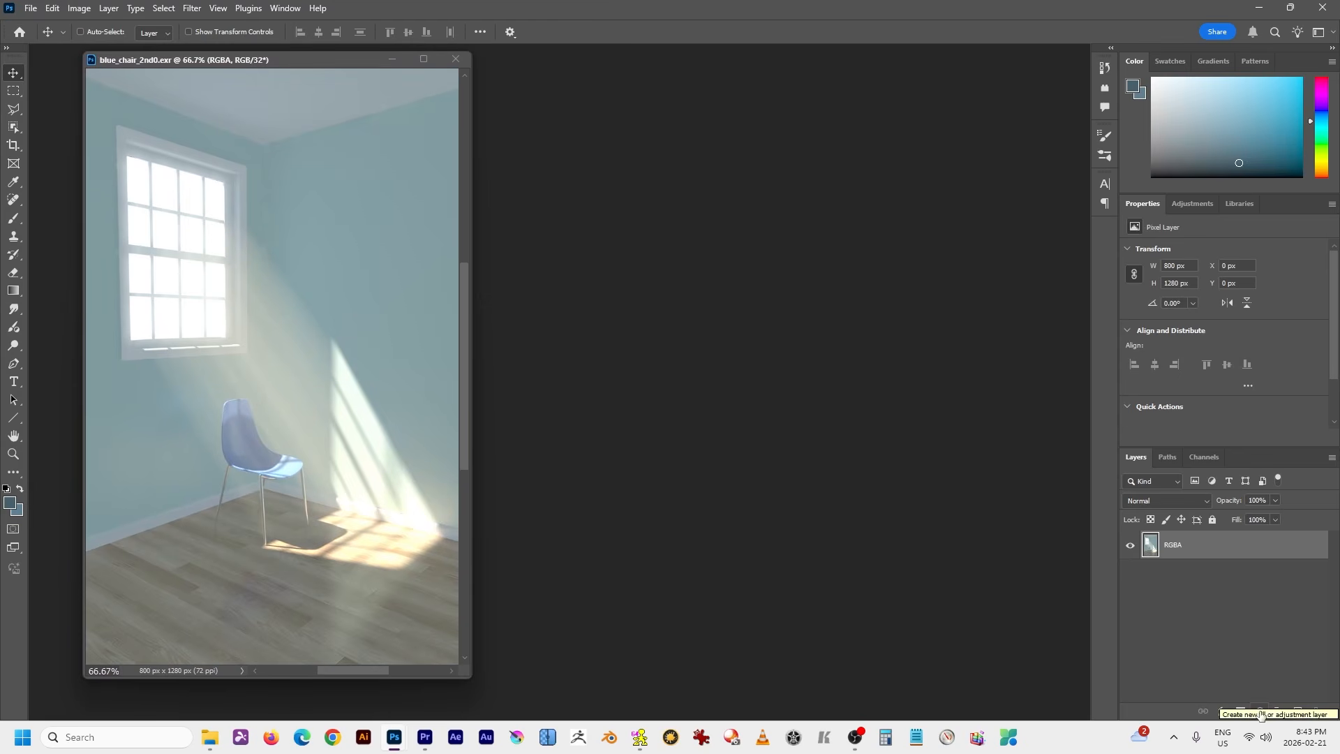
Add an Exposure adjustment layer with gamma correction 0.5, and widen the document window around the image.
click(1265, 714)
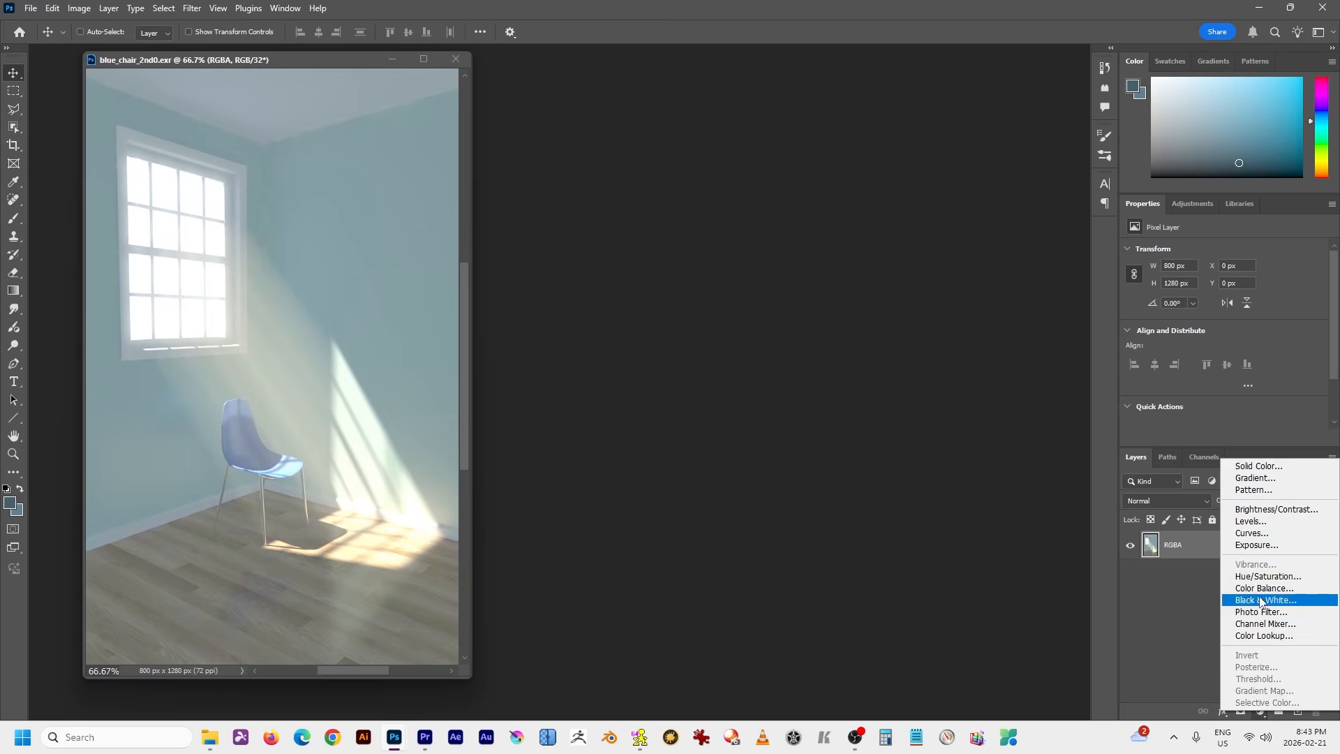
click(1255, 546)
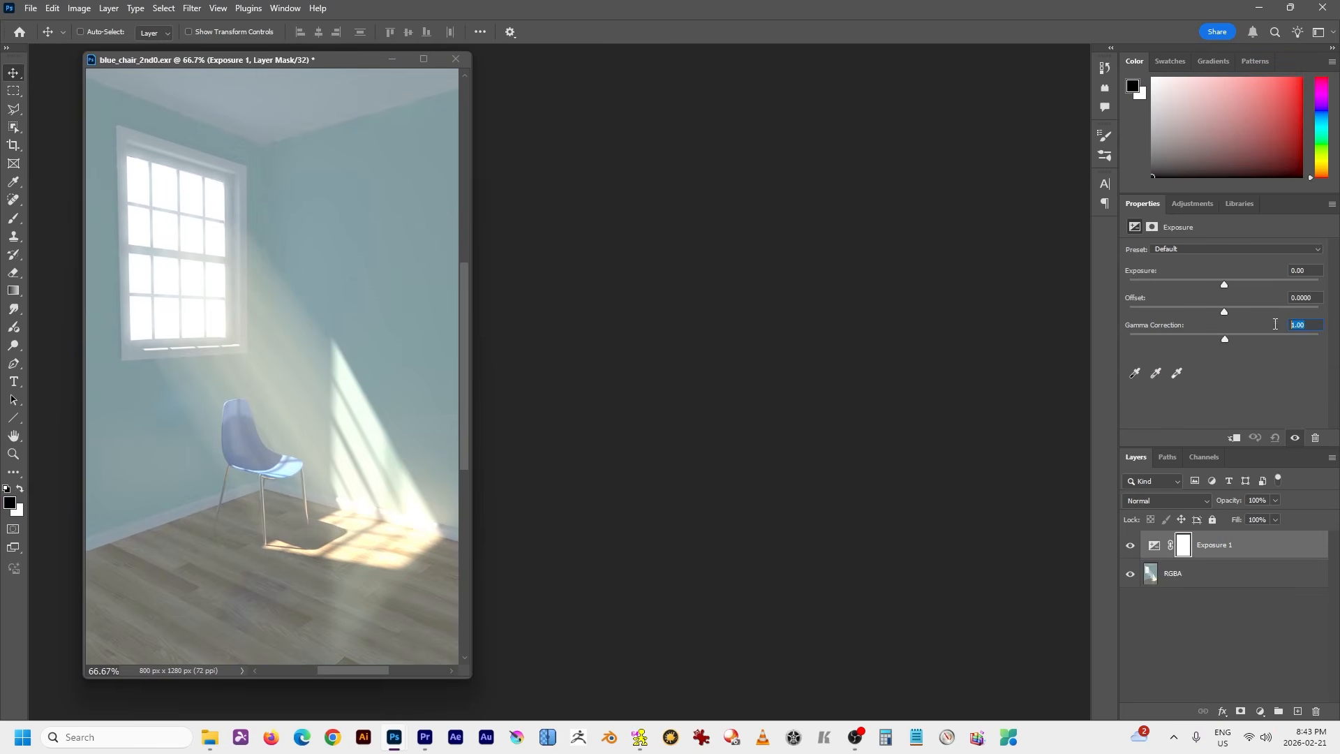
text(0.5)
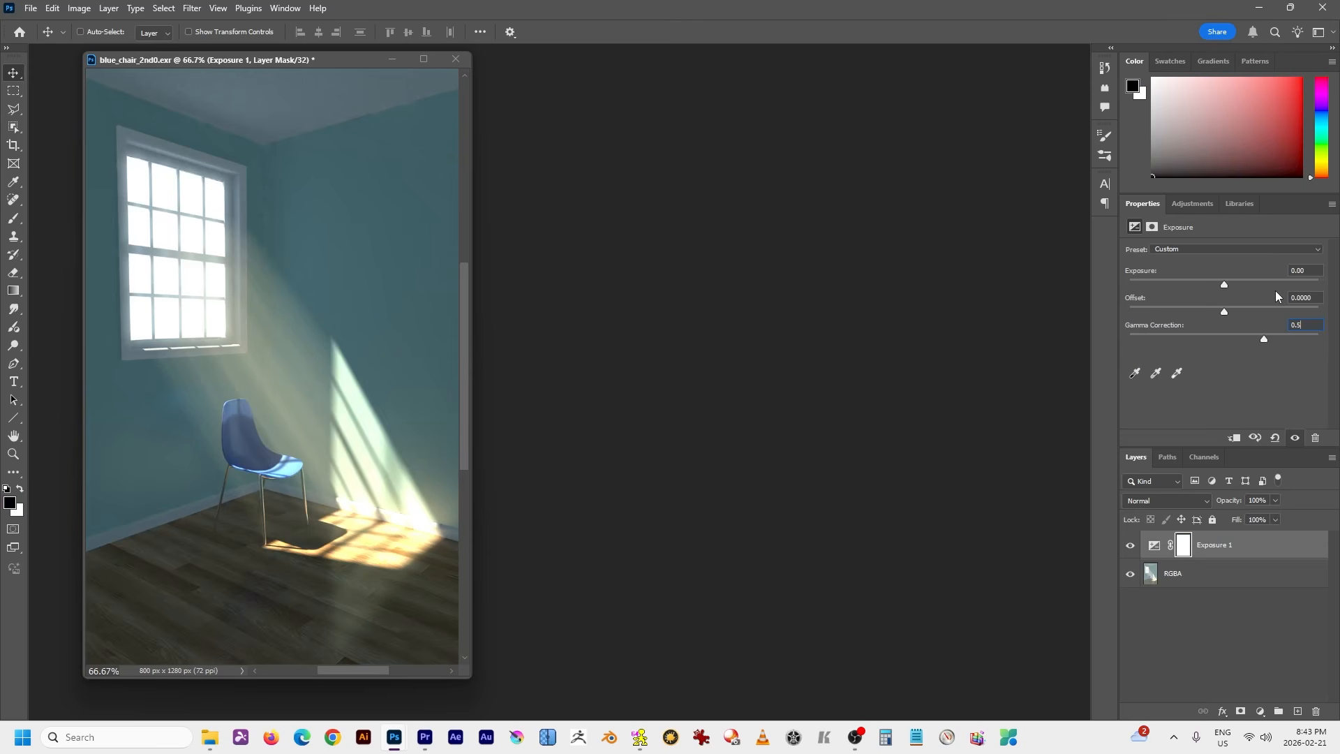
drag(236, 63, 262, 62)
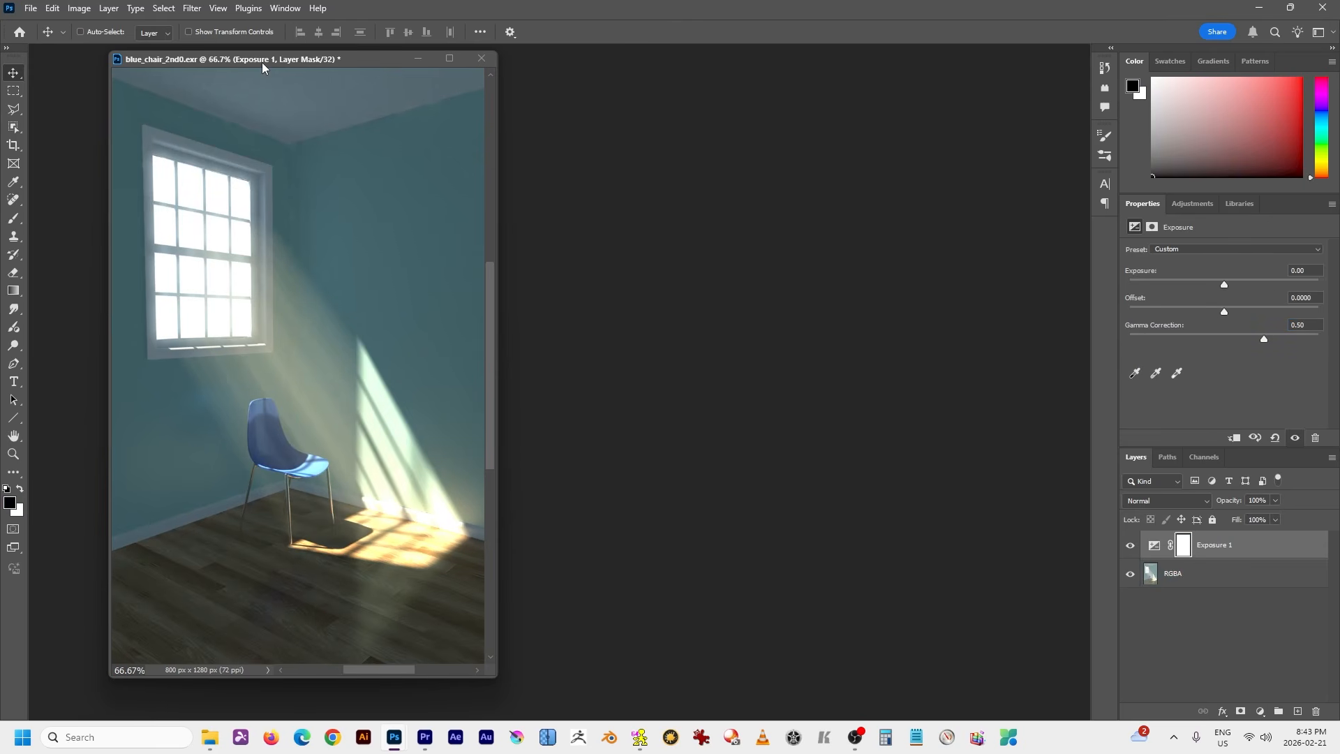
drag(497, 167, 655, 178)
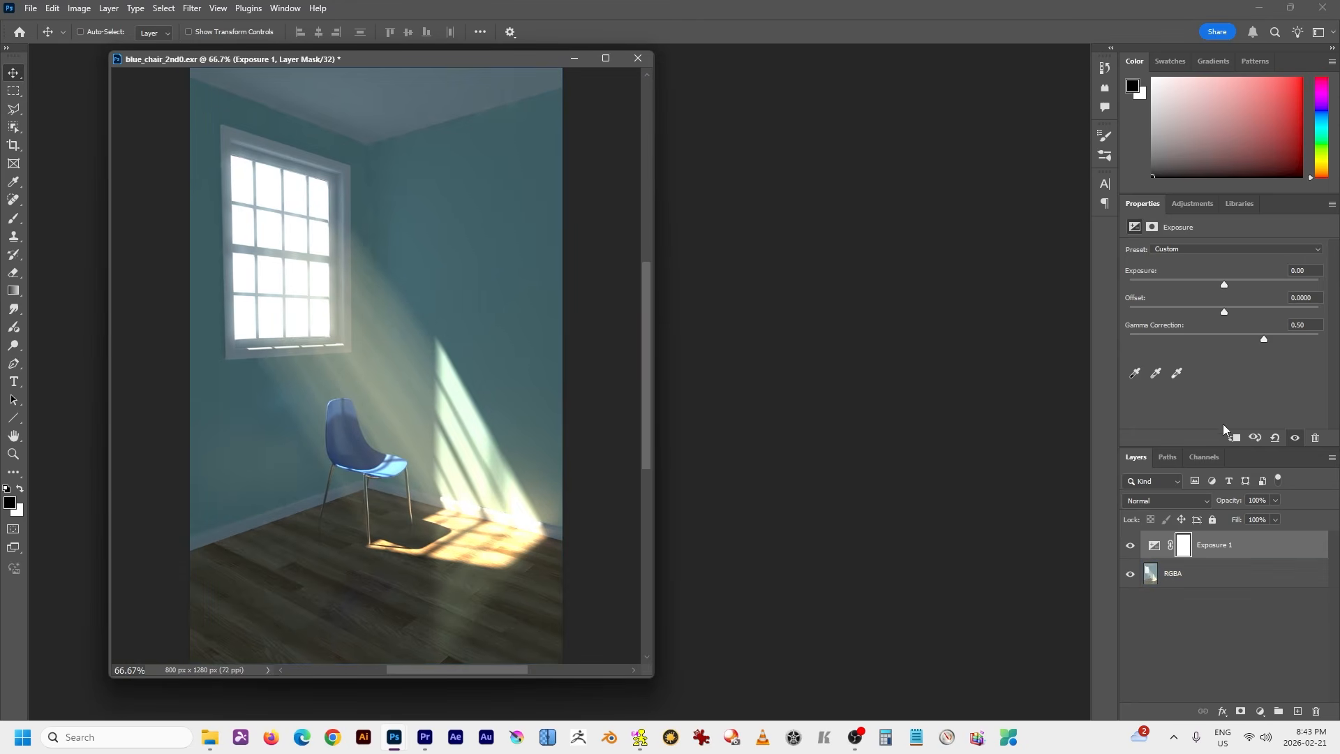
Merge the Exposure 1 adjustment layer and the RGBA layer into one layer.
click(1220, 548)
shift+click(1210, 578)
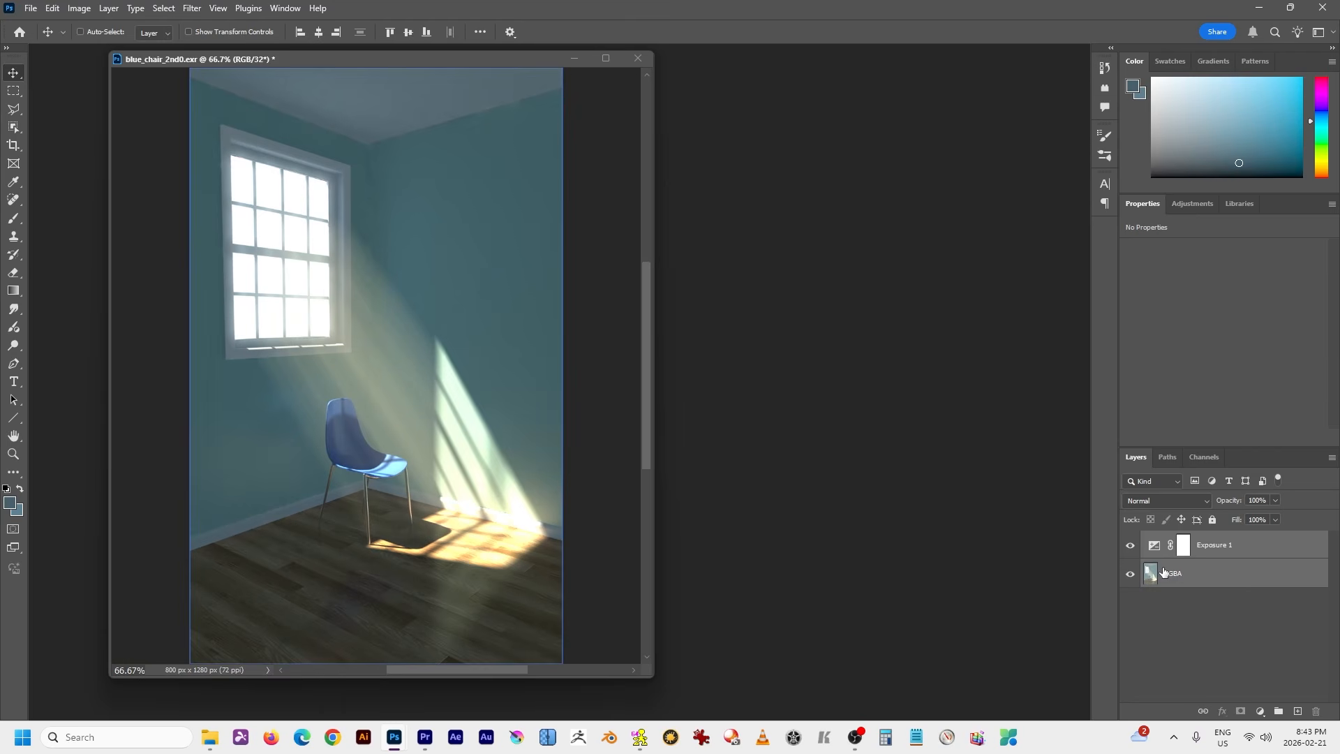
key(ctrl+e)
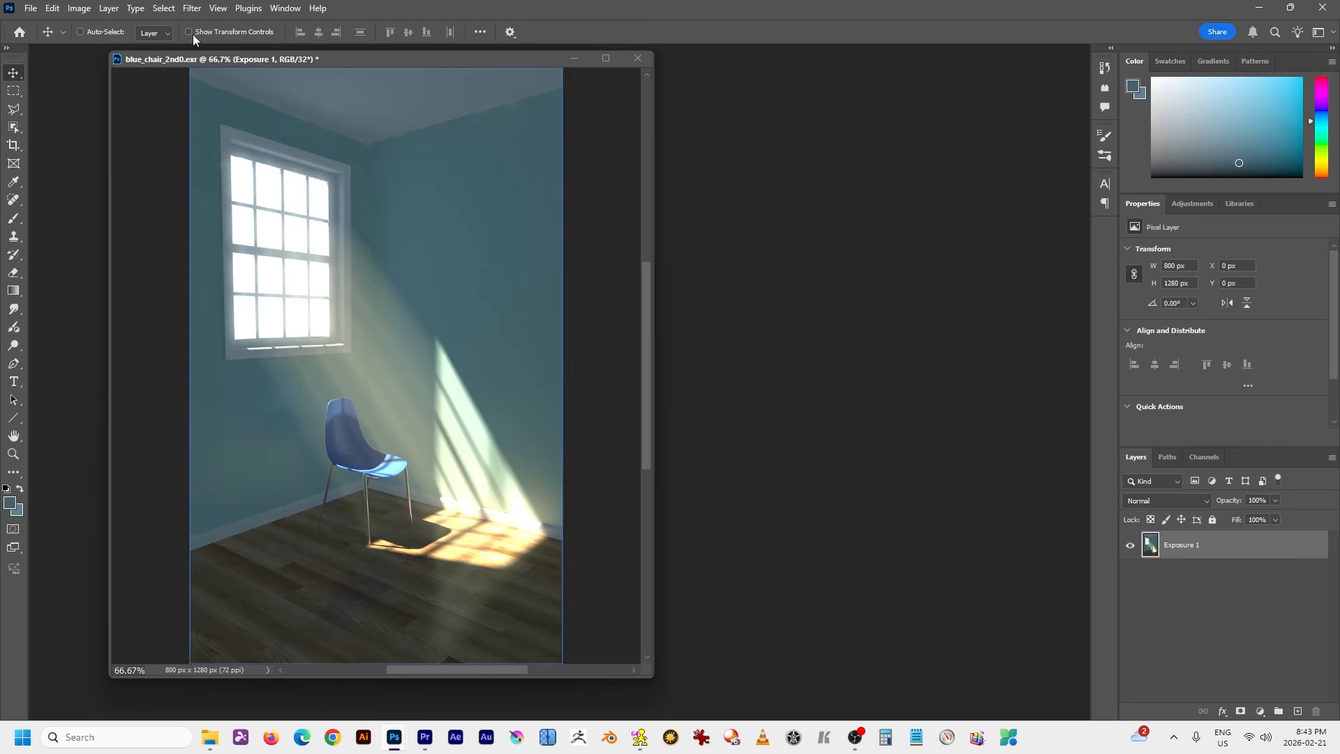
Start the Camera Raw Filter on the merged layer, apply its automatic corrections, and bring the whole dialog into view.
click(192, 7)
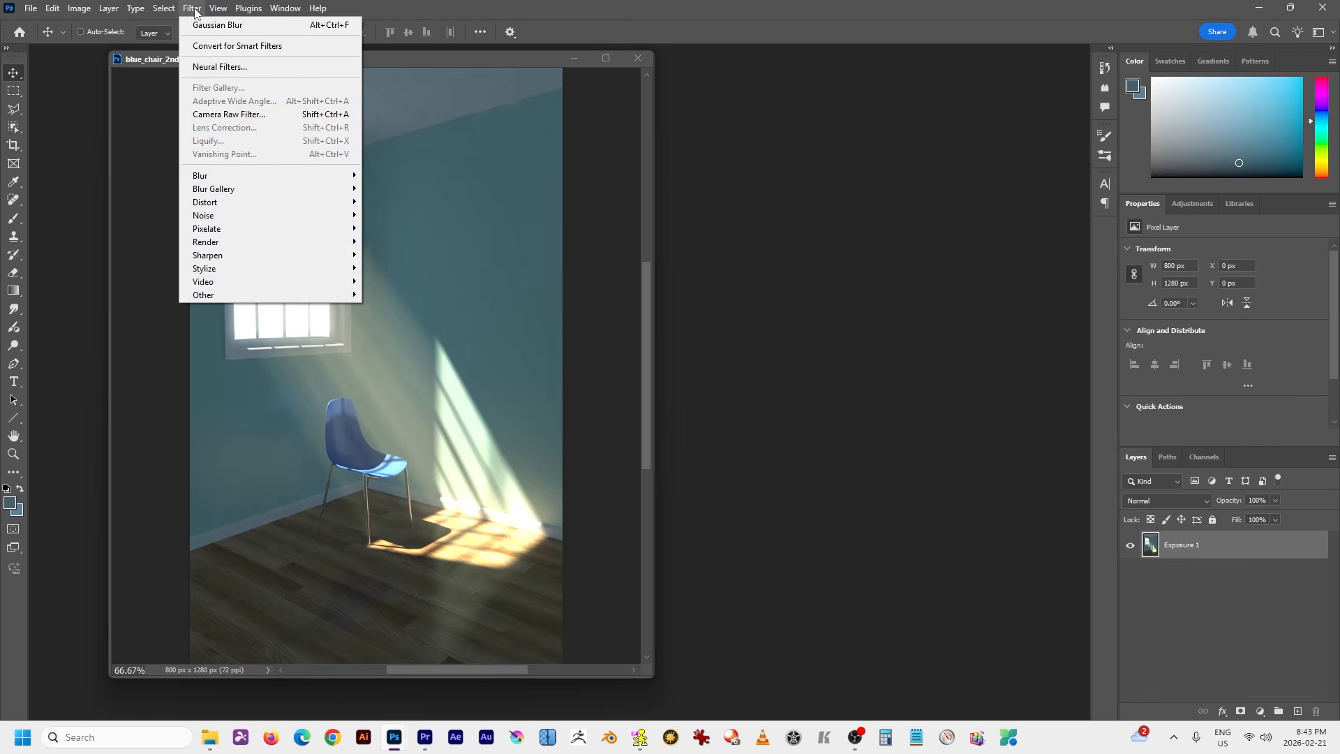
click(221, 115)
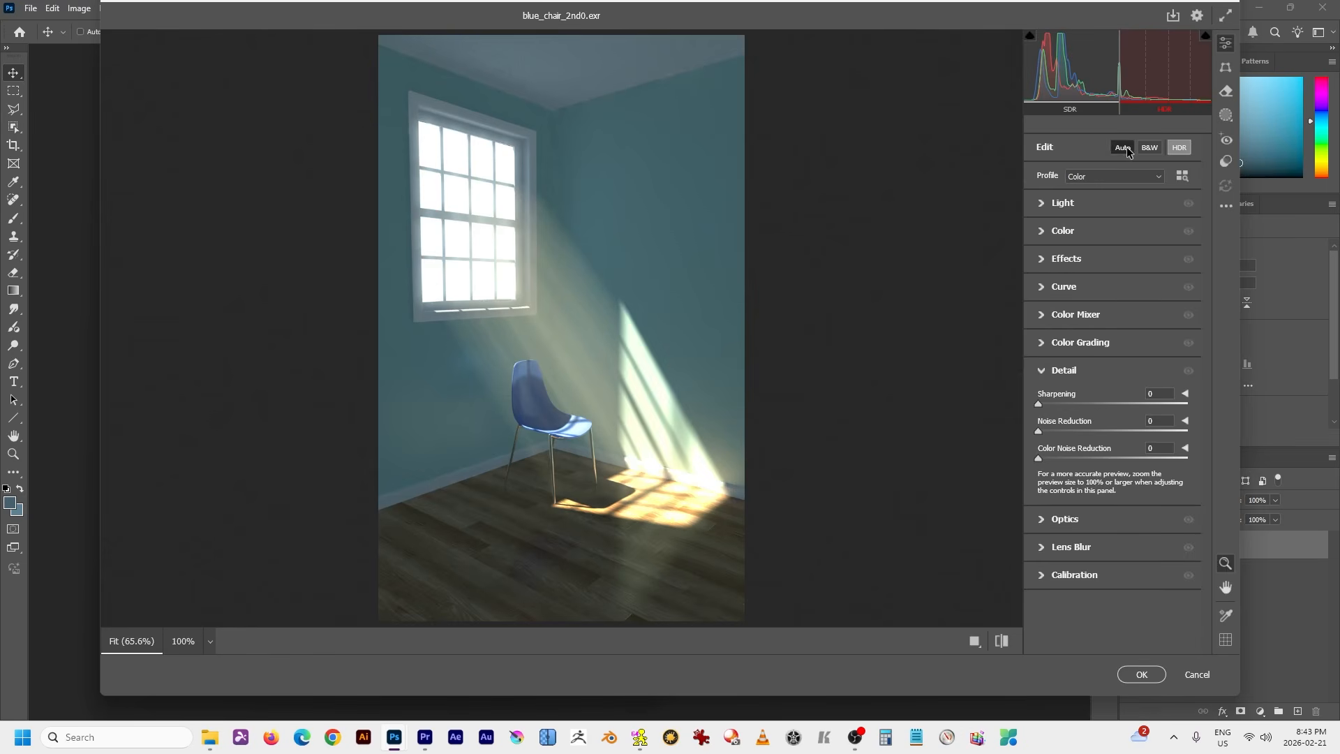
click(1127, 150)
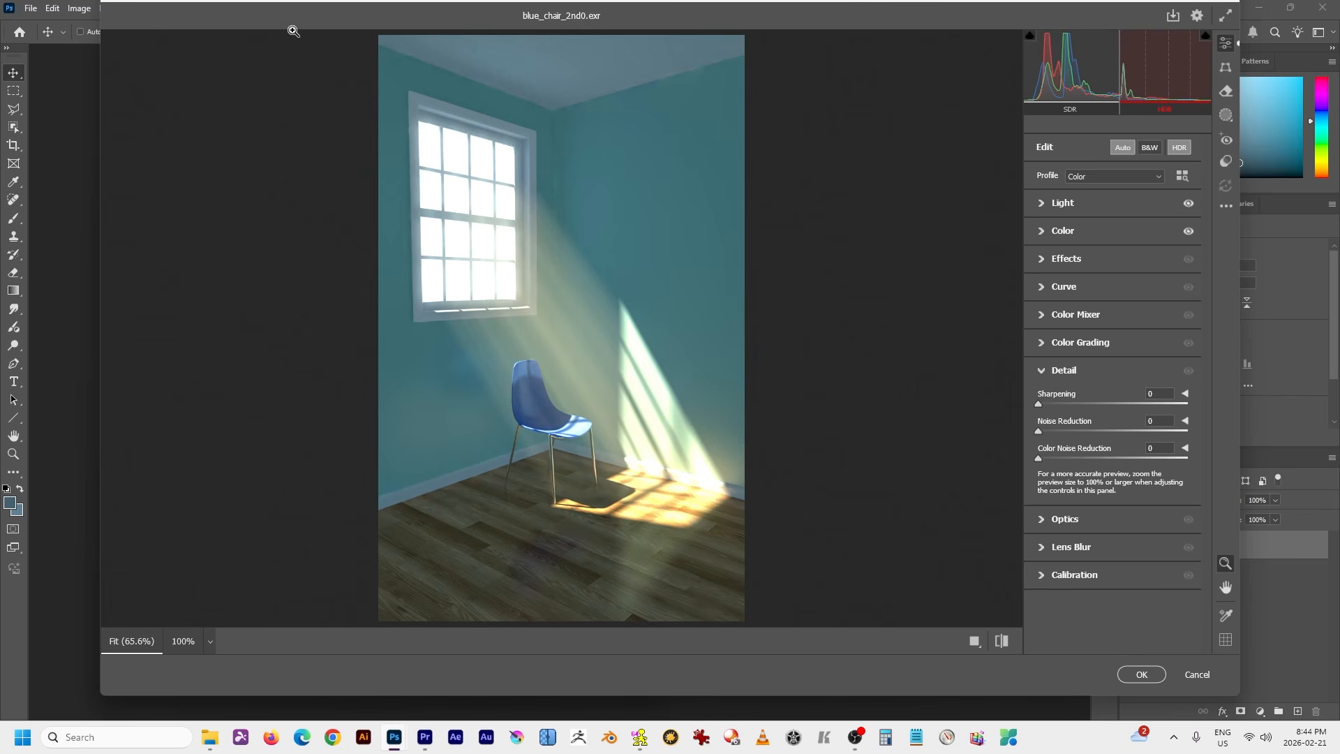
drag(320, 8, 305, 28)
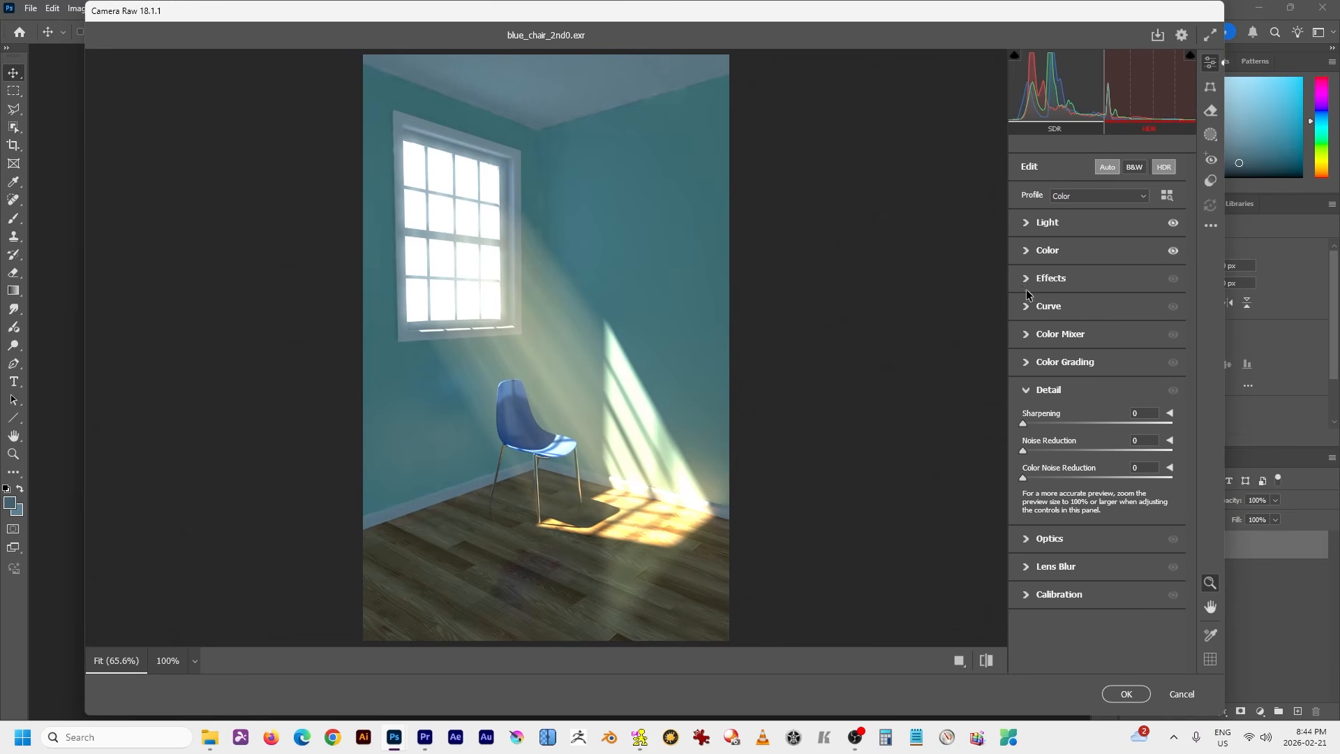
Reapply Camera Raw's automatic corrections, and fine-tune the Light settings to Exposure +0.10 and Shadows +44.
click(1032, 223)
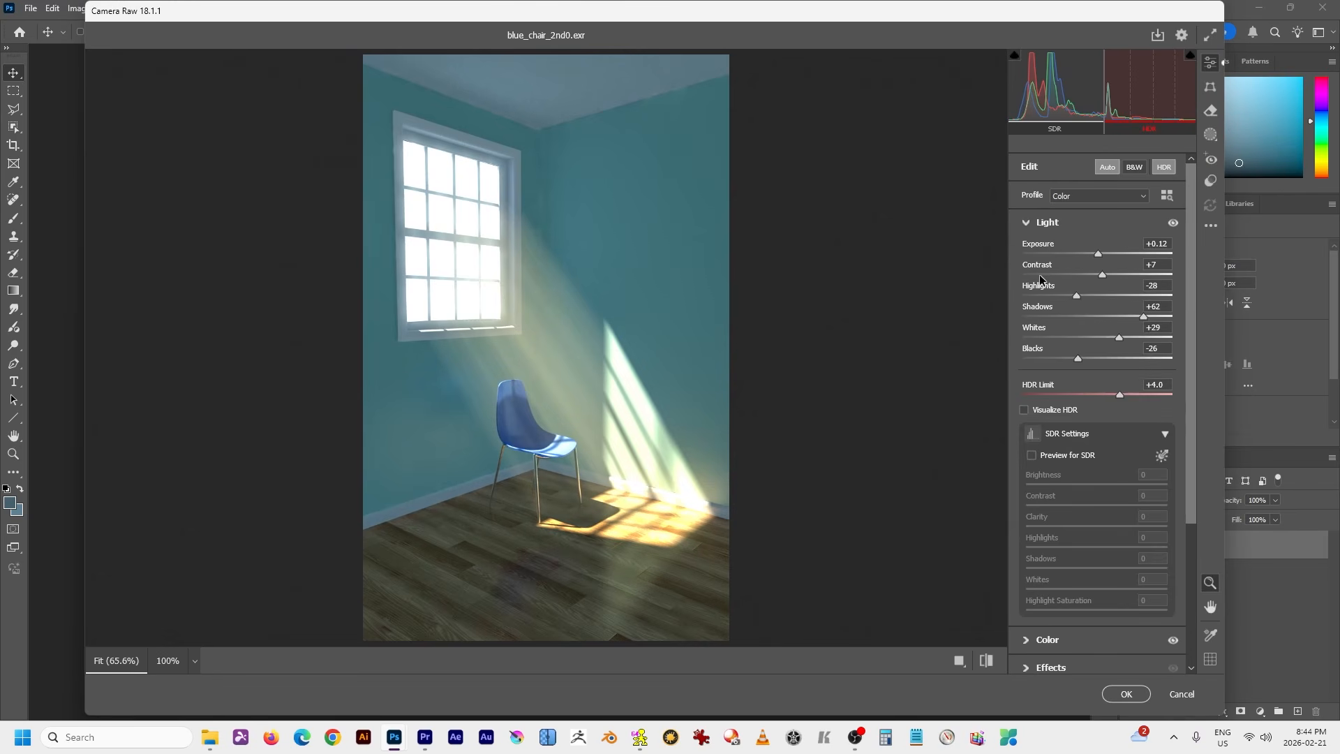
drag(1099, 257, 1079, 299)
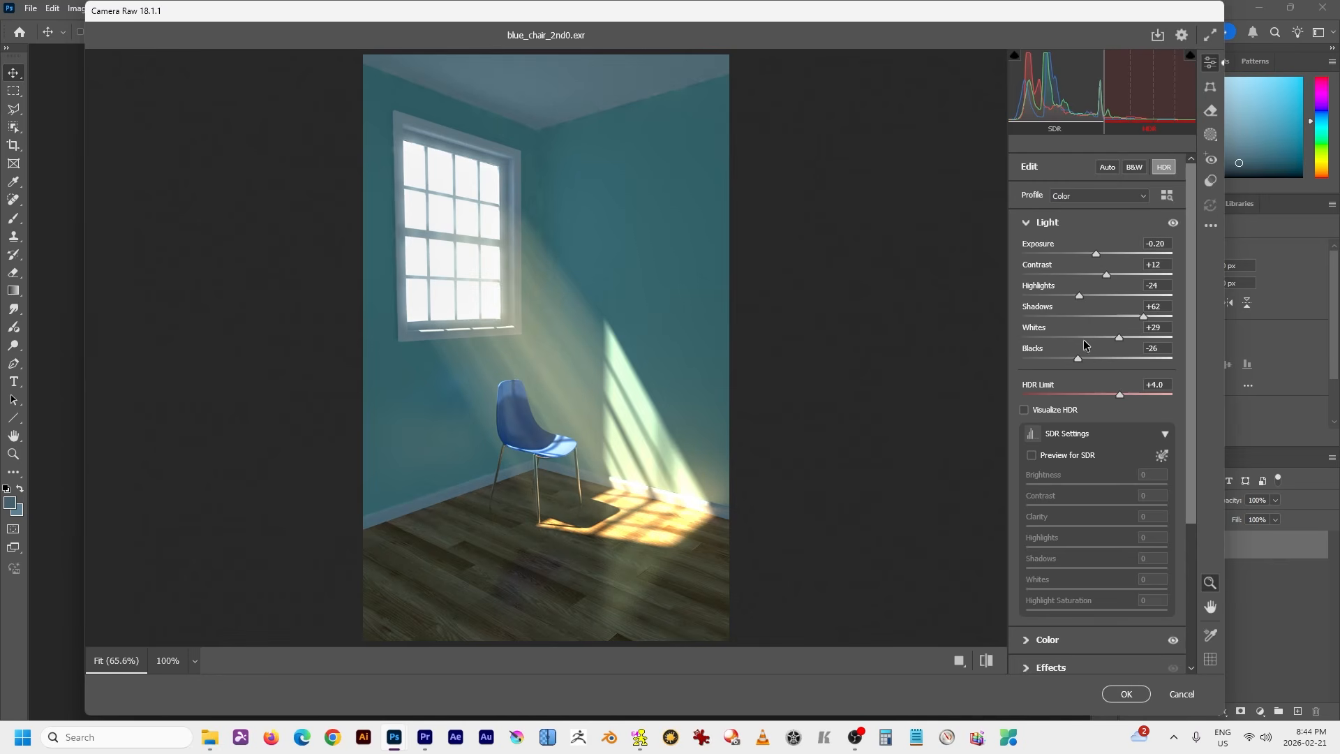
click(1110, 171)
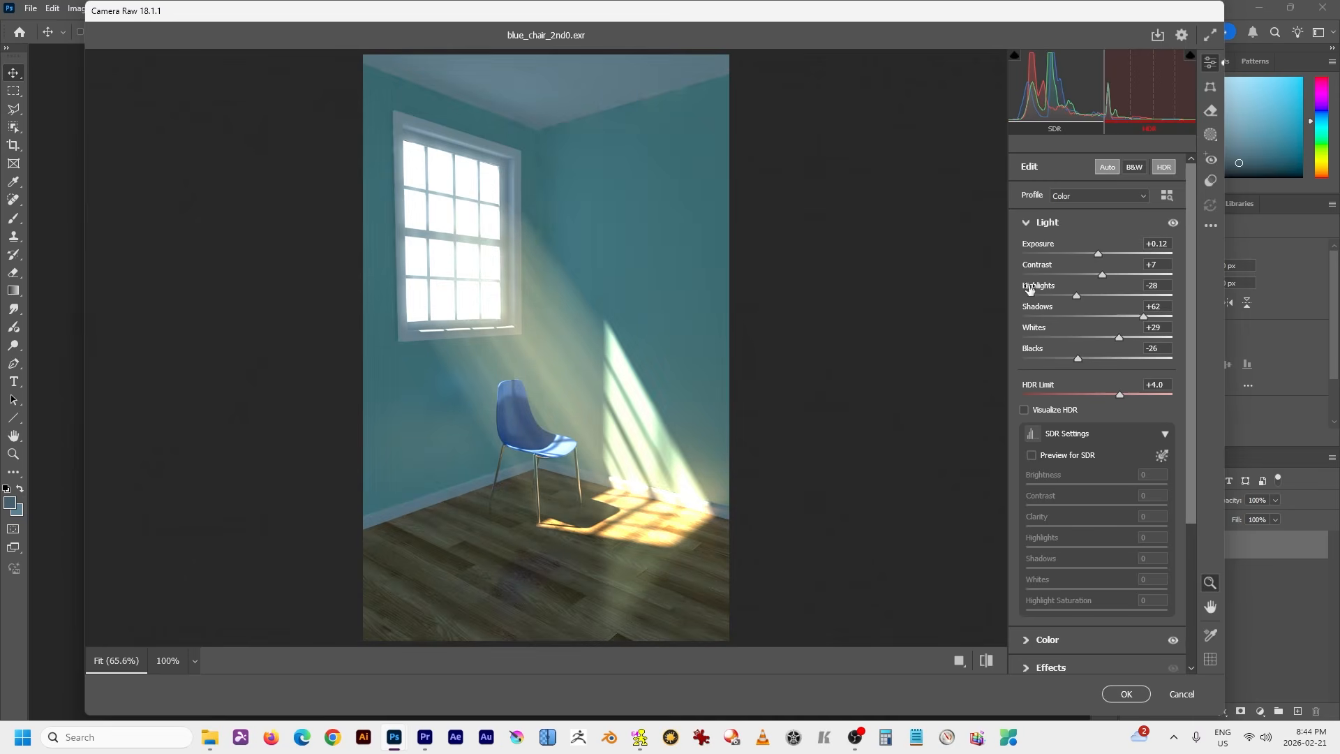
drag(1098, 254, 1099, 254)
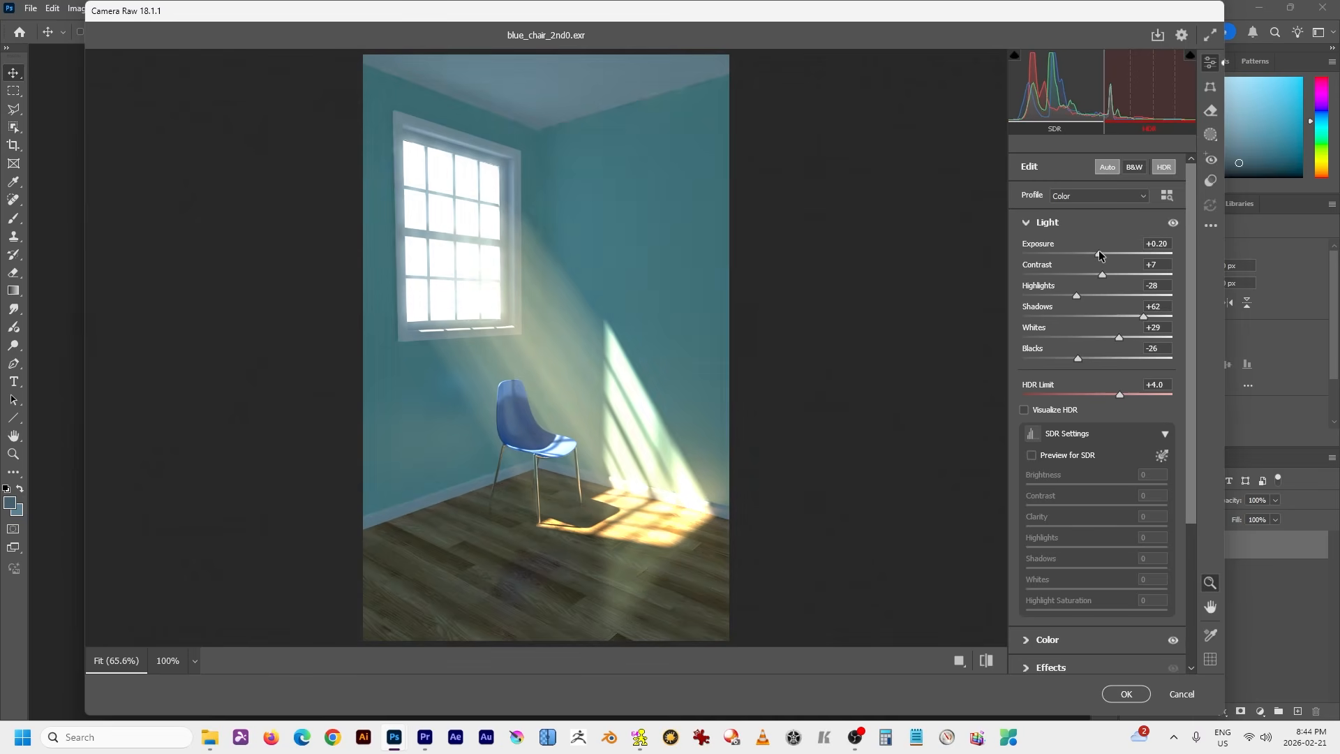
drag(1141, 317, 1131, 315)
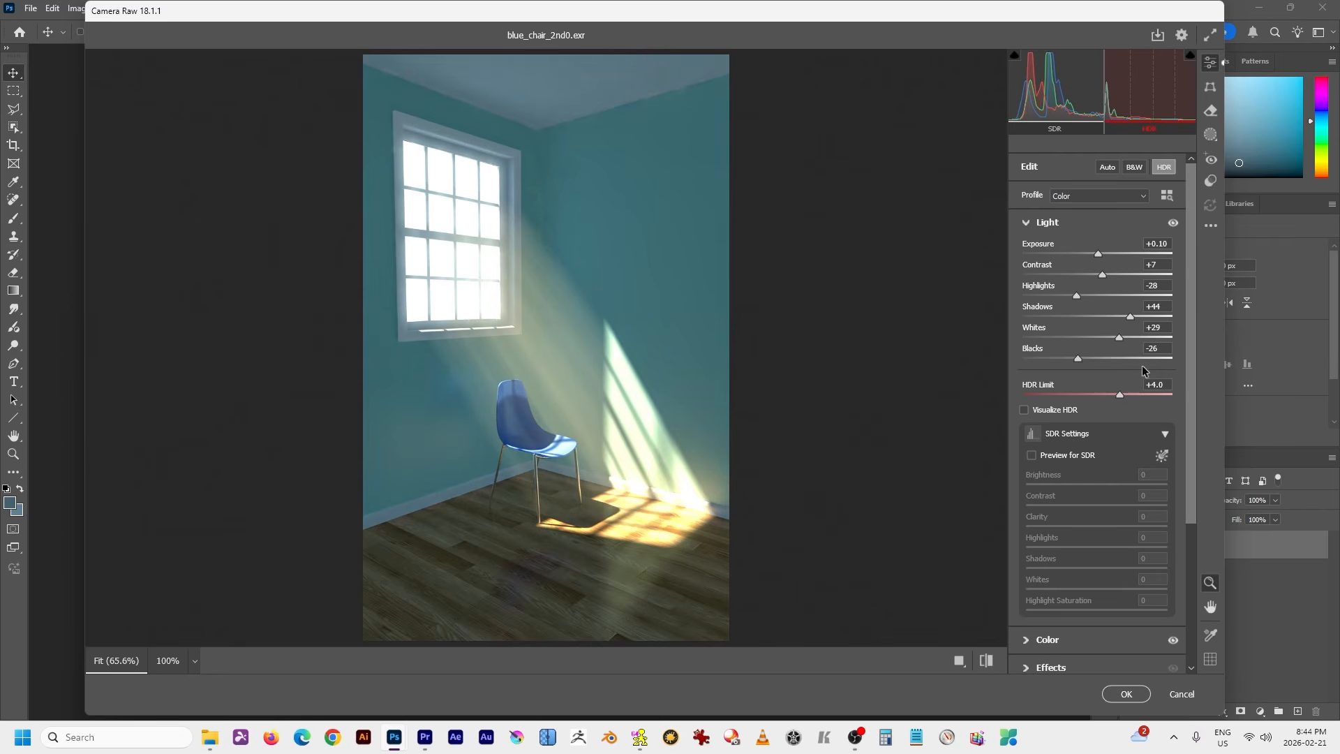
Fine-tune the Color settings, and set Effects to Texture -1, Clarity +8, Dehaze +3 and Vignette -33.
scroll(1180, 335, down, 5)
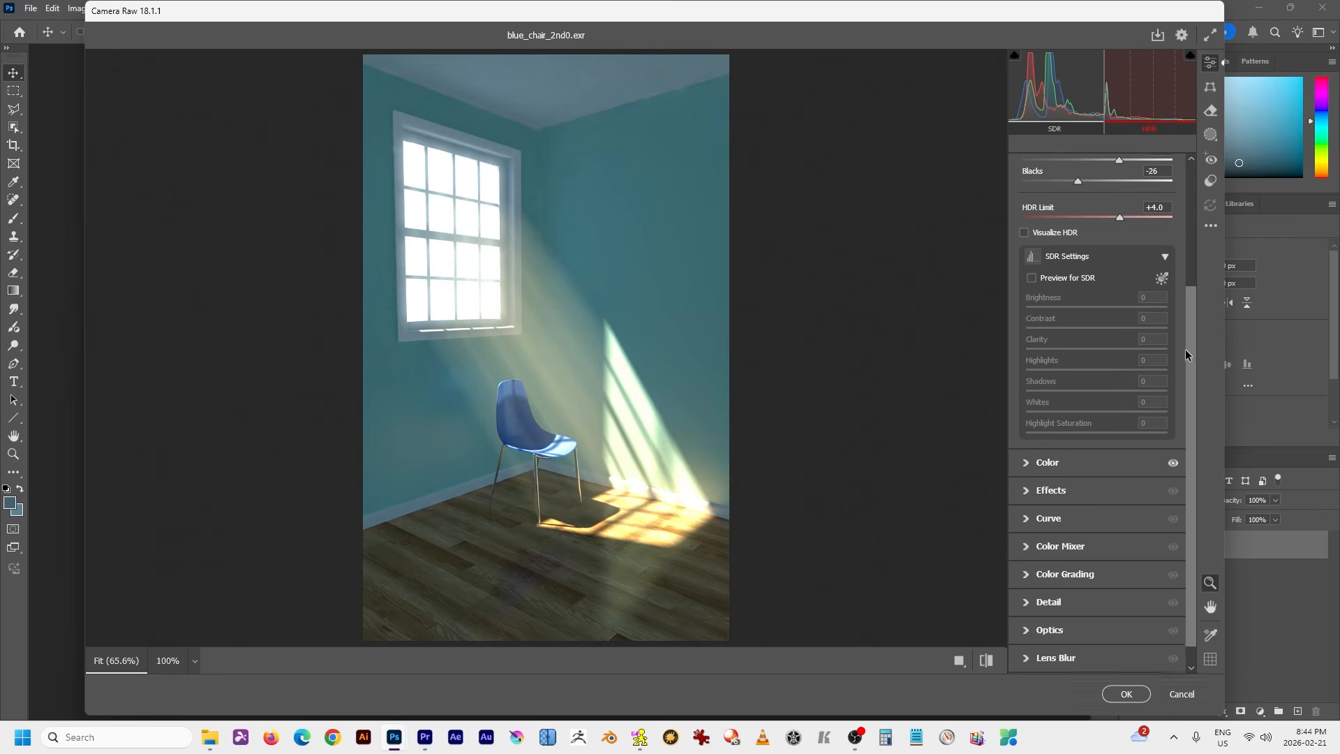
click(1032, 440)
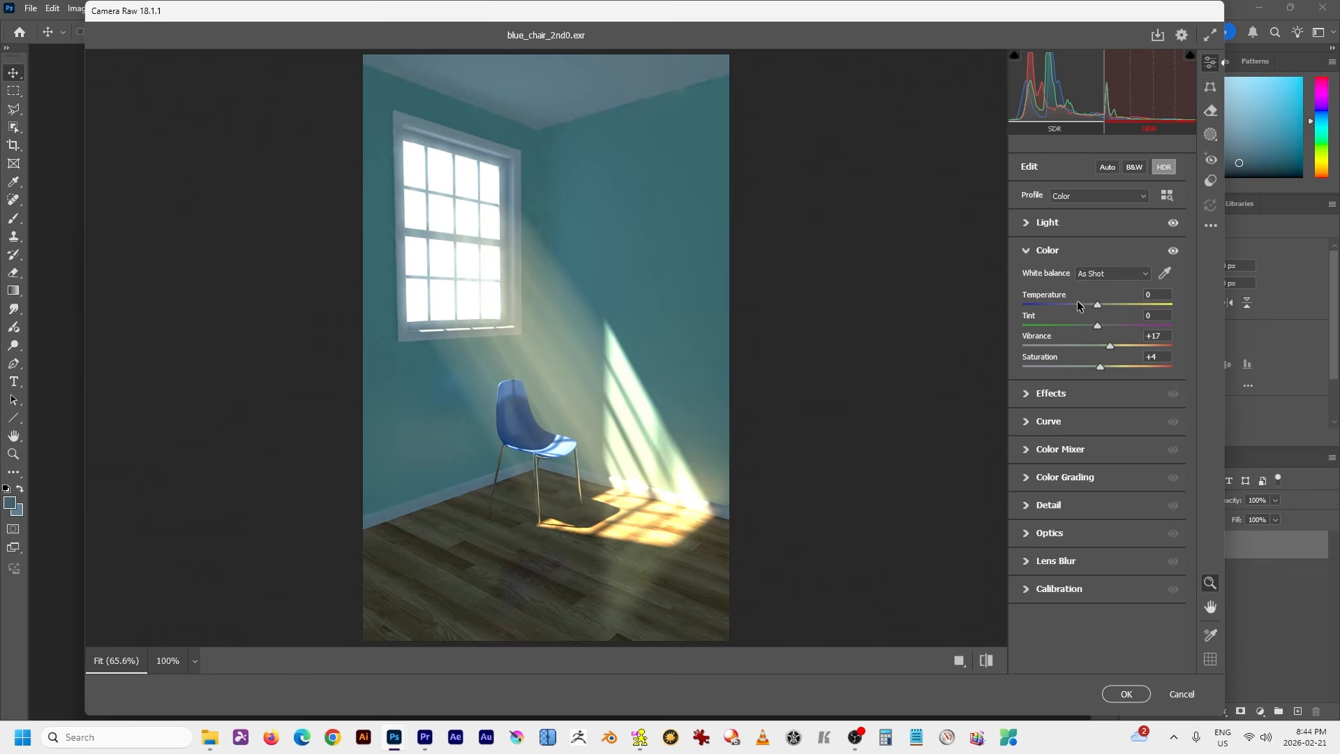
drag(1098, 306, 1106, 371)
click(1025, 394)
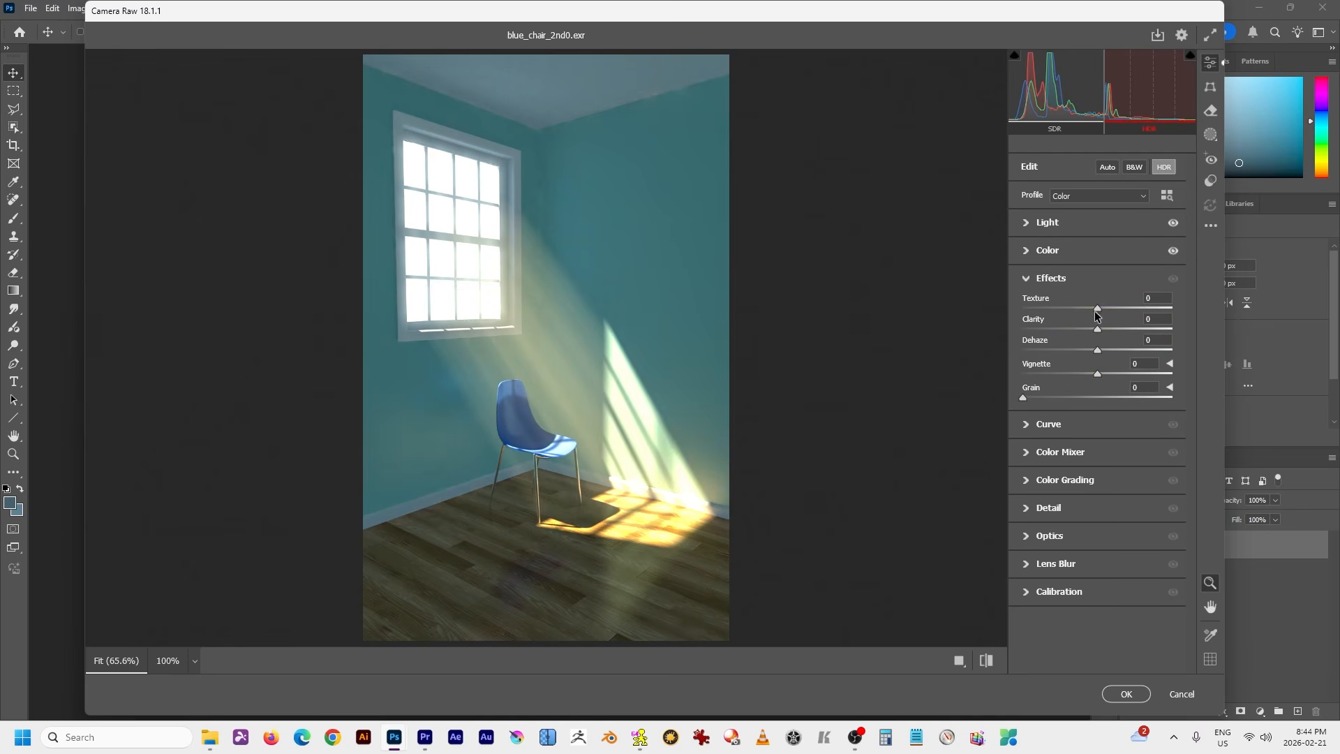
drag(1097, 308, 1075, 377)
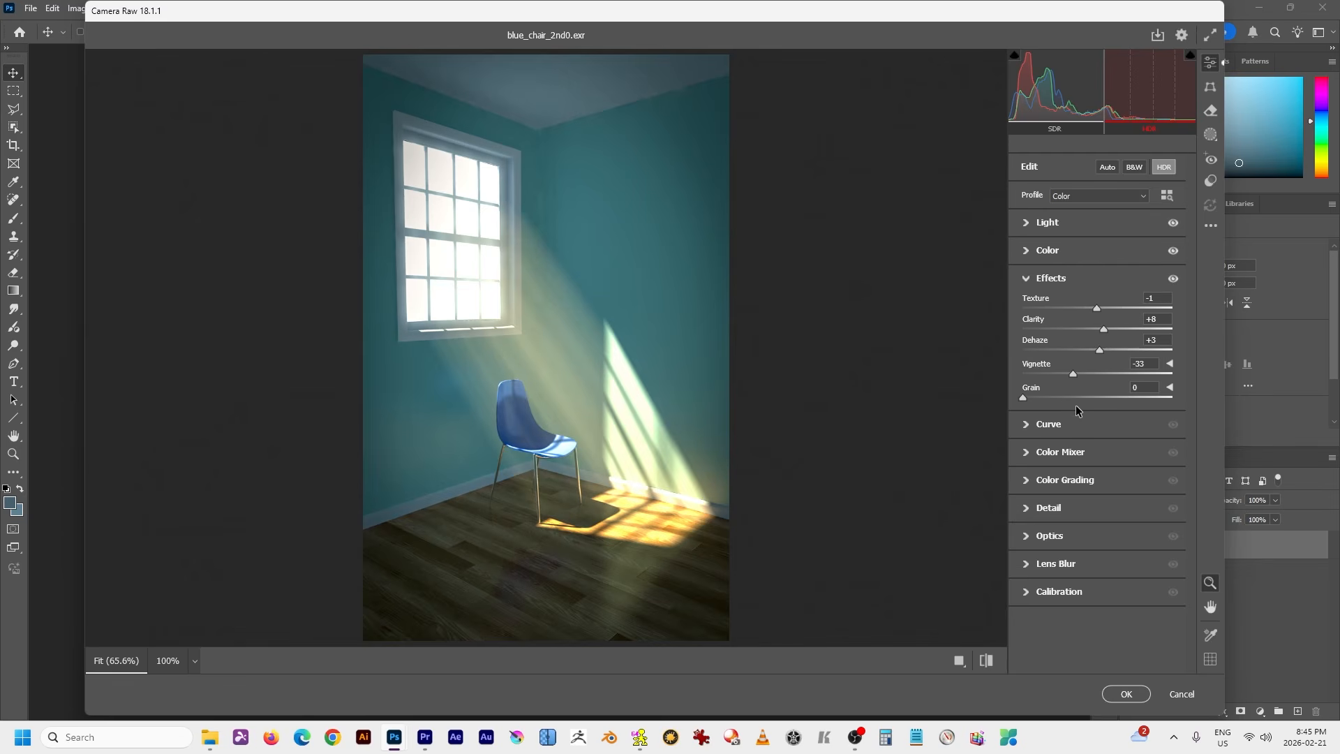
Set Noise Reduction to 20 in the Detail settings and apply the Camera Raw Filter to the layer.
click(1036, 512)
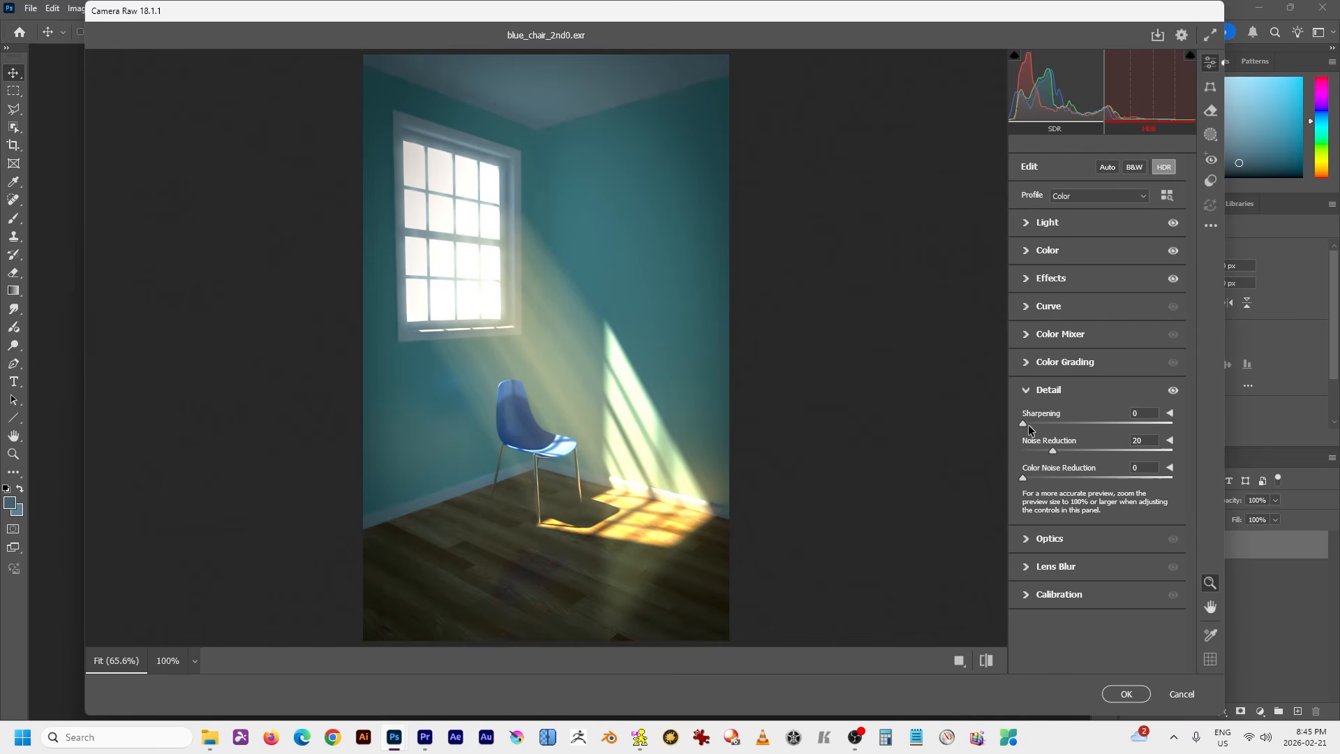
click(1125, 693)
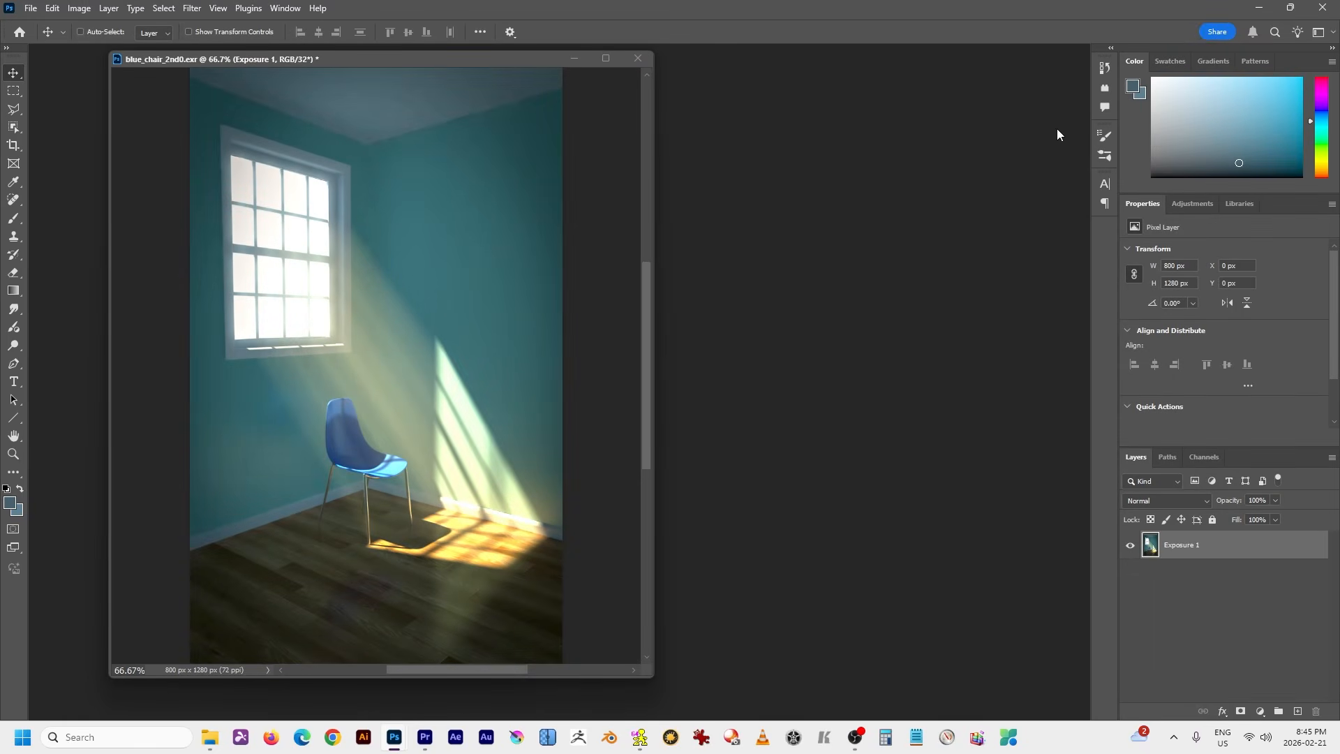
Compare the image before and after the Camera Raw Filter by stepping between the Merge Layers and Camera Raw Filter history states.
click(1106, 69)
click(983, 160)
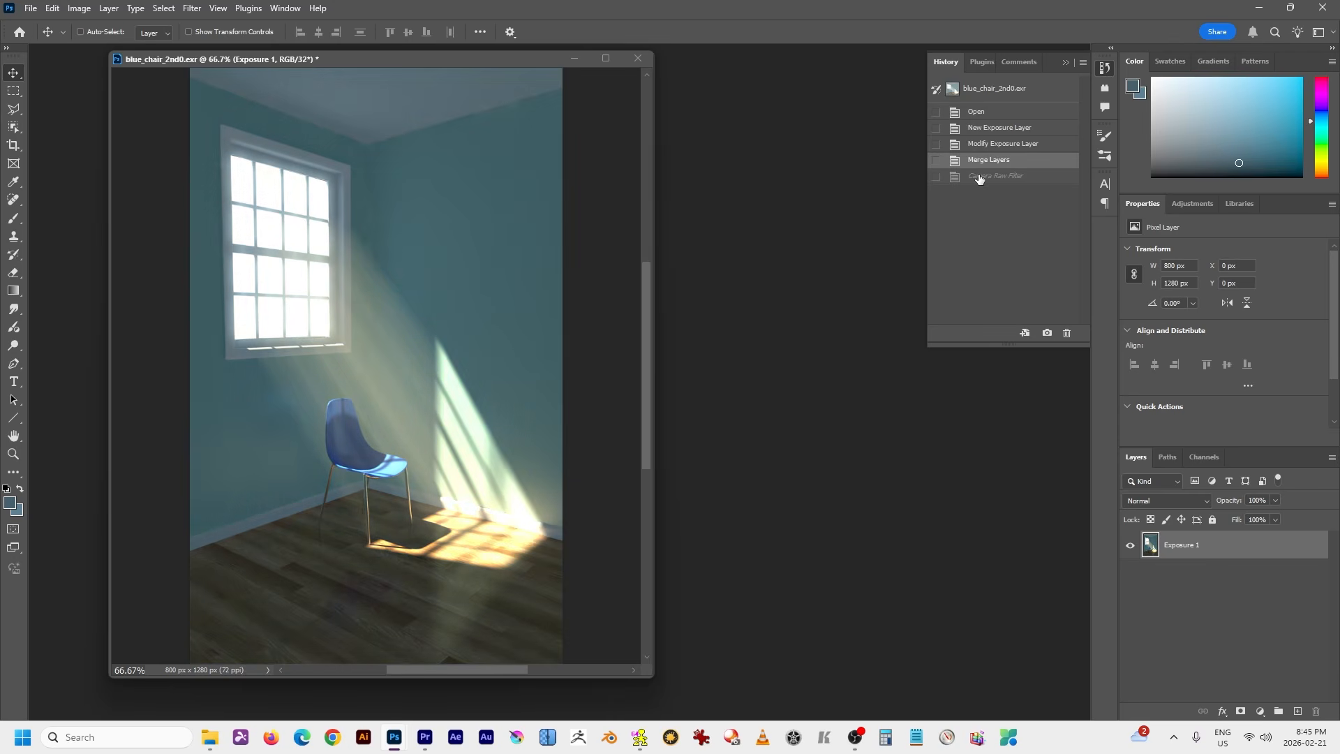
click(978, 178)
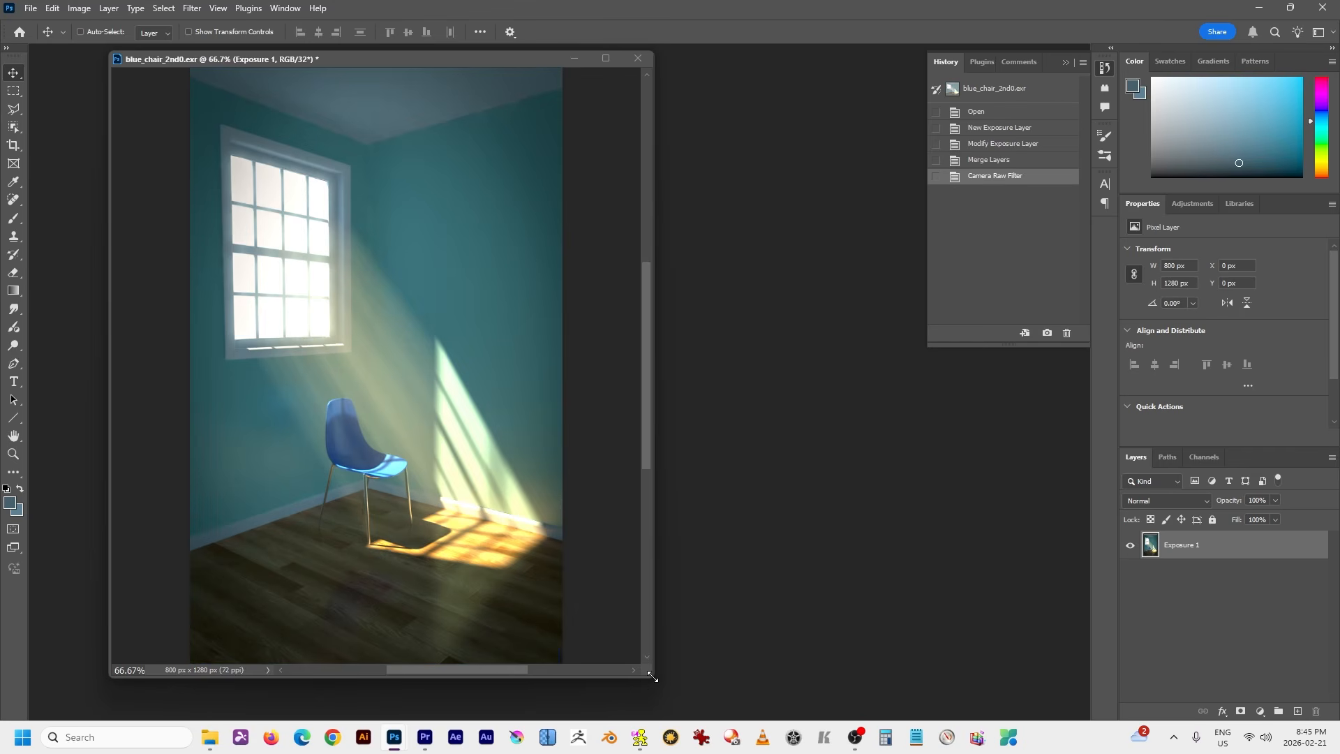
Switch to Animation Master and look through the room project's contents in the Project Workspace.
key(alt+Tab)
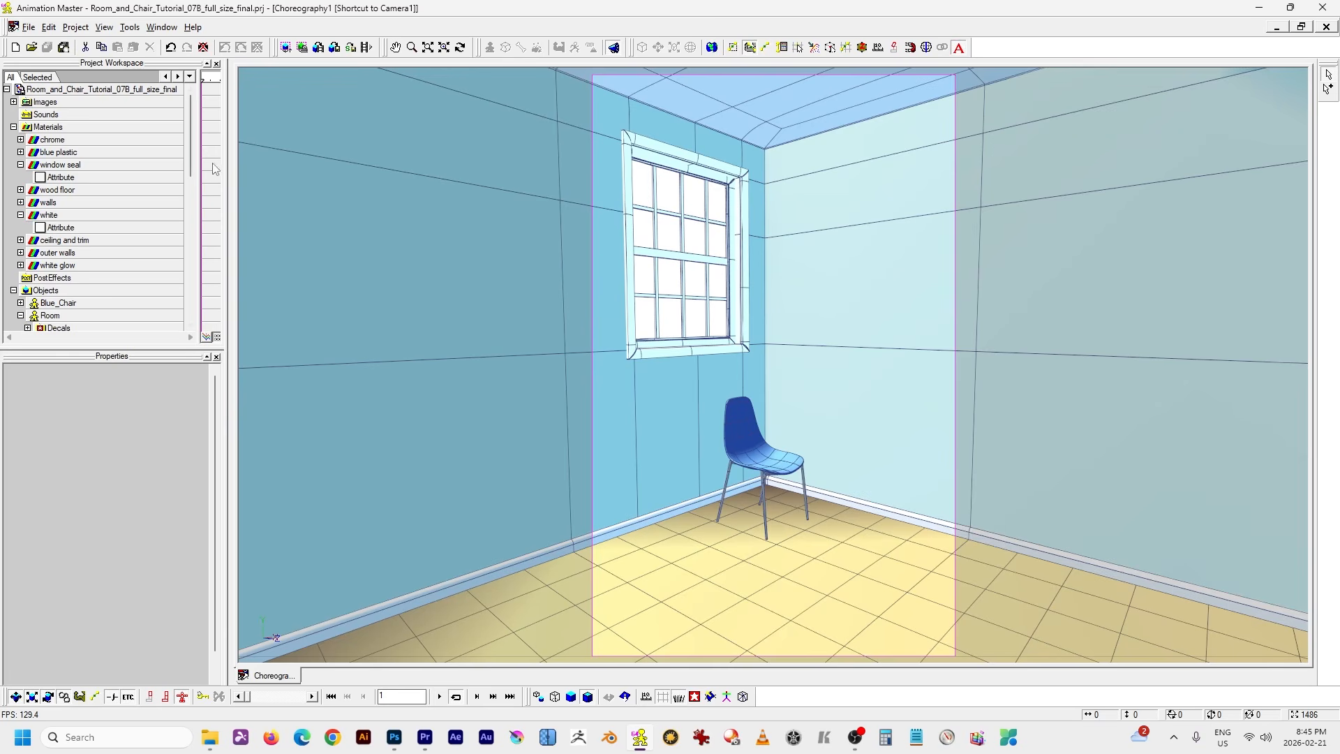
drag(189, 160, 189, 174)
drag(186, 189, 187, 291)
click(60, 174)
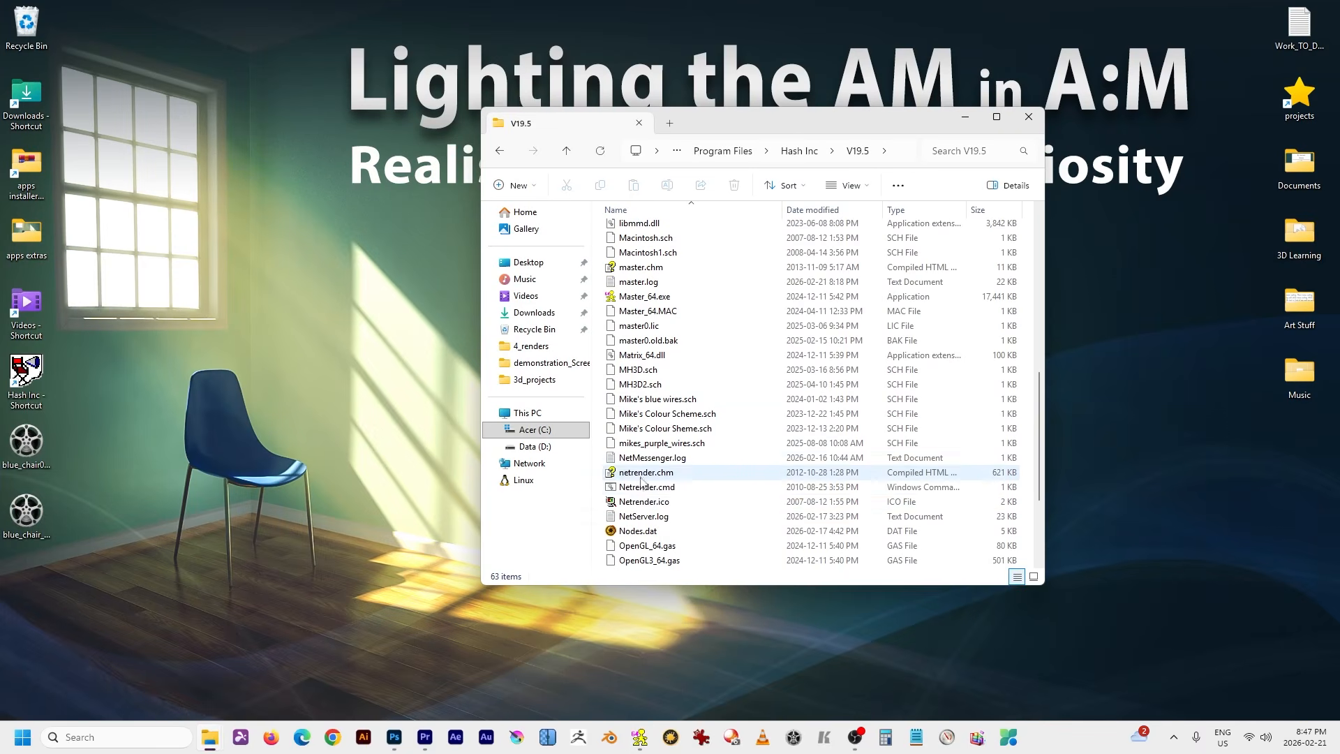
Launch RenderServer_64.exe from the V19.5 program folder and move the folder window clear of the Render Server window.
scroll(649, 504, down, 3)
double_click(655, 503)
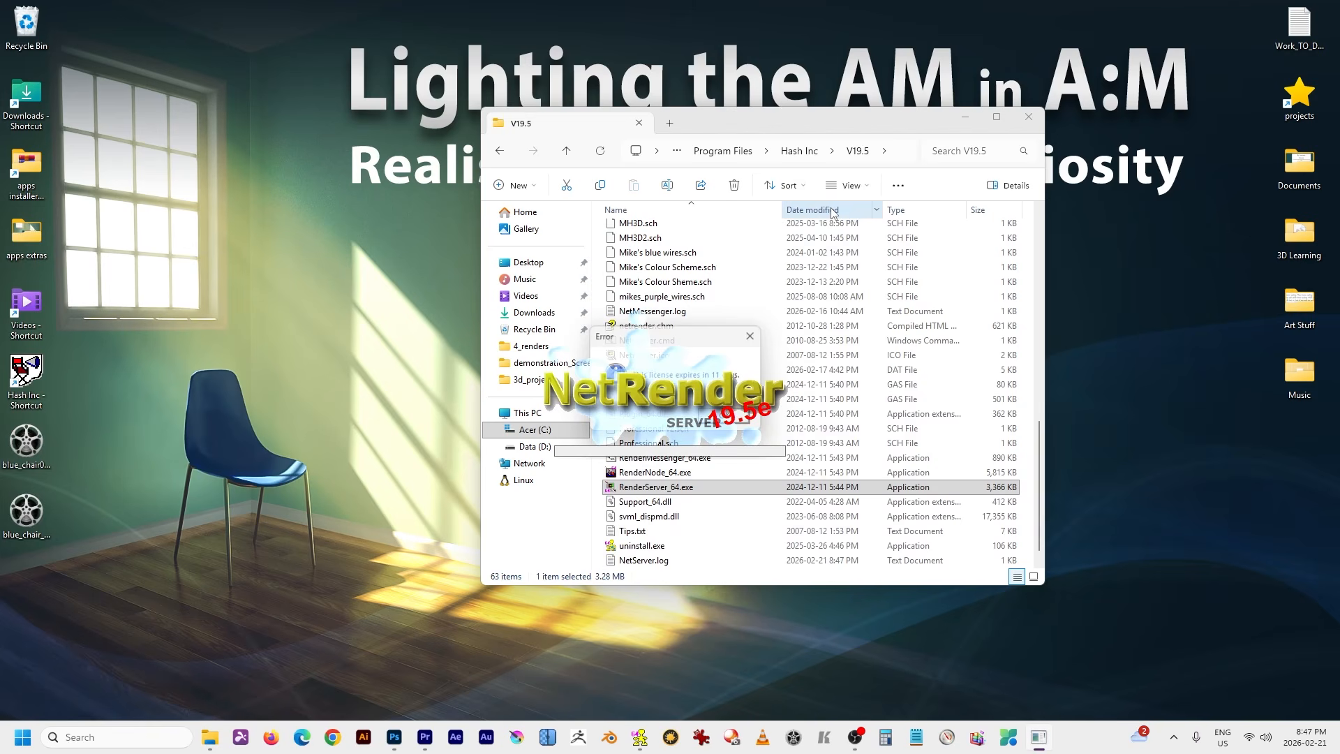
drag(698, 124, 345, 118)
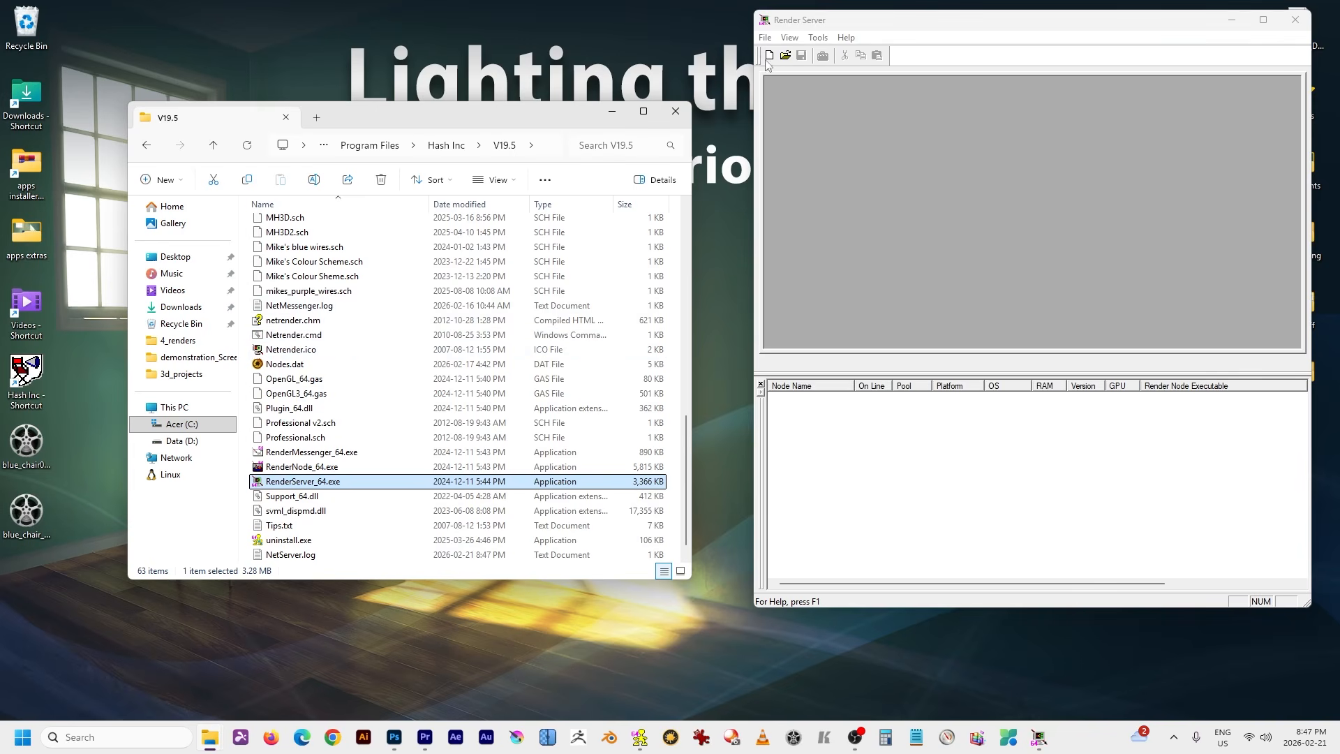
Create a new render pool in Render Server and start a new job in it.
click(767, 38)
click(788, 54)
right_click(827, 134)
click(863, 144)
Load Room_and_Chair_18_animation_02.prj from the production_scene_files folder as the job's project, and continue to the output settings.
click(917, 258)
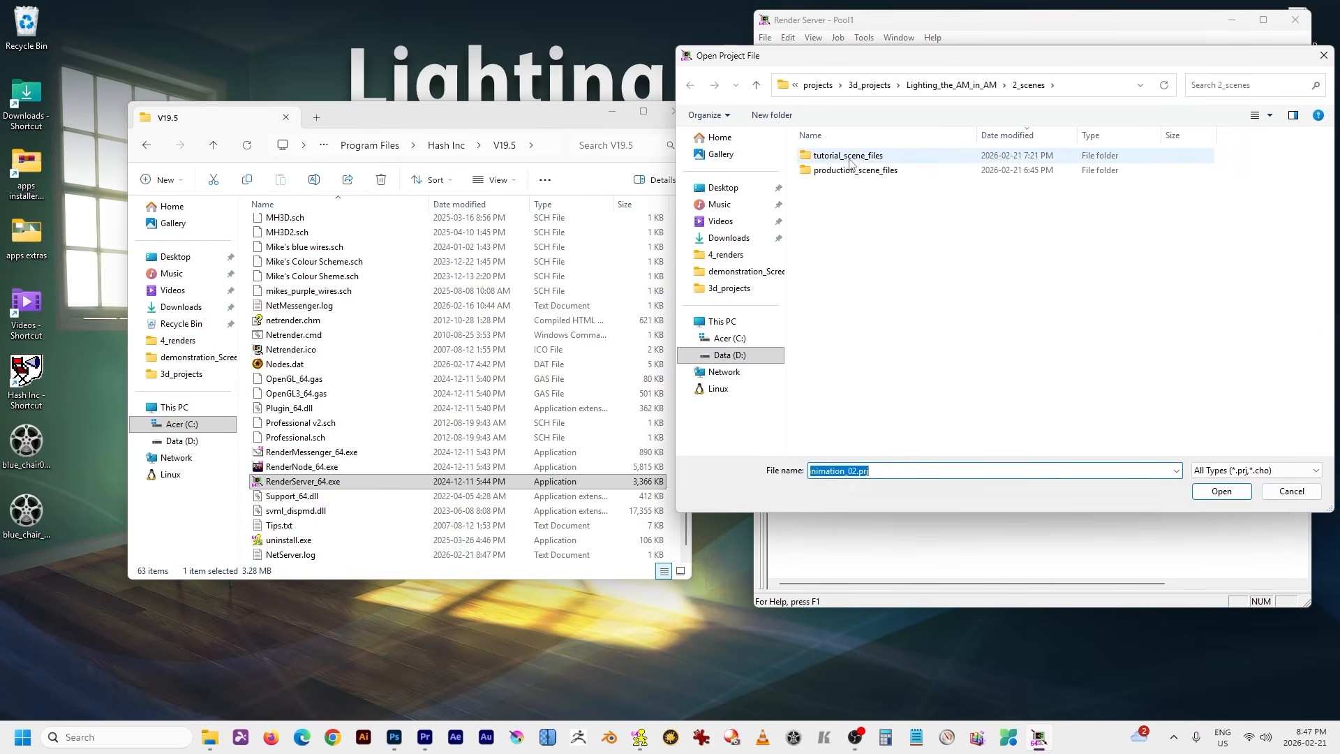
double_click(855, 171)
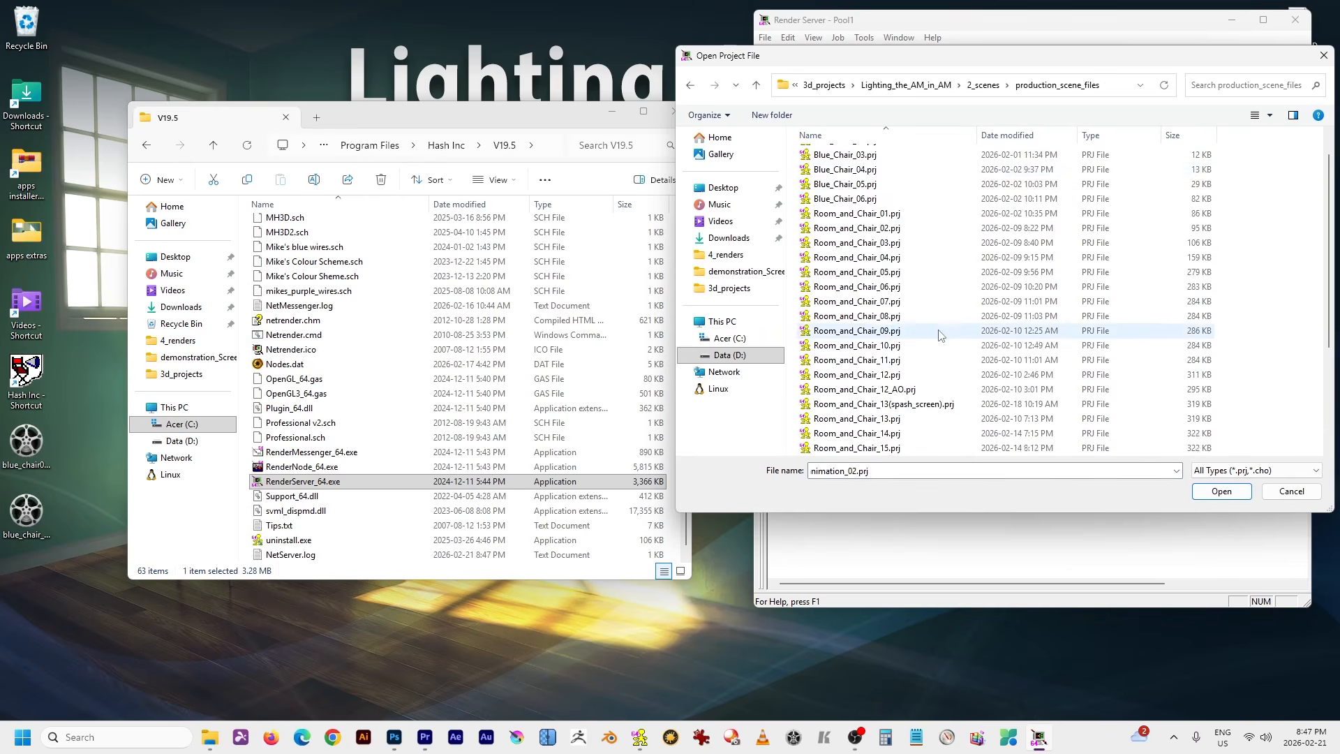
click(896, 448)
click(1222, 491)
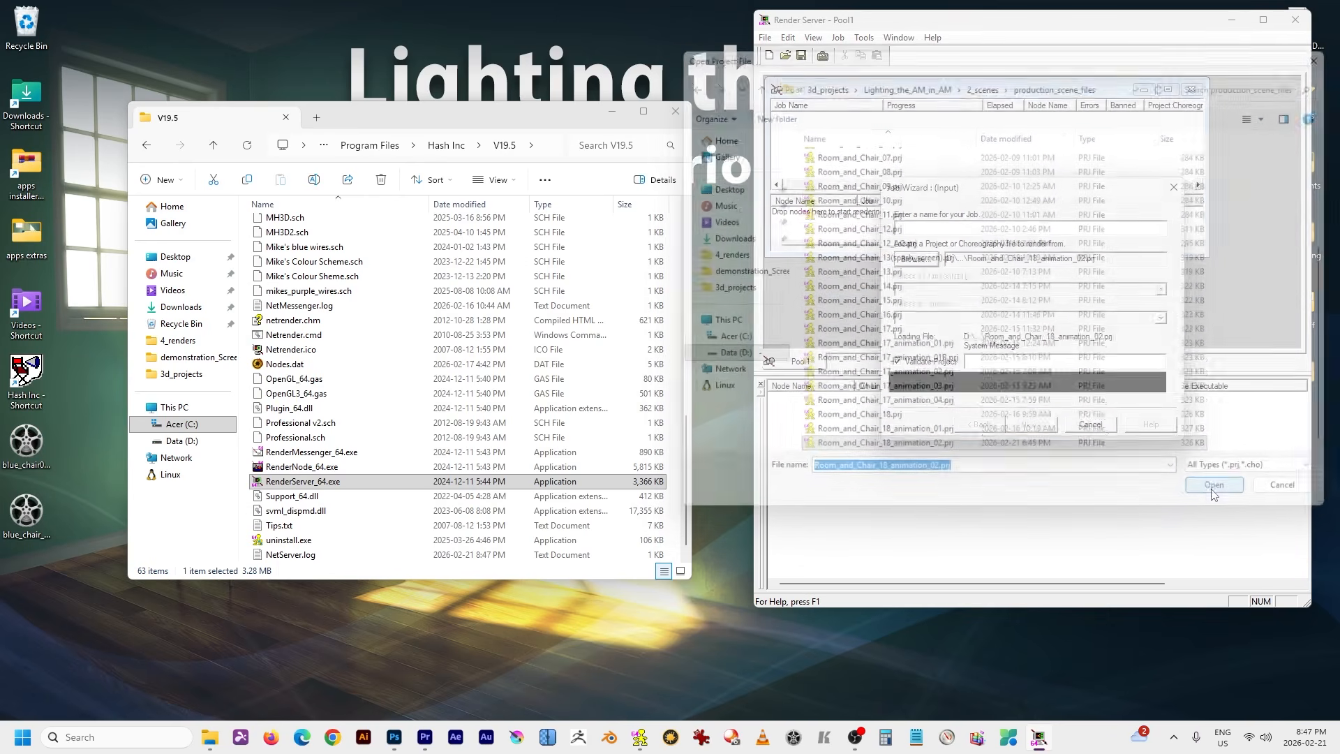
click(1026, 426)
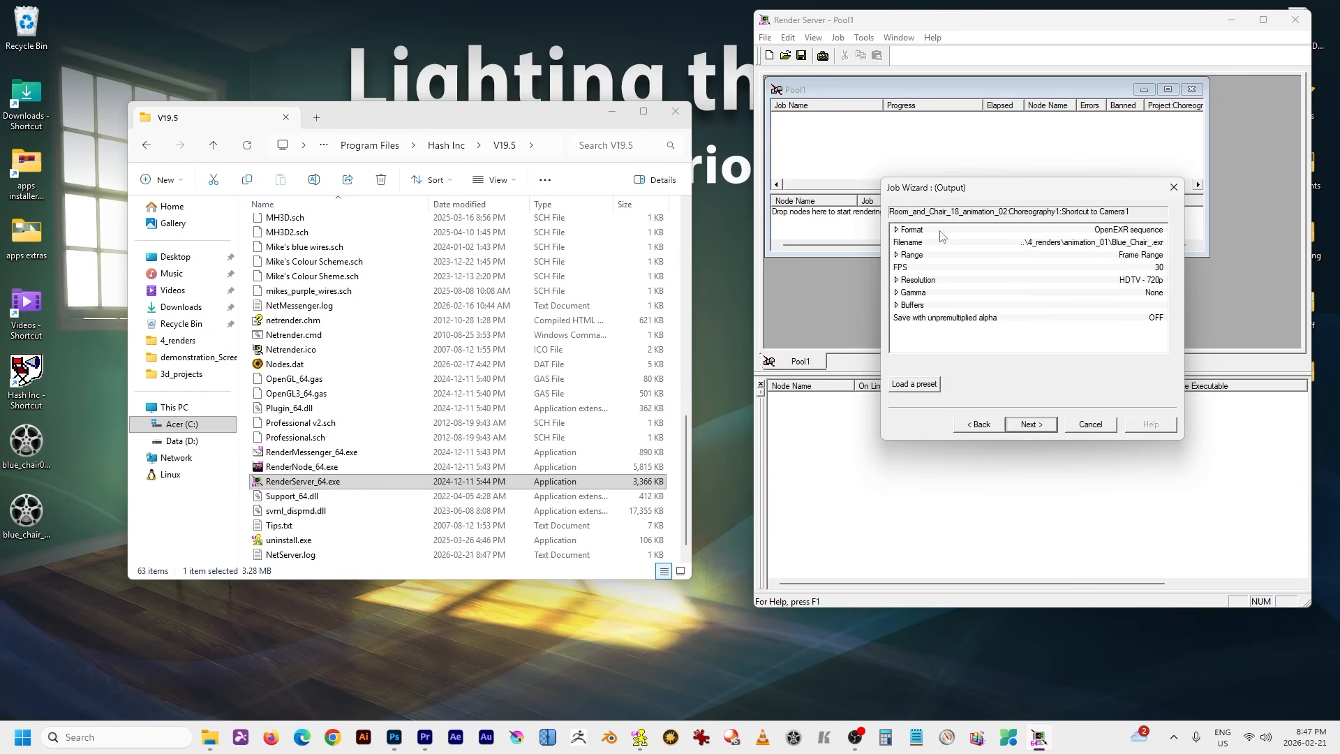
Start choosing the job's output file location, and create a folder named renders inside Lighting_the_AM_in_AM's 4_renders folder.
click(896, 230)
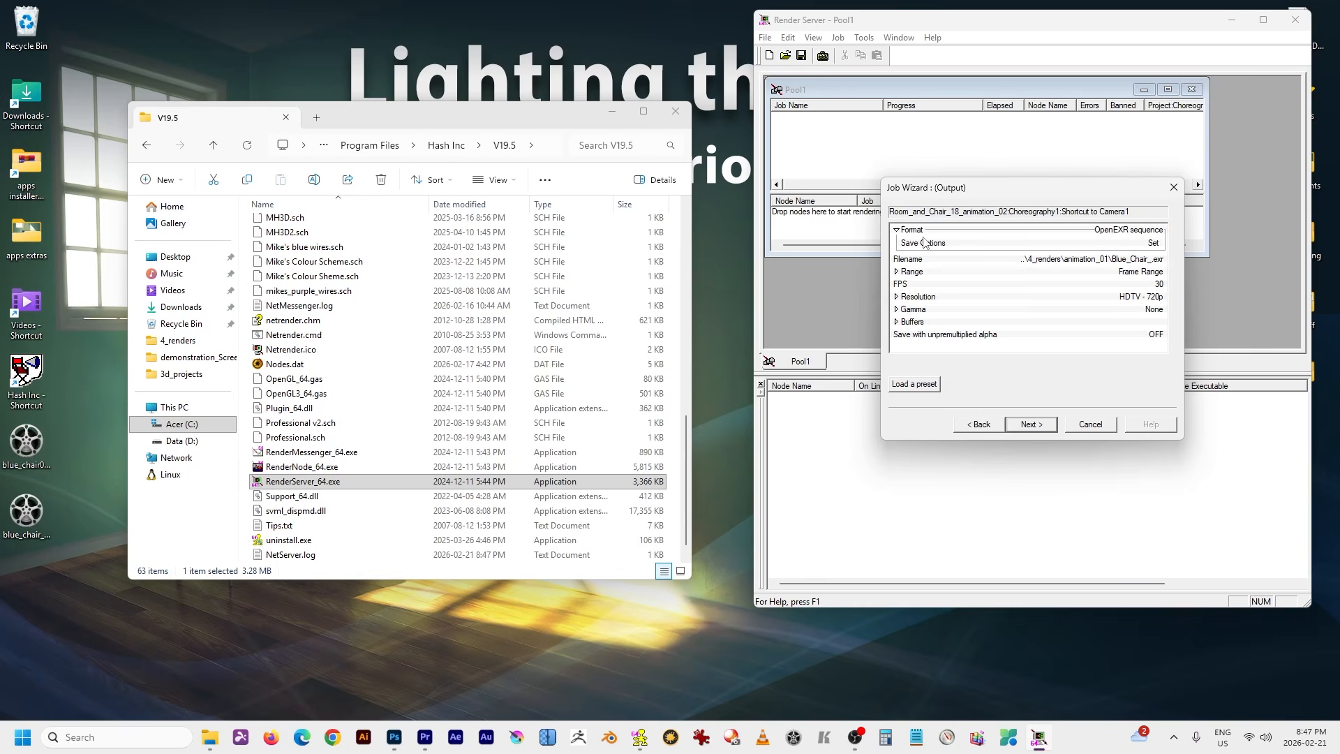
click(1044, 263)
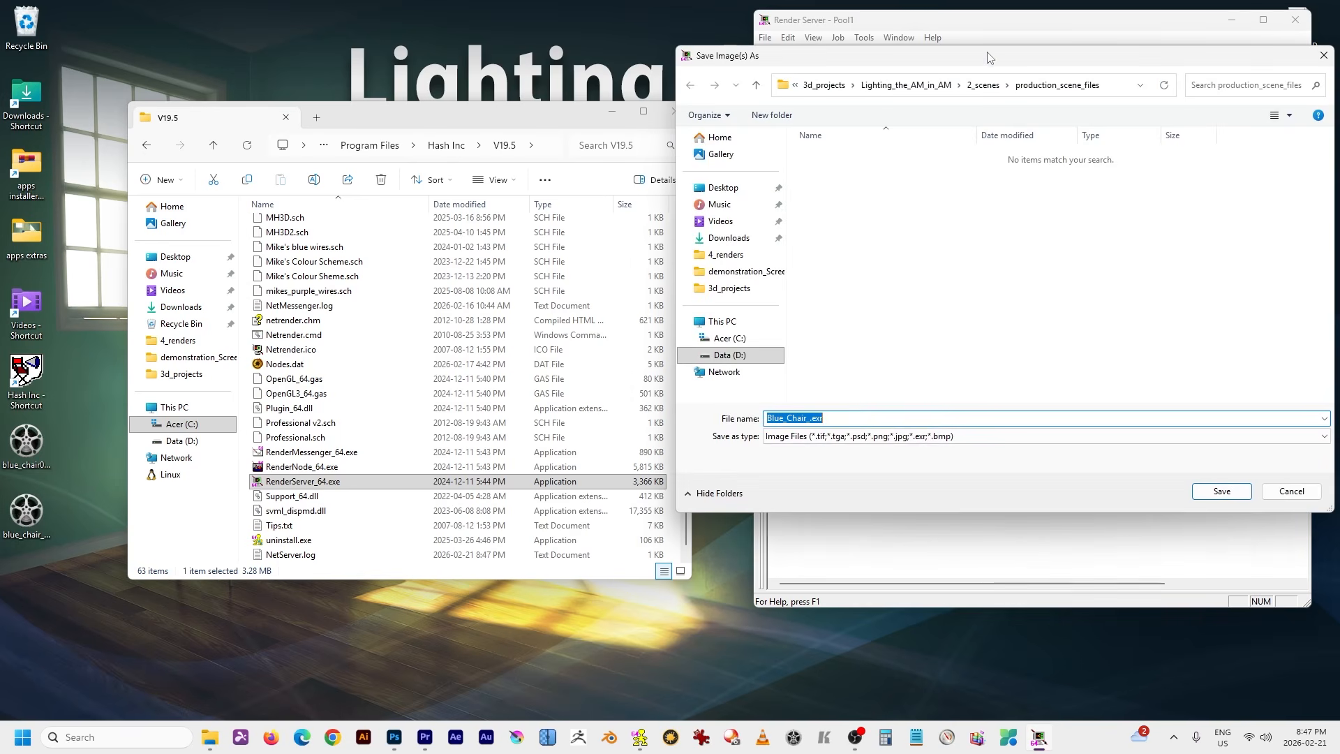
drag(987, 51, 886, 107)
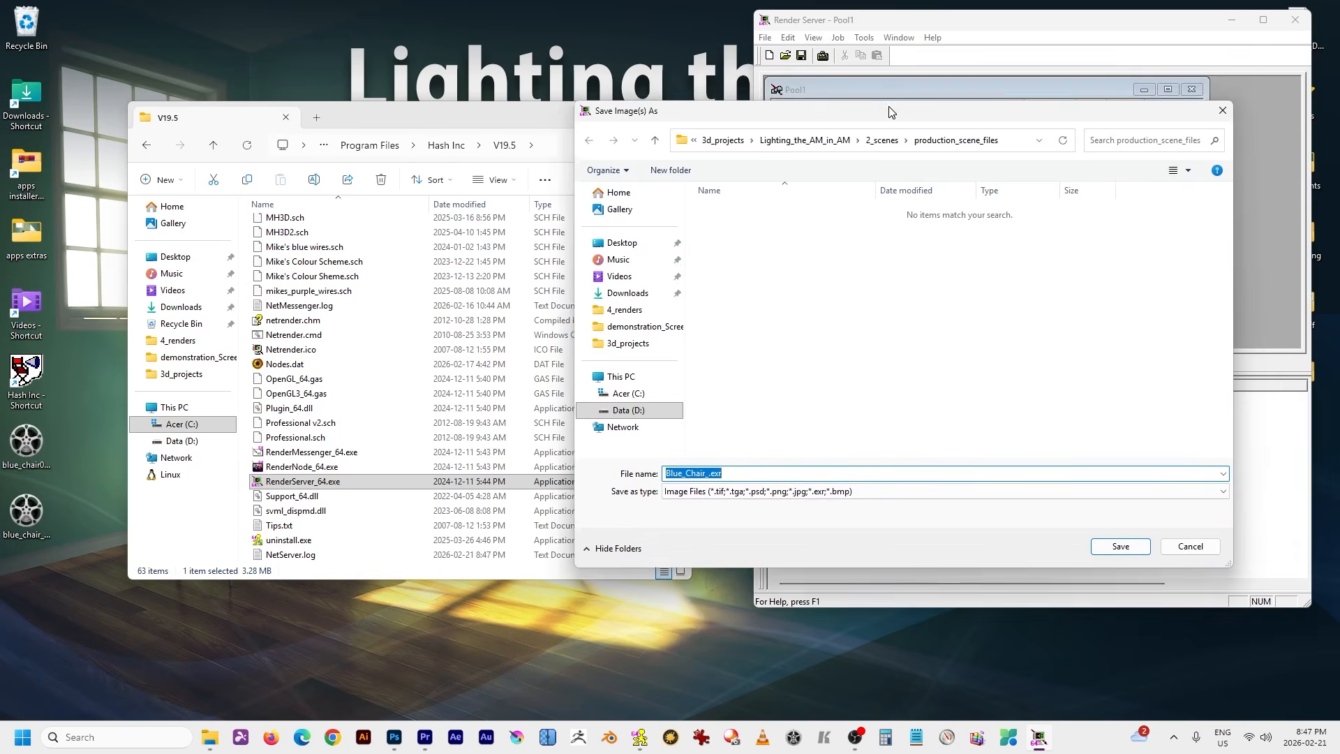
click(791, 142)
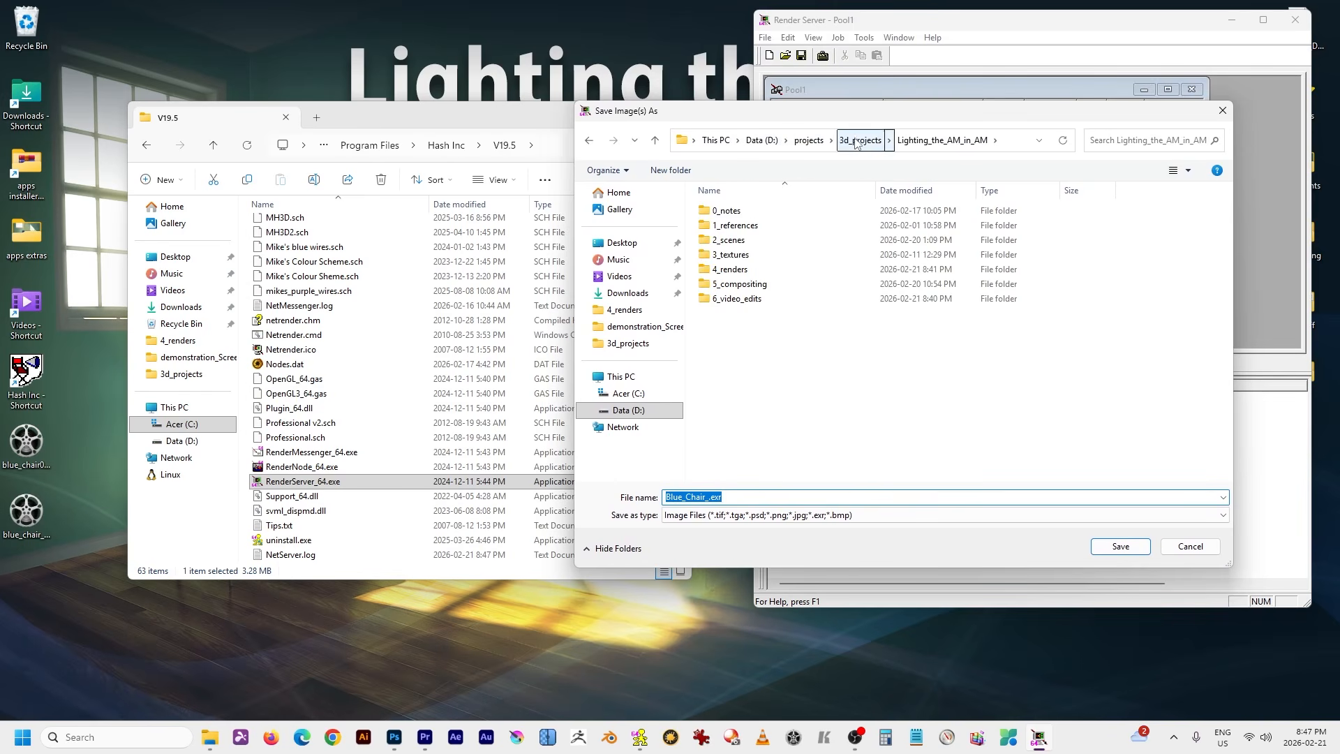
double_click(754, 270)
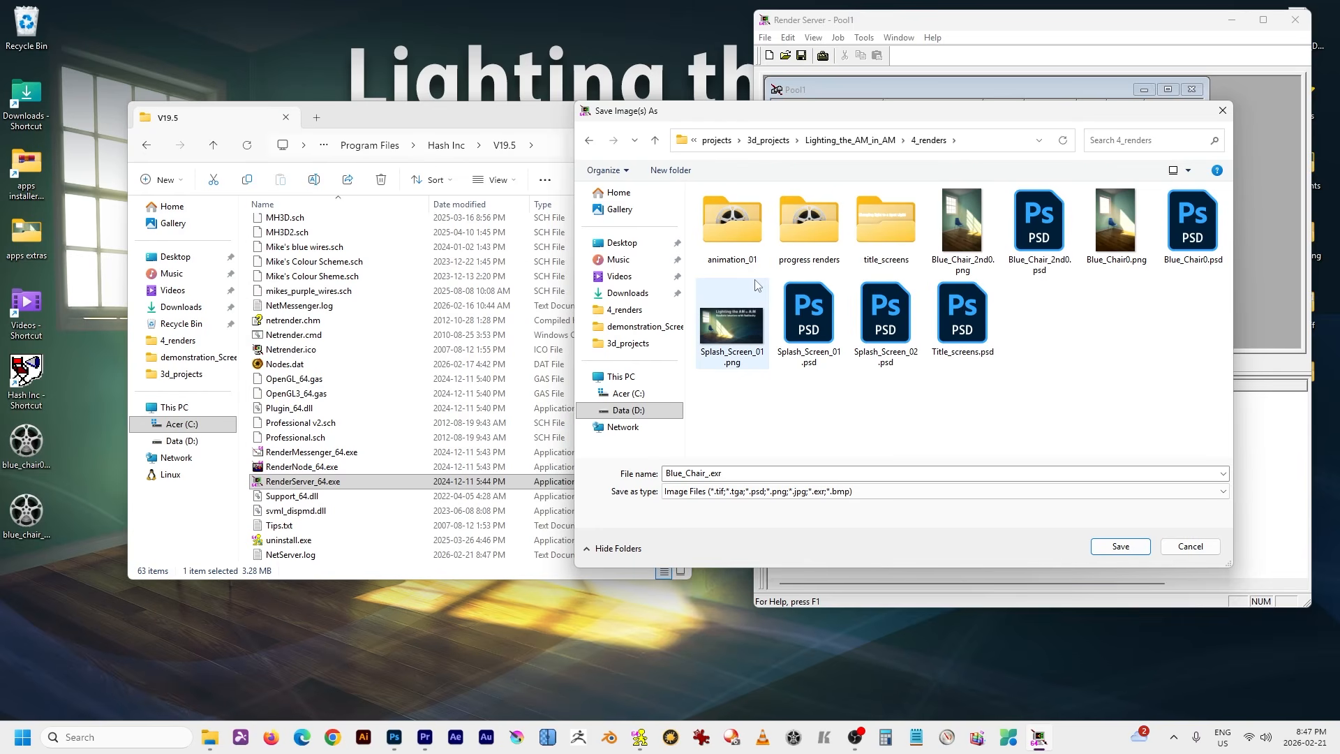
right_click(733, 405)
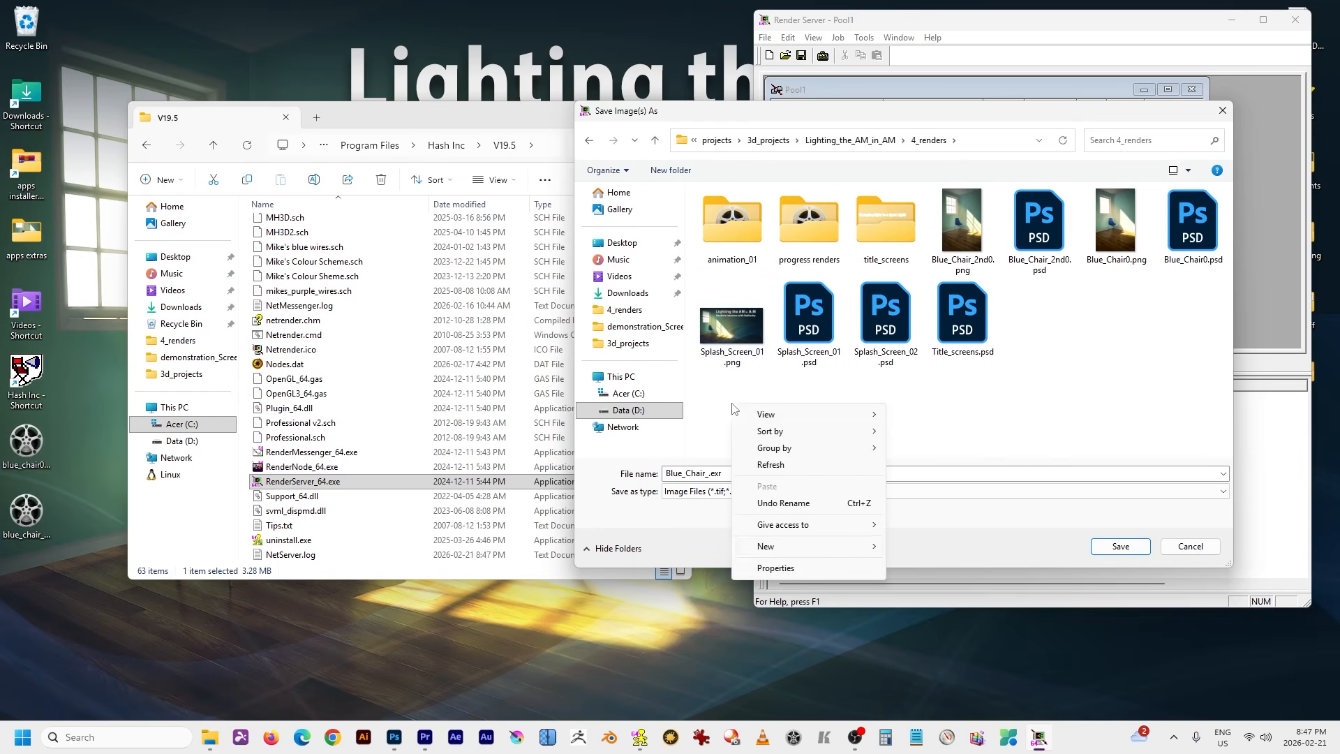
mouse_move(775, 551)
click(918, 549)
text(renders)
key(Return)
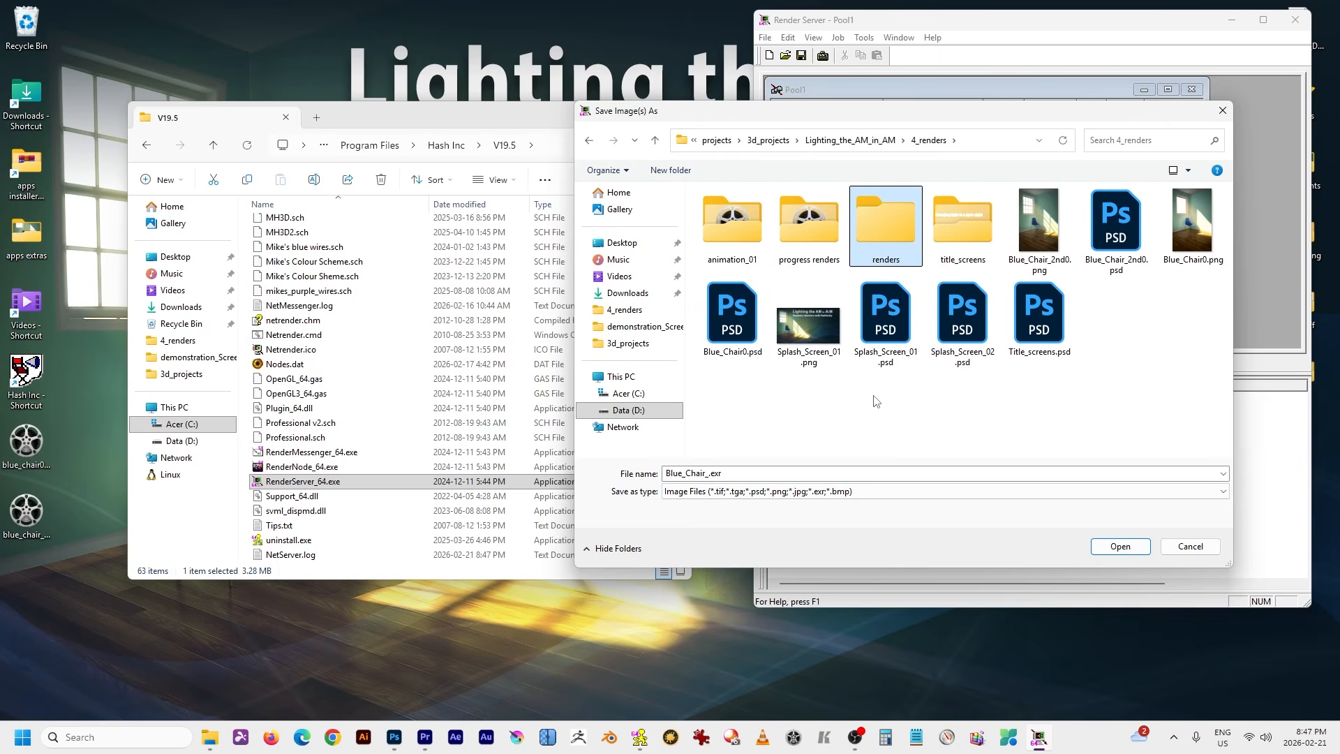
Set the job's output file to Blue_Chair_.exr in the new renders folder.
double_click(894, 211)
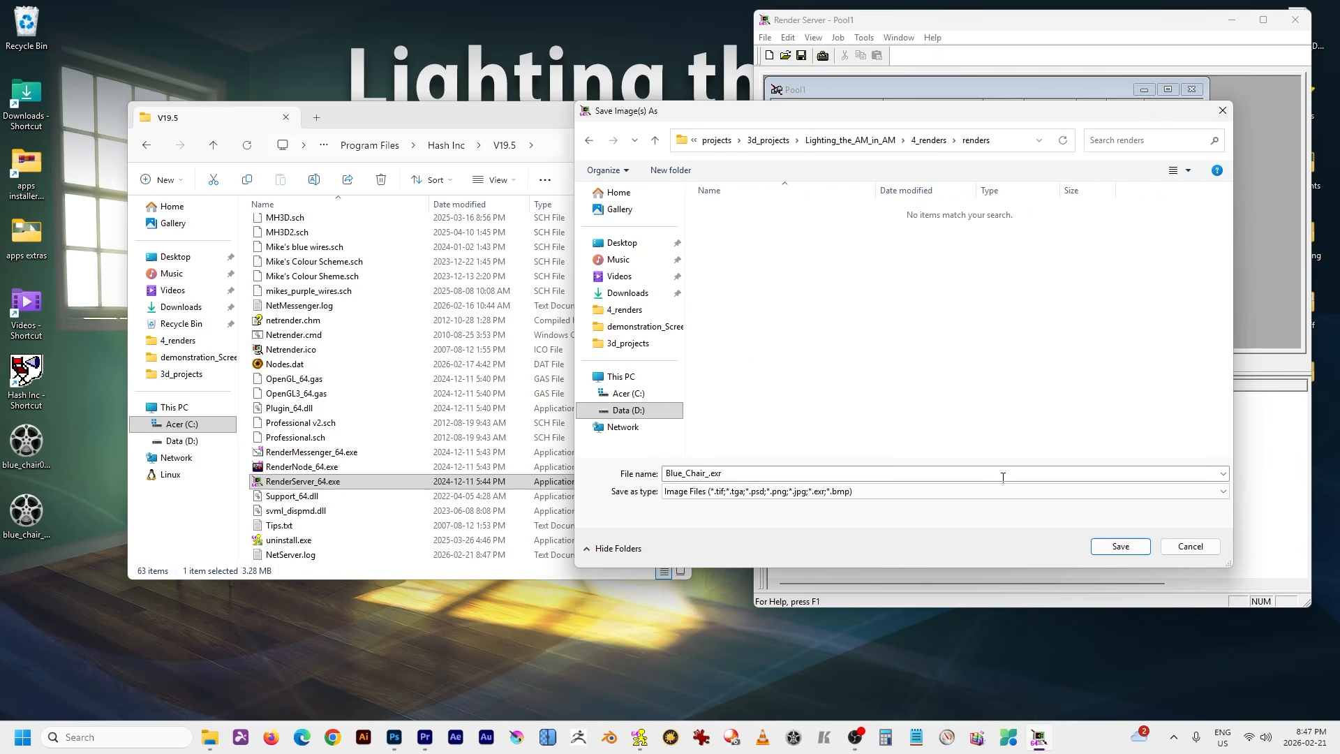
click(667, 474)
click(667, 473)
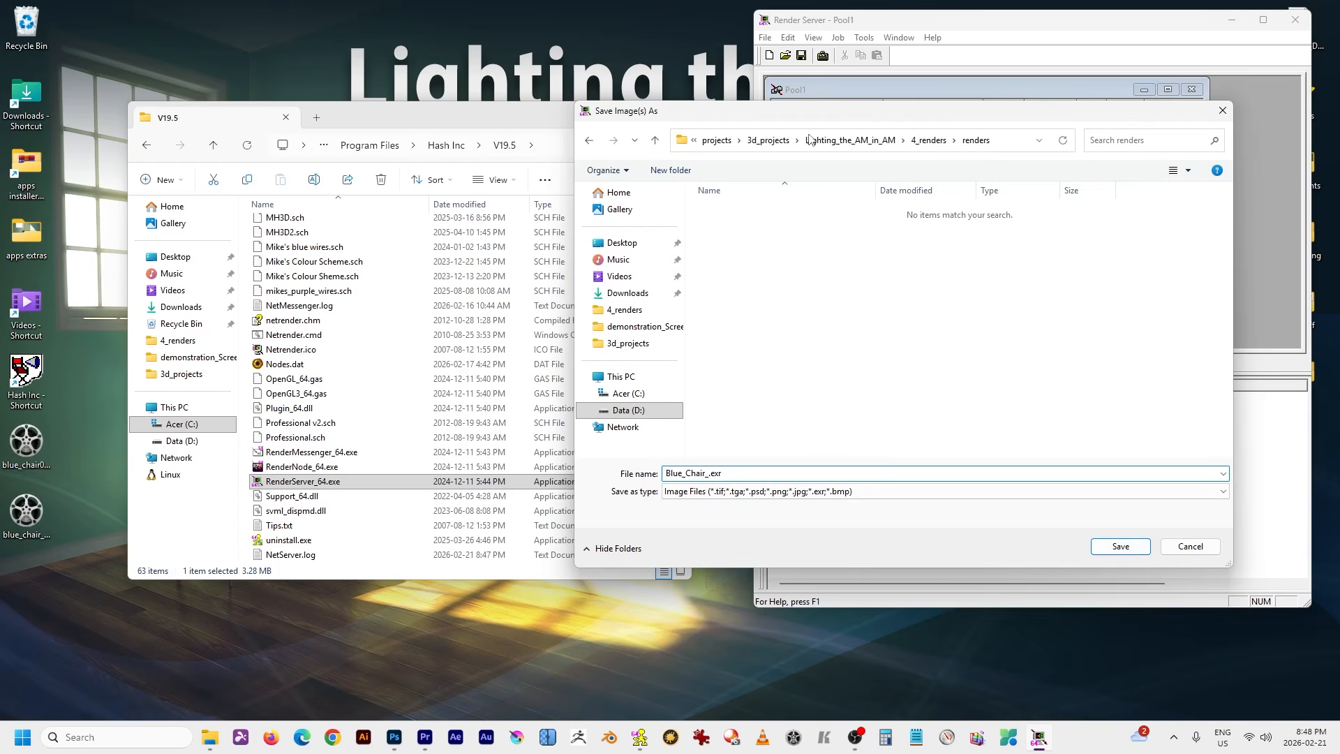
click(1136, 546)
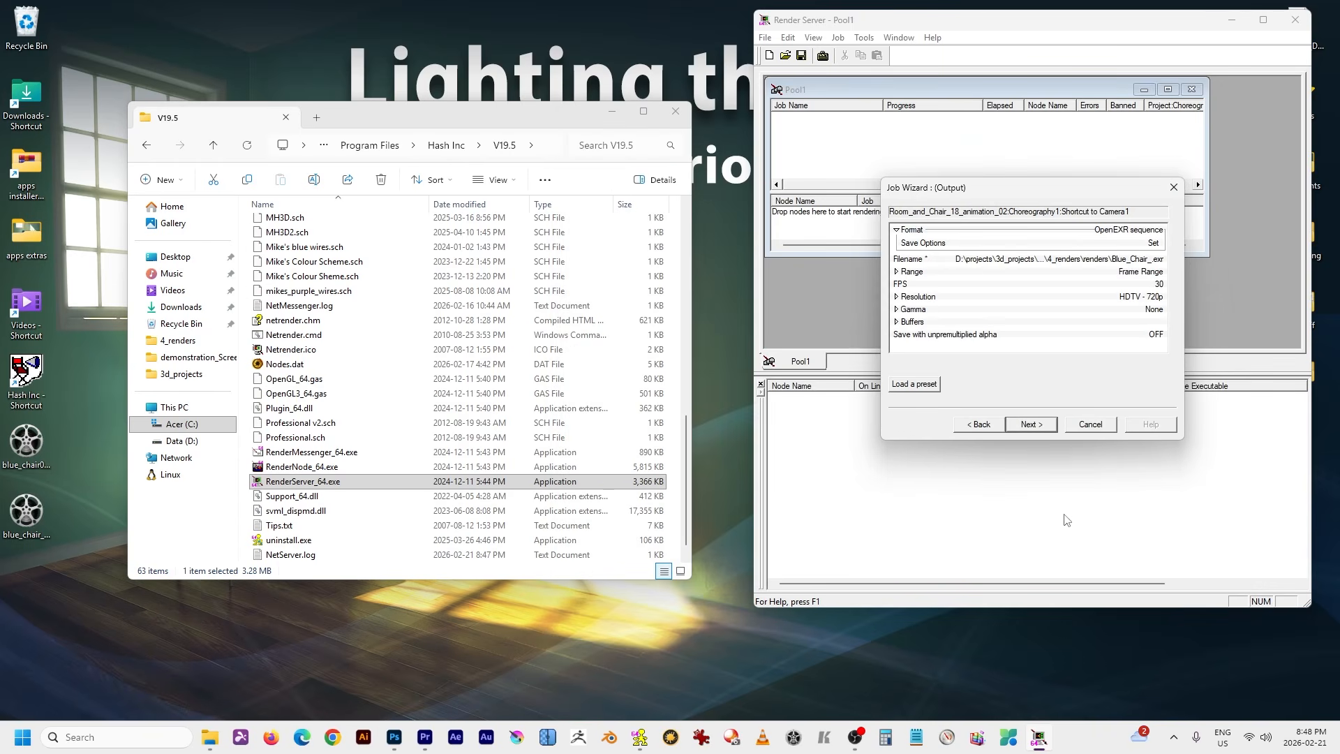
click(1013, 263)
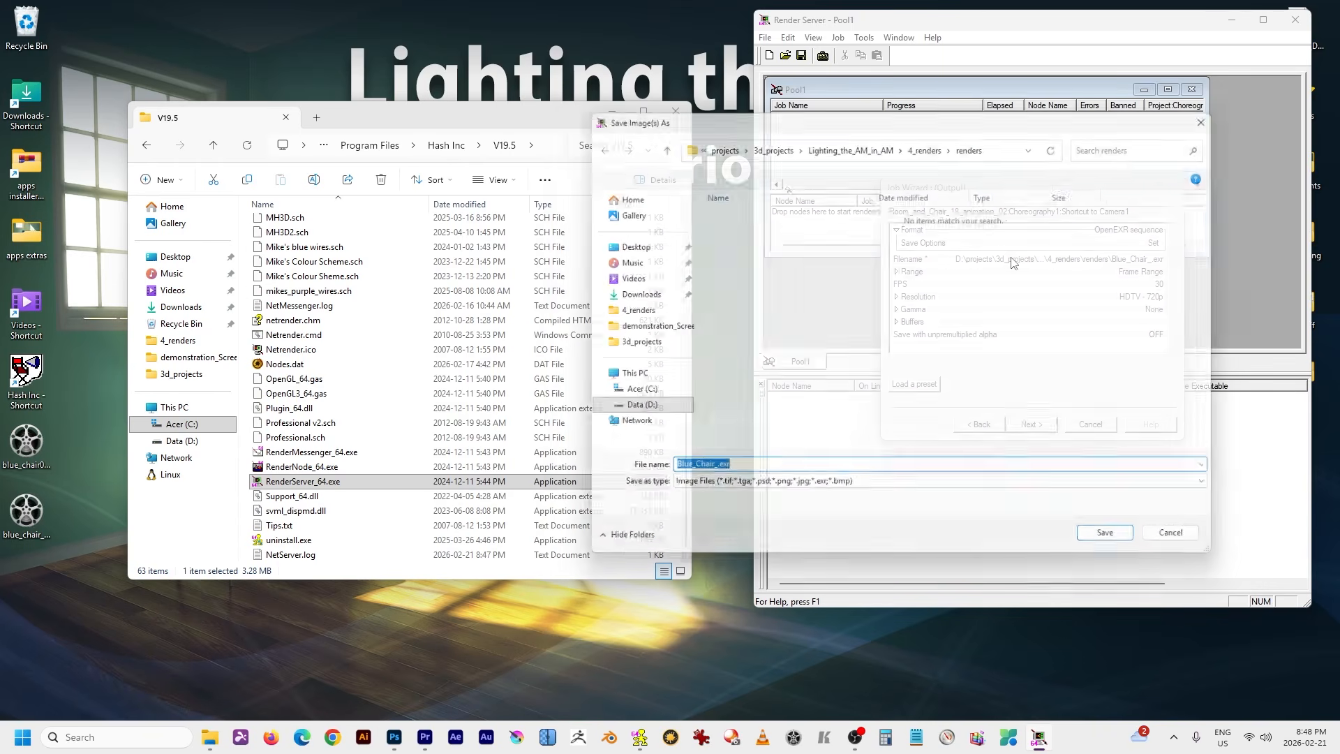
click(1115, 547)
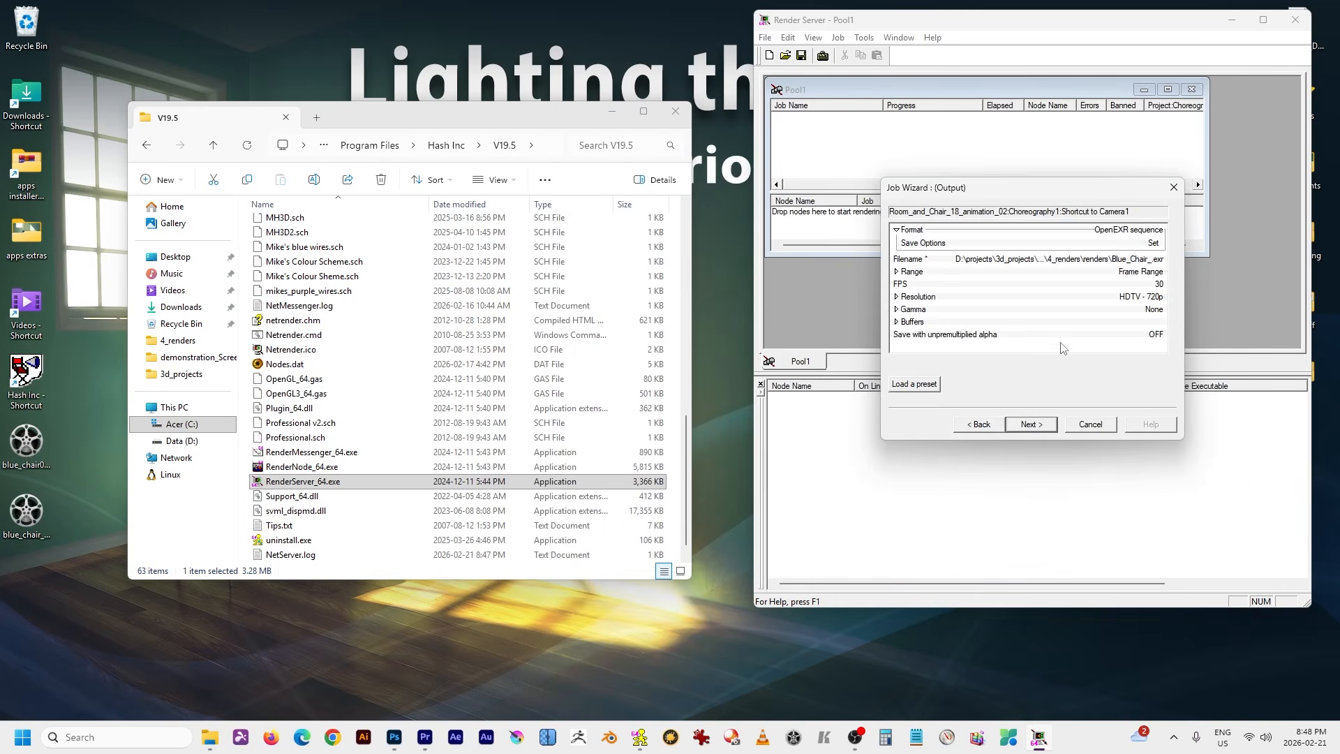
Check the job's frame range and buffer output settings, and continue to the render options.
click(899, 273)
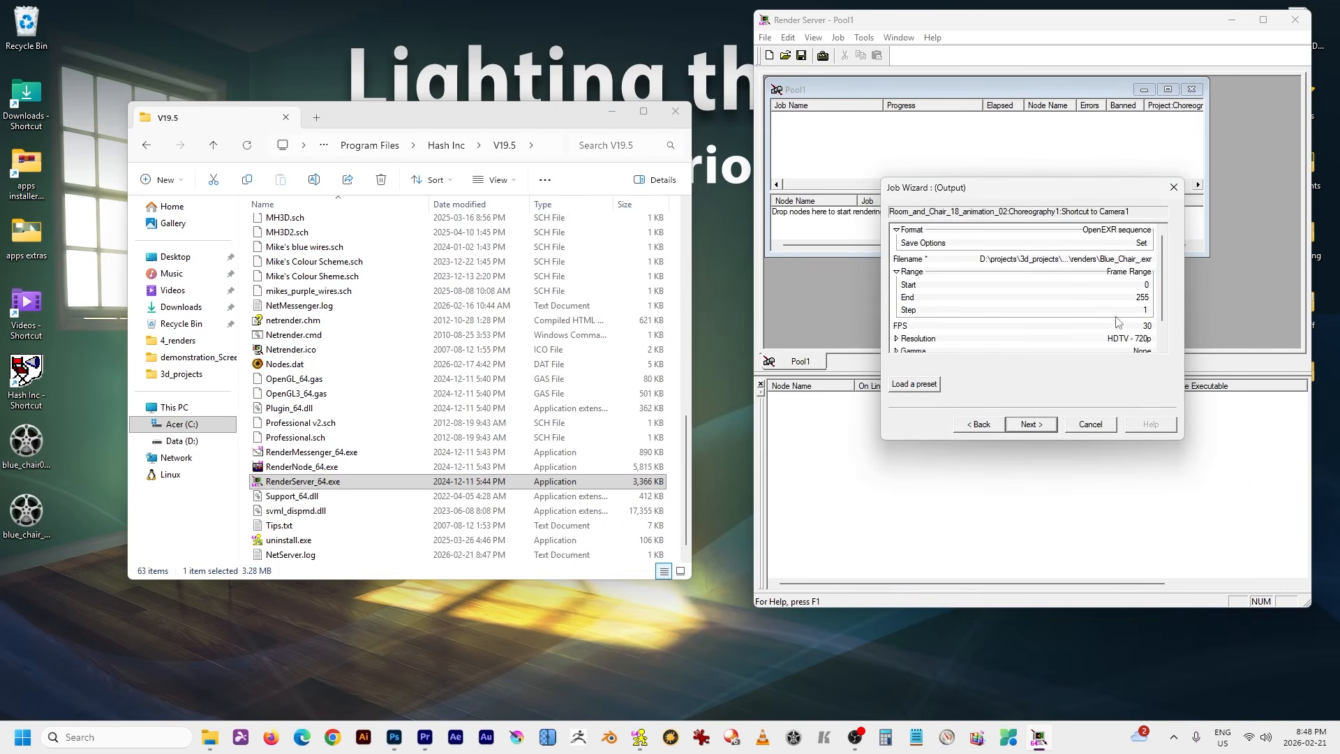
scroll(1168, 298, down, 2)
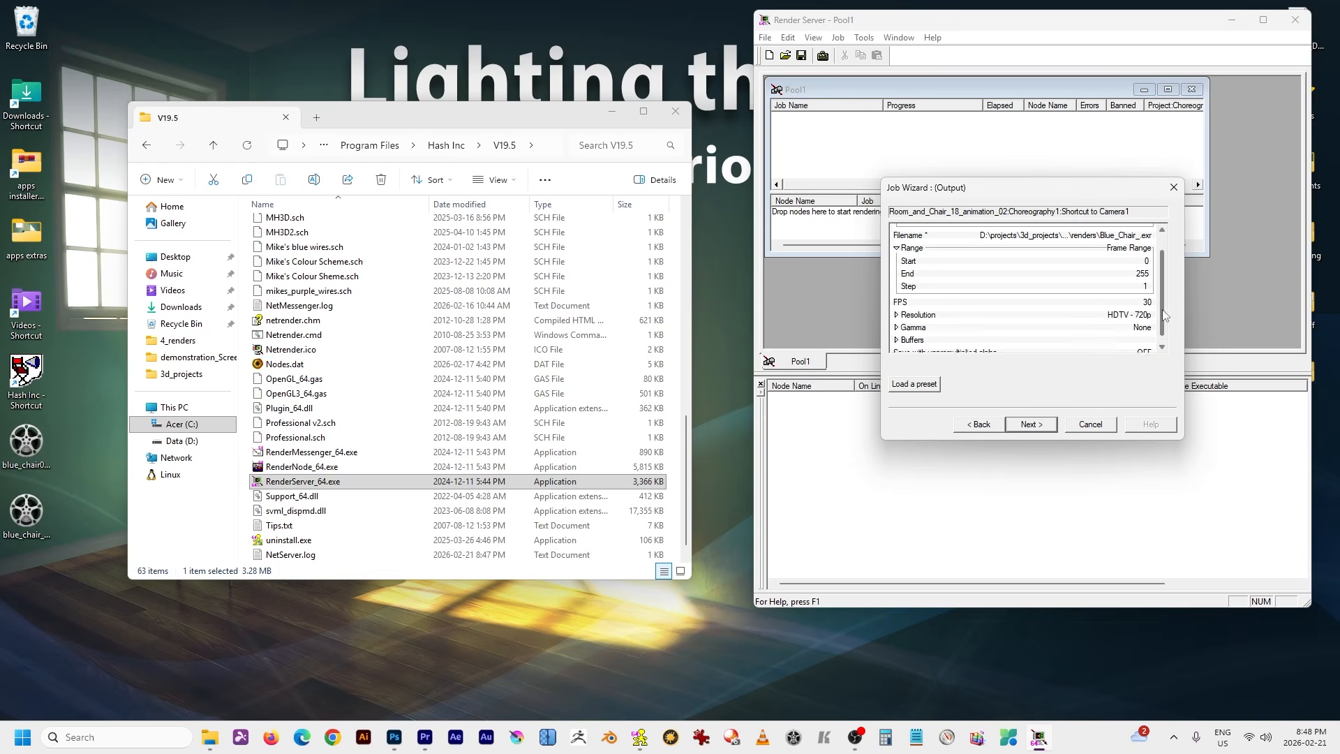
click(898, 334)
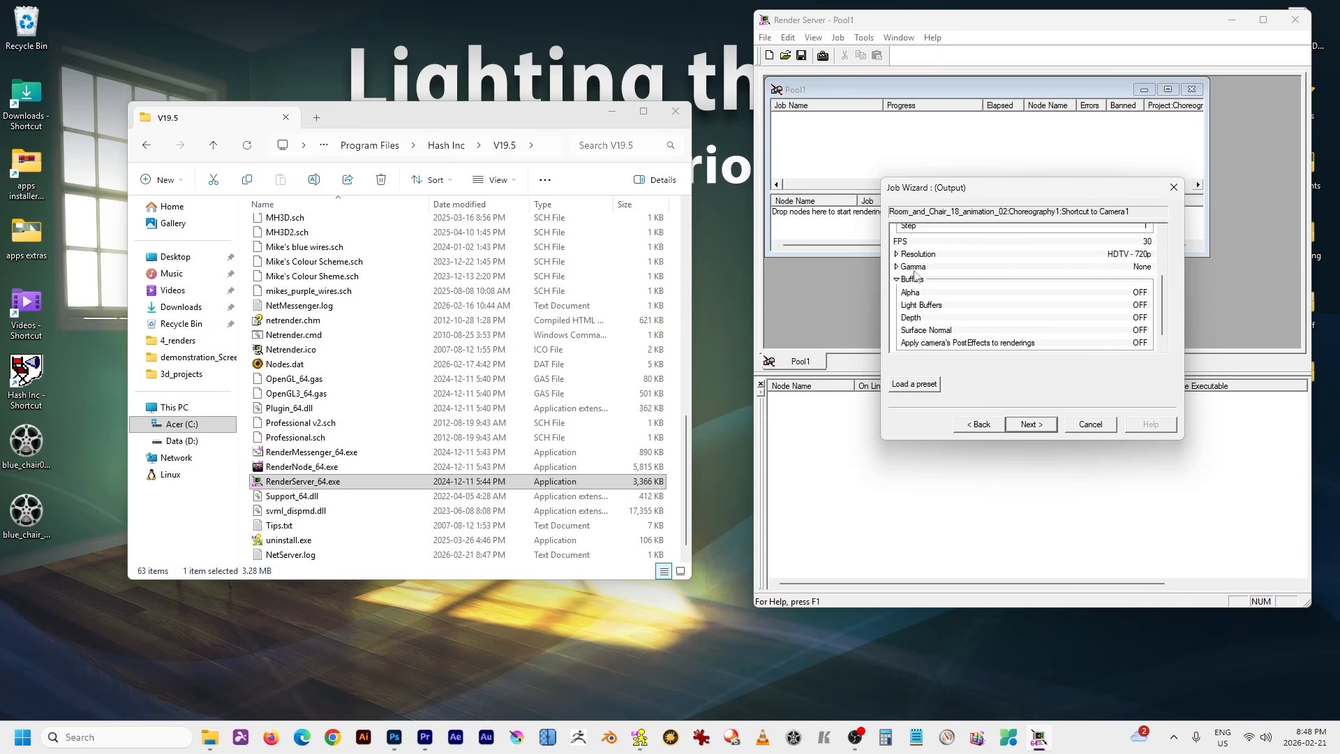
scroll(964, 273, up, 5)
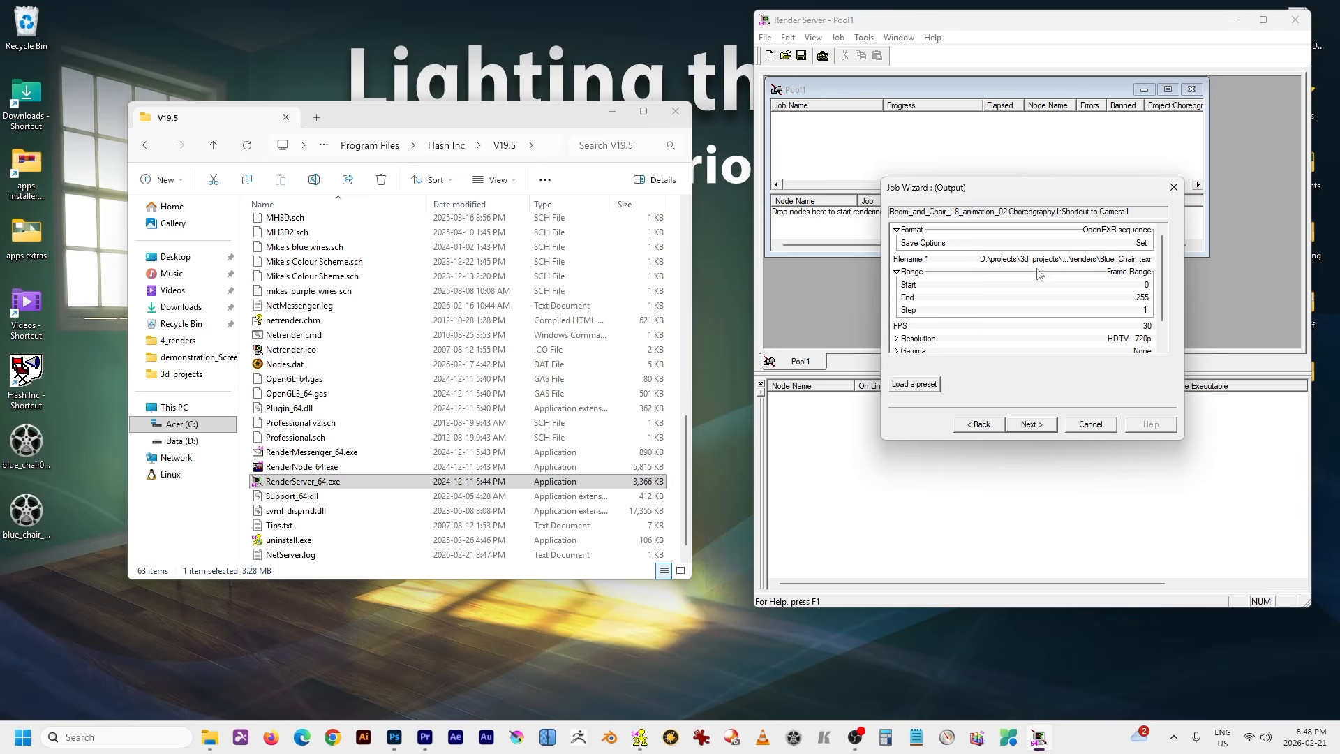
click(1031, 425)
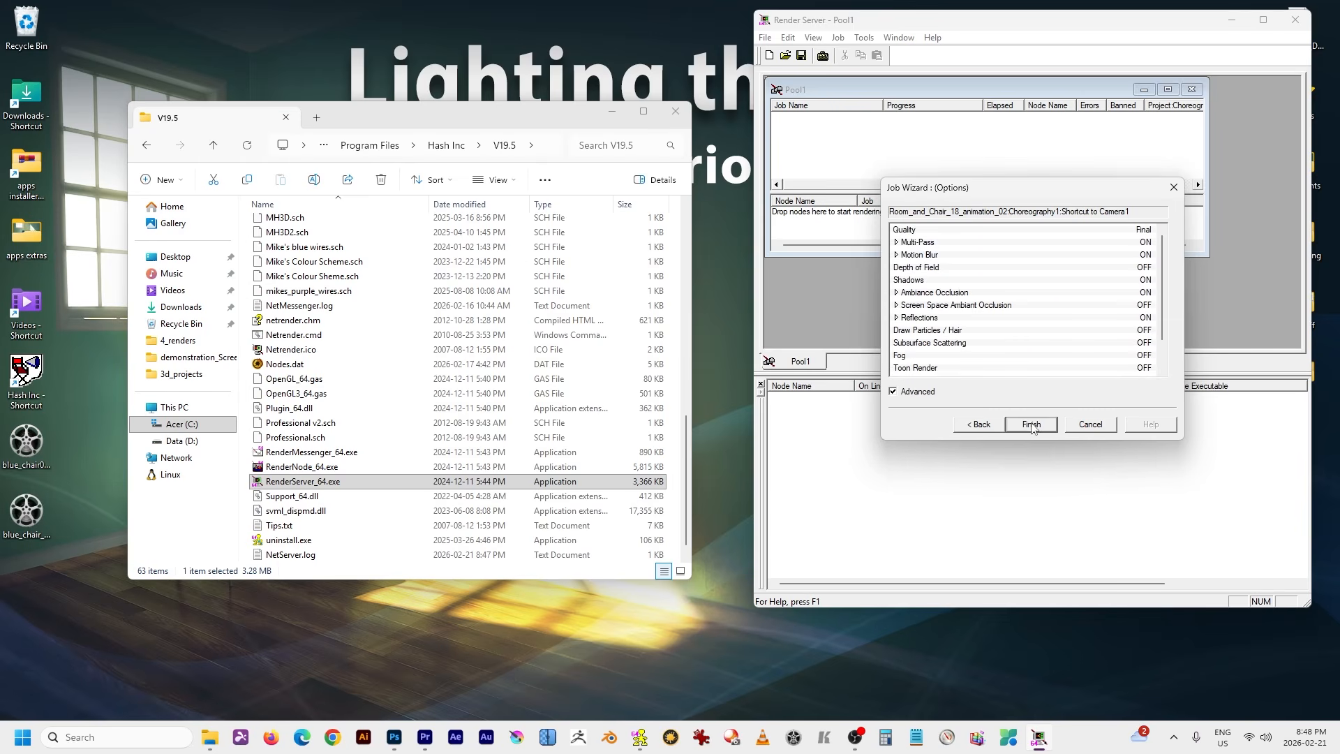
Check the Multi-Pass settings and turn off Motion Blur for the job.
click(897, 242)
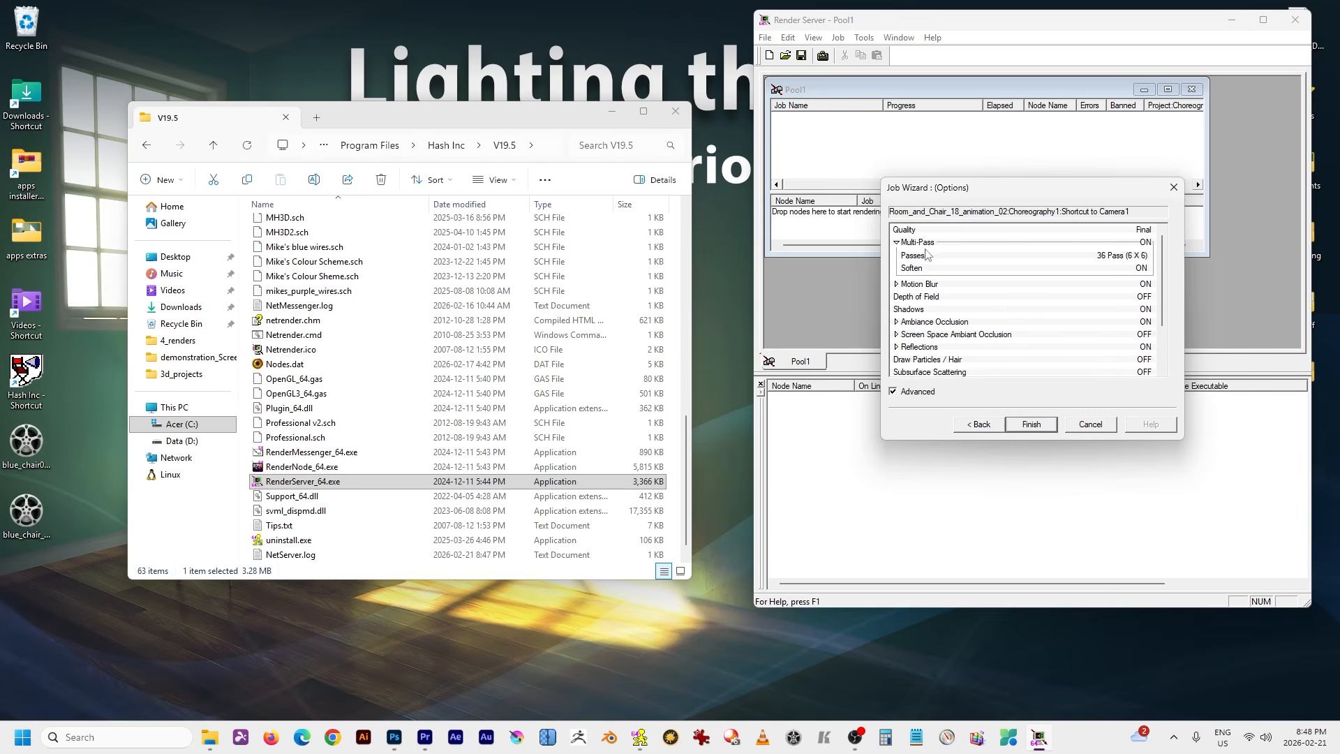
click(897, 284)
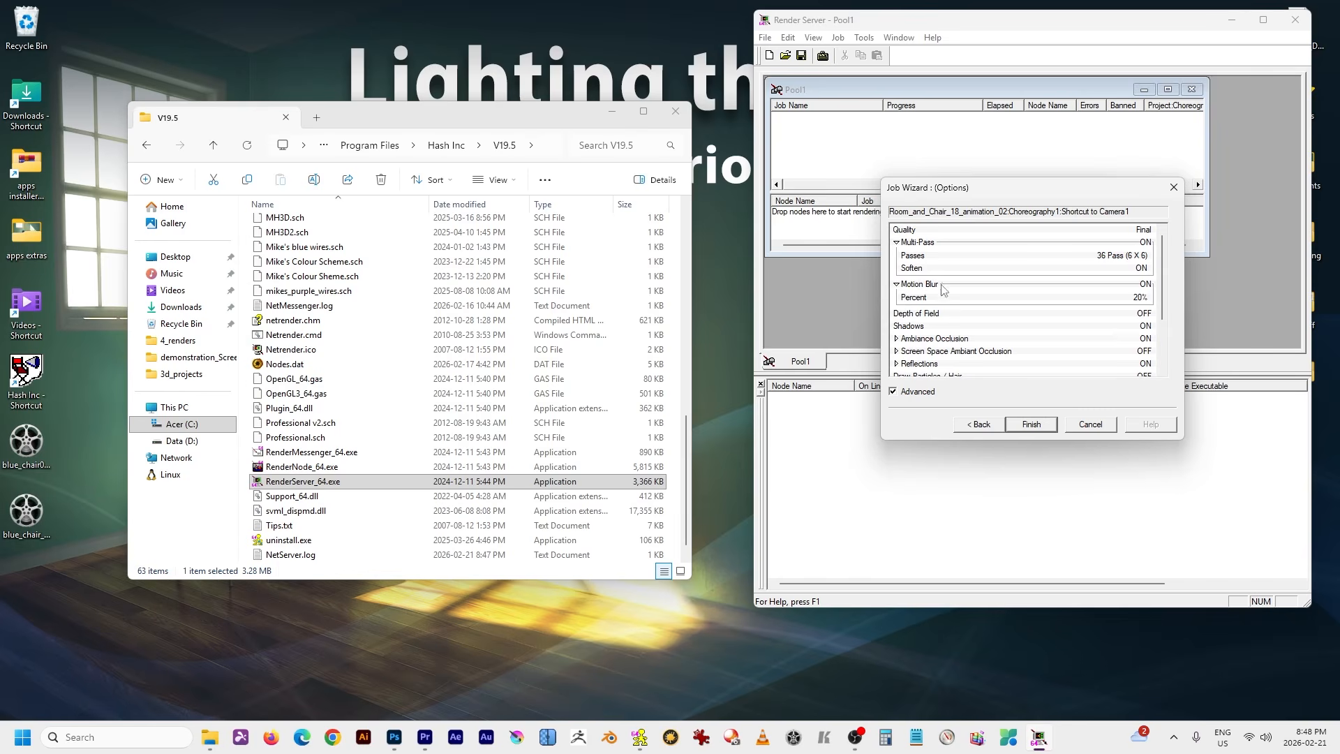
click(1146, 284)
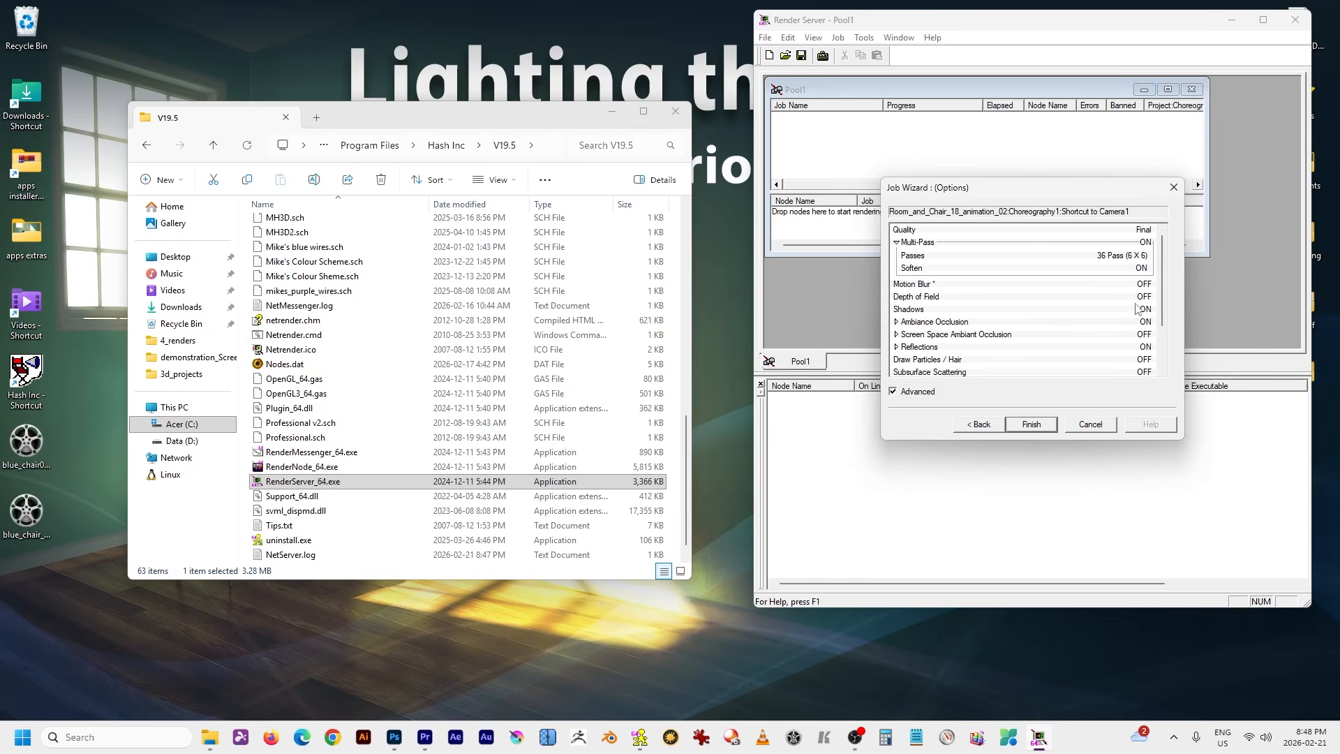
Set the value under the job's soft reflections to 20, and finish creating the job.
click(917, 323)
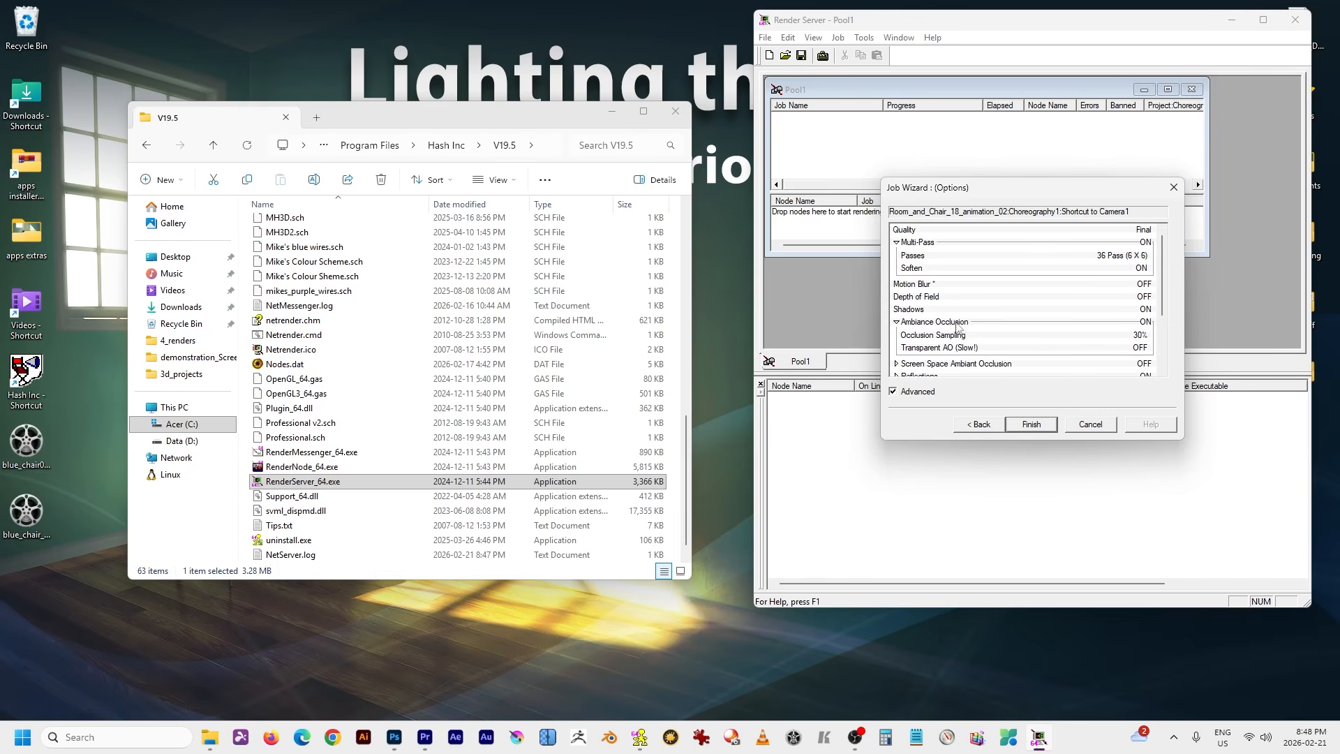
scroll(1133, 364, down, 3)
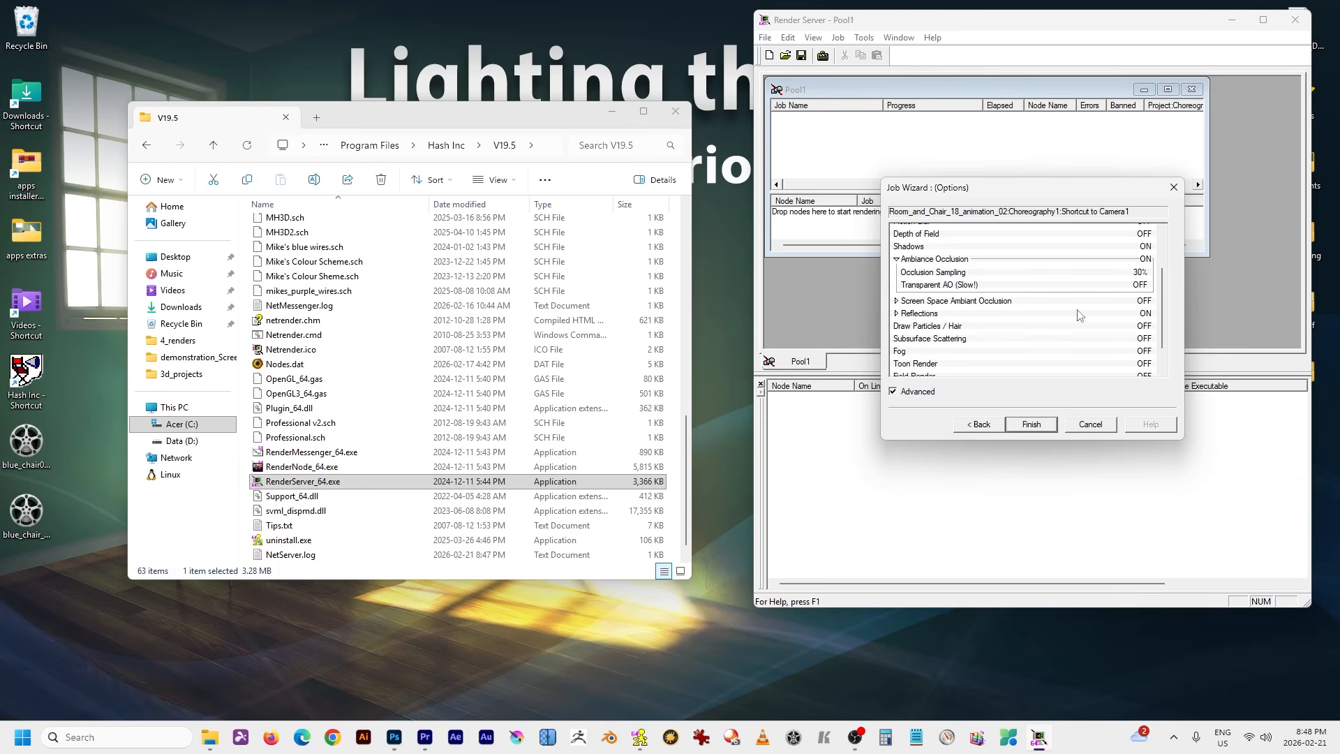
click(897, 313)
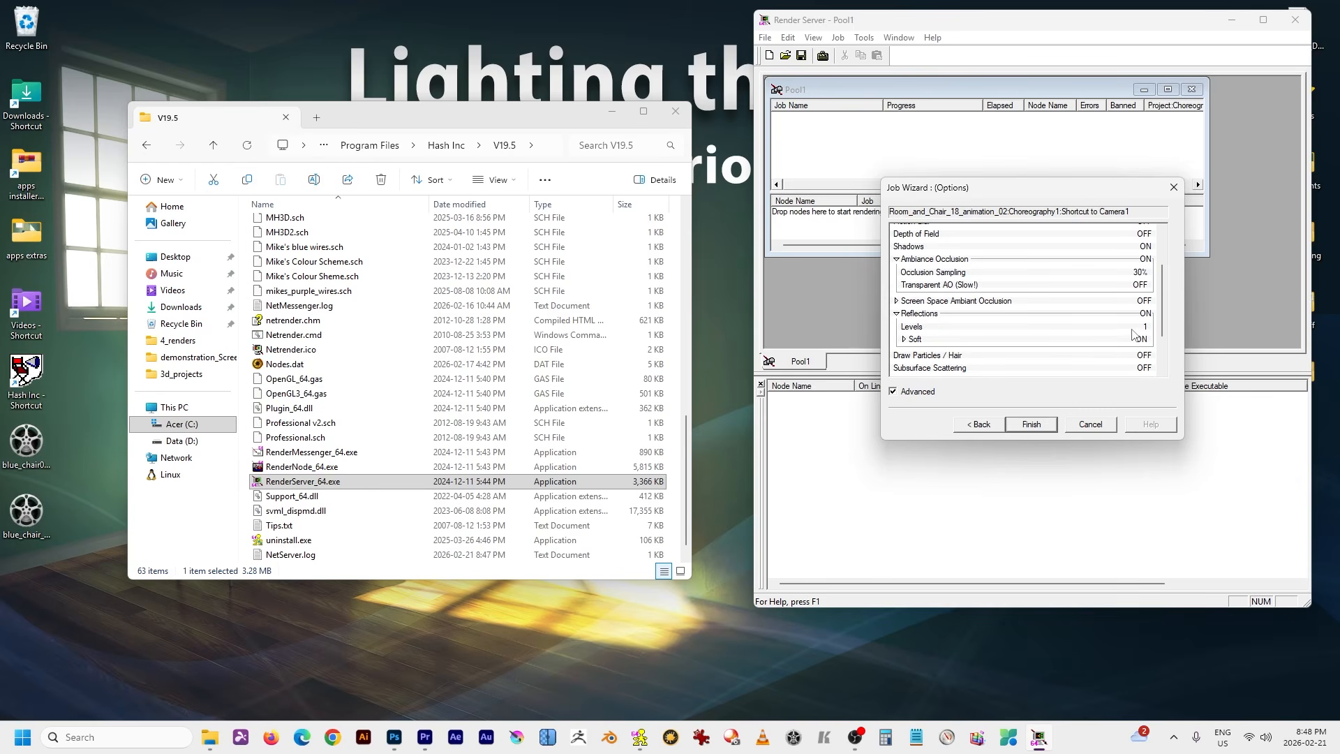
click(905, 339)
click(1110, 353)
text(20)
key(Return)
click(1033, 426)
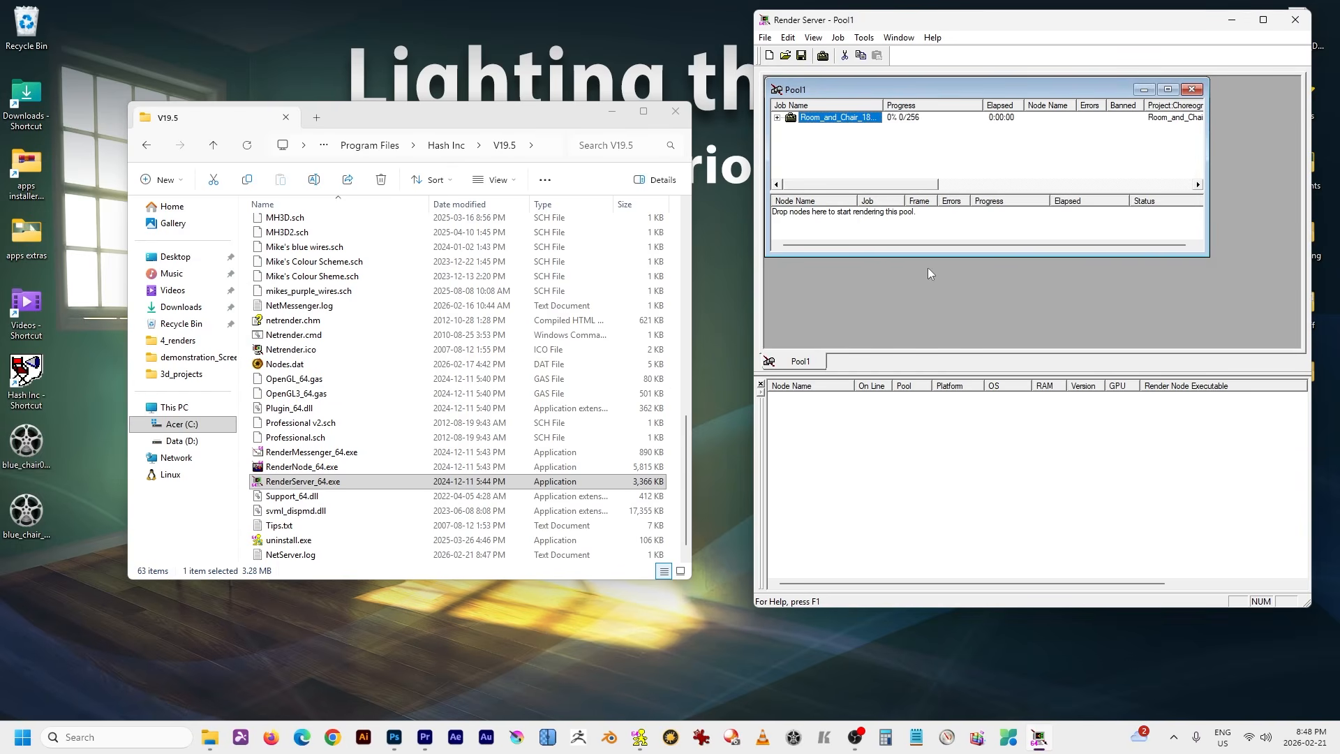
Enlarge the pool's node area, and launch eleven instances of RenderMessenger_64.exe from the V19.5 folder.
drag(909, 192, 861, 170)
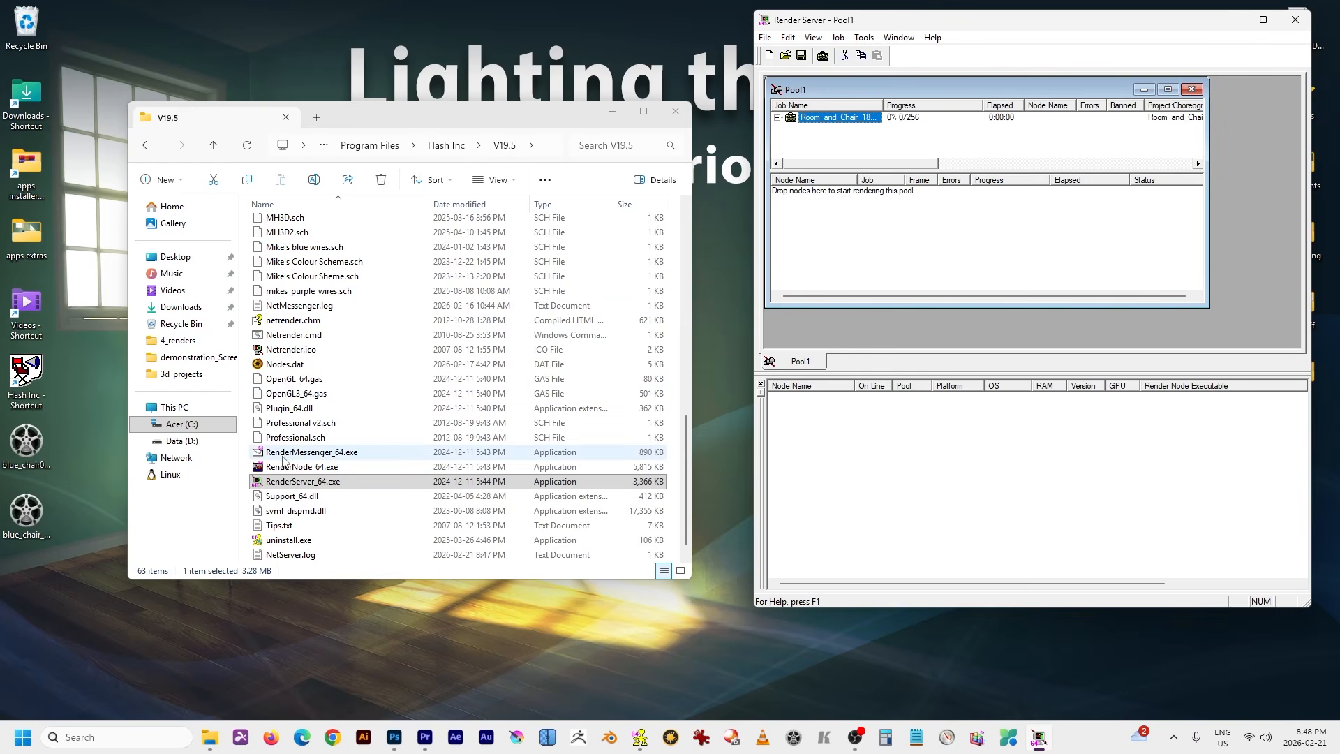
double_click(276, 455)
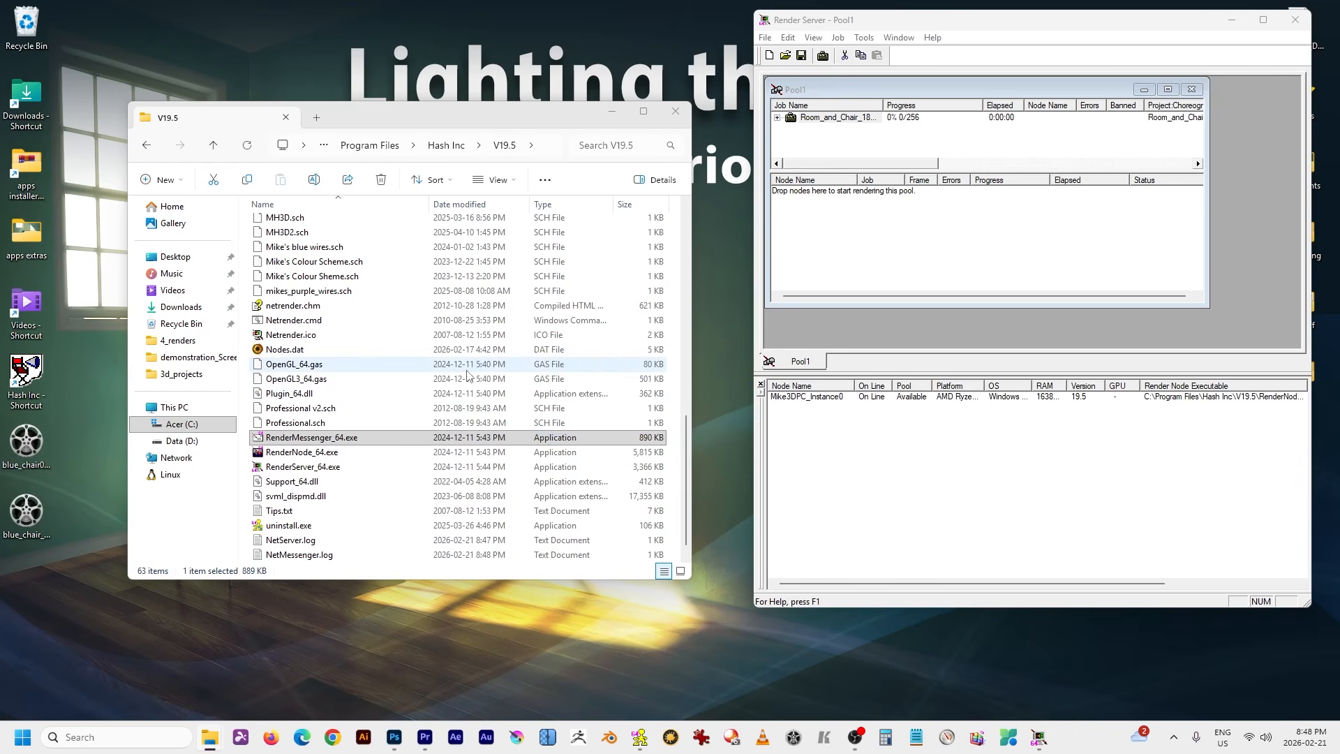
double_click(370, 437)
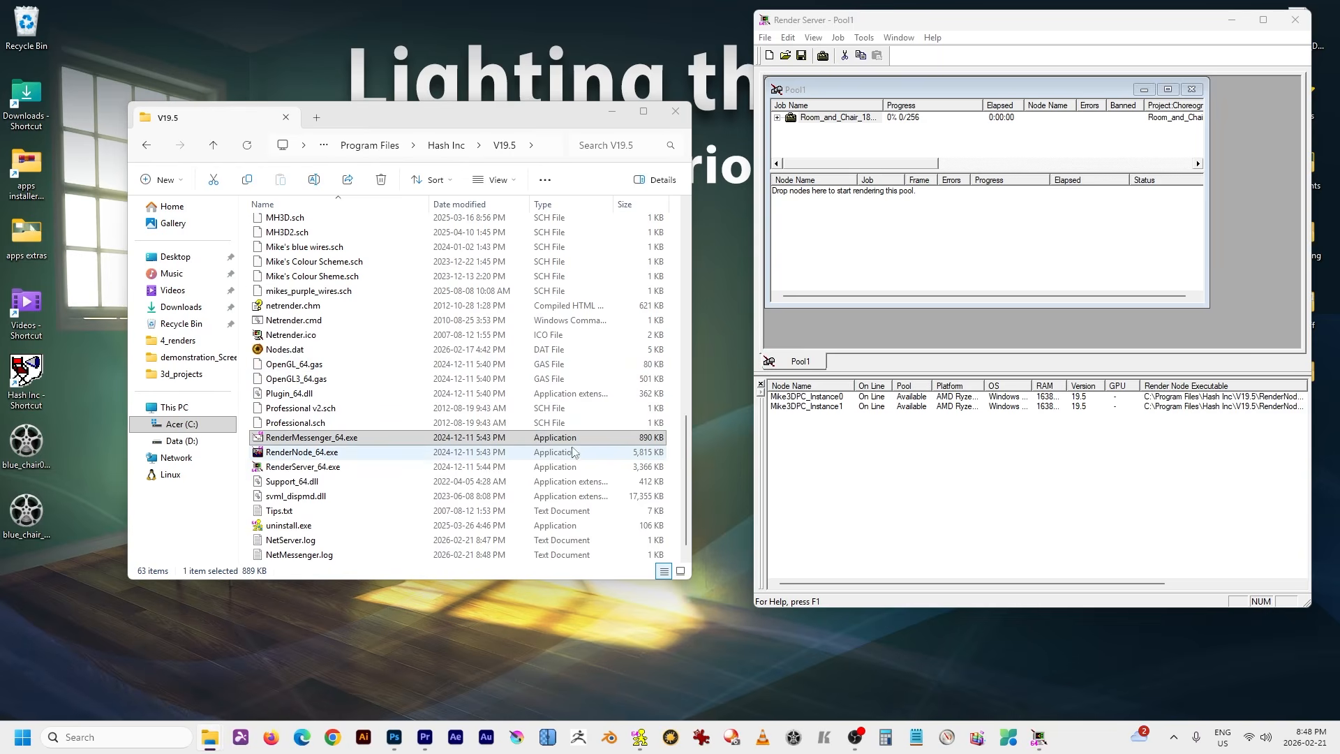
double_click(438, 444)
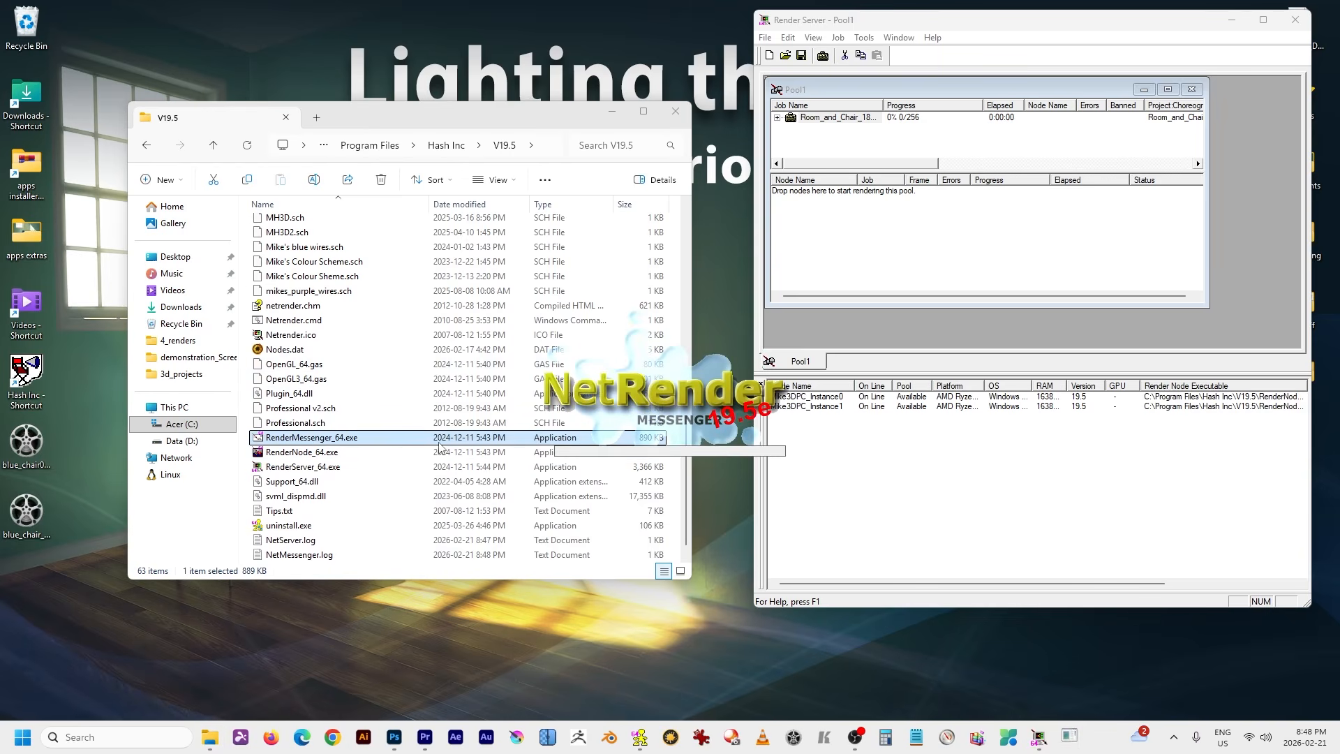
double_click(317, 440)
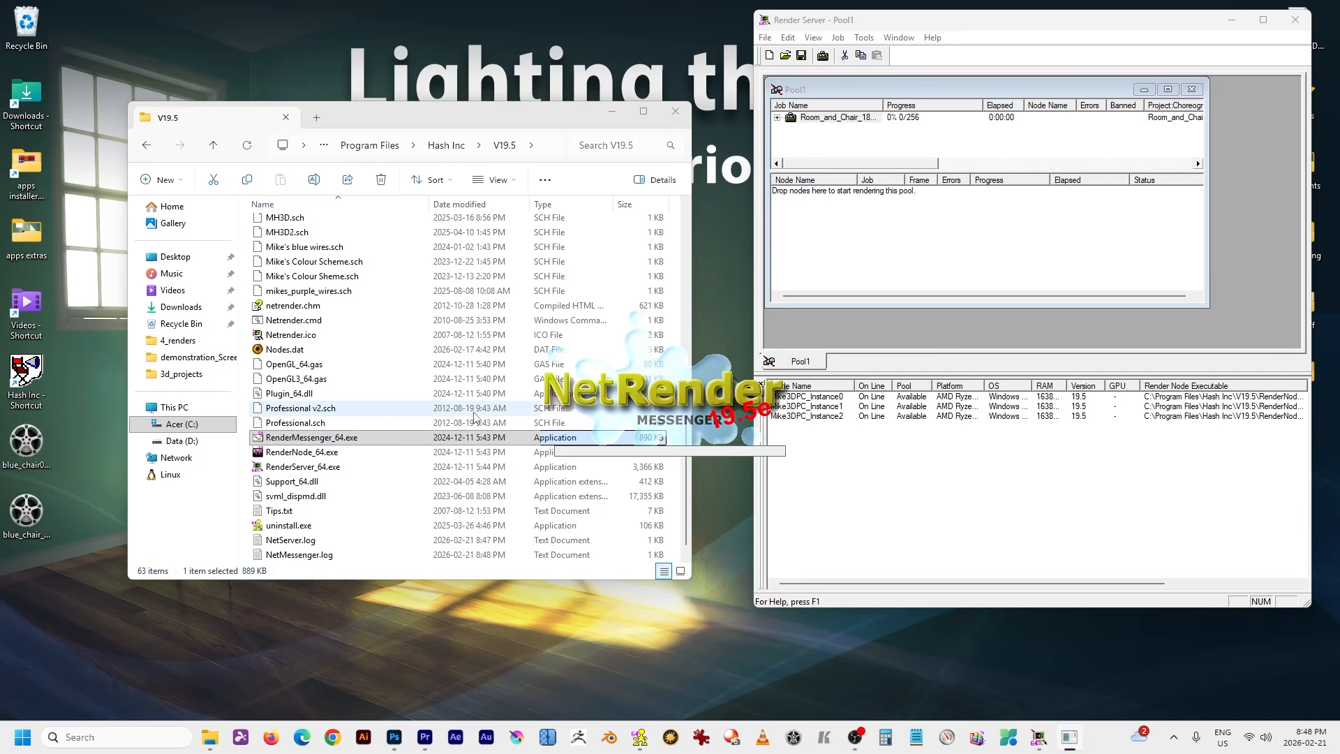
double_click(317, 443)
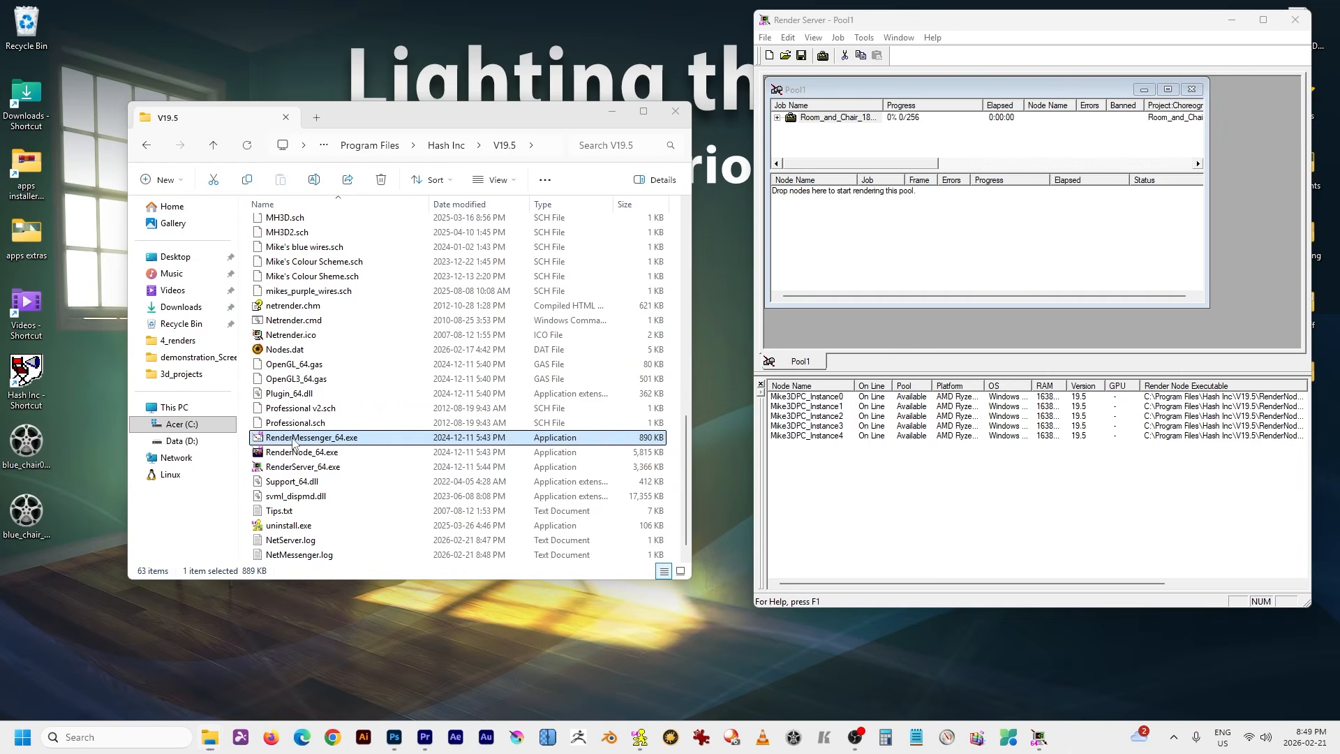
double_click(293, 442)
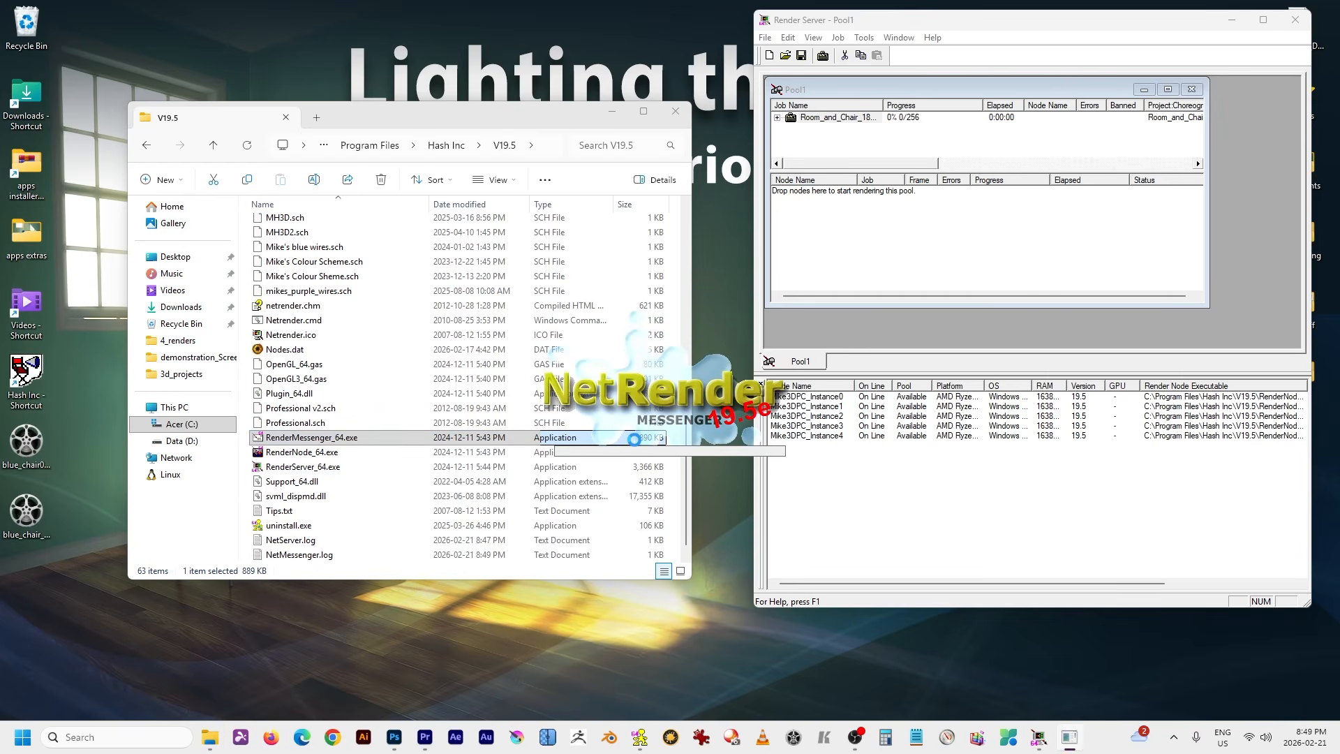
double_click(325, 440)
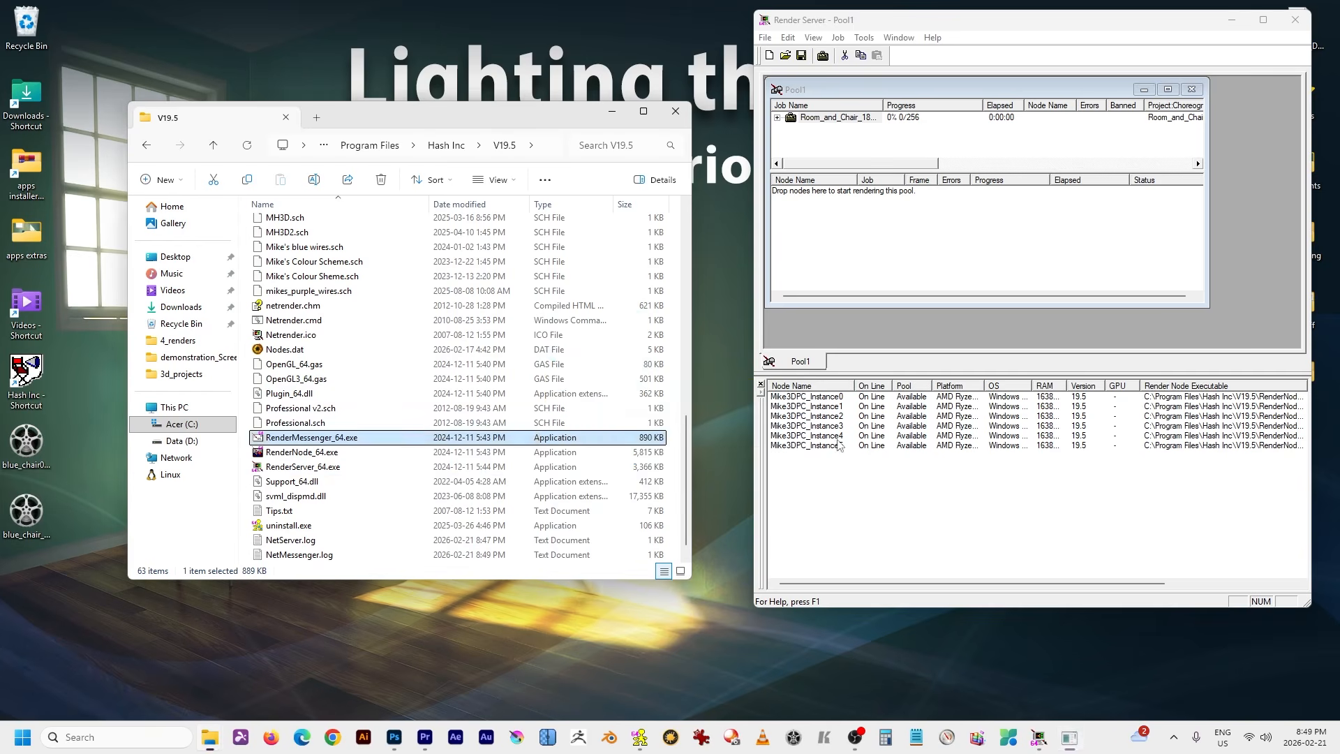
double_click(328, 440)
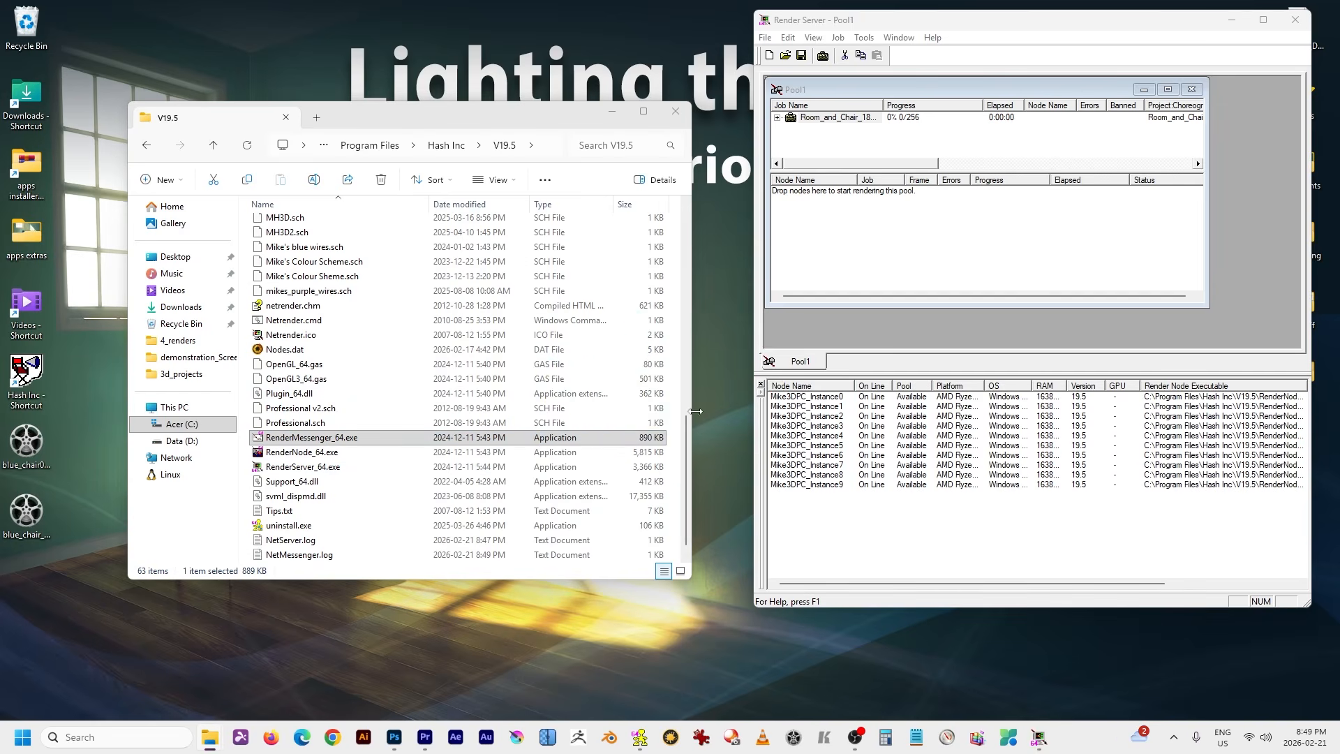
double_click(335, 438)
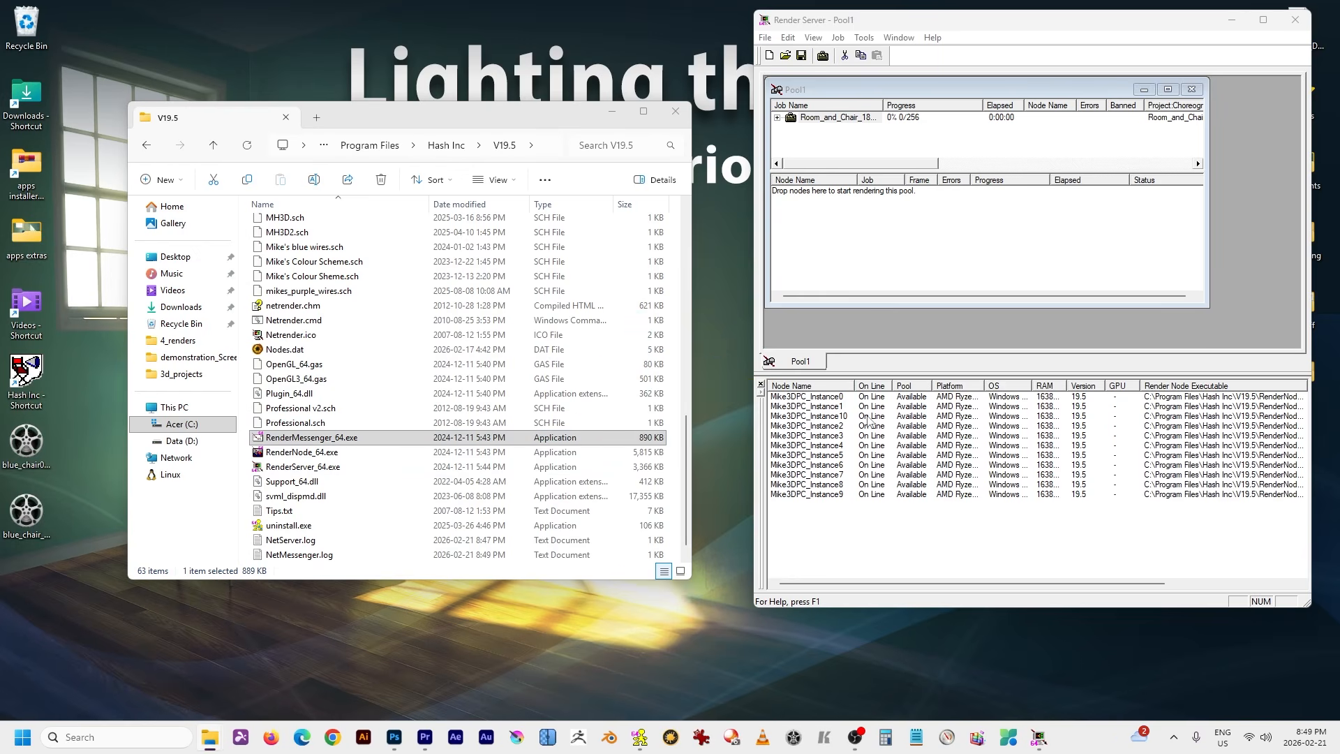
Assign all eleven available render nodes to Pool1 to start rendering the job.
click(831, 397)
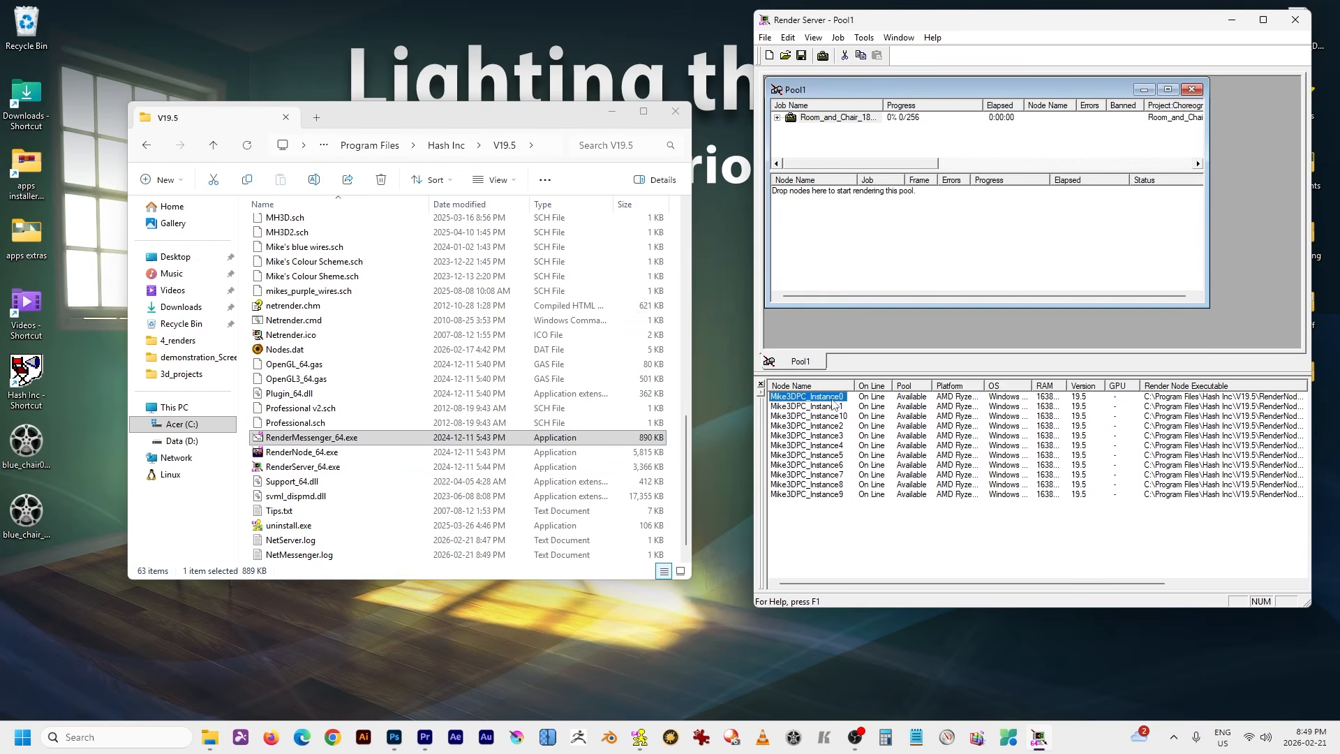
shift+click(828, 495)
drag(830, 401, 833, 232)
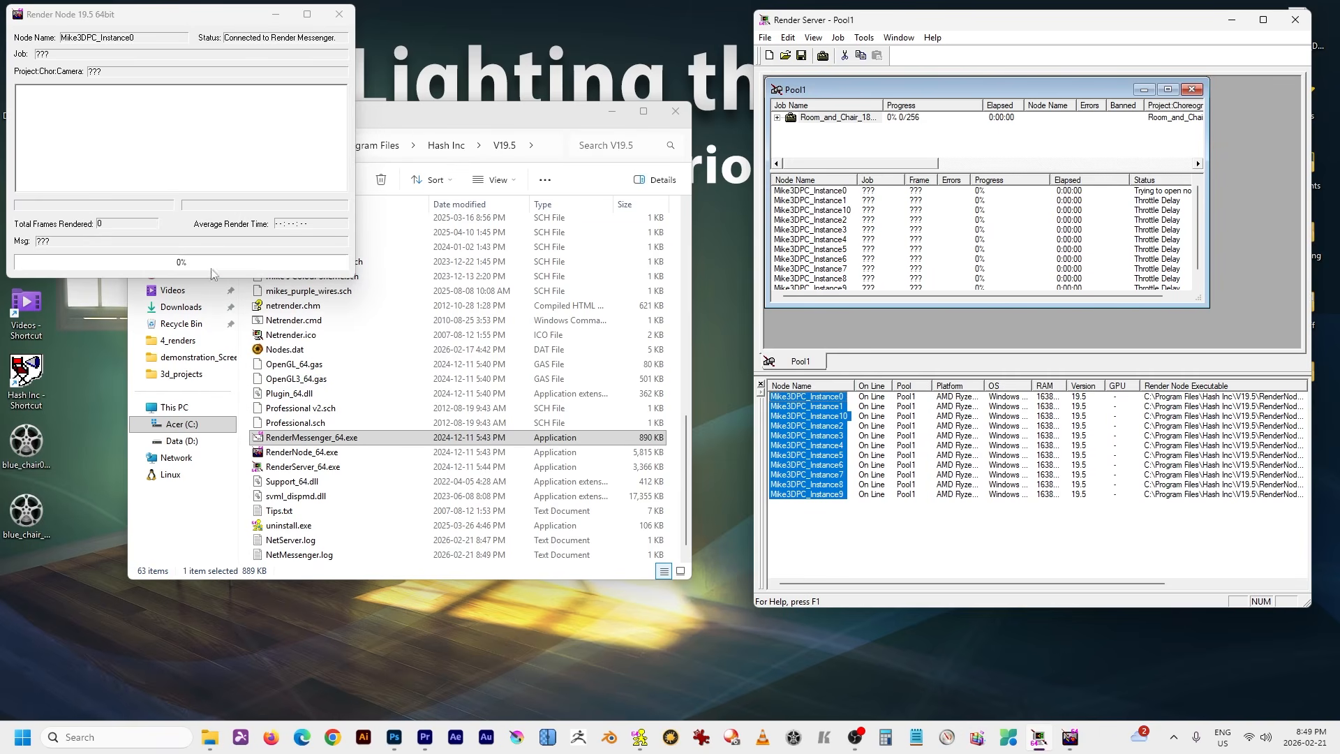
Enlarge the Pool1 window to fit its full node list, and minimize the V19.5 folder window.
drag(898, 307, 885, 328)
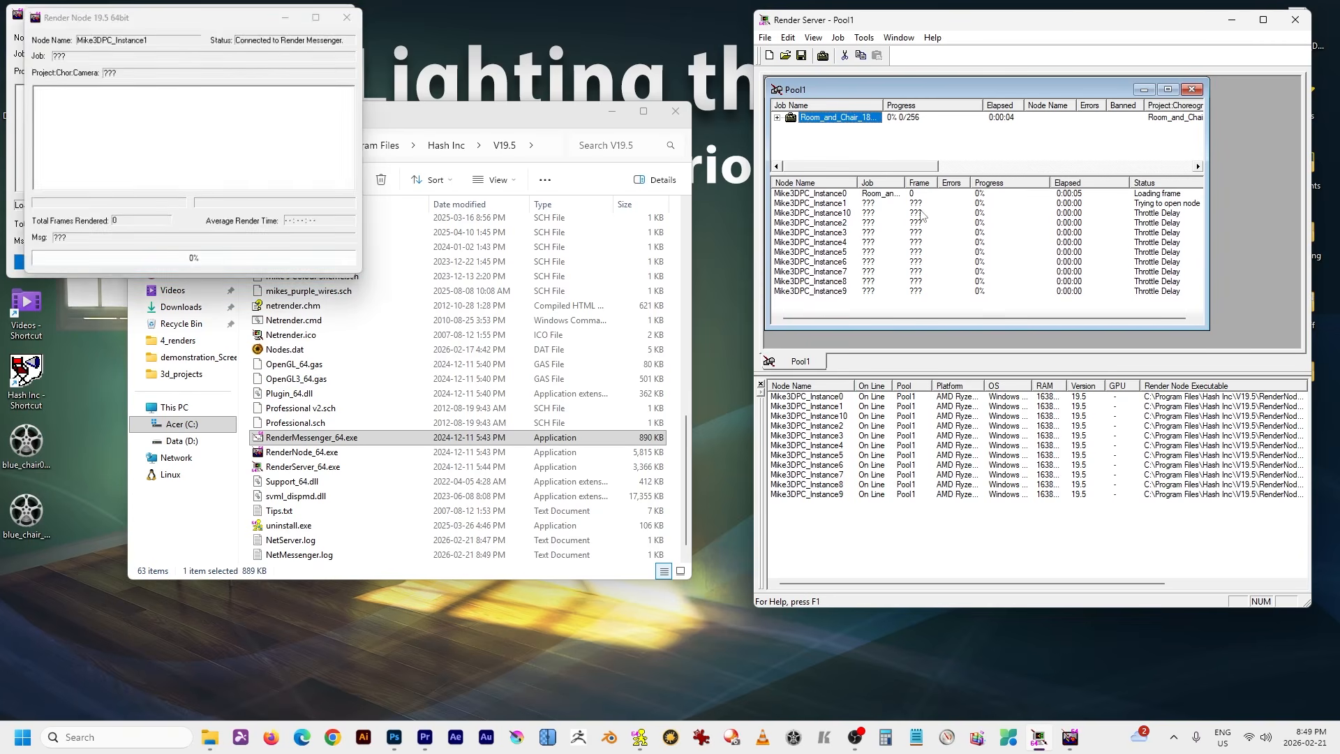
click(615, 116)
click(613, 118)
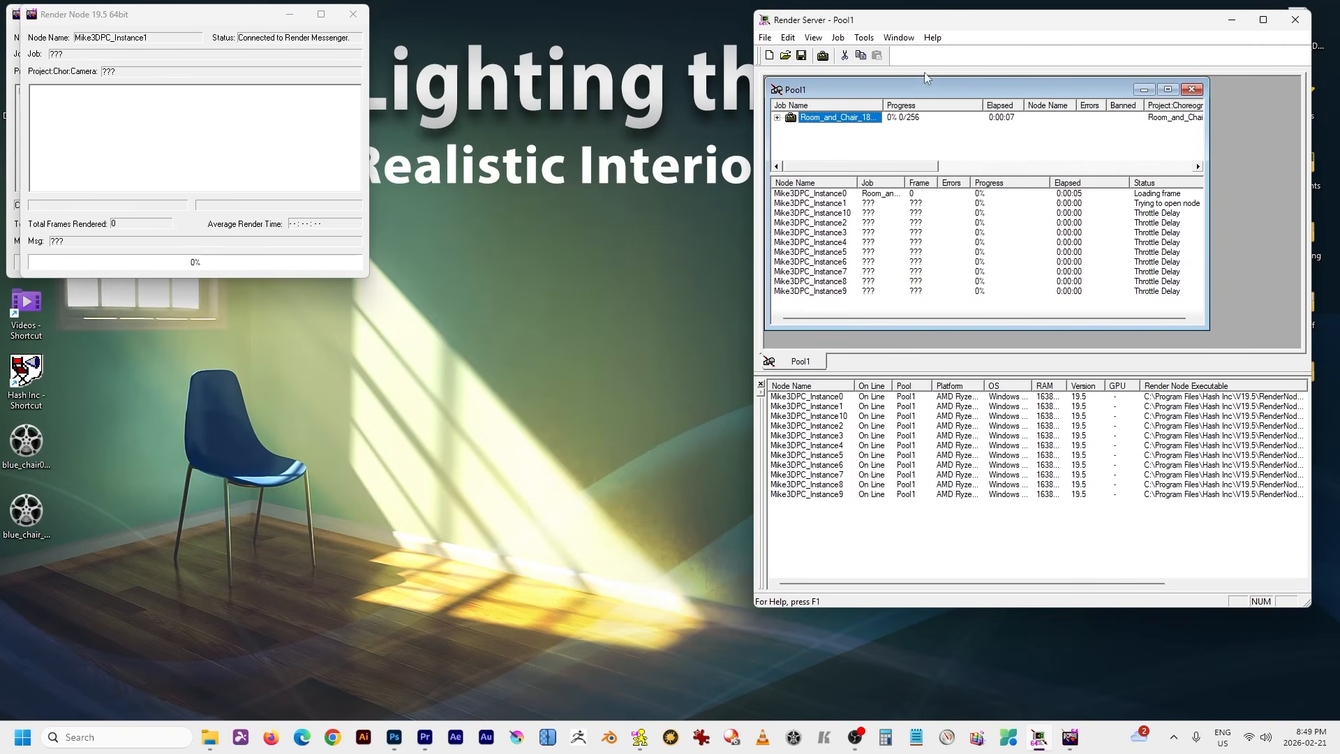